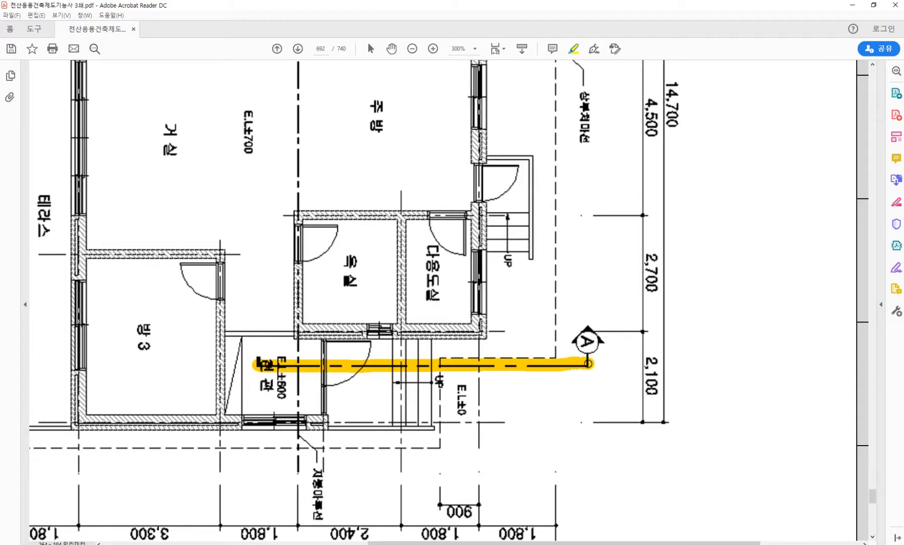
Step: Highlight the crossing points along section line A on the floor plan
drag(588, 364, 589, 364)
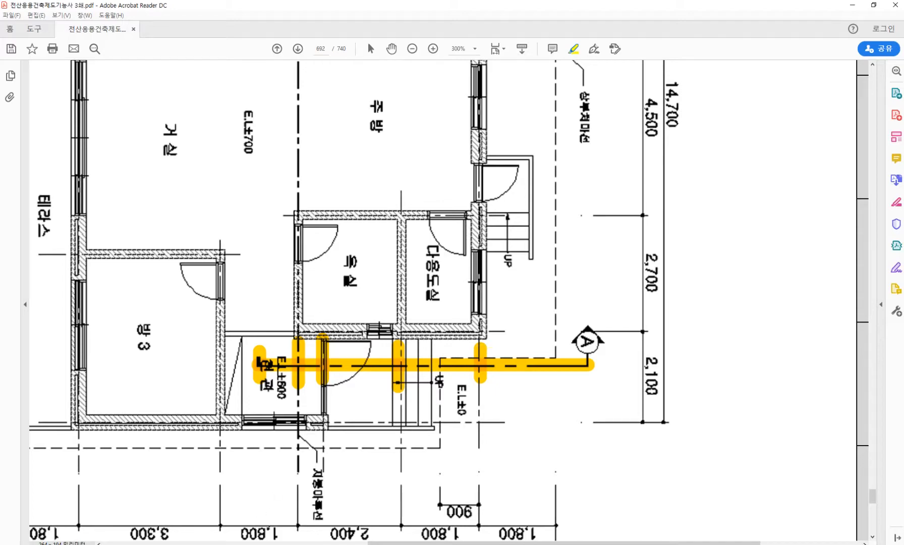
Step: Switch to AutoCAD and measure the outer width of the sheet border between its two upper corners
key(alt+Tab)
text(di)
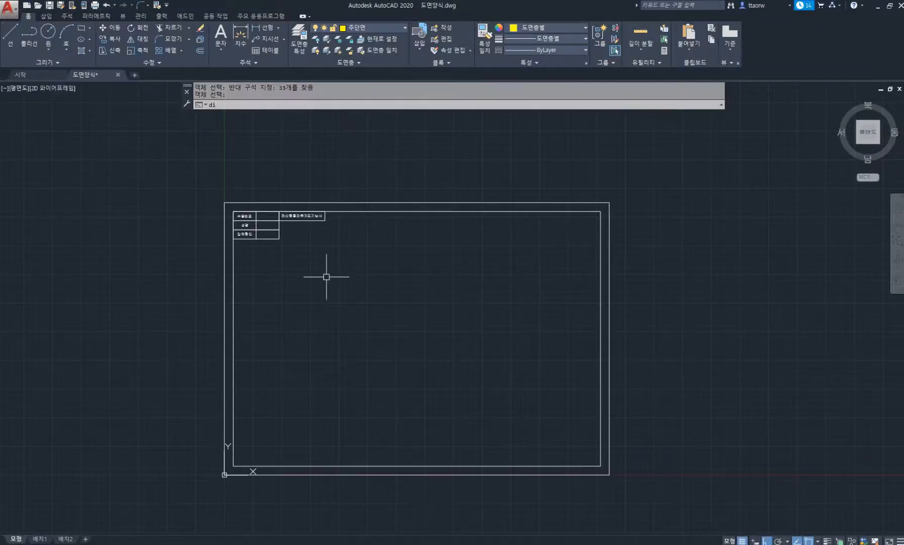
key(Return)
click(224, 203)
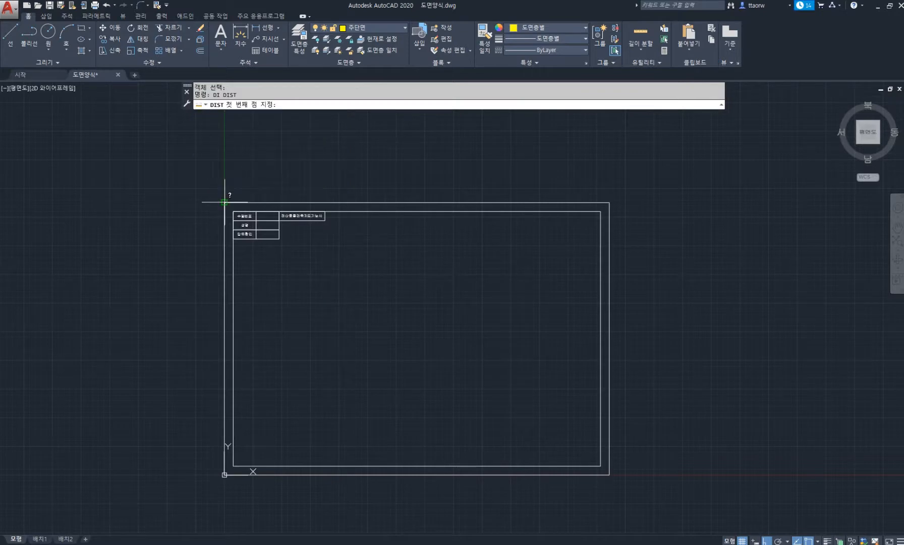
click(610, 203)
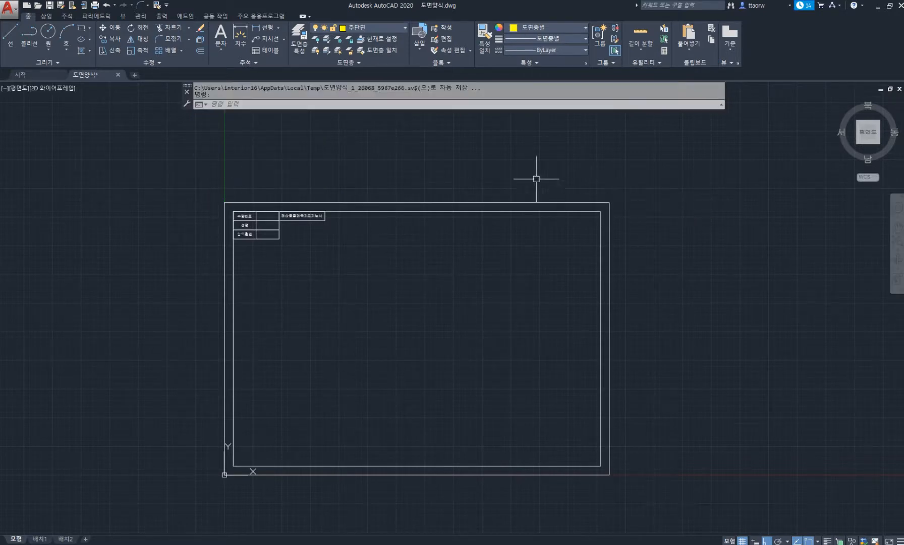
key(Return)
click(224, 203)
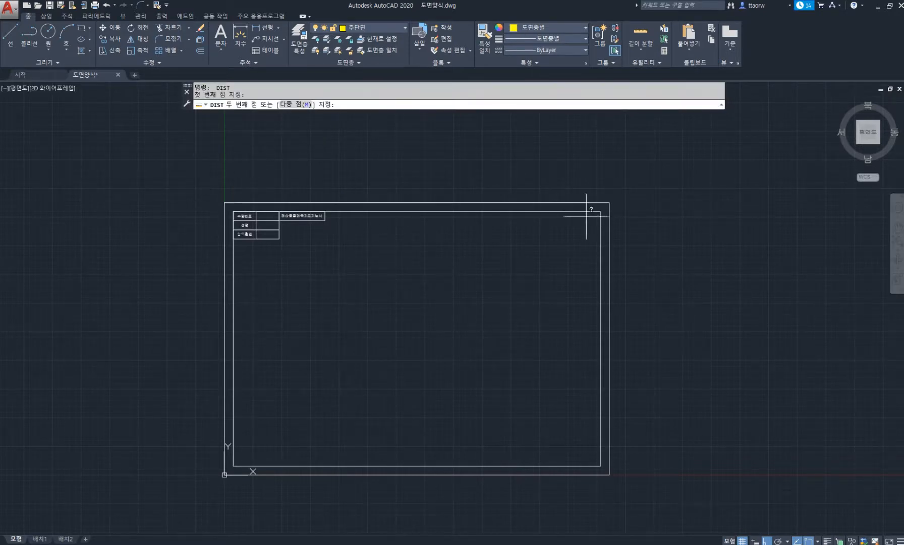
click(609, 203)
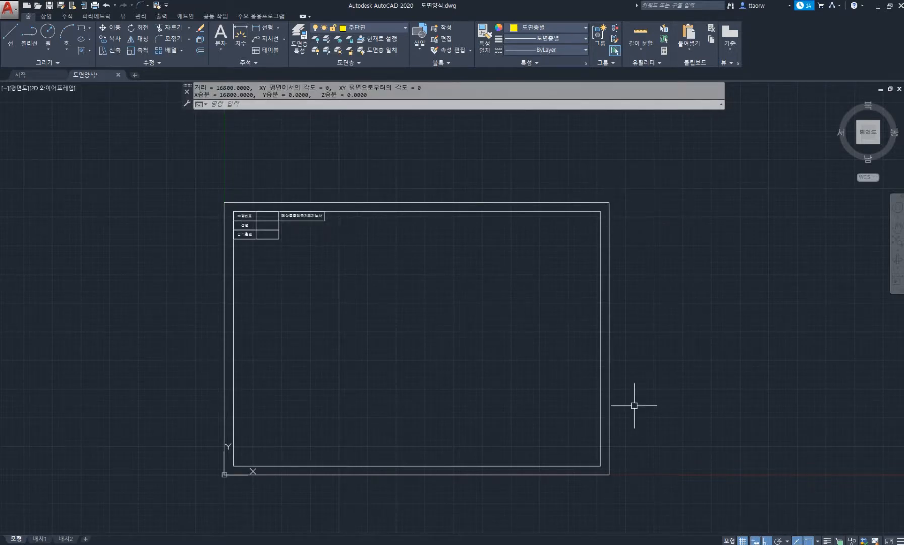
Step: Make 중심 the current layer and check the global linetype scale in the linetype manager
middle_drag(293, 189, 288, 183)
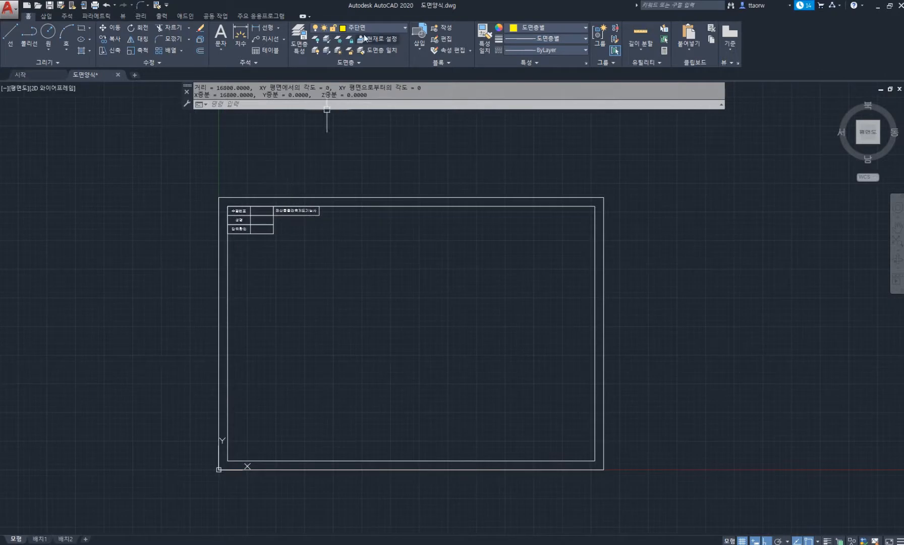
click(373, 27)
click(356, 96)
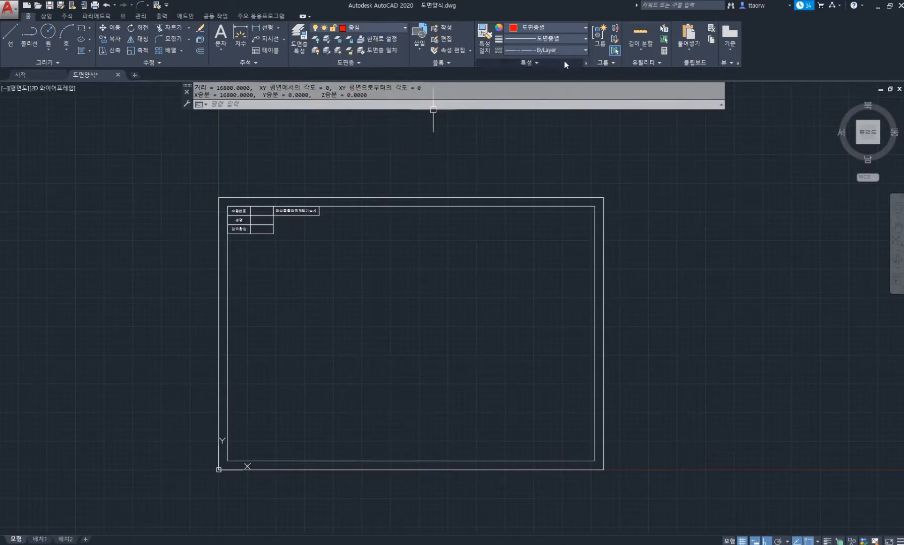
click(531, 49)
click(547, 134)
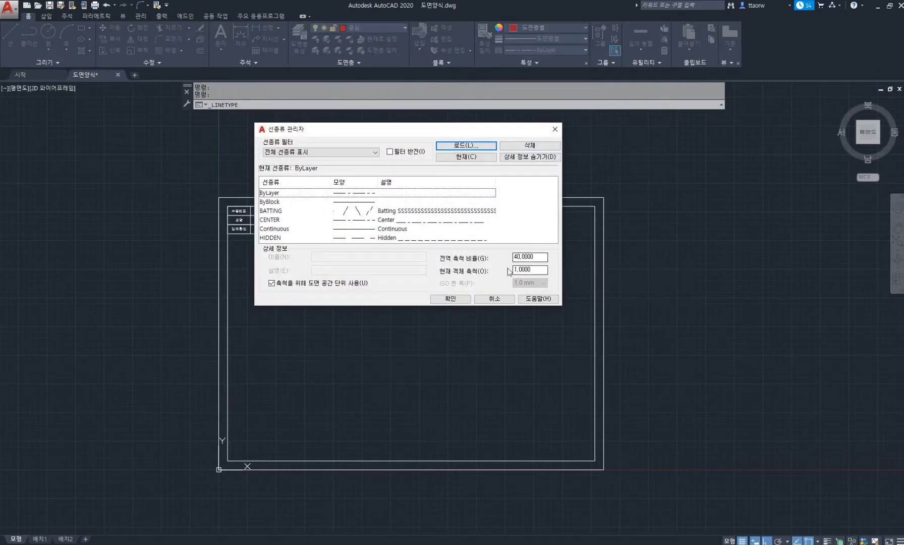
click(551, 127)
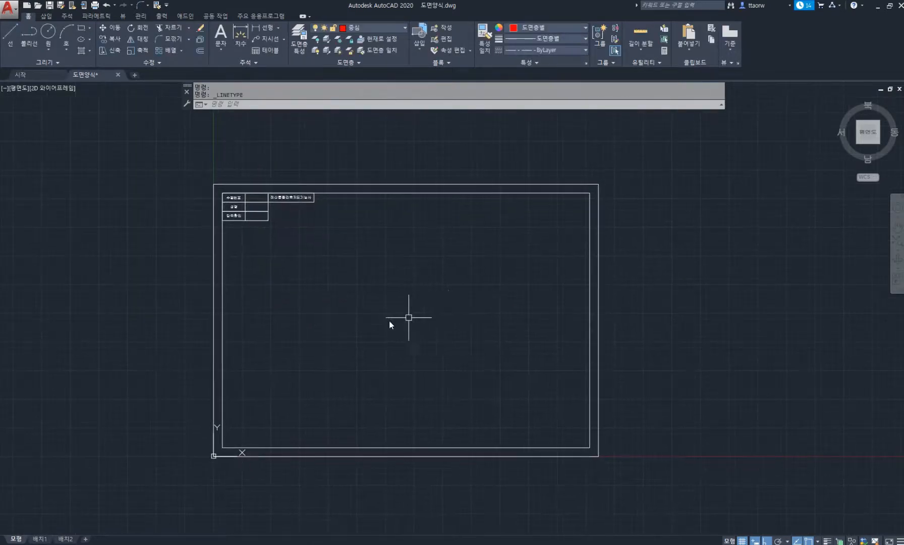
Step: Draw a vertical centre line inside the sheet border, slightly left of the sheet's middle
text(l)
key(Return)
click(363, 412)
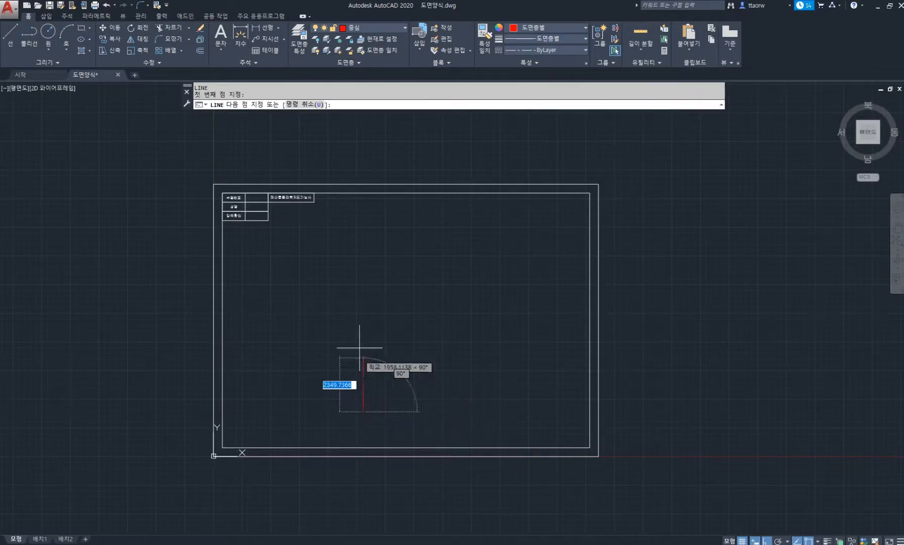
click(364, 246)
key(Return)
scroll(364, 421, up, 2)
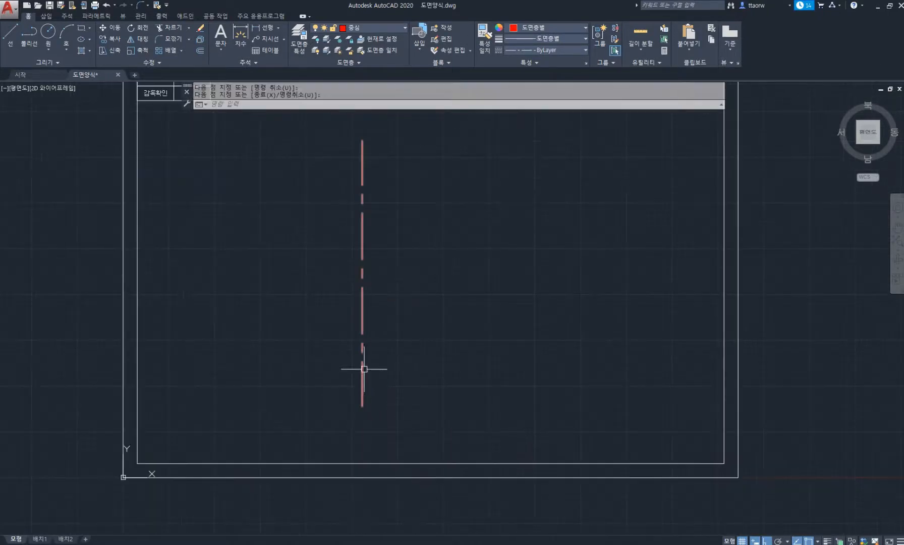
Step: Switch to Acrobat Reader and examine the highlighted section line and the dimensions below the entrance on the floor plan
click(289, 544)
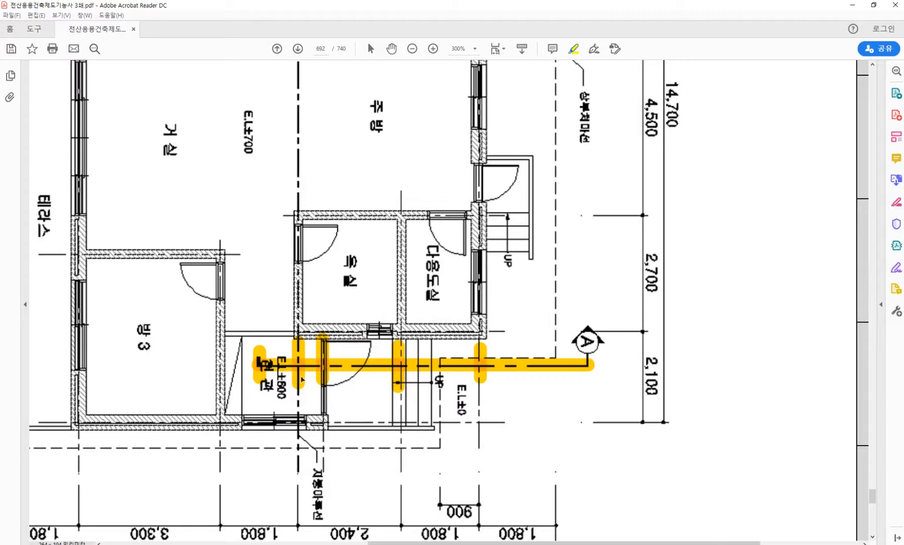
click(321, 370)
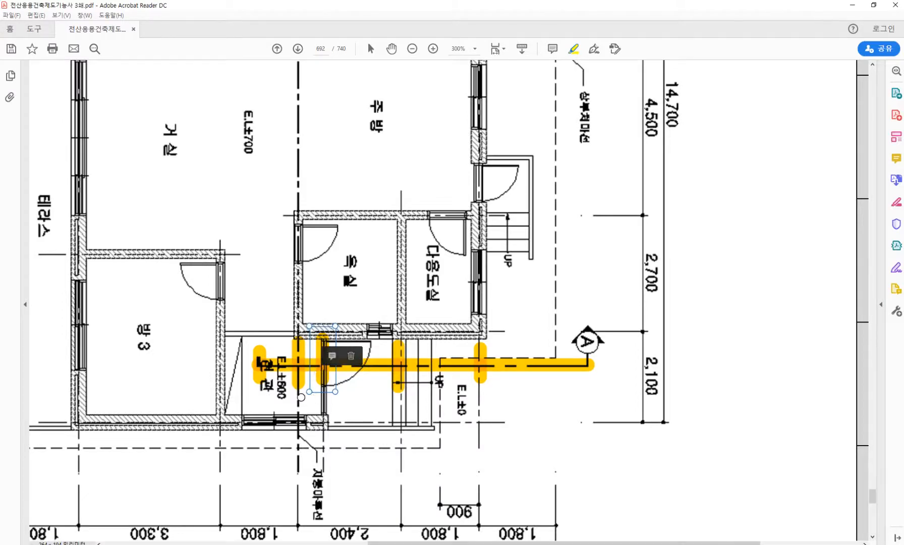
click(301, 398)
ctrl+scroll(287, 414, up, 1)
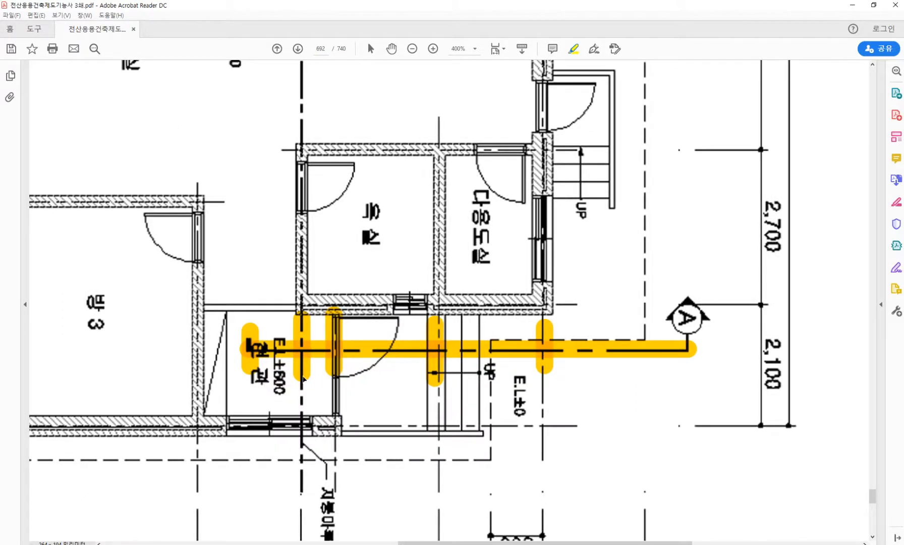
ctrl+scroll(327, 376, down, 1)
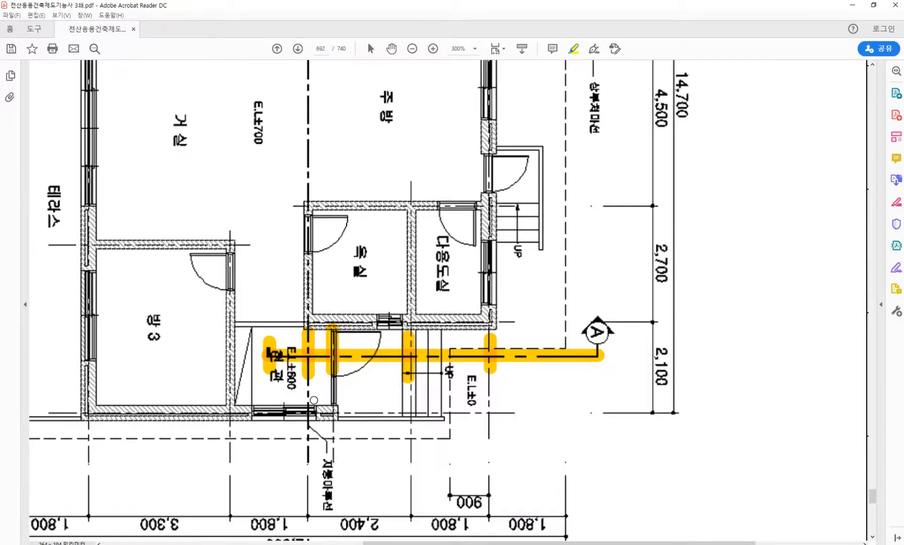
scroll(320, 387, down, 2)
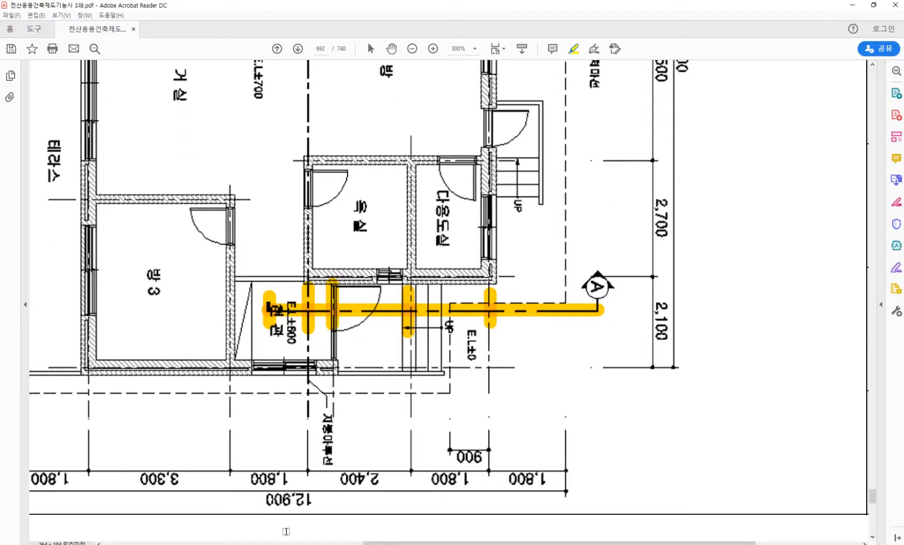
Step: Switch back to AutoCAD and offset the vertical centre line 600 to the left
key(alt+Tab)
text(o)
key(space)
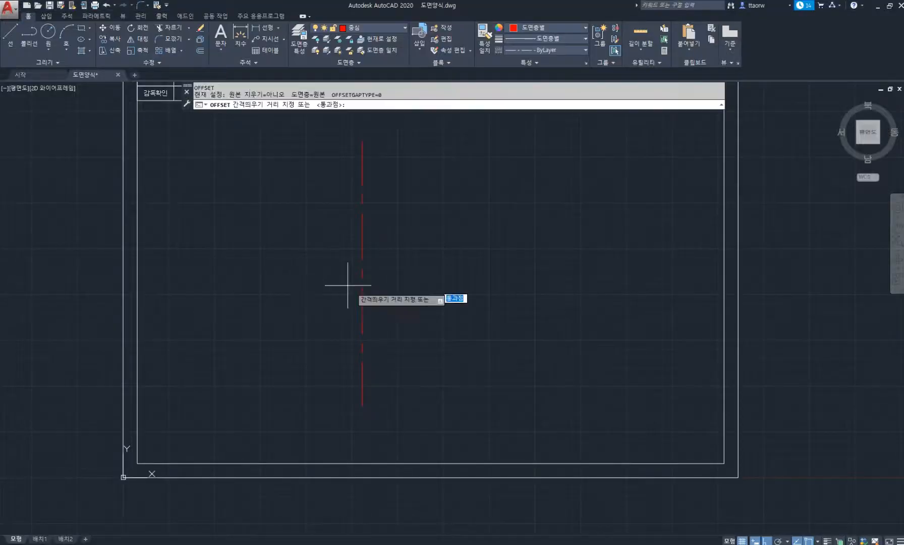
key(space)
click(361, 296)
text(600)
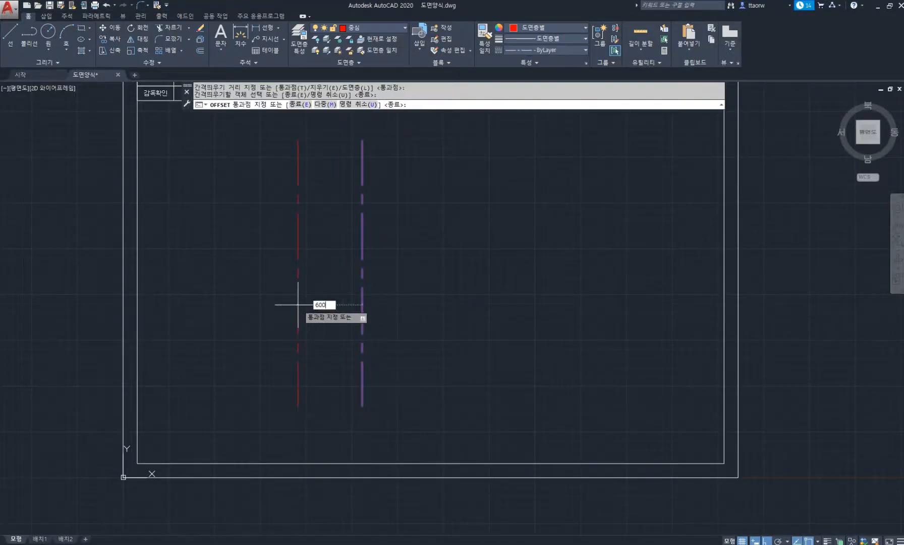
key(Return)
Step: Offset the new left-hand centre line another 1200 to the left
click(340, 303)
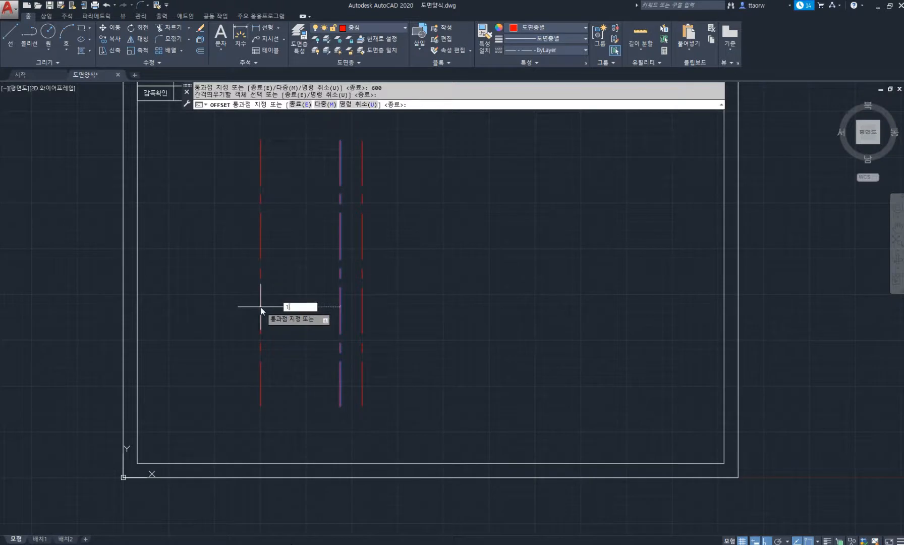
text(1200)
key(Return)
key(Return)
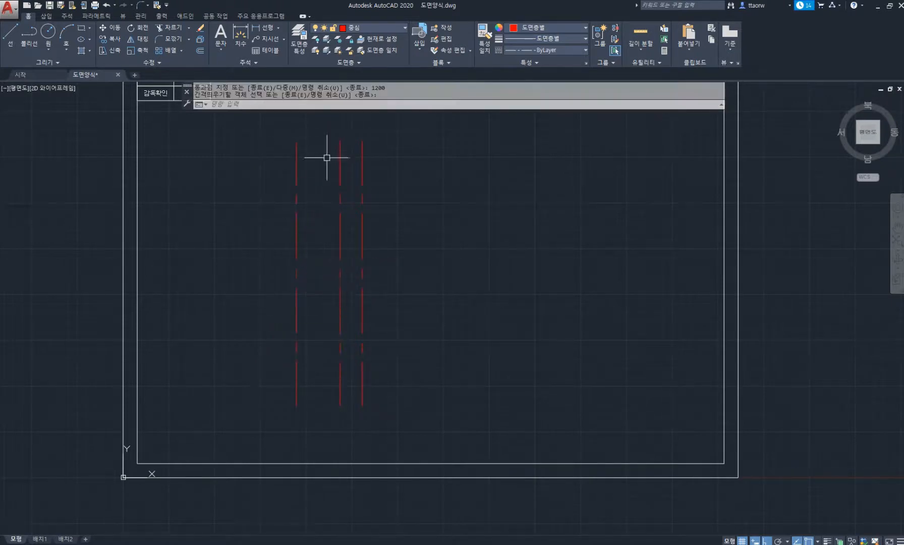
Step: Draw a circle of radius about 295 centred on the upper end of the middle vertical line
text(c)
key(Return)
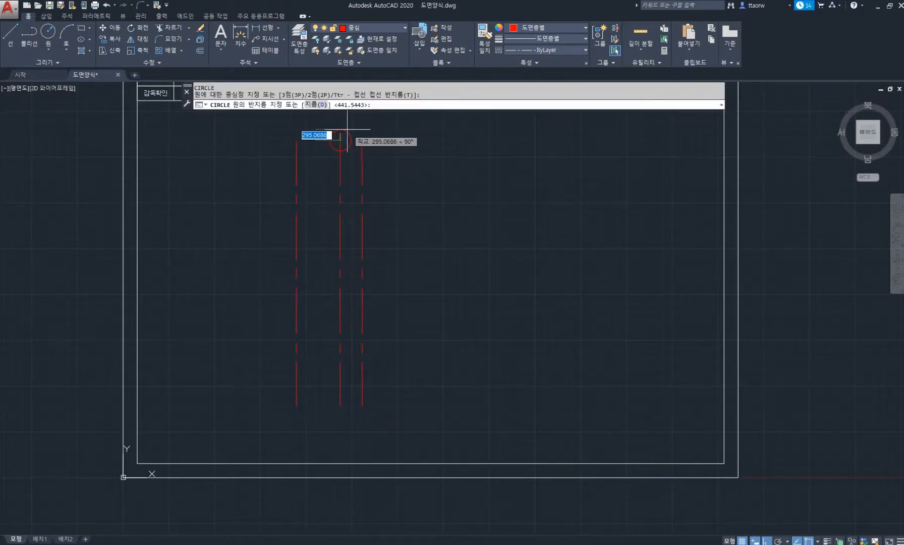
click(340, 141)
click(349, 131)
Step: Move the leftmost vertical line to the 주단면 layer
click(297, 240)
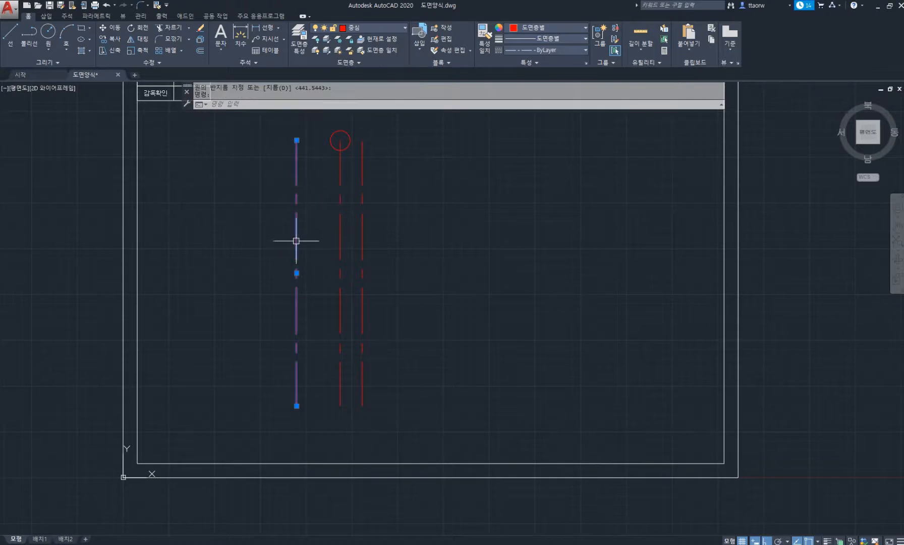
click(392, 30)
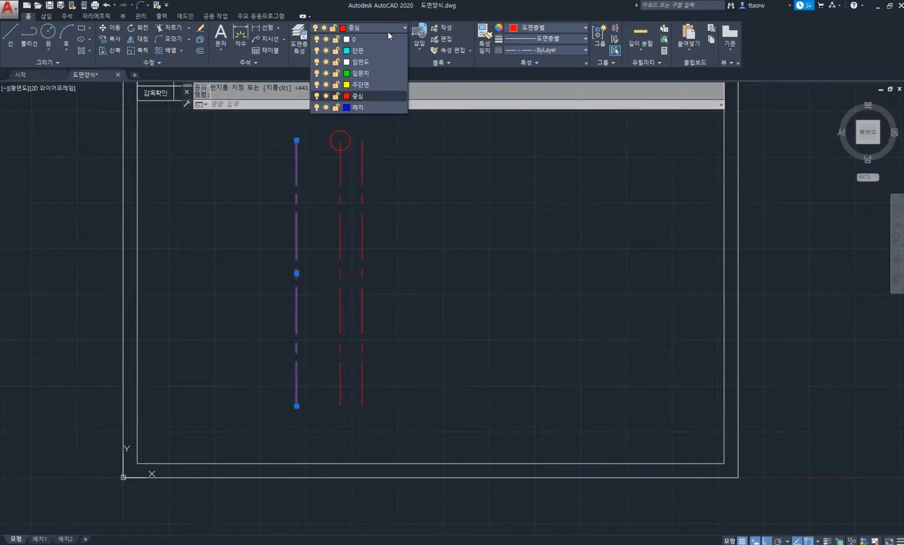
click(373, 84)
key(Escape)
key(Escape)
scroll(390, 324, up, 2)
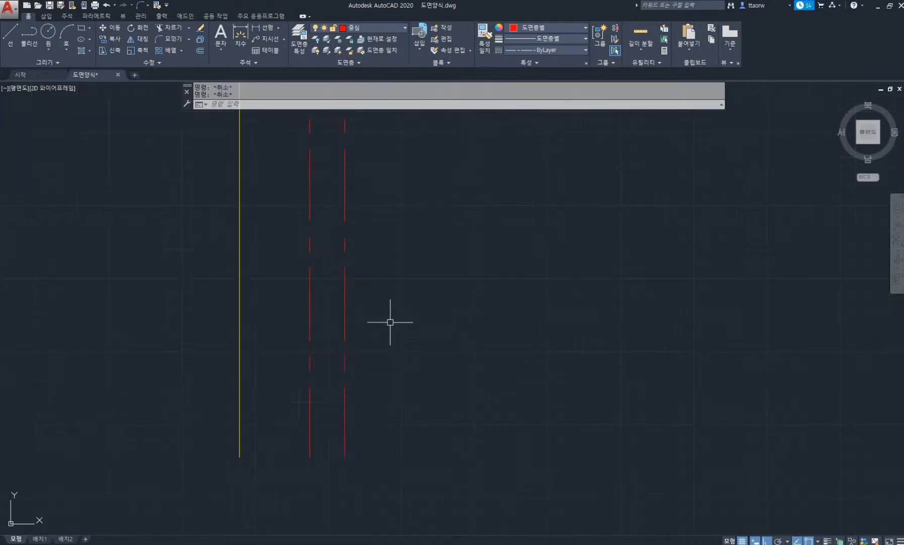
Step: Check the grid dimensions in the PDF plan, then offset the circled centre line 2400 to the right in AutoCAD
click(281, 544)
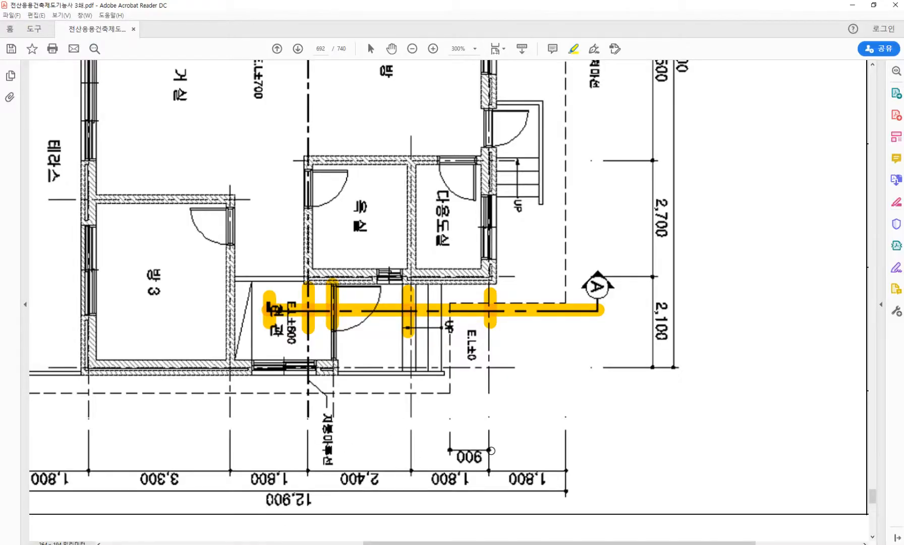
click(281, 544)
text(o)
key(space)
key(space)
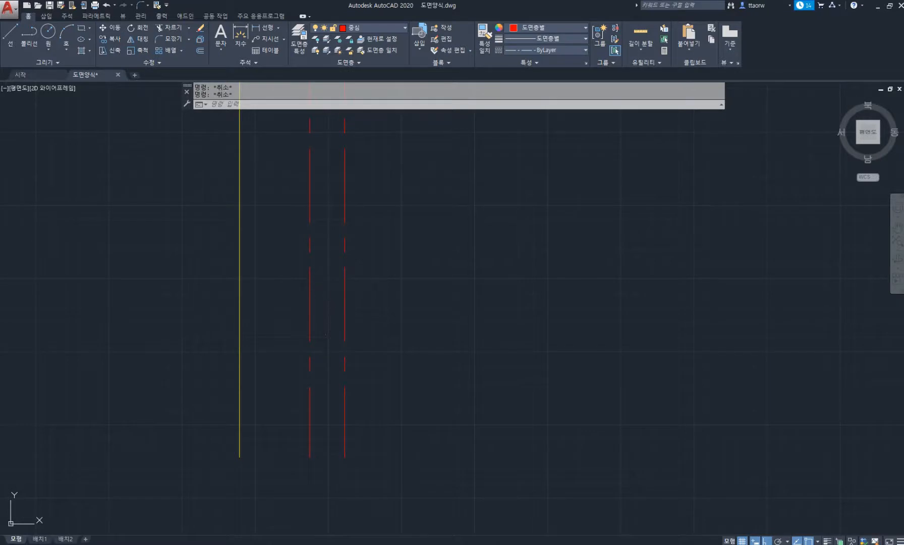
click(310, 291)
text(240)
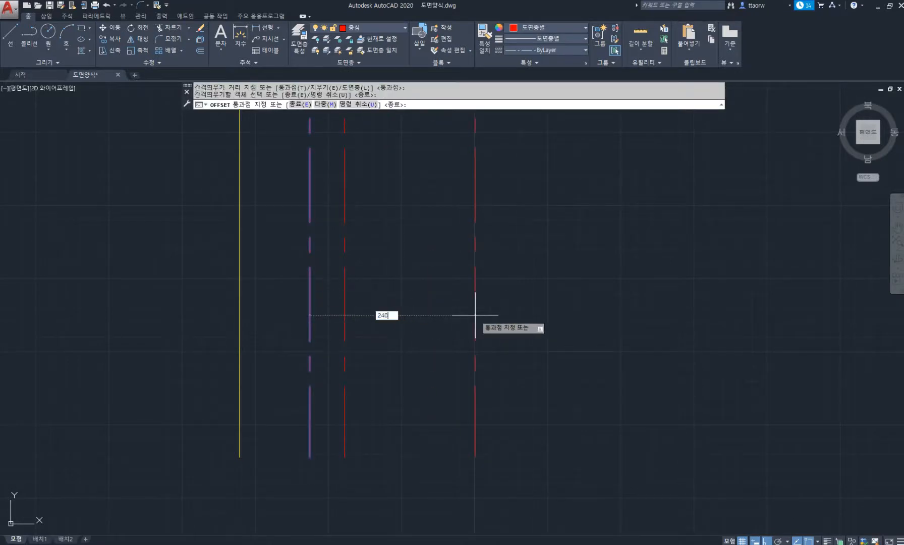
text(0)
key(Return)
Step: Offset the rightmost centre line 1800 further to the right and finish the offset
click(450, 330)
text(1)
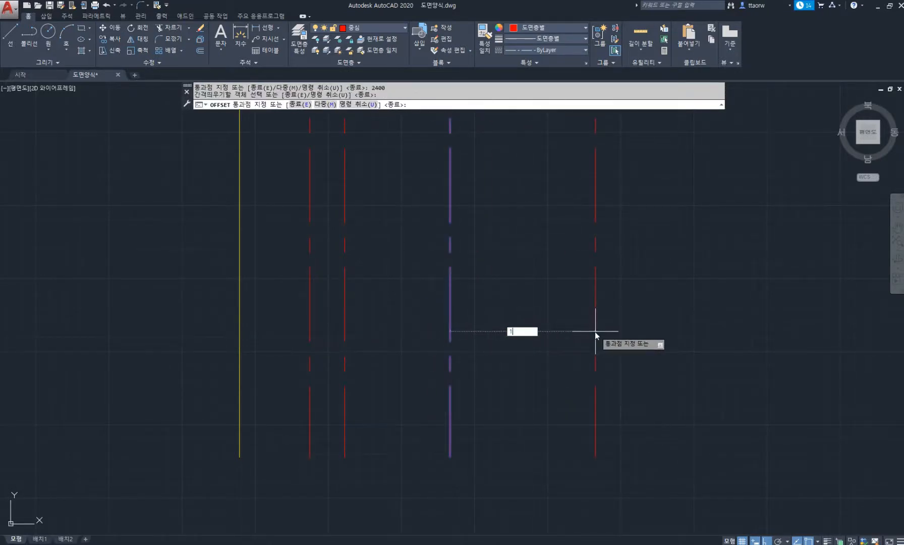
text(800)
key(Return)
scroll(393, 300, down, 5)
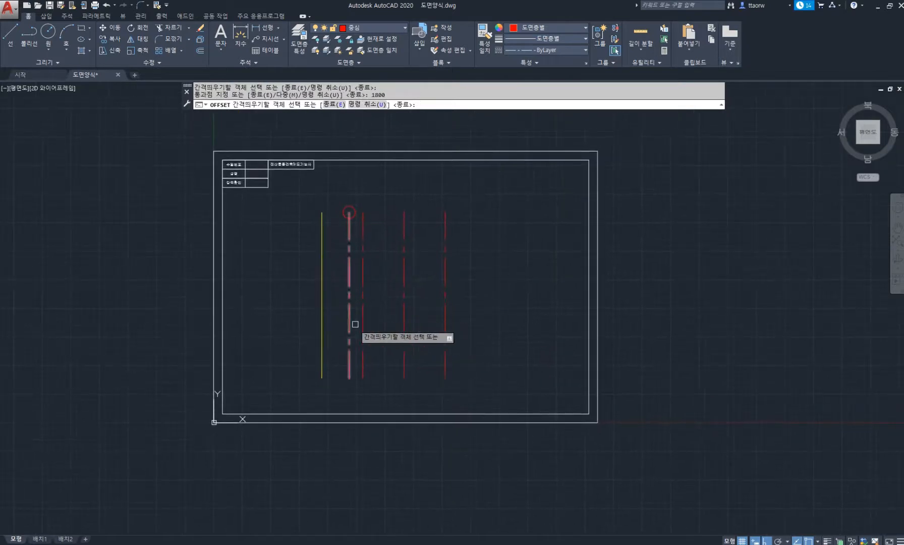
scroll(350, 321, up, 4)
key(Return)
Step: Make 주단면 the current layer by matching the leftmost yellow vertical line
click(377, 38)
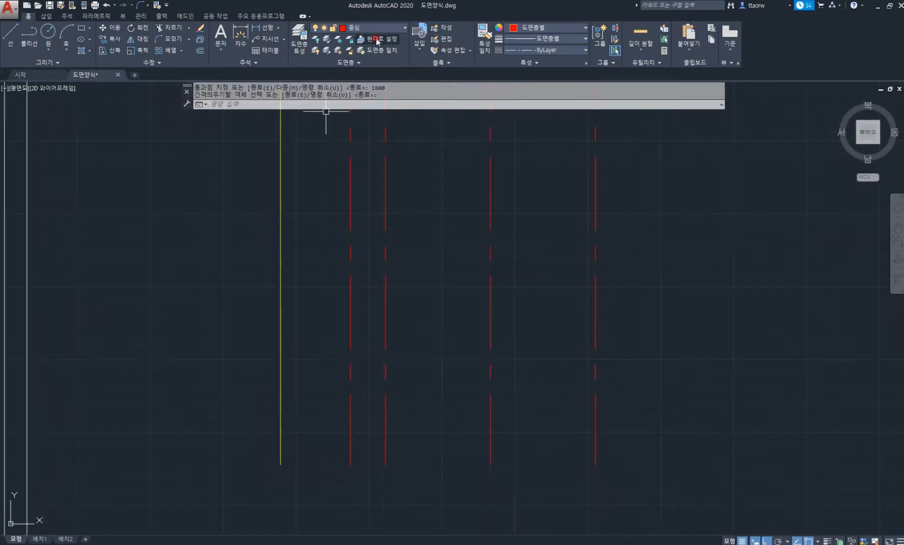
click(280, 300)
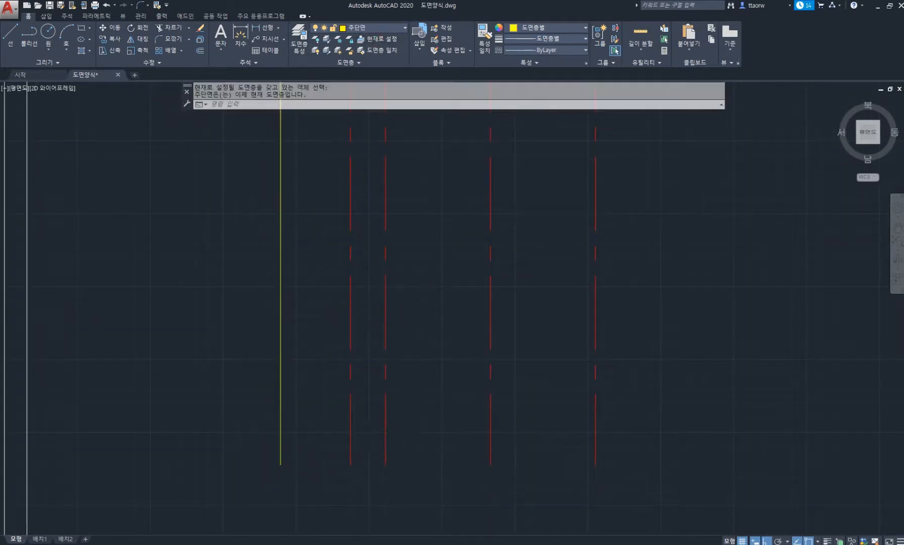
scroll(366, 424, down, 5)
scroll(363, 422, up, 6)
middle_drag(390, 429, 361, 388)
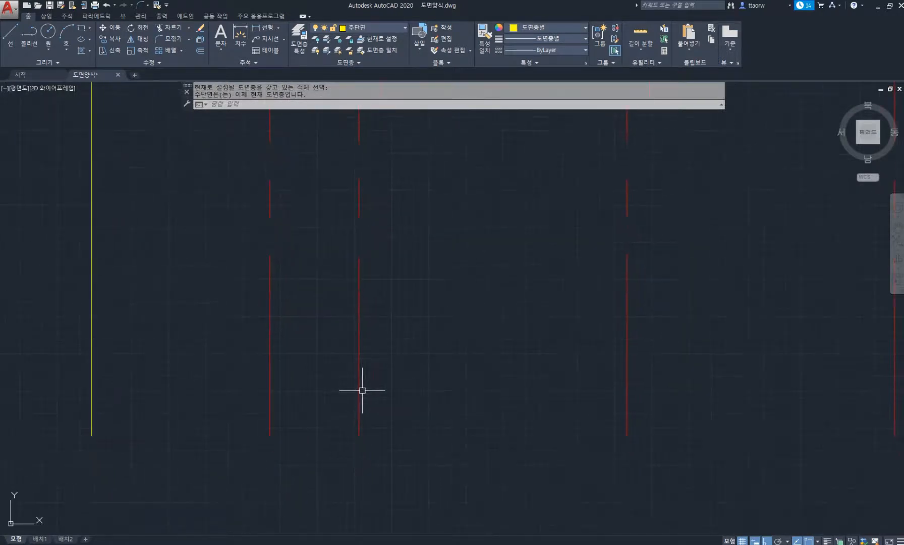
Step: From the lower end of the second red centre line, draw footing lines 400 to the right, 200 up and 50 further up
key(l)
key(space)
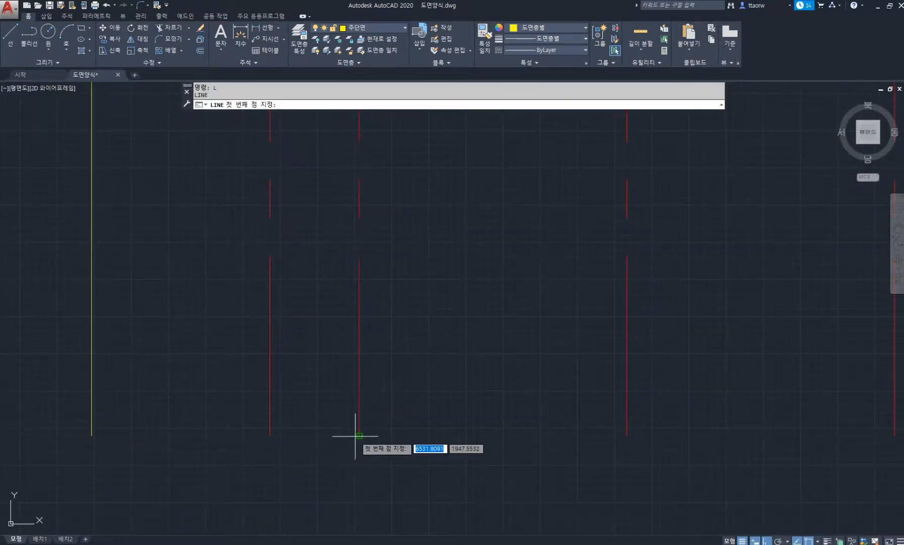
click(359, 435)
scroll(405, 435, up, 2)
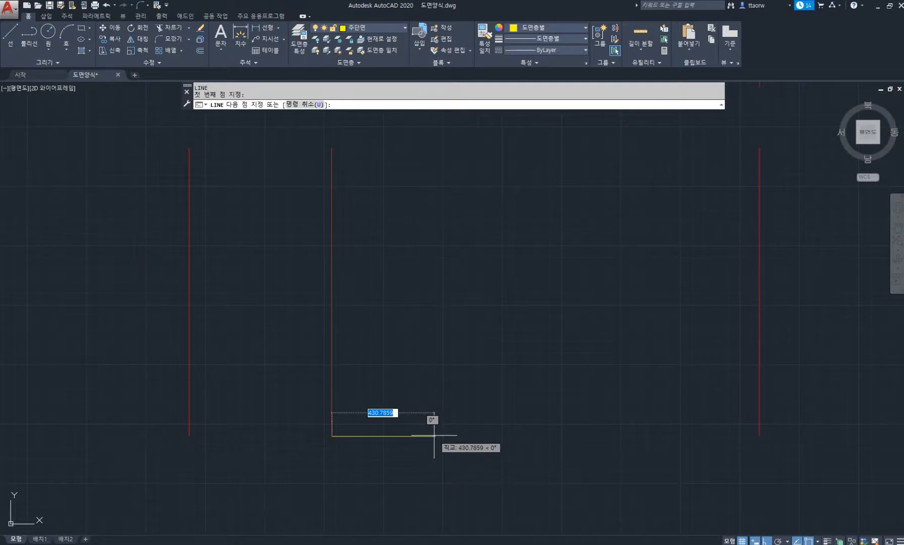
text(400)
key(Return)
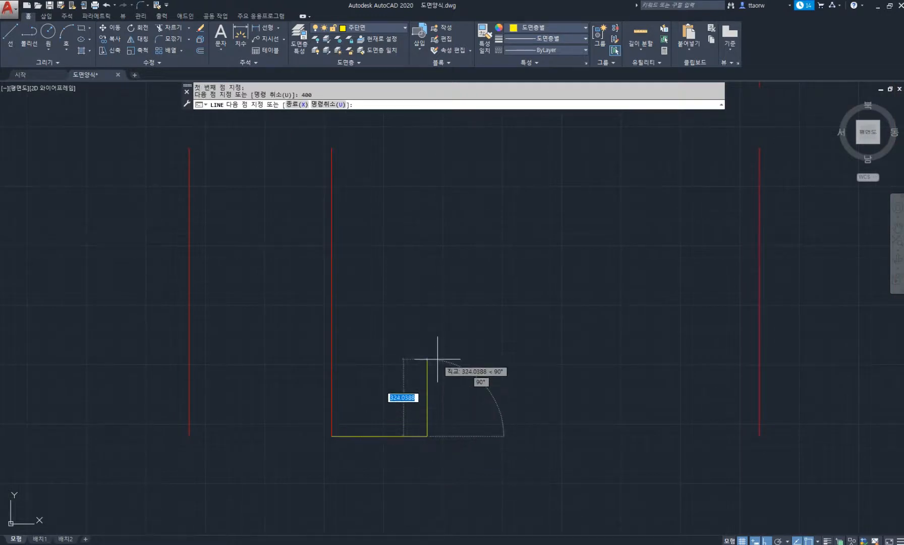
text(200)
key(Return)
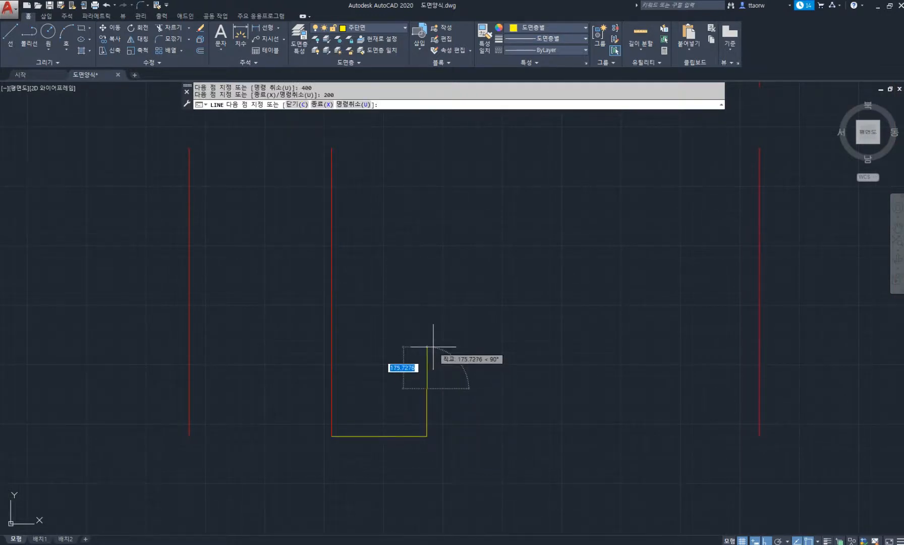
text(50)
key(Return)
Step: Continue the footing outline 100 left, 200 up and 200 left, then finish with a tall vertical wall line going up
text(1)
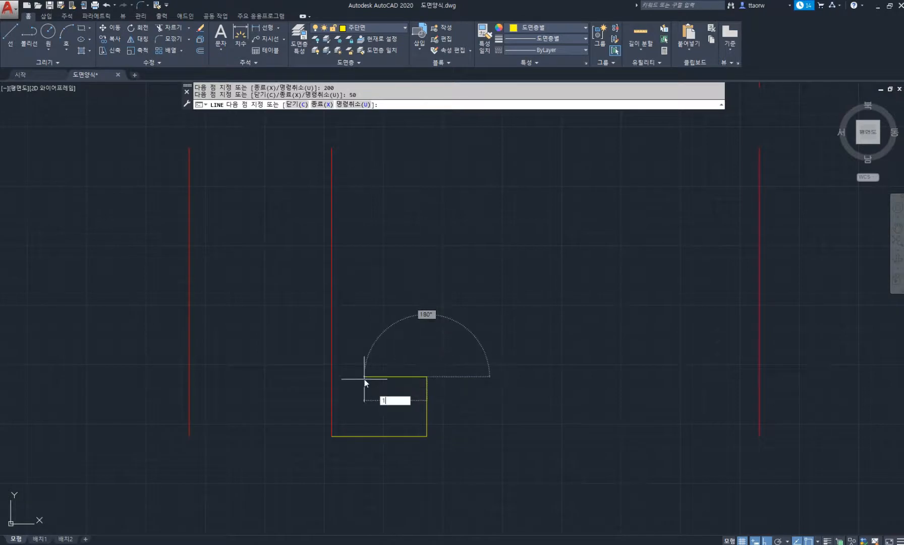
text(00)
key(Return)
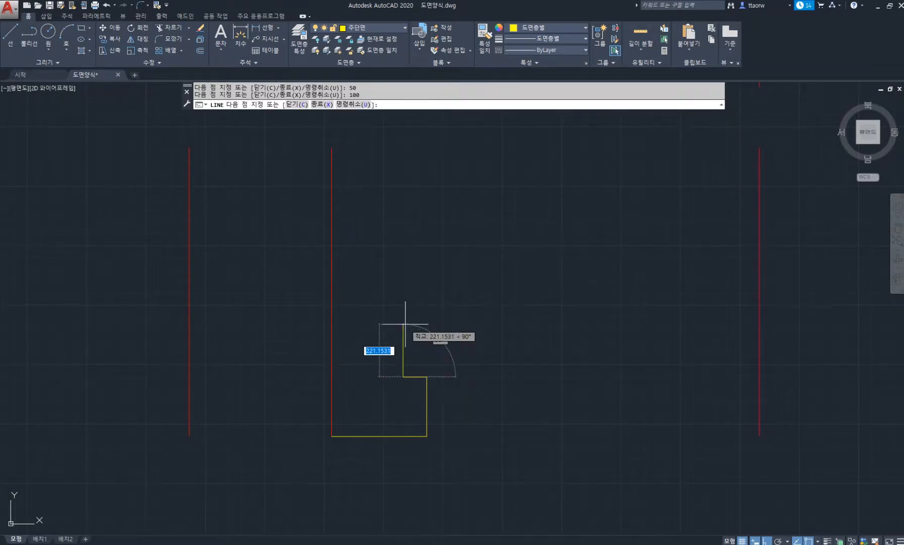
text(200)
key(Return)
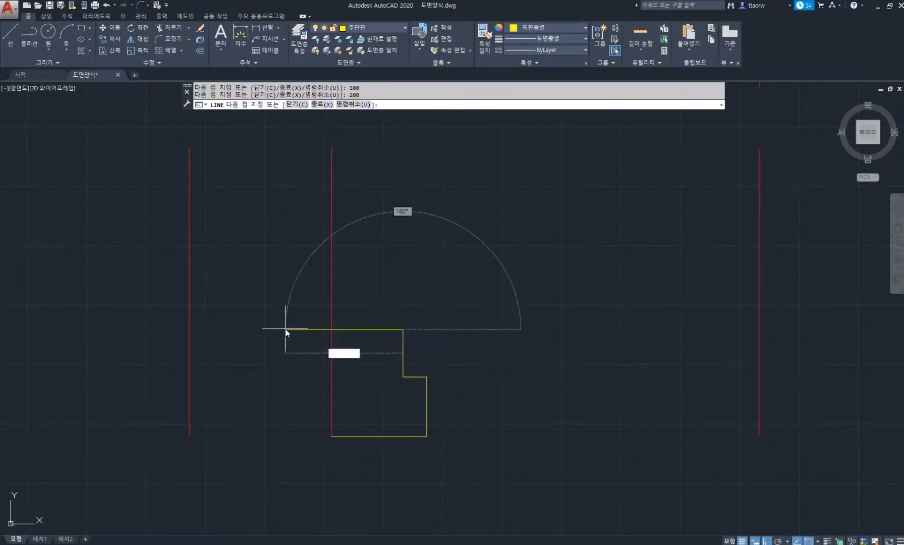
text(200)
key(Return)
scroll(323, 303, down, 6)
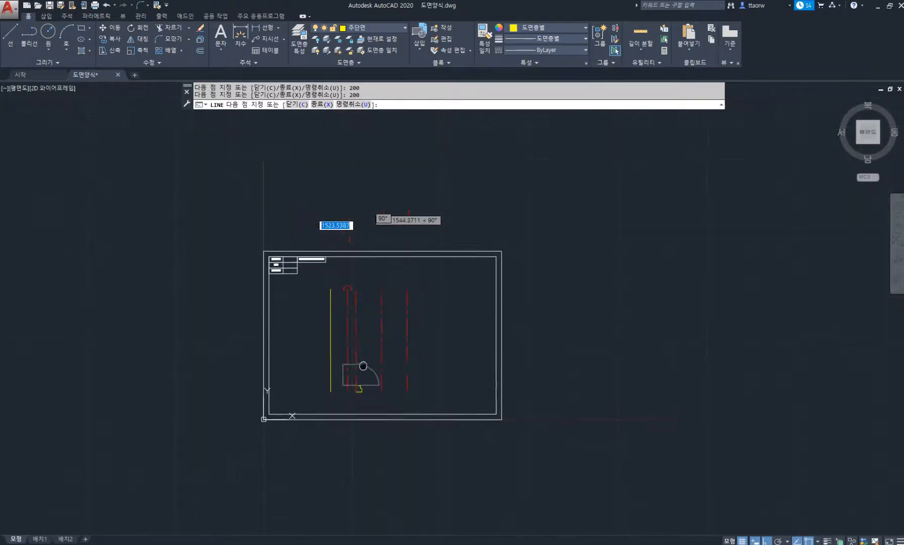
key(Return)
Step: Mirror the half footing and wall line about the second red centre line, keeping the originals
scroll(353, 402, up, 7)
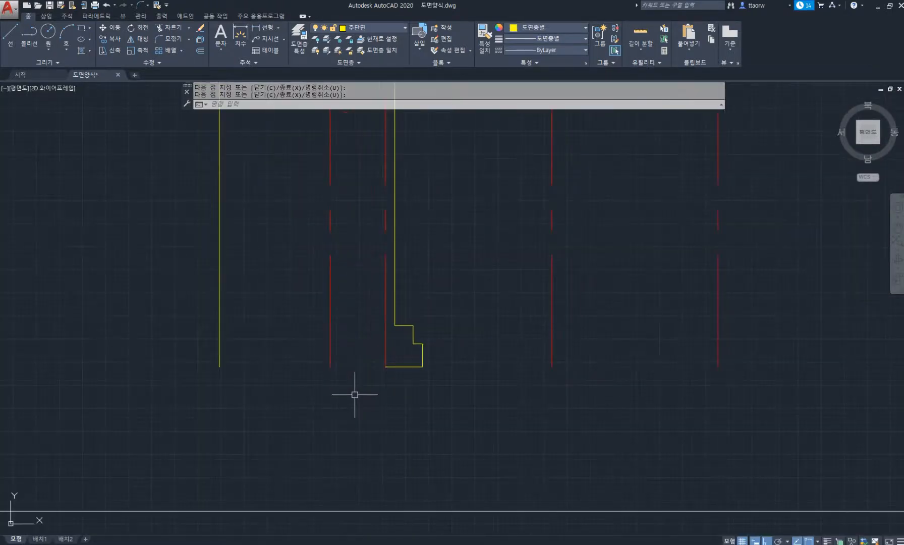
text(mi)
key(Return)
click(472, 397)
click(392, 303)
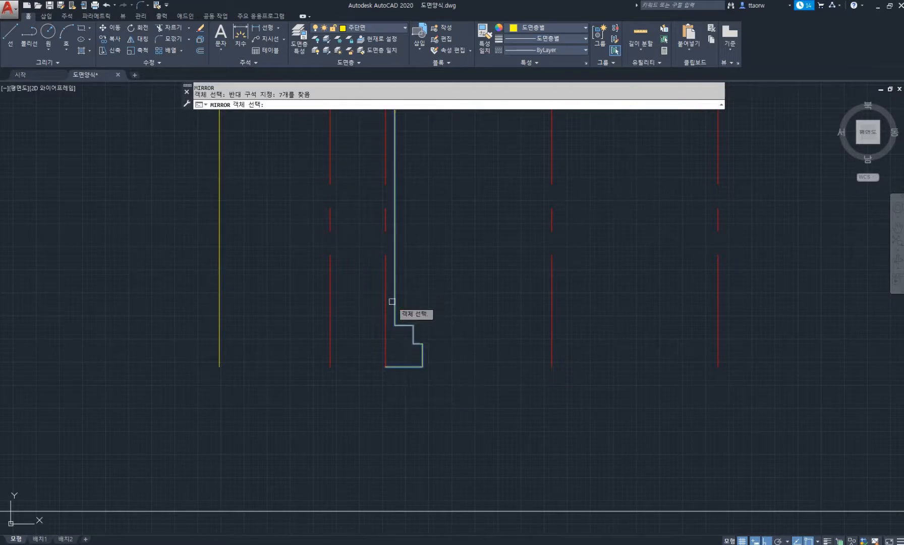
scroll(384, 338, up, 2)
key(Return)
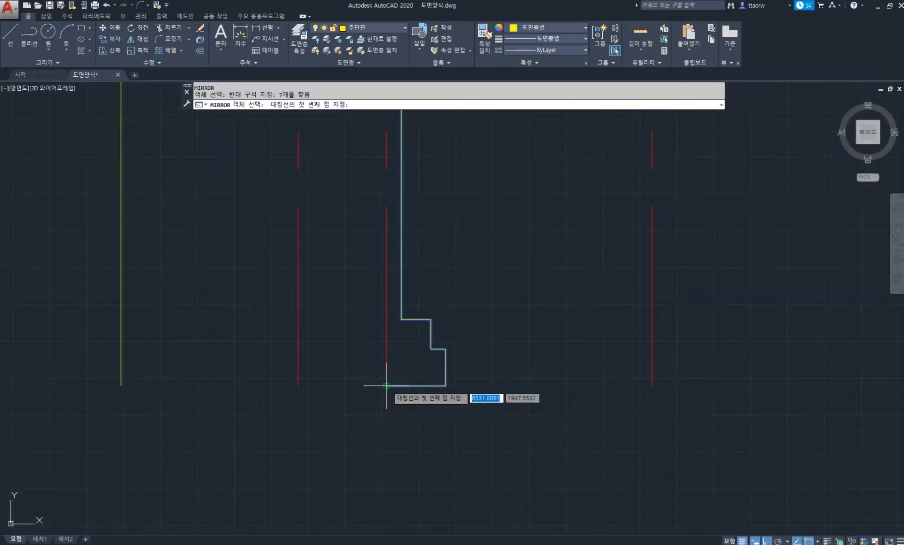
click(386, 386)
click(395, 418)
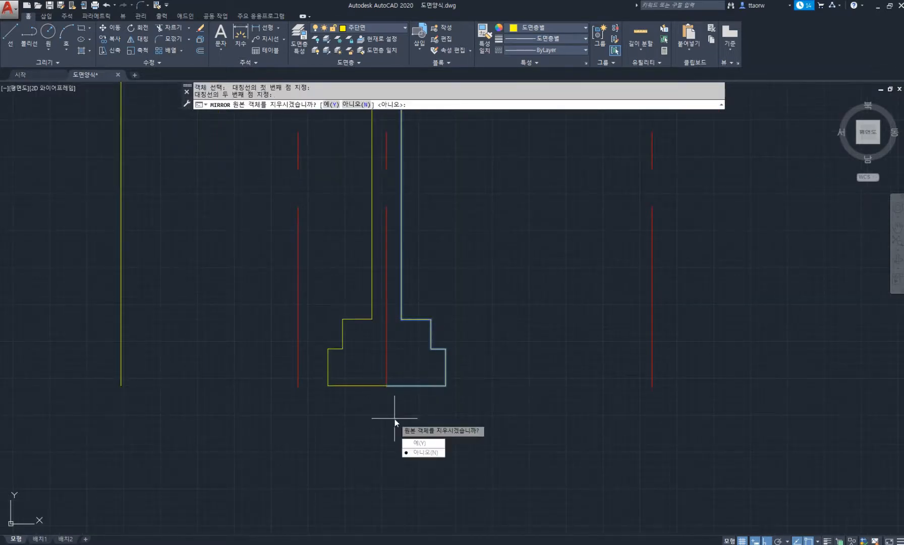
key(Return)
Step: Draw two horizontal lines across the footing, one between the inner corners of the upper ledges and one 50 below it
scroll(379, 369, up, 4)
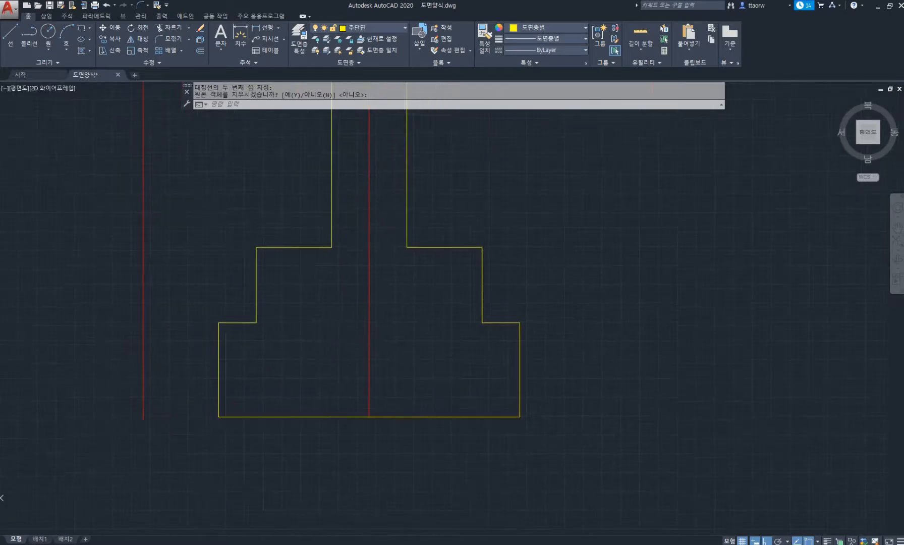
key(l)
key(Return)
click(256, 322)
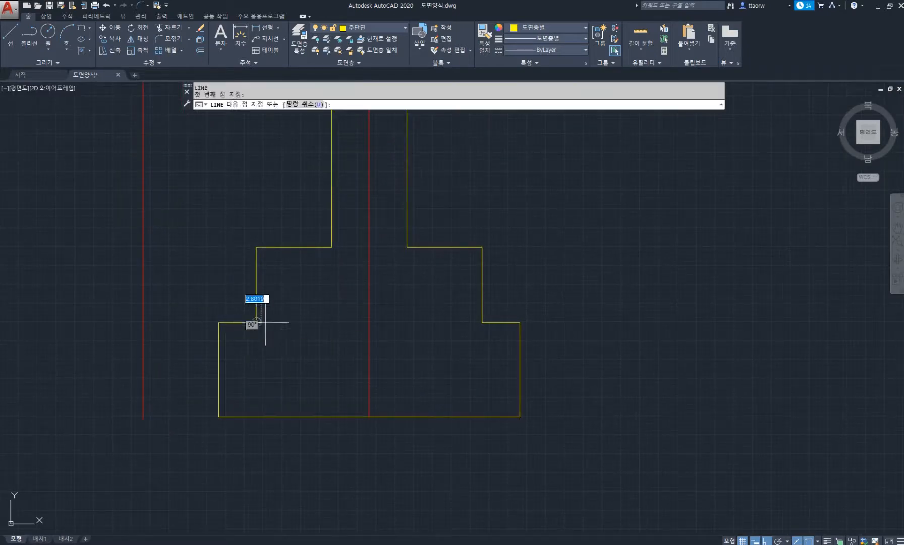
click(482, 322)
key(space)
key(space)
click(219, 341)
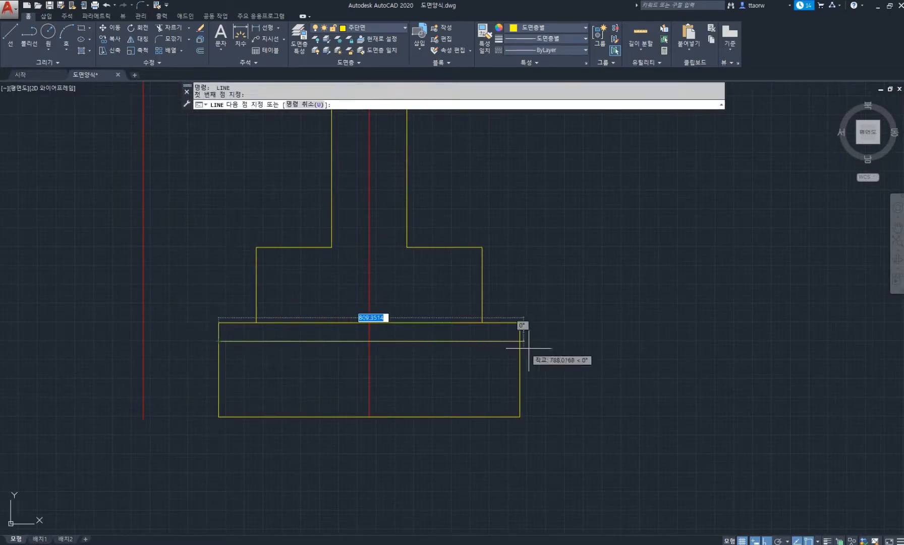
click(519, 341)
key(space)
Step: Offset the horizontal line between the footing's ledge corners 900 upward
scroll(322, 323, down, 4)
middle_drag(333, 317, 309, 367)
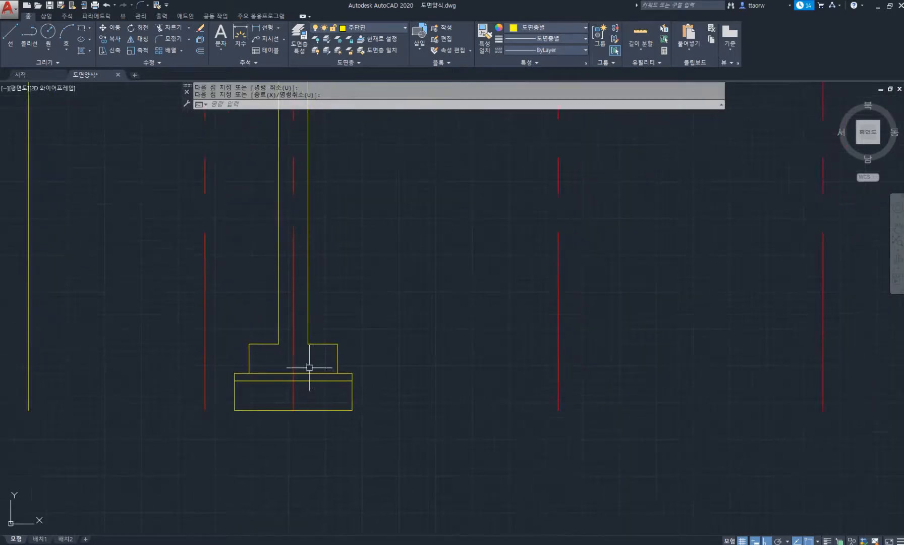
key(o)
key(space)
key(space)
scroll(290, 346, up, 2)
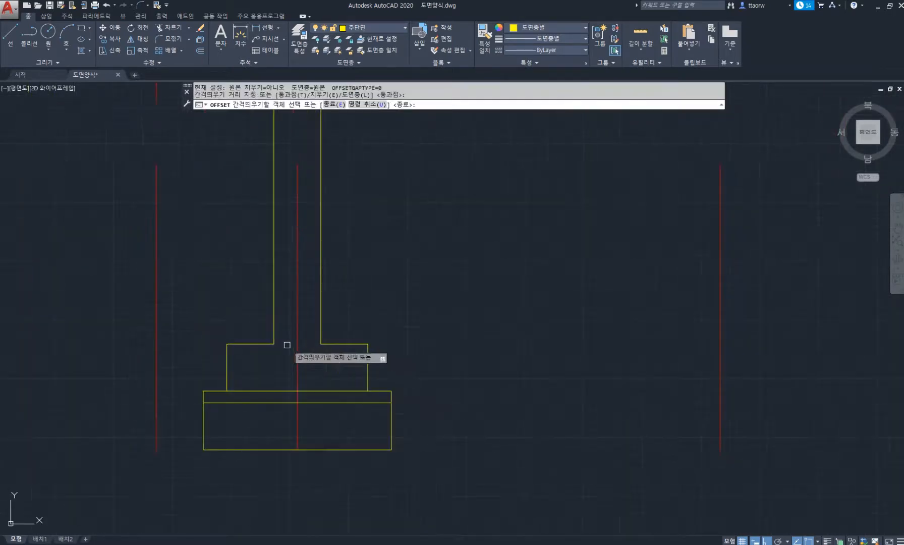
click(342, 391)
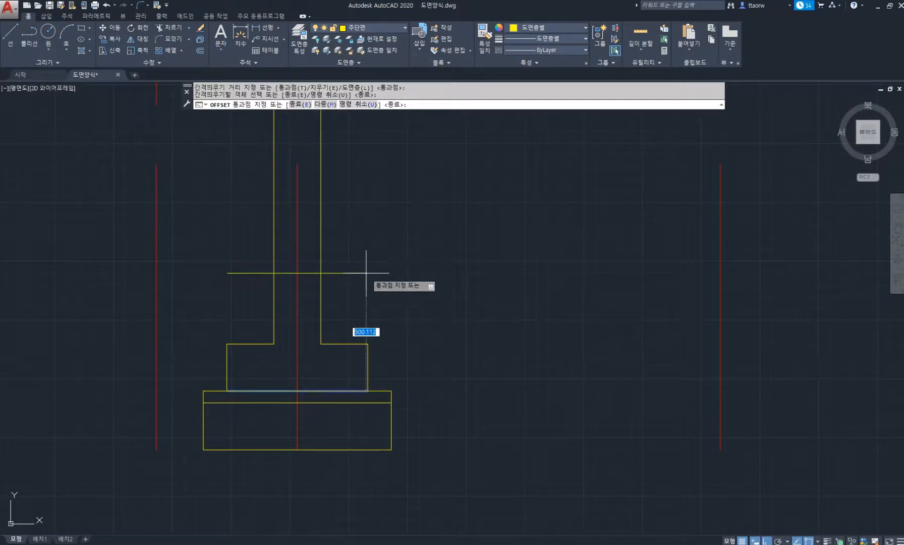
text(900)
key(space)
scroll(353, 271, down, 2)
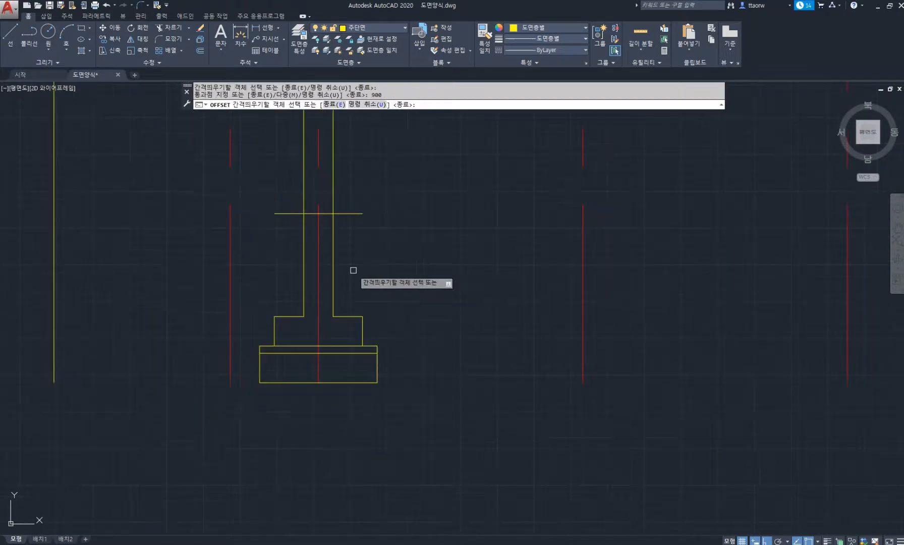
Step: Offset the left wall line 420 to the right and end the offset
middle_drag(322, 271, 338, 317)
scroll(337, 316, up, 2)
click(305, 319)
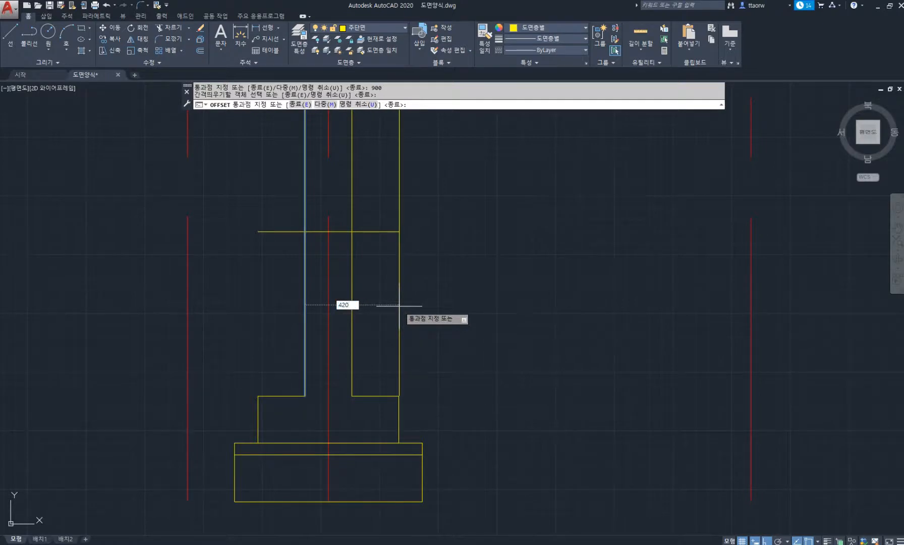
key(Escape)
key(Escape)
scroll(399, 318, down, 2)
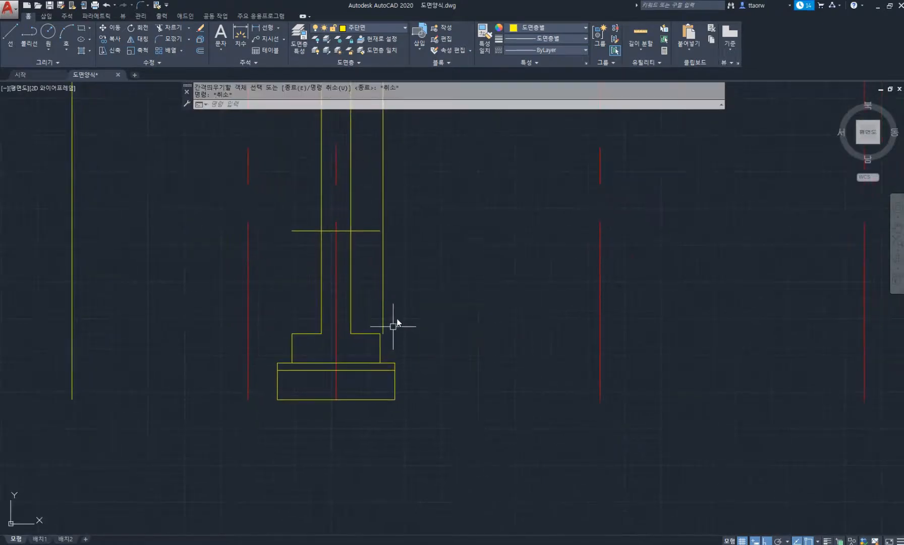
Step: Stretch the footing's right side from the inner wall corner to the lower end of the 420 offset line, excluding the vertical wall lines
text(s)
key(space)
scroll(396, 333, up, 2)
click(422, 302)
click(309, 465)
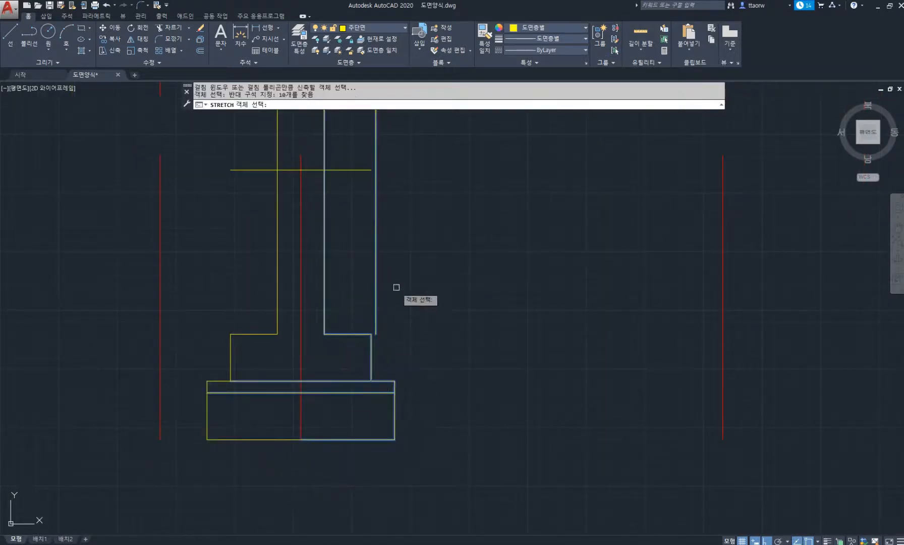
shift+click(427, 268)
shift+click(314, 218)
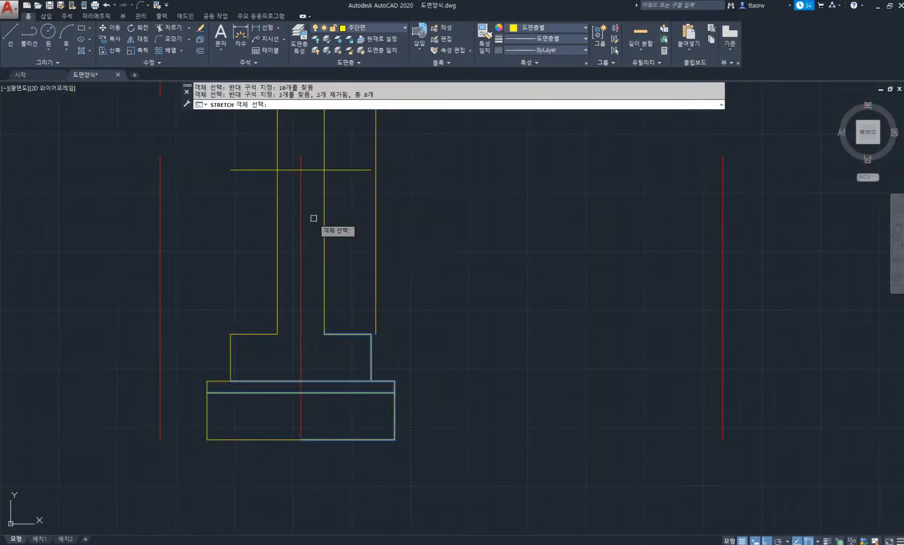
key(space)
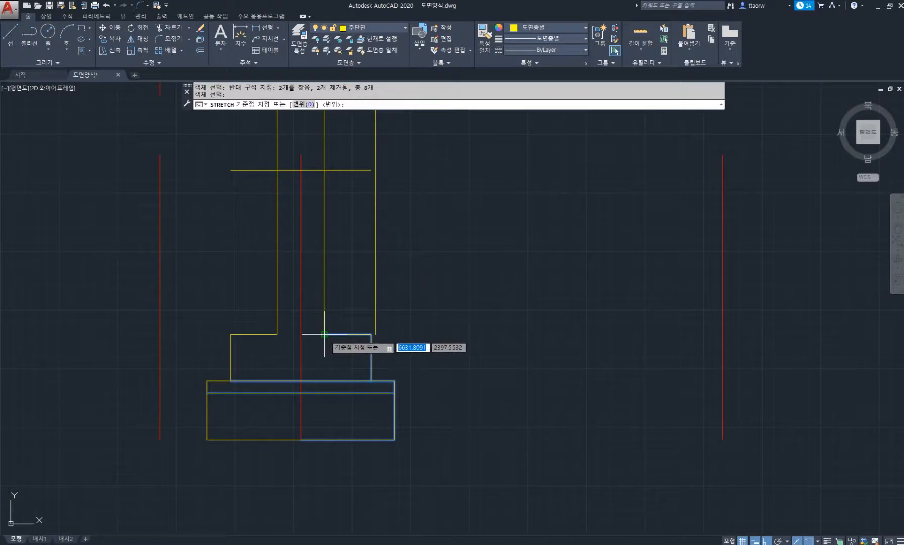
click(324, 333)
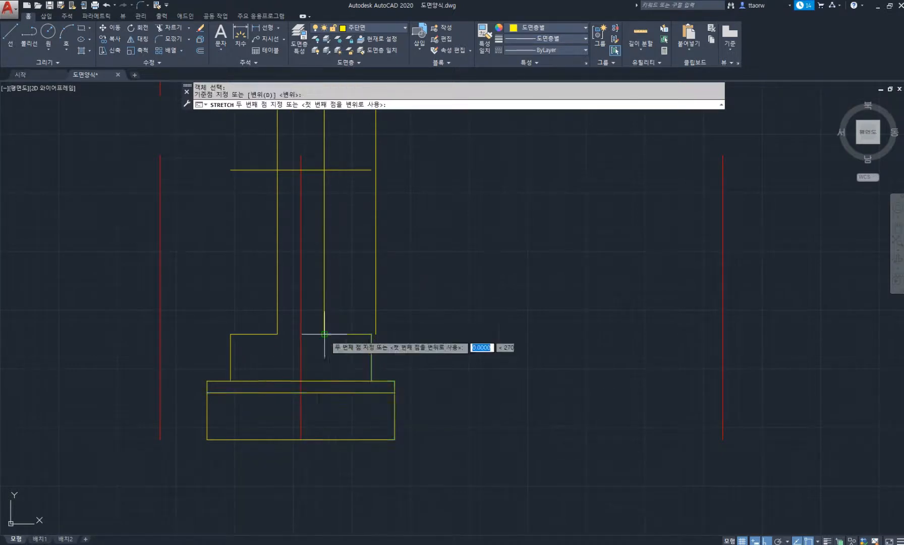
click(376, 334)
Step: Delete the leftover middle wall line between the two outer wall faces
scroll(397, 300, down, 2)
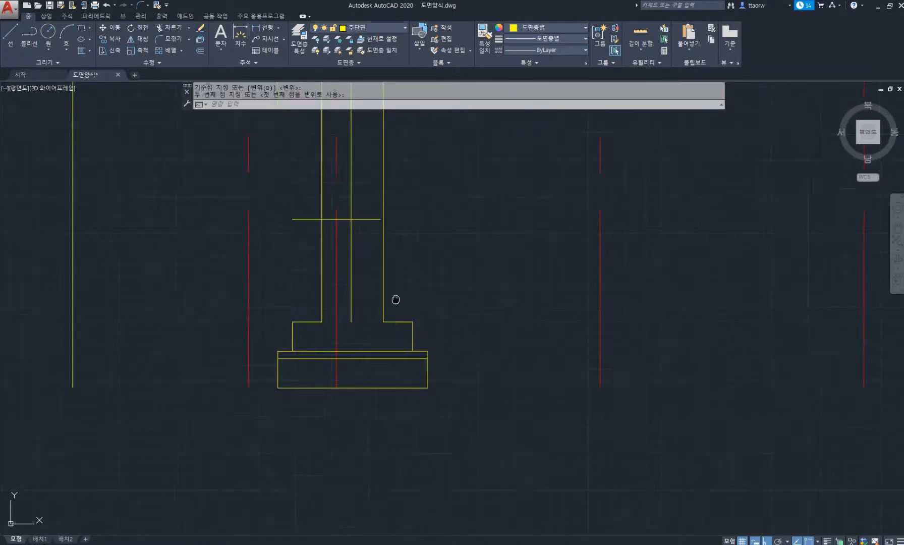
middle_drag(395, 299, 360, 316)
middle_drag(321, 280, 312, 303)
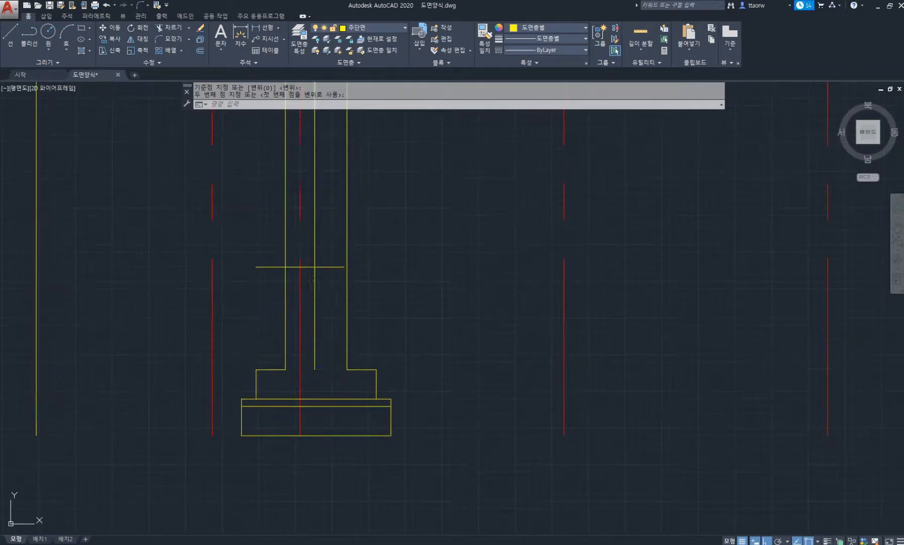
click(314, 301)
key(Delete)
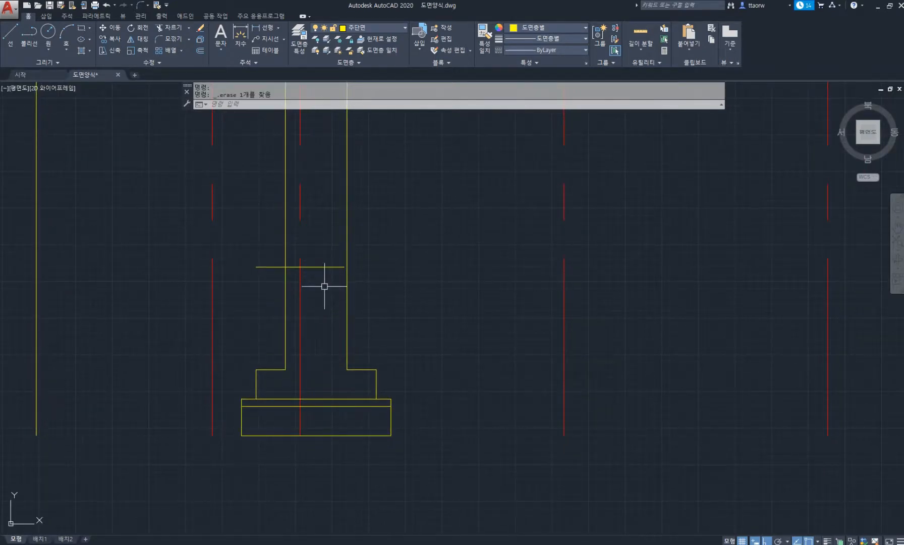
Step: Extend the horizontal line above the footing beyond the rightmost centre line and shorten its left end to the right wall face
click(319, 267)
click(344, 266)
scroll(343, 268, down, 5)
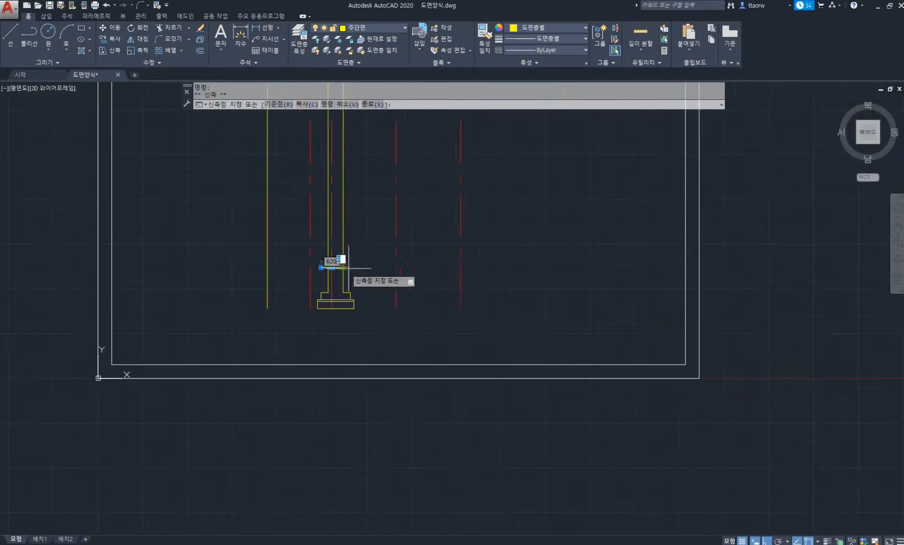
click(512, 267)
scroll(354, 261, up, 4)
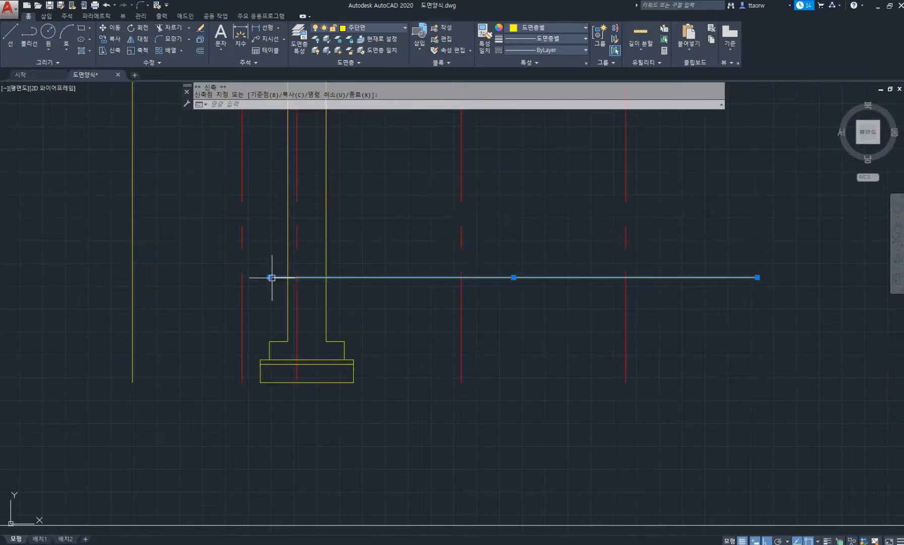
click(326, 277)
key(Escape)
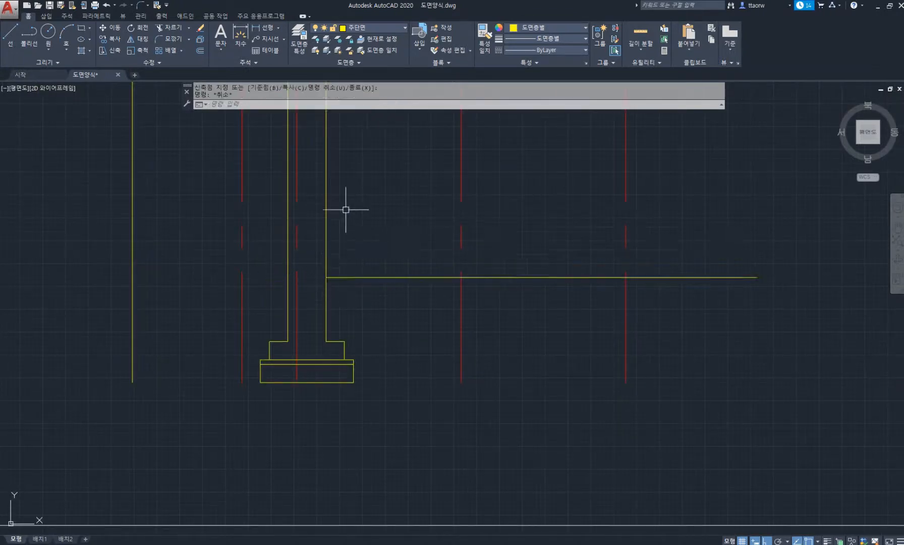
scroll(345, 209, down, 2)
key(Escape)
middle_drag(335, 216, 340, 313)
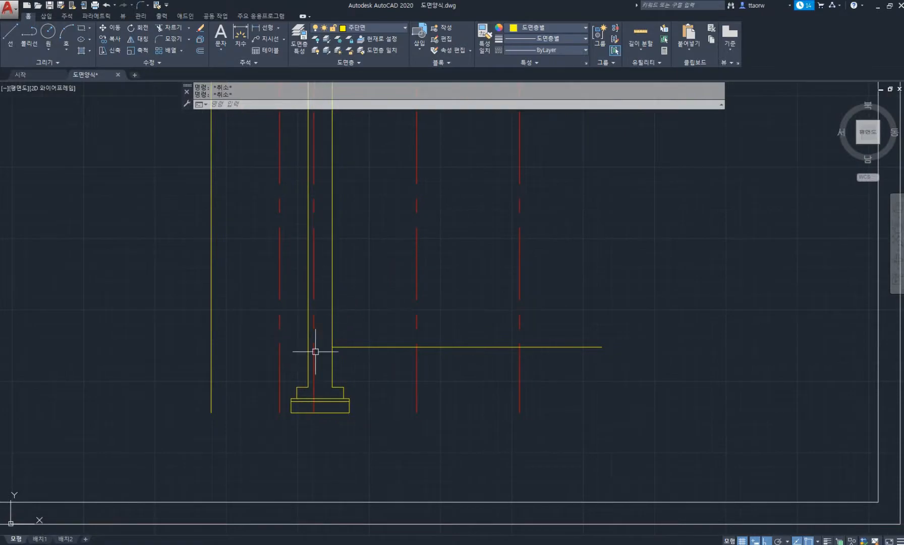
Step: Check section line A on the PDF floor plan, and move the four centre lines and the leftmost vertical line horizontally to centre on the footing
scroll(287, 350, up, 2)
click(294, 544)
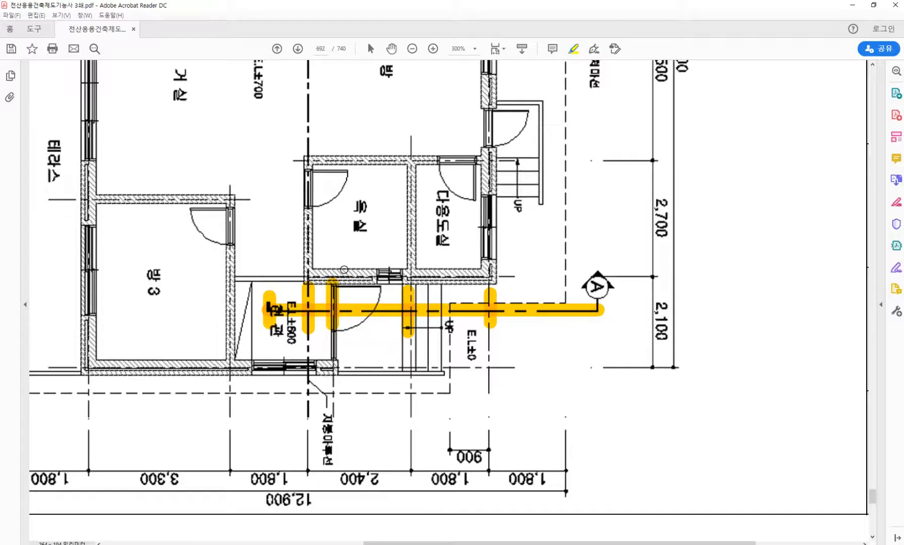
ctrl+scroll(344, 269, up, 2)
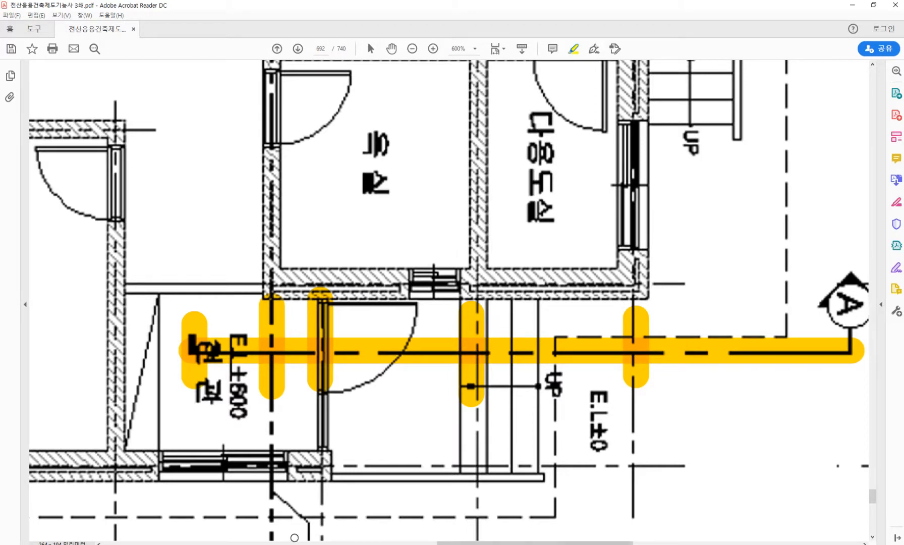
key(alt+Tab)
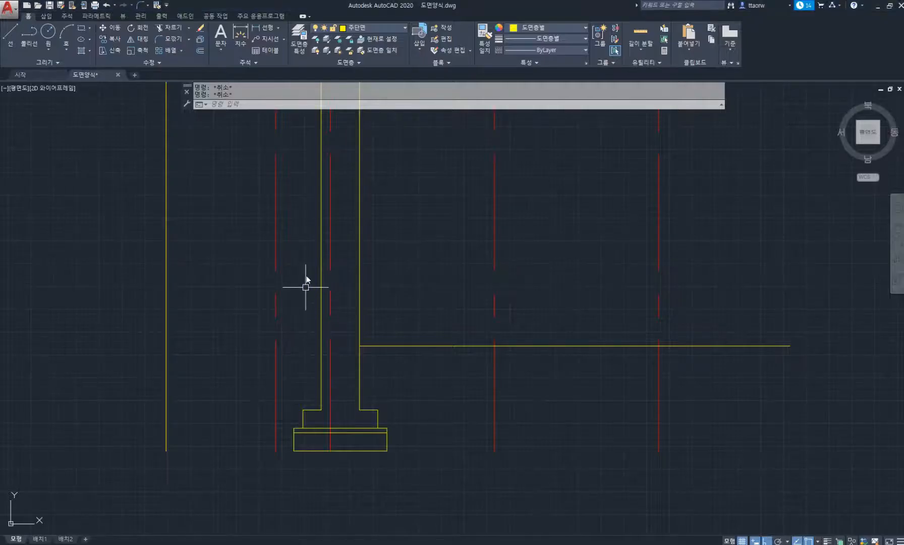
text(m)
key(Return)
click(705, 271)
click(440, 194)
click(331, 264)
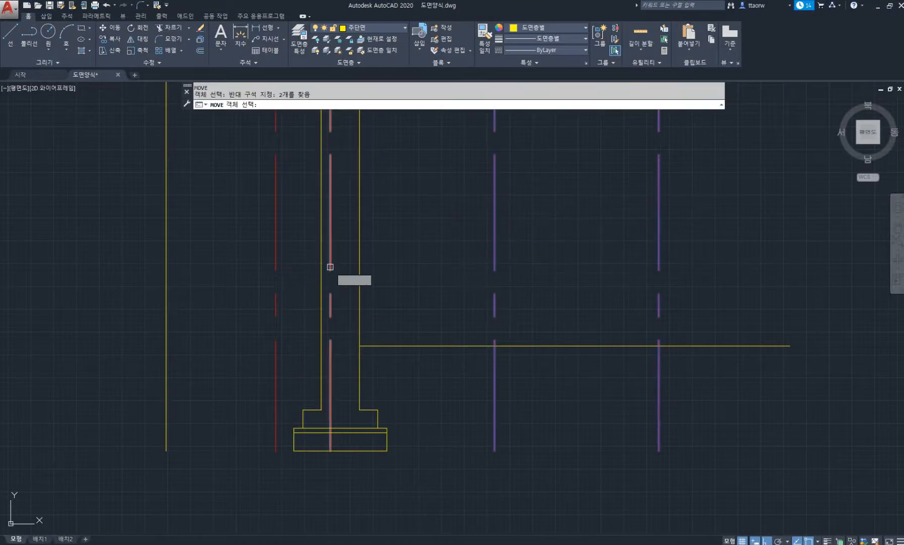
click(305, 281)
click(142, 234)
scroll(323, 451, up, 4)
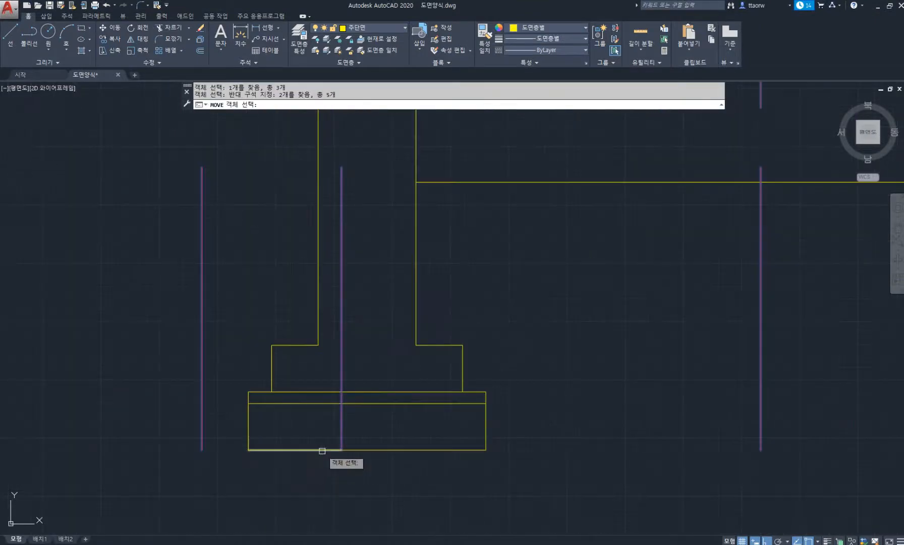
key(Return)
click(341, 403)
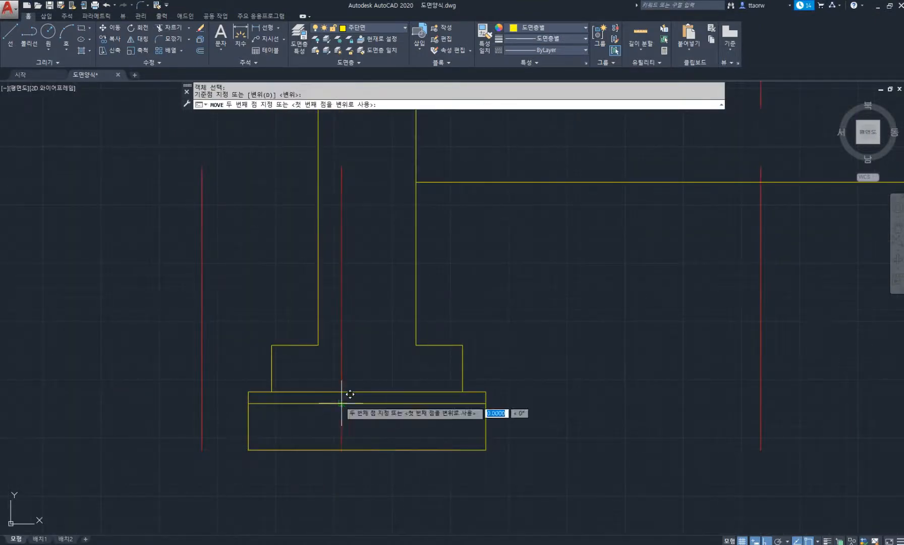
click(367, 403)
scroll(368, 402, down, 5)
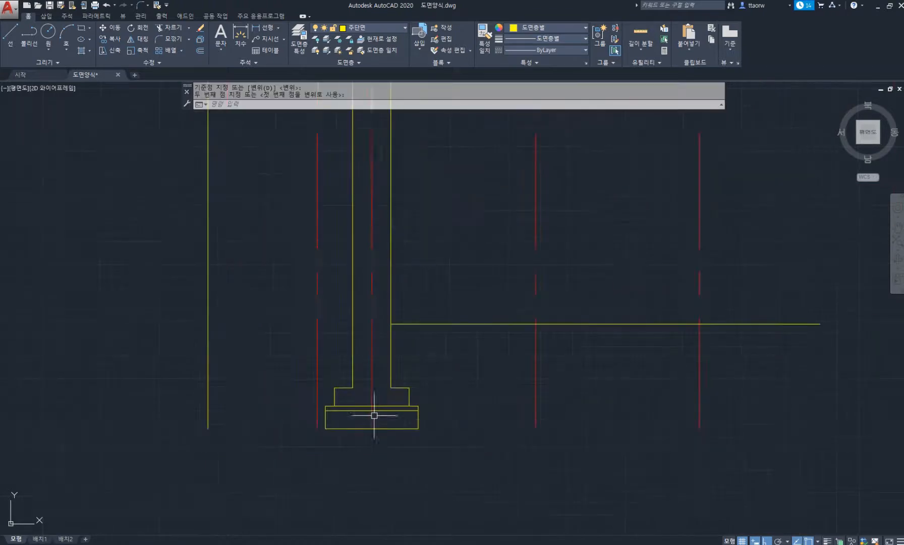
Step: Examine the entrance, porch and steps along section line A on the PDF floor plan, including their floor levels
scroll(394, 389, down, 3)
scroll(353, 394, up, 5)
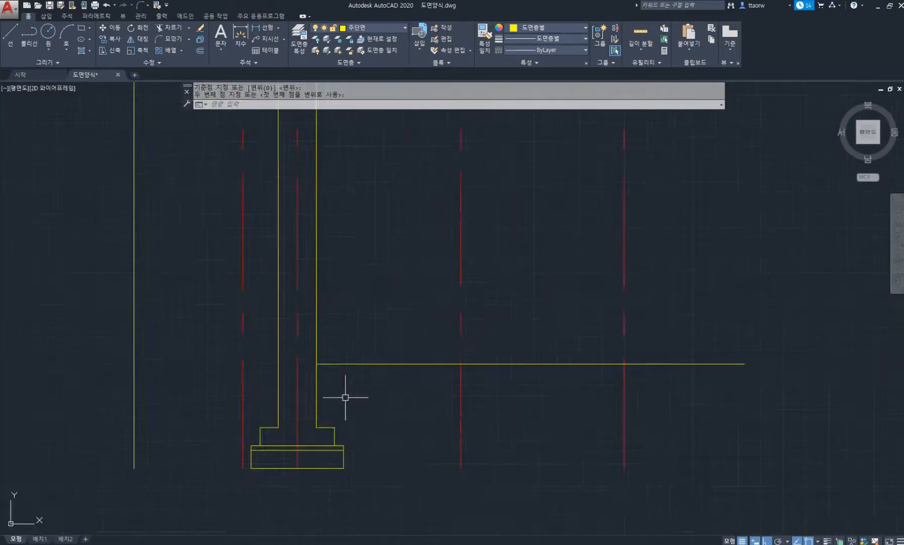
click(283, 544)
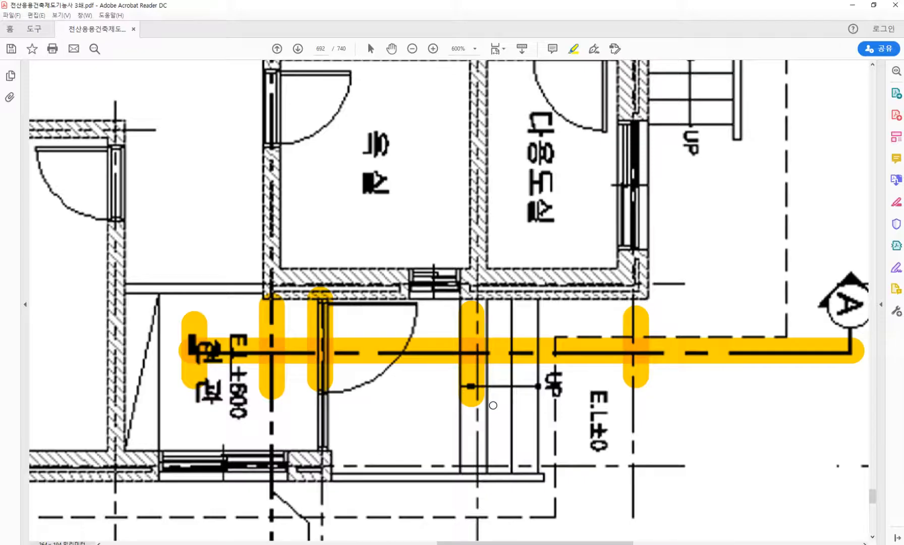
ctrl+scroll(493, 405, down, 1)
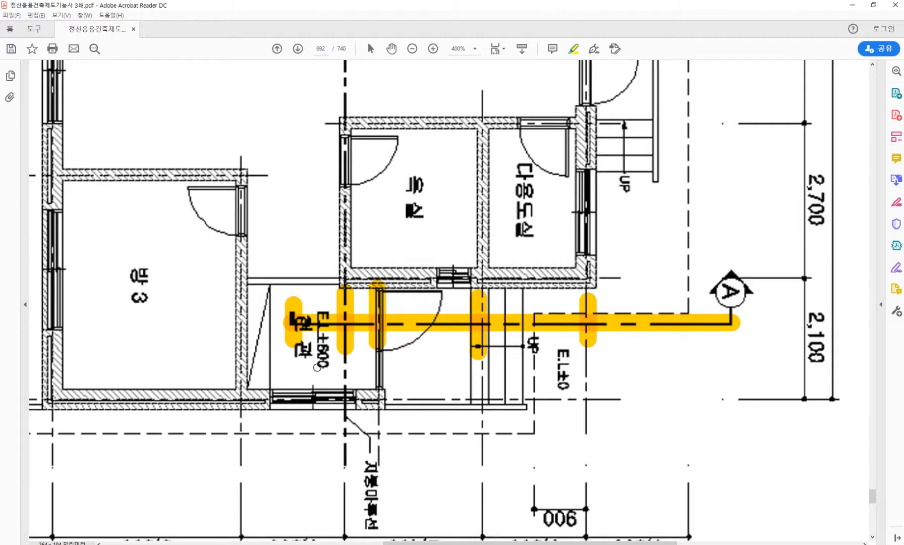
scroll(327, 362, up, 3)
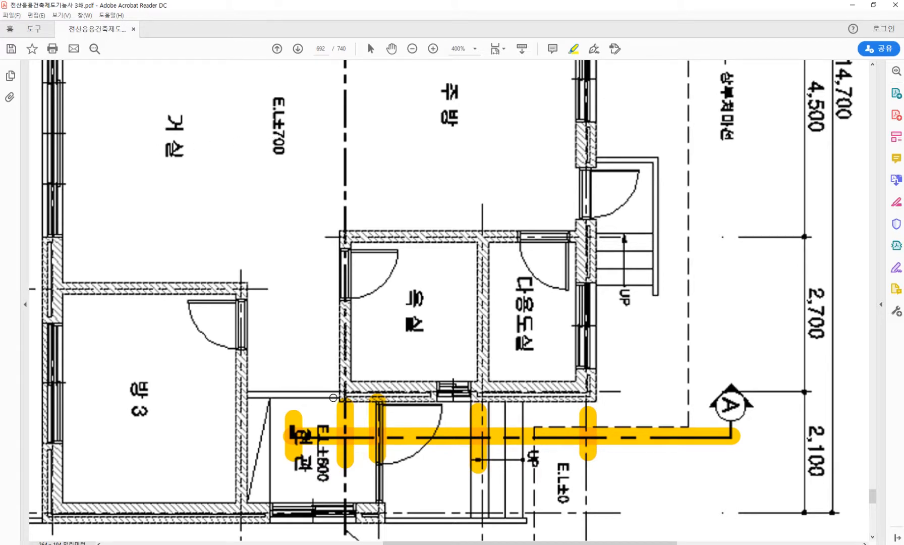
scroll(310, 388, down, 2)
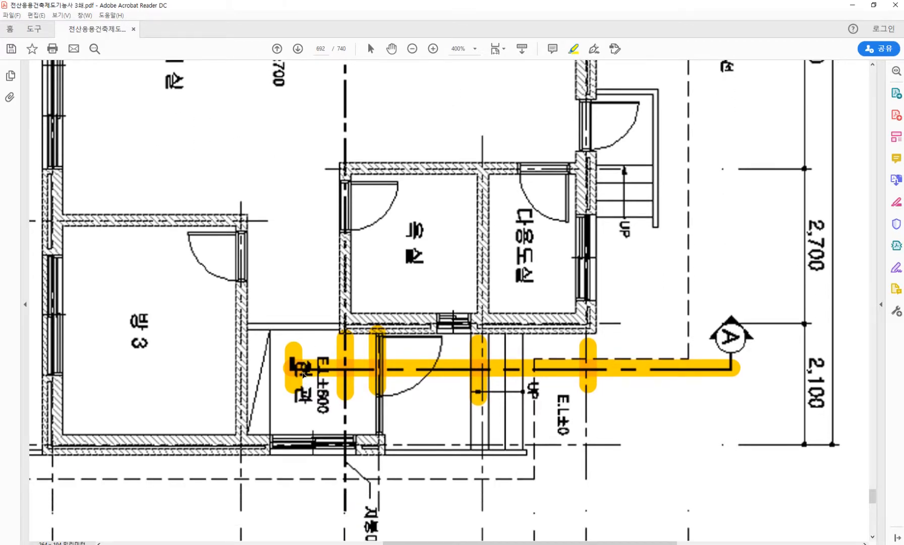
scroll(302, 374, down, 1)
ctrl+scroll(434, 377, up, 1)
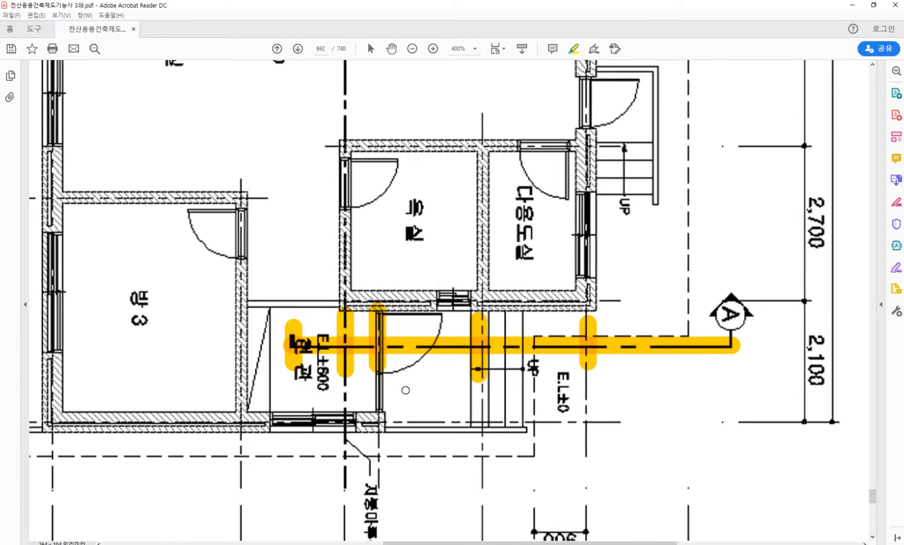
scroll(507, 392, down, 1)
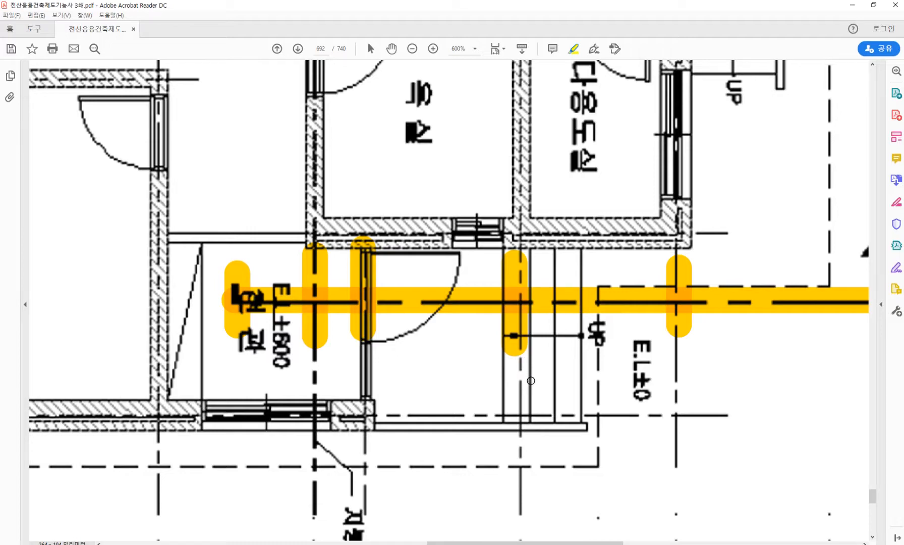
key(alt+Tab)
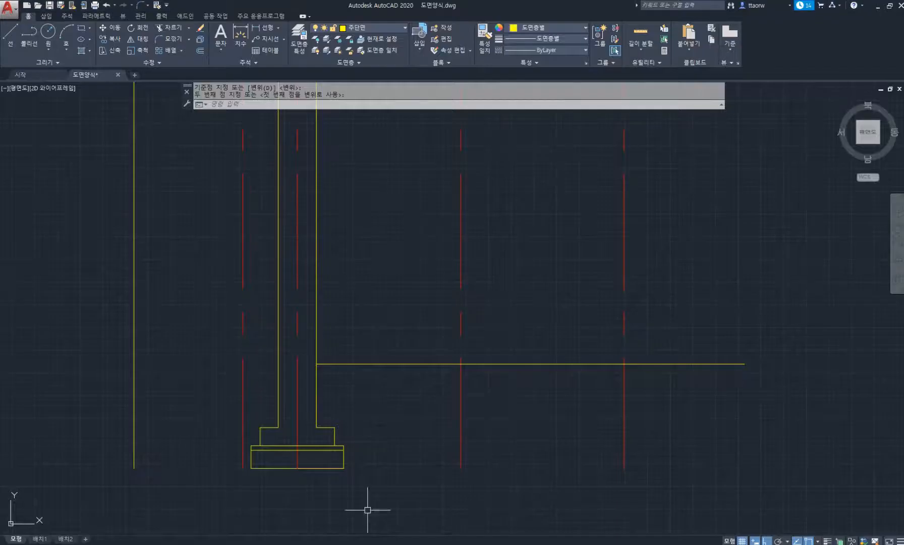
Step: Draw the lowest stair step from the ground line between the two rightmost centre lines, with a 150 riser upward and a 300 tread leftward
scroll(525, 363, up, 4)
text(l)
key(Return)
click(524, 363)
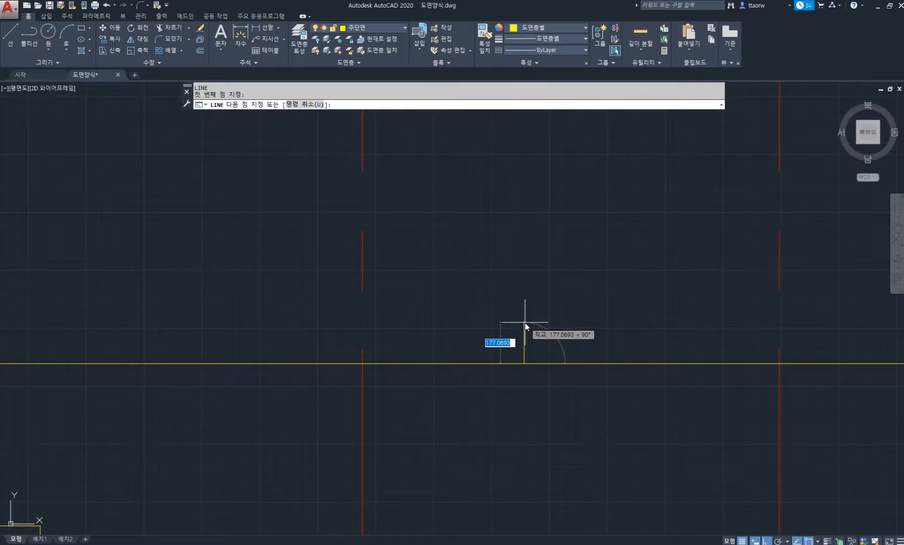
text(150)
key(Return)
text(3)
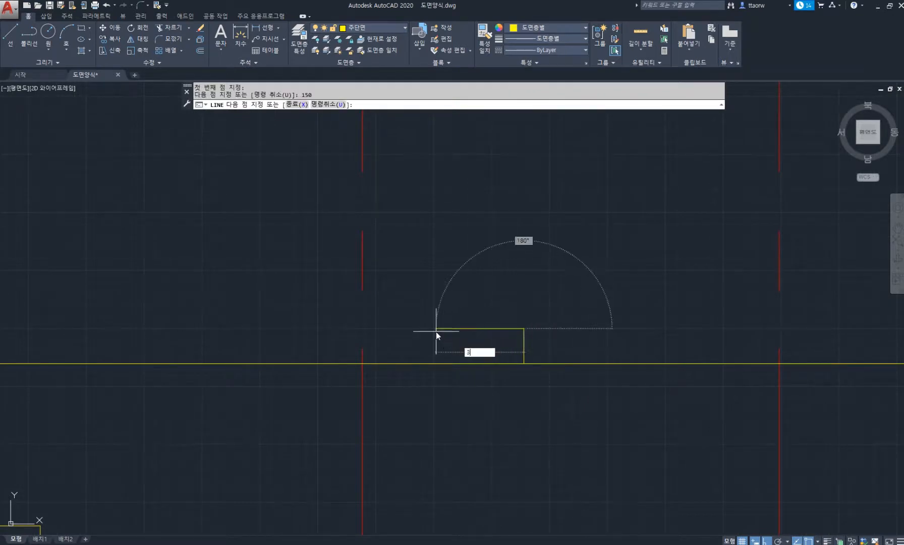
text(00)
key(Return)
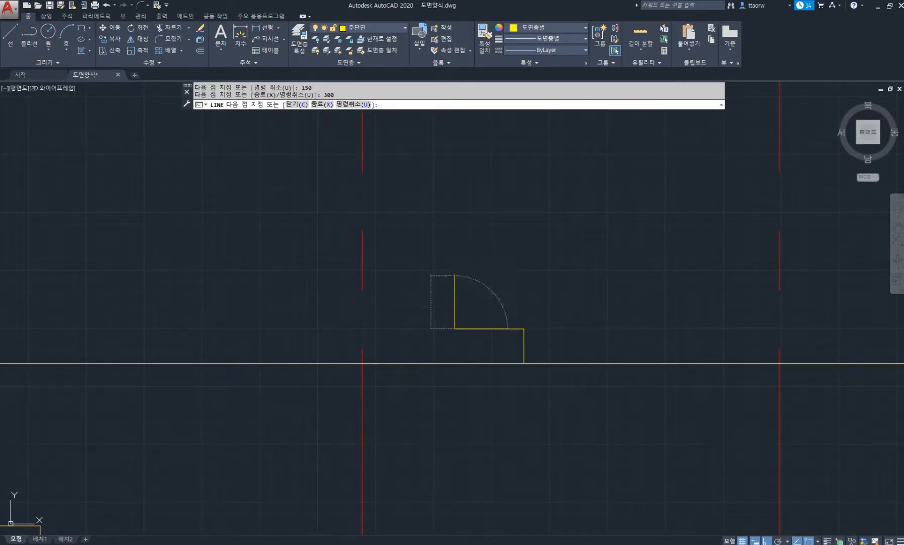
Step: Continue the stair up to the left with two more 150 risers and 300 treads, ending with a final 150 riser
text(150)
key(Return)
text(300)
key(Return)
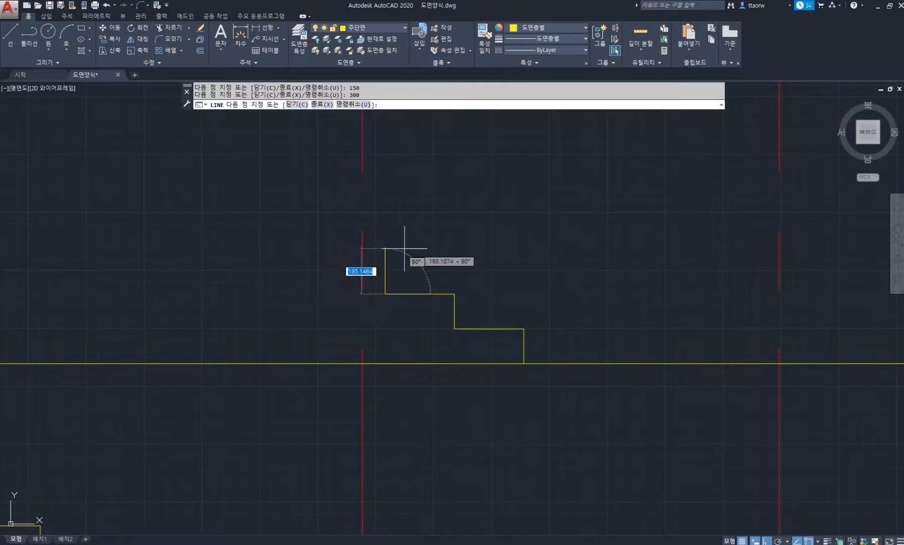
text(150)
key(Return)
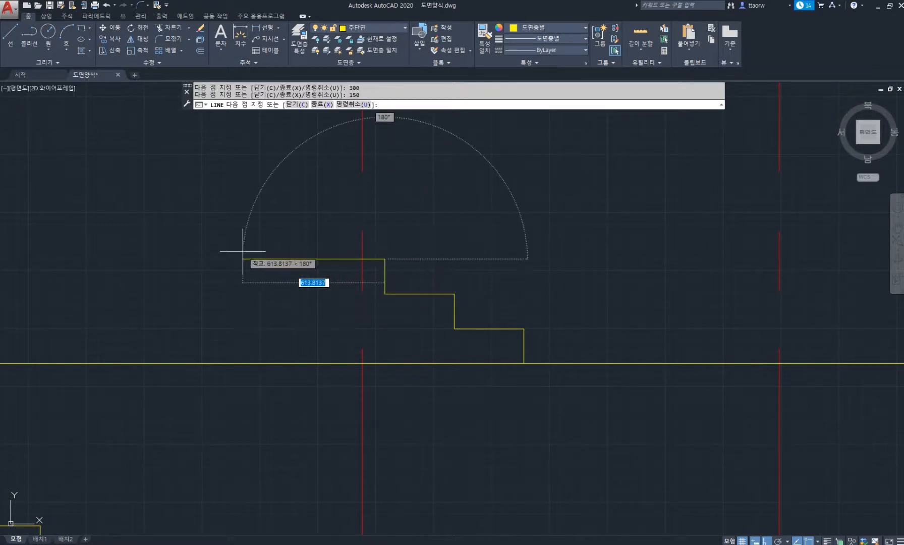
text(300)
key(Return)
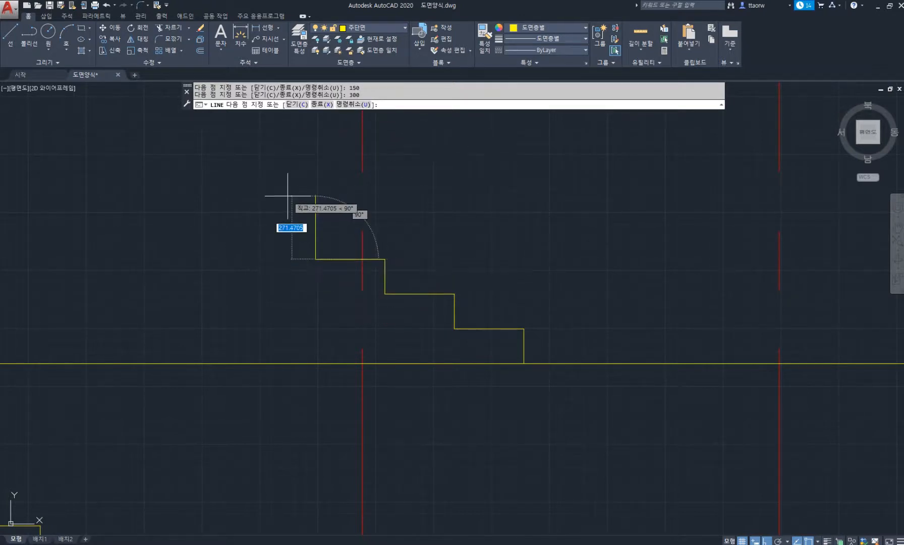
text(150)
key(Return)
key(Return)
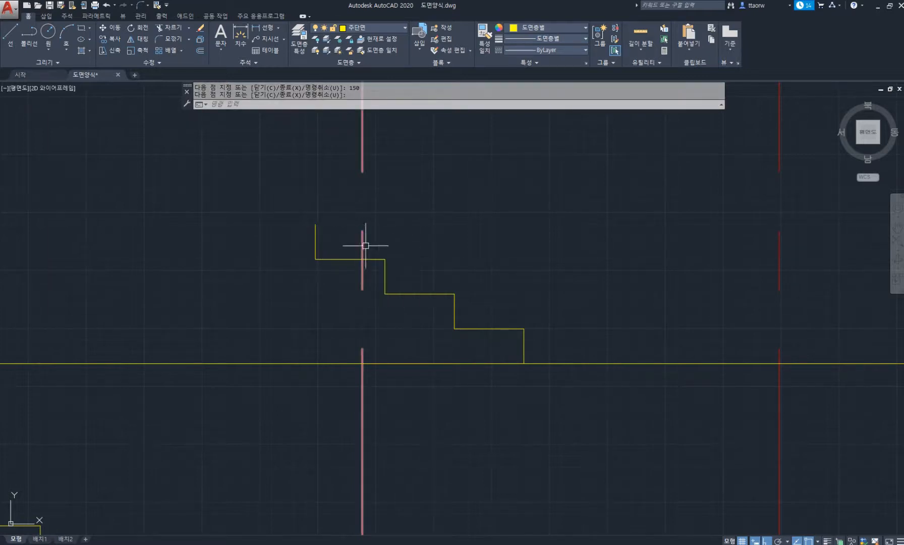
click(292, 543)
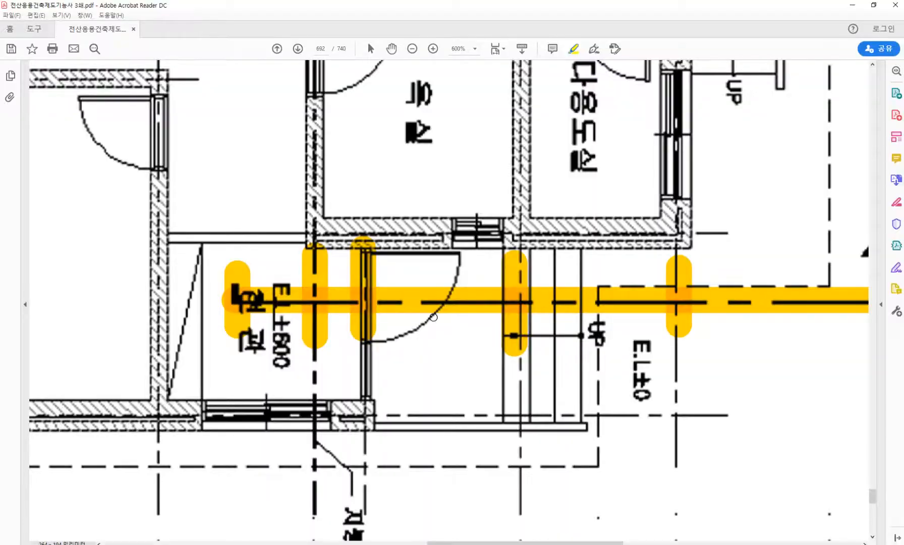
click(291, 543)
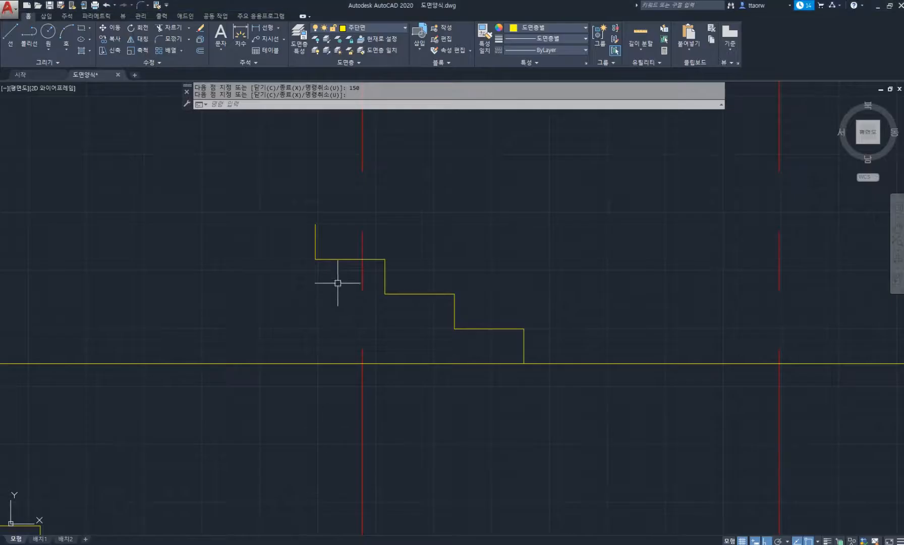
scroll(337, 282, down, 2)
mouse_move(331, 286)
middle_down()
mouse_move(385, 365)
mouse_move(402, 331)
middle_up()
scroll(402, 331, down, 2)
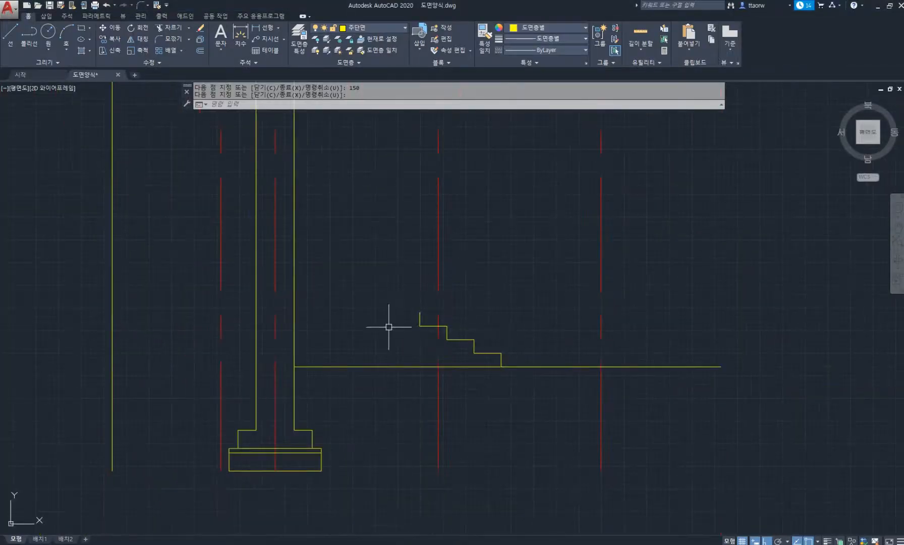
text(m)
key(Return)
click(399, 294)
click(513, 375)
key(Return)
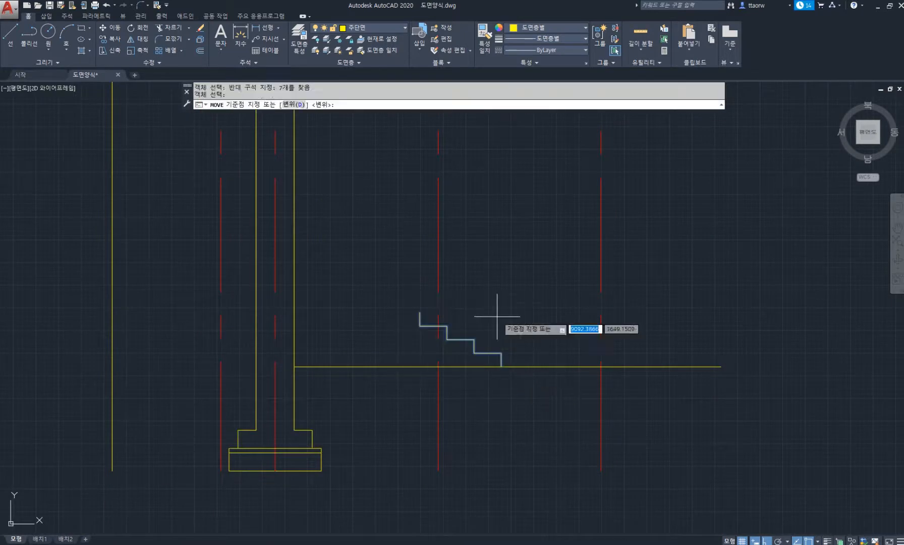
click(499, 315)
key(Escape)
Step: Draw the floor line horizontally from the stair's upper end through both wall faces to the leftmost vertical line, in separate segments
scroll(407, 316, up, 2)
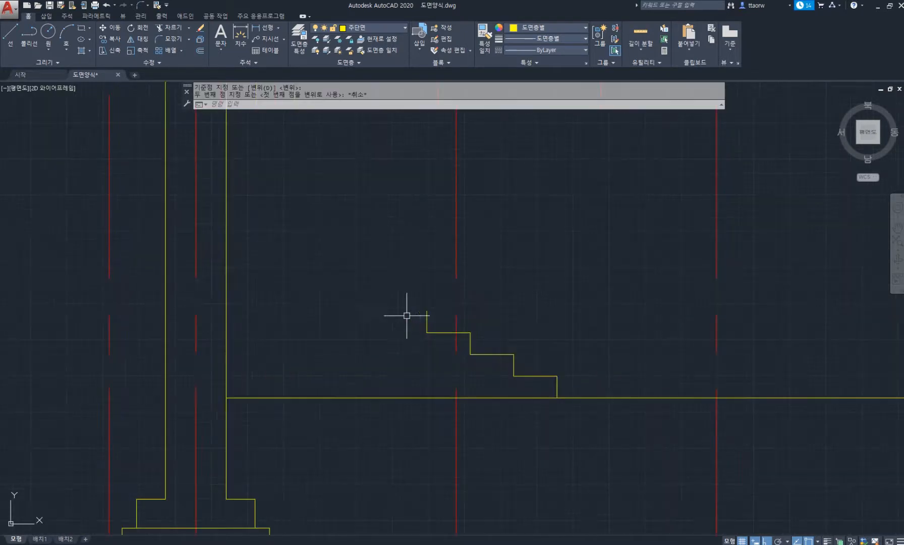
text(l)
key(Return)
click(427, 311)
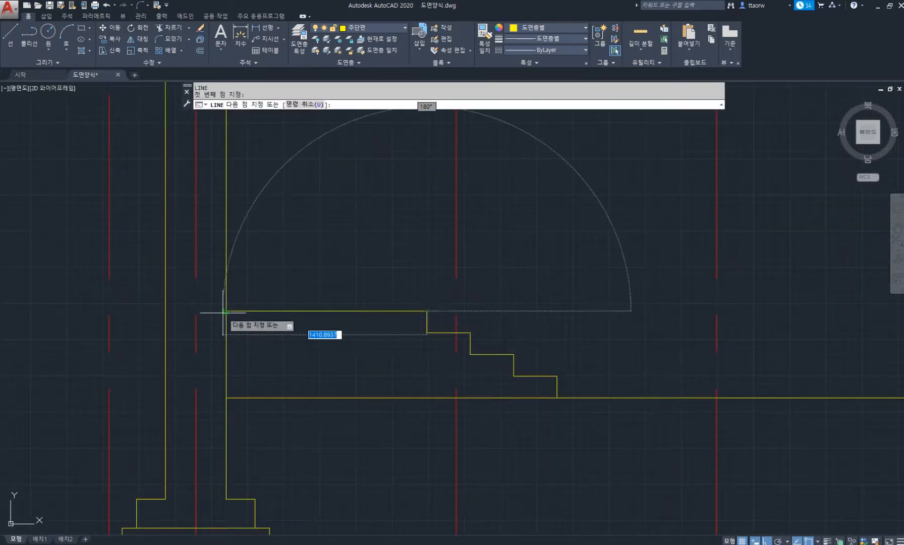
middle_drag(242, 296, 401, 299)
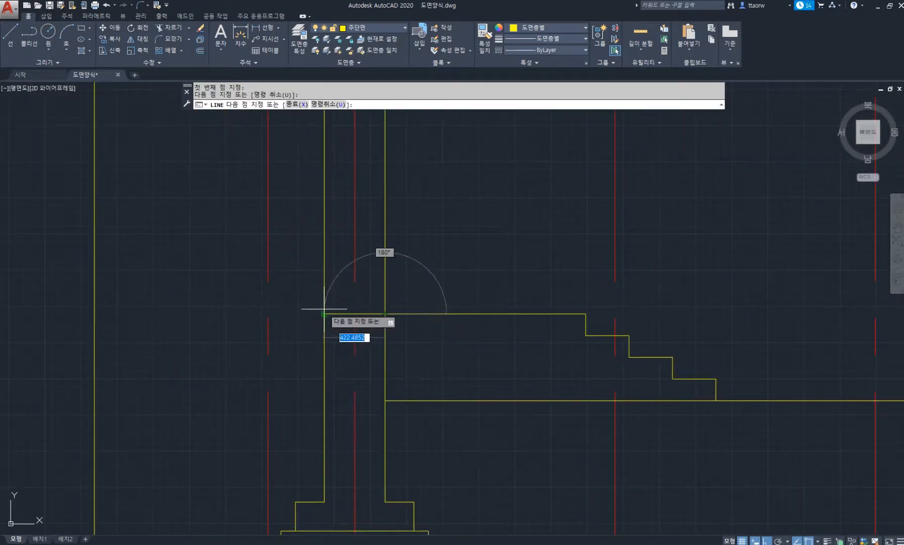
click(323, 314)
click(94, 314)
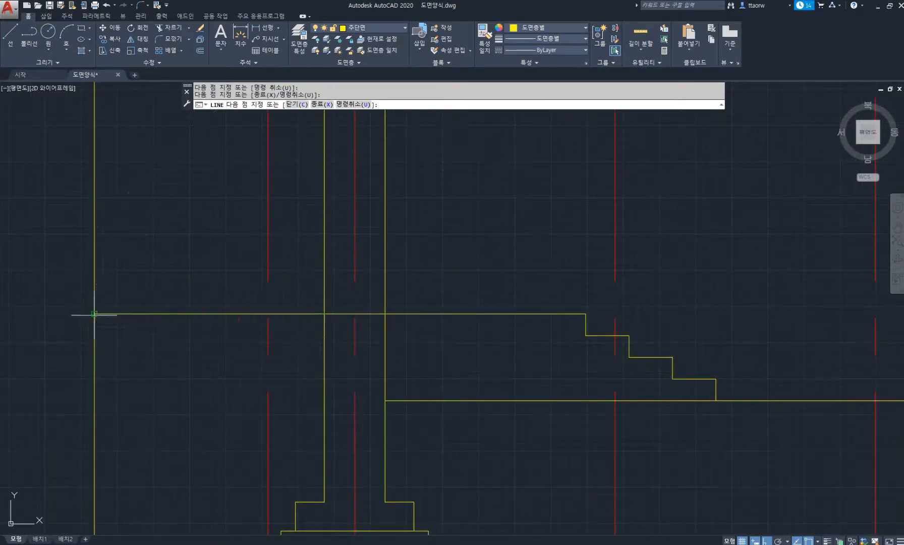
key(Return)
Step: Shorten the ground line by moving its left end from the wall face to the foot of the stair
scroll(256, 308, down, 2)
middle_drag(262, 311, 222, 308)
click(359, 368)
click(329, 341)
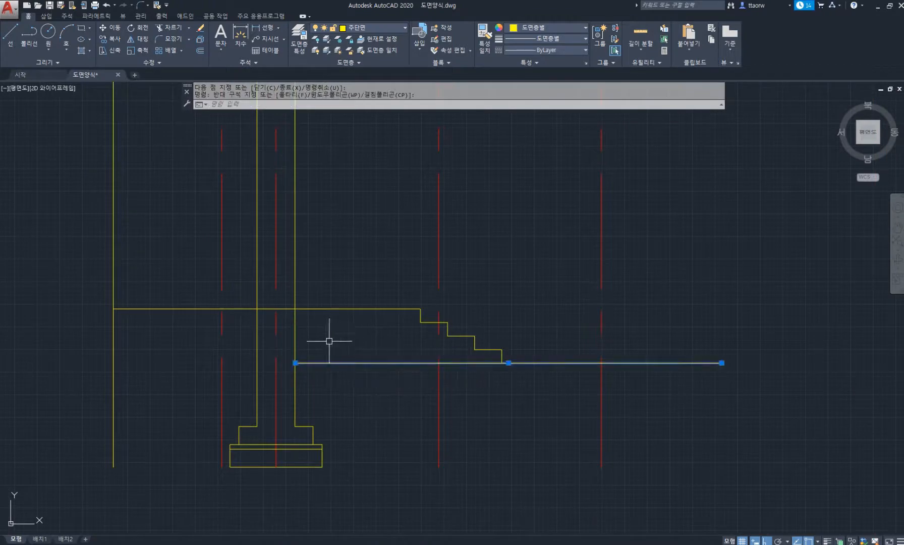
click(296, 363)
click(502, 363)
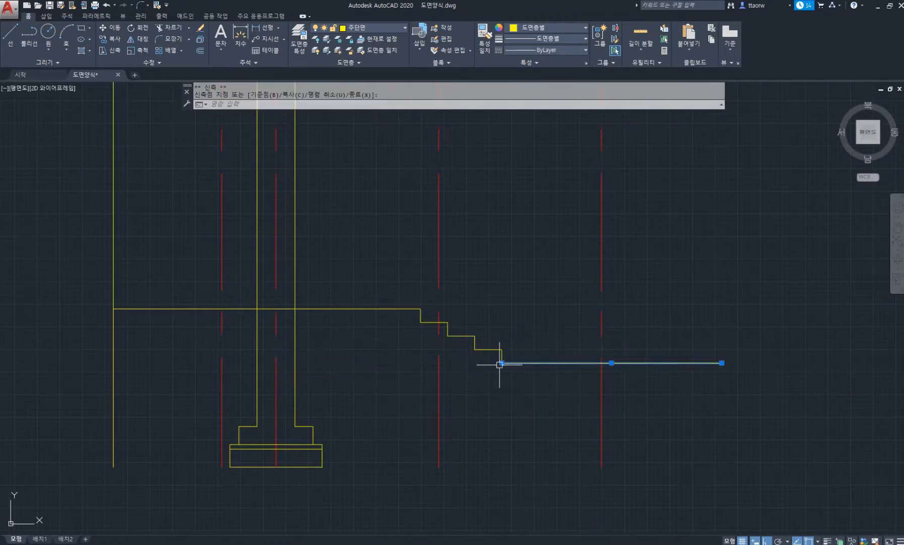
key(Escape)
key(Escape)
Step: Offset the floor line segment between the leftmost vertical line and the wall's left face 100 upward
scroll(349, 303, down, 2)
scroll(284, 350, up, 2)
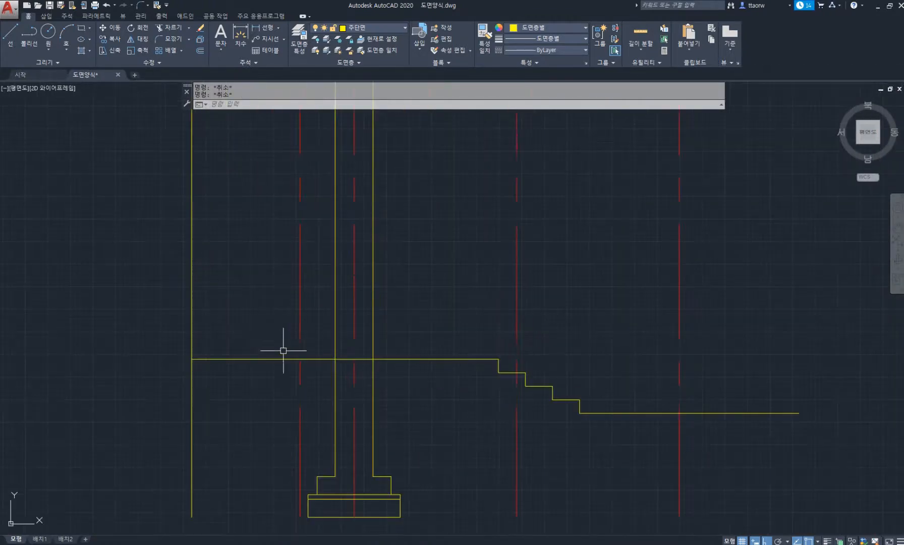
text(o)
key(Return)
key(Return)
click(264, 359)
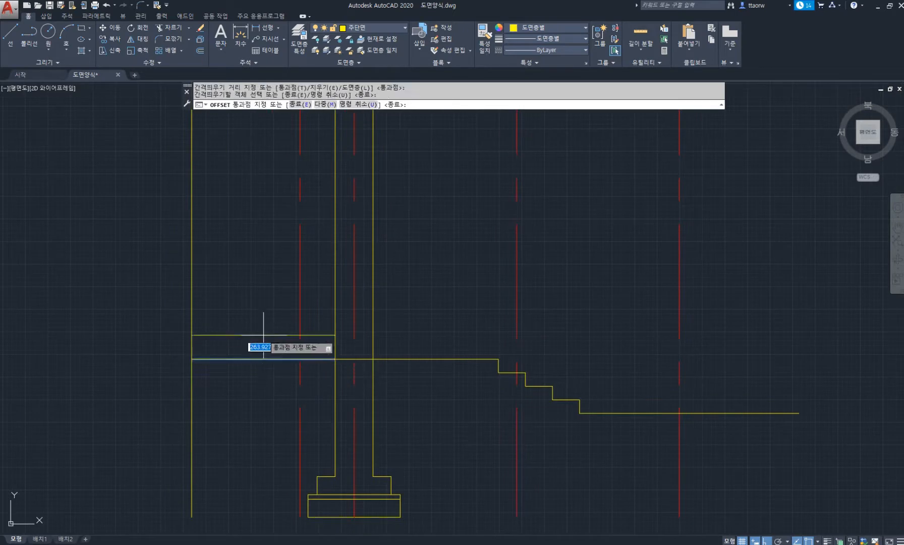
text(100)
key(Return)
middle_drag(260, 315, 313, 345)
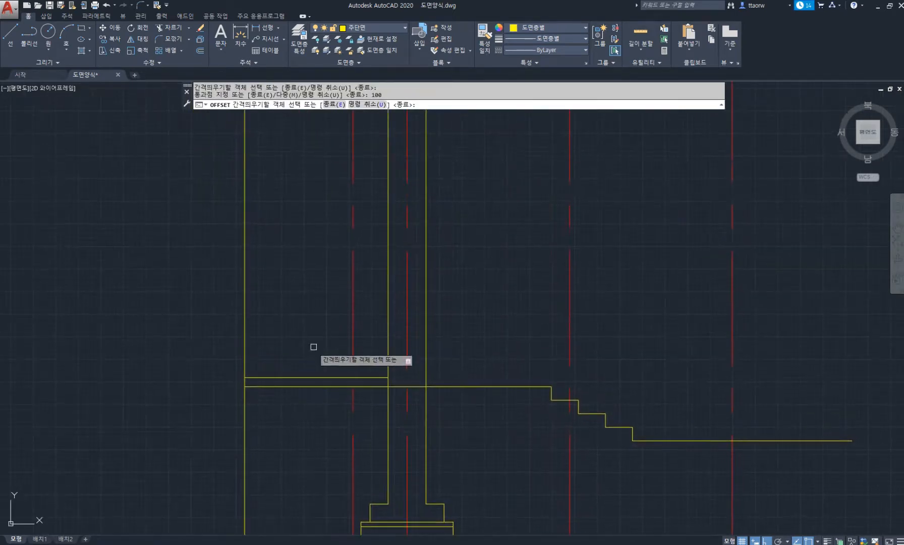
Step: Offset the upper floor line between the leftmost vertical line and the wall 2400 upward as the ceiling line
click(312, 377)
text(2400)
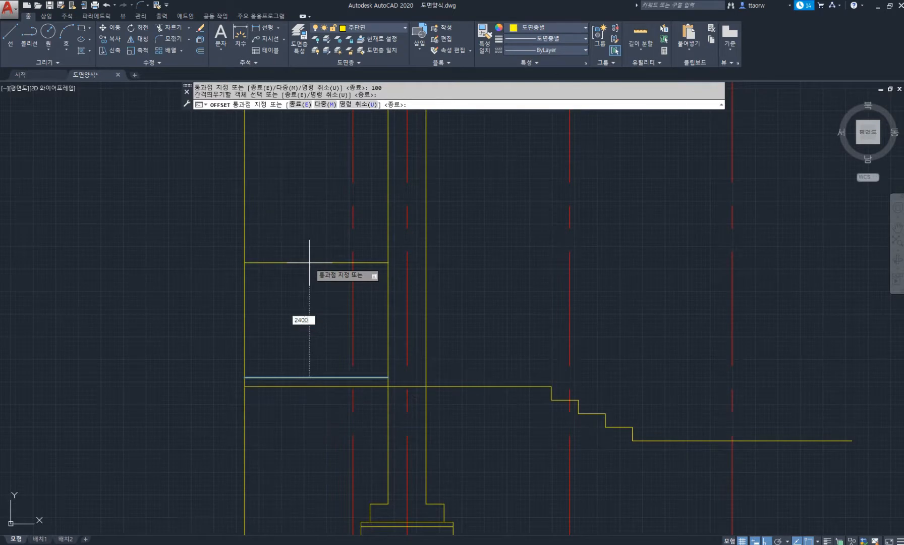
key(Return)
middle_drag(393, 195, 351, 281)
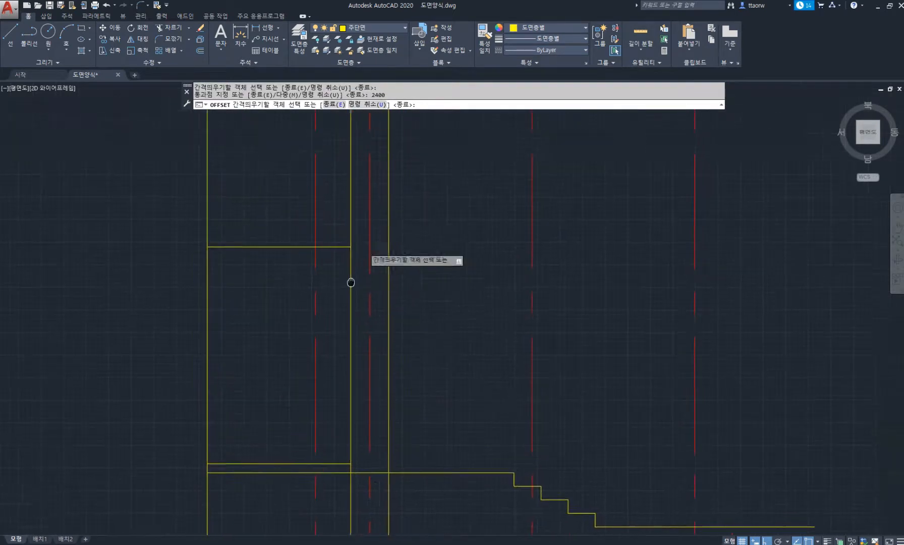
key(Return)
Step: Draw a 36 by 45 rectangle down and to the left from where the ceiling line meets the wall's left face
scroll(347, 240, up, 4)
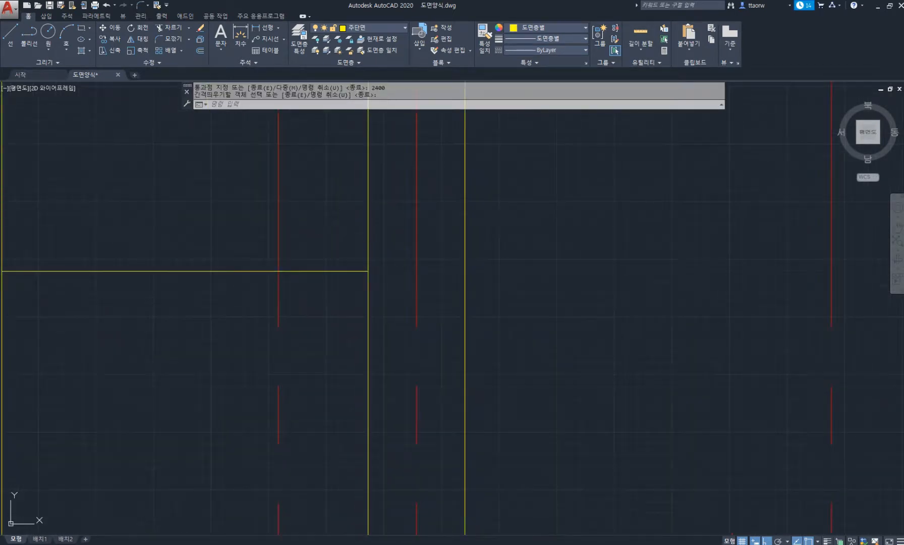
scroll(355, 265, up, 2)
text(rec)
key(Return)
click(375, 276)
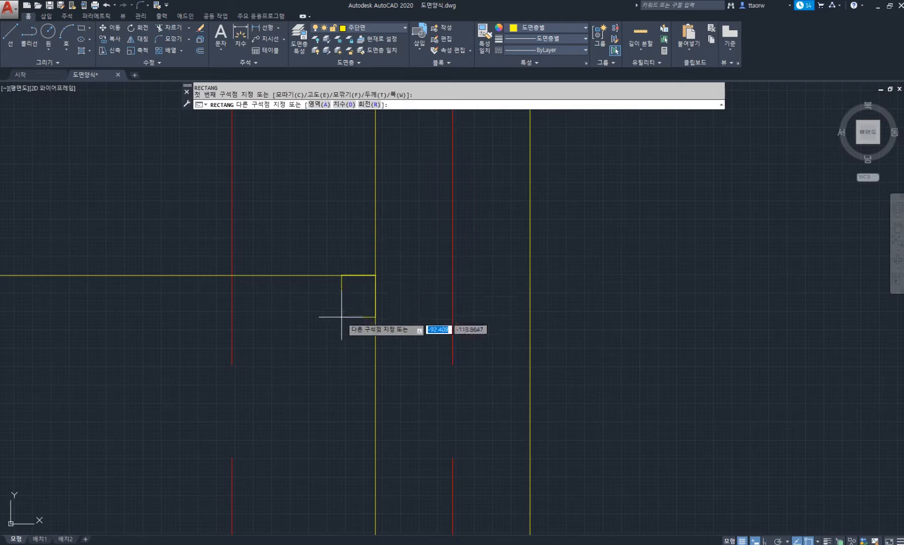
text(-36)
key(Tab)
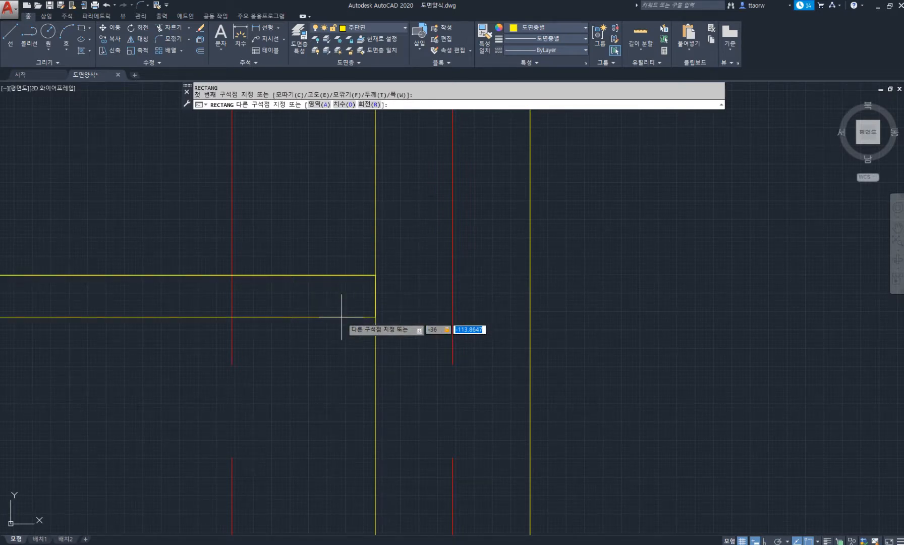
text(-45)
key(Return)
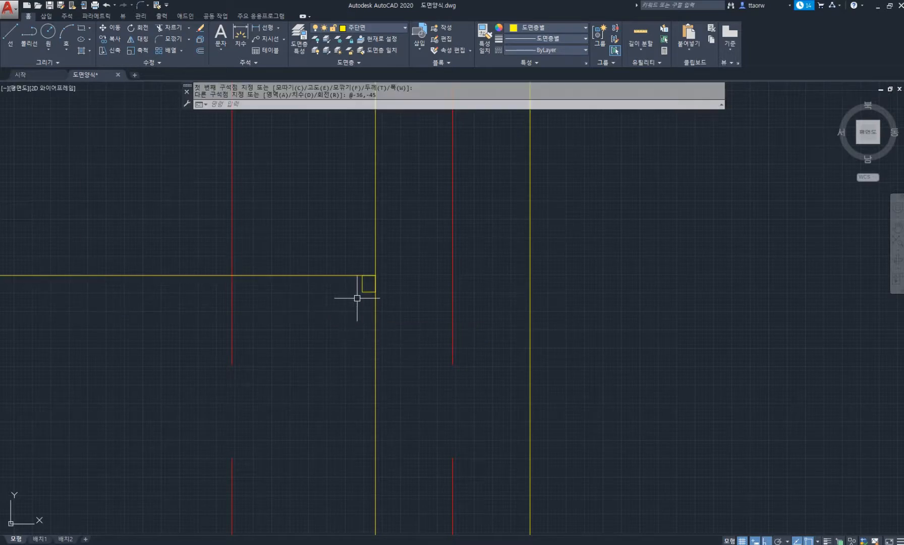
Step: Draw a horizontal line from the small rectangle's lower right corner across to the wall's right face
text(l)
key(Return)
click(375, 292)
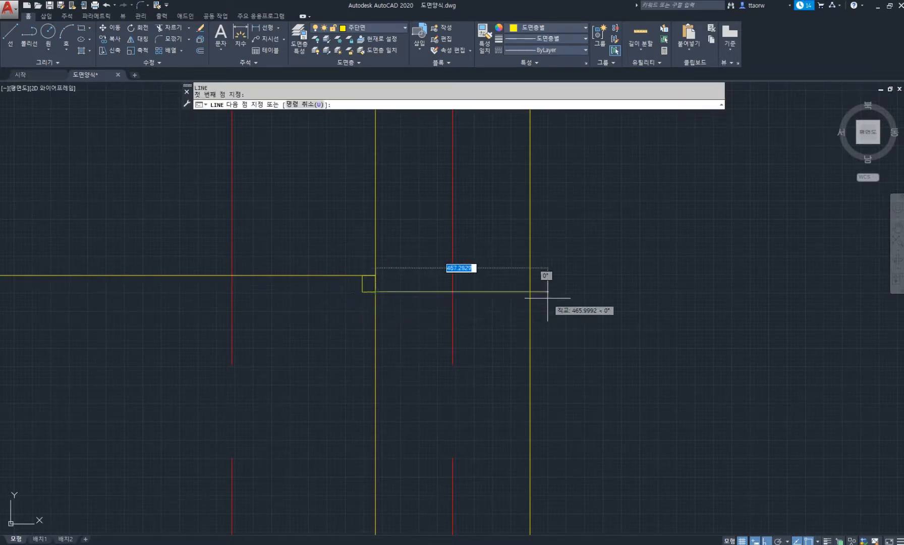
click(530, 292)
key(Return)
Step: Offset the ceiling line 45 downward
scroll(333, 308, down, 2)
middle_drag(333, 308, 453, 303)
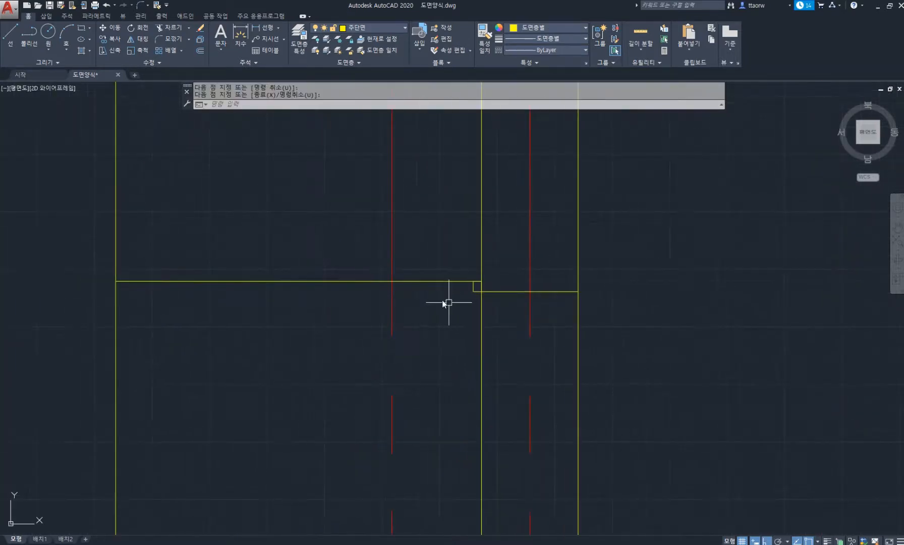
text(o)
key(Return)
key(Return)
click(365, 281)
text(4)
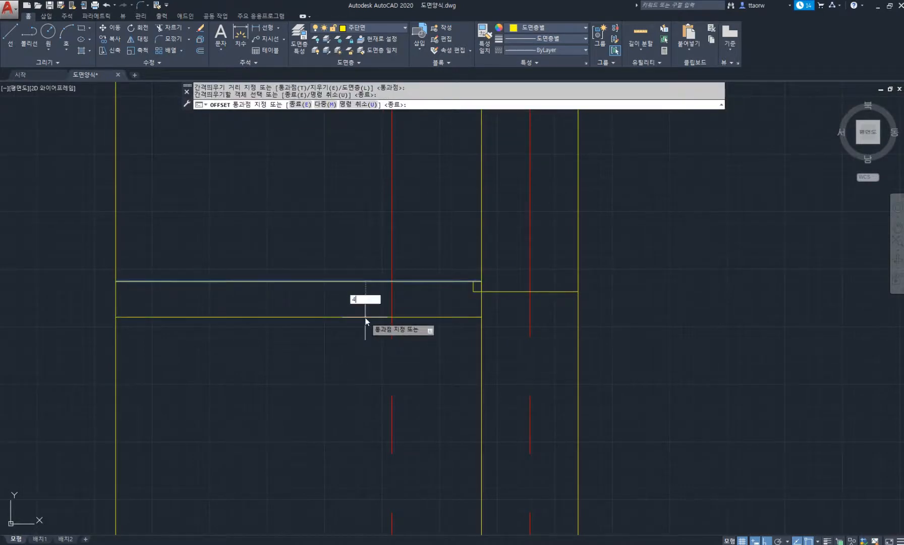
text(5)
key(Return)
scroll(364, 317, down, 3)
key(Return)
Step: Trim both wall faces between the floor lines and the ceiling lines to leave the door opening
middle_drag(450, 360, 385, 308)
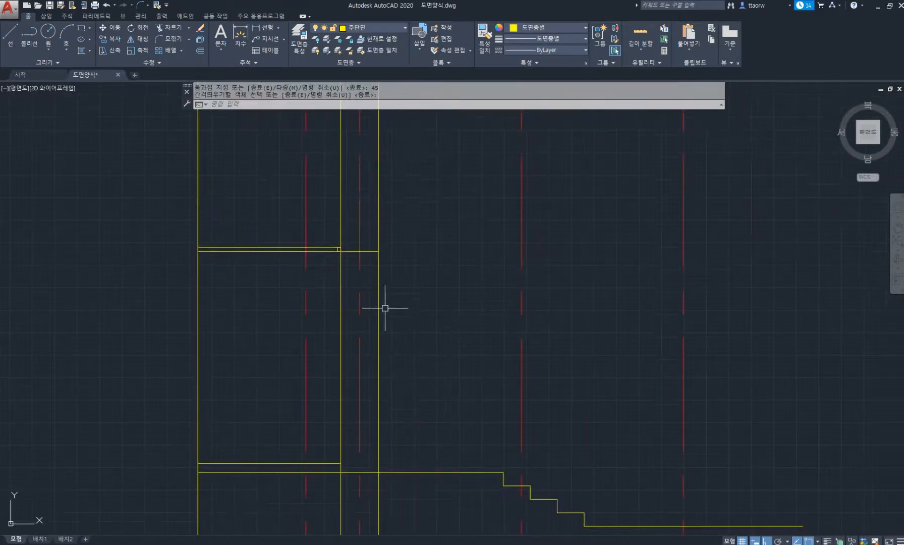
text(tr)
key(Return)
key(Return)
click(341, 306)
click(379, 317)
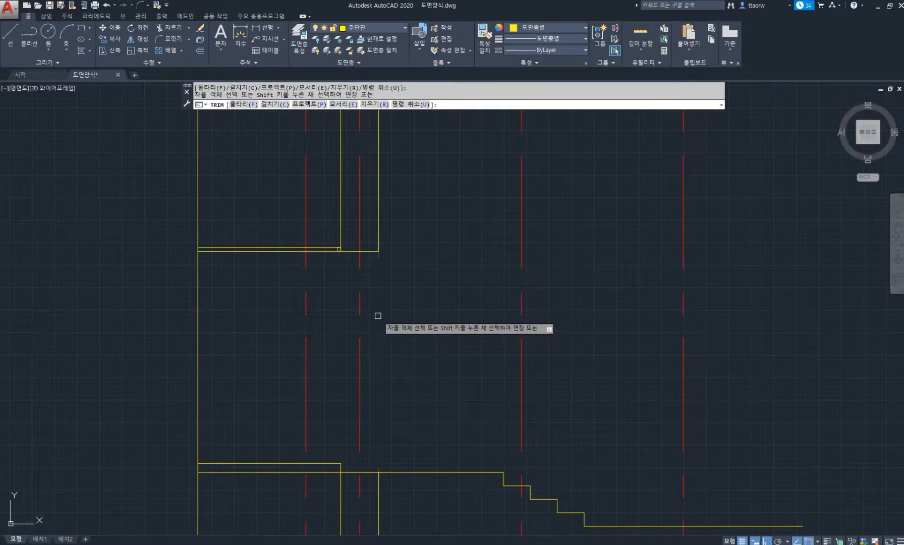
key(Return)
Step: Switch to the PDF floor plan, examine the distances between the roof ridge line and the terrace-side outer wall, and return to AutoCAD
scroll(383, 298, down, 3)
middle_drag(389, 303, 395, 324)
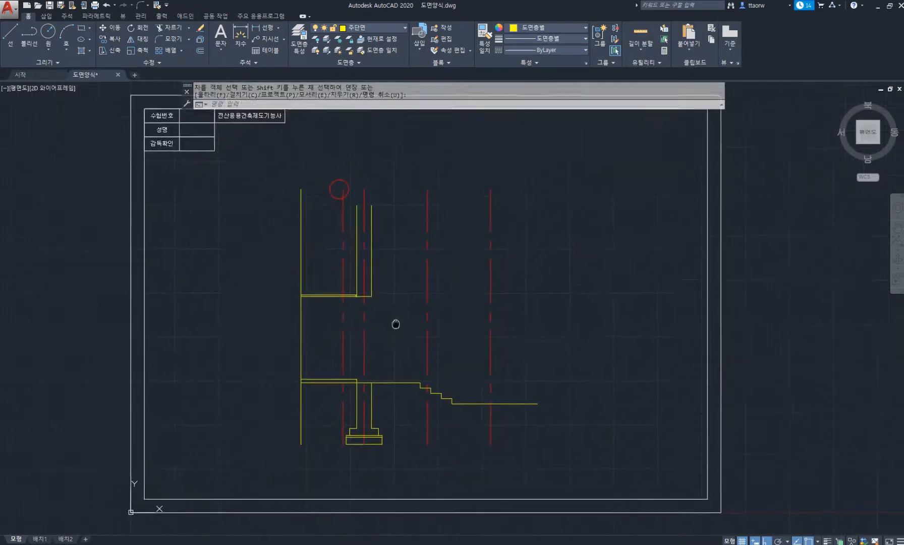
scroll(336, 304, up, 2)
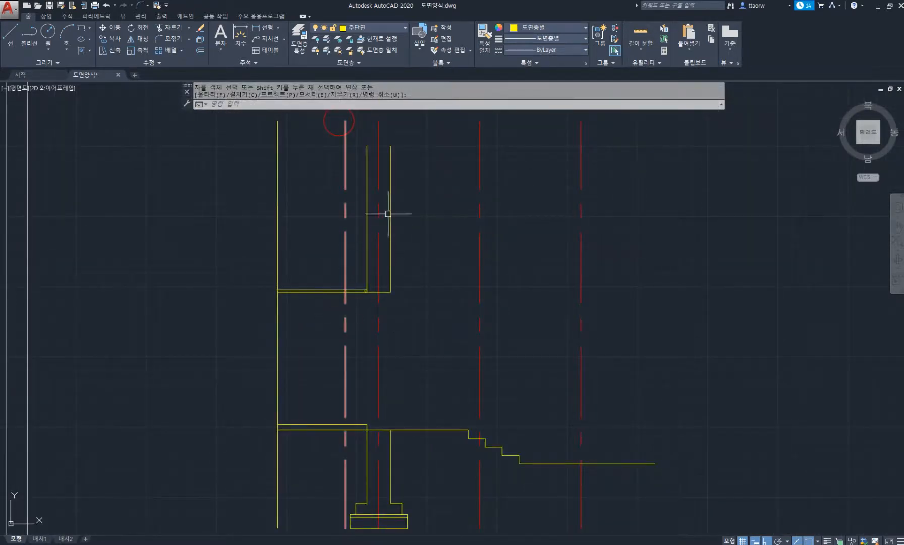
click(348, 543)
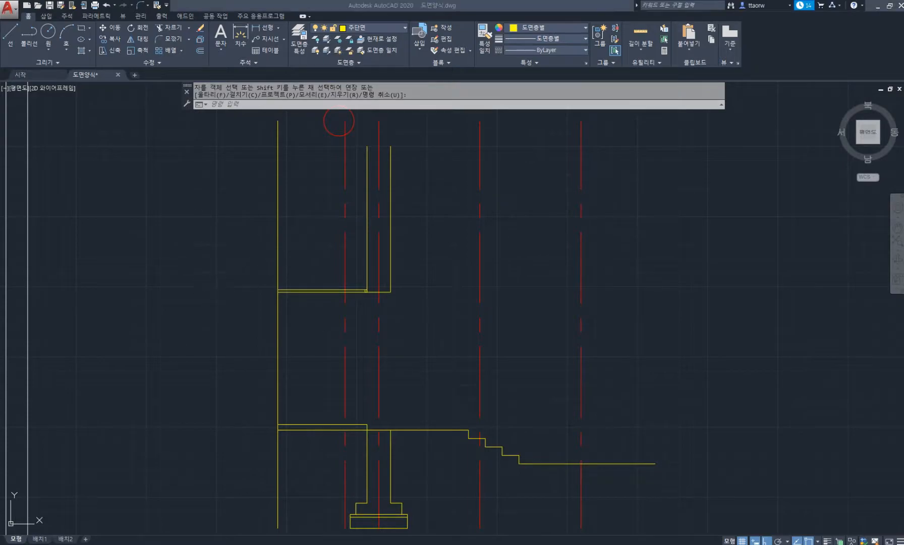
ctrl+scroll(348, 280, down, 3)
scroll(269, 146, up, 1)
scroll(269, 146, up, 4)
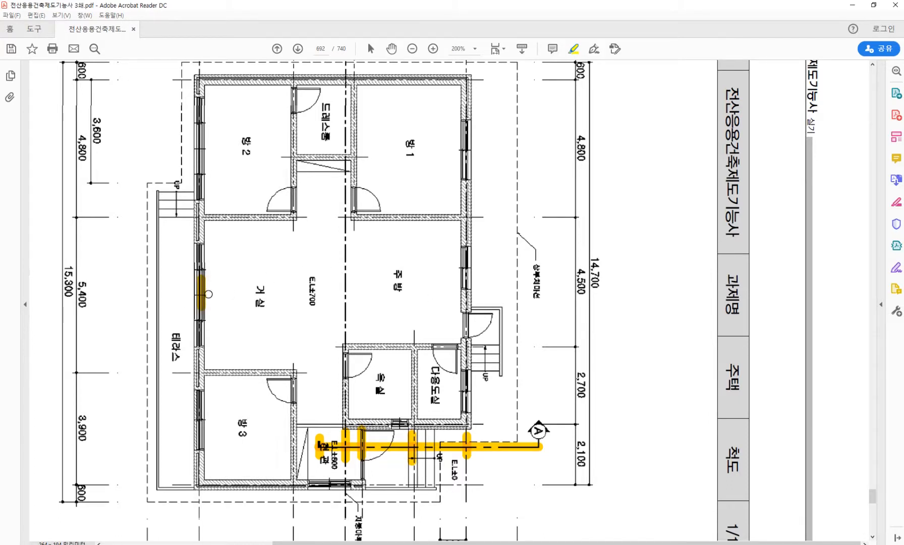
scroll(208, 297, down, 3)
scroll(208, 293, down, 1)
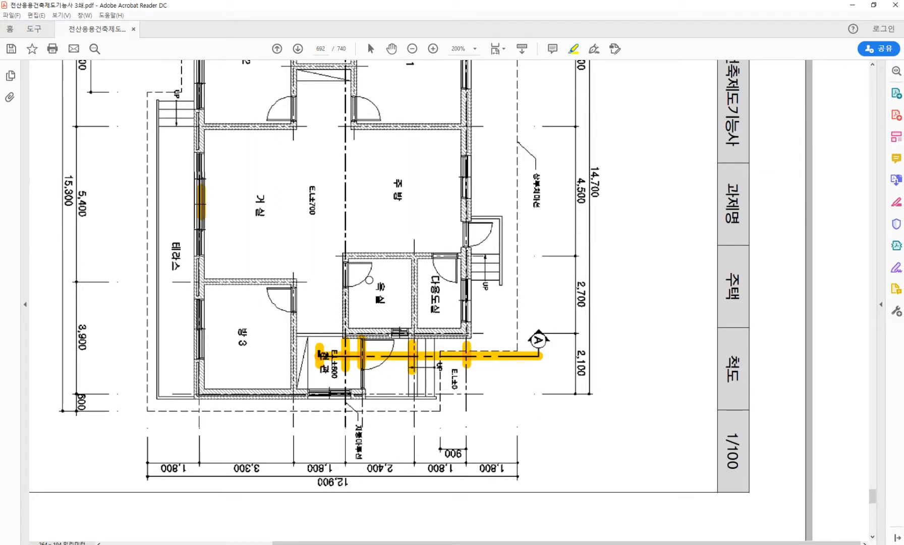
key(alt+Tab)
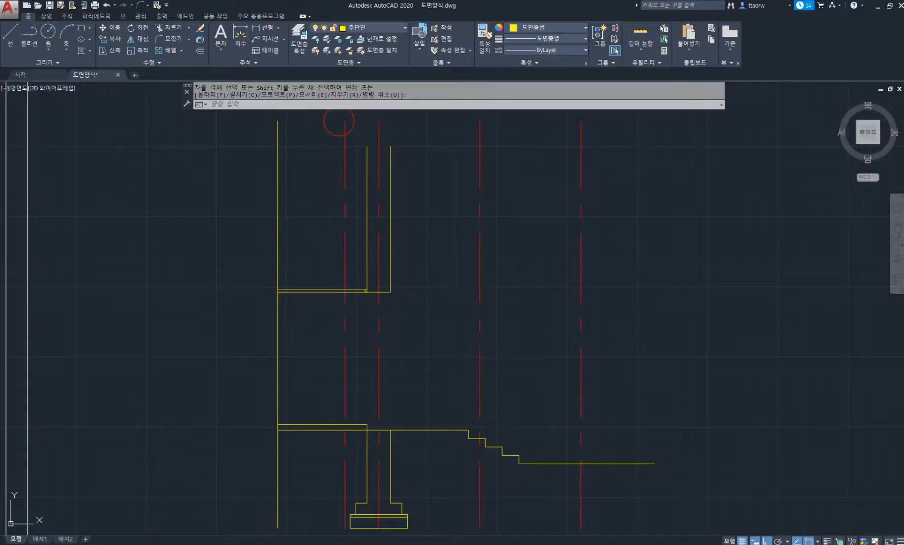
Step: Offset the leftmost red centre line, the one at the red circle, 5100 to the left
scroll(318, 308, down, 2)
key(Return)
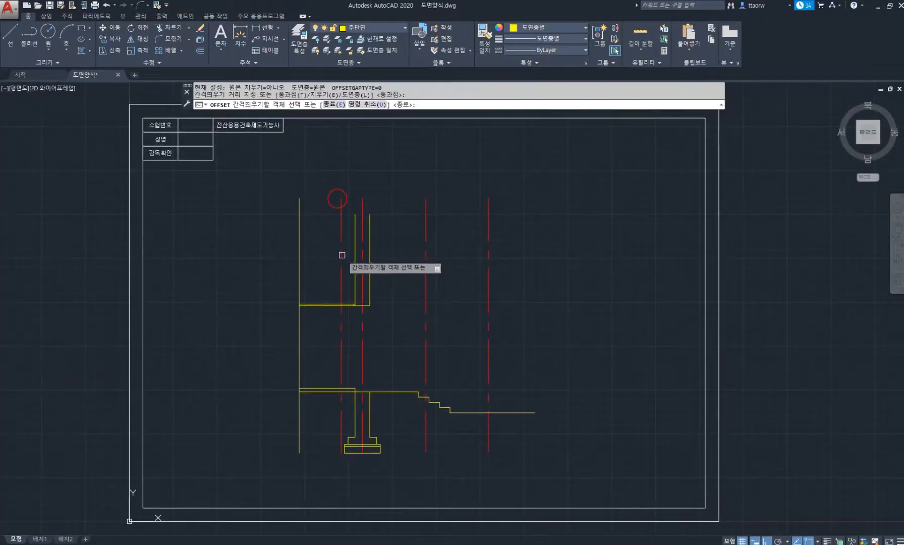
key(Return)
click(341, 229)
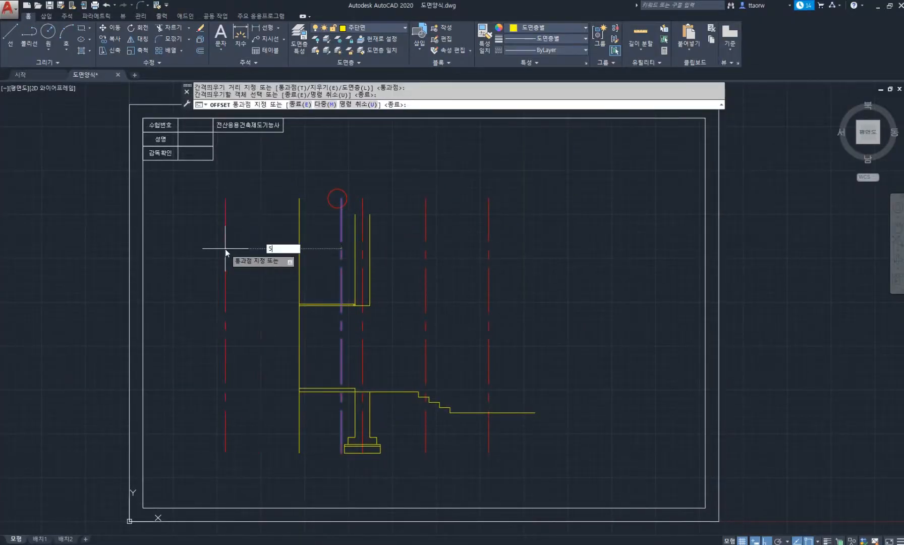
text(5100)
key(Return)
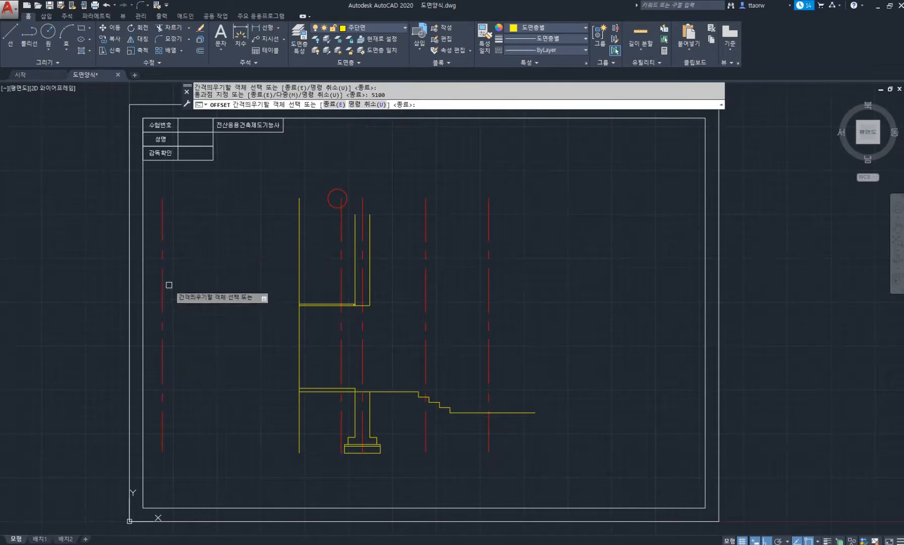
scroll(172, 281, up, 2)
key(Escape)
Step: Draw a line from the ceiling line's left end horizontally to the far left centre line and 500 straight up
text(l)
key(Return)
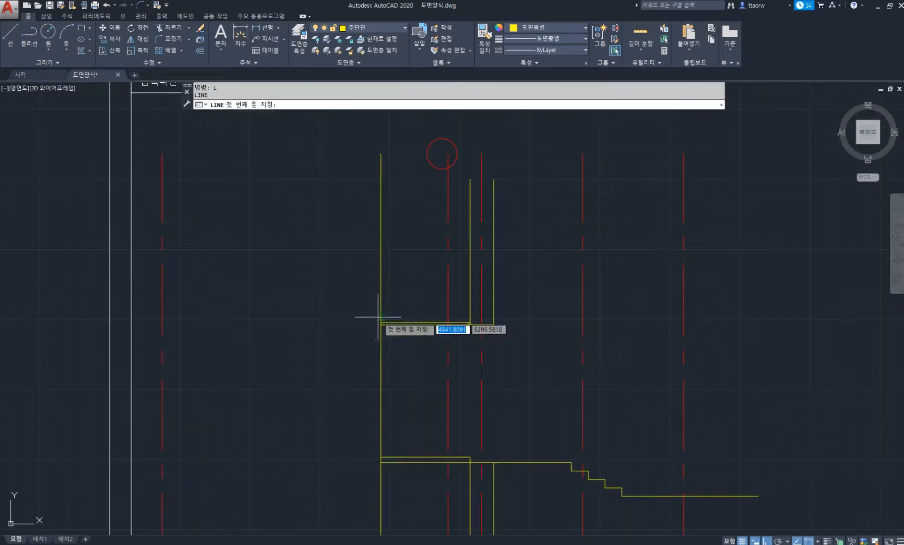
click(381, 323)
click(162, 323)
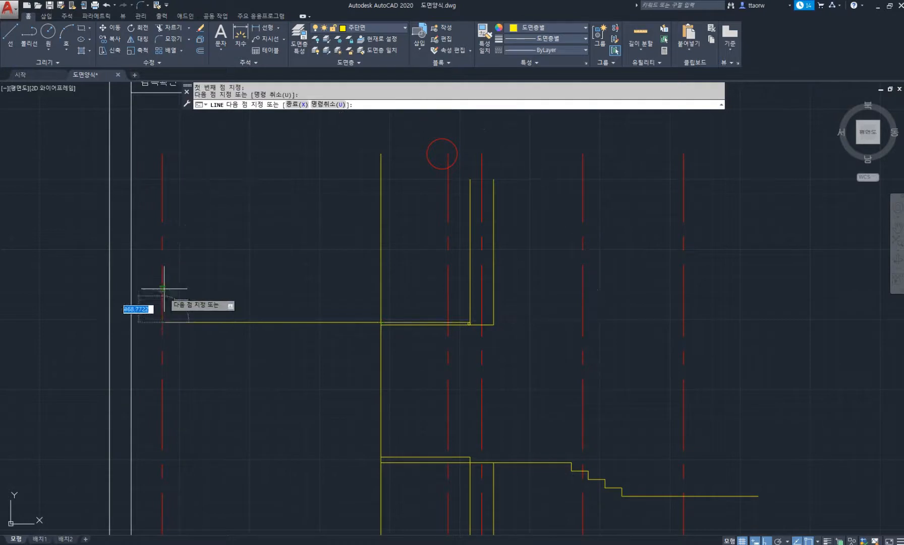
text(500)
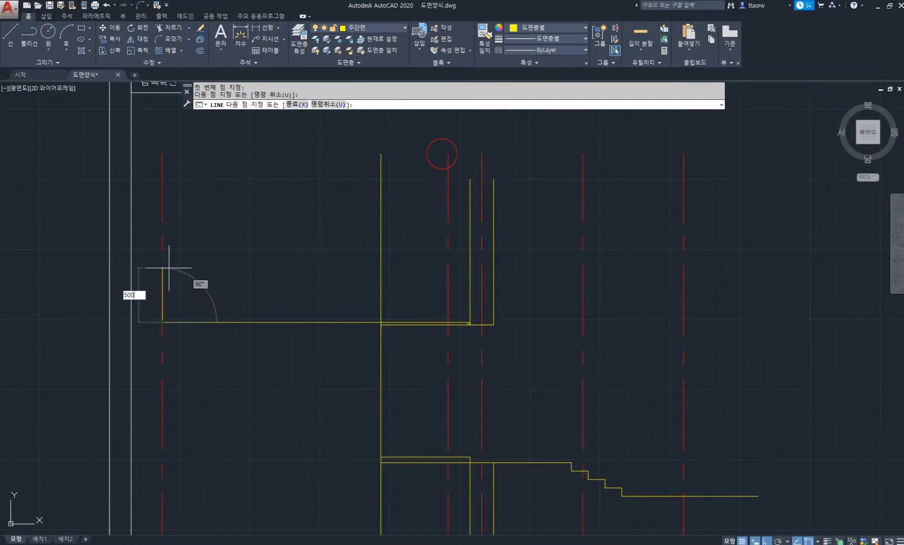
key(Return)
key(Return)
Step: Try a construction line for the roof slope from the 500 line's upper end through relative point -10,4
middle_drag(143, 291, 178, 284)
scroll(178, 285, up, 4)
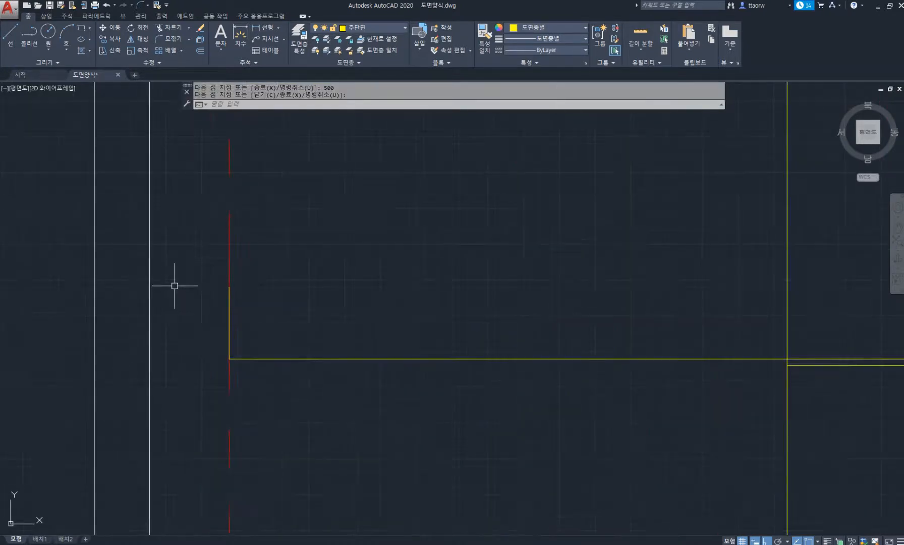
text(xl)
key(Return)
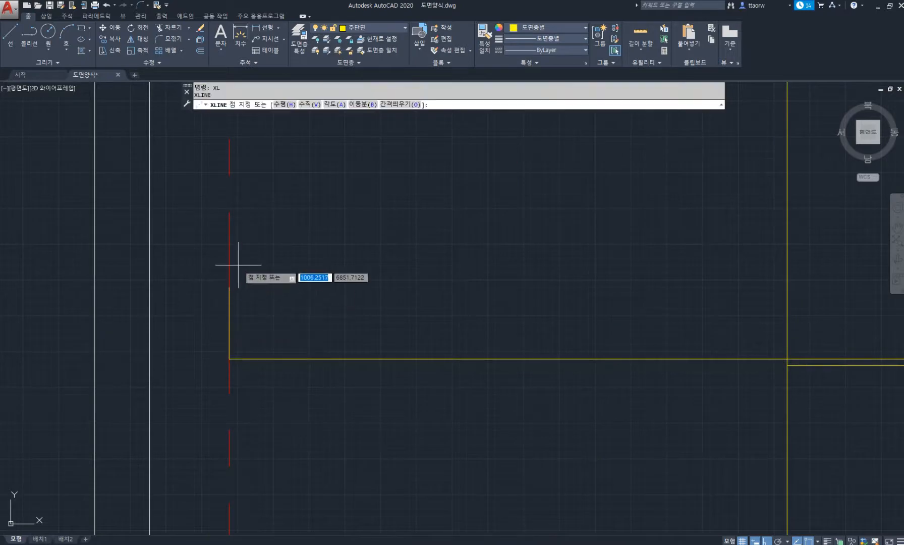
click(229, 287)
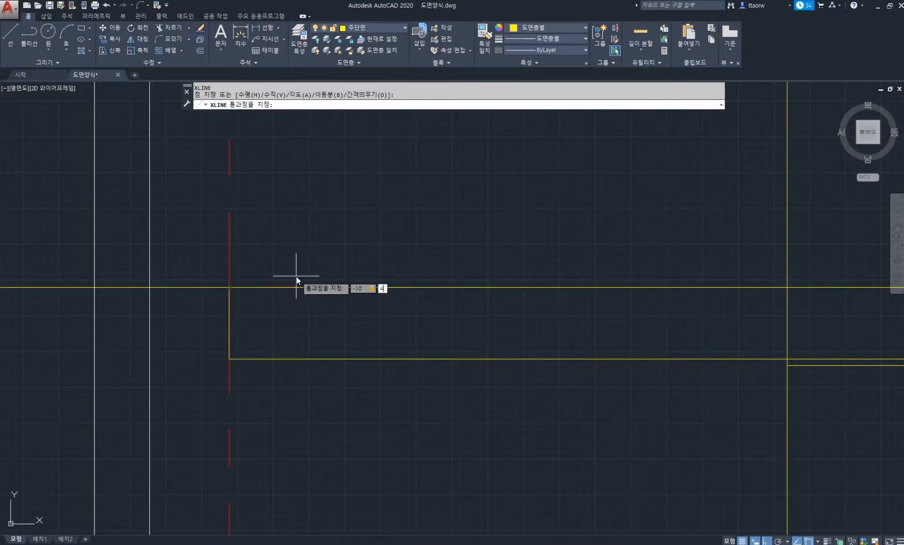
text(-10,4)
key(Return)
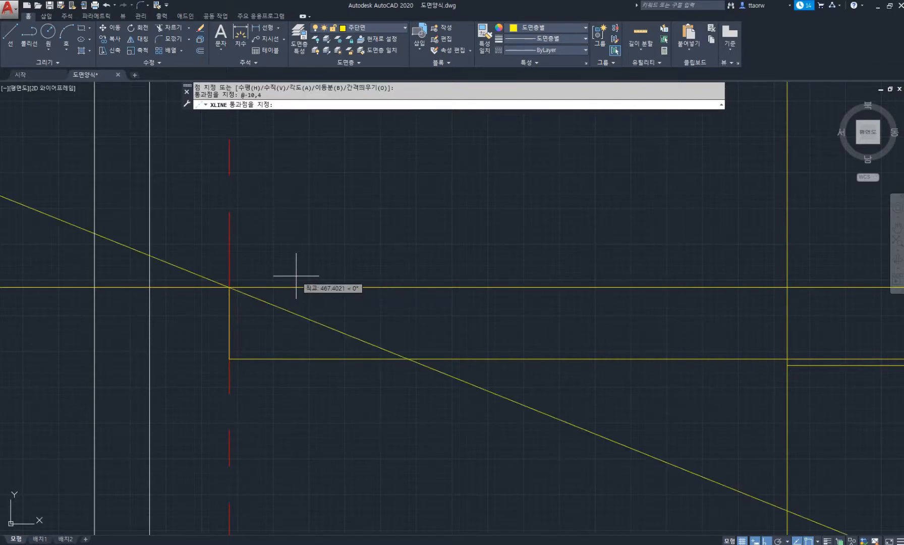
key(Return)
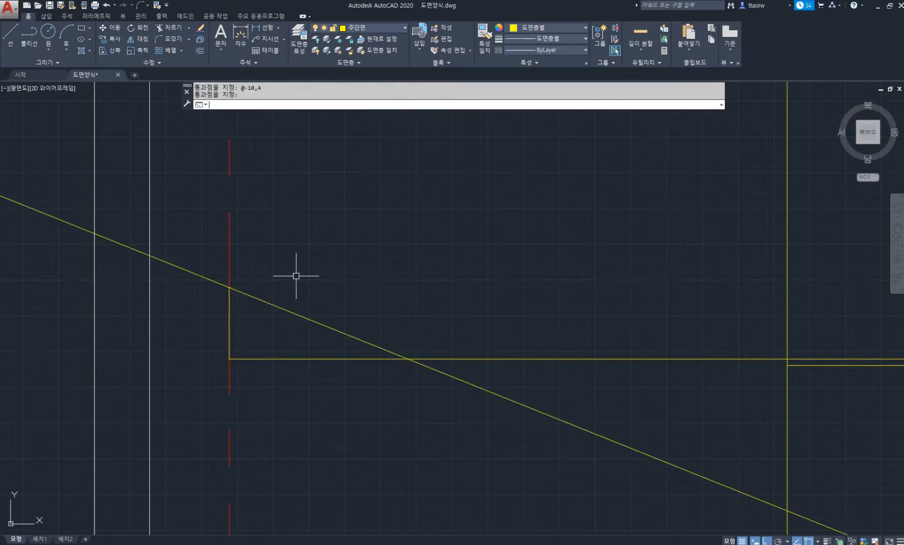
key(ctrl+z)
key(Escape)
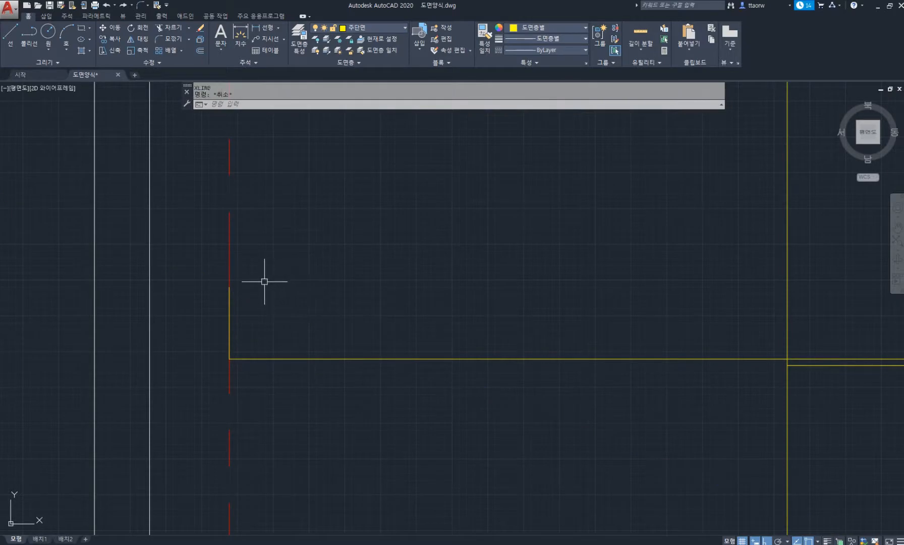
Step: Draw a construction line from the 500 line's upper end through relative point 10,4, with orthogonal mode off
text(l)
key(Return)
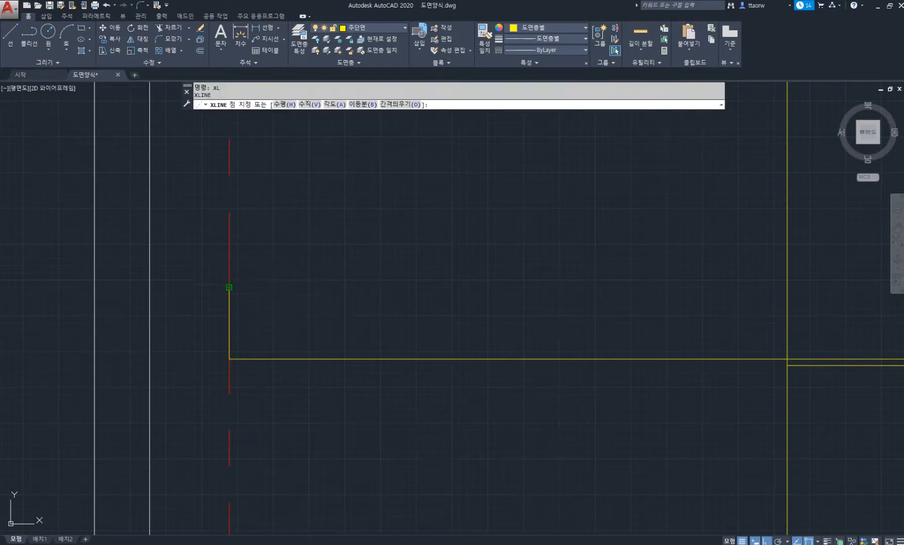
click(230, 287)
key(F8)
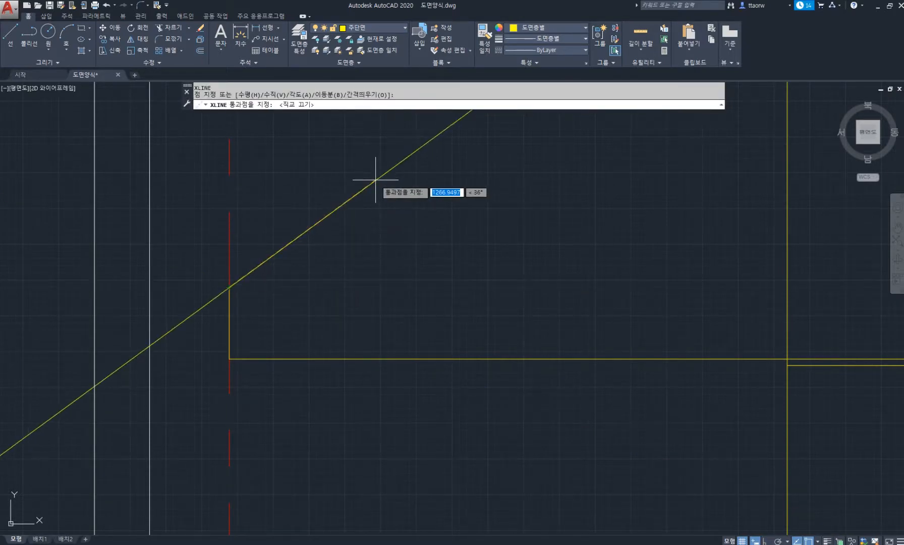
text(@10,4)
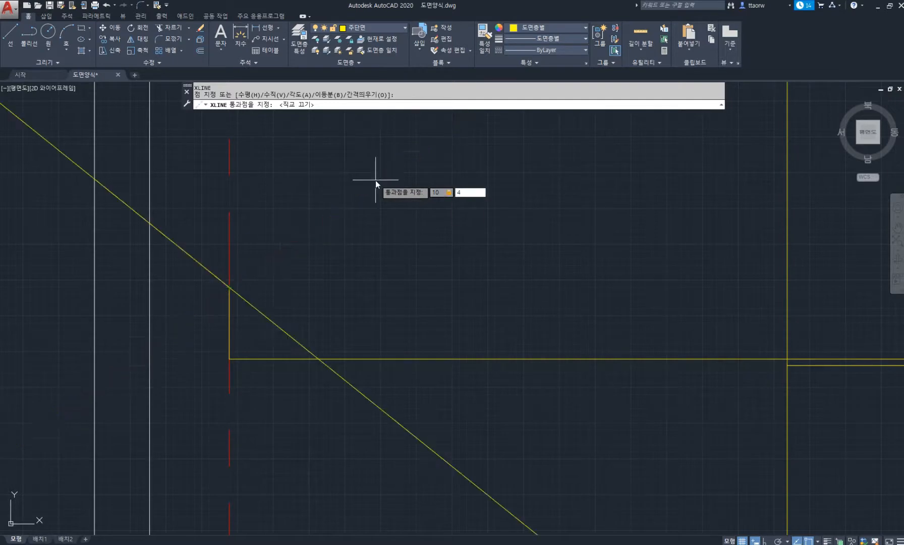
key(Return)
key(Return)
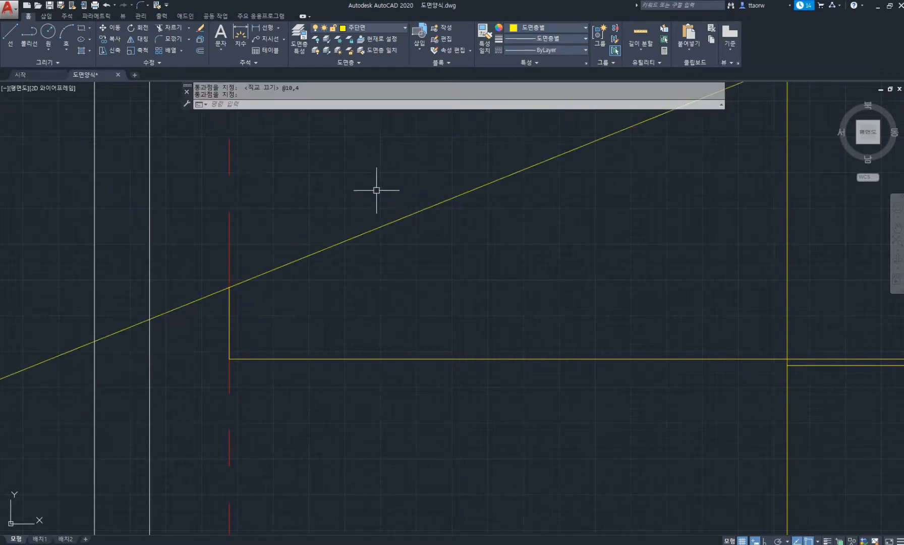
Step: Delete the far left centre line together with the horizontal and vertical helper lines beneath the roof slope line
scroll(322, 211, down, 2)
middle_drag(330, 243, 295, 278)
click(303, 323)
click(246, 294)
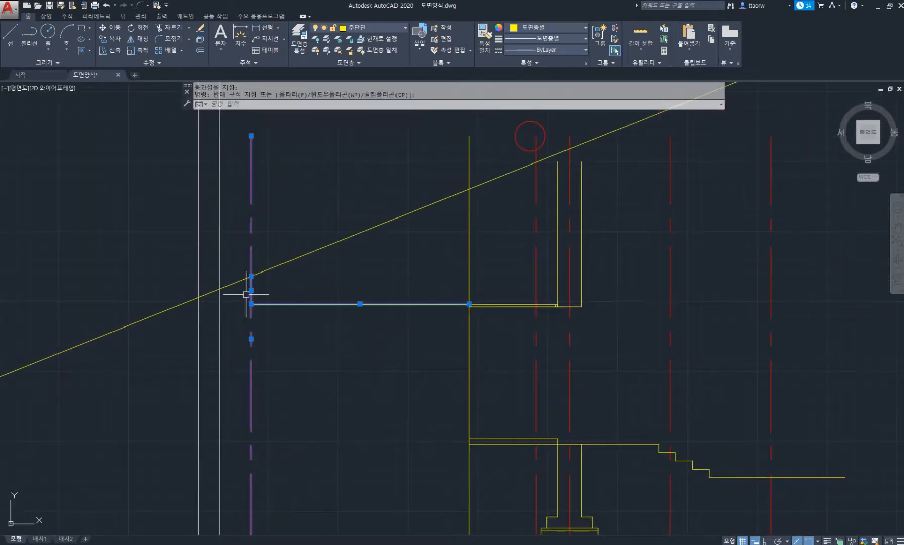
scroll(275, 285, up, 2)
key(Delete)
scroll(265, 265, down, 2)
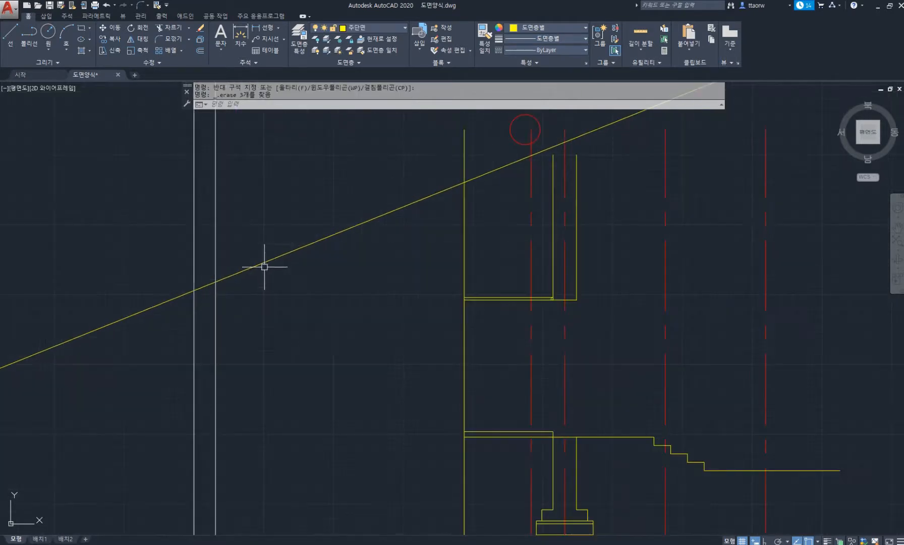
Step: Offset the roof slope construction line 120 upward
scroll(323, 255, up, 3)
text(o)
key(Return)
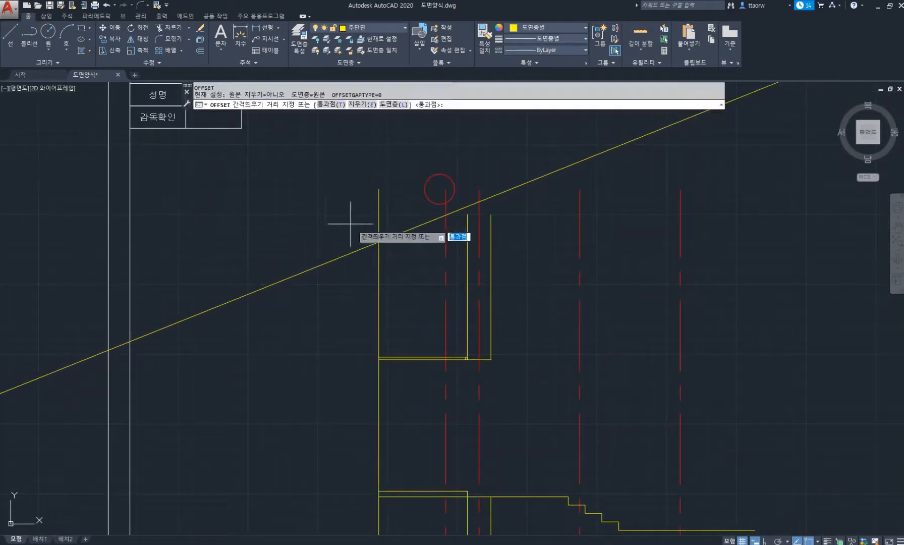
key(Return)
click(368, 246)
text(12)
key(Return)
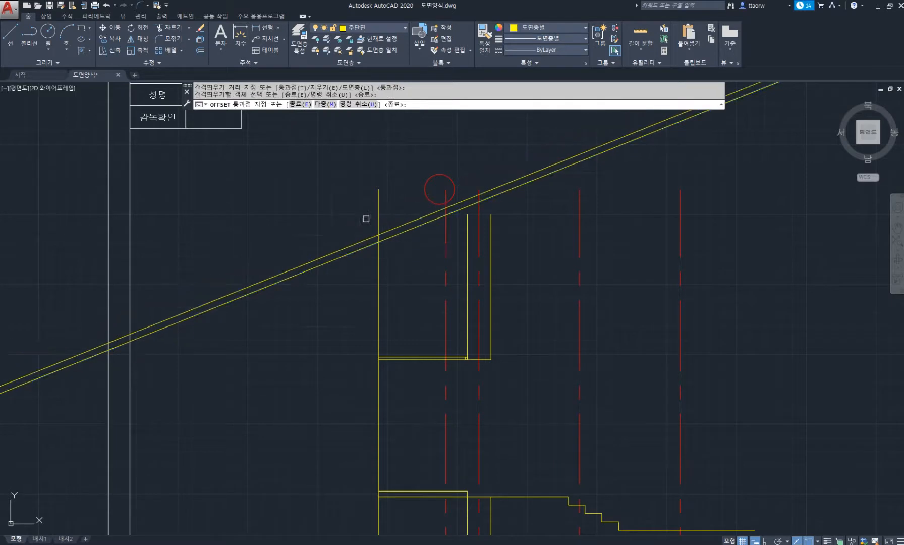
scroll(438, 218, up, 1)
scroll(468, 228, up, 1)
key(Escape)
key(Escape)
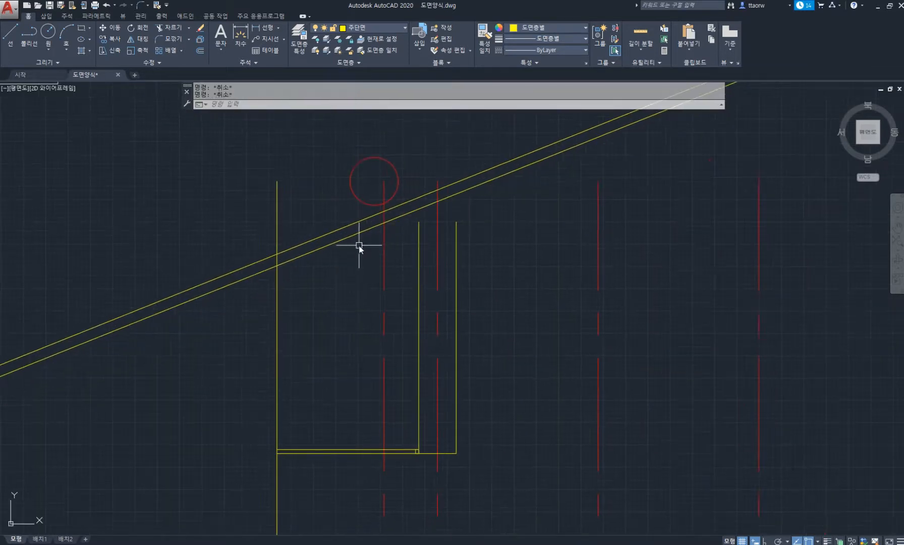
Step: Mirror both roof slope lines about the vertical centre line beside the grid circle, keeping the originals
text(mi)
key(Return)
click(359, 252)
click(328, 231)
key(Return)
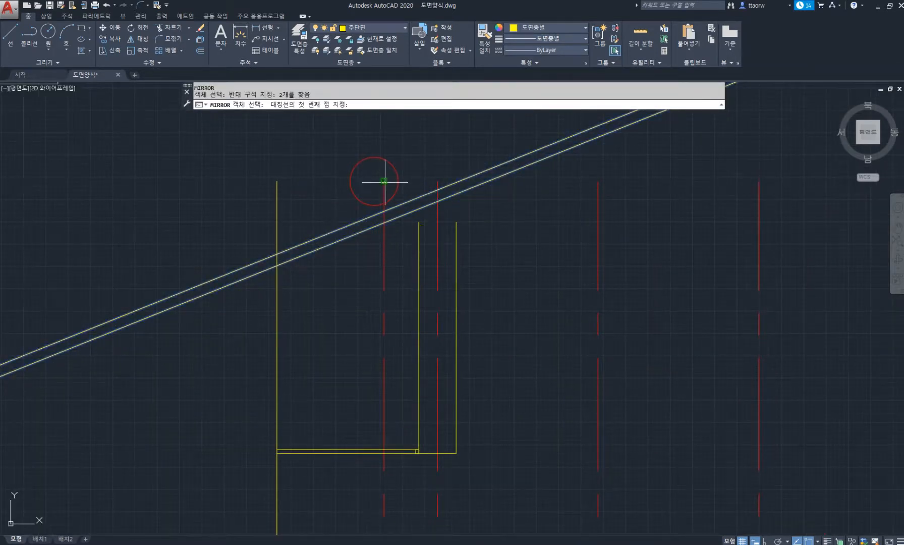
click(384, 181)
click(388, 134)
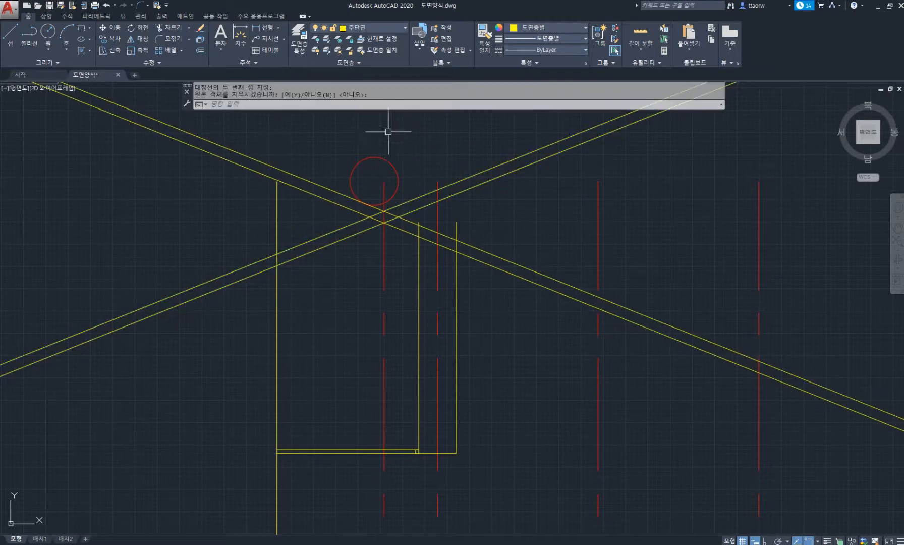
Step: Trim the parts of the two rising roof slope lines that extend left of the section's leftmost vertical line
scroll(394, 178, up, 2)
scroll(394, 178, down, 2)
scroll(388, 195, up, 2)
scroll(367, 263, up, 2)
scroll(368, 259, down, 2)
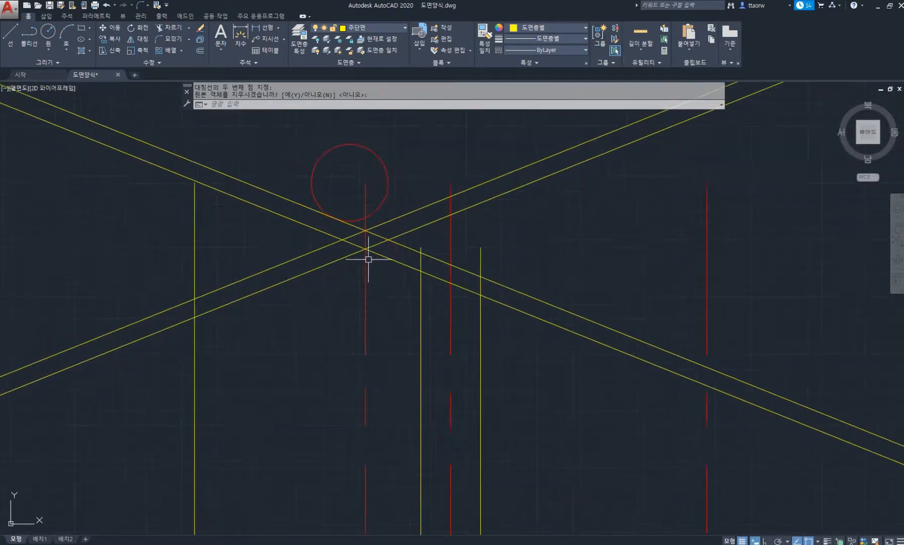
middle_drag(287, 295, 329, 273)
text(tr)
key(Return)
click(264, 221)
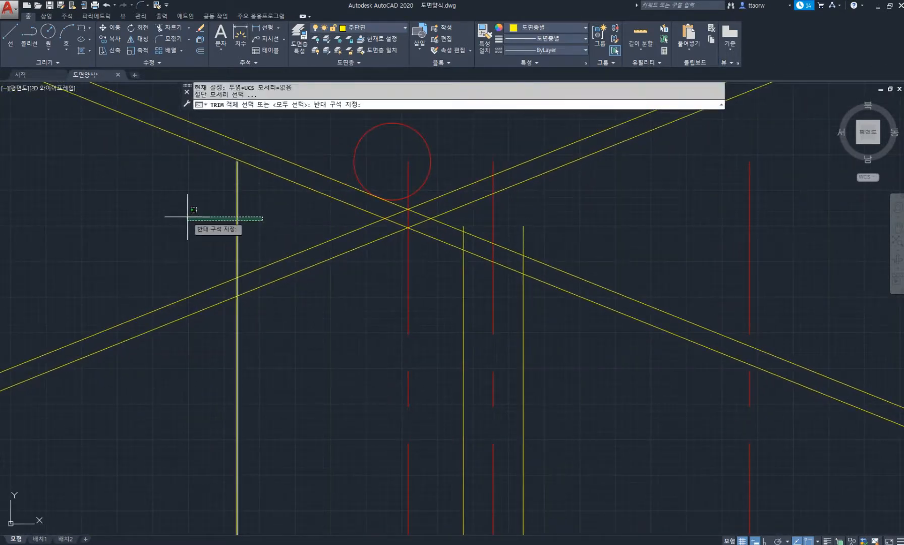
click(188, 217)
key(Return)
click(193, 347)
click(127, 252)
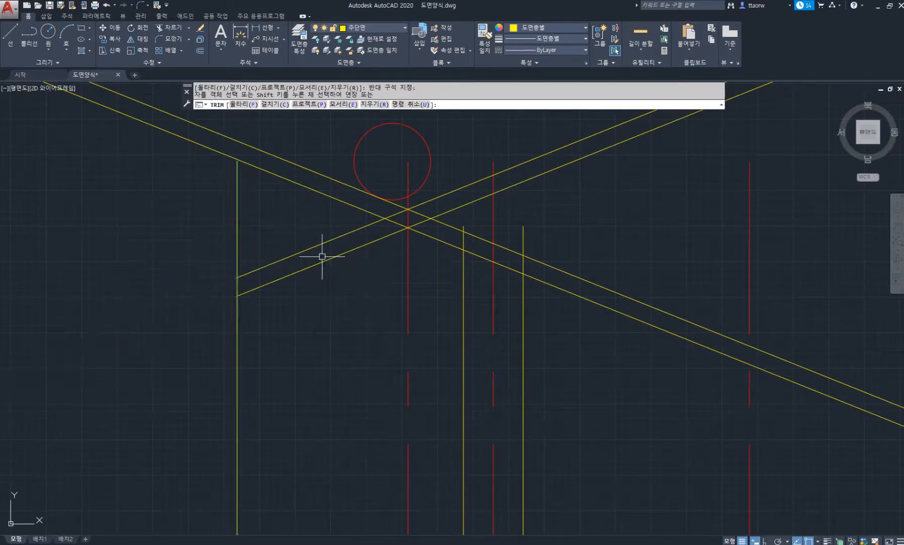
key(Return)
Step: Draw a line from the lower slope lines' intersection 300 straight down and horizontally to the wall's inner line, with orthogonal mode on
scroll(323, 257, down, 2)
middle_drag(380, 256, 323, 279)
scroll(323, 274, up, 2)
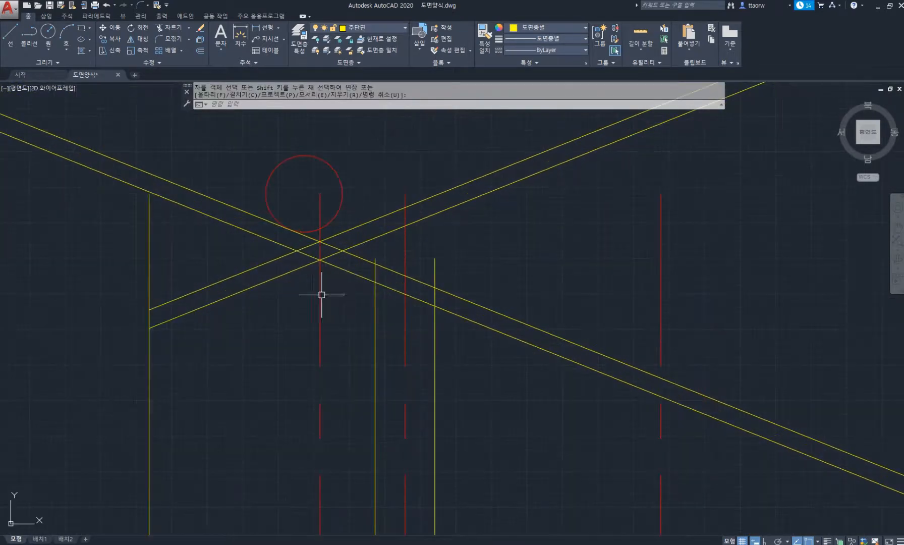
text(l)
key(Return)
click(320, 260)
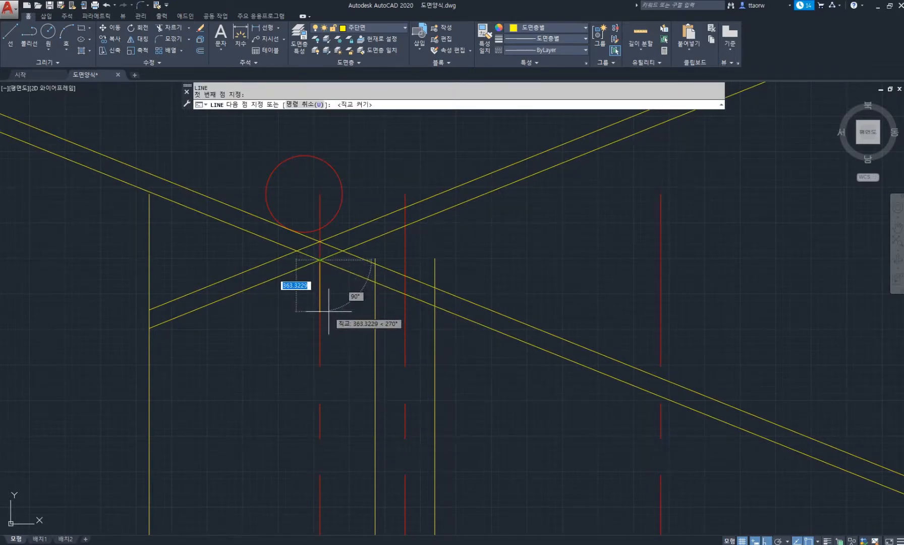
text(3)
key(Return)
click(378, 305)
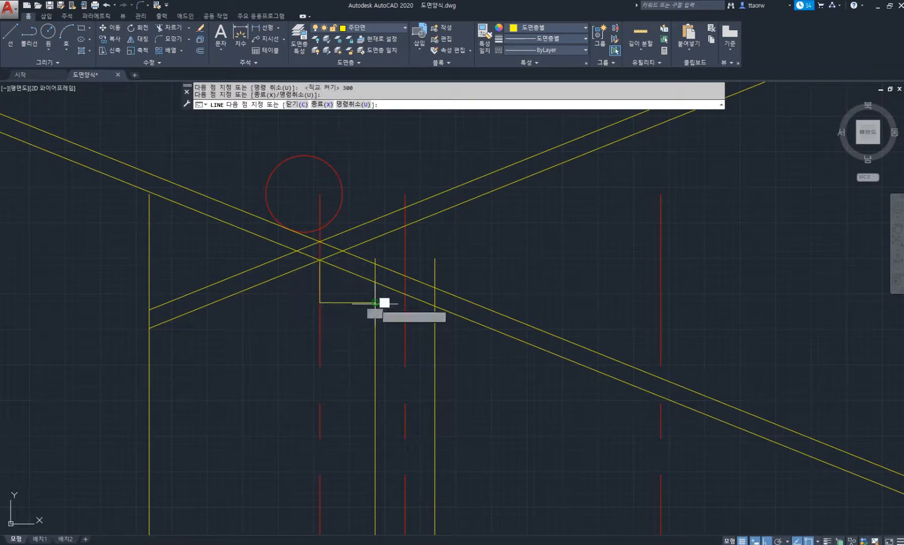
key(Return)
Step: Fillet the horizontal ceiling line with the lower rising slope line at radius 0
middle_drag(335, 305, 374, 286)
text(f)
key(Return)
click(373, 286)
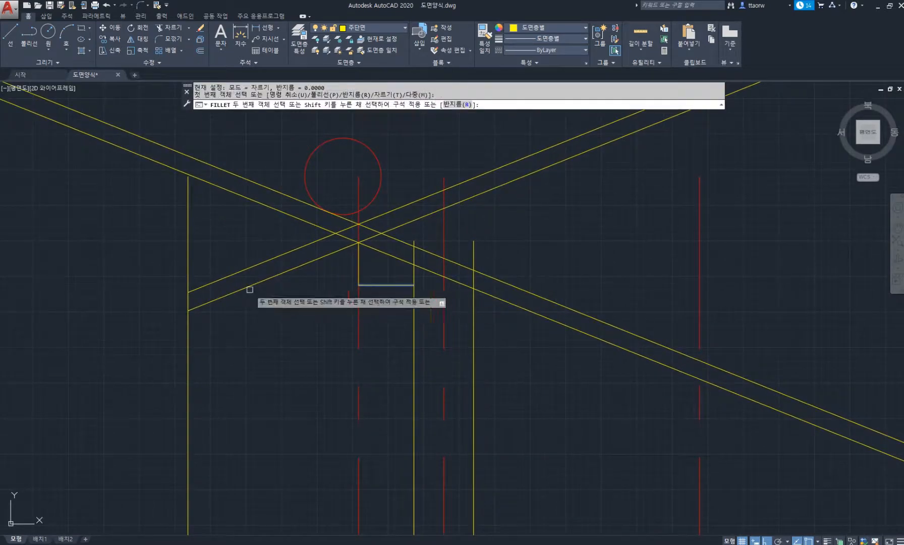
click(249, 287)
Step: Delete the 300 vertical helper line and the lower mirrored slope line
scroll(379, 253, up, 4)
click(331, 272)
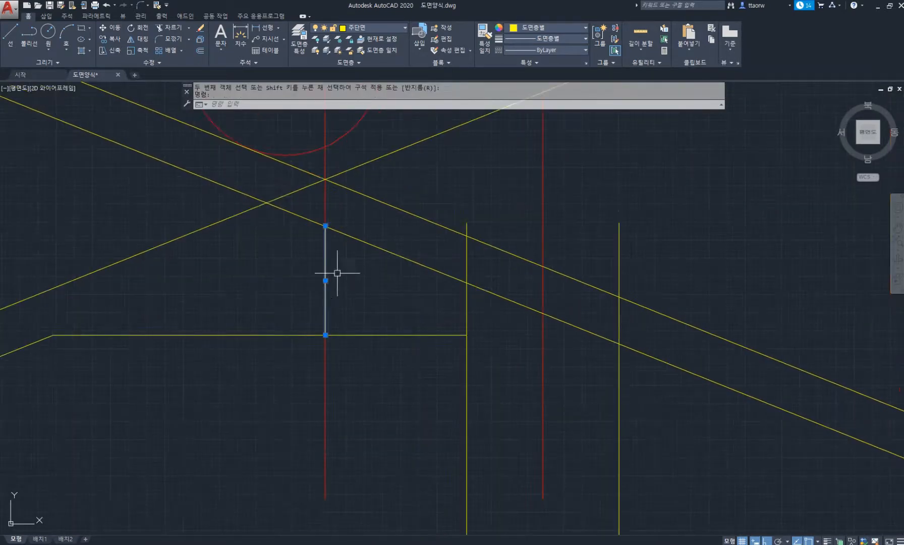
click(368, 238)
click(369, 238)
key(Delete)
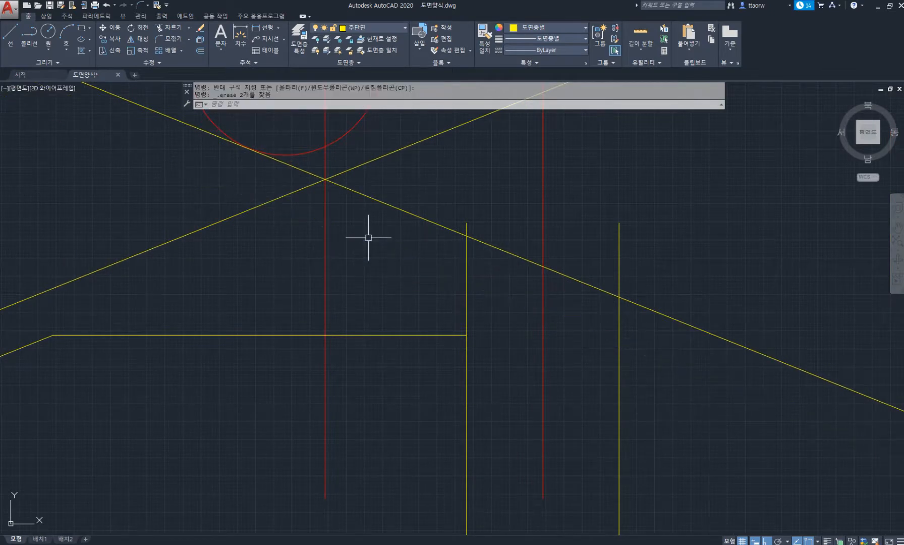
Step: Fillet the two upper roof slope lines into a sharp ridge at the centre line
scroll(368, 237, down, 2)
text(f)
key(Return)
click(325, 209)
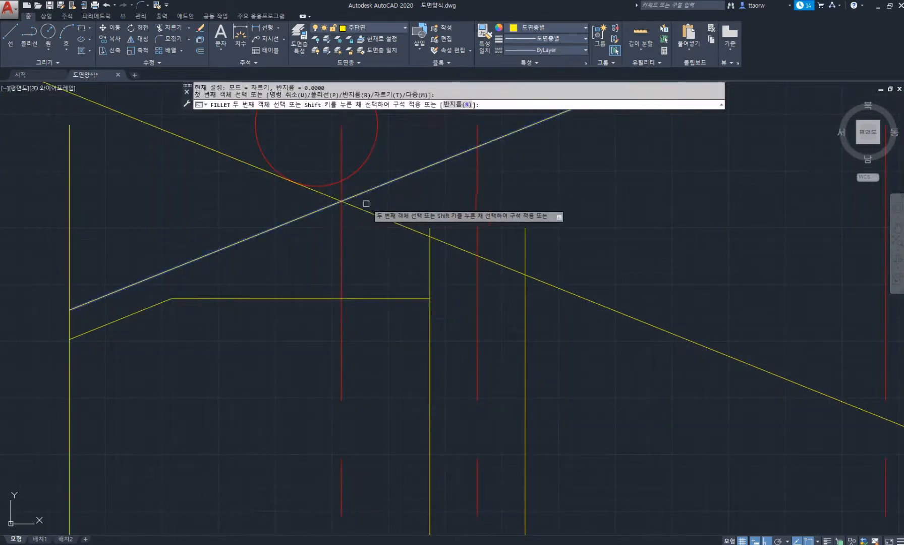
click(438, 240)
Step: Trim the upper wall's inner line back to the ceiling line and its outer line back to the roof slope
scroll(438, 243, down, 2)
middle_drag(458, 252, 401, 246)
text(tr)
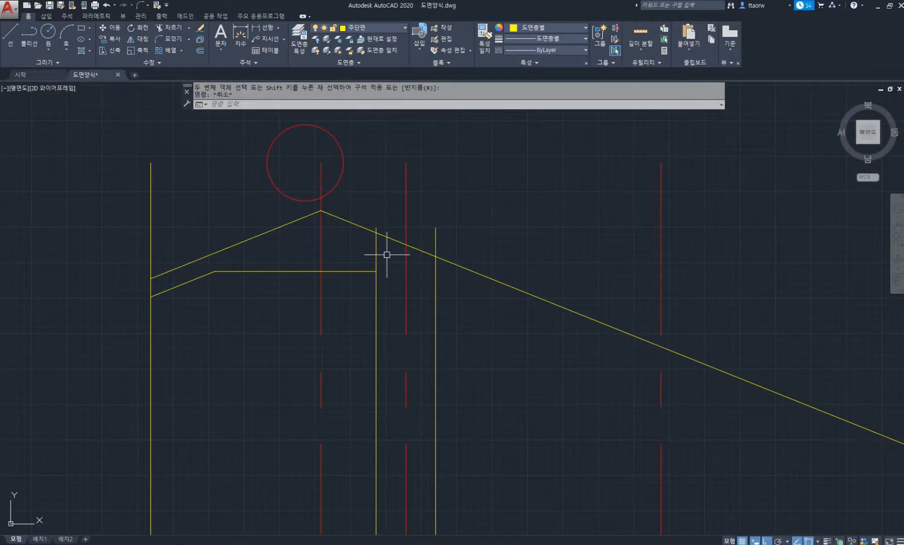
key(Return)
key(Return)
scroll(380, 227, up, 2)
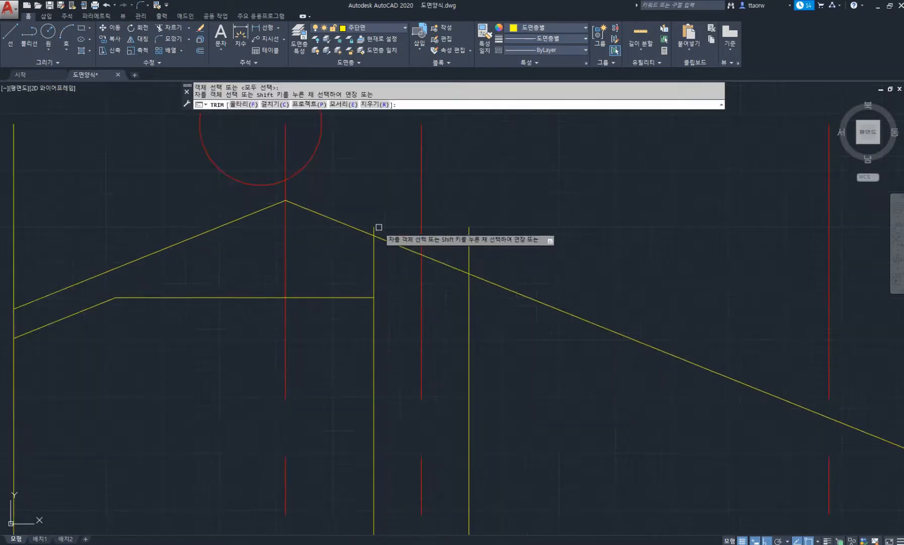
click(376, 229)
click(470, 235)
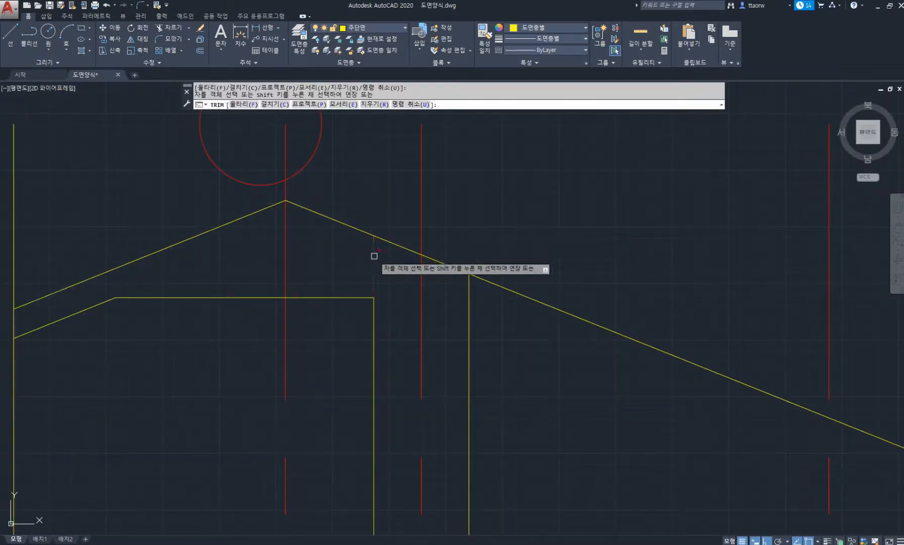
scroll(364, 257, down, 3)
key(Return)
Step: Offset the descending roof slope line 120 downward
middle_drag(445, 265, 395, 260)
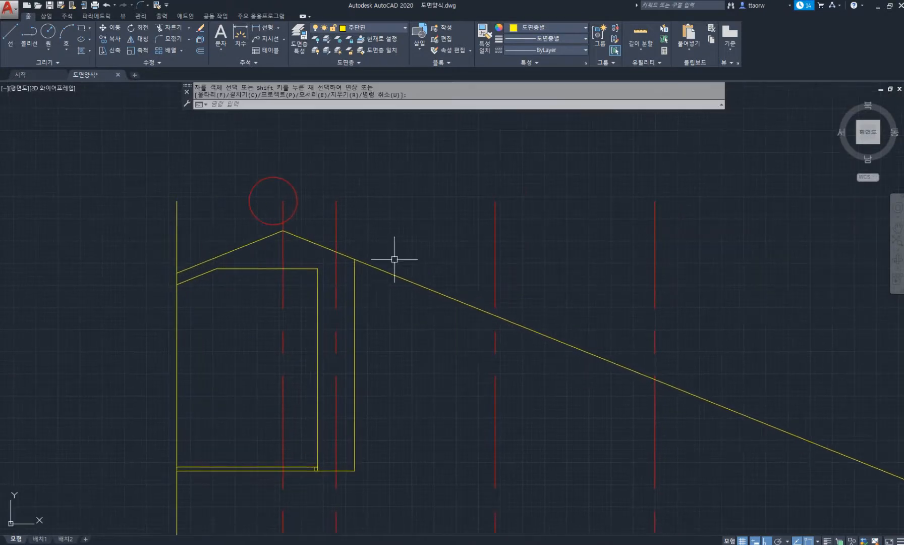
text(o)
key(Return)
key(Return)
click(402, 278)
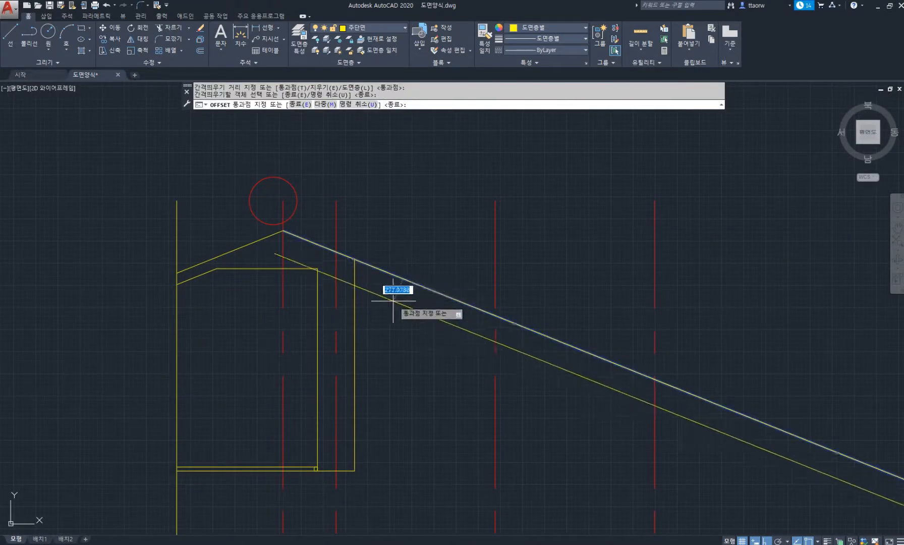
key(Return)
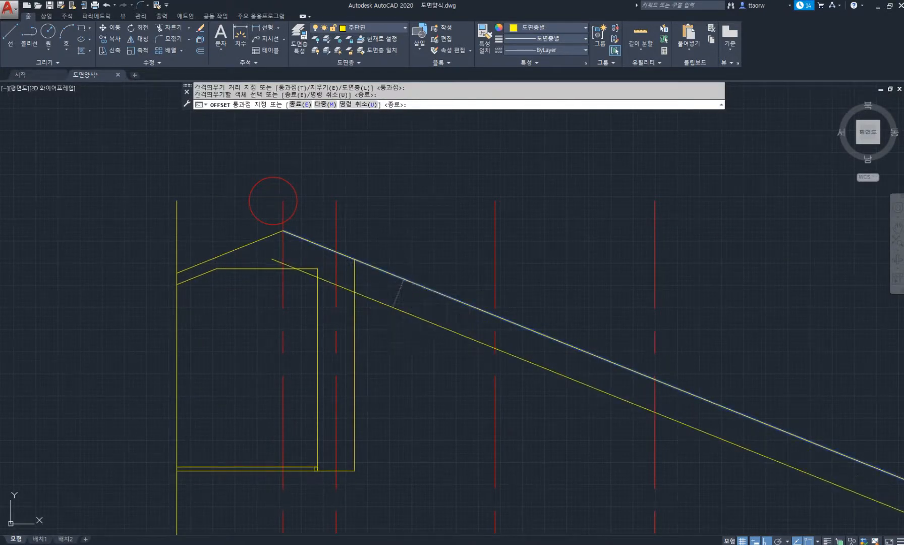
key(Return)
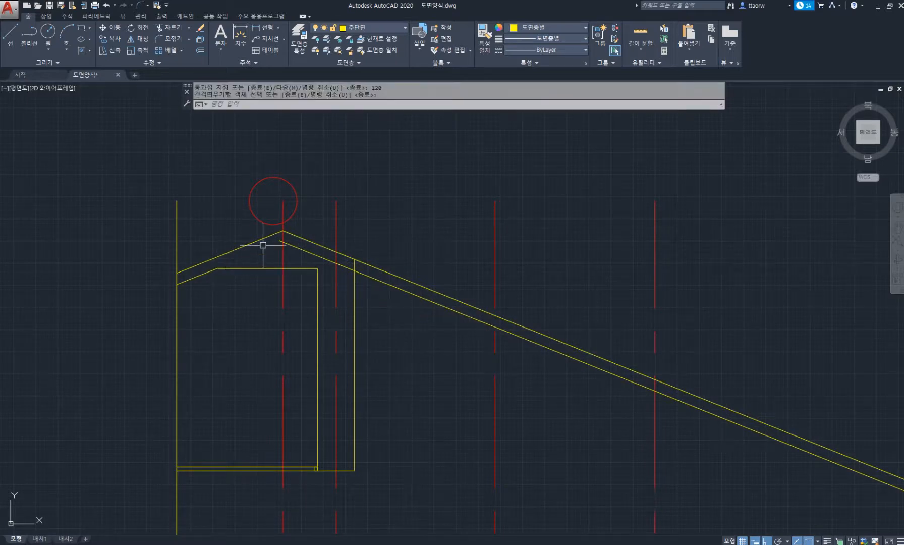
Step: Fillet the descending roof's underside line with the upper wall's outer line to form a sharp corner
scroll(359, 262, up, 2)
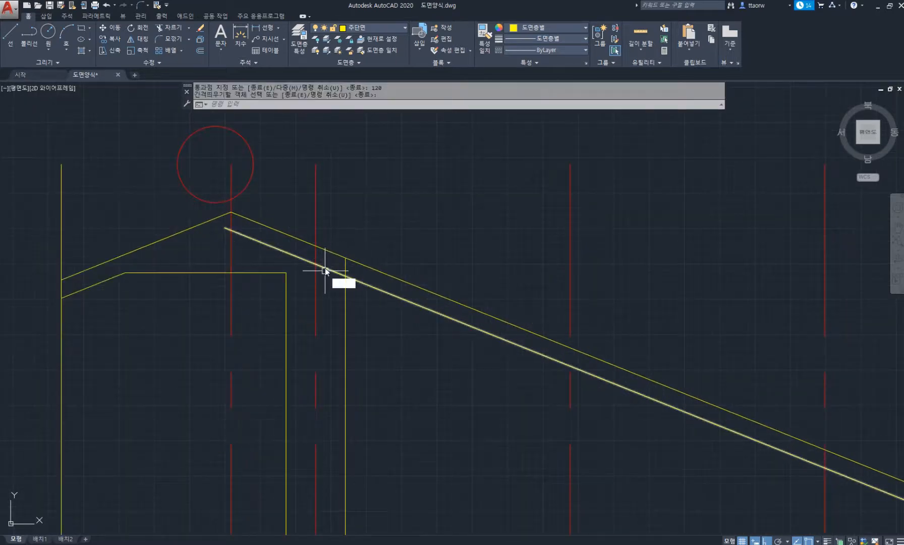
key(Return)
key(Escape)
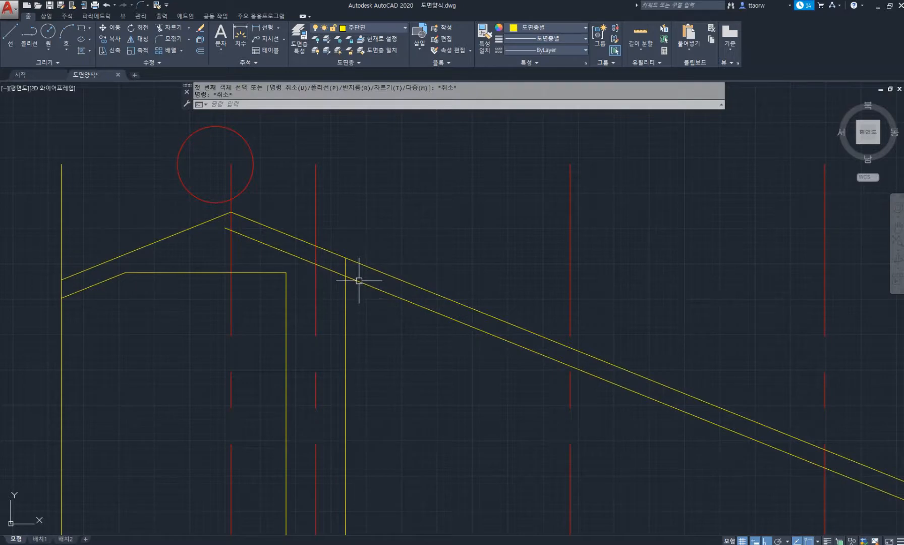
key(Return)
click(359, 281)
click(345, 287)
Step: Switch to the PDF floor plan in Acrobat Reader, examine the eave dimensions along section line A, and return to AutoCAD
scroll(359, 287, down, 3)
scroll(336, 269, up, 2)
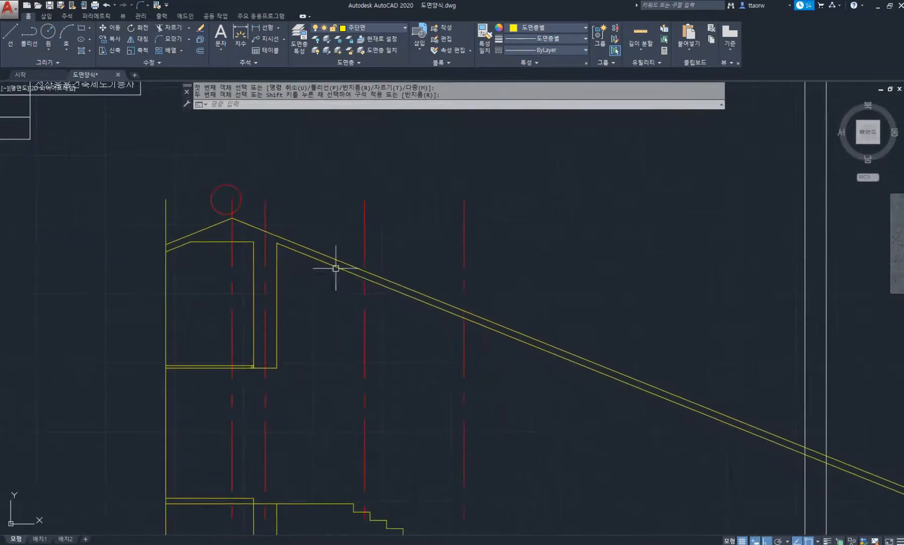
scroll(343, 272, down, 3)
scroll(343, 268, up, 2)
scroll(358, 281, up, 2)
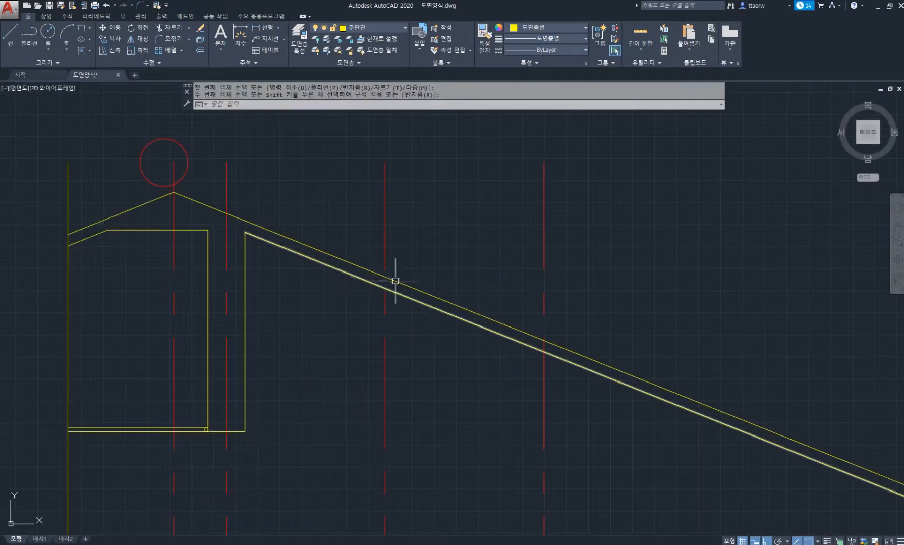
click(301, 543)
ctrl+scroll(487, 359, up, 2)
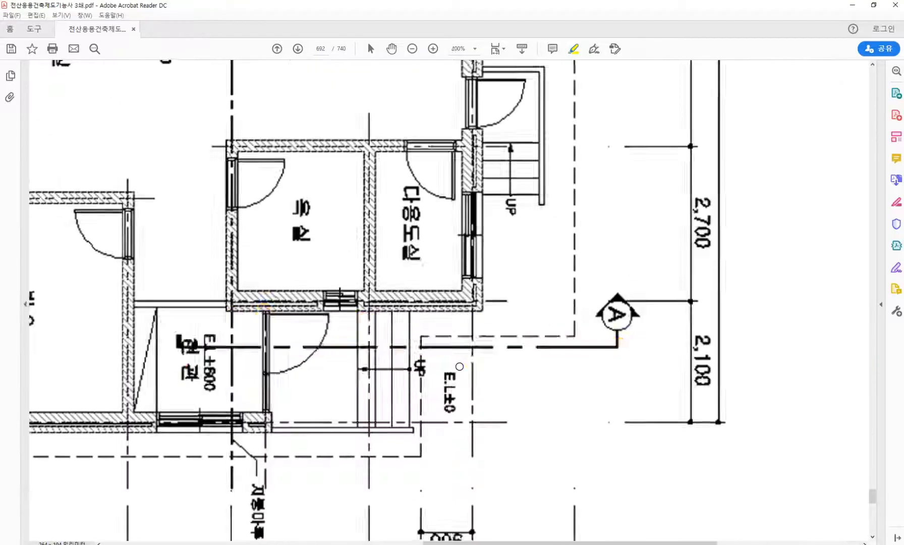
scroll(430, 424, down, 5)
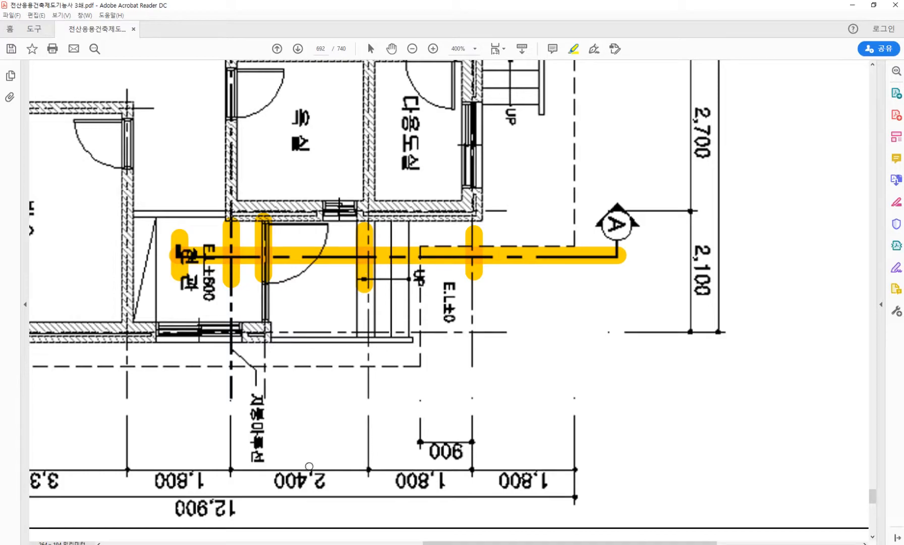
key(alt+Tab)
Step: Offset the rightmost vertical centre line 900 to the left
scroll(410, 351, down, 4)
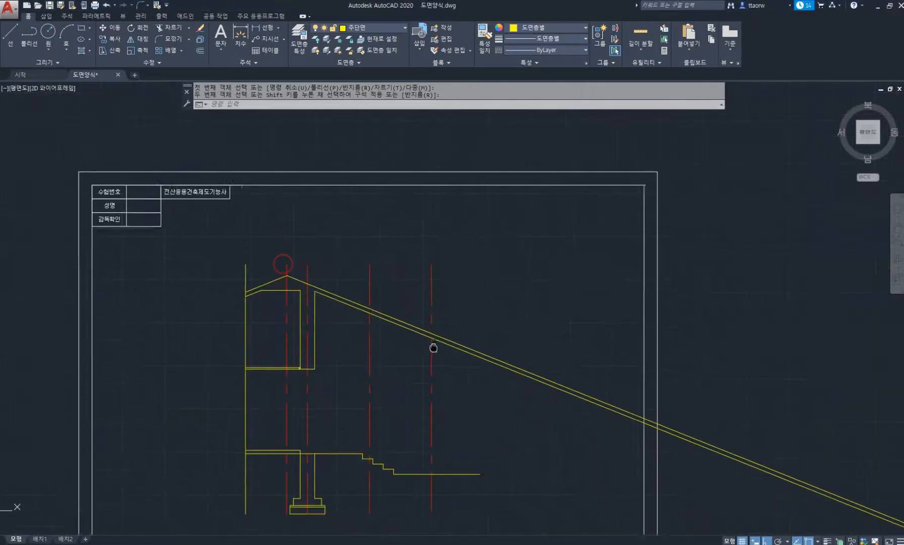
scroll(432, 347, up, 2)
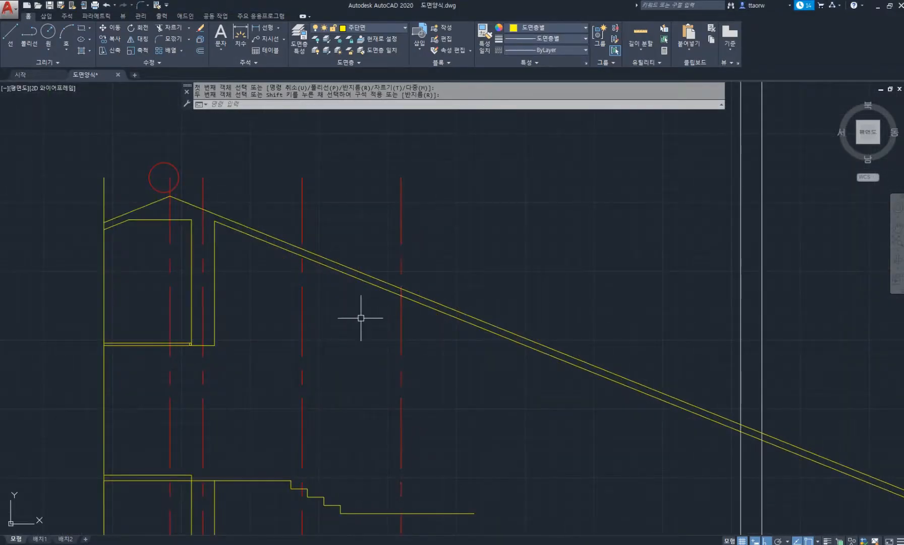
key(Return)
key(Return)
click(401, 324)
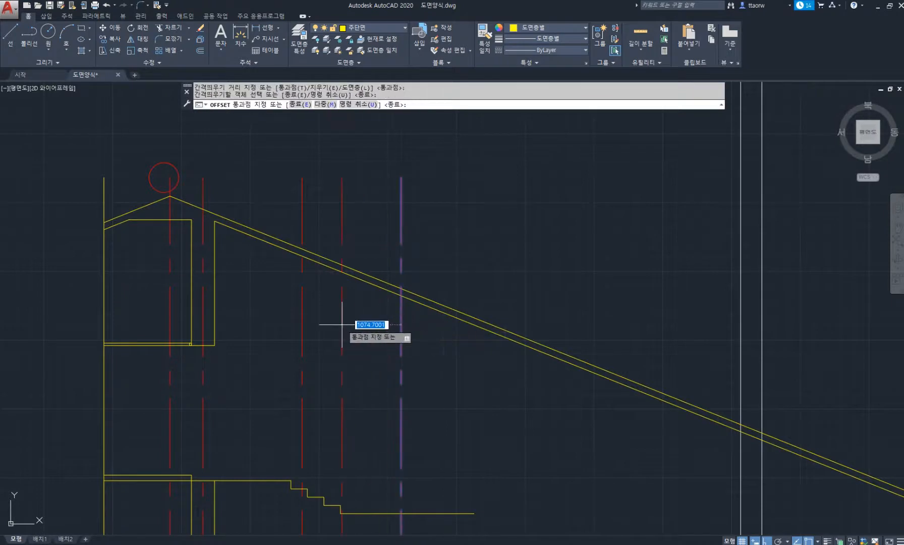
text(900)
key(Return)
scroll(349, 258, up, 4)
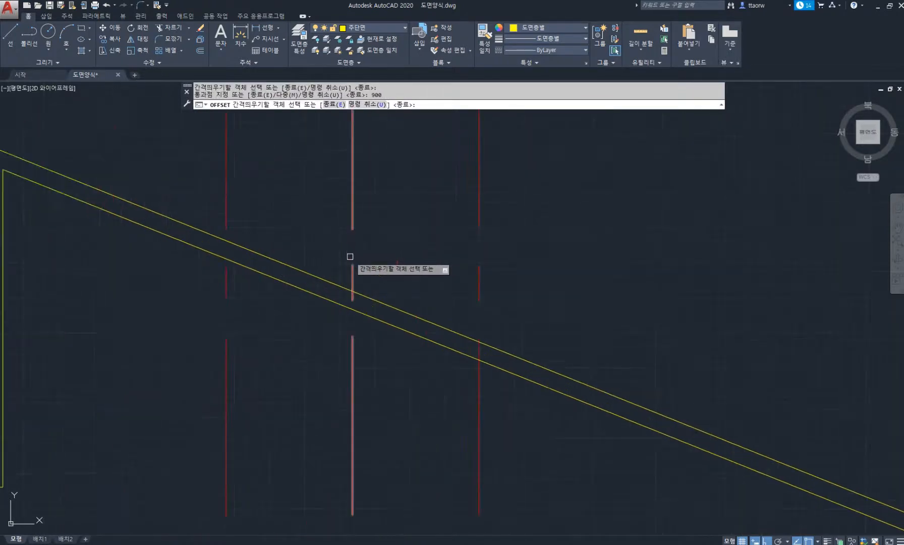
key(Return)
Step: Draw the eave beam outline from the roof's top line at the 900 centre line: 200 down, 120 left, and back up
text(l)
key(Return)
click(352, 291)
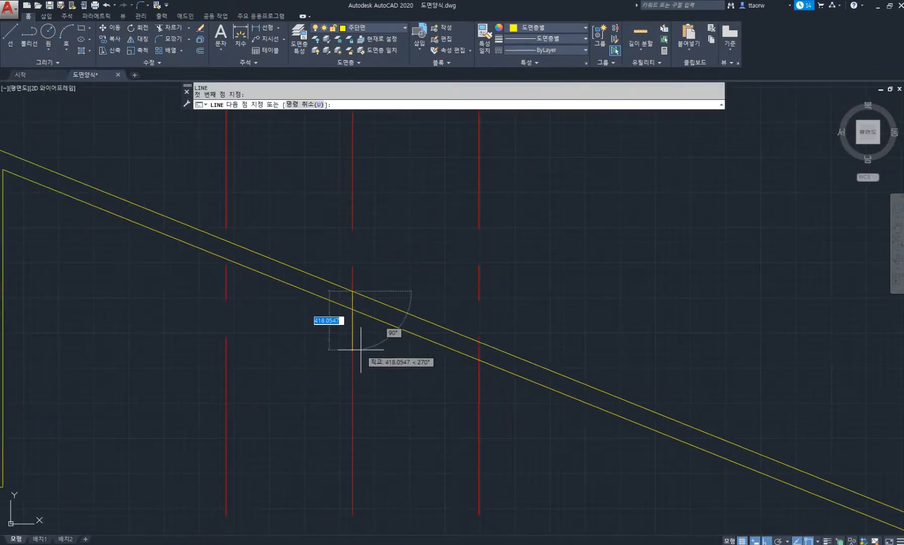
text(200)
key(Return)
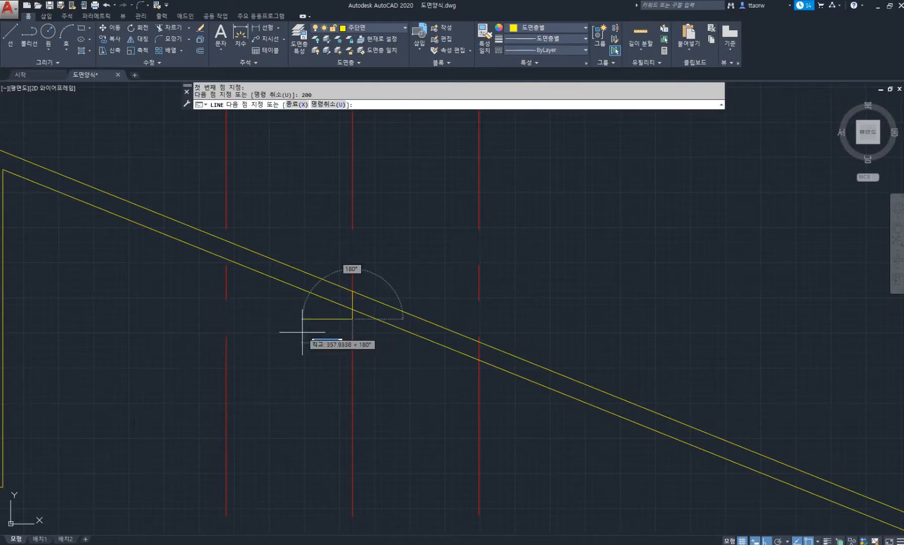
text(120)
key(Return)
scroll(332, 286, up, 4)
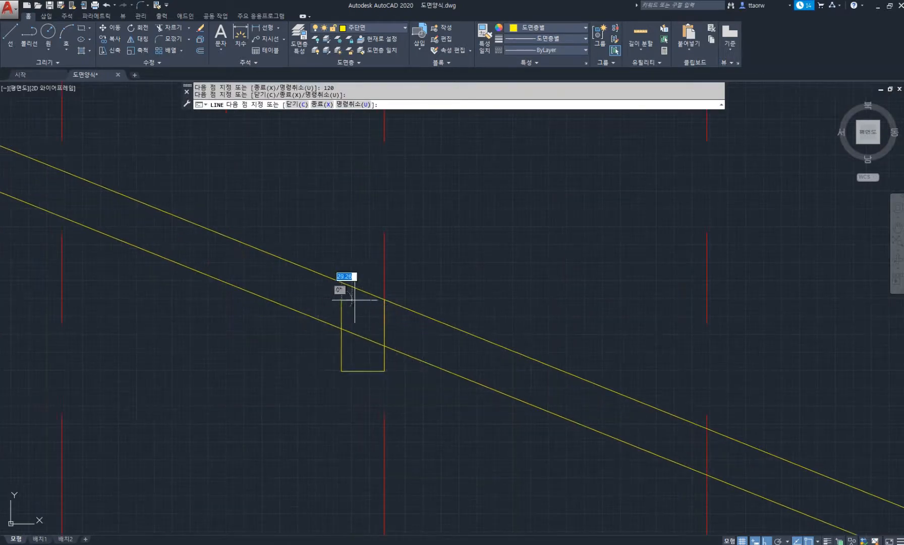
key(Return)
Step: Fillet the roof's underside with the eave beam's inner face and the roof's top line with its outer face
text(f)
key(Return)
click(334, 325)
click(341, 348)
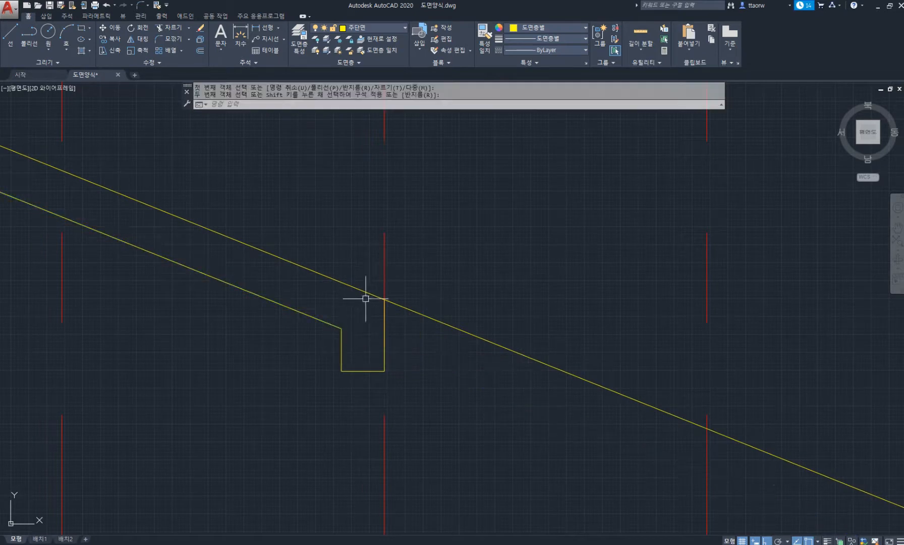
key(Return)
click(375, 295)
click(384, 318)
scroll(407, 310, down, 6)
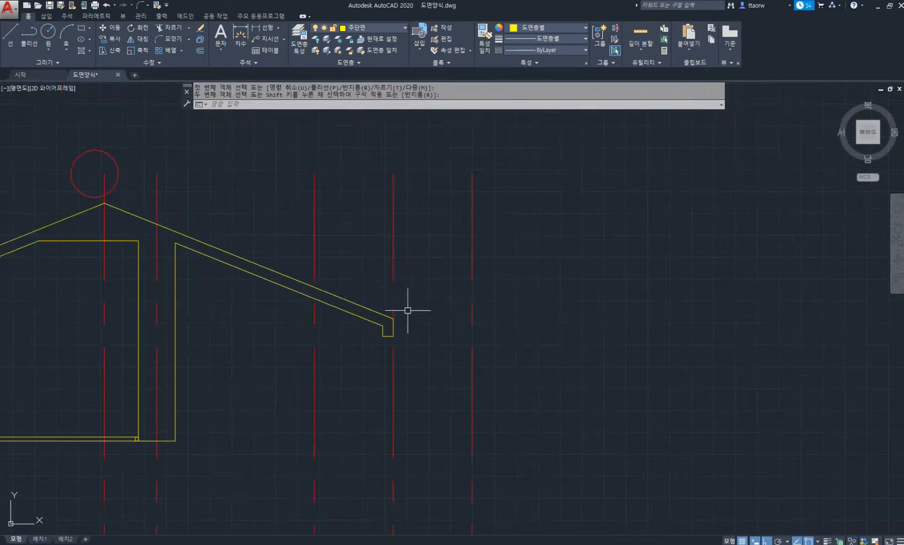
Step: Delete the vertical centre line passing through the eave end
click(415, 283)
click(375, 242)
key(Delete)
scroll(384, 325, up, 2)
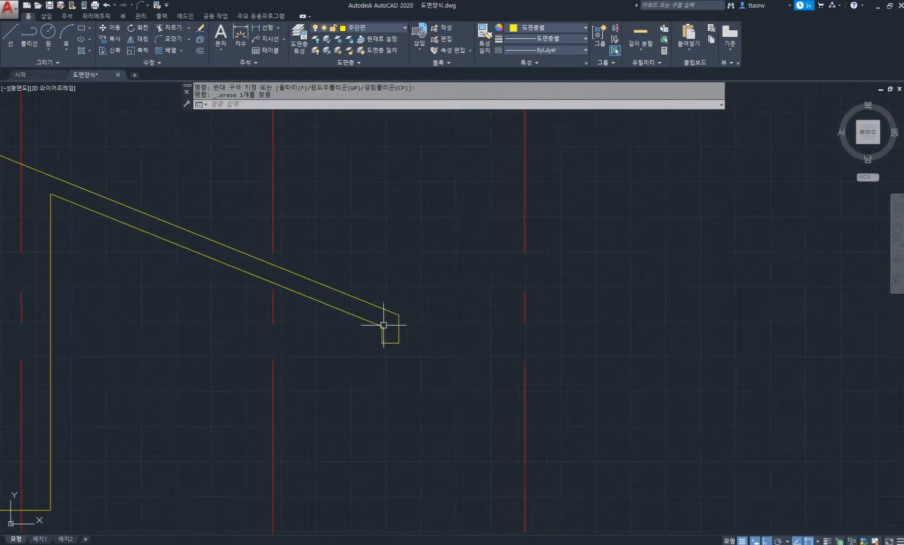
scroll(398, 319, down, 2)
scroll(333, 303, up, 2)
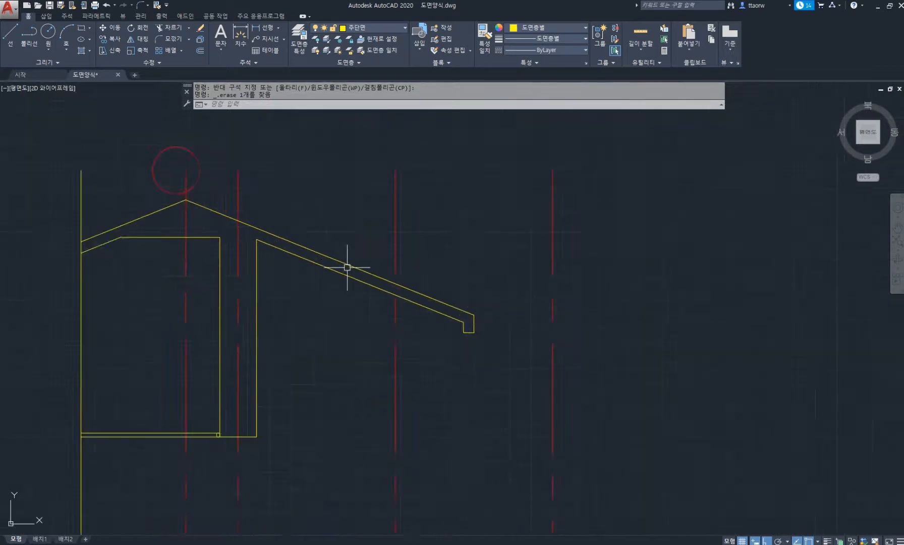
Step: Join the eave beam's outer face and bottom lines with the two top roof slope lines
middle_drag(370, 275, 407, 264)
text(j)
key(space)
click(540, 347)
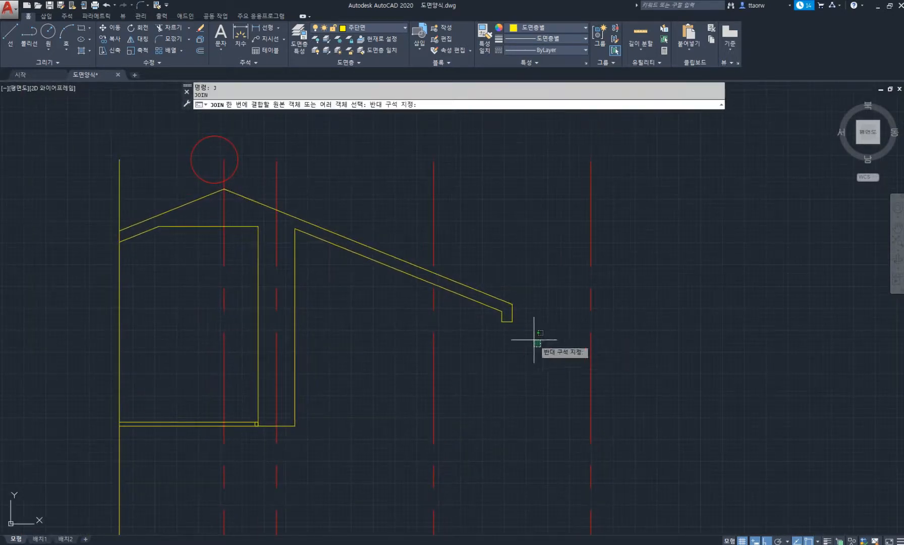
click(511, 290)
click(212, 209)
click(173, 198)
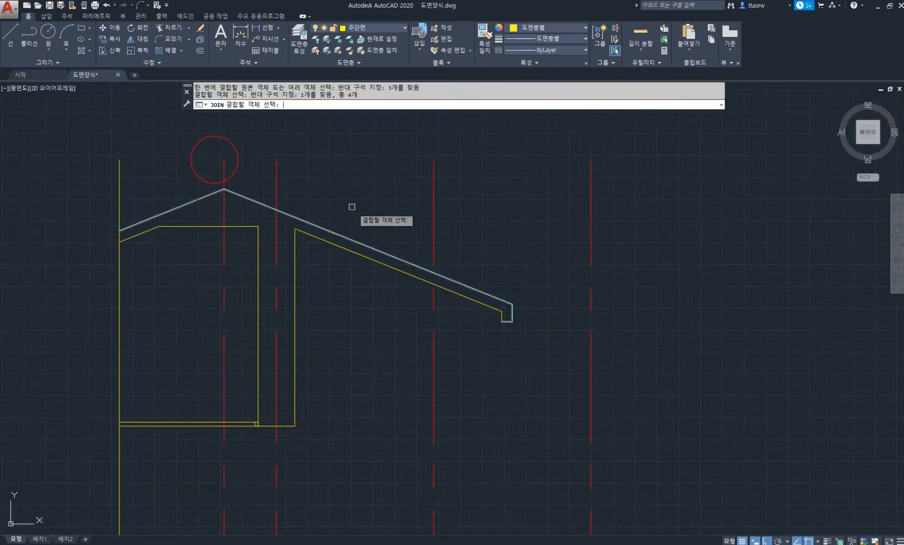
key(space)
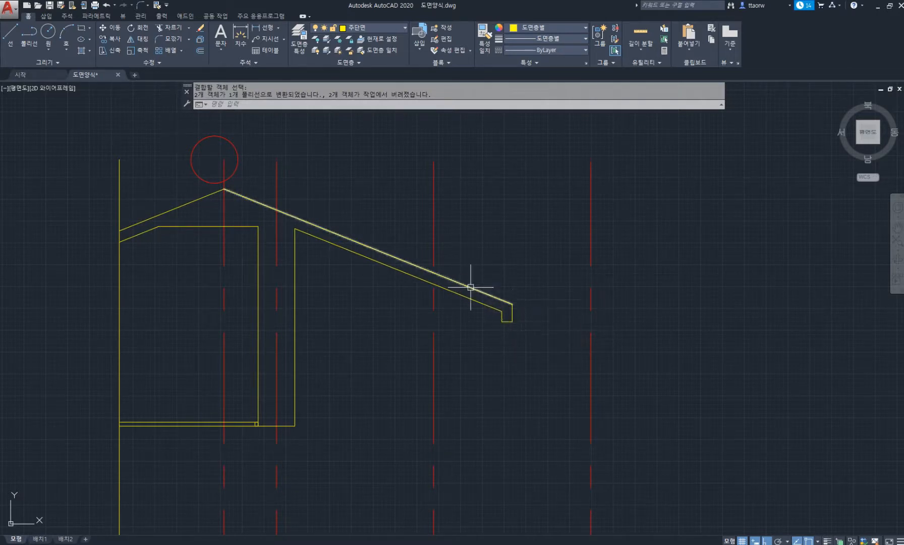
Step: Fillet the eave beam's outer face with the roof's top line, and the two slopes at the ridge, using the Multiple option
scroll(455, 316, up, 3)
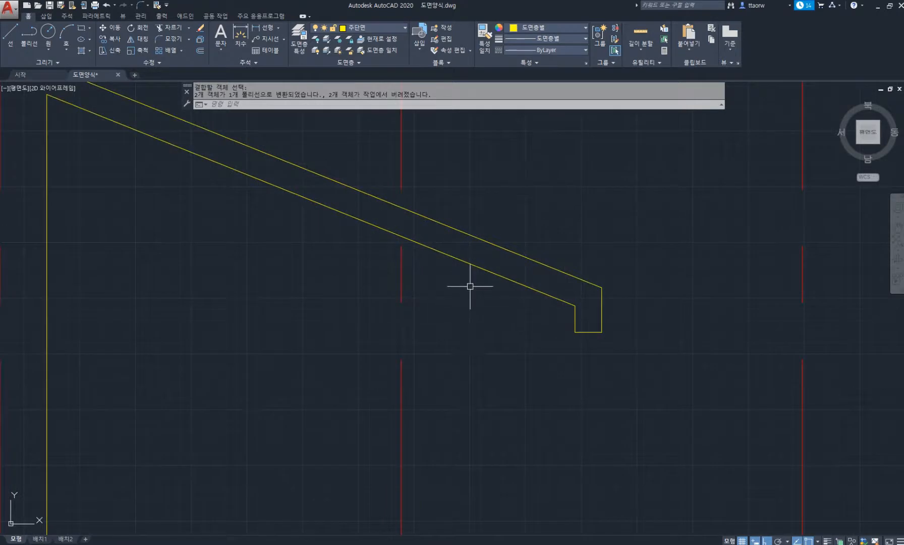
key(space)
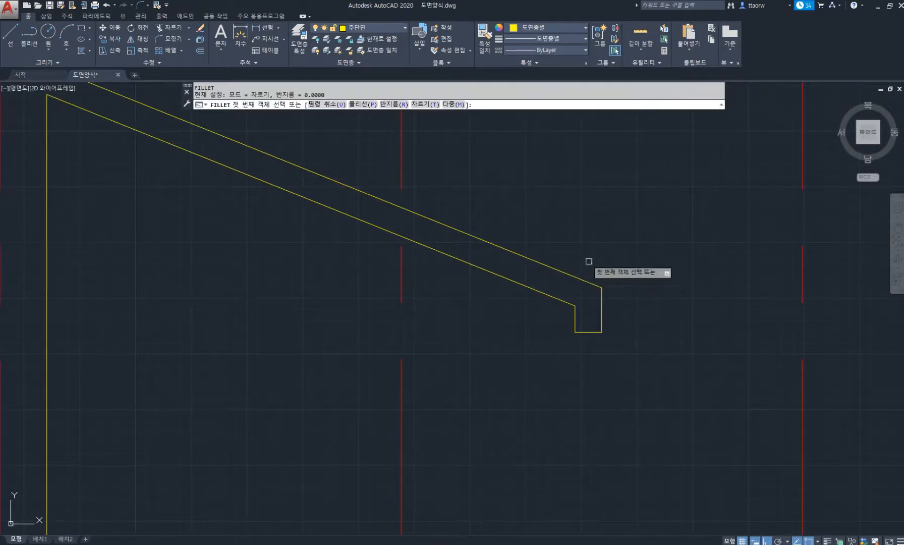
click(600, 306)
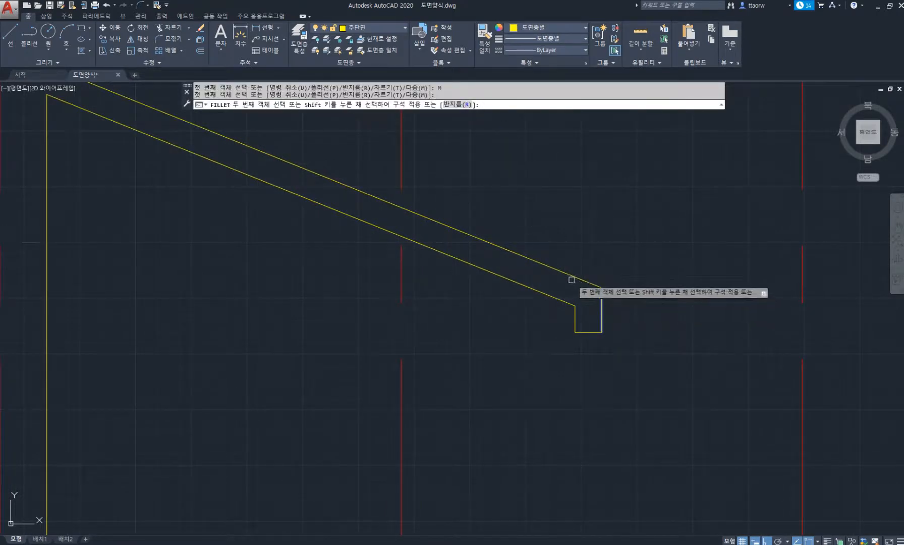
click(573, 278)
scroll(339, 251, down, 3)
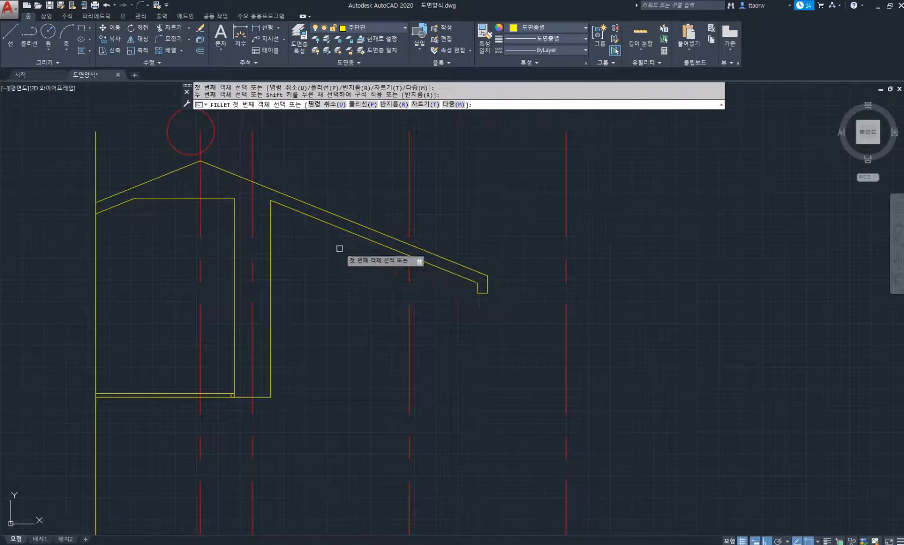
click(348, 214)
click(299, 218)
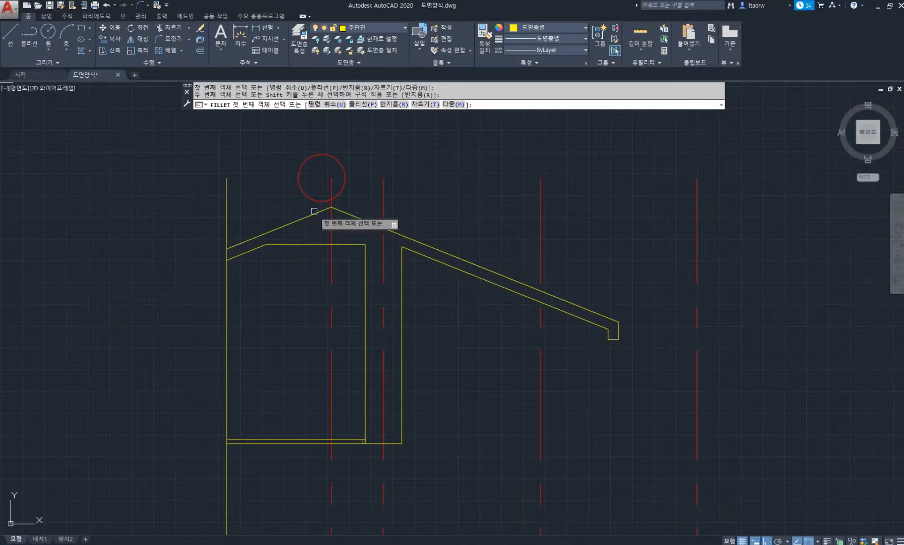
key(space)
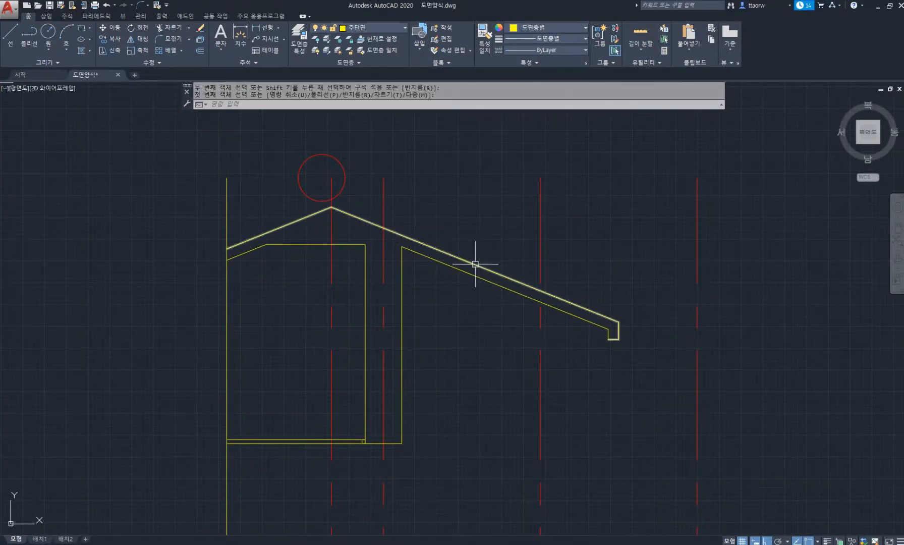
Step: Offset the joined roof and eave outline 20 outward
scroll(475, 263, up, 3)
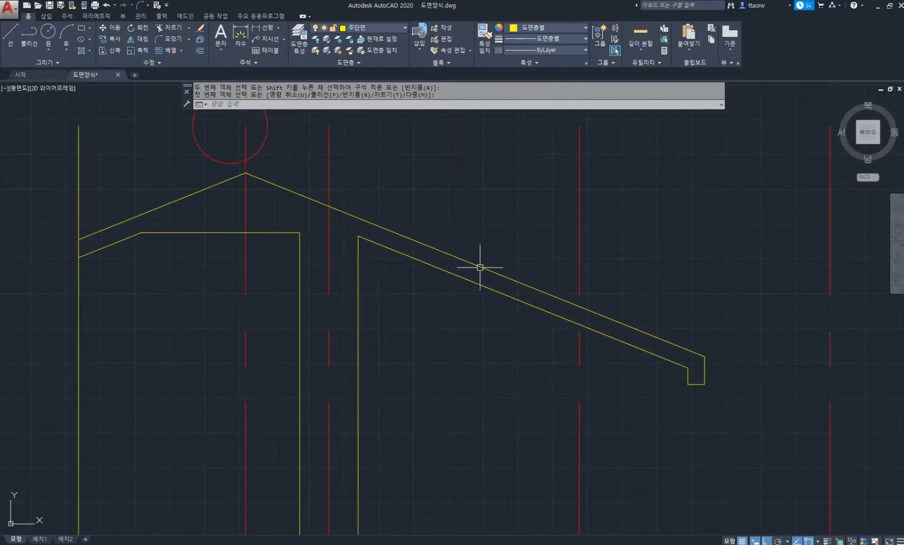
text(o)
key(space)
key(space)
click(504, 319)
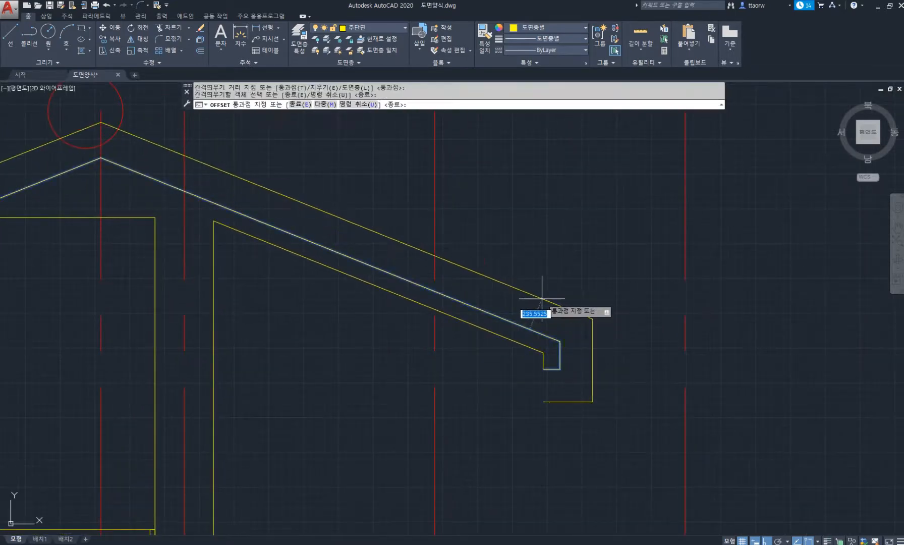
key(space)
scroll(374, 283, down, 6)
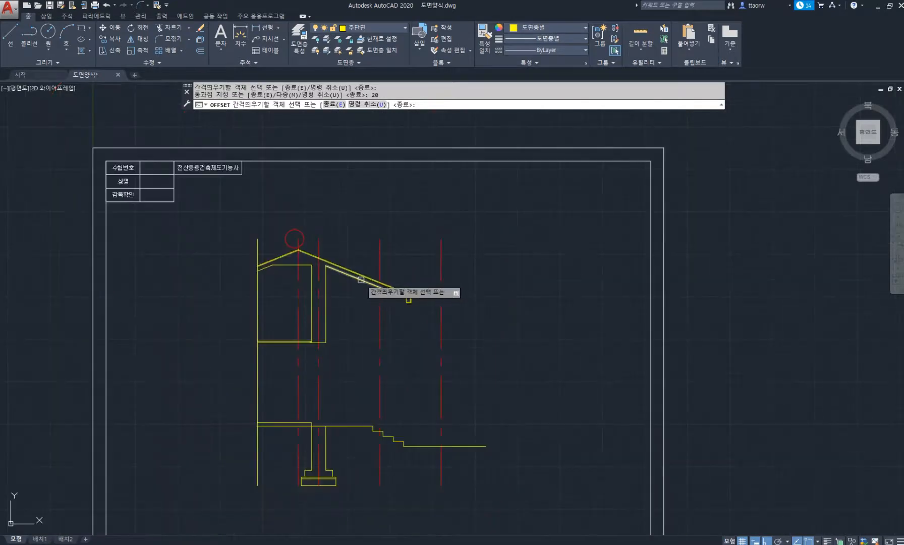
key(space)
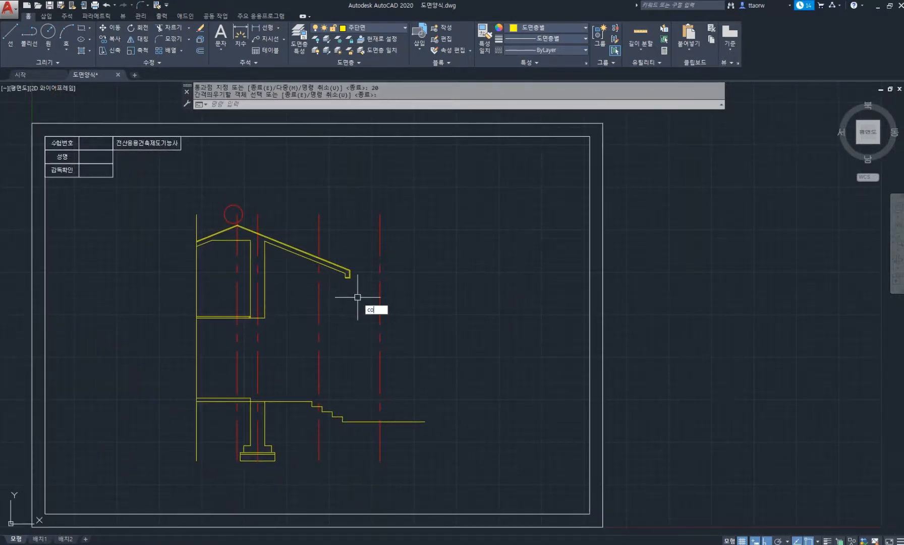
Step: Copy the whole section drawing horizontally to the empty area right of the sheet border
text(co)
key(space)
click(444, 485)
click(167, 195)
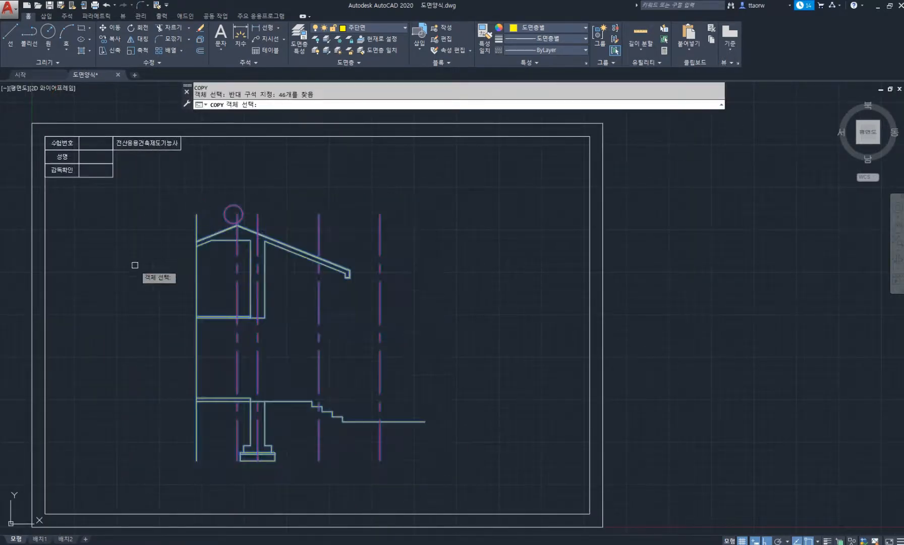
key(space)
click(134, 273)
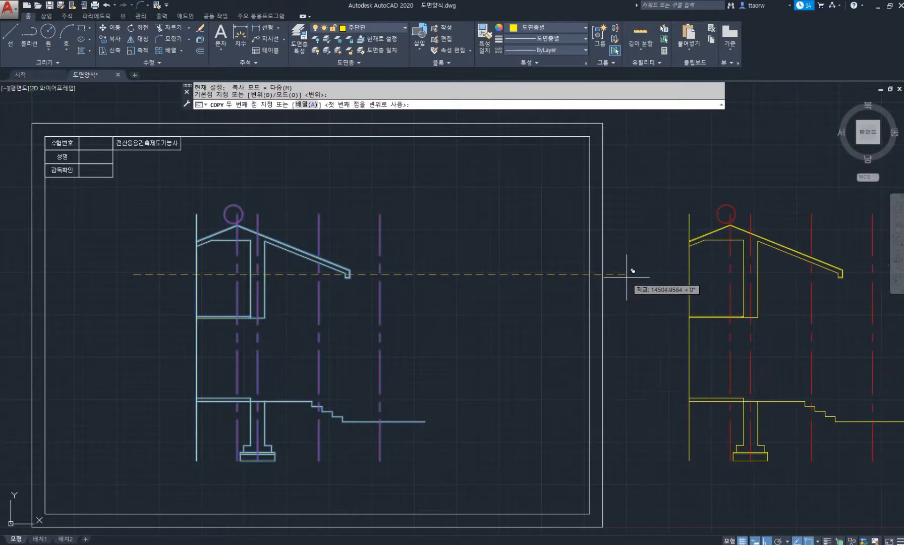
click(624, 277)
key(space)
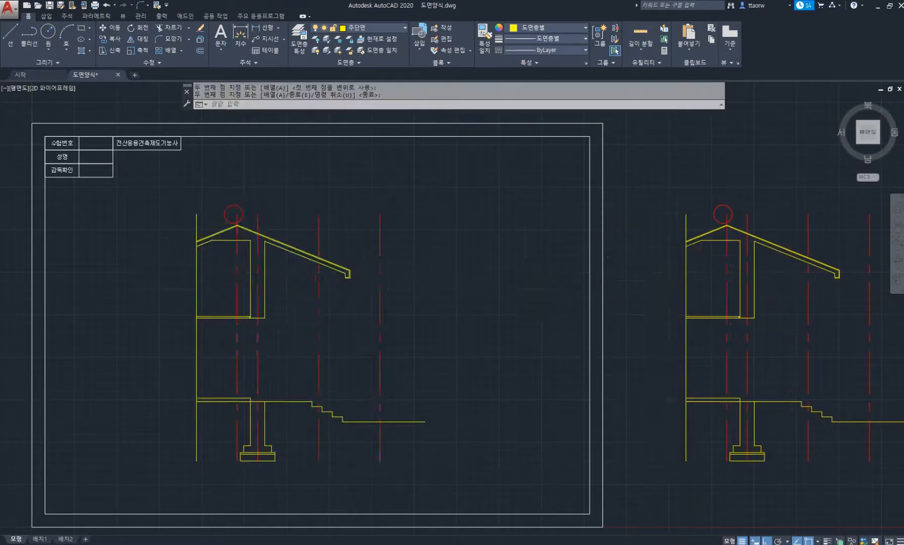
Step: Move the ground slab and porch lines, stairs, upper line and end piece of the ceiling, and outer roof line to the 단면 layer
scroll(296, 280, down, 2)
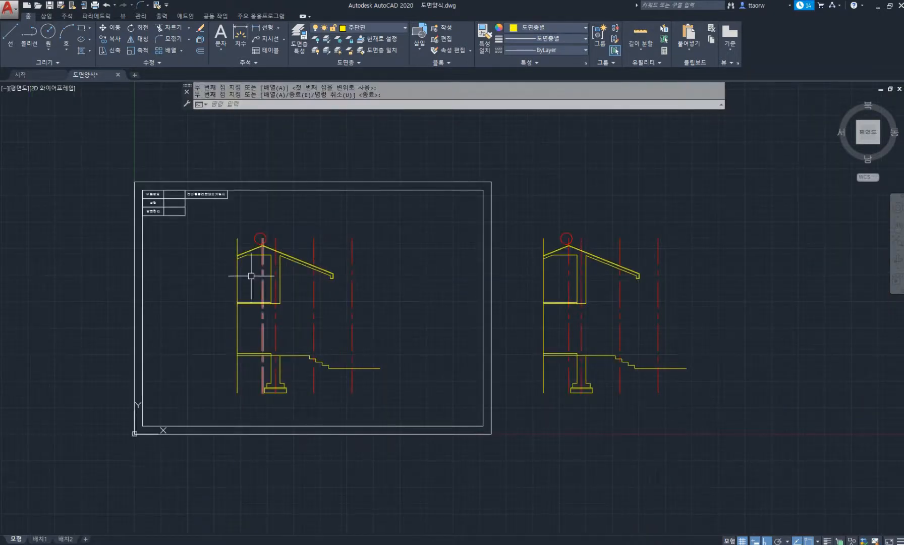
scroll(254, 281, up, 4)
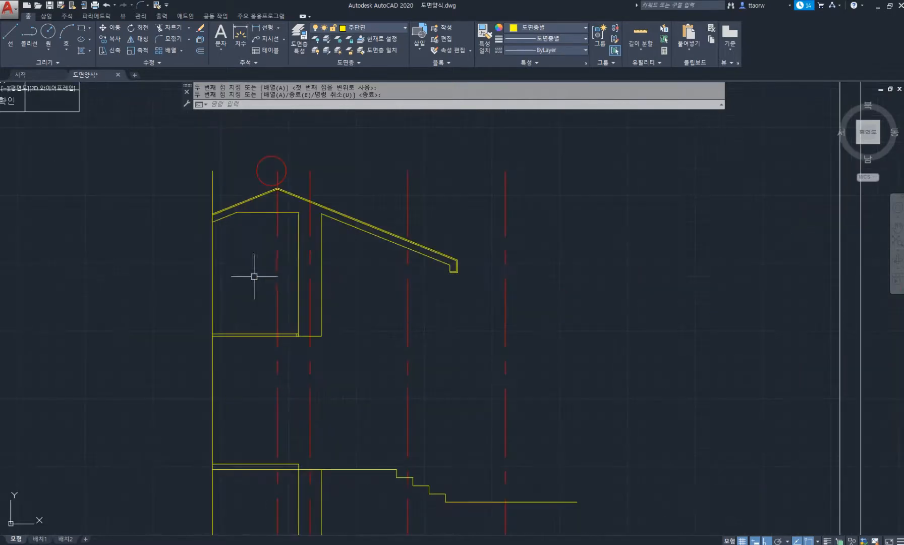
middle_drag(284, 206, 291, 169)
mouse_move(352, 335)
middle_down()
mouse_move(334, 309)
mouse_move(327, 313)
middle_up()
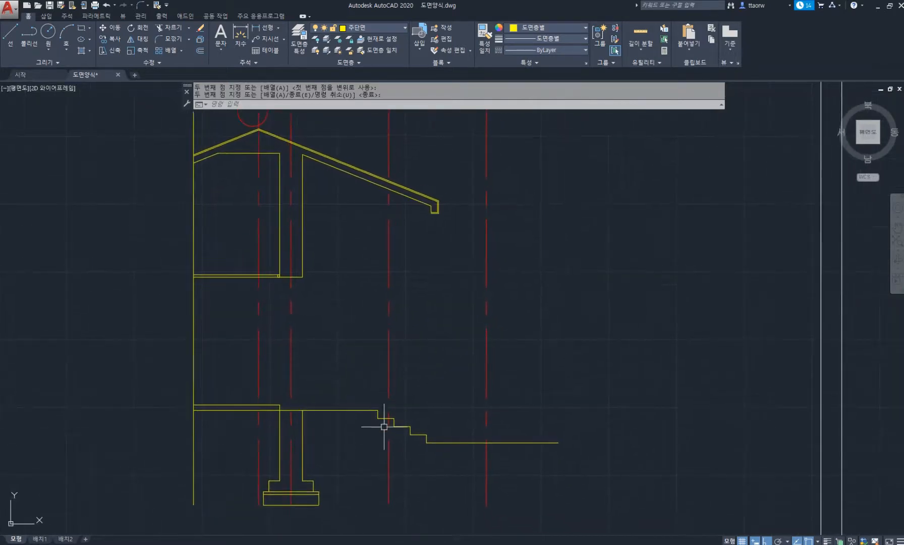
scroll(379, 424, up, 2)
click(348, 399)
click(322, 340)
click(485, 474)
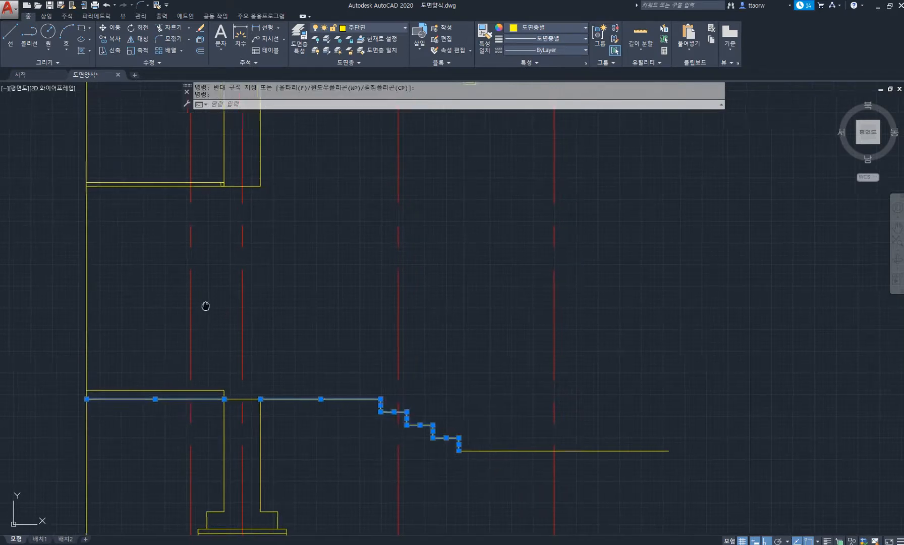
scroll(212, 288, up, 2)
click(270, 176)
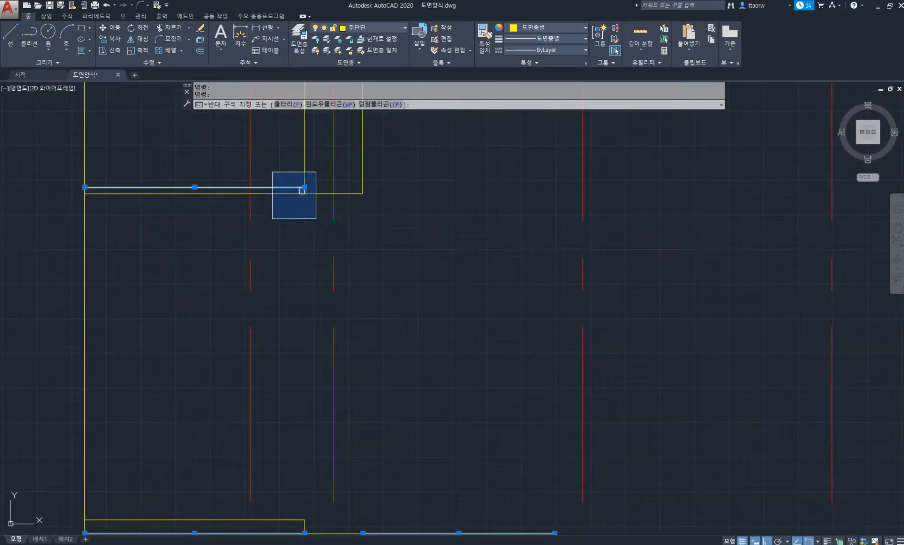
scroll(347, 169, down, 4)
middle_drag(348, 170, 313, 289)
scroll(401, 231, up, 6)
click(403, 230)
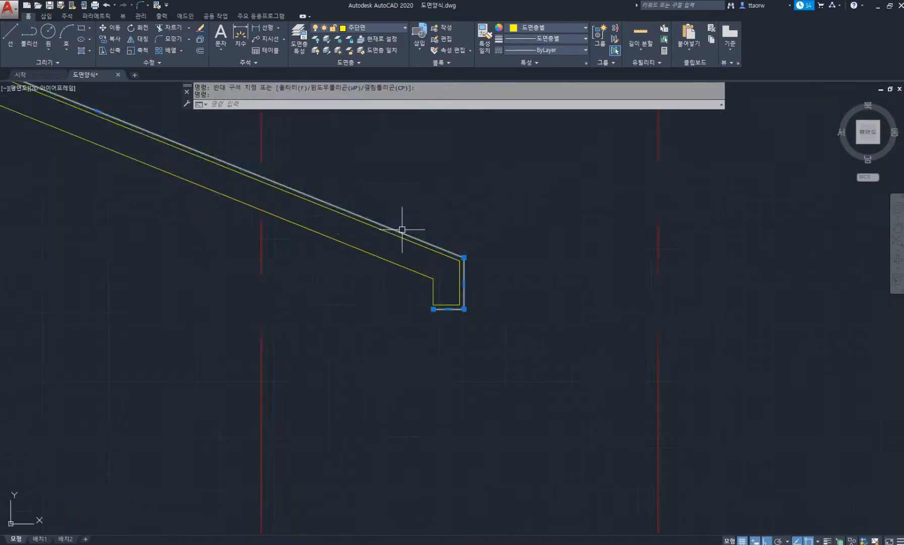
scroll(403, 230, down, 6)
click(362, 27)
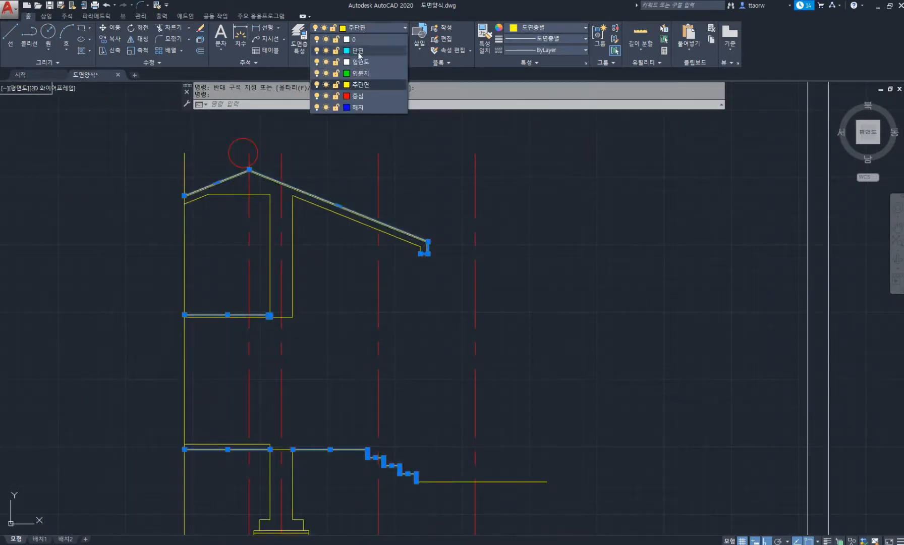
click(357, 45)
key(Escape)
key(Escape)
Step: Move the ceiling's lower horizontal line to the green 입문지 layer
scroll(251, 325, up, 4)
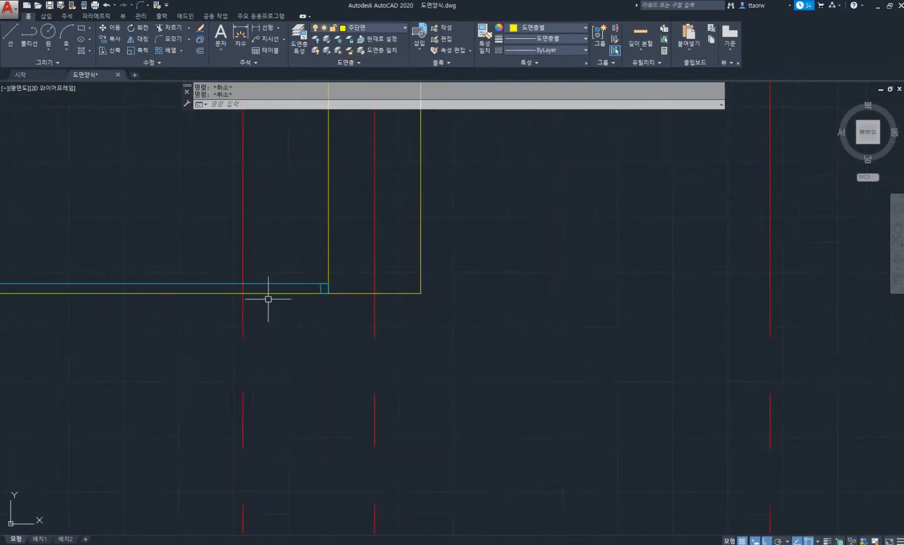
click(392, 28)
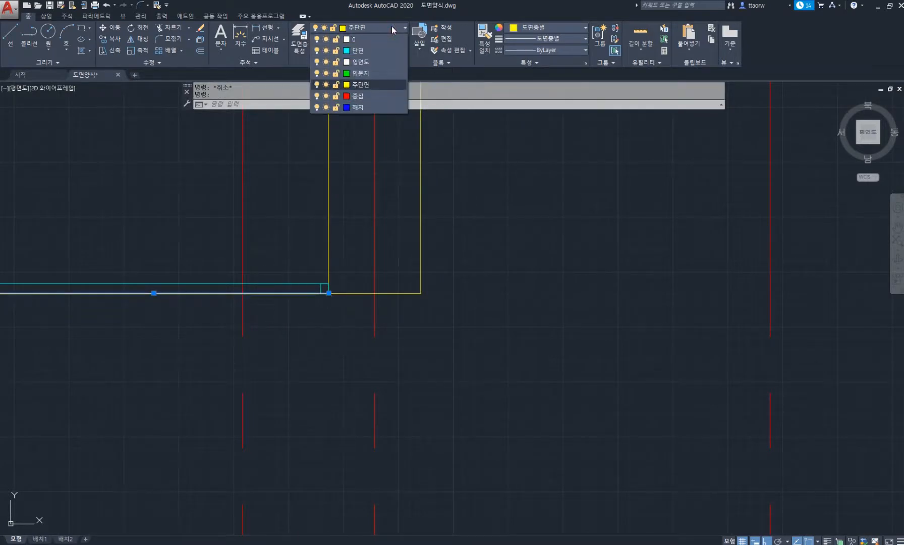
click(376, 73)
key(Escape)
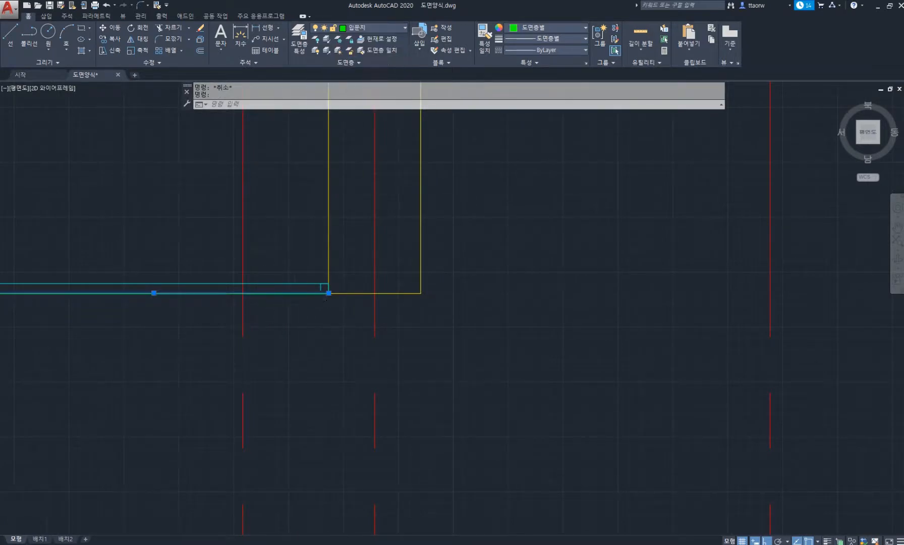
Step: Make the 단면 layer current by matching the layer of the stair outline
scroll(315, 304, down, 4)
scroll(315, 304, down, 3)
scroll(313, 312, up, 2)
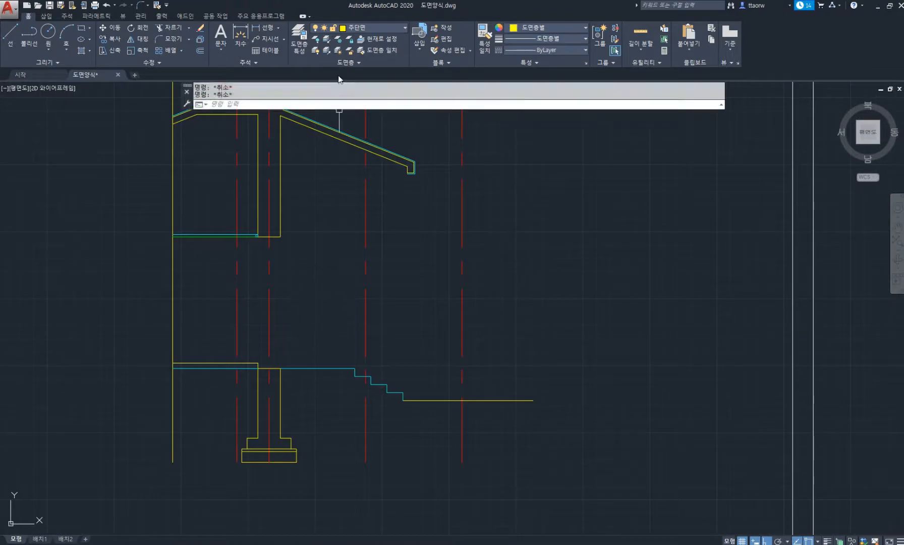
click(392, 39)
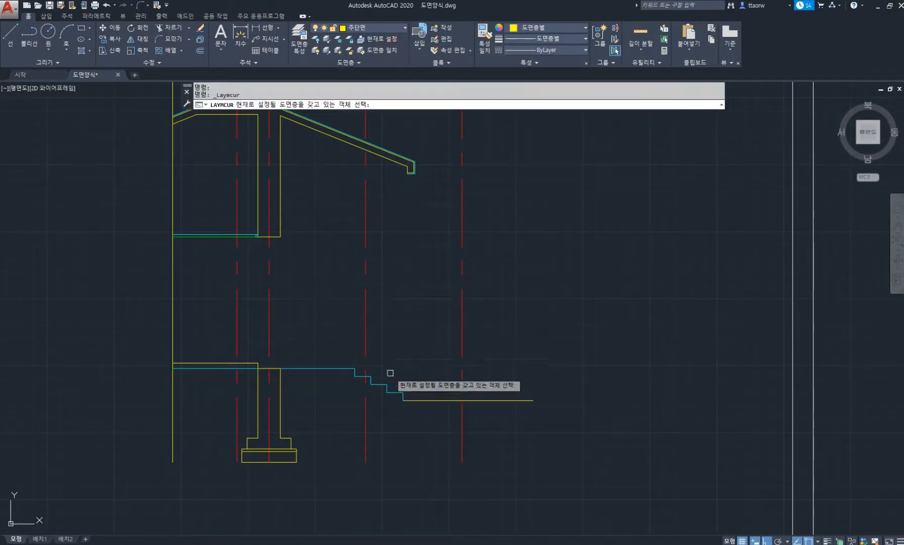
click(386, 385)
Step: Stretch the lower end of the lowest stair riser straight down below the ground line
scroll(401, 438, up, 3)
middle_drag(418, 352, 394, 332)
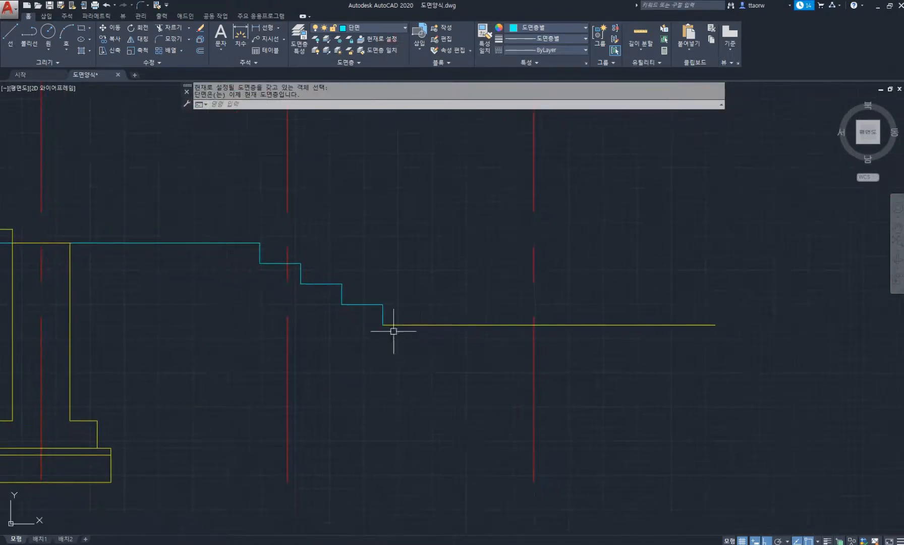
scroll(383, 322, up, 3)
click(432, 290)
click(358, 302)
click(383, 328)
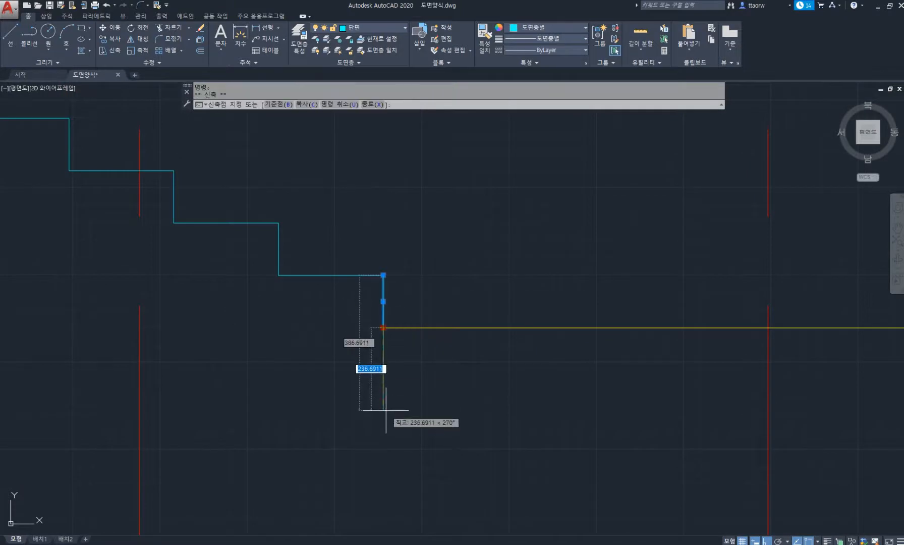
key(Return)
key(Escape)
key(Escape)
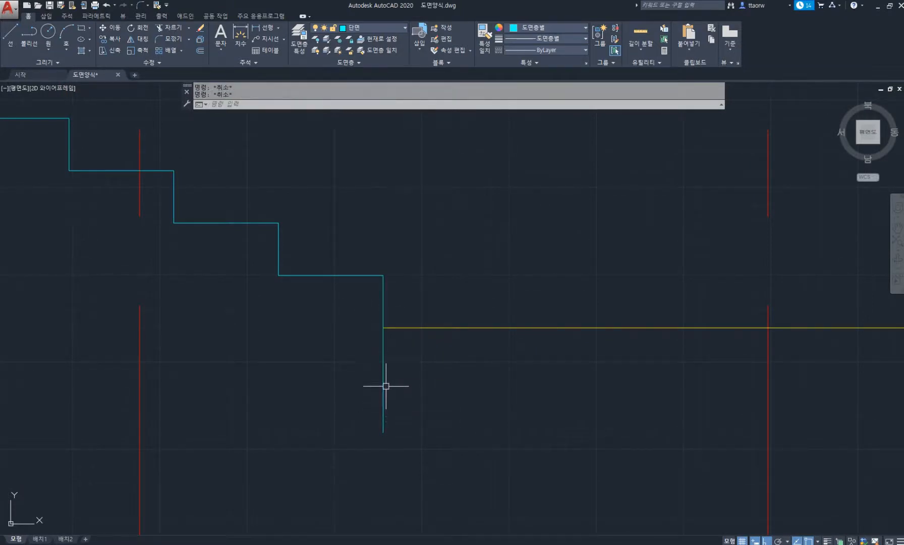
Step: Join the porch top line and all stair treads and risers into one polyline
scroll(384, 384, down, 2)
text(j)
key(Return)
click(470, 337)
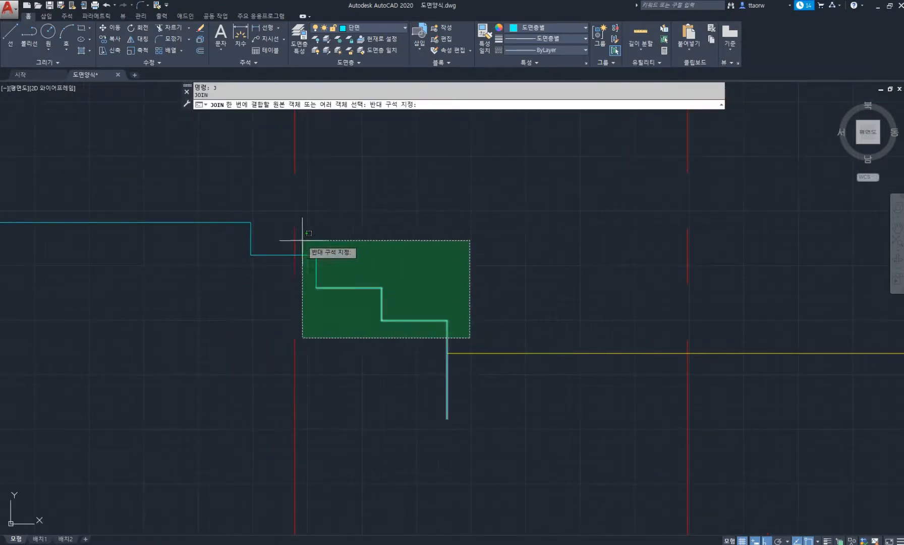
click(304, 241)
click(276, 277)
click(227, 215)
key(Return)
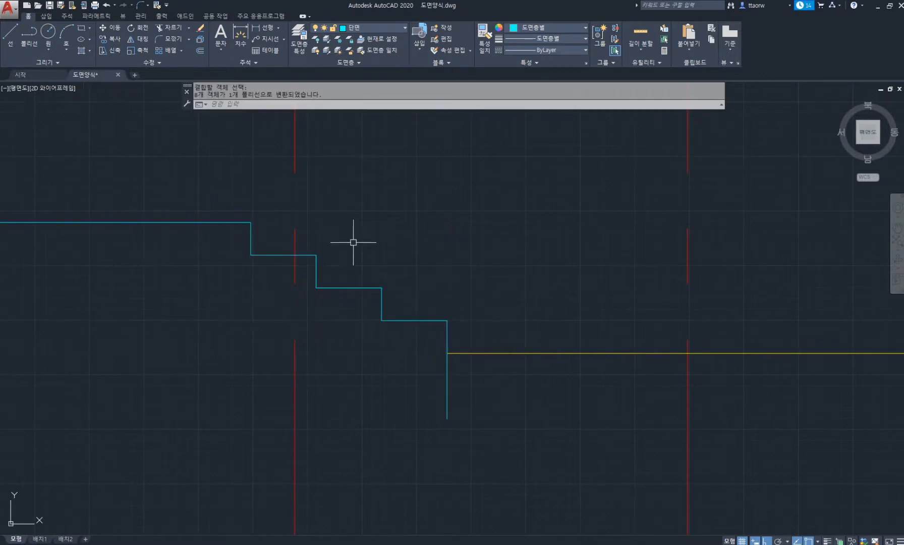
Step: Offset the joined porch and stair polyline 20 inward, below the treads
text(o)
key(Return)
key(Return)
click(238, 222)
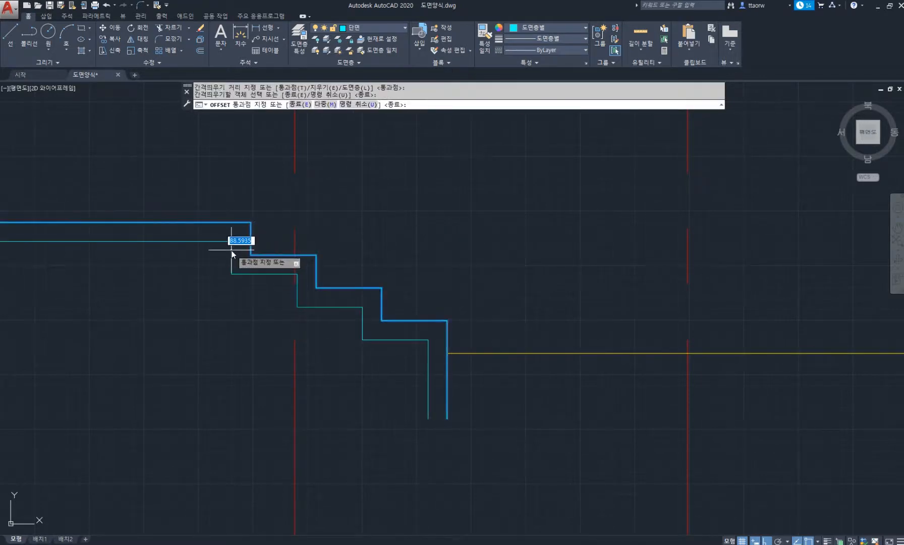
text(20)
key(Return)
key(Return)
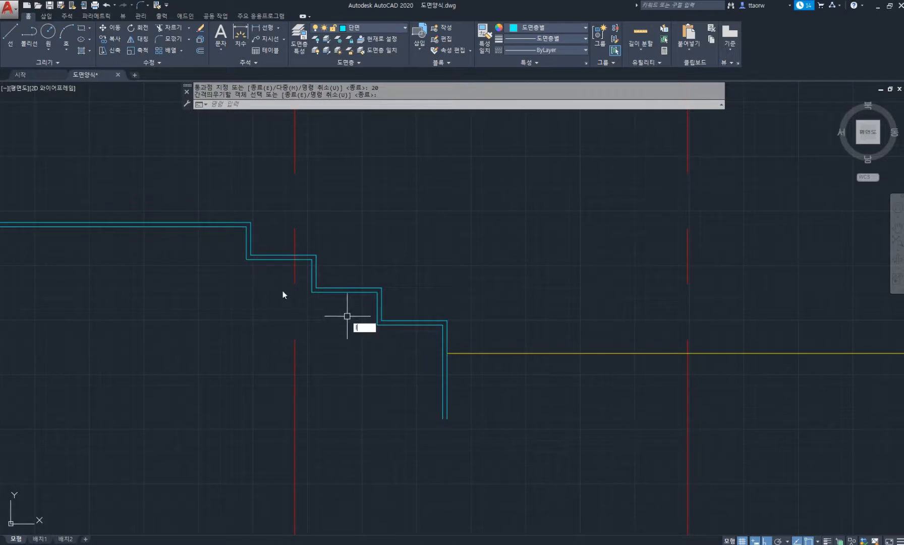
Step: Draw a sloped line along the inner stair corners, from under the porch edge to the inner corner of the lowest tread
text(l)
key(Return)
click(246, 260)
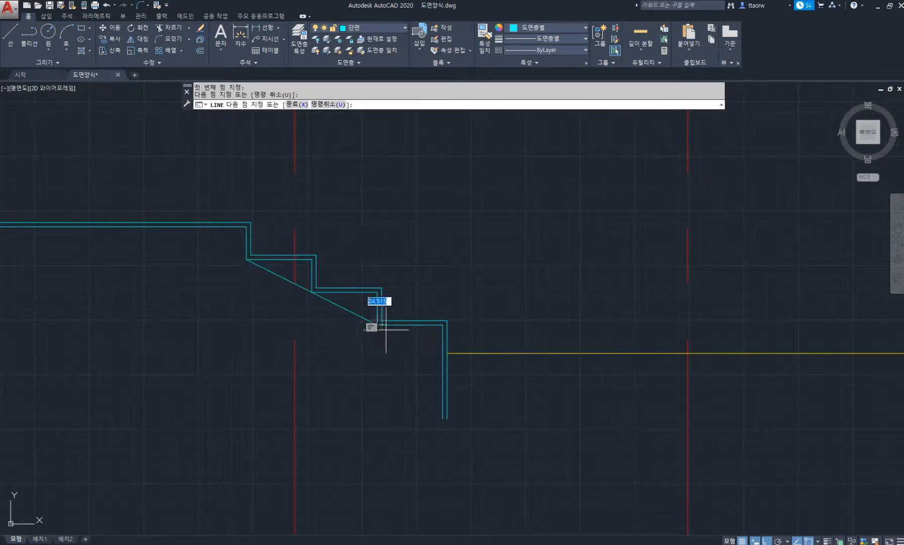
key(Return)
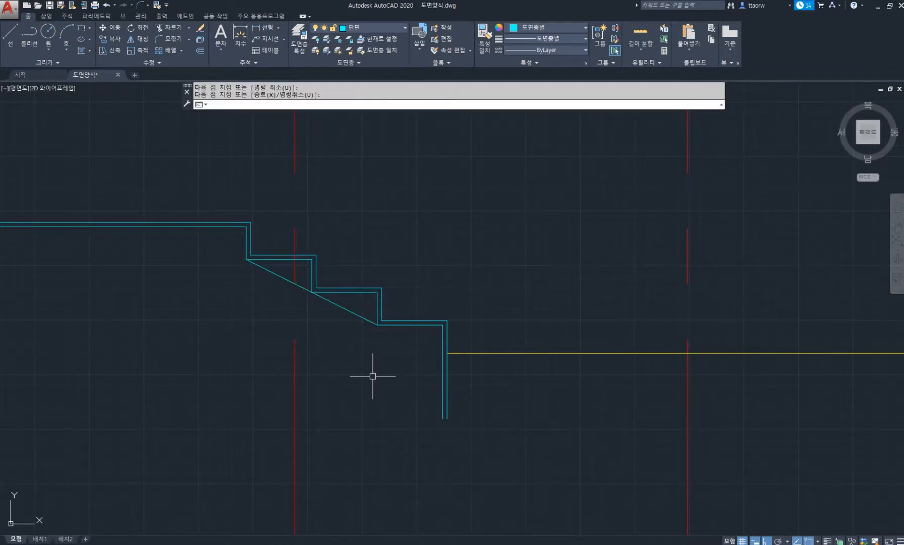
Step: Explode the inner stair outline into separate lines
text(x)
key(Return)
click(414, 362)
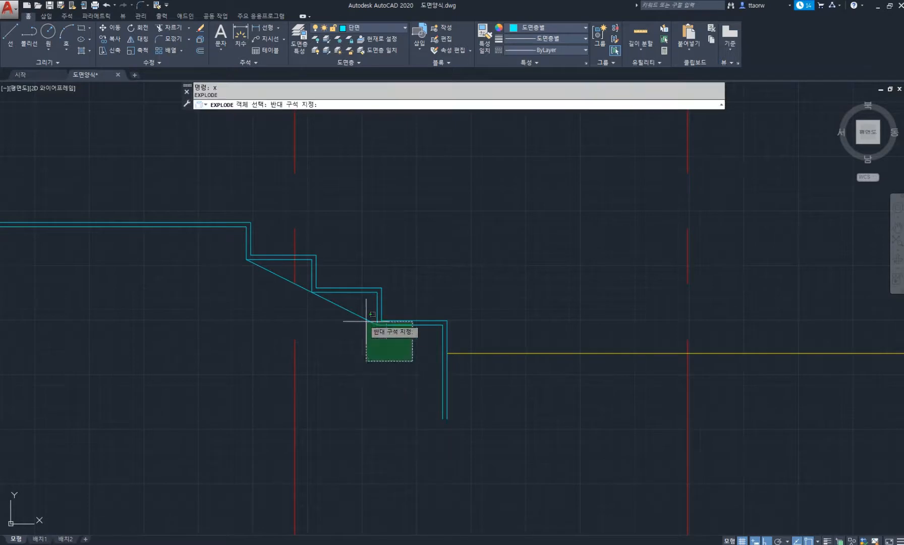
click(361, 294)
key(Return)
Step: Offset the sloped line, the inner line of the lowest riser and the porch's inner horizontal line 150 inward
middle_drag(419, 277, 466, 273)
text(o)
key(Return)
key(Return)
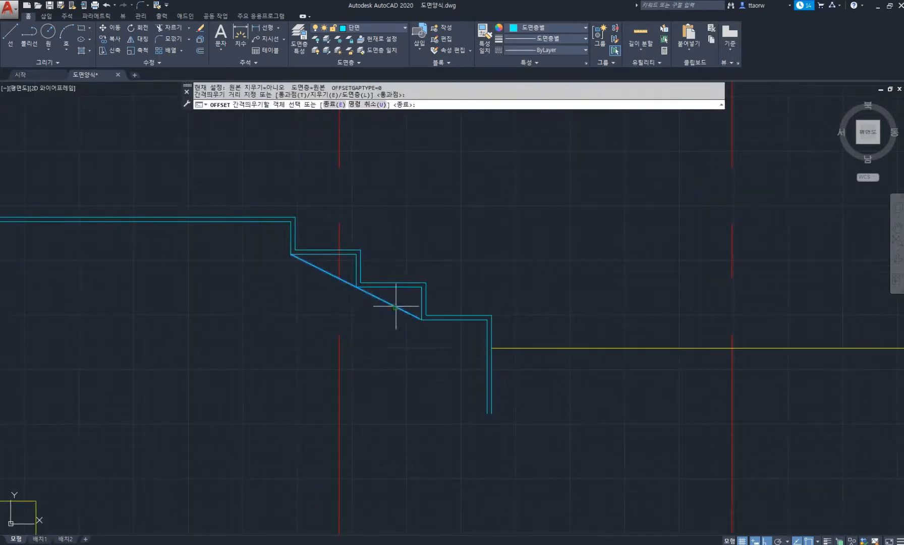
click(397, 306)
key(Return)
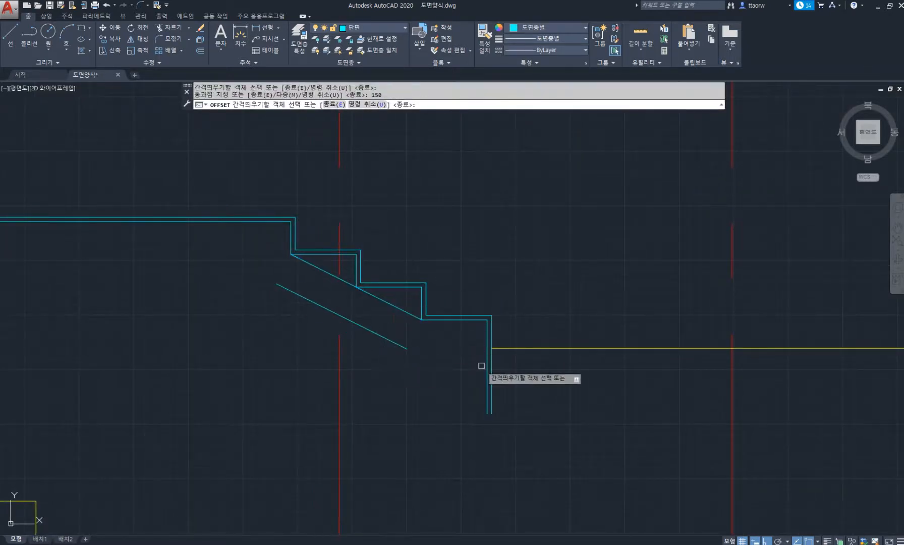
click(486, 368)
click(440, 378)
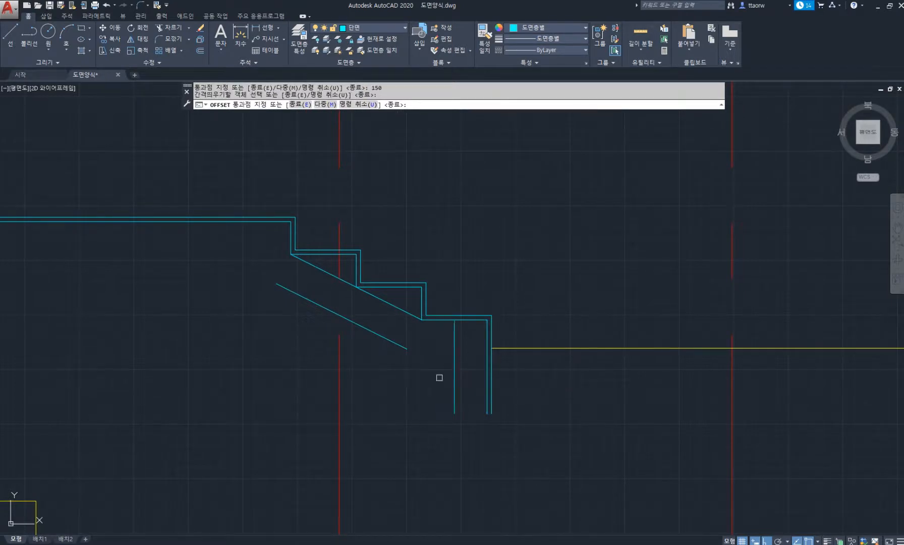
click(233, 221)
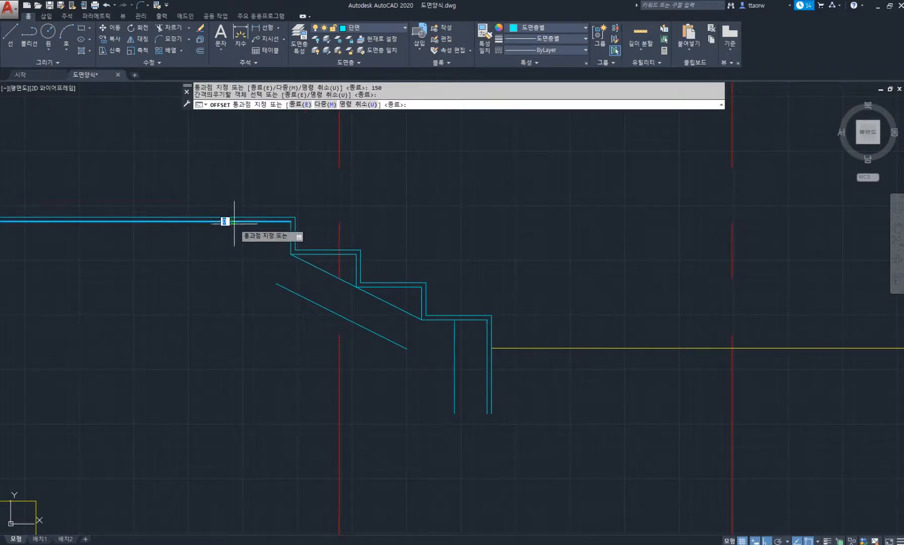
click(238, 293)
key(Return)
Step: Fillet the offset sloped line to the lower porch line and to the offset vertical line using the Multiple option
scroll(239, 293, down, 2)
middle_drag(242, 292, 312, 287)
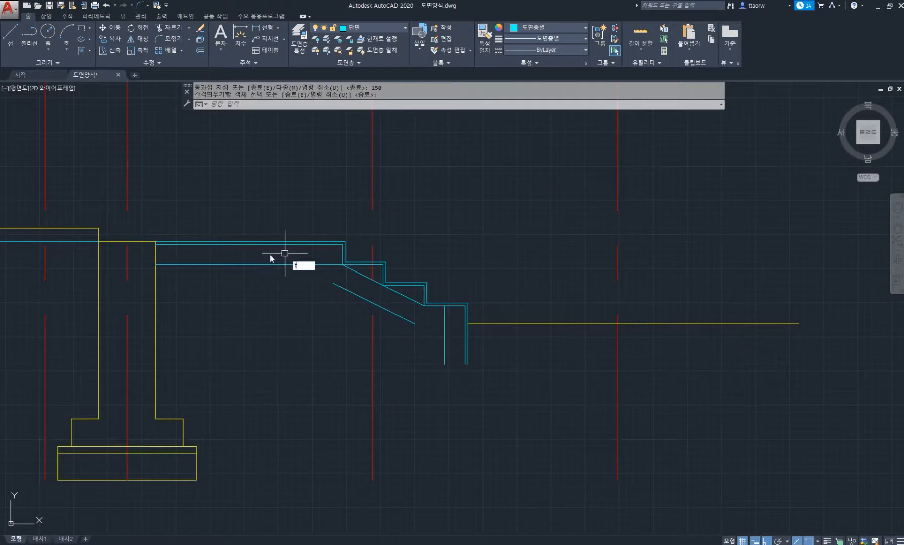
key(Return)
click(453, 104)
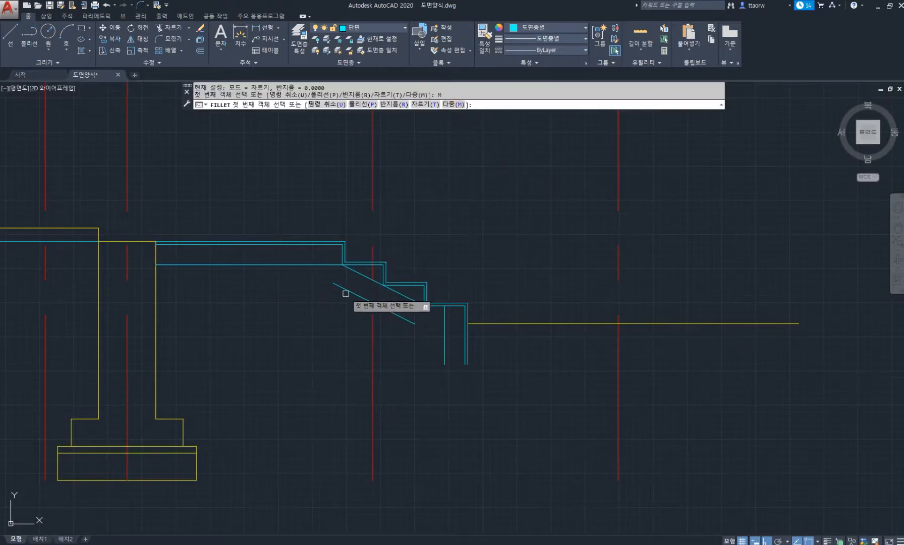
click(346, 293)
click(251, 265)
click(402, 316)
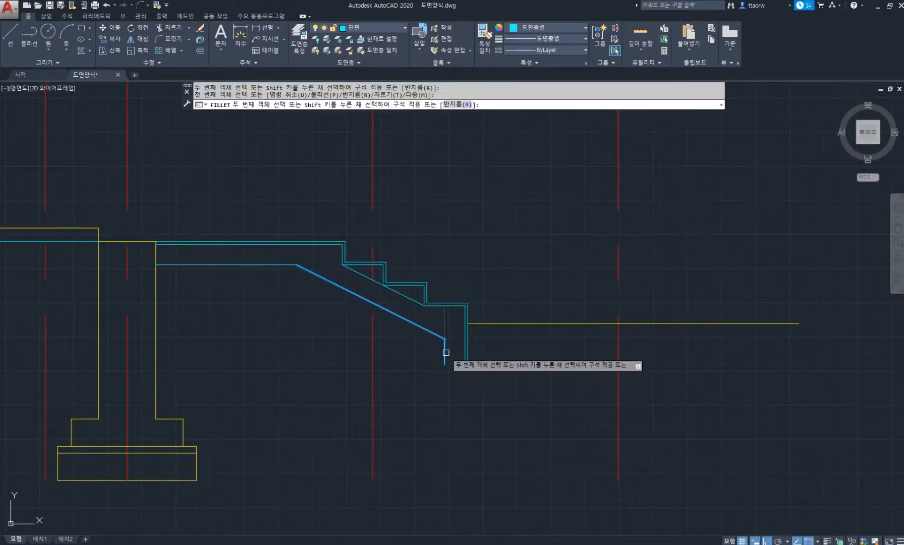
click(445, 351)
scroll(407, 299, up, 3)
key(Return)
Step: Delete the sloped helper line running through the inner stair corners
click(407, 297)
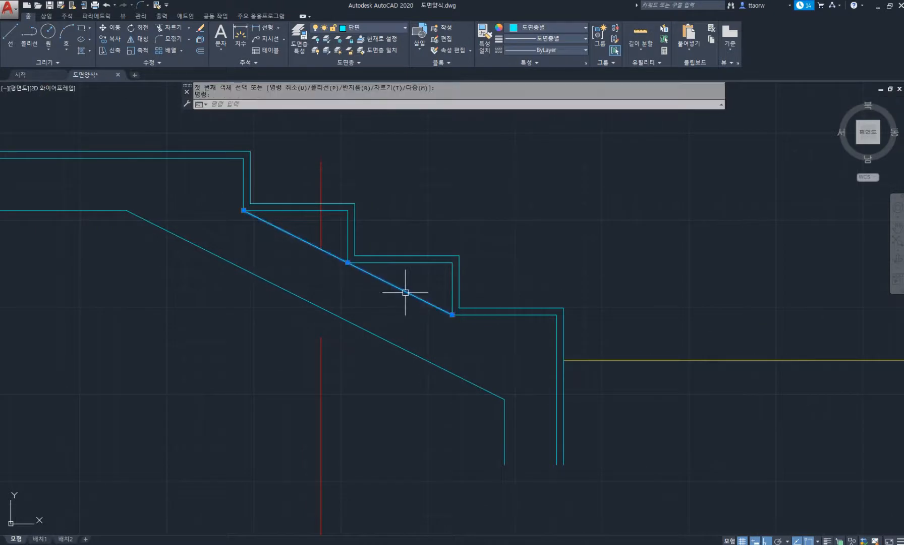
key(Delete)
scroll(404, 293, down, 4)
scroll(373, 298, up, 2)
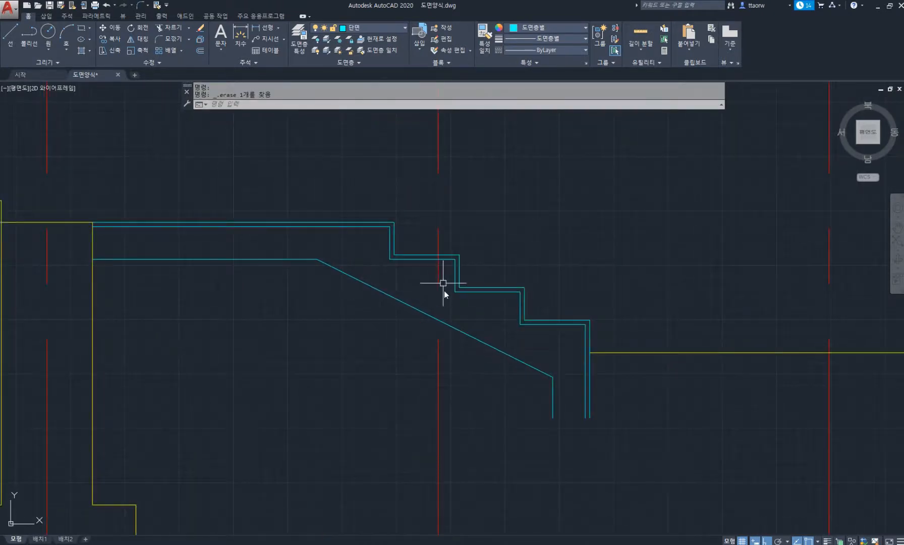
text(j)
key(Return)
key(Escape)
Step: Copy the right-hand lines of the wall footing base to the lower end of the inner vertical line under the lowest stair riser
scroll(462, 288, down, 3)
text(c)
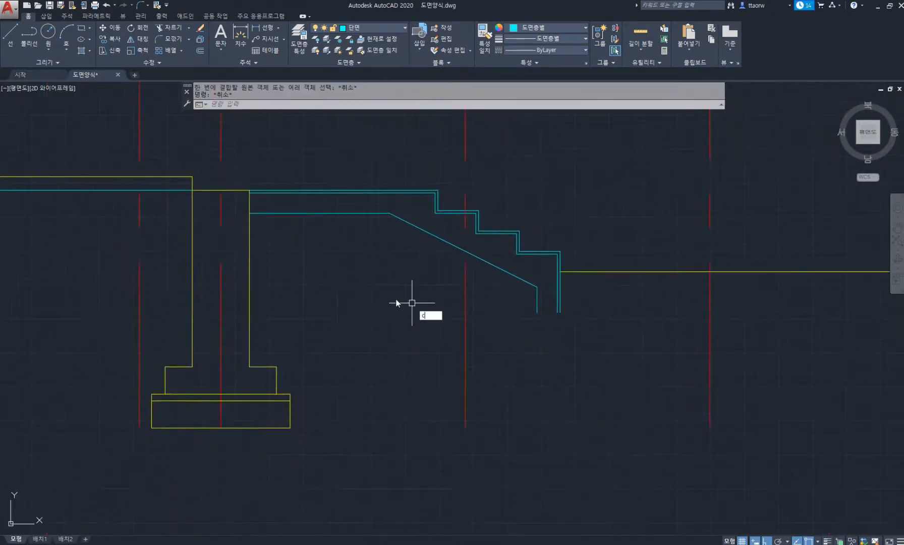
text(o)
key(Return)
scroll(303, 404, up, 2)
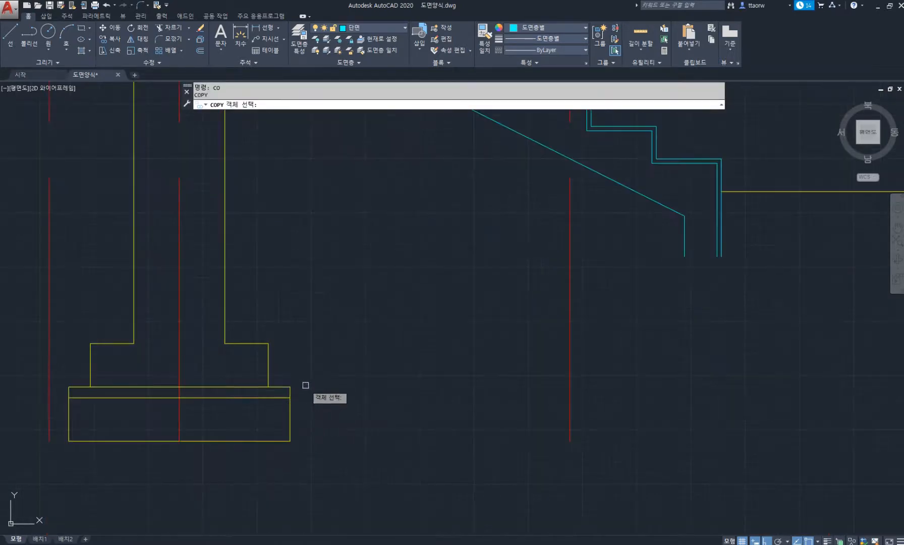
middle_drag(306, 385, 325, 328)
click(340, 305)
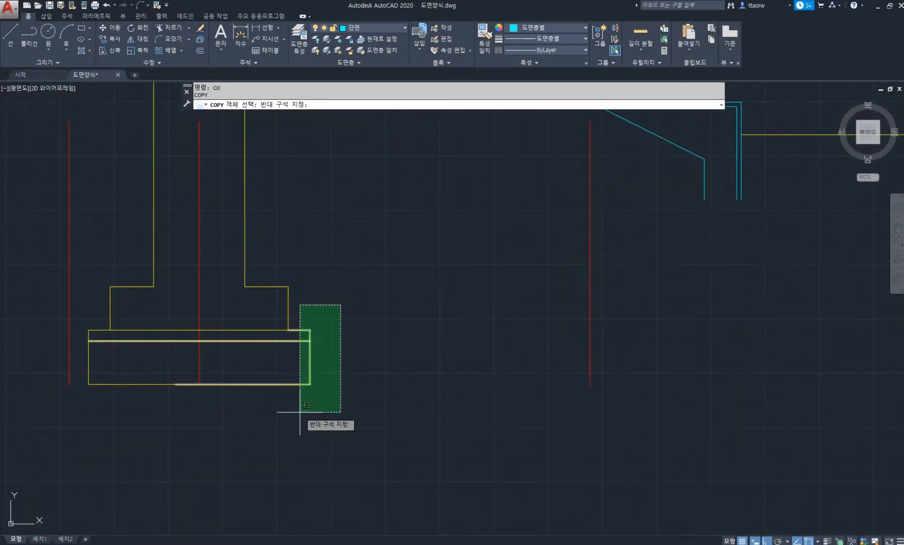
click(301, 411)
key(Return)
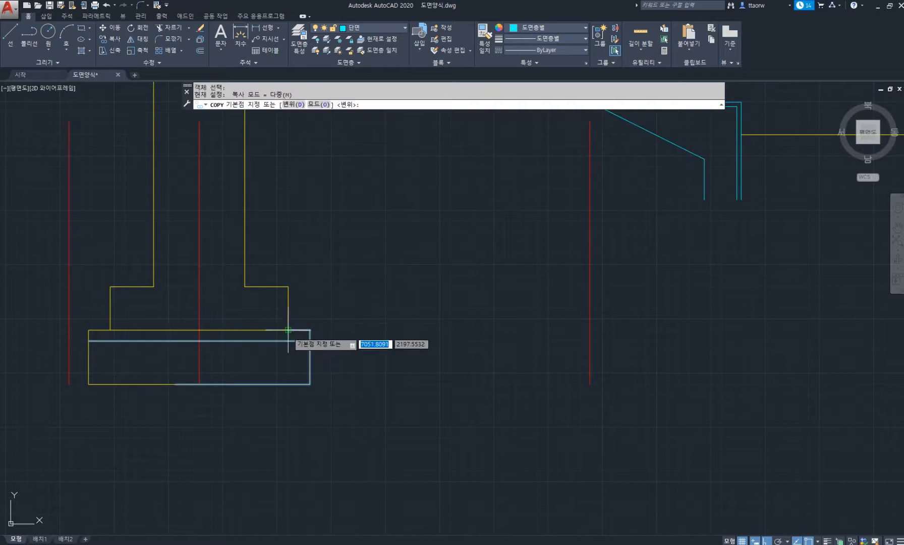
click(288, 330)
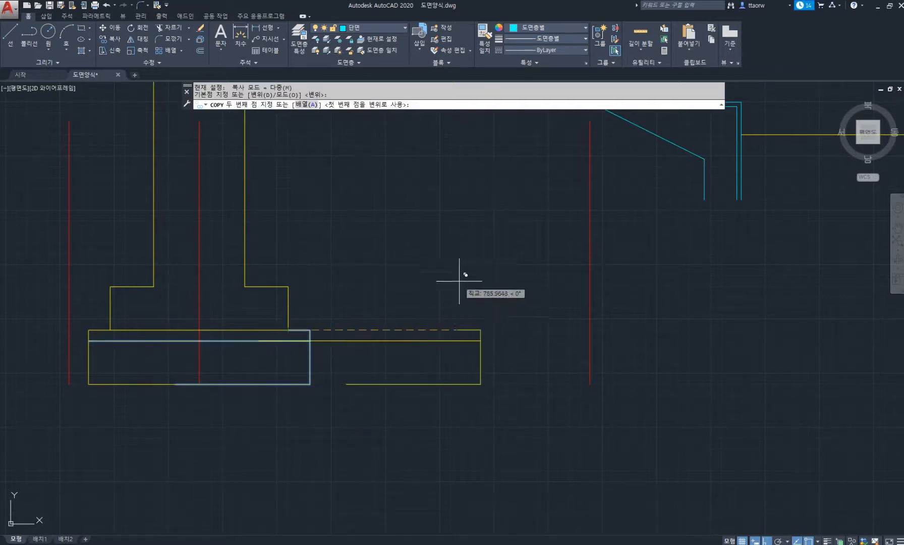
scroll(505, 278, down, 3)
scroll(479, 297, up, 6)
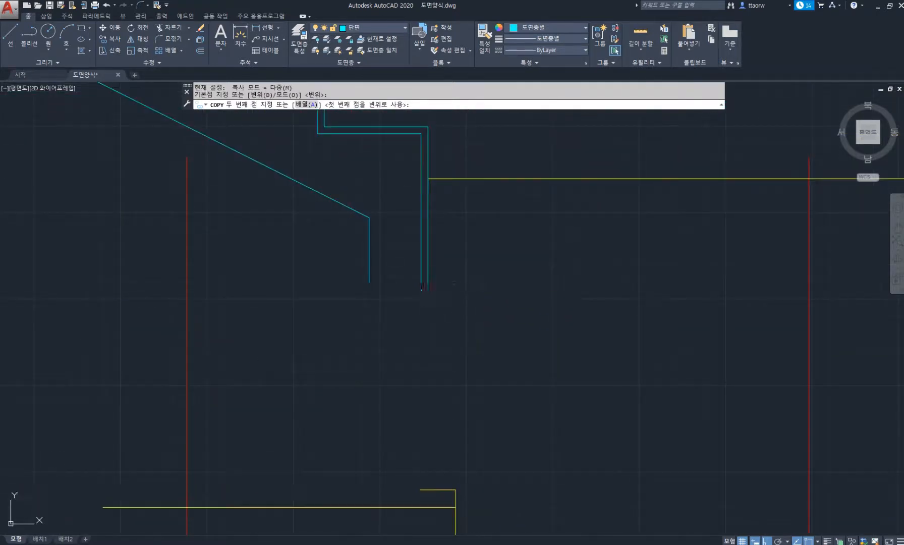
click(510, 276)
key(Return)
Step: Draw the stair footing's top line to the offset vertical and 100 beyond it, then down to the footing's bottom line
scroll(415, 273, up, 2)
text(l)
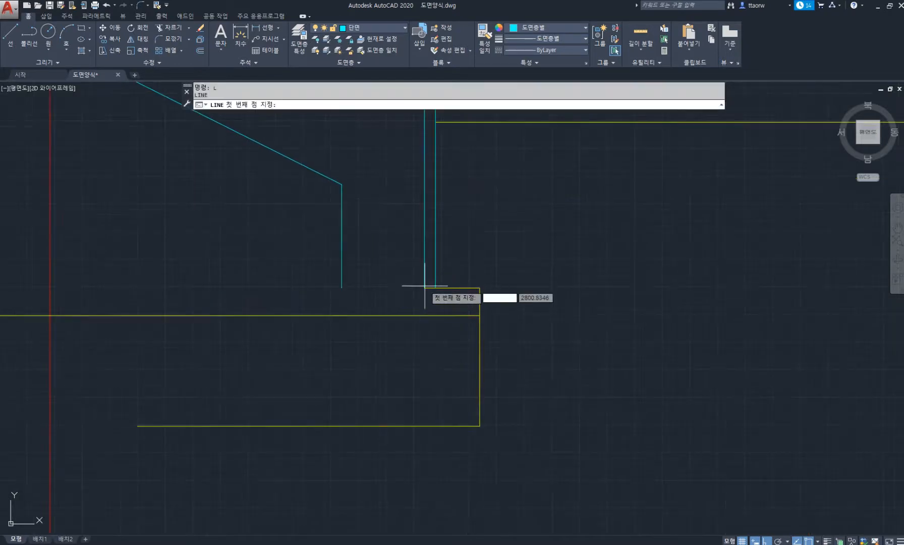
key(Return)
click(425, 288)
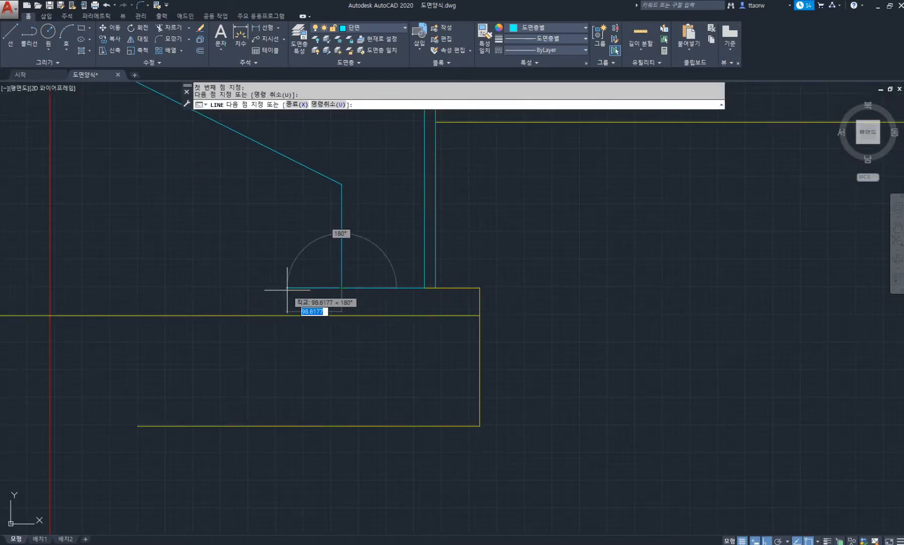
text(100)
key(Return)
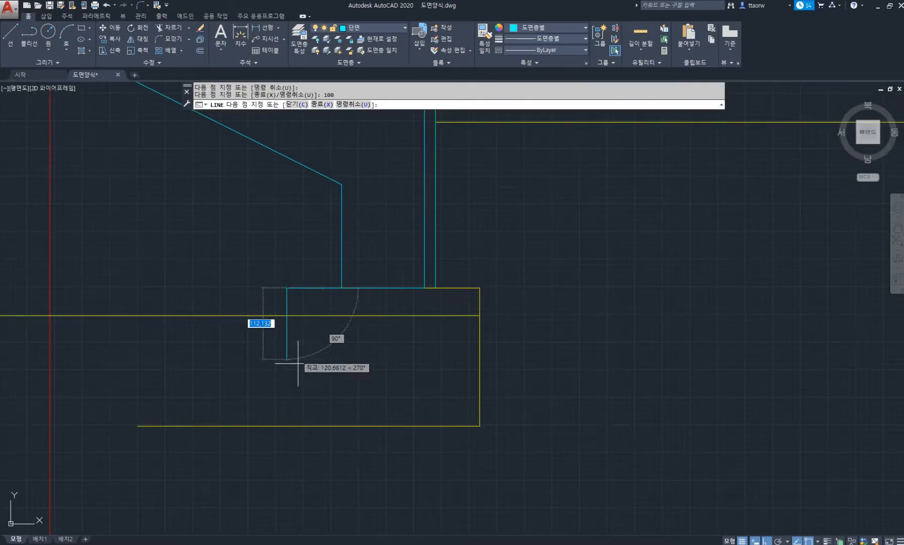
click(286, 426)
key(Return)
Step: Trim the copied footing lines that extend past the stair footing's new left edge
text(tr)
key(Return)
click(318, 354)
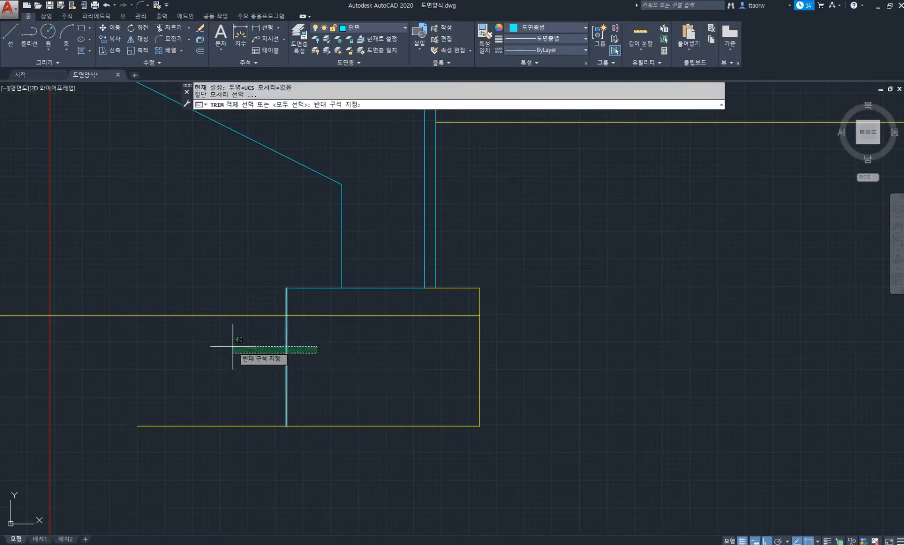
click(211, 348)
key(Return)
drag(259, 262, 218, 434)
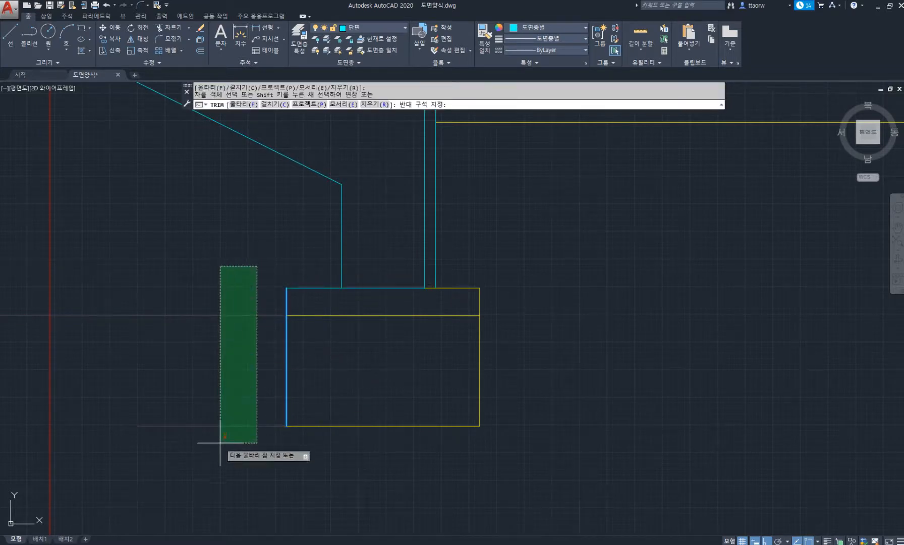
scroll(230, 424, down, 4)
key(Return)
Step: Match the properties of the stair footing's yellow lines to its cyan top line on the 단면 layer
middle_drag(288, 373, 317, 367)
scroll(317, 367, up, 2)
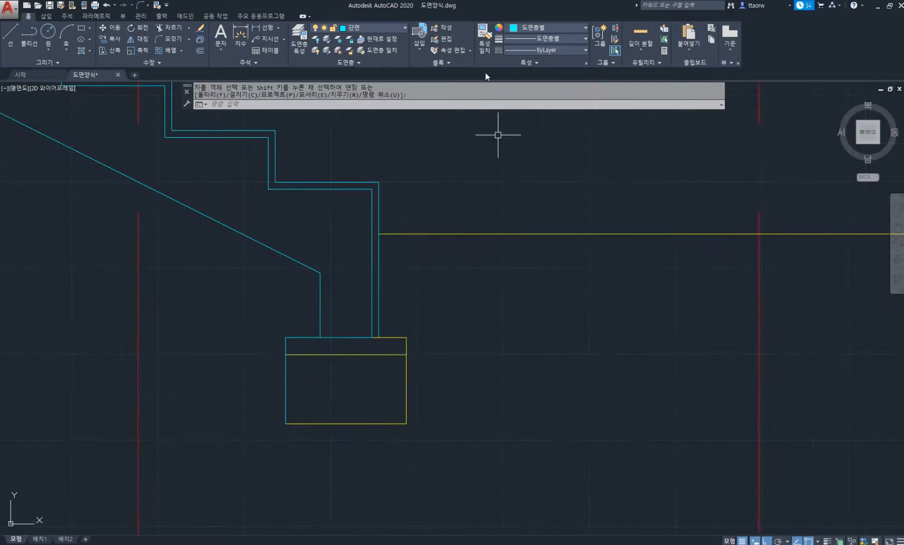
click(343, 335)
click(232, 302)
click(484, 475)
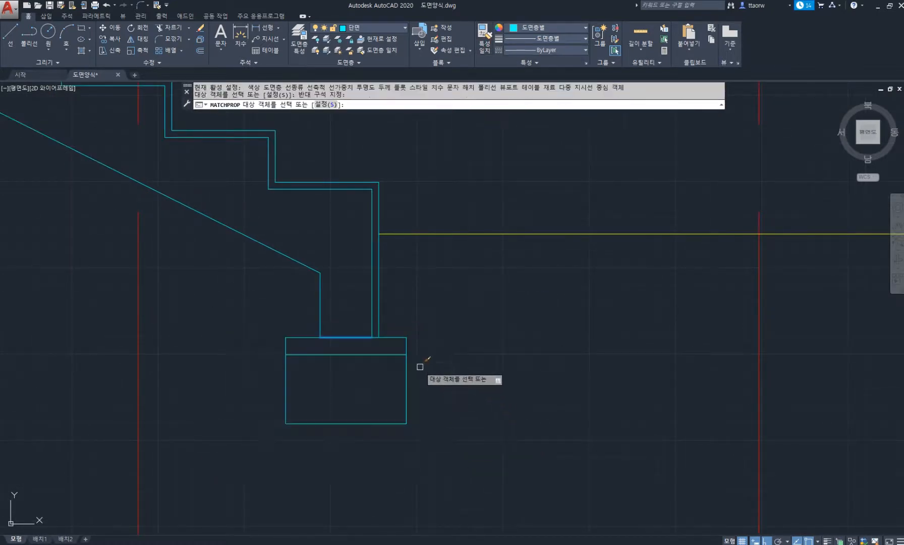
scroll(420, 367, down, 2)
key(space)
scroll(278, 320, down, 1)
scroll(278, 320, down, 1)
middle_drag(271, 323, 428, 325)
scroll(302, 296, up, 1)
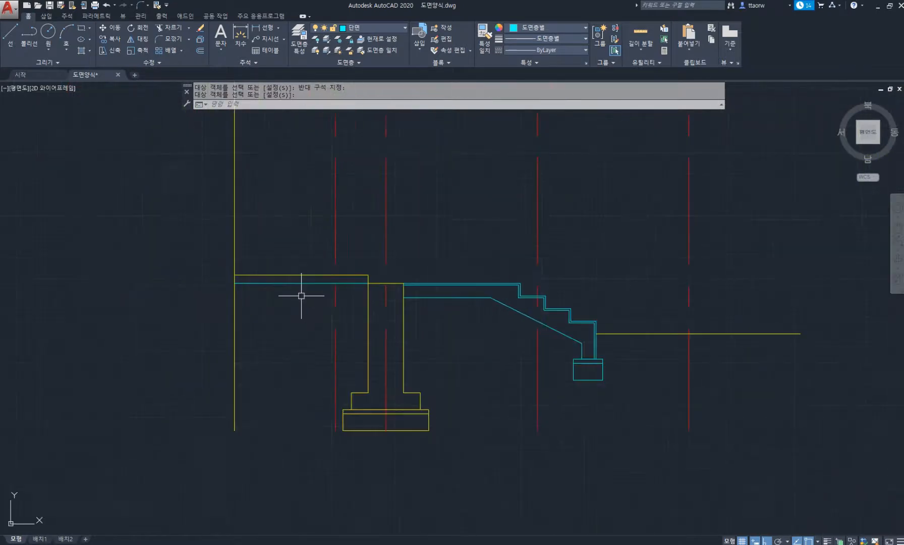
Step: Offset the cyan floor line beside the wall and the wall's yellow top line 20 downward
scroll(301, 296, up, 1)
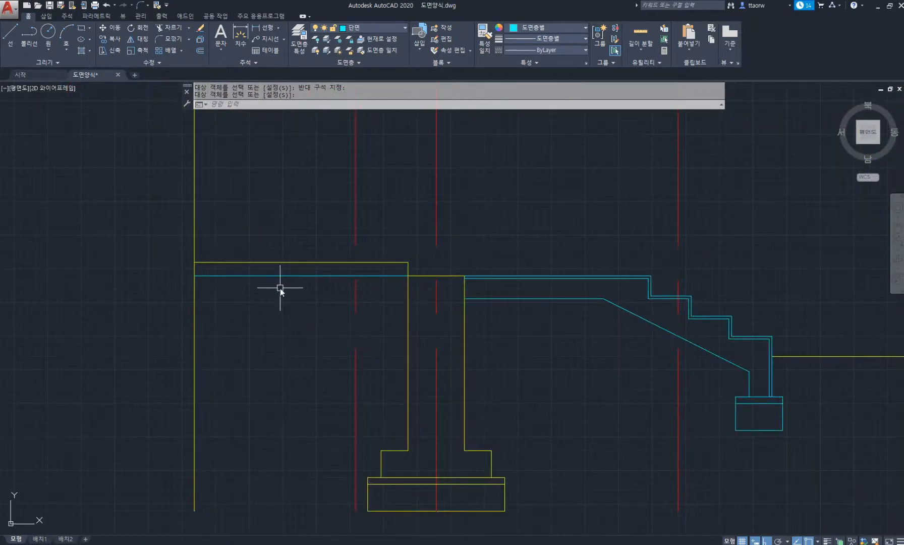
text(o)
key(space)
key(space)
click(299, 275)
text(2)
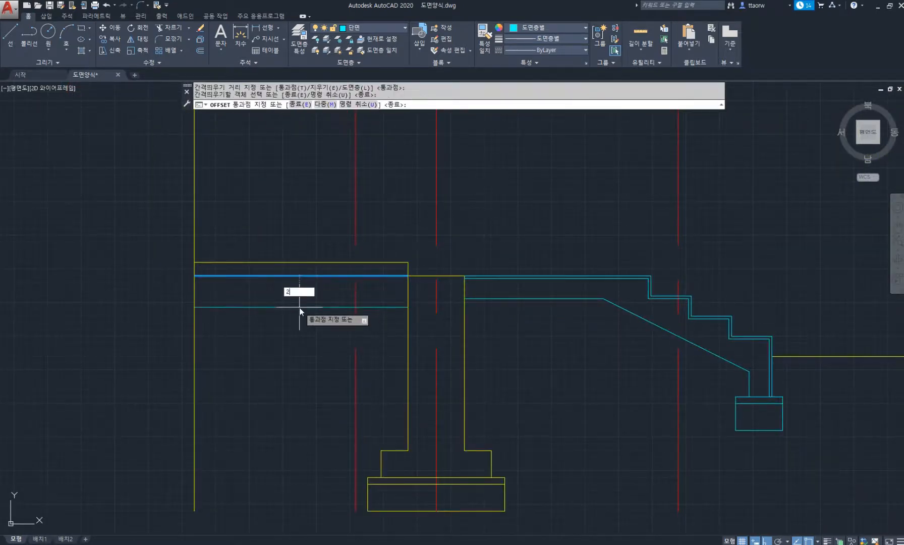
text(0)
key(space)
scroll(418, 275, up, 3)
click(430, 274)
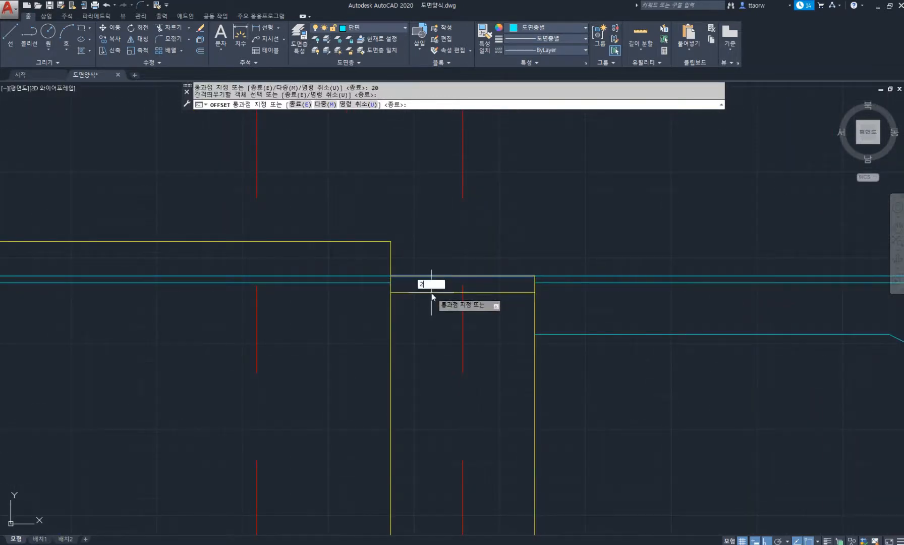
text(20)
key(space)
Step: Offset the lower floor line downward three times in succession, by 150, 50 and 200, to form the layers beneath it
middle_drag(309, 293, 410, 254)
click(410, 256)
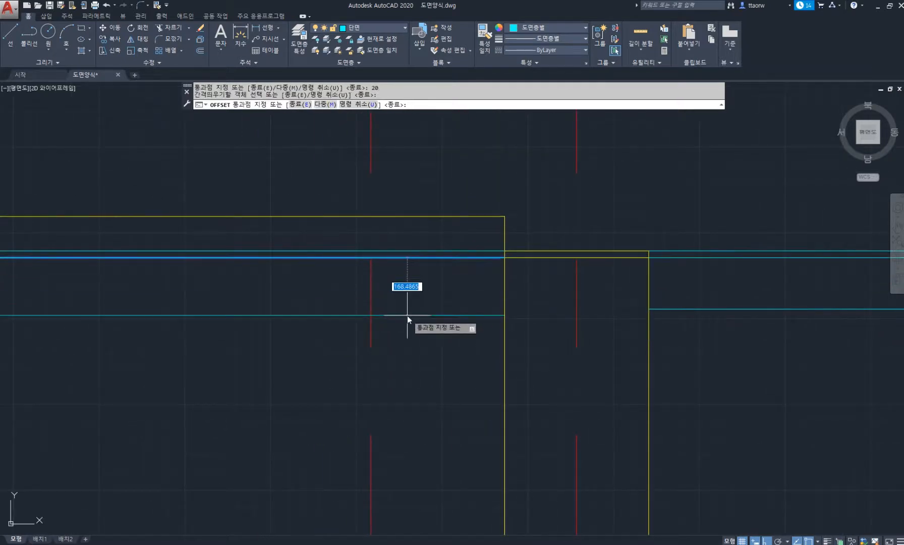
text(150)
key(space)
click(415, 309)
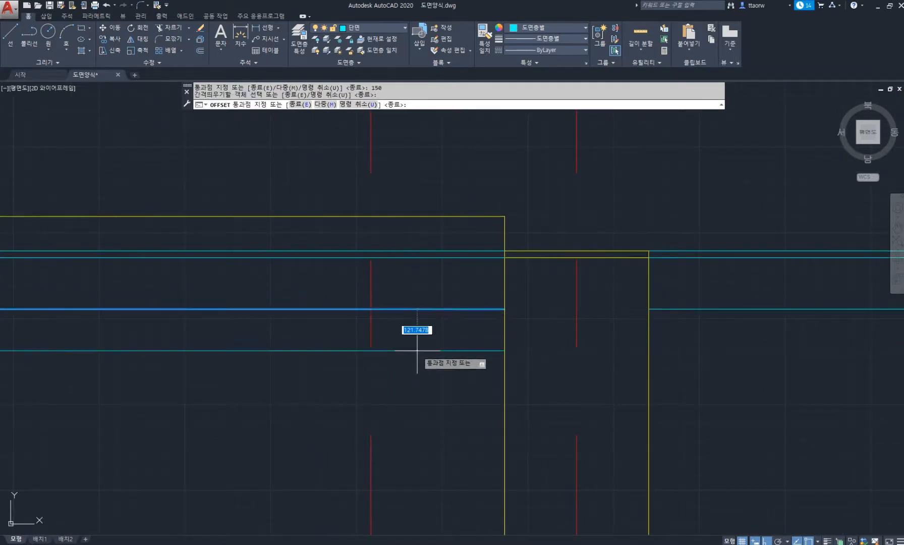
text(0)
key(space)
click(417, 327)
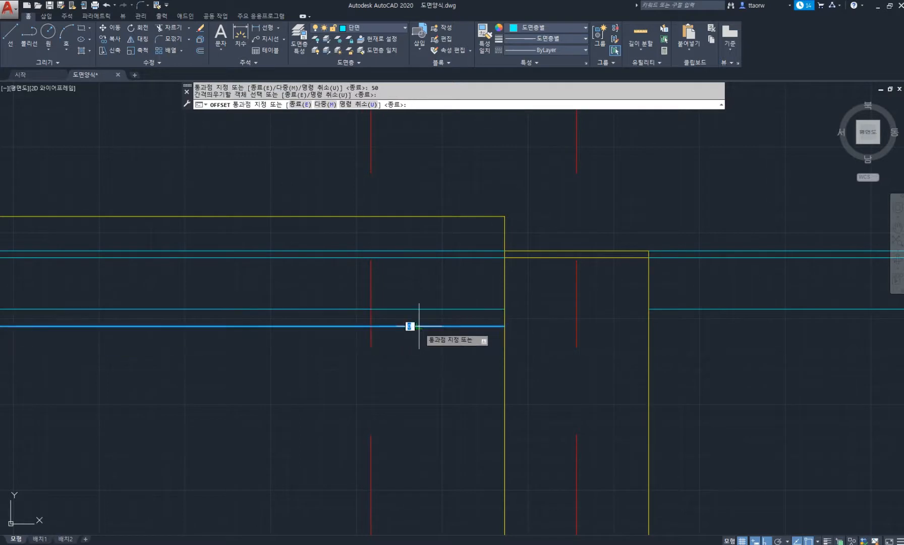
text(200)
key(space)
scroll(384, 367, down, 3)
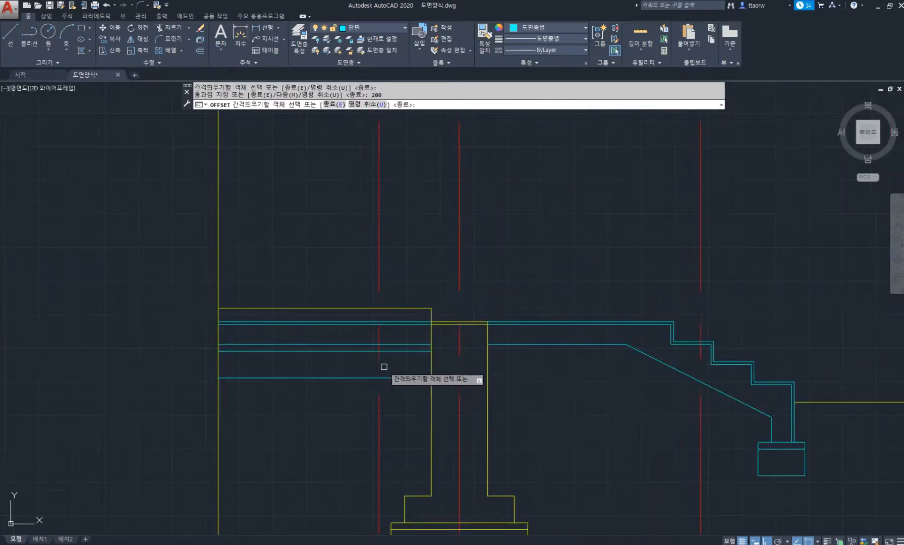
middle_drag(477, 368, 363, 333)
scroll(301, 292, up, 4)
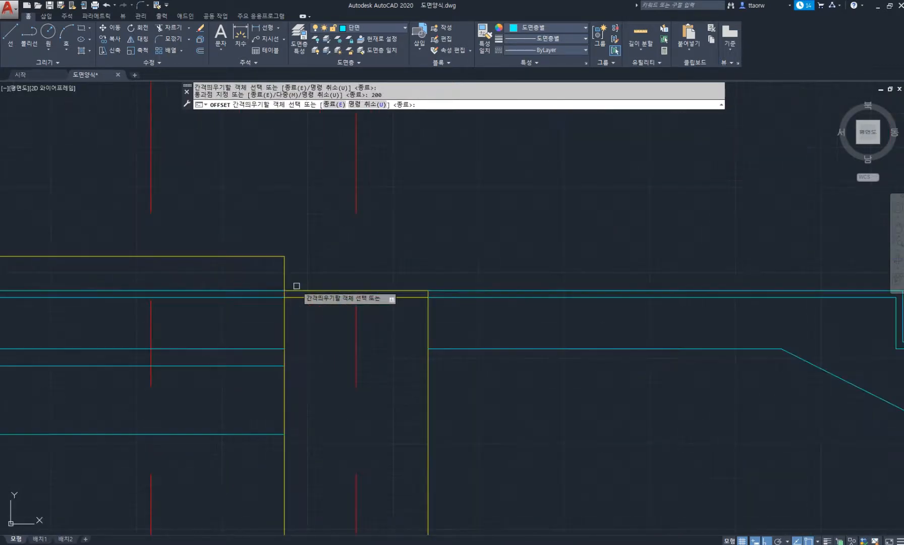
key(space)
Step: Trim both wall side lines between the wall's top line and its 20 offset
scroll(372, 299, up, 4)
text(tr)
key(space)
click(525, 281)
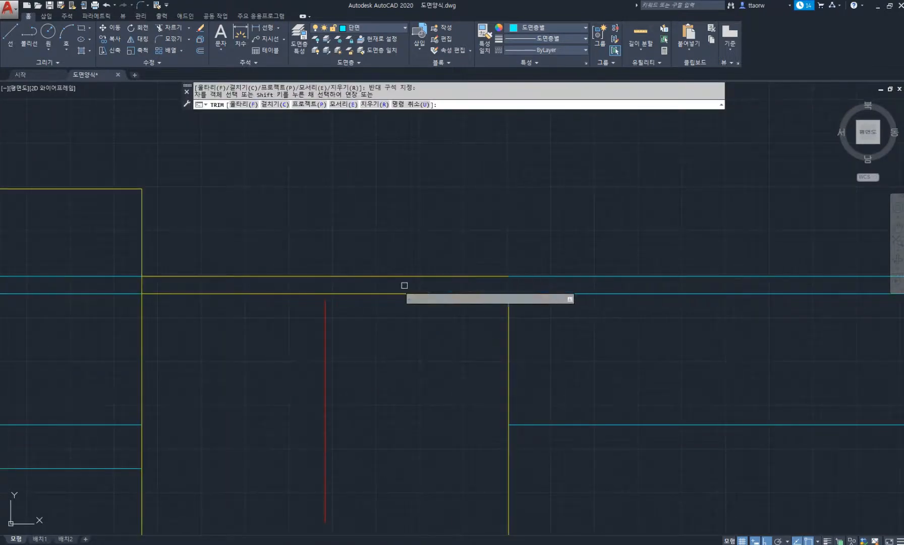
click(193, 282)
key(space)
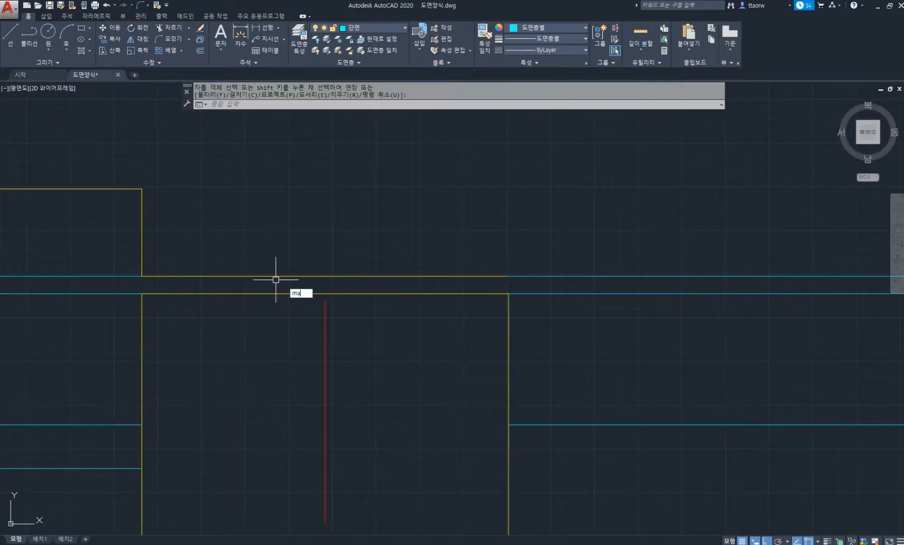
Step: Match the upper yellow line across the wall top to the cyan porch top line
text(ma)
key(space)
click(537, 278)
click(456, 278)
key(space)
scroll(249, 303, down, 5)
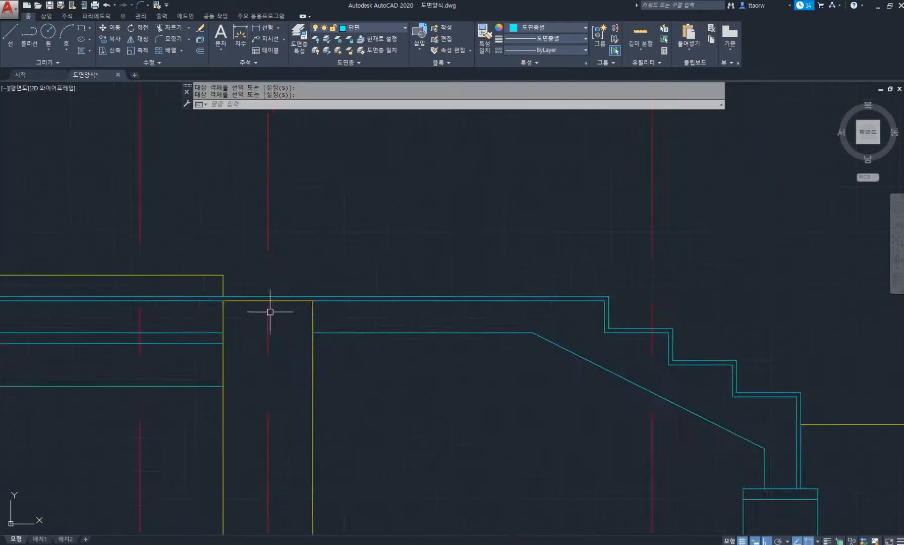
Step: Draw the ground line from the lowest stair riser to the wall, then two crossing diagonals beneath the porch slab and stair slope
scroll(343, 359, down, 3)
scroll(335, 333, up, 2)
middle_drag(347, 328, 448, 330)
text(l)
key(space)
click(637, 333)
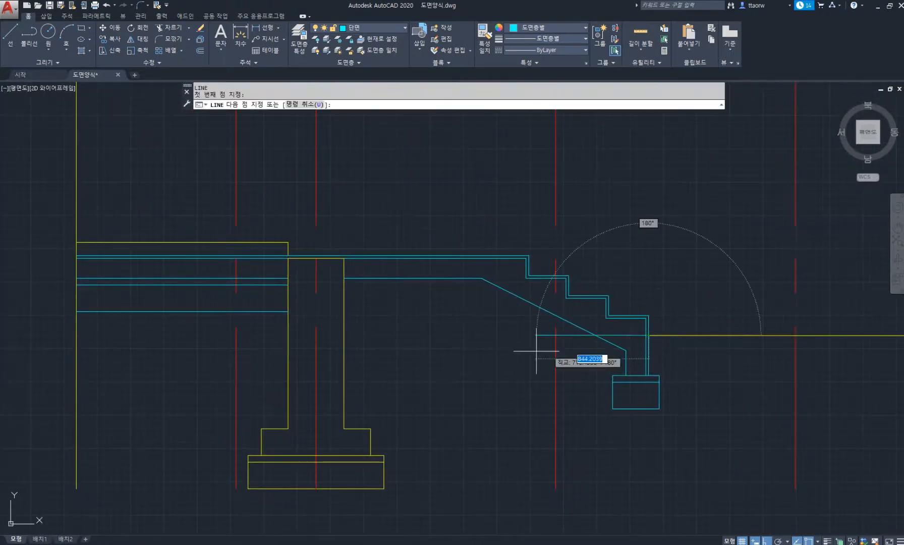
click(345, 335)
click(481, 278)
key(space)
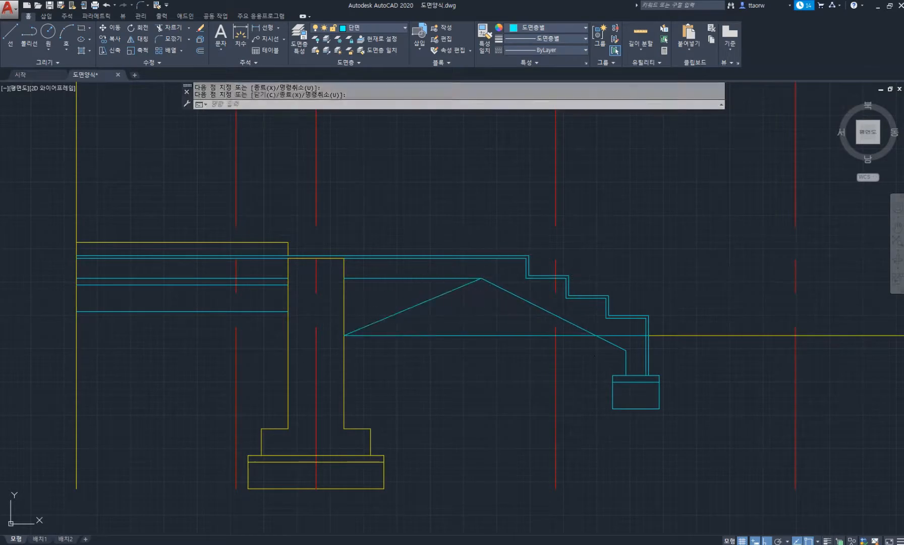
key(space)
click(625, 349)
click(344, 278)
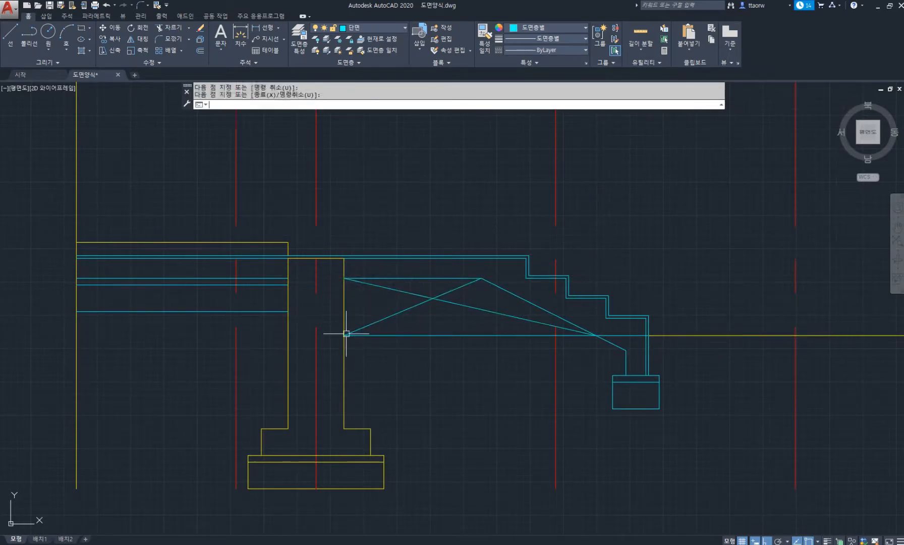
Step: Extend the ground level with a line through the wall to the section's edge and draw crossing diagonals between it and the lowest floor layer line
key(space)
click(345, 335)
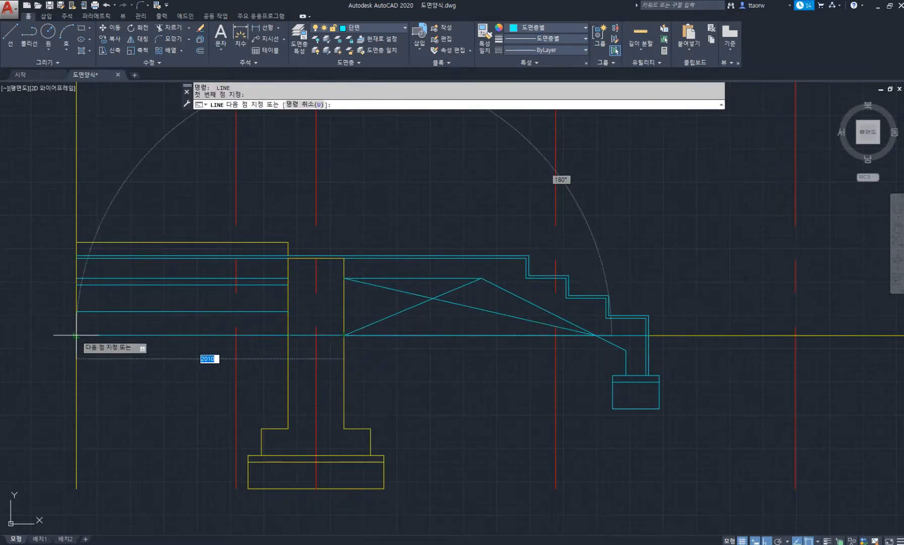
click(76, 335)
click(288, 311)
key(space)
key(space)
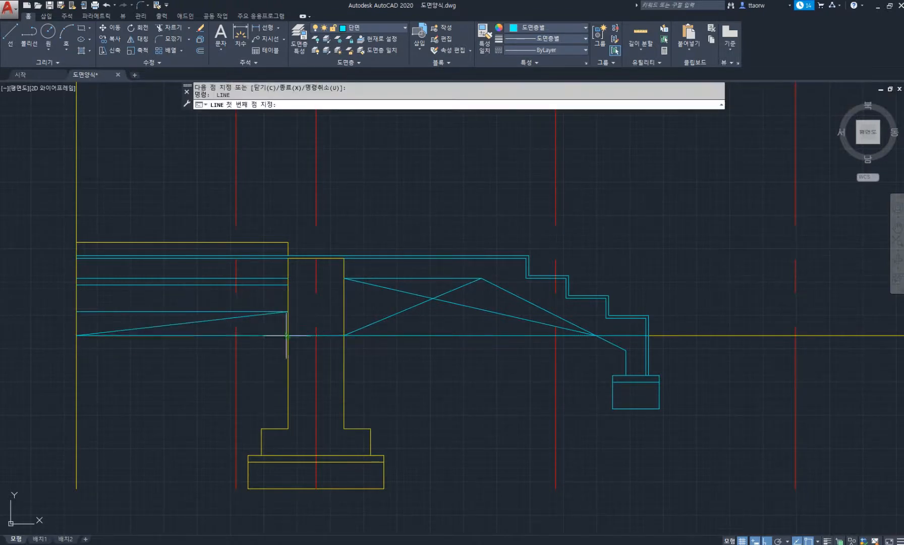
click(287, 335)
click(76, 312)
key(space)
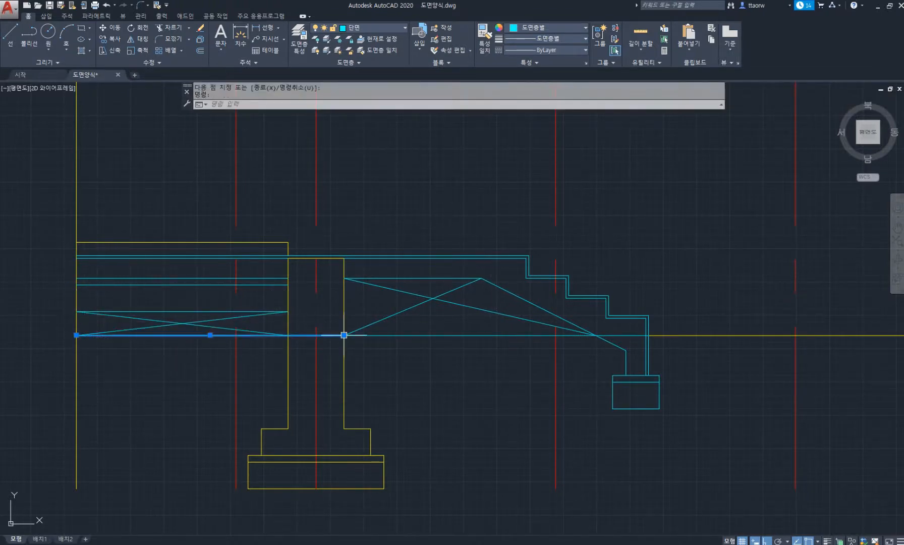
Step: Shorten the ground line below the floor to the wall's near face and the one below the stairs to the stair slope's underside
click(344, 335)
click(288, 335)
scroll(636, 346, up, 2)
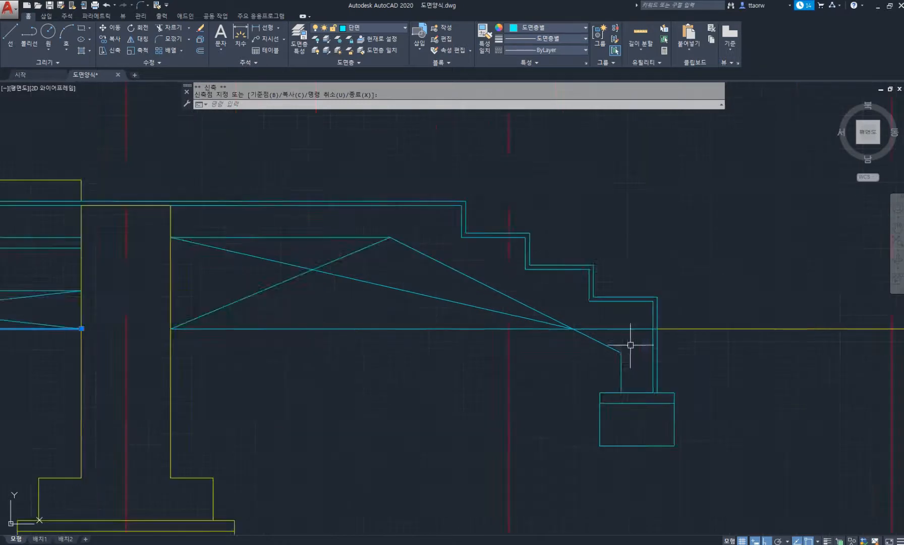
scroll(630, 344, up, 2)
click(608, 311)
click(601, 325)
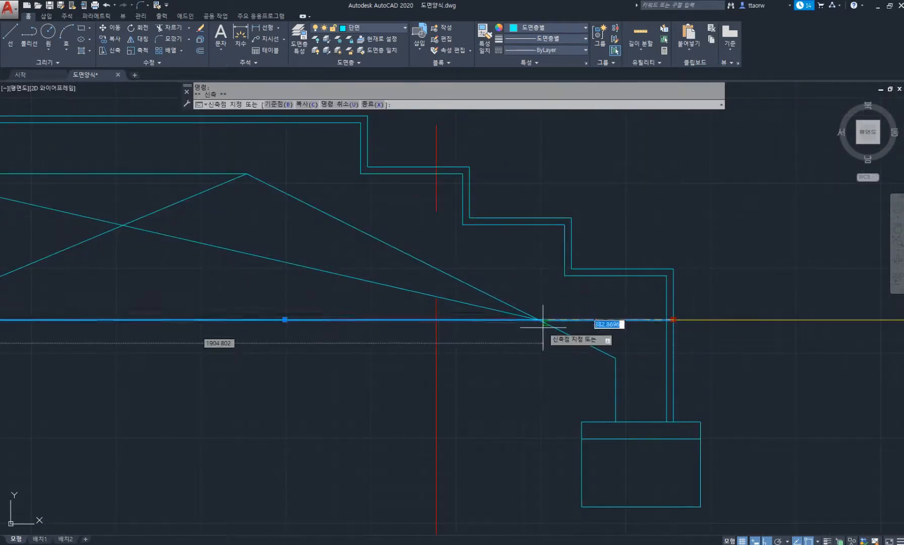
key(Escape)
key(Escape)
scroll(412, 337, down, 5)
middle_drag(324, 317, 422, 326)
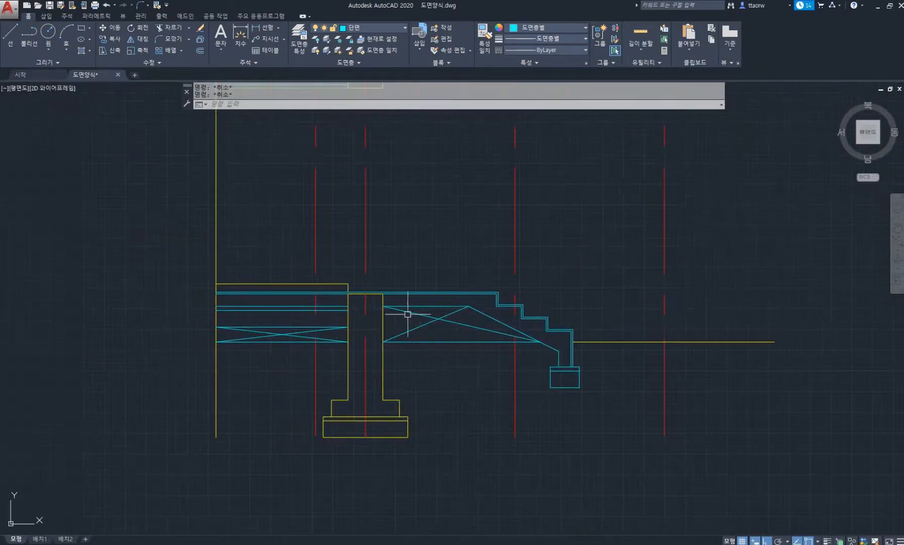
Step: Move the six ground and diagonal lines below the floor and porch to the 중심 layer with linetype scale 0.4
click(586, 63)
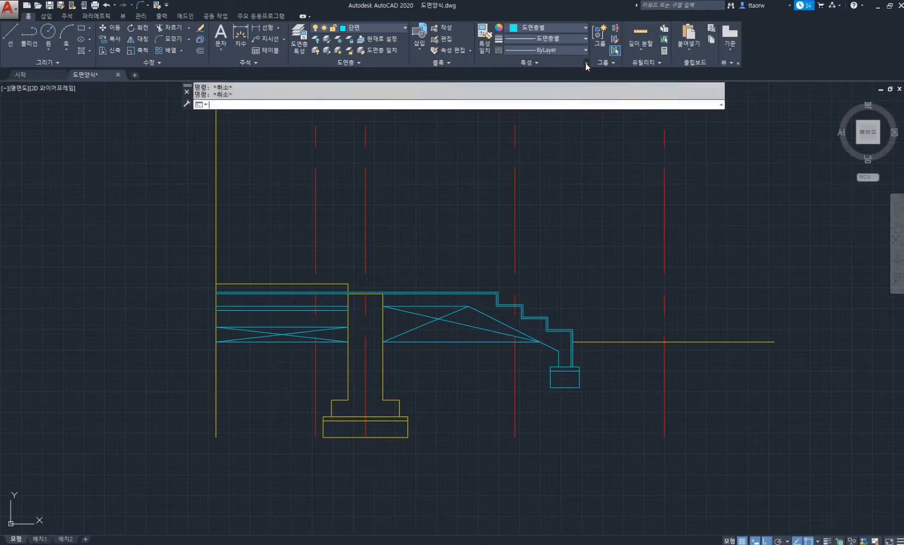
middle_drag(450, 230, 486, 216)
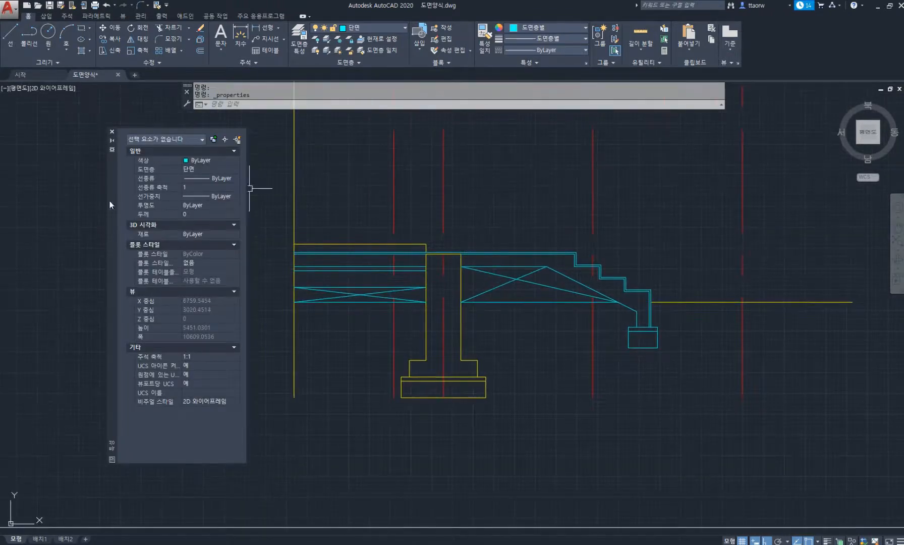
scroll(374, 283, up, 2)
click(365, 333)
click(345, 305)
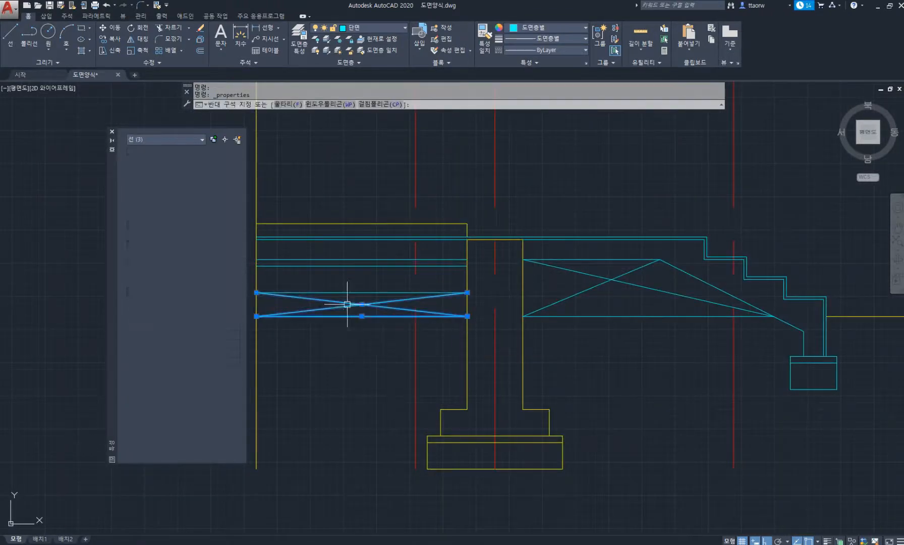
click(671, 346)
click(599, 273)
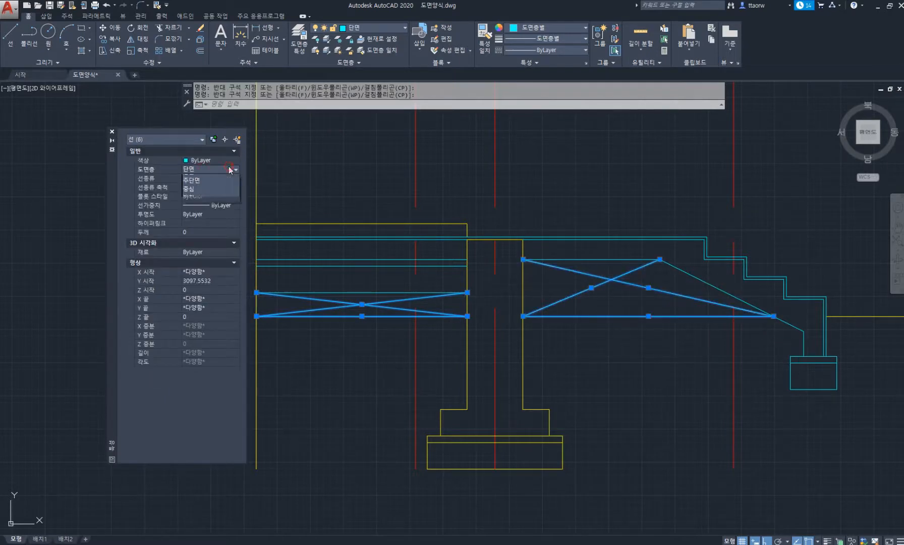
click(217, 218)
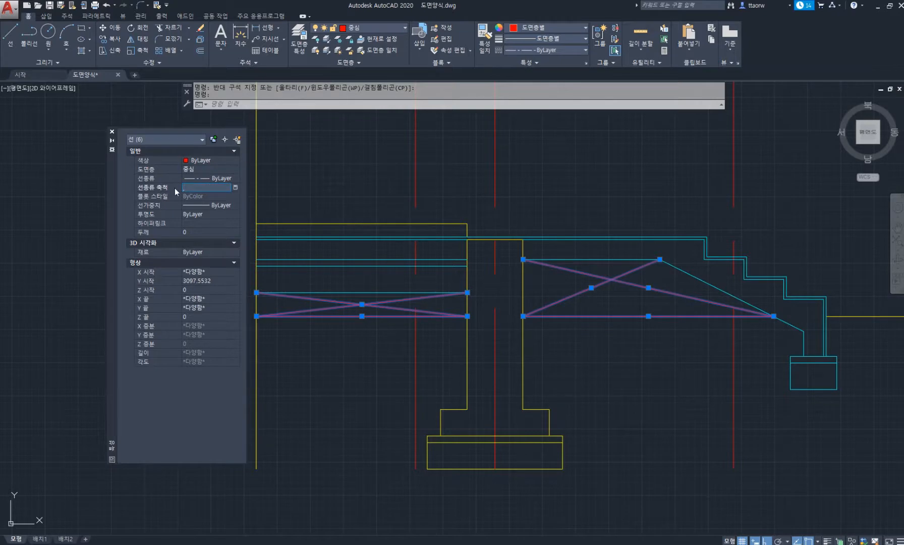
key(Return)
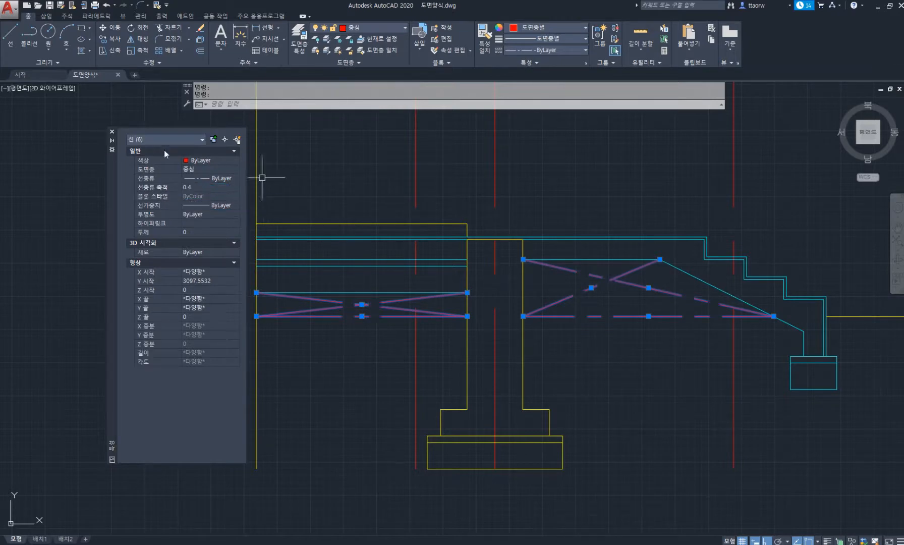
click(112, 132)
key(Escape)
key(Escape)
Step: Delete the red circle above the roof ridge
scroll(232, 210, down, 6)
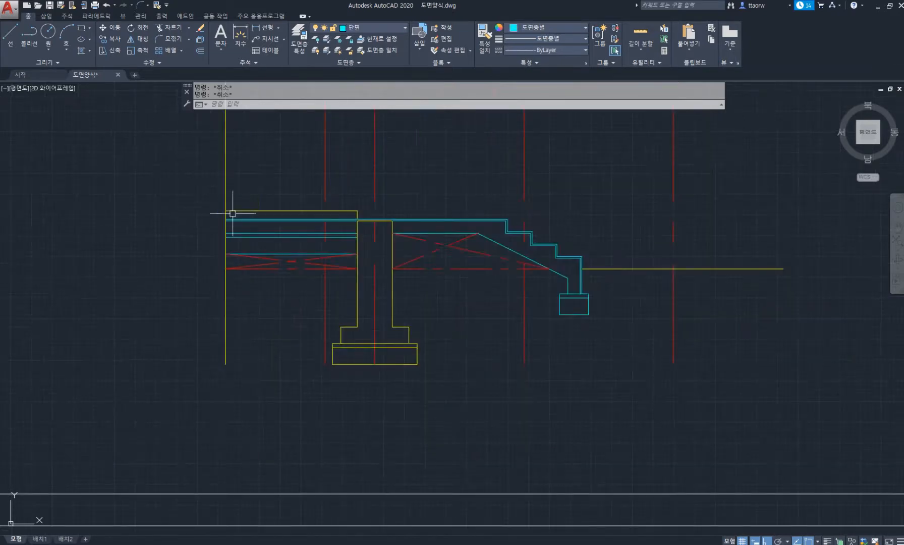
middle_drag(314, 173, 327, 258)
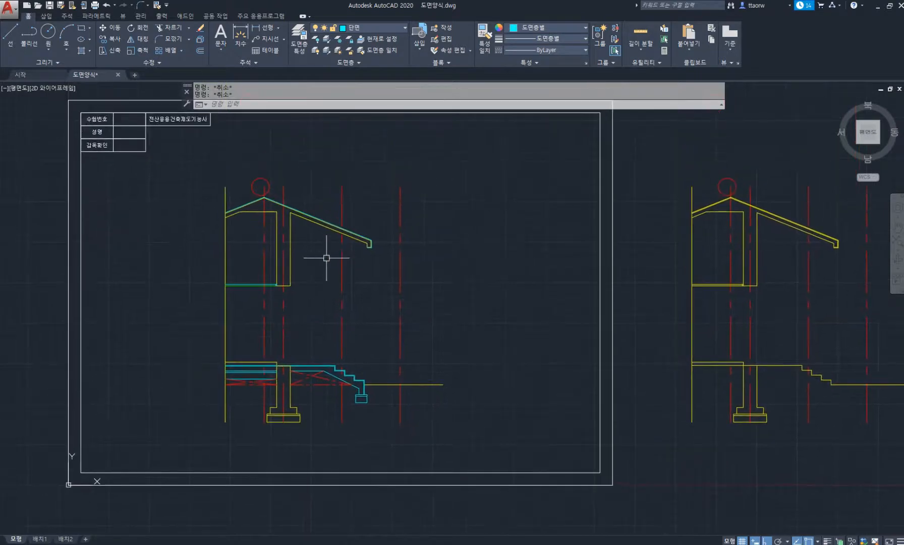
scroll(253, 182, up, 6)
click(327, 182)
click(293, 171)
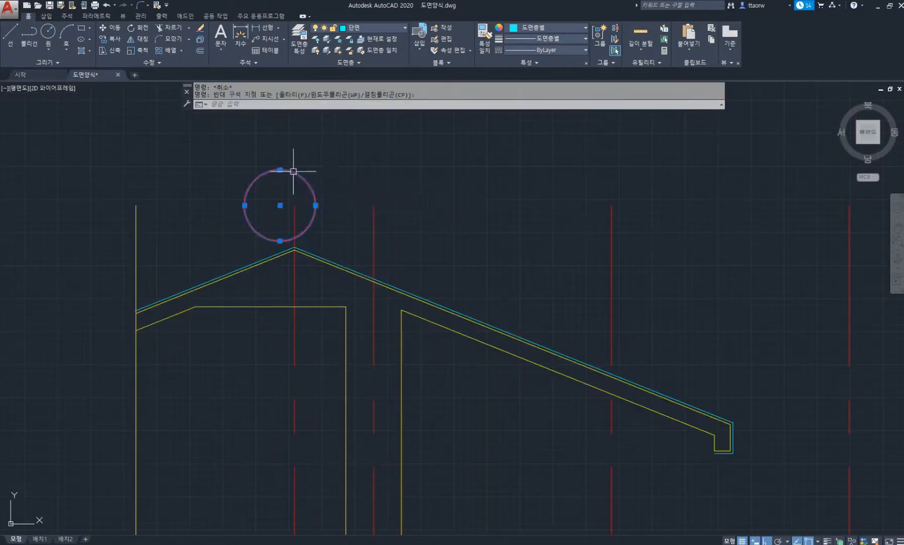
key(Delete)
Step: Close the open end of the eave's cyan finish outline with a short vertical line up to the yellow eave corner
scroll(248, 187, down, 5)
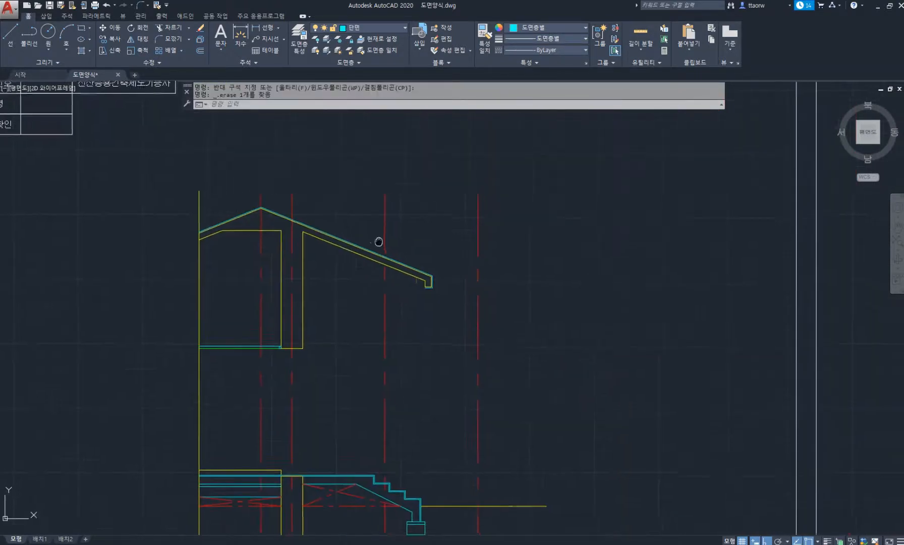
middle_drag(379, 242, 343, 212)
scroll(407, 248, up, 8)
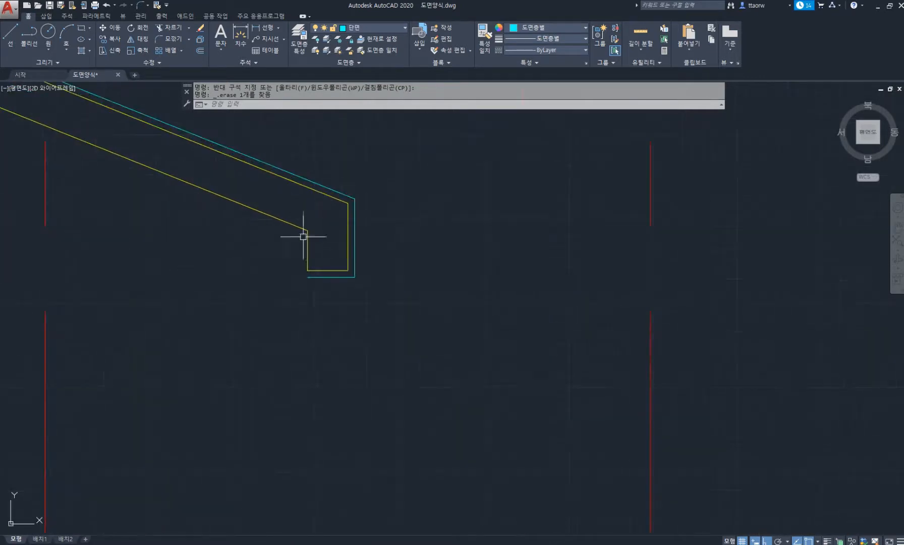
text(l)
key(space)
scroll(307, 265, up, 4)
click(307, 298)
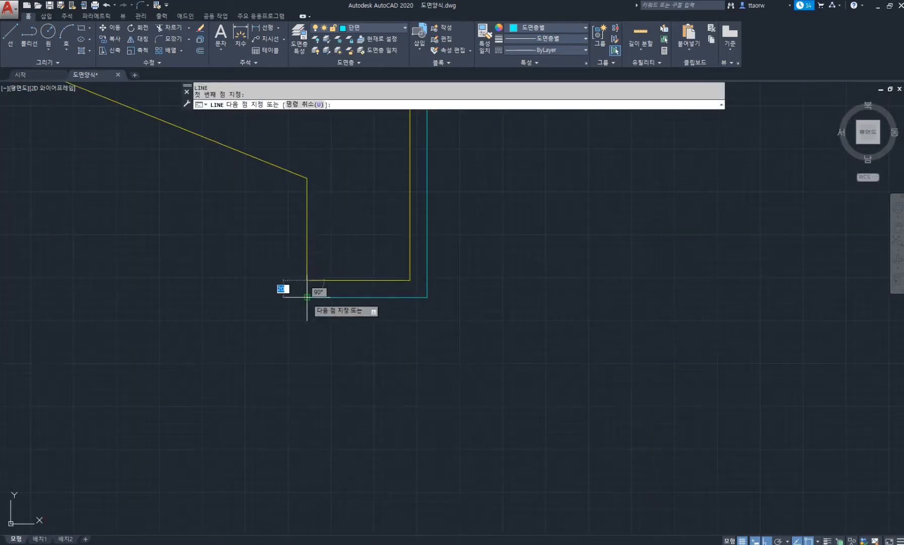
click(308, 281)
key(space)
Step: Draw a small rectangle on the bottom finish line of the eave, just below the yellow outline's outer corner
scroll(357, 288, up, 2)
text(rec)
key(space)
scroll(432, 297, up, 2)
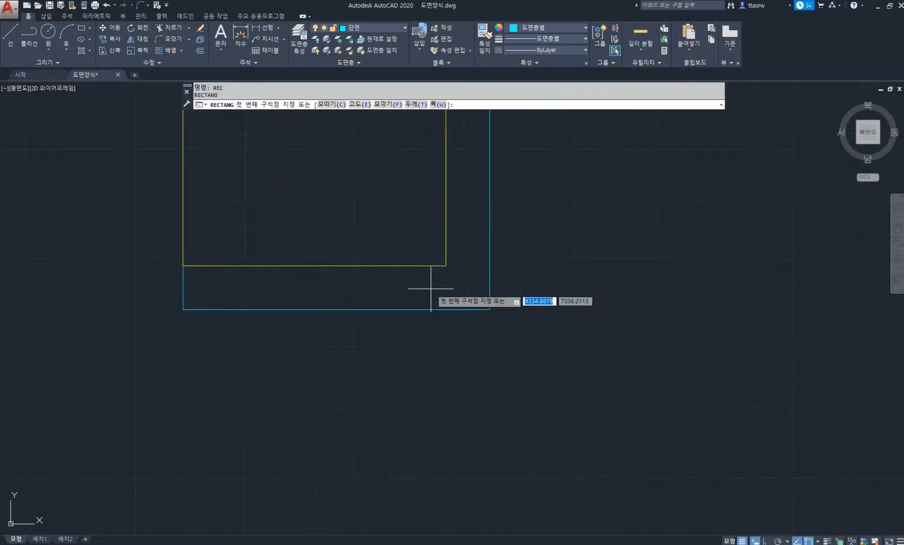
click(441, 301)
click(392, 278)
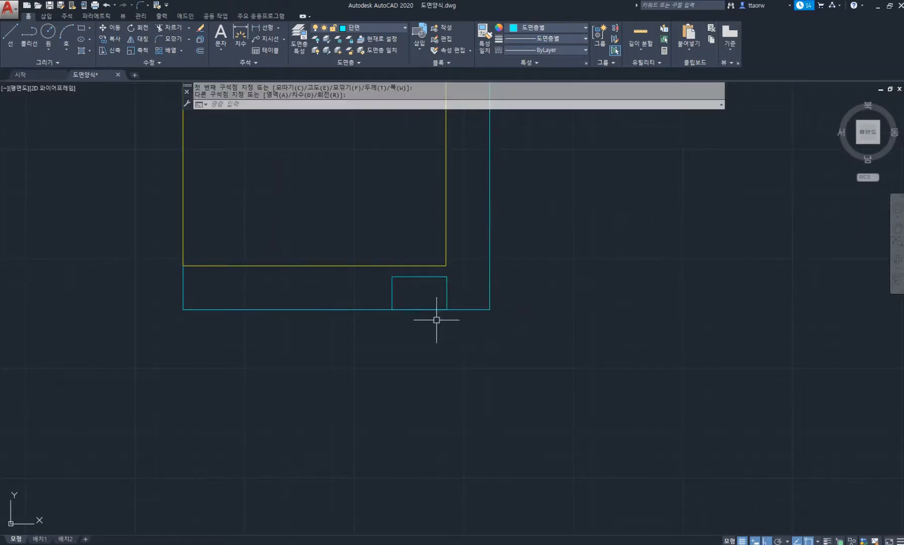
Step: Trim the bottom edge of the small rectangle and the finish line across it to open a drip groove
text(tr)
key(space)
key(space)
click(431, 326)
click(412, 289)
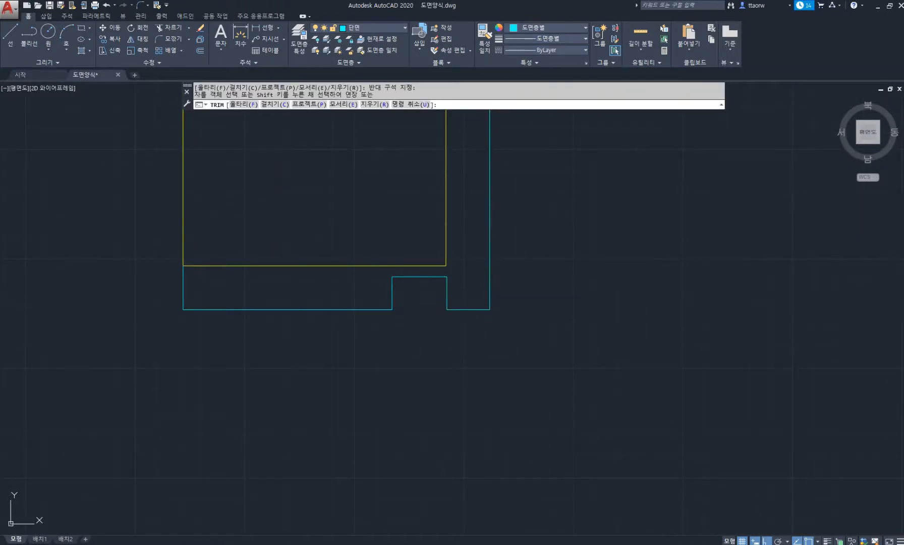
Step: Offset the eave's outer cyan finish outline 10 inward, toward the yellow roof outline
key(space)
scroll(433, 297, down, 2)
middle_drag(327, 172, 371, 316)
text(o)
key(space)
key(space)
click(509, 280)
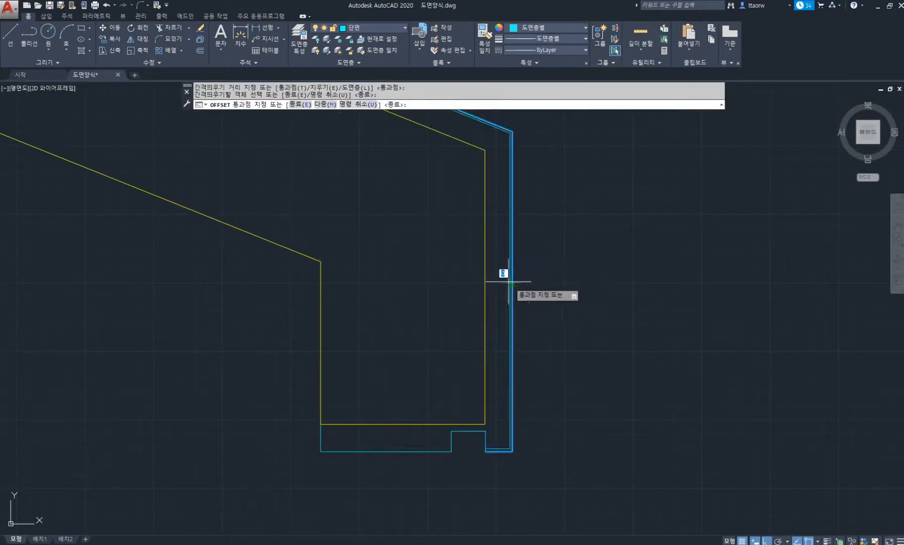
text(10)
key(space)
scroll(466, 279, down, 3)
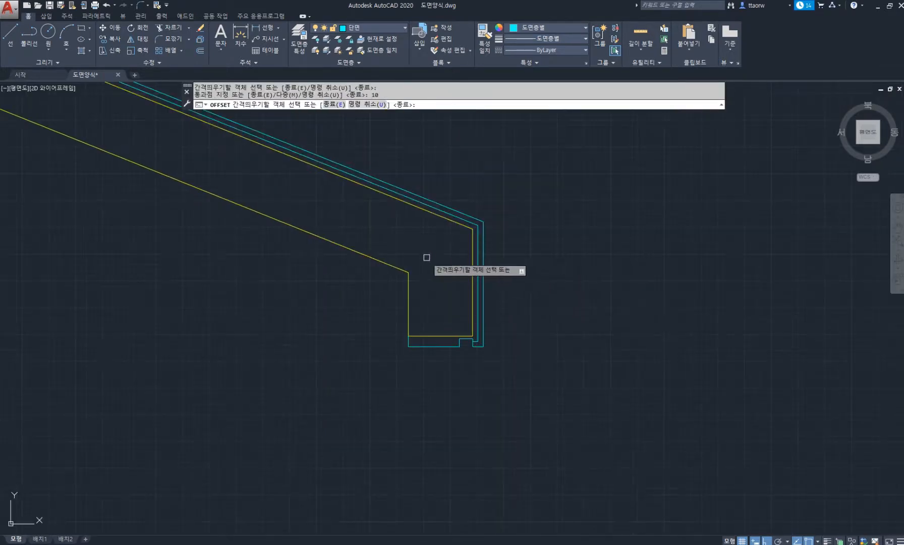
middle_drag(395, 225, 538, 263)
key(space)
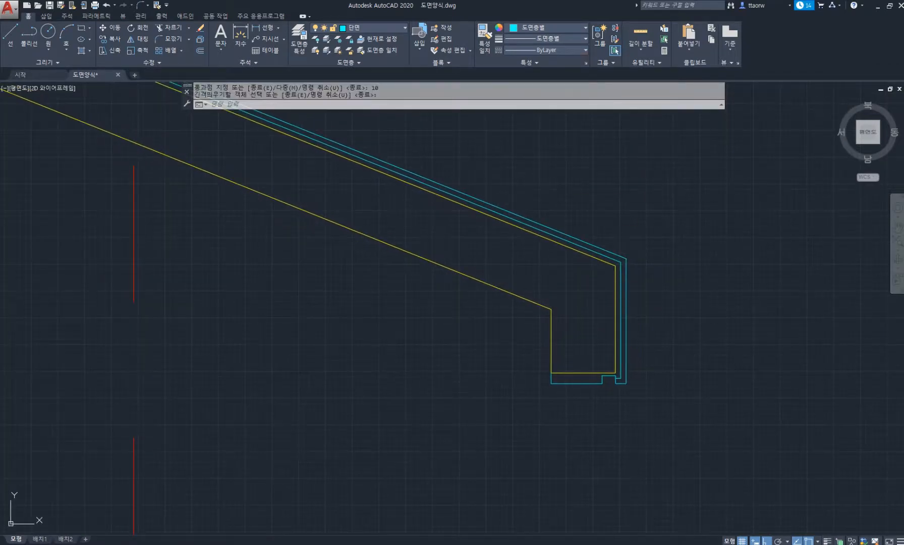
Step: Put the inner offset finish polyline of the eave on the 해치 layer with the HIDDEN linetype
click(586, 63)
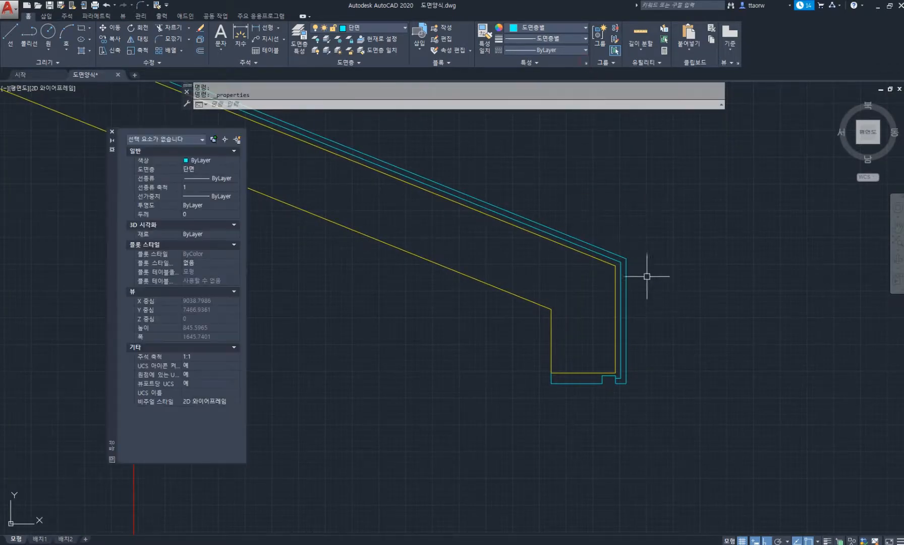
click(622, 282)
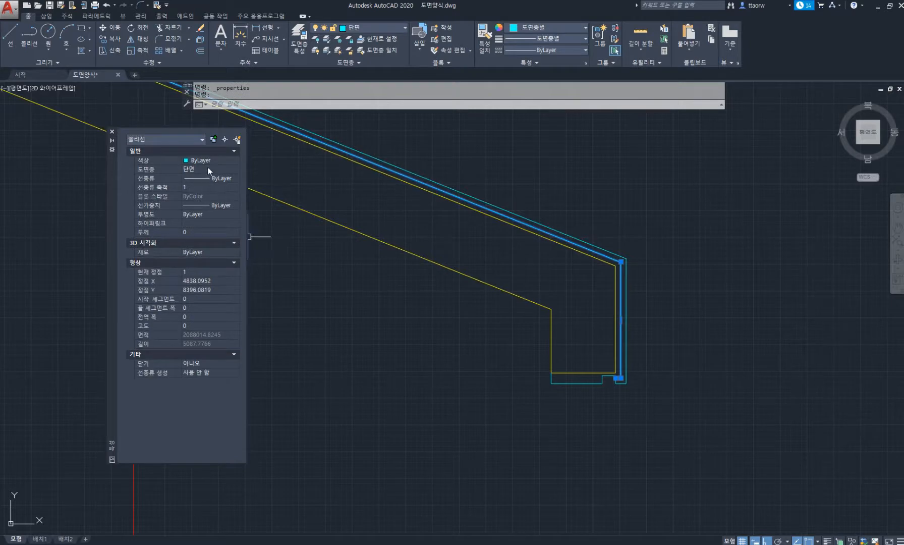
click(221, 168)
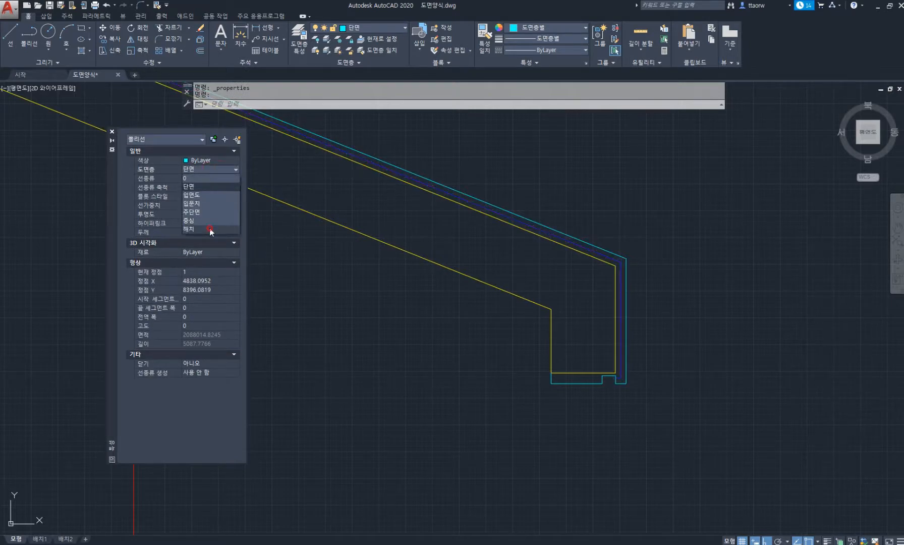
click(209, 226)
click(226, 181)
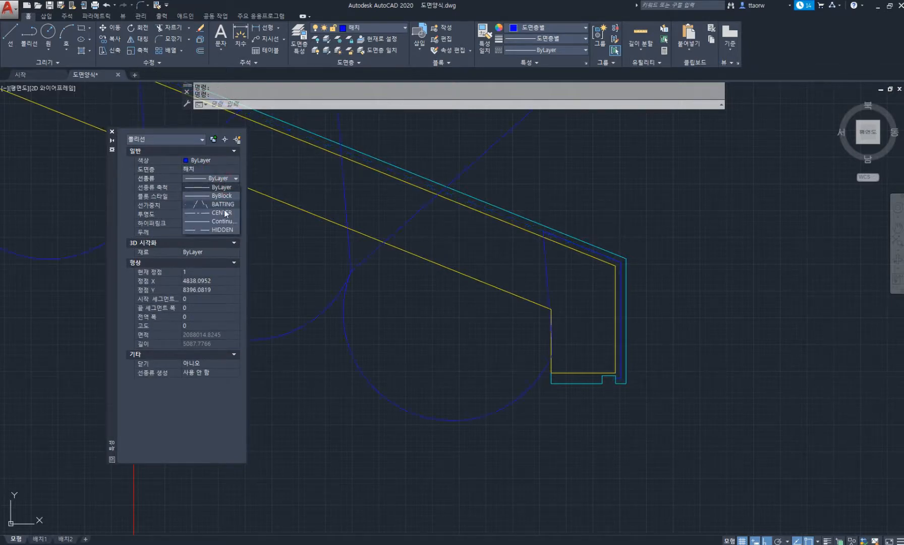
click(222, 230)
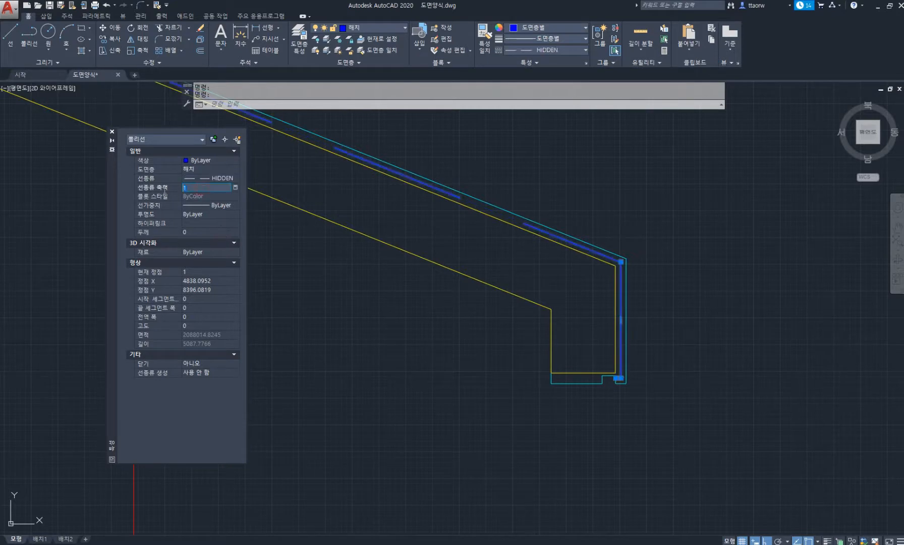
Step: Set the selected HIDDEN polyline's linetype scale to 0.4 and its global width to 20
text(0.4)
key(Return)
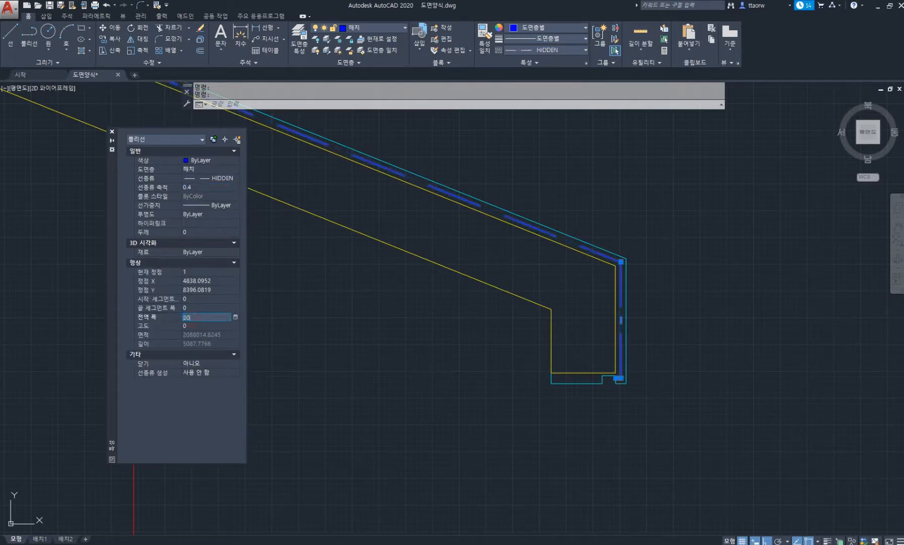
text(20)
key(Return)
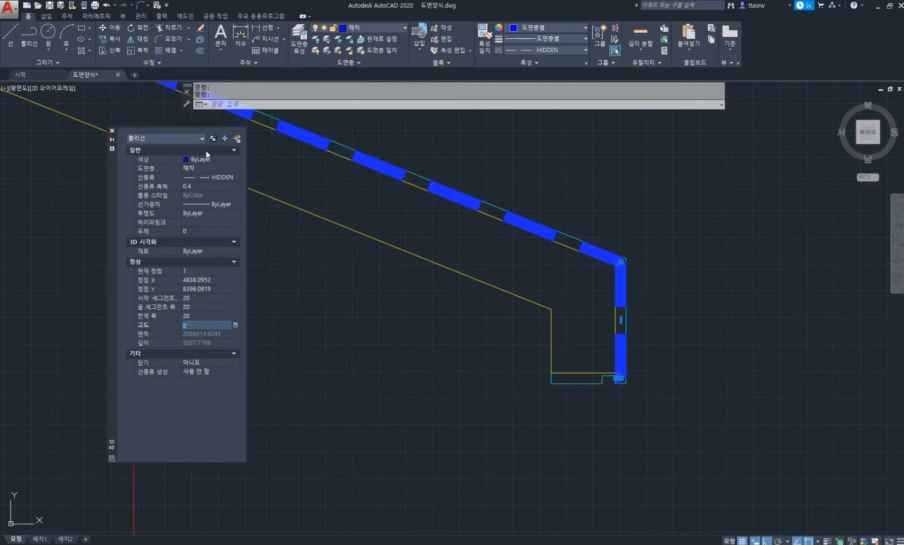
click(113, 132)
Step: Explode the cyan outer outline polyline at the roof's eave corner
scroll(385, 242, down, 4)
scroll(478, 244, up, 5)
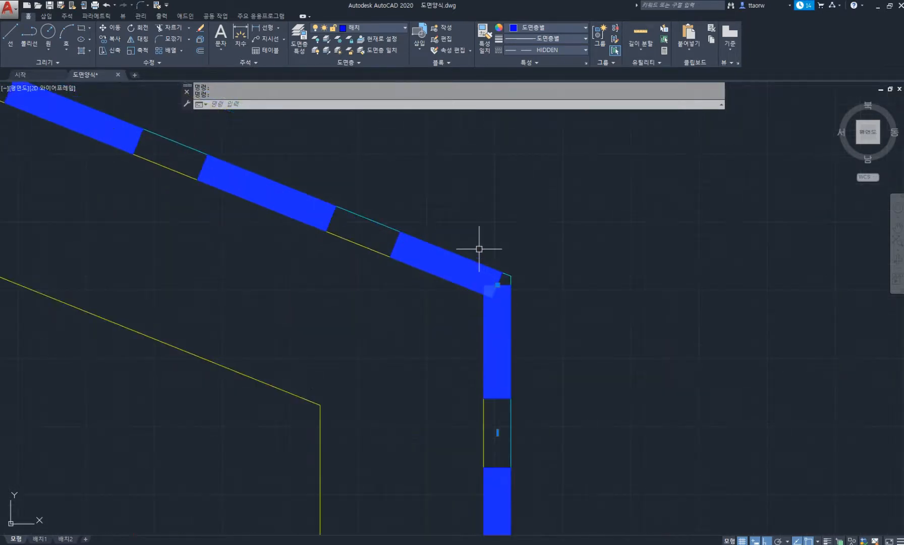
middle_drag(504, 272, 492, 238)
text(x)
key(Return)
scroll(504, 245, up, 4)
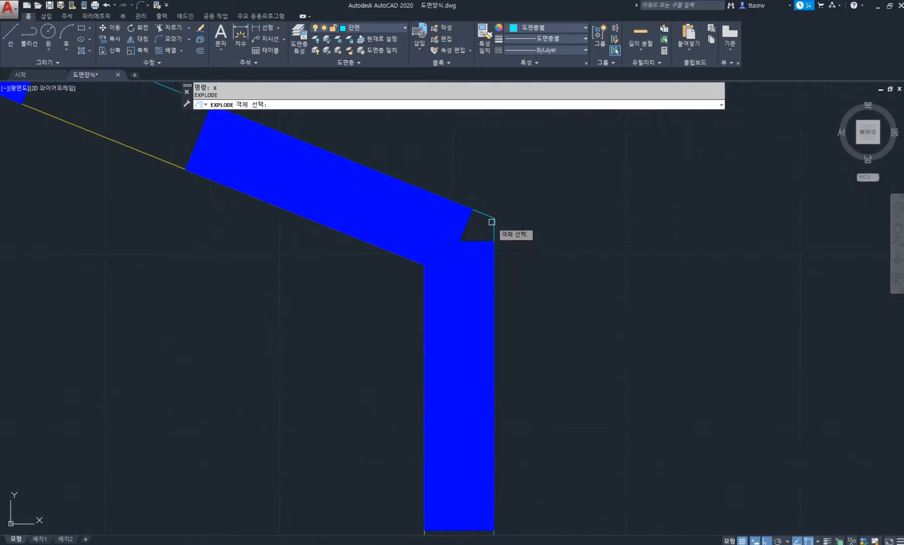
click(505, 227)
click(490, 212)
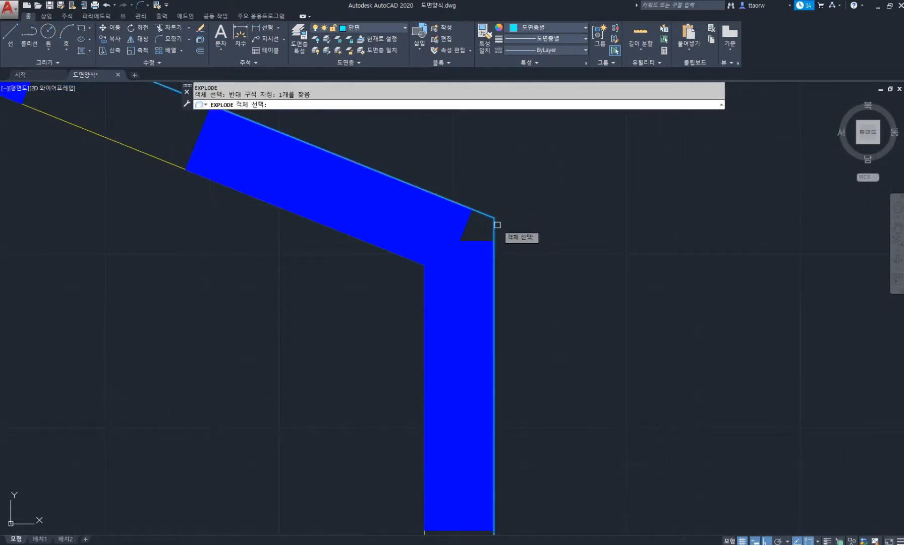
key(Return)
Step: Offset the sloped cyan outline line 20 outward above the roof
scroll(430, 208, down, 5)
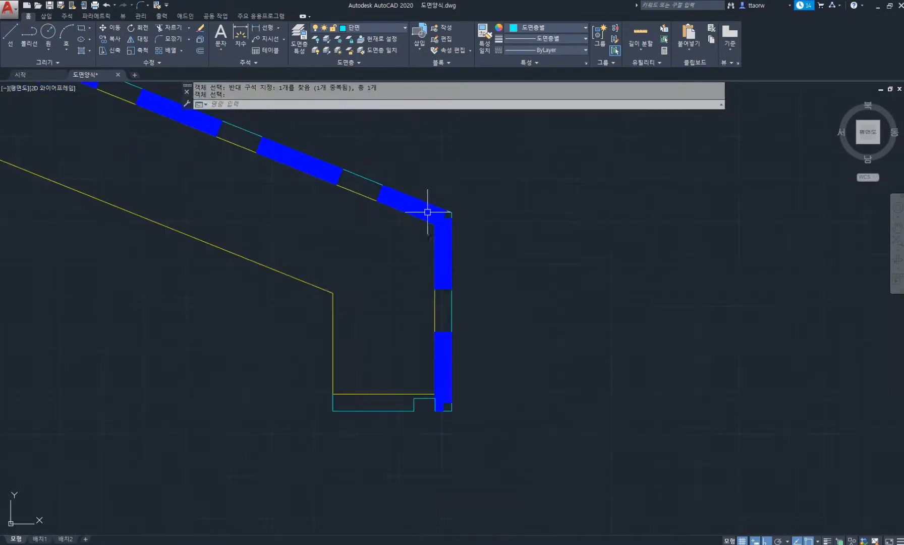
middle_drag(430, 208, 373, 293)
scroll(391, 304, up, 2)
text(o)
key(Return)
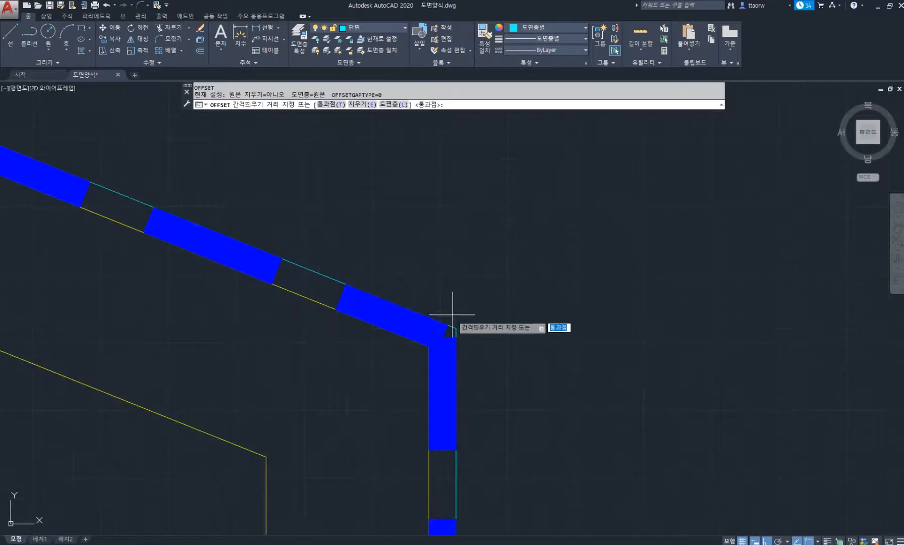
key(Return)
scroll(454, 317, up, 7)
click(448, 340)
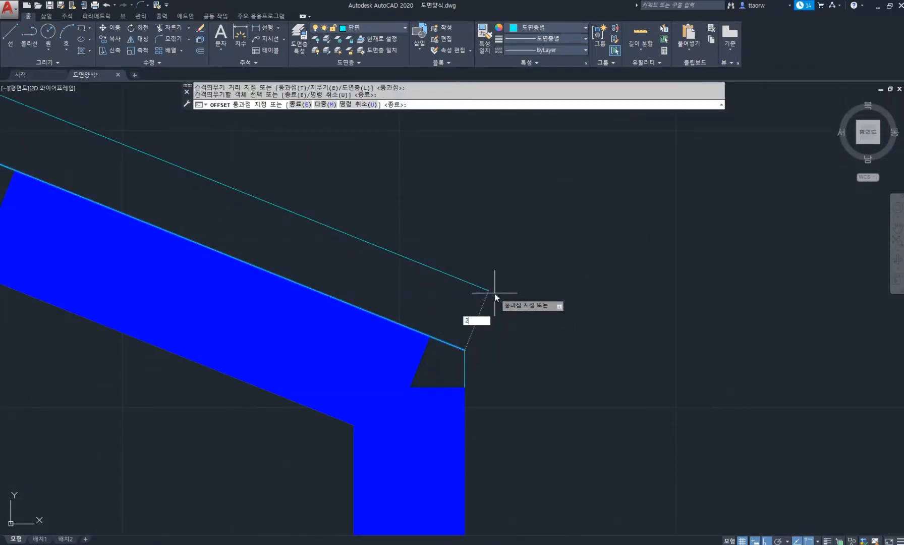
text(0)
key(Return)
Step: Offset the new sloped line outward two more times at 20 spacing
click(499, 236)
scroll(500, 236, down, 6)
middle_drag(499, 236, 446, 351)
text(2)
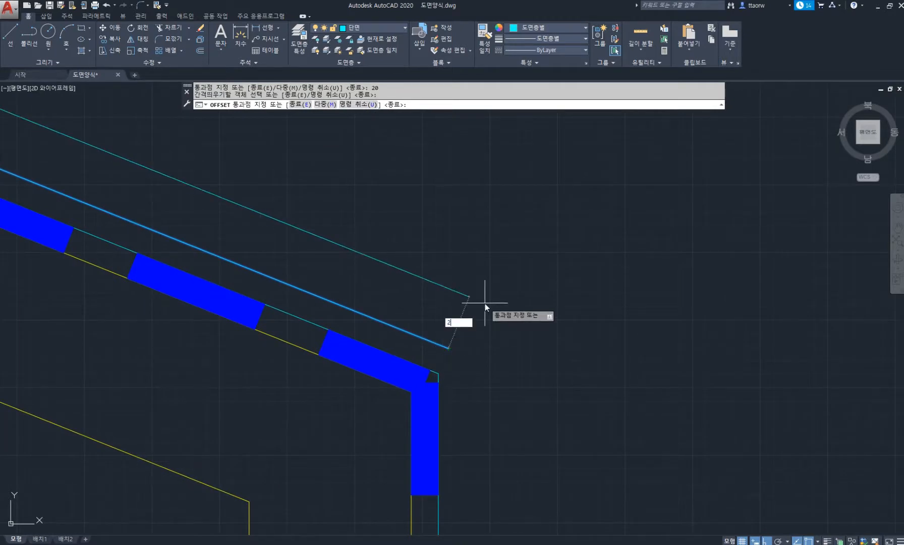
text(0)
key(Return)
click(453, 314)
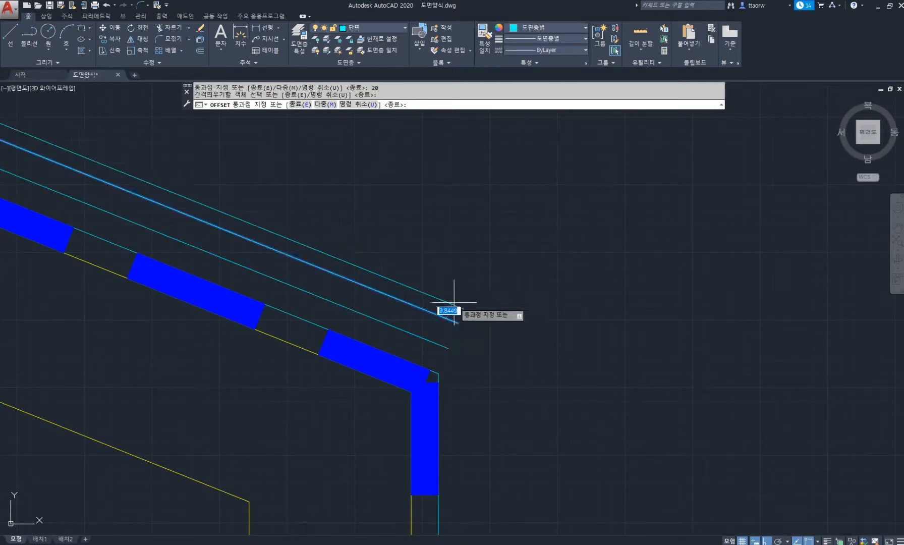
click(481, 293)
key(Return)
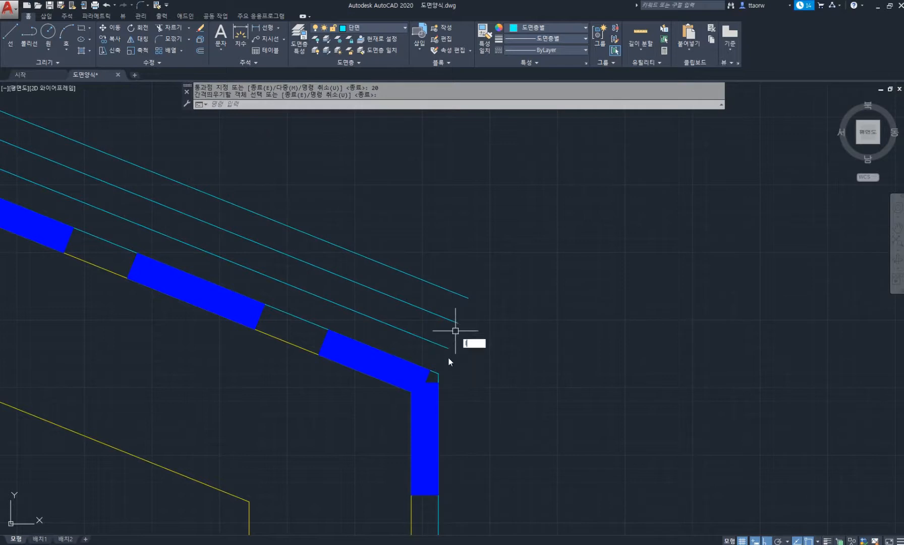
Step: Draw a line from the outline's eave corner to the end of the outermost offset line
text(l)
key(Return)
click(438, 374)
click(468, 298)
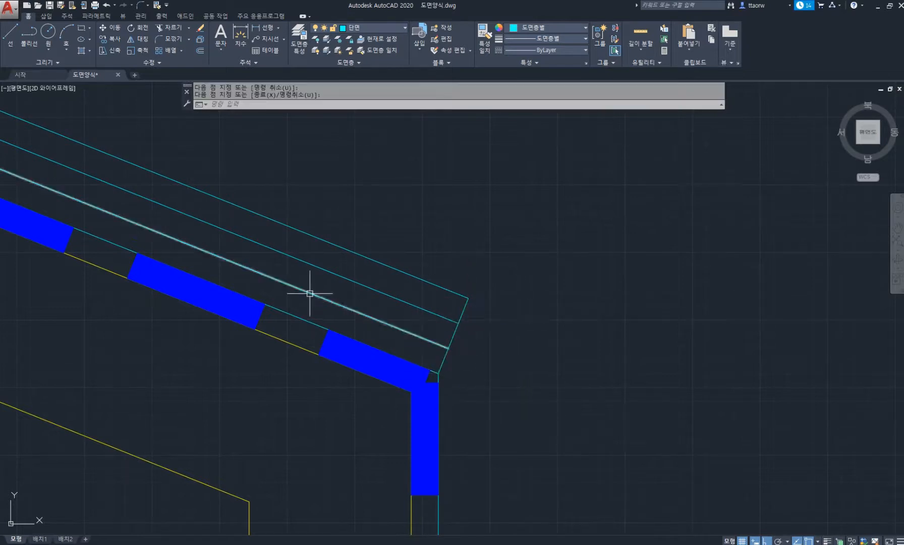
Step: Offset the short end line 300 up the slope
scroll(313, 295, down, 2)
middle_drag(316, 295, 442, 328)
scroll(443, 328, up, 2)
key(Return)
key(Return)
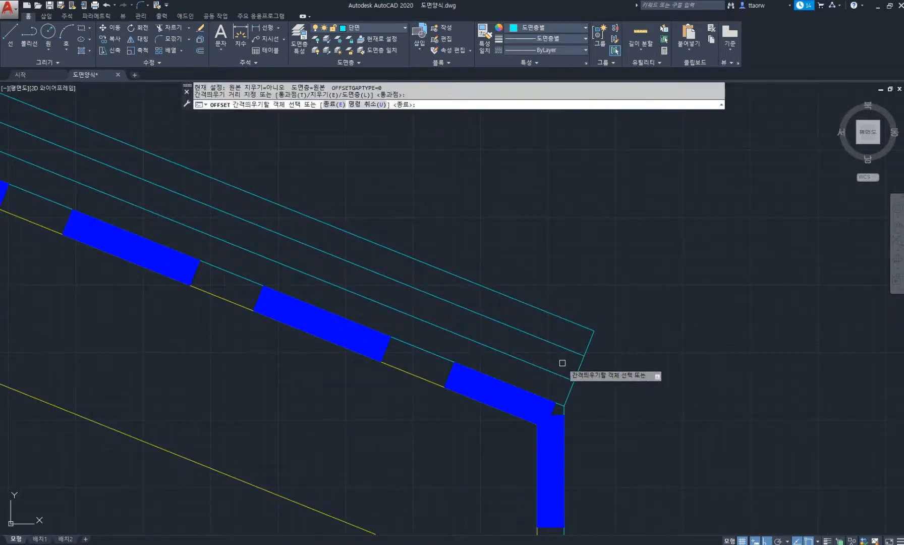
click(579, 368)
text(3)
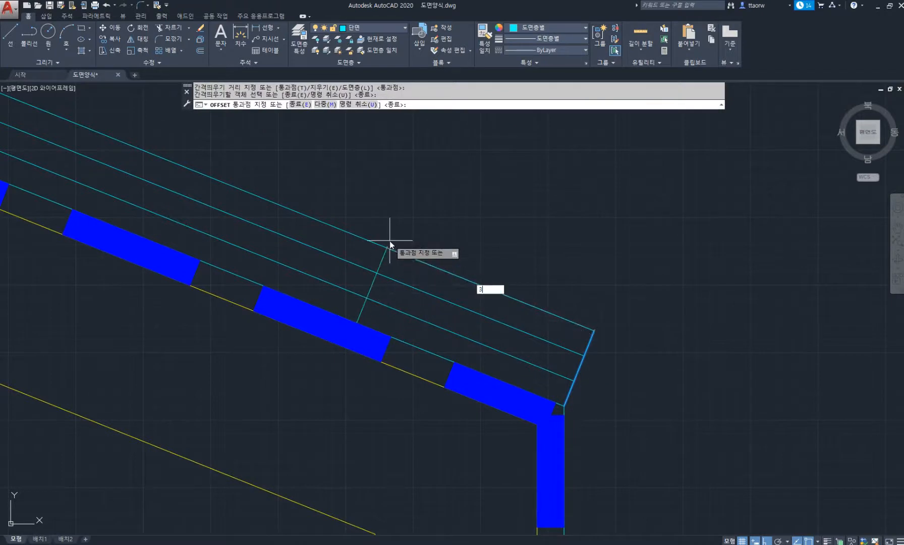
text(00)
key(Return)
Step: Offset the upslope cross line 20 back toward the eave, and offset that copy another 21 in the same direction
click(212, 190)
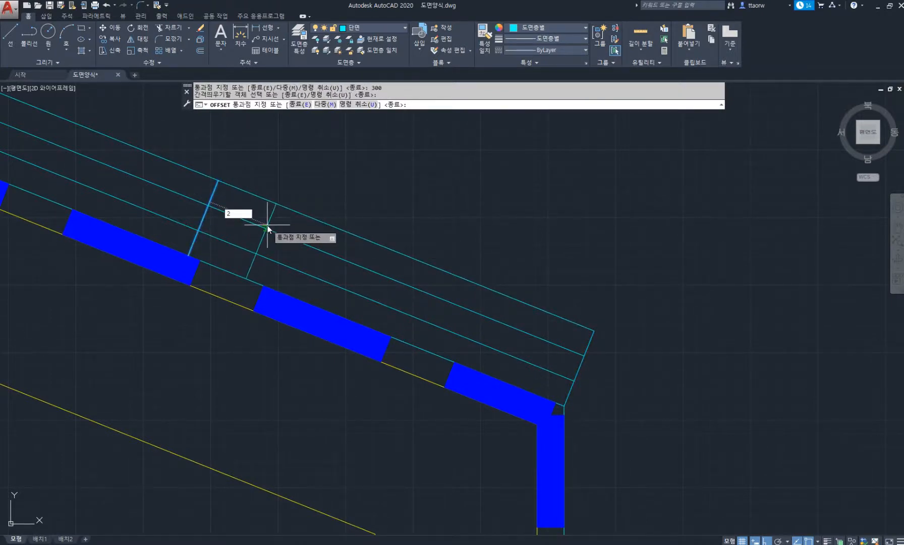
text(20)
key(Return)
click(239, 199)
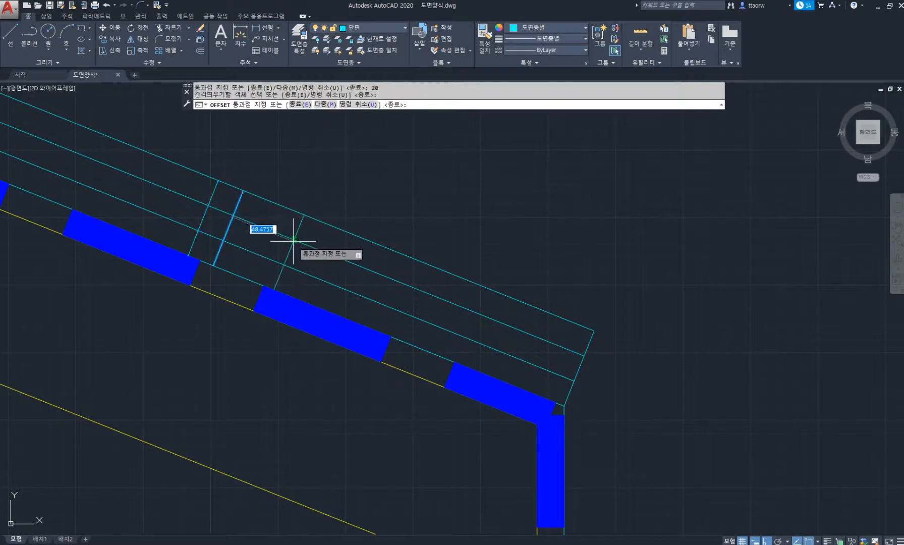
text(21)
key(Return)
key(Escape)
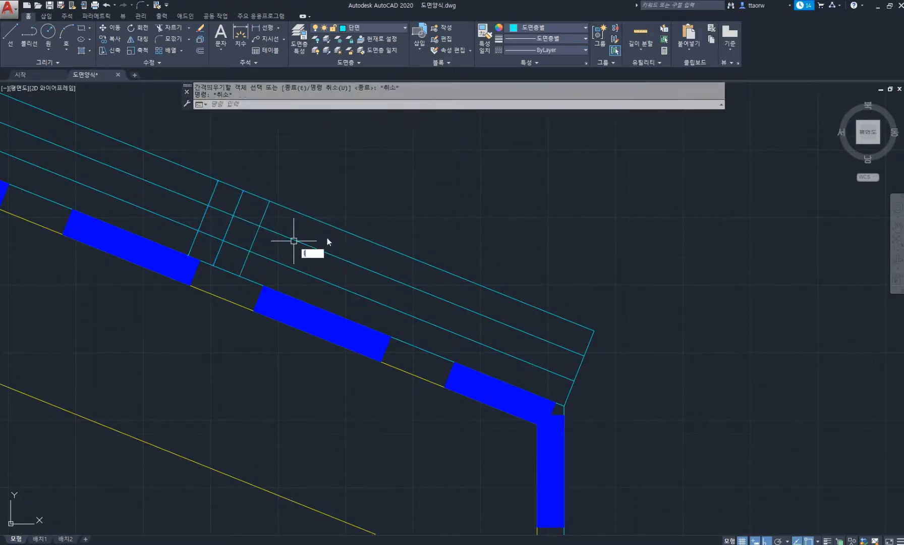
Step: Draw two tapered lines from the eave end line's upper two intersections to the nearest cross line, each ending one offset line lower
text(l)
key(Return)
click(593, 330)
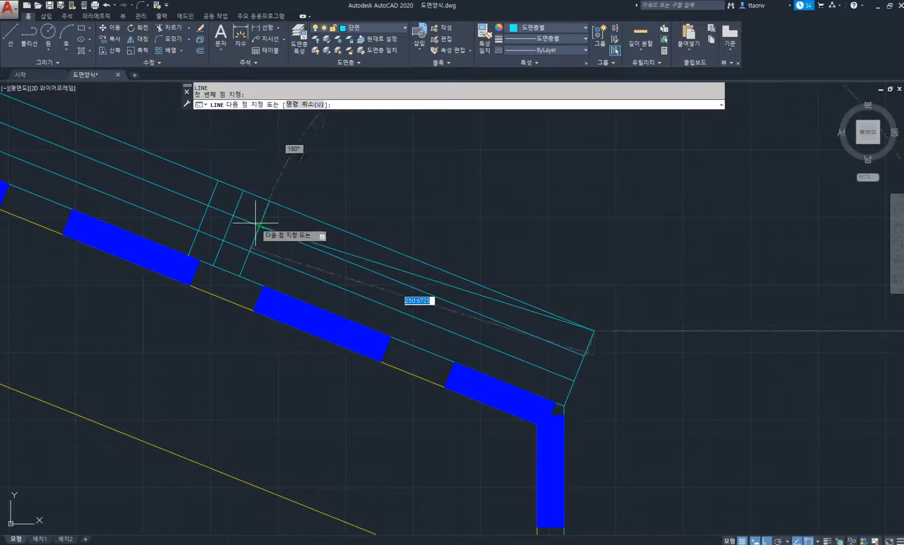
click(256, 223)
key(Return)
key(Return)
click(586, 356)
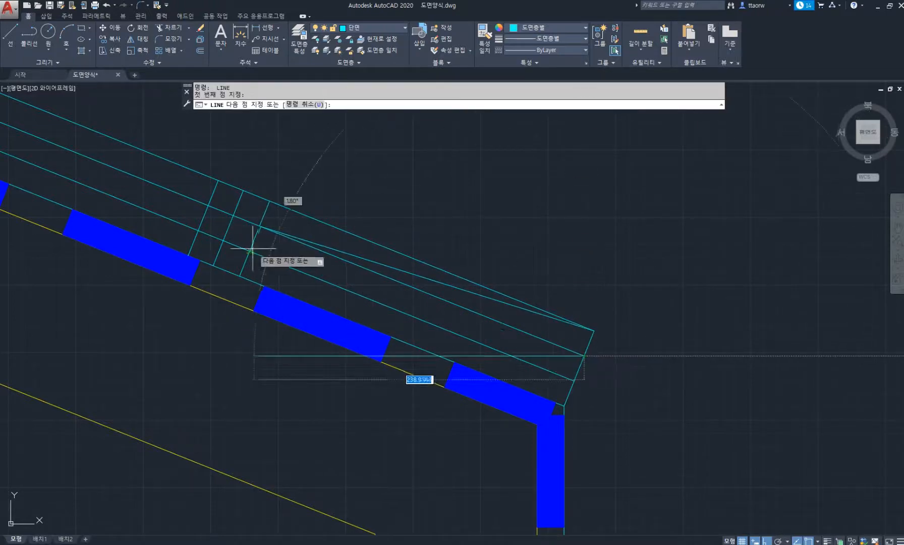
click(259, 228)
key(Return)
Step: Erase the three sloped offset guide lines above the roof outline
middle_drag(158, 264, 318, 321)
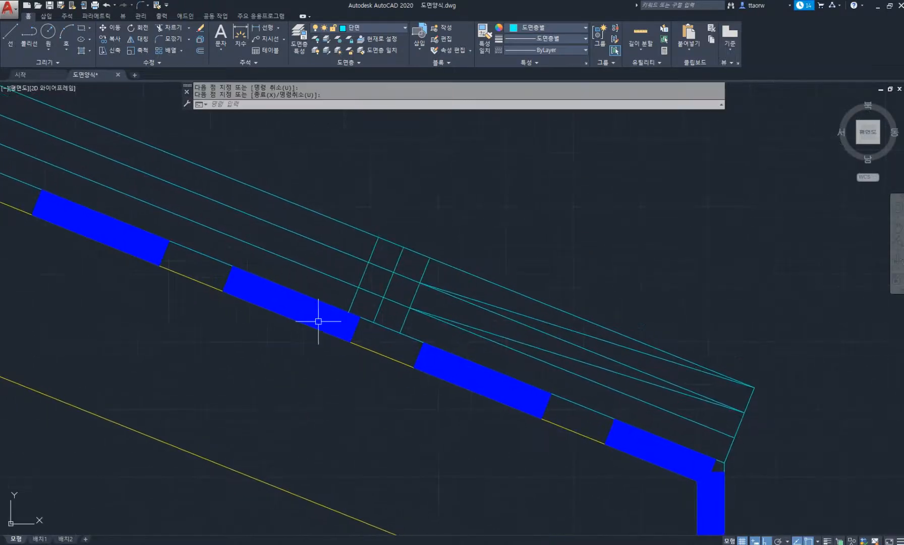
text(e)
key(Return)
click(279, 264)
click(253, 172)
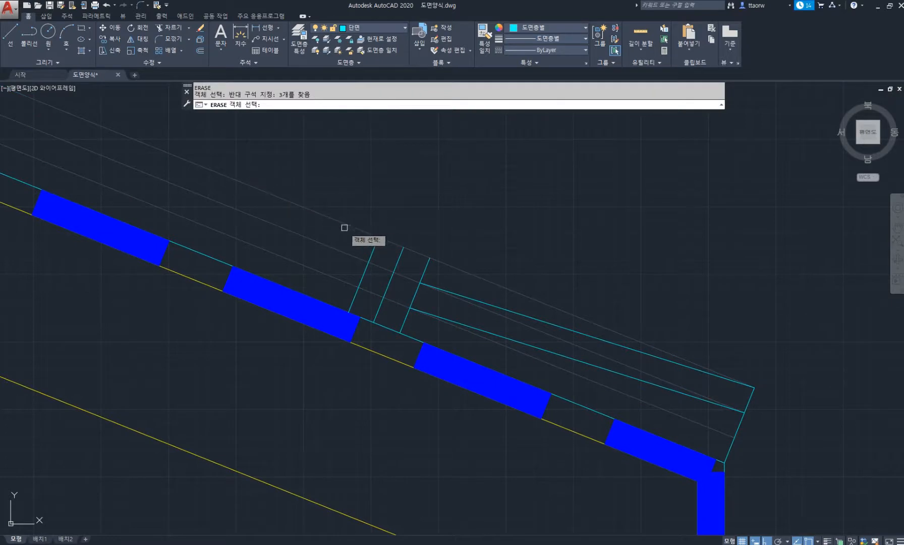
key(Return)
Step: Fillet with radius 0 in Multiple mode, joining the upper tapered line to the farthest cross line and the lower one to the middle cross line and eave end
middle_drag(343, 232, 280, 194)
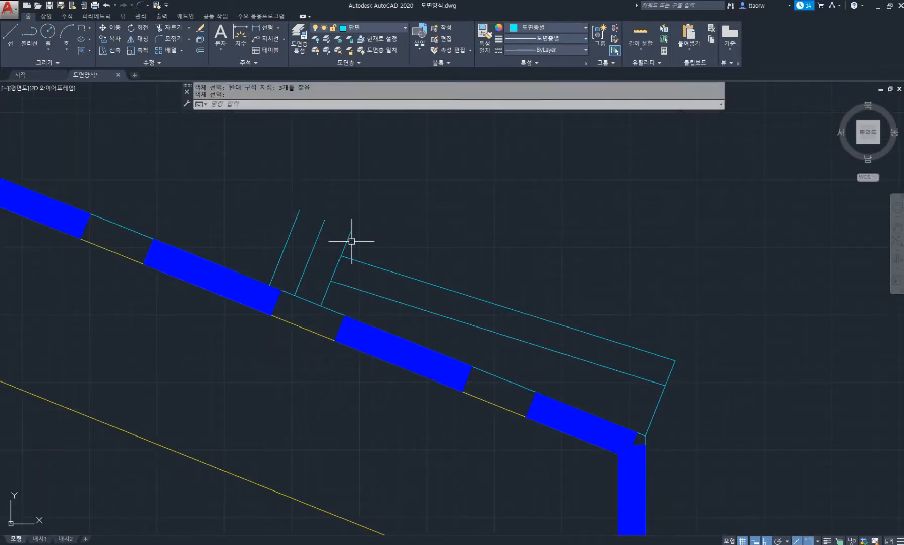
text(f)
key(Return)
click(449, 105)
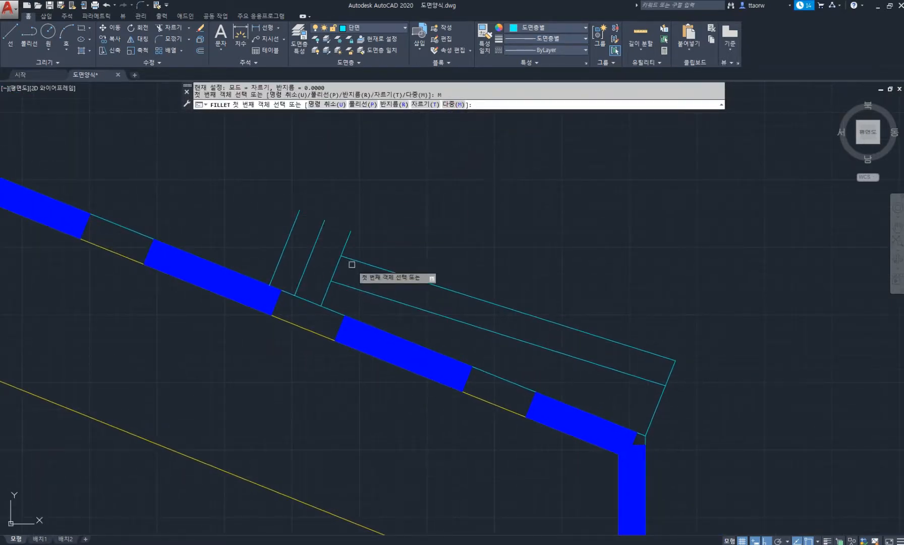
click(351, 259)
click(278, 264)
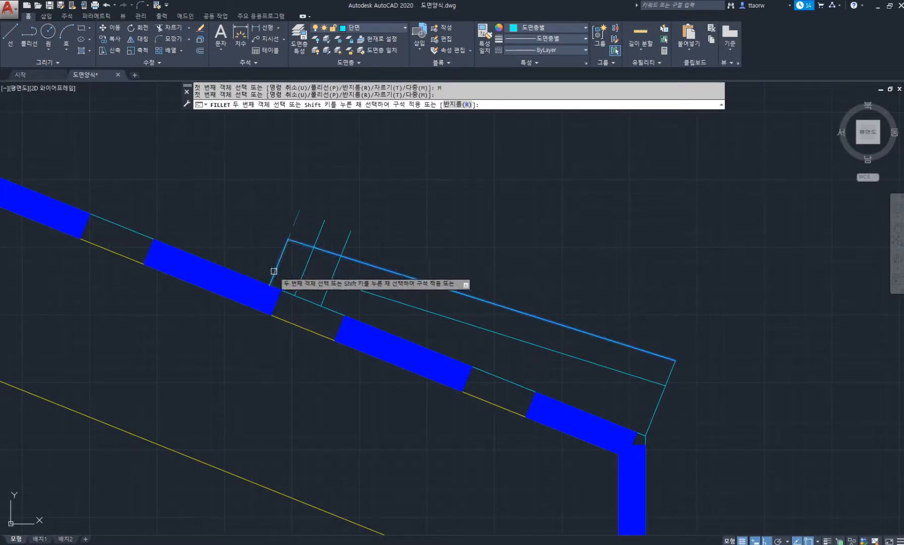
click(339, 283)
click(301, 280)
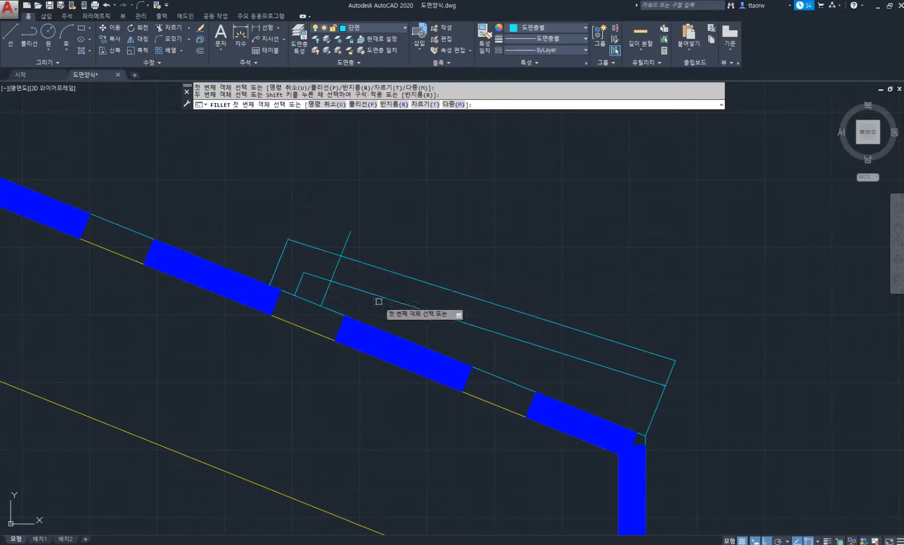
click(651, 380)
click(671, 372)
key(Return)
Step: Shorten the remaining cross line so its upper end meets the lower tapered line
click(347, 242)
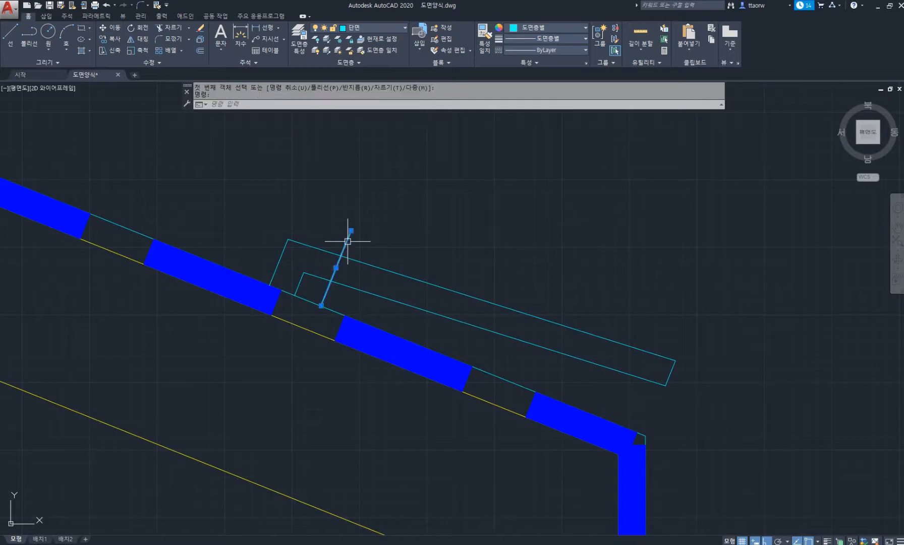
click(351, 227)
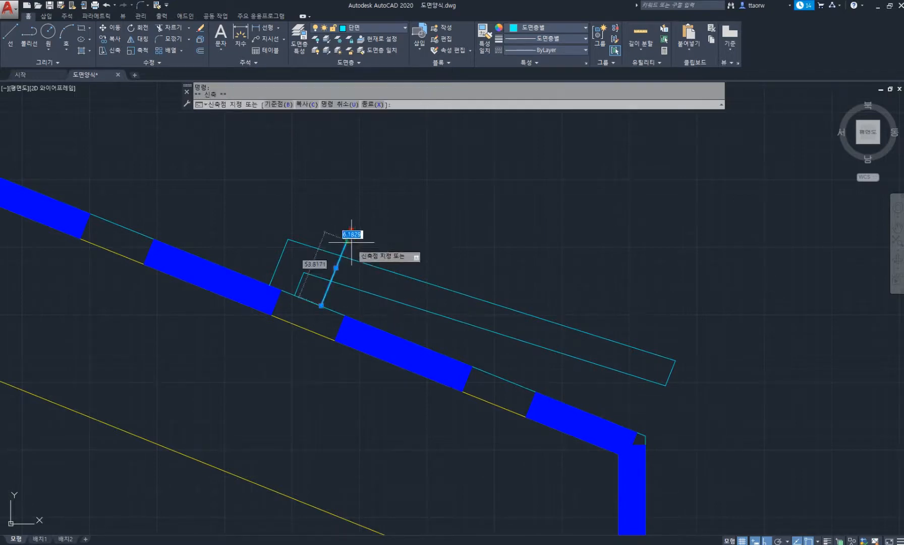
click(330, 264)
Step: Draw a diagonal across the small batten rectangle beneath the tile's upslope end
scroll(308, 290, up, 4)
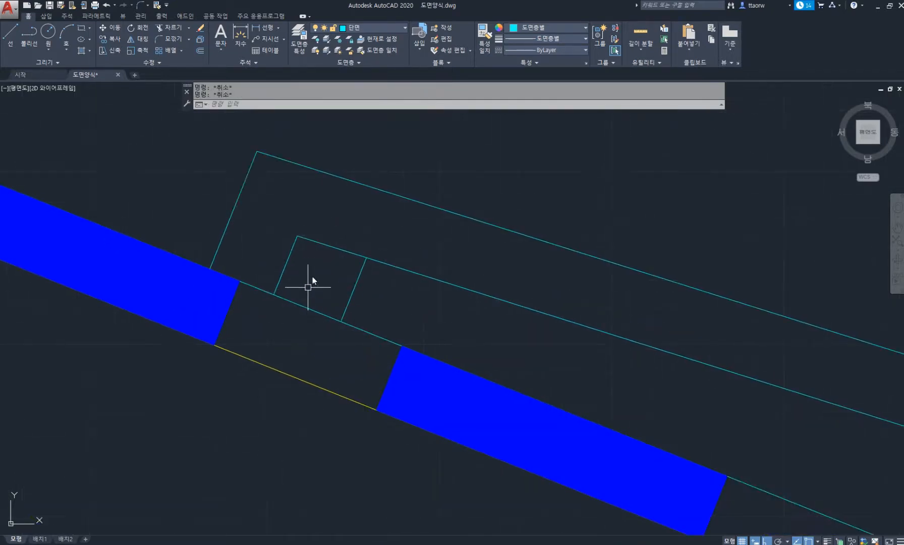
text(l)
key(Return)
click(368, 258)
click(275, 293)
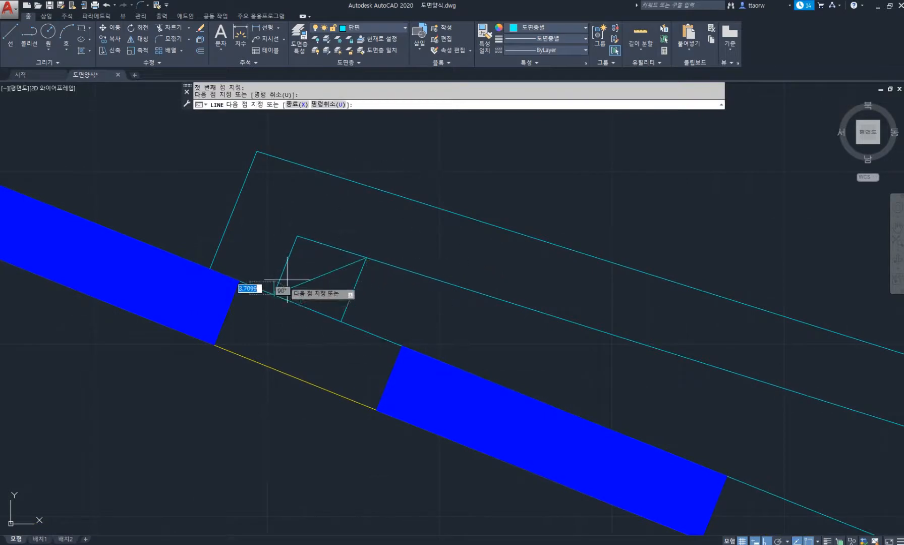
key(Return)
Step: Array the tile profile and its batten along the upper roof slope line with Path Array at a spacing of 260
scroll(323, 264, down, 5)
middle_drag(308, 259, 318, 269)
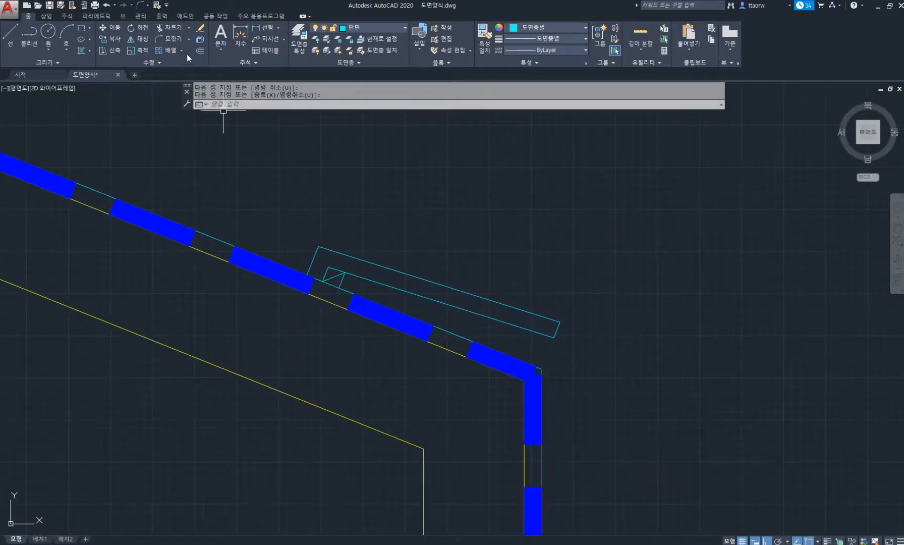
click(170, 50)
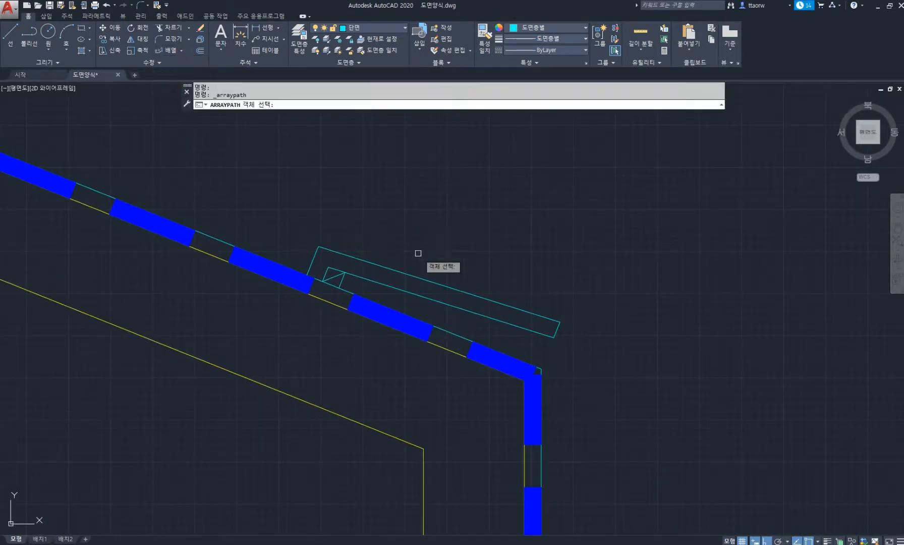
click(636, 359)
key(Return)
scroll(502, 370, up, 4)
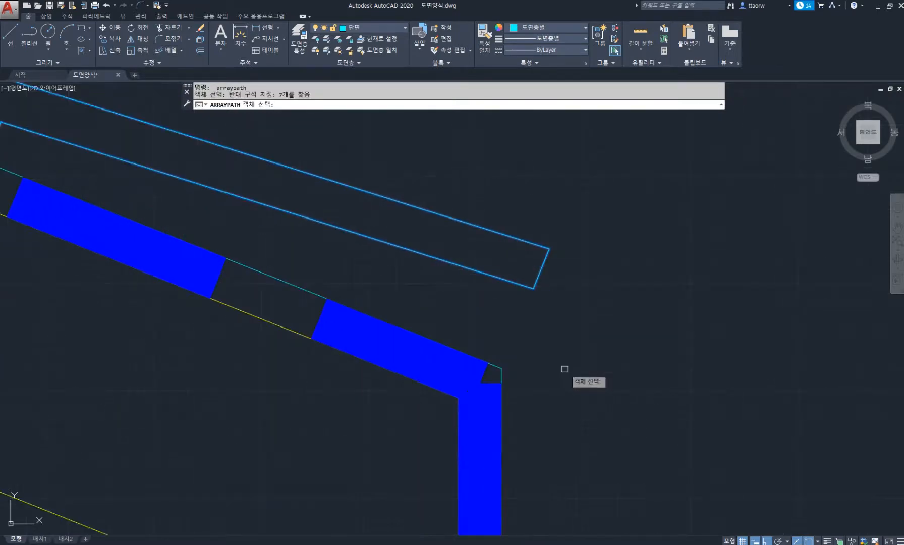
scroll(502, 369, up, 3)
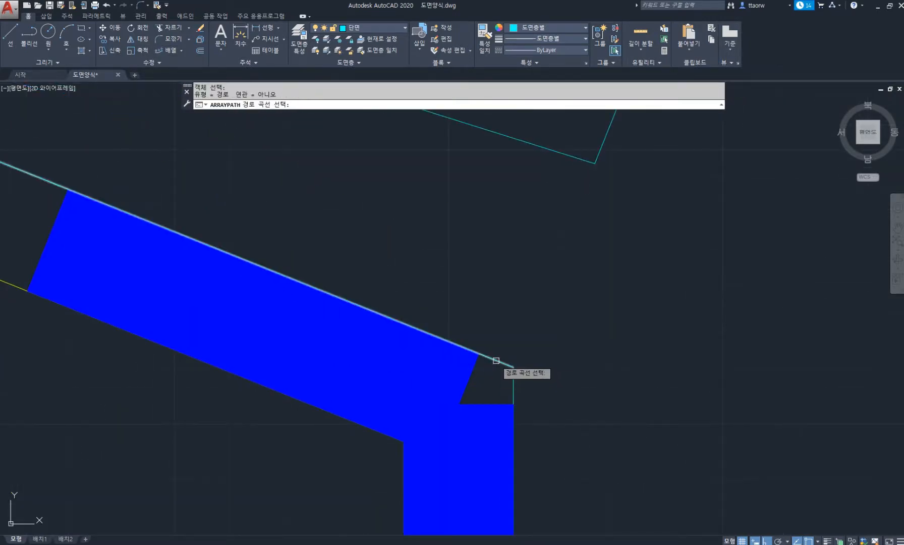
click(496, 360)
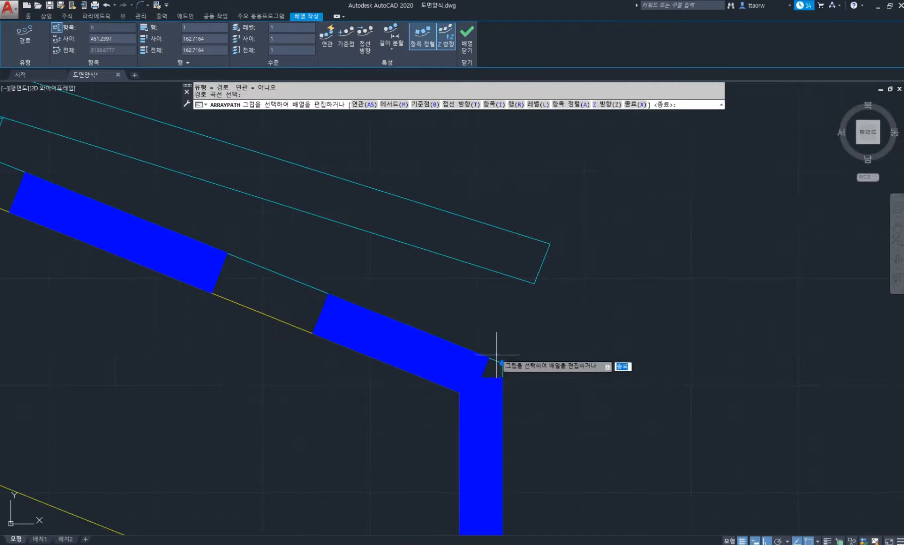
text(260)
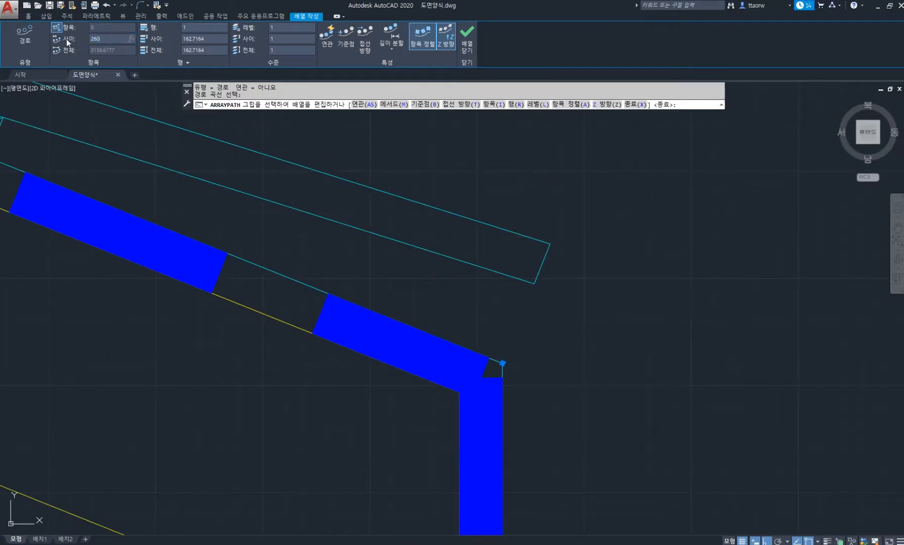
key(Return)
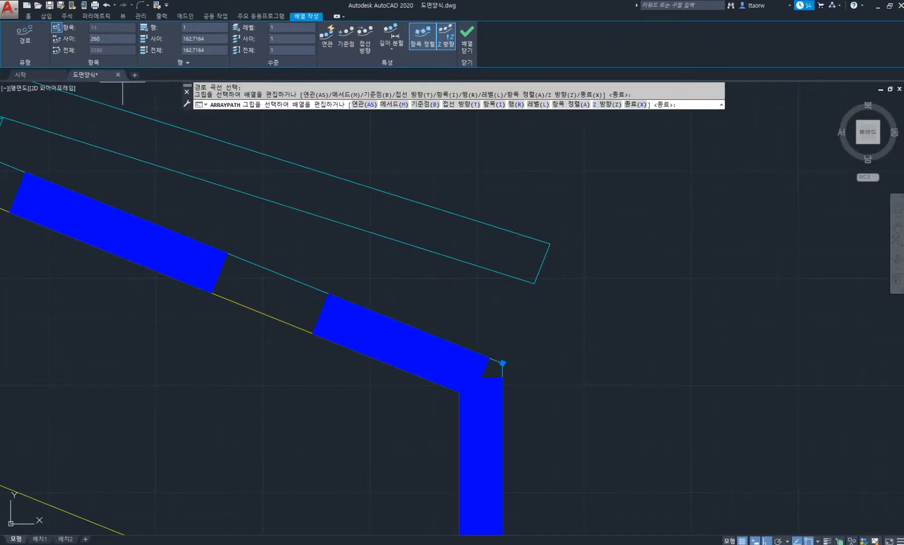
click(467, 46)
Step: Mirror the tiles nearest the ridge onto the opposite slope about the vertical red line through the ridge, keeping the originals
scroll(484, 234, down, 10)
middle_drag(308, 201, 427, 292)
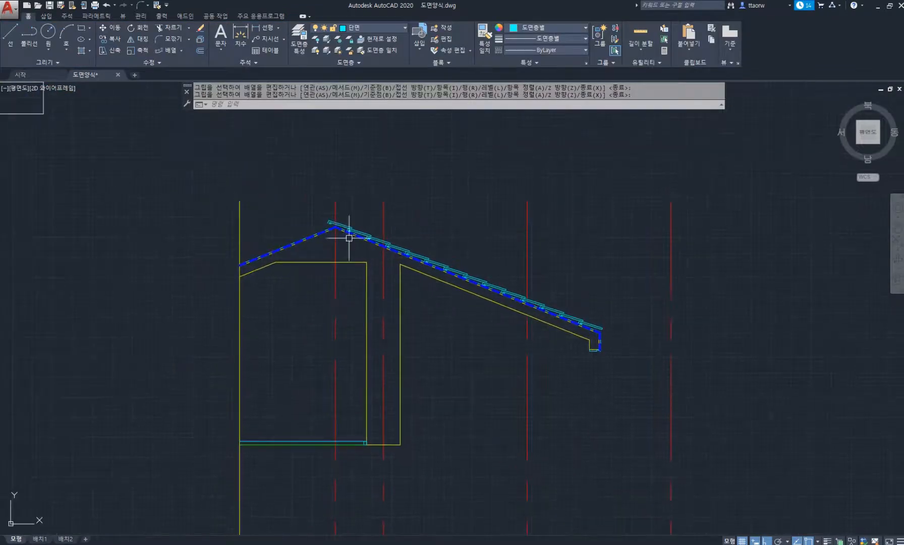
scroll(341, 227, up, 7)
middle_drag(343, 196, 329, 223)
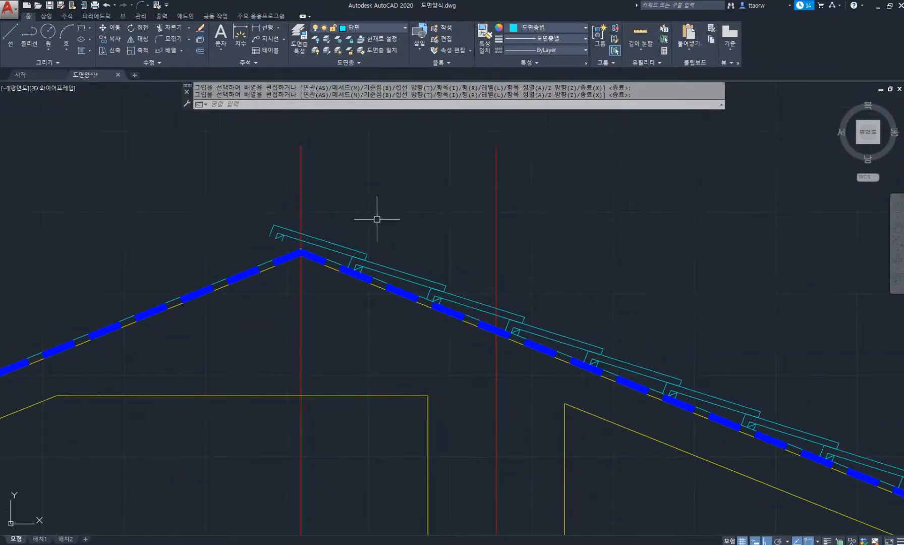
key(Return)
scroll(345, 213, down, 4)
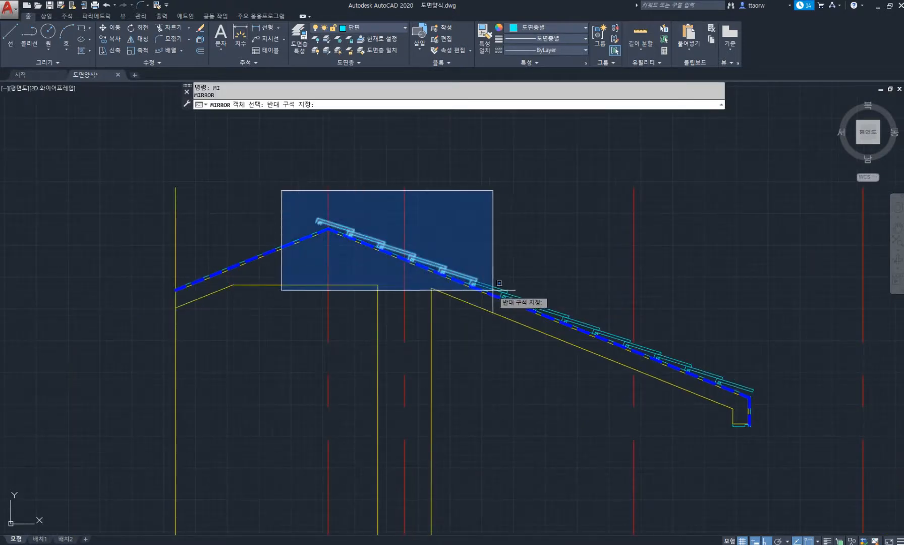
click(526, 304)
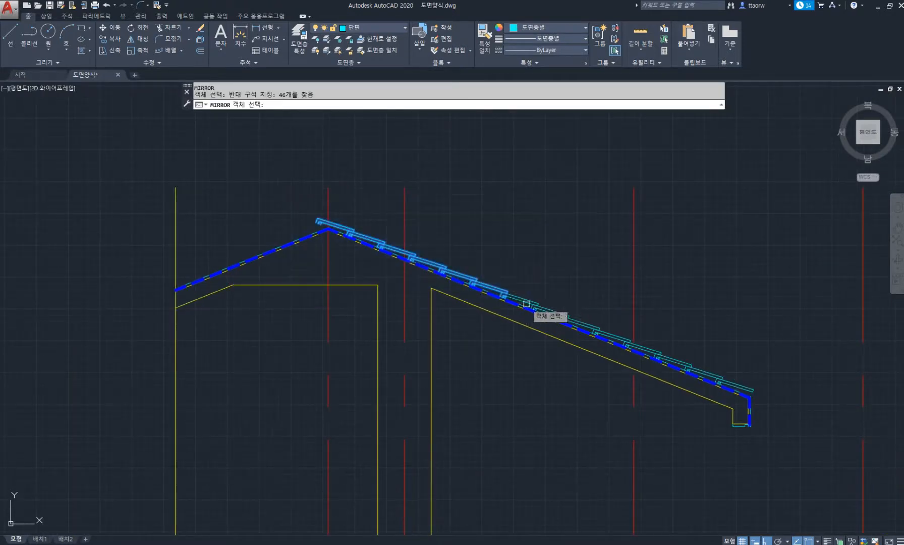
middle_drag(319, 190, 337, 230)
key(Return)
click(328, 188)
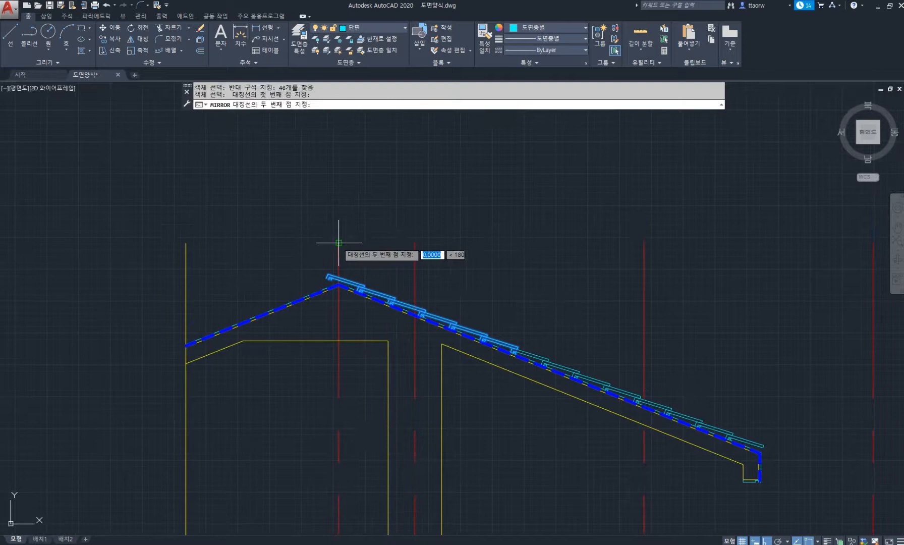
click(344, 184)
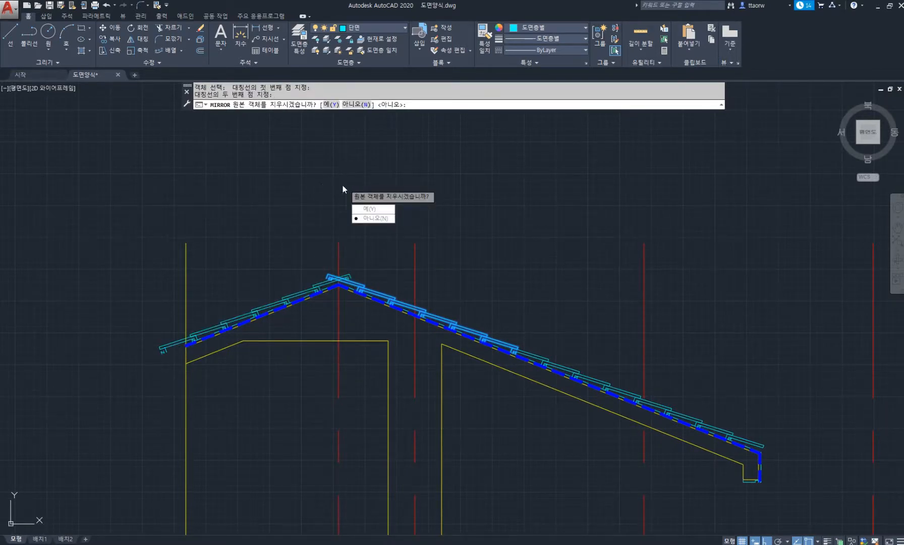
key(Return)
Step: Trim the mirrored tile lines that run past the vertical boundary line at the shorter slope's lower end
scroll(178, 355, up, 5)
text(tr)
key(Return)
key(Return)
click(182, 321)
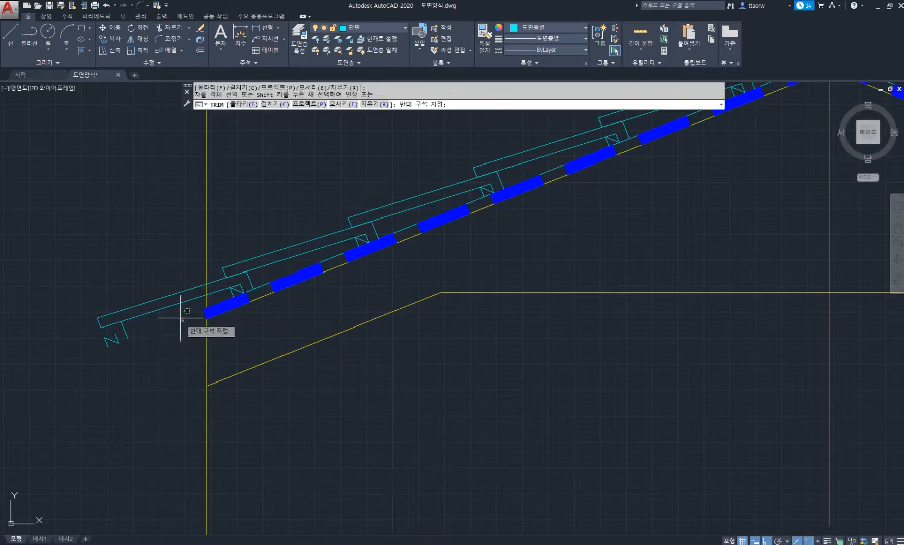
click(164, 251)
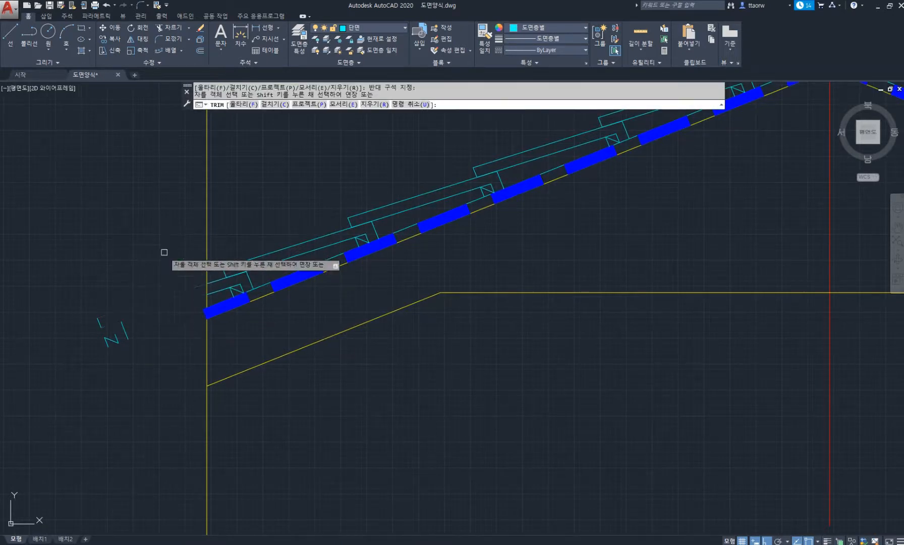
Step: Use Trim's Erase option to remove the detached tile and batten fragments outside the vertical boundary line
text(r)
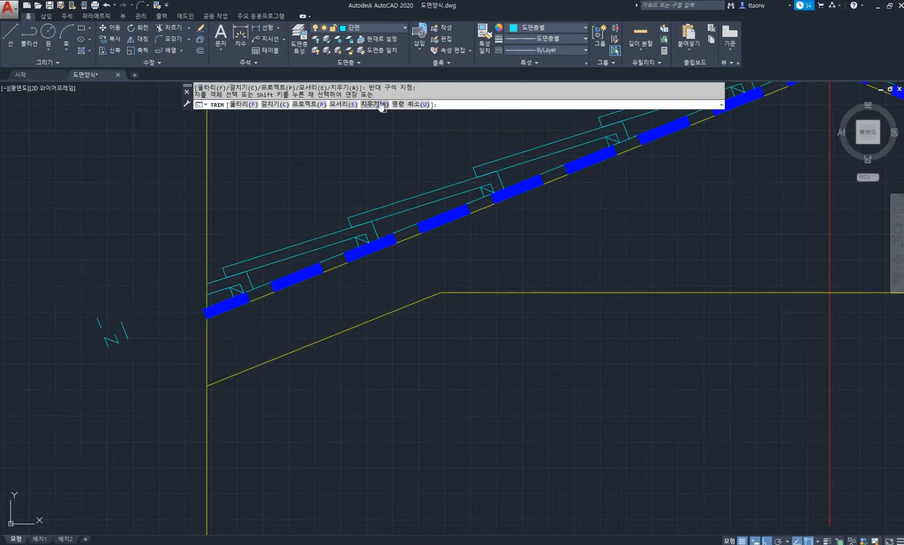
key(Return)
click(72, 282)
click(177, 392)
scroll(159, 335, down, 5)
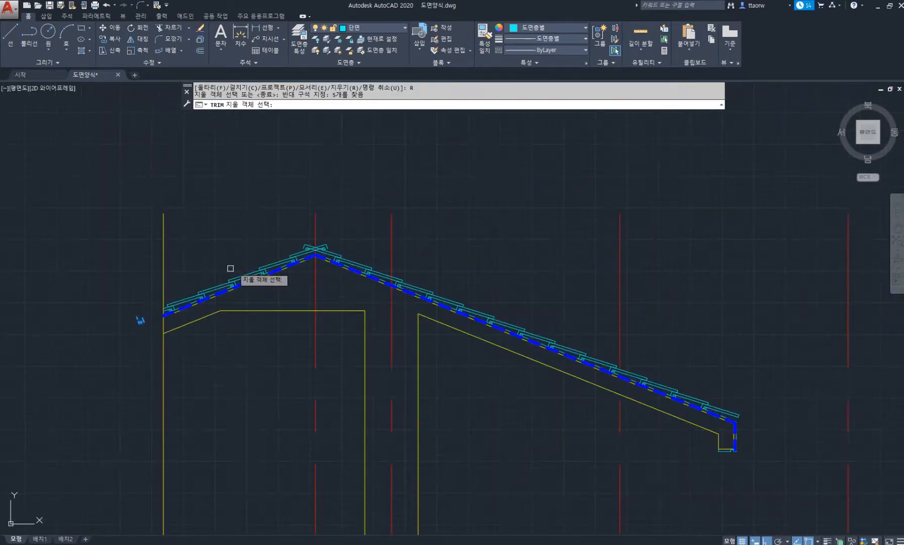
key(Return)
Step: Fillet with radius 0 in Multiple mode to join the crossing lower and upper tile lines of both slopes at the ridge
scroll(312, 243, up, 8)
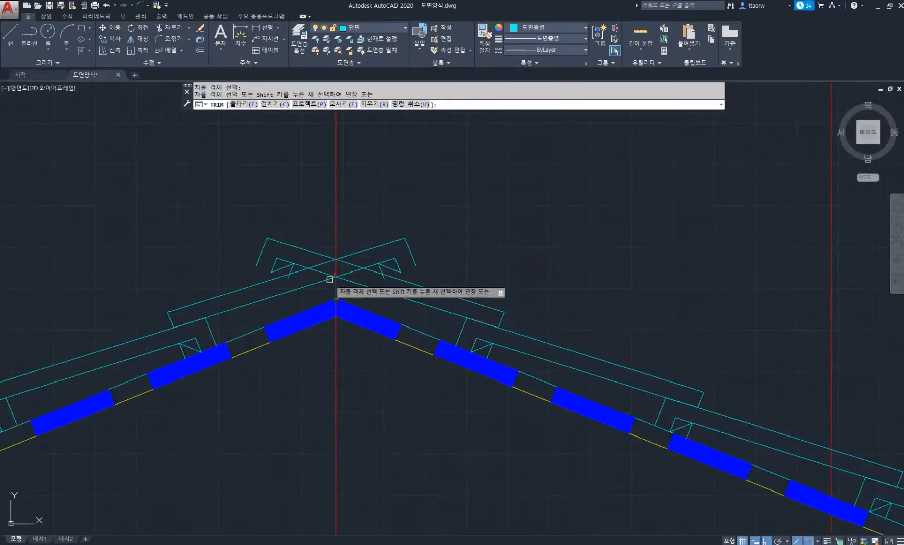
text(f)
key(Return)
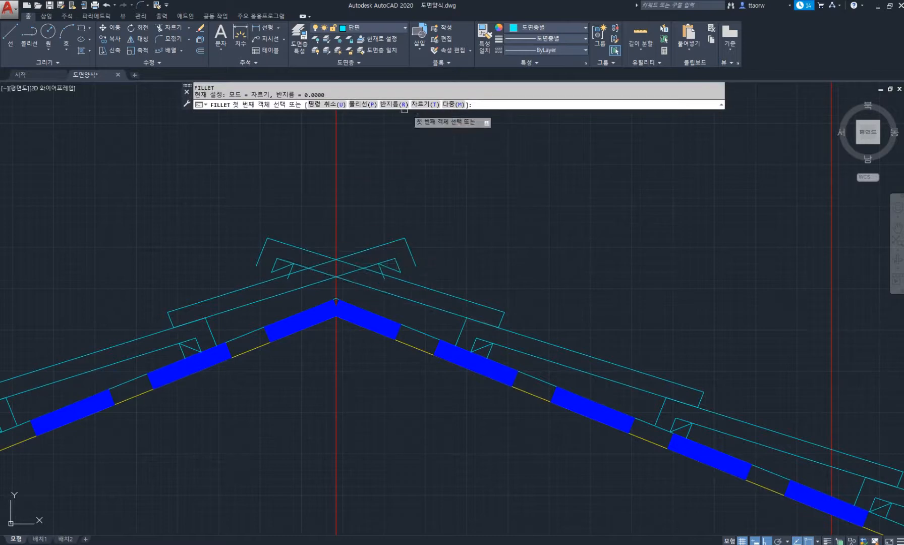
click(455, 107)
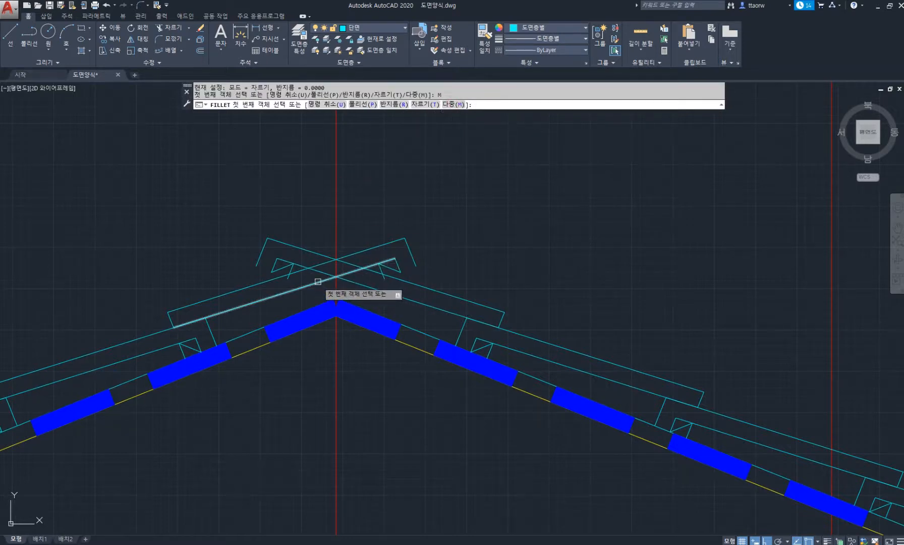
click(317, 282)
click(349, 281)
click(256, 284)
click(422, 286)
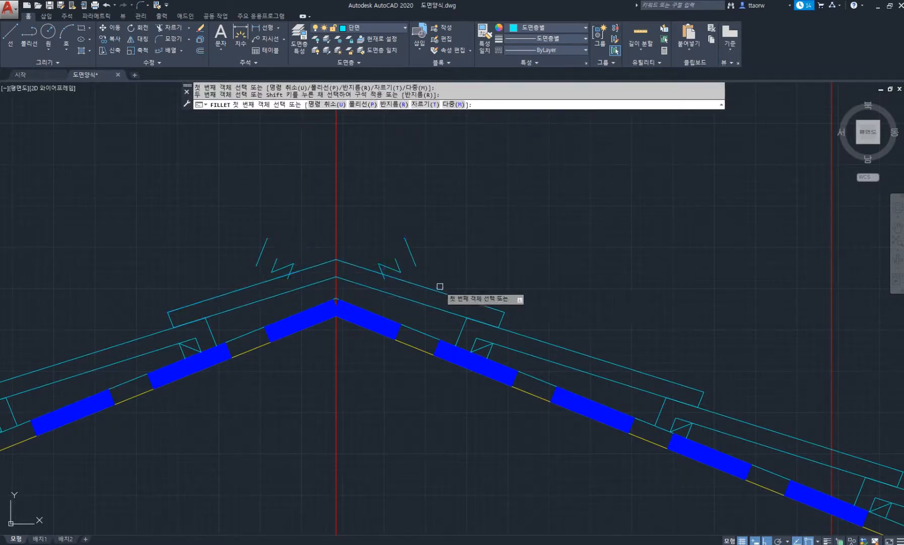
Step: Erase the leftover tile end lines and batten pieces on both sides of the ridge
click(234, 185)
click(446, 298)
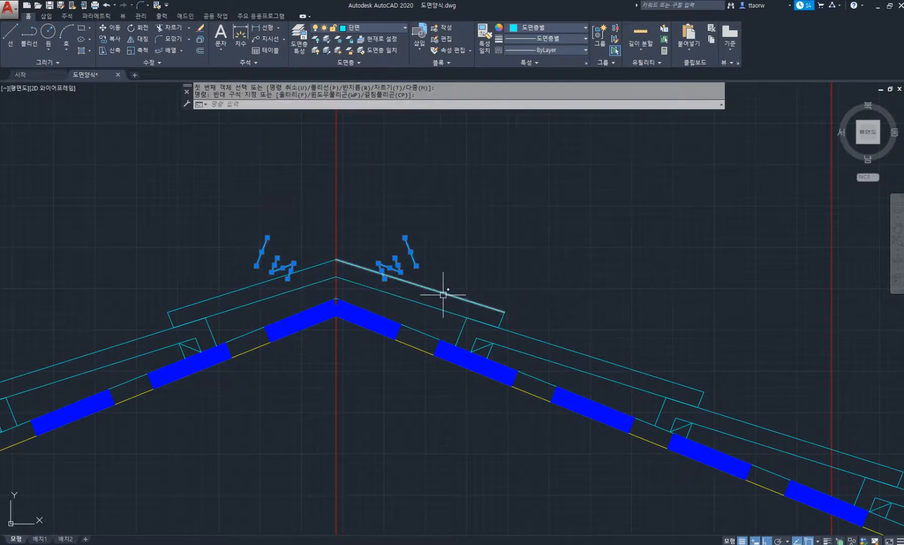
key(Delete)
scroll(337, 239, down, 5)
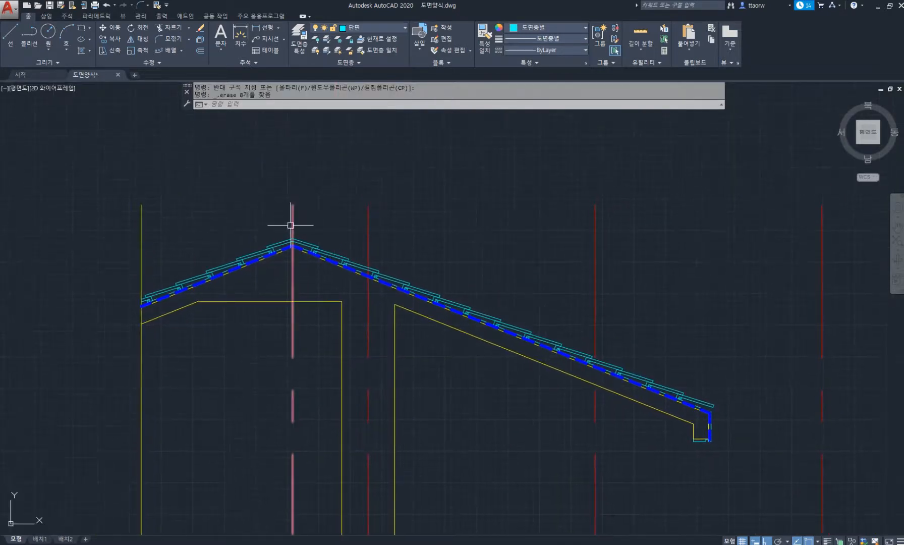
scroll(285, 232, up, 6)
scroll(310, 231, down, 6)
Step: Draw the eave tile's downturned lip from its upper outer corner: 50 down, 20 inward, and back up past the tile's underside line
middle_drag(650, 358, 395, 299)
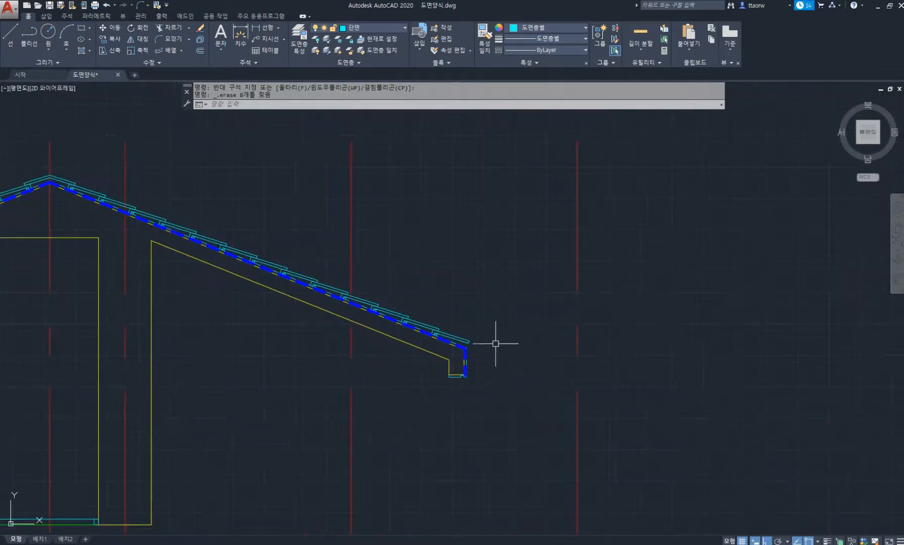
scroll(479, 349, up, 5)
text(l)
key(Return)
click(406, 296)
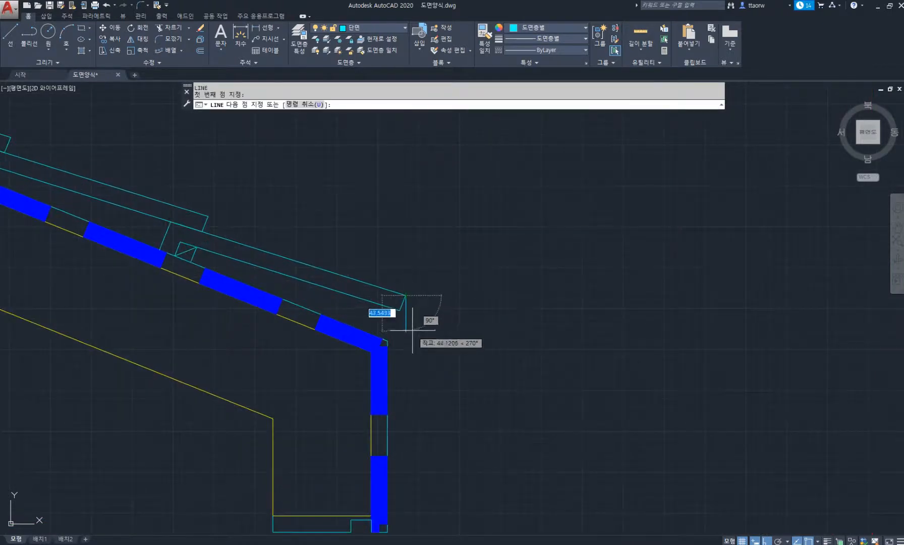
scroll(414, 330, up, 2)
text(50)
key(Return)
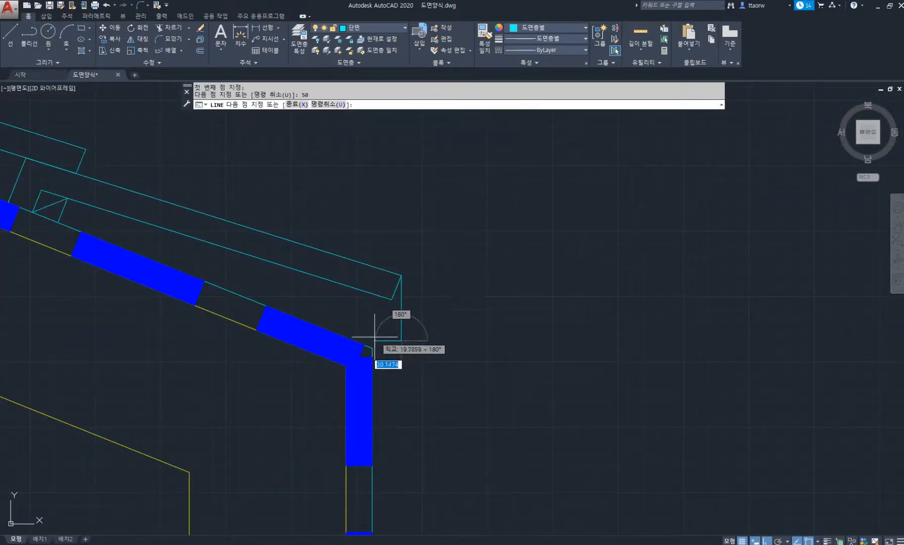
text(20)
key(Return)
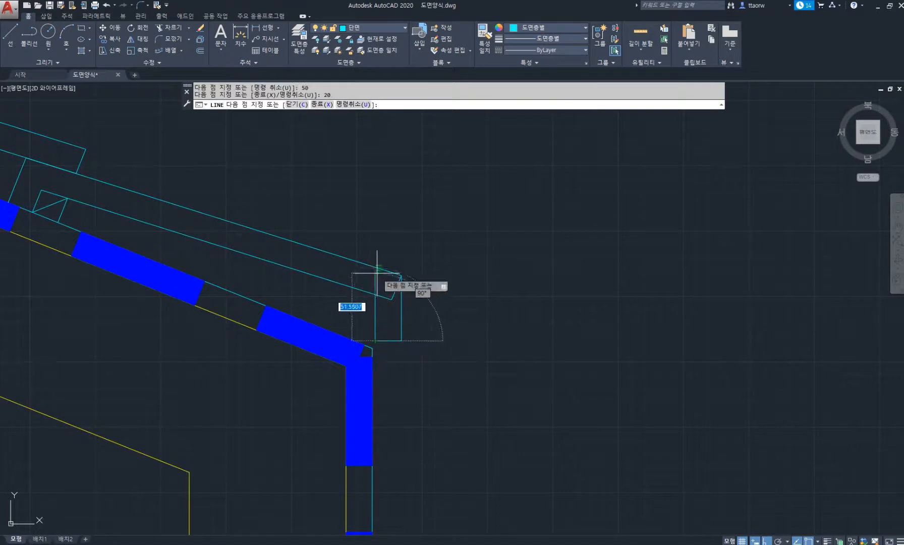
click(376, 278)
key(Return)
Step: Fillet the eave tile's underside line to the lip's inner vertical with radius 0, and erase the tile's old slanted end line
text(f)
key(Return)
click(363, 287)
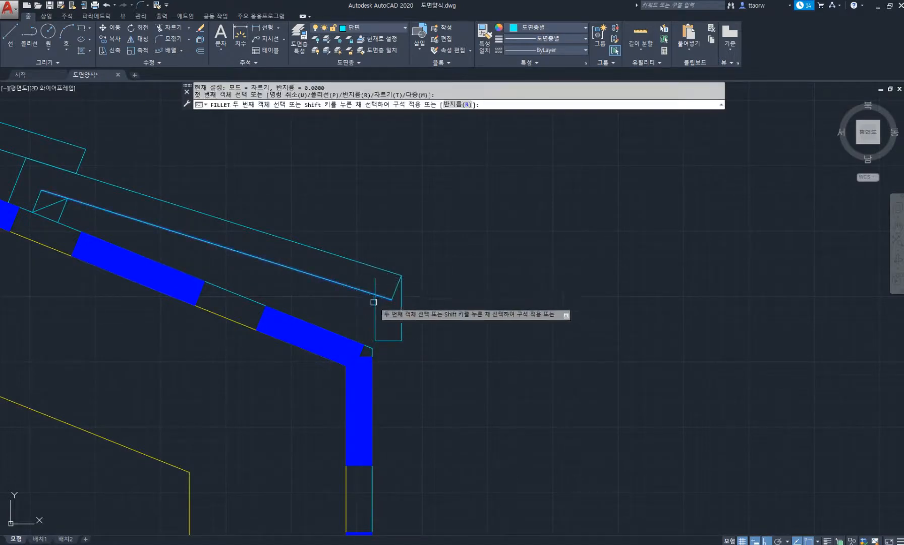
click(375, 299)
click(368, 293)
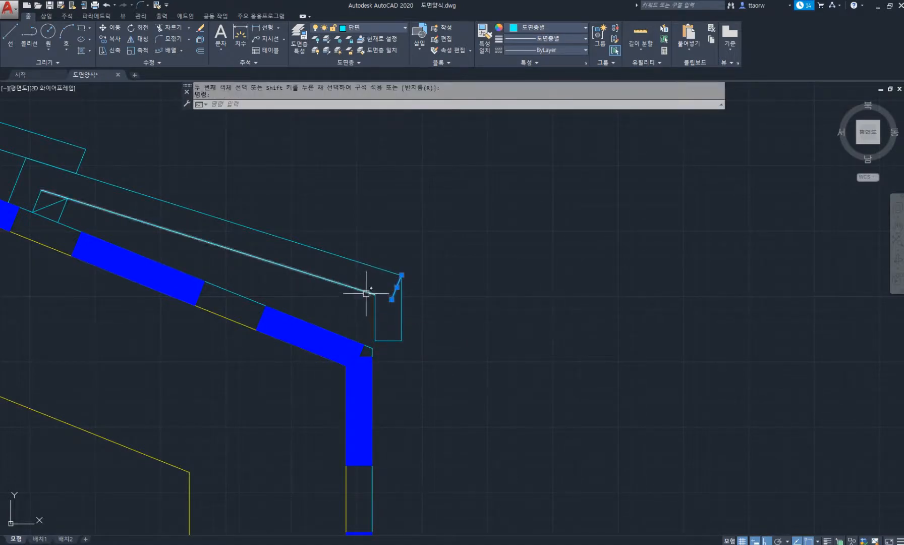
key(Delete)
Step: Copy the lowest batten with its diagonal down the slope to the roof line just inside the eave tile's lip
middle_drag(293, 263, 384, 276)
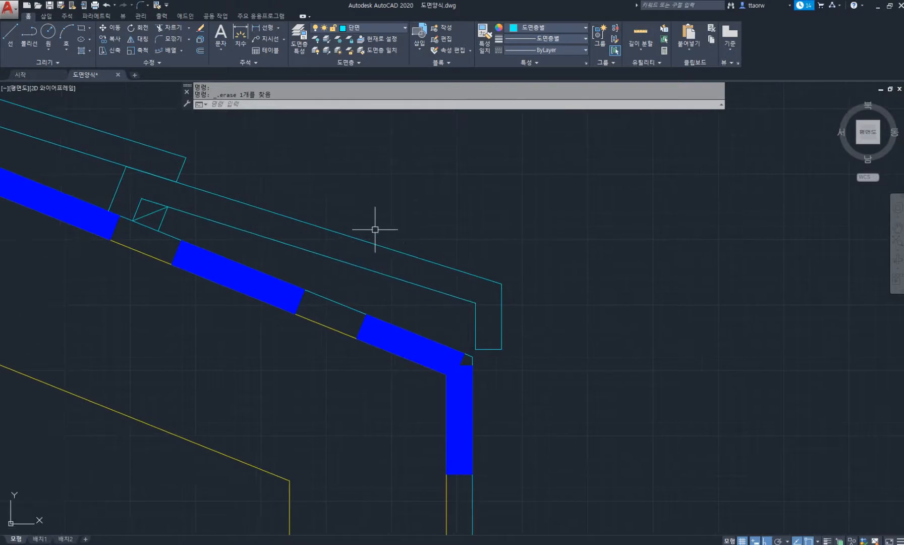
text(co)
key(Return)
click(130, 189)
click(200, 256)
key(Return)
click(159, 231)
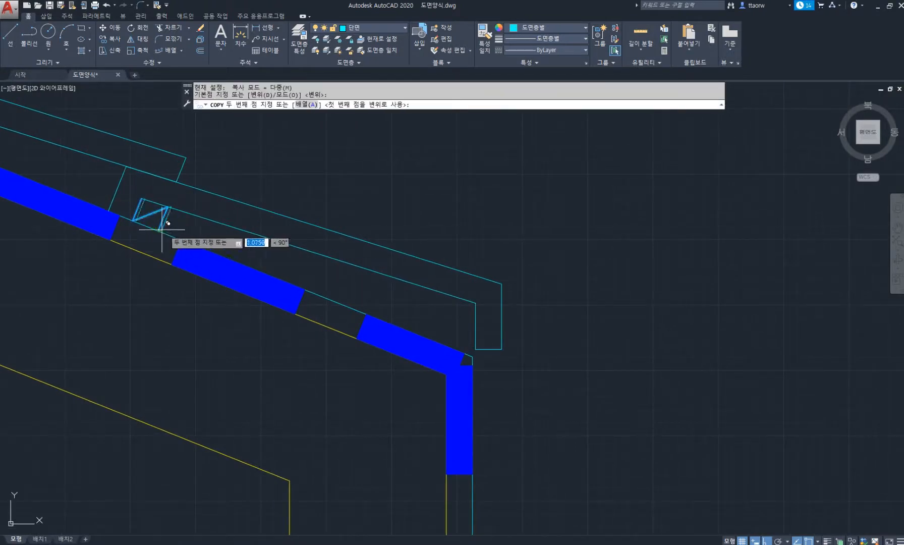
click(431, 339)
key(Return)
Step: Stretch the upper end of the copied eave batten vertically to meet the underside of the tile
scroll(447, 304, up, 2)
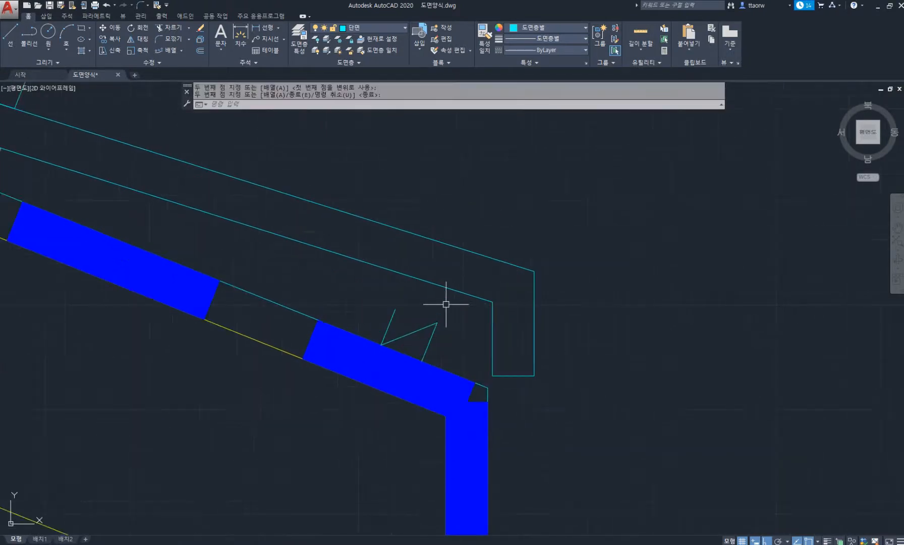
scroll(446, 304, up, 2)
text(s)
key(Return)
click(467, 348)
click(339, 243)
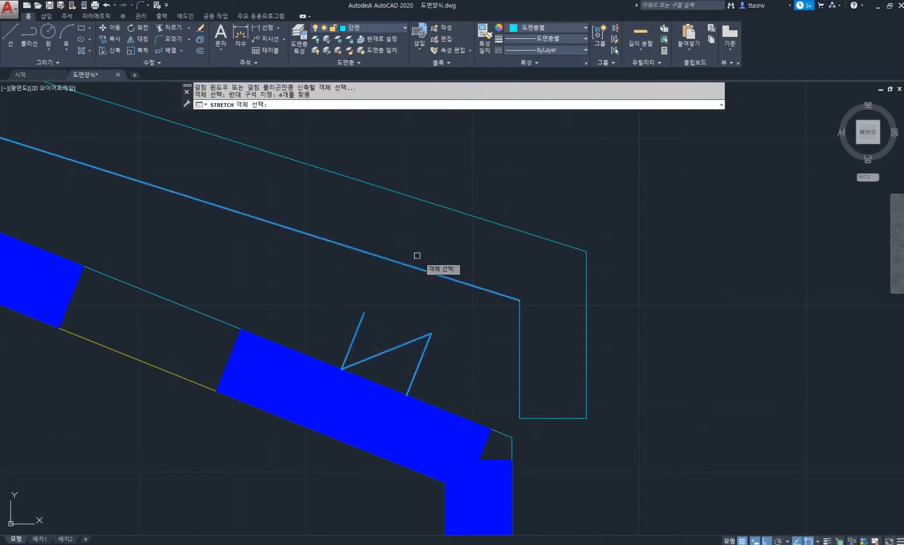
key(Return)
click(432, 333)
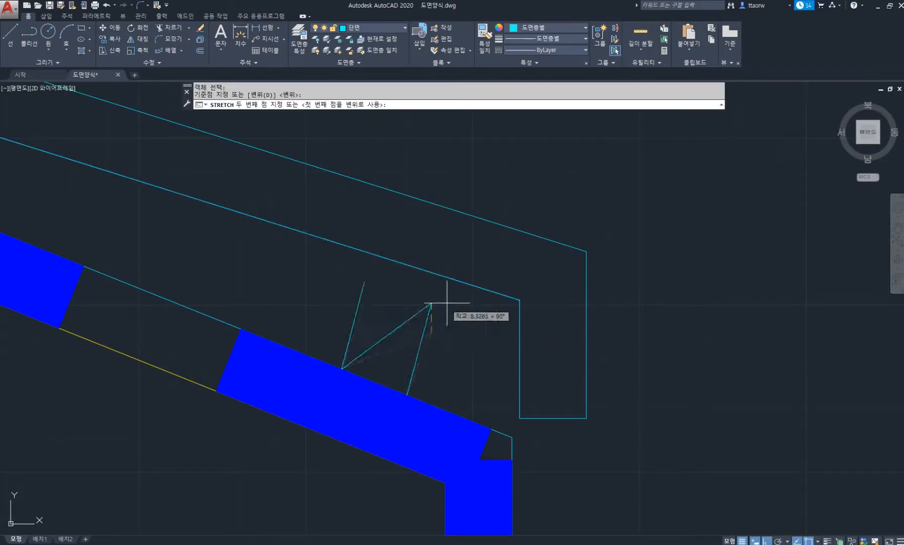
click(449, 278)
scroll(448, 278, down, 5)
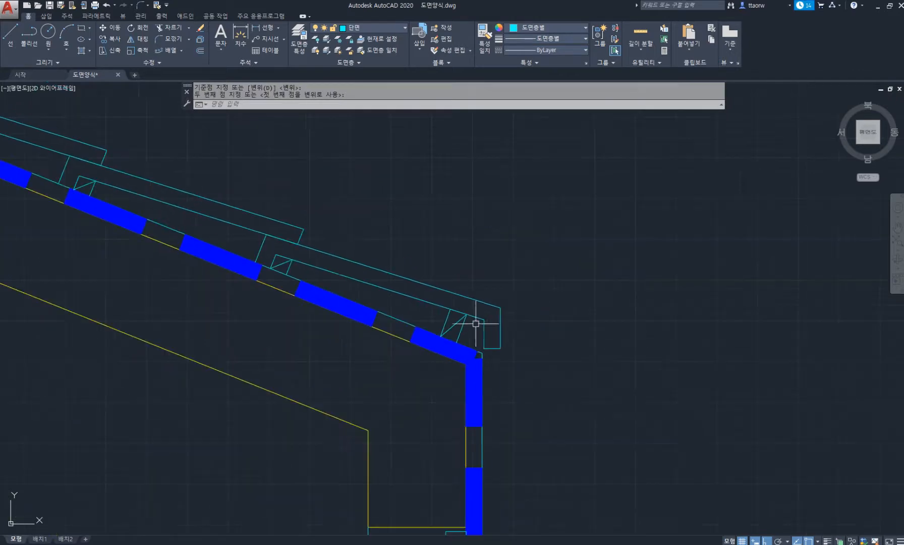
Step: Offset the ridge's vertical centre line 150 to each side
mouse_move(323, 313)
middle_down()
mouse_move(424, 341)
mouse_move(503, 386)
middle_up()
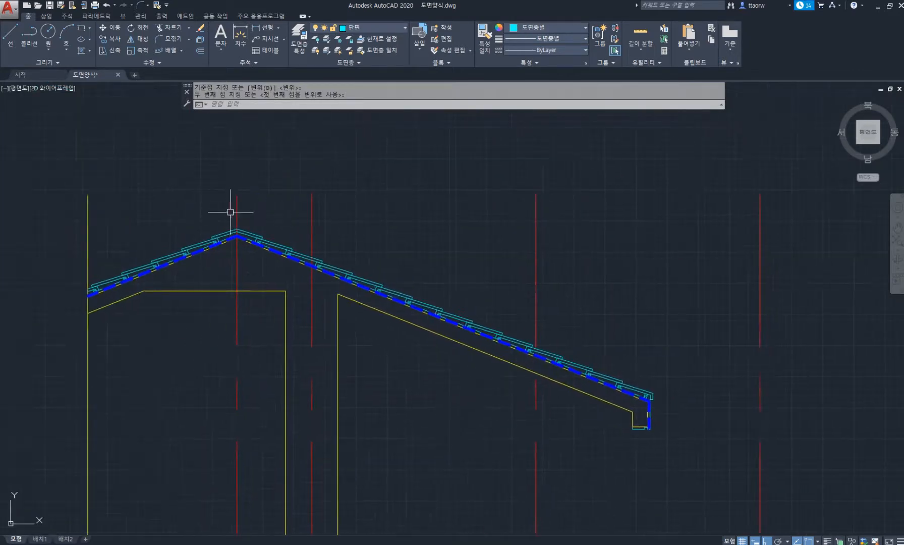
scroll(211, 212, up, 5)
middle_drag(268, 236, 313, 233)
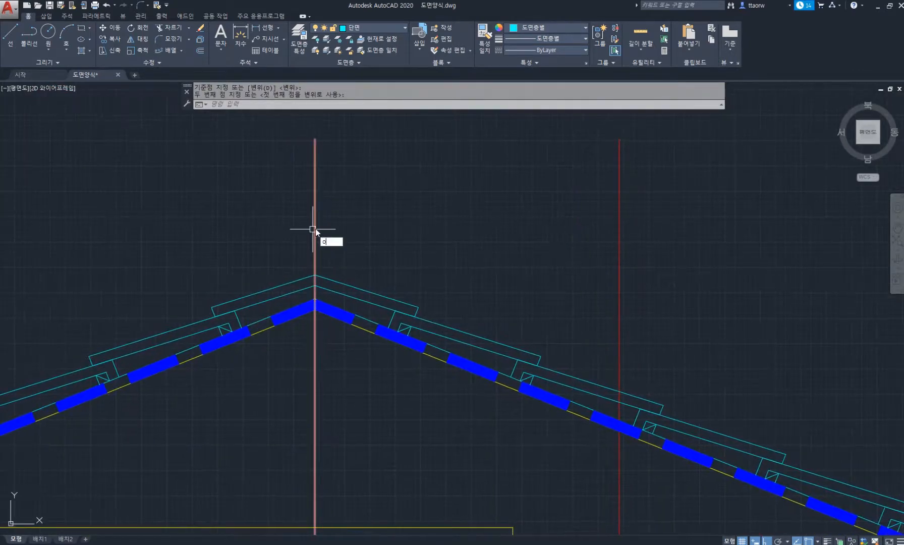
text(o)
key(Return)
click(314, 240)
text(15)
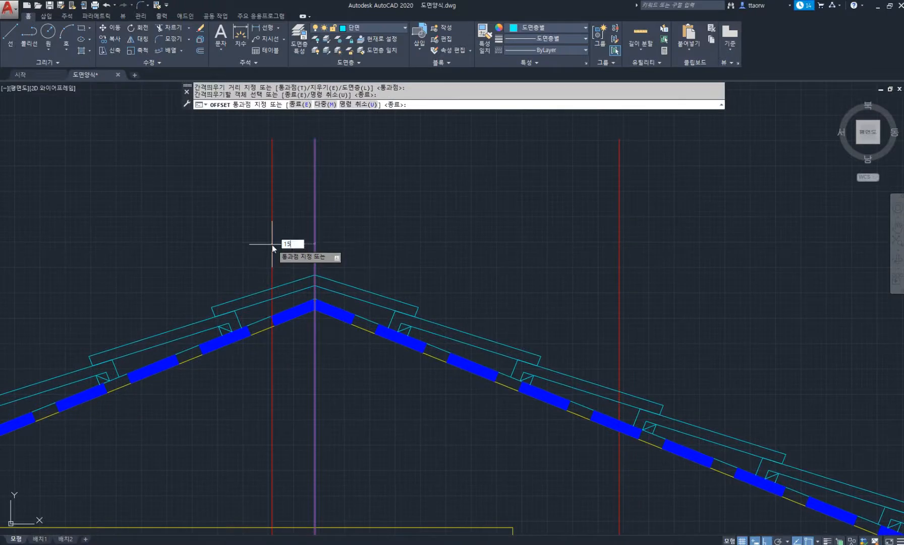
text(0)
key(Return)
click(315, 250)
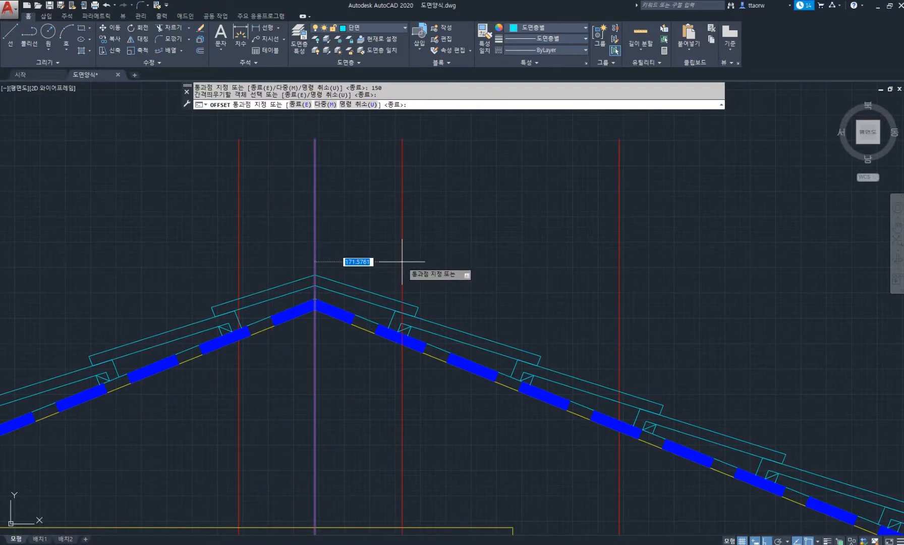
key(Return)
key(Return)
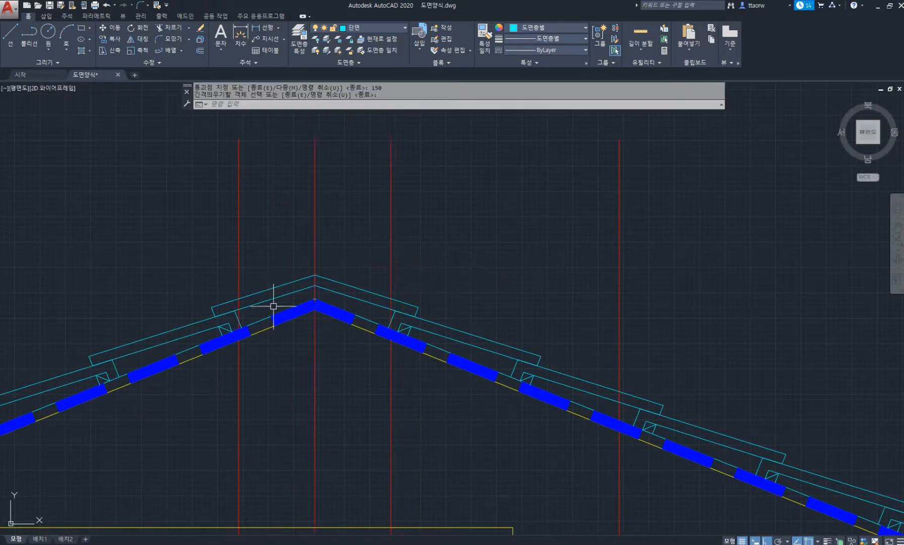
Step: Draw a three-point arc over the ridge between the two offset guide lines, passing through the tile apex
scroll(272, 307, up, 2)
text(a)
key(Return)
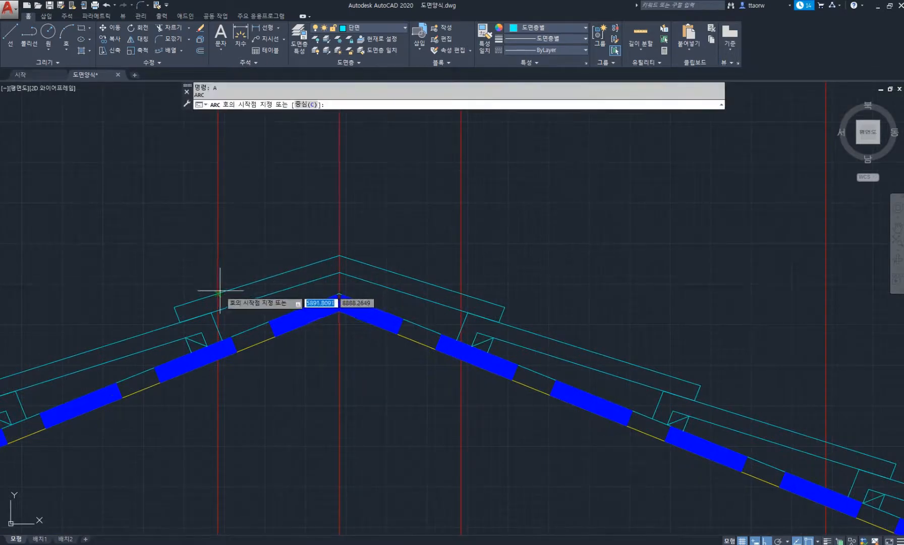
click(218, 293)
click(339, 256)
click(461, 302)
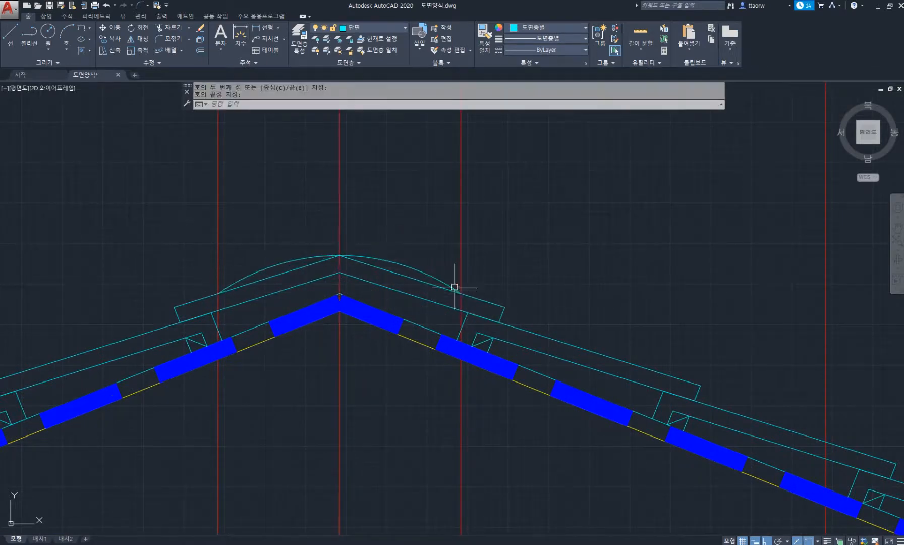
key(Return)
middle_drag(287, 229, 297, 268)
key(Escape)
Step: Offset the ridge arc upward three times in succession at 20 spacing
text(o)
key(Return)
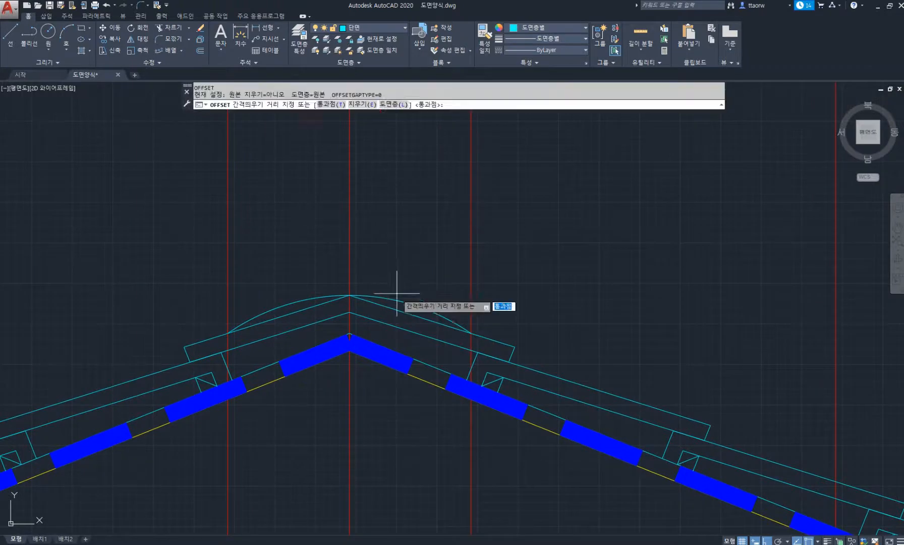
key(Return)
click(397, 296)
text(20)
key(Return)
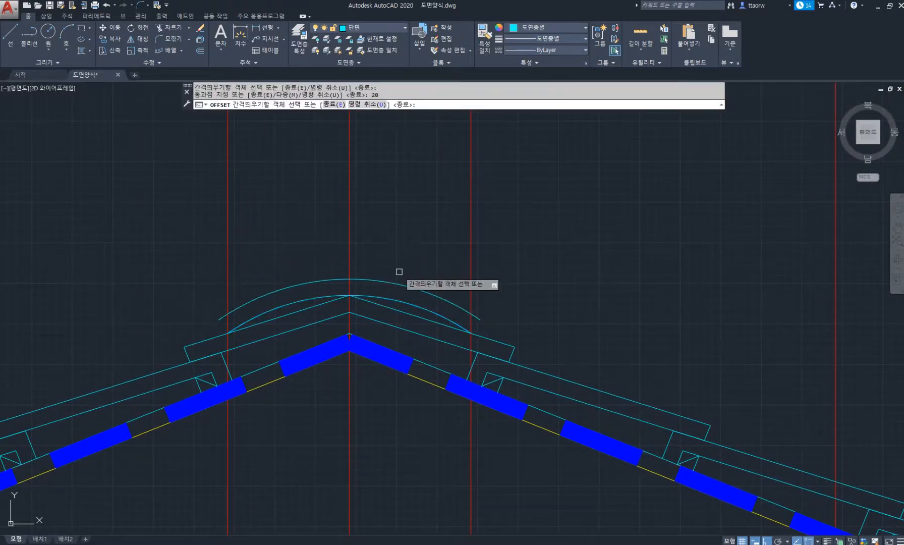
click(398, 282)
text(20)
key(Return)
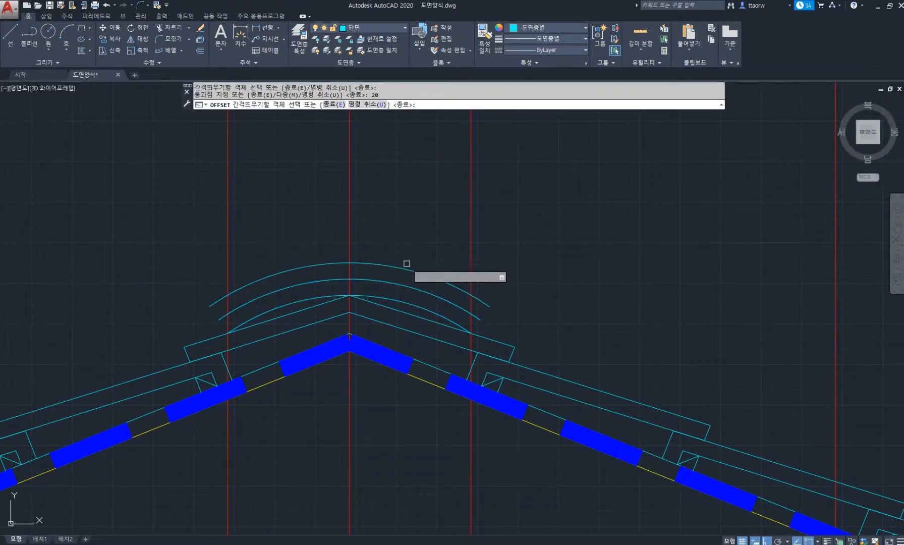
click(406, 266)
text(20)
key(Return)
key(Escape)
key(Escape)
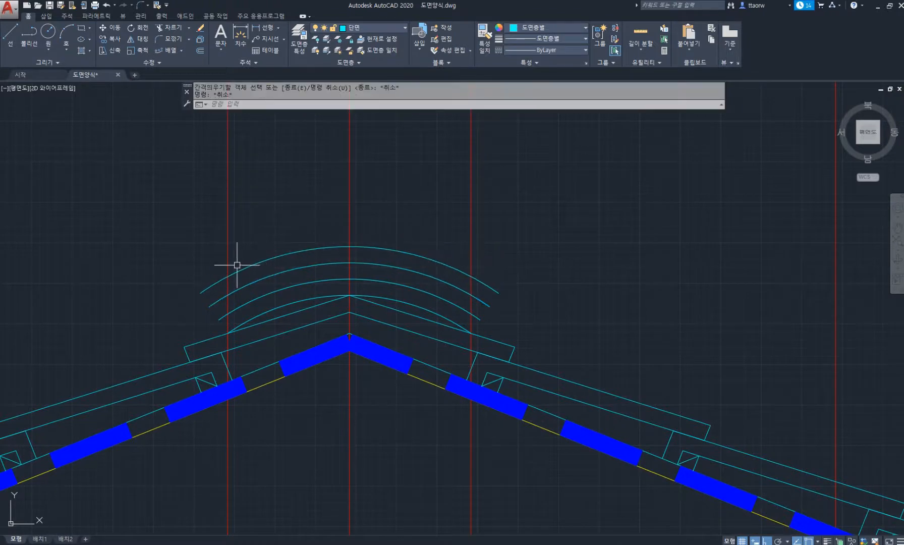
Step: Draw a vertical line at each end of the lowest ridge arc, connecting it with the outermost arc
text(l)
key(Return)
click(228, 333)
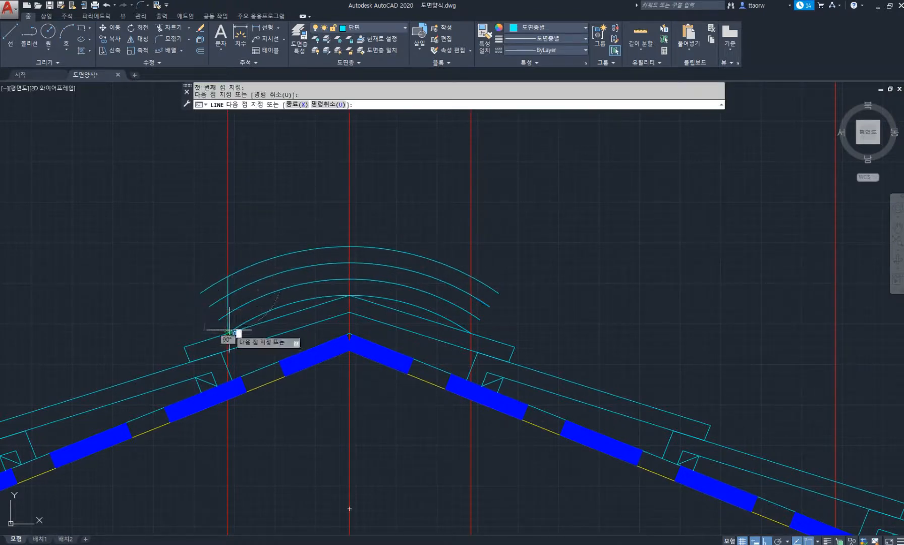
click(228, 276)
key(Return)
key(Return)
click(470, 277)
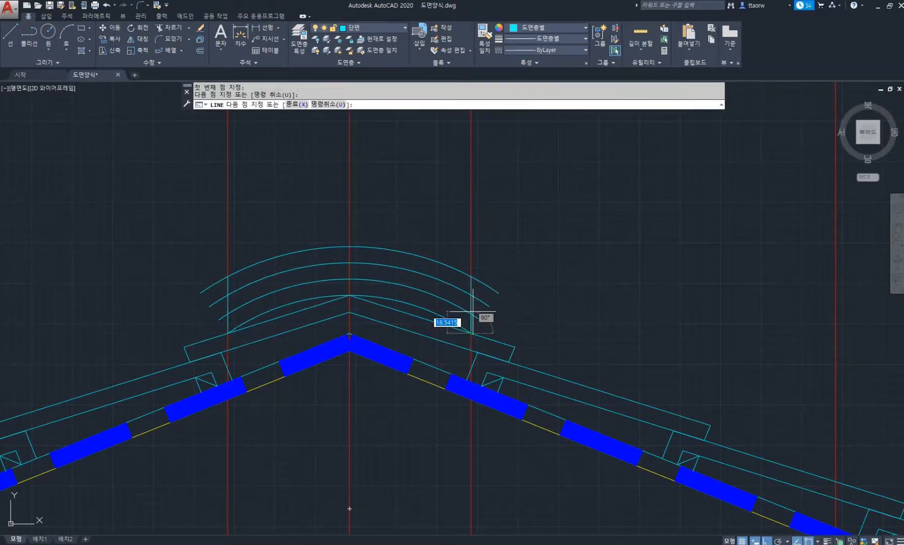
click(471, 334)
key(Return)
Step: Erase the two vertical guide lines offset on either side of the ridge centre line
text(e)
key(Return)
click(494, 216)
click(259, 192)
click(176, 174)
key(Return)
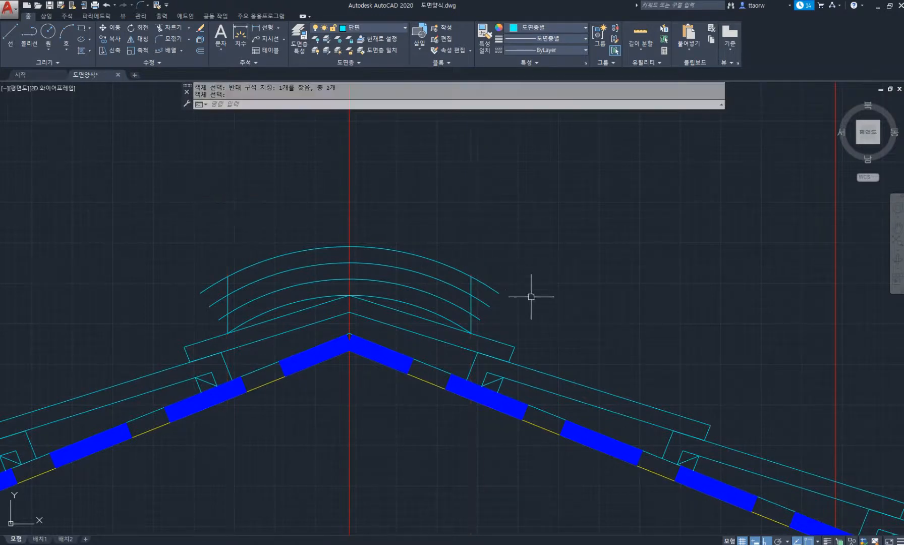
Step: Trim the arc ends that project beyond the two vertical end lines of the ridge stack
text(tr)
key(Return)
key(Return)
click(509, 263)
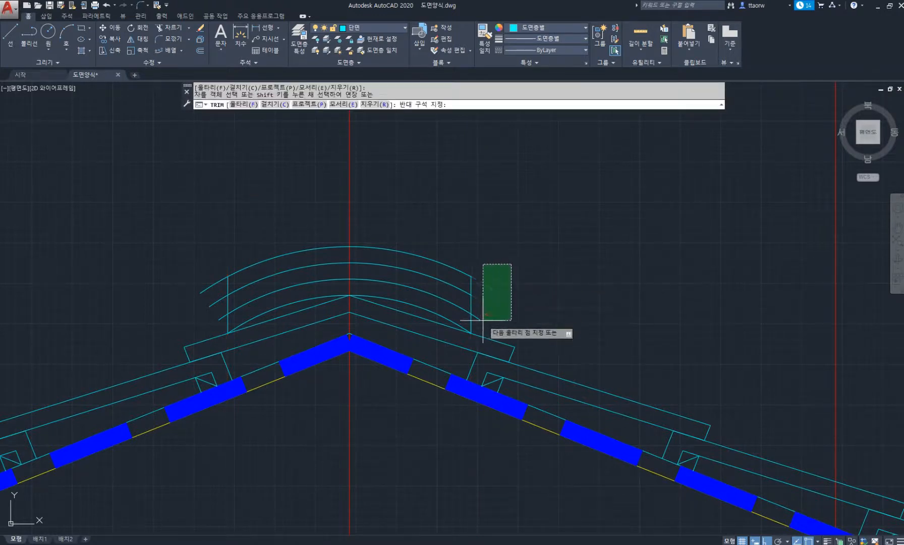
click(472, 312)
click(221, 323)
click(182, 247)
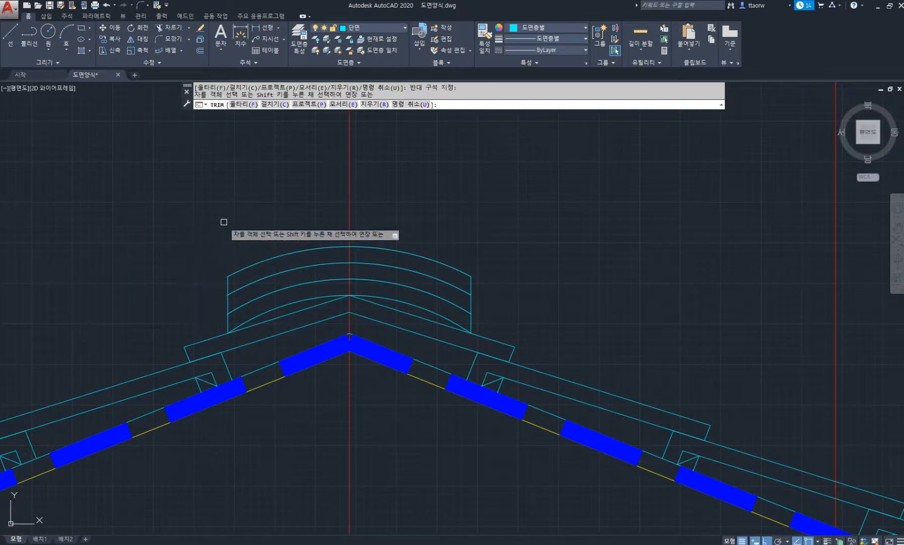
key(Return)
Step: Draw a circle of radius 100 centred where the topmost ridge arc crosses the centre line
scroll(225, 223, down, 2)
middle_drag(224, 223, 273, 236)
text(c)
key(Return)
scroll(282, 232, up, 3)
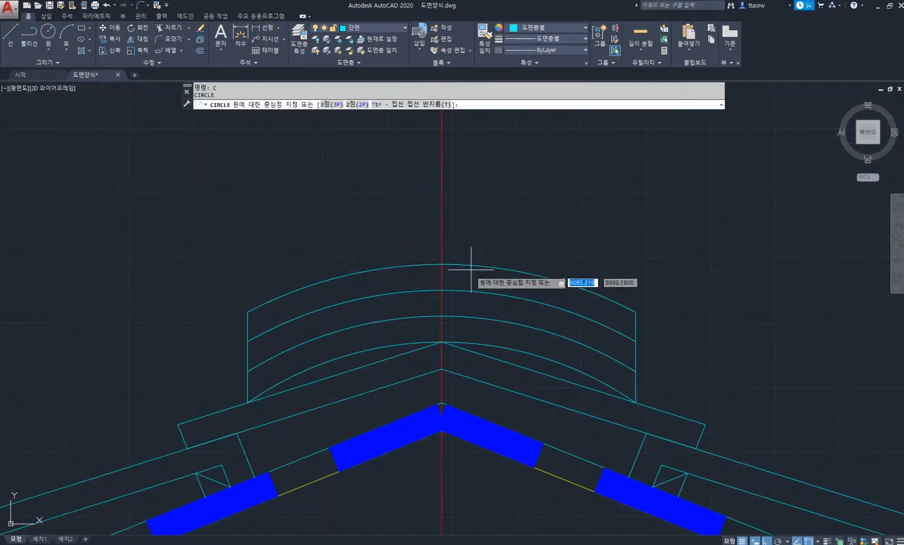
click(442, 264)
scroll(444, 259, down, 4)
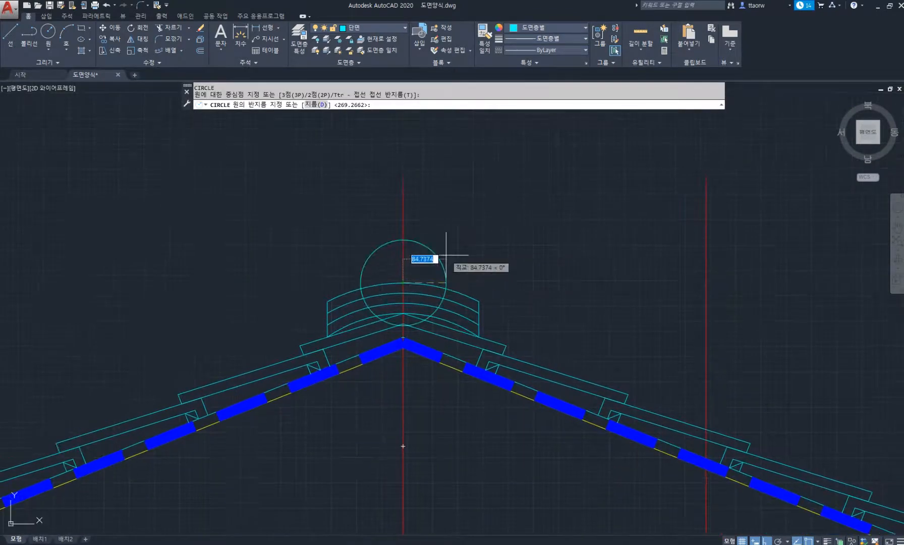
text(100)
key(Return)
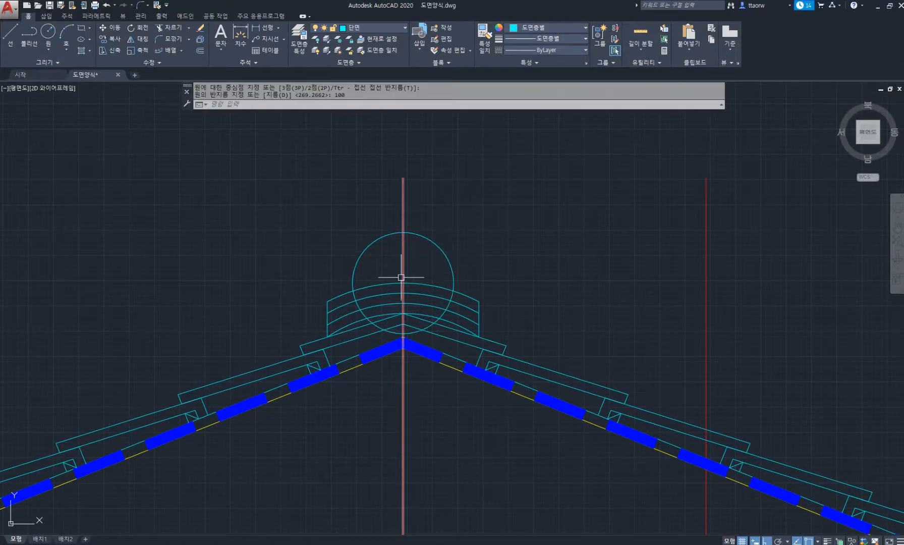
Step: Offset the ridge circle 30 inward
text(o)
key(Return)
key(Return)
click(423, 237)
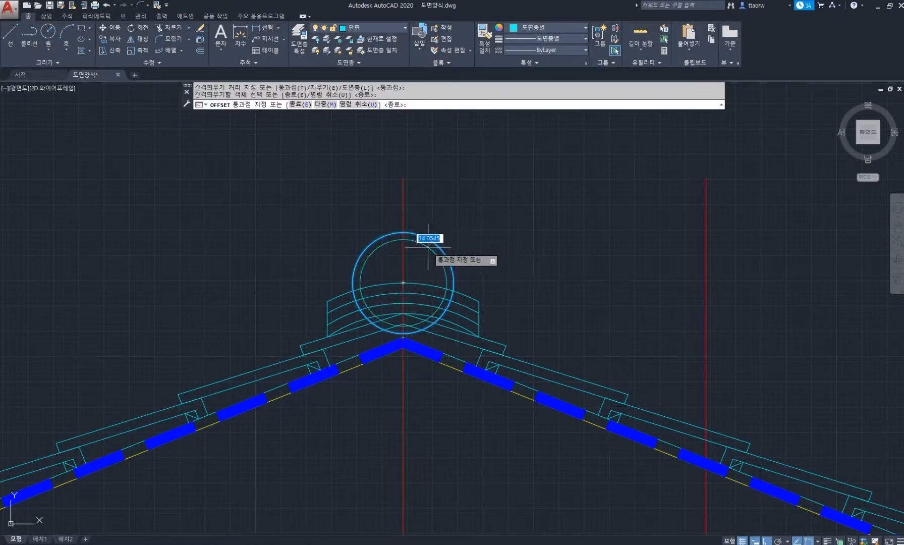
text(30)
key(Return)
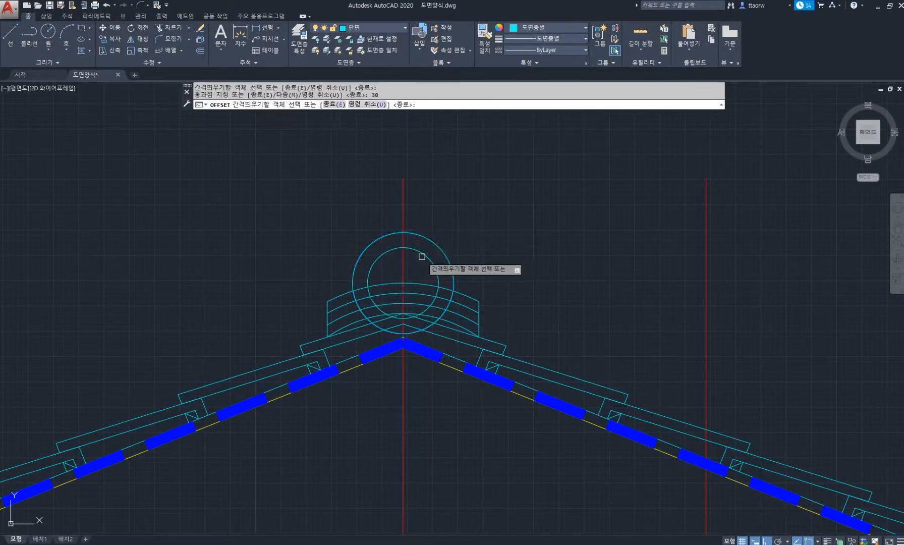
key(Return)
Step: Trim both concentric circles below the topmost ridge arc, using that arc as the cutting edge
text(tr)
key(Return)
scroll(414, 271, up, 2)
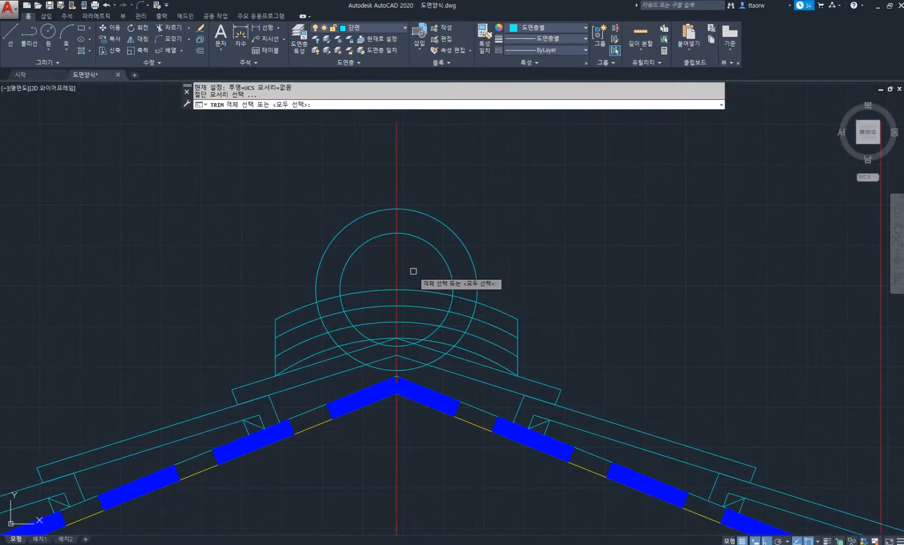
click(413, 290)
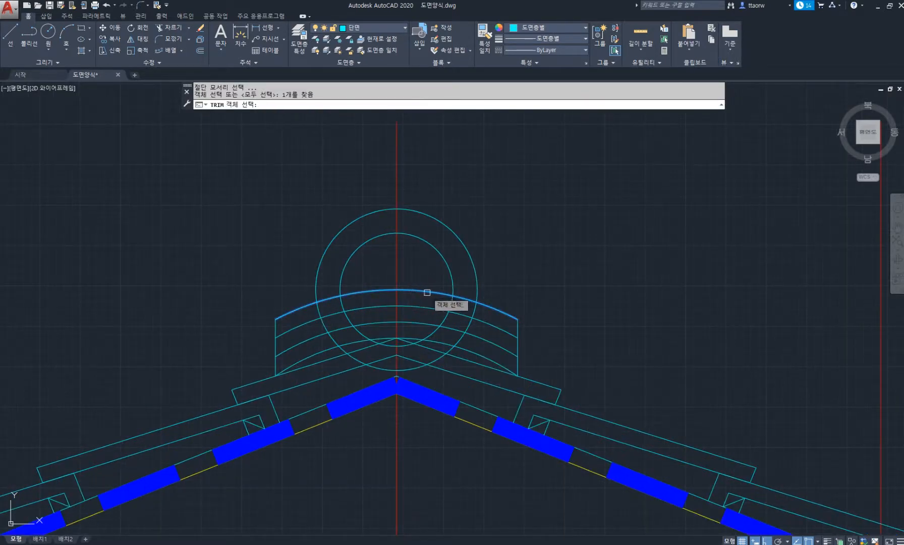
key(Return)
click(448, 305)
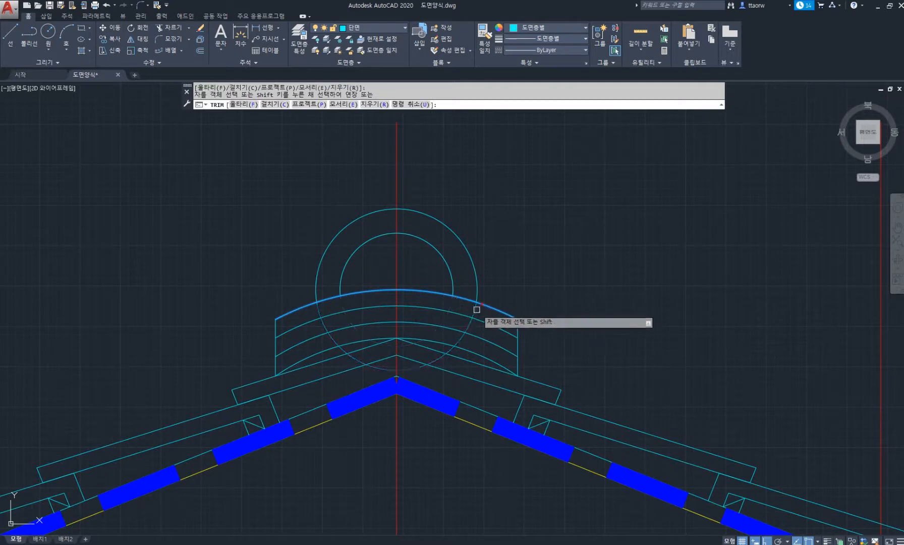
click(477, 310)
key(Return)
Step: Draw a circle of radius 150 centred on the top of the inner semicircle above the ridge
scroll(351, 251, down, 2)
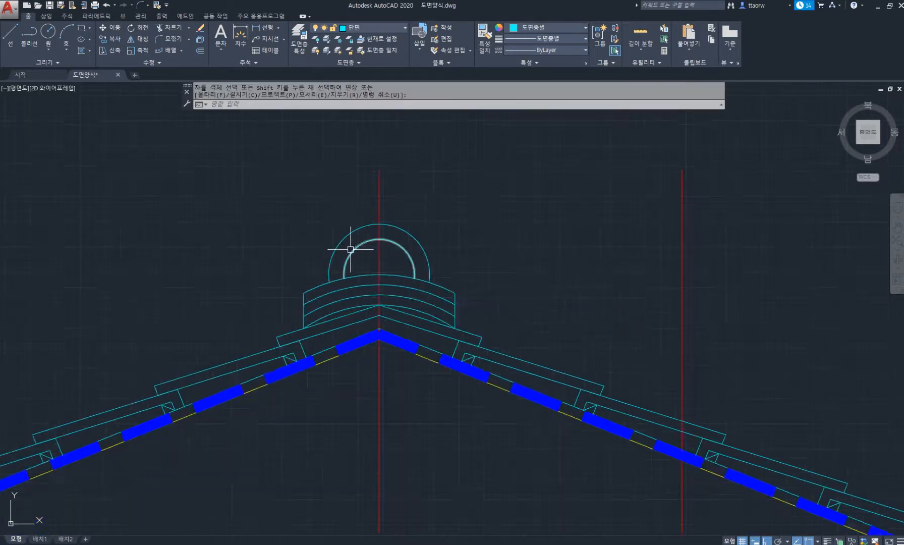
middle_drag(351, 249, 346, 284)
text(c)
key(Return)
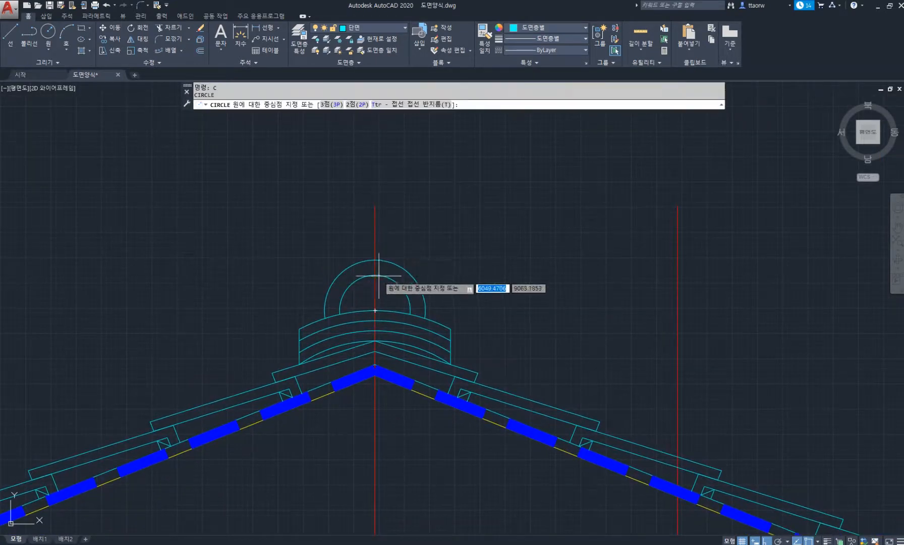
click(375, 311)
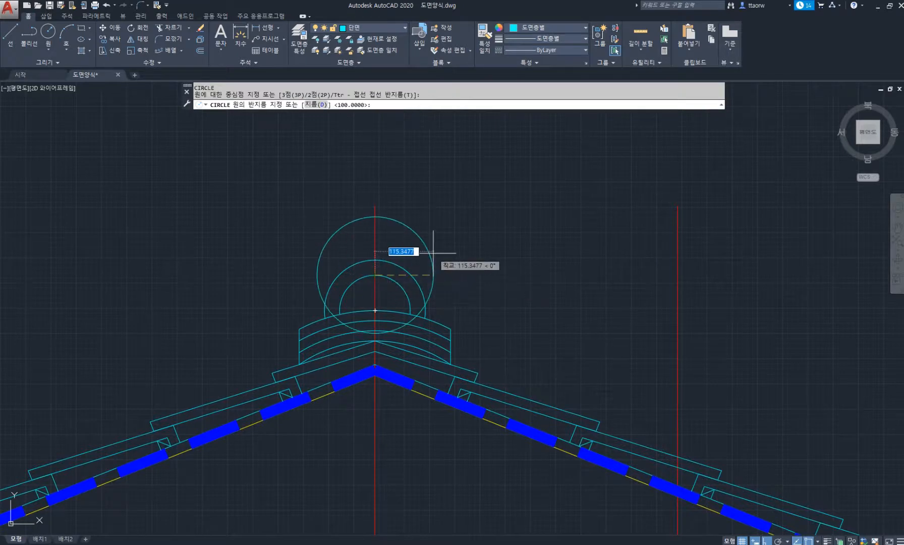
key(Return)
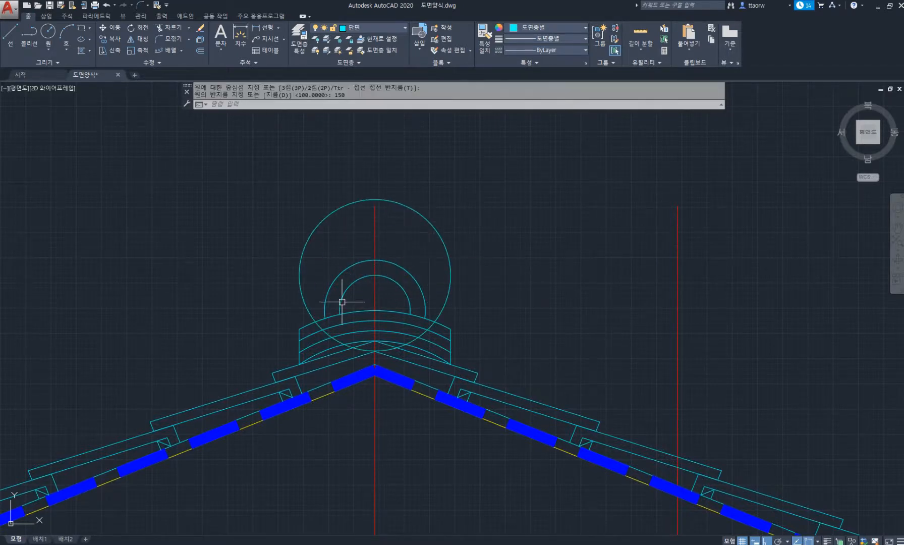
Step: Draw a circle of radius 100 centred on each upper corner of the ridge arc stack
key(Return)
click(300, 329)
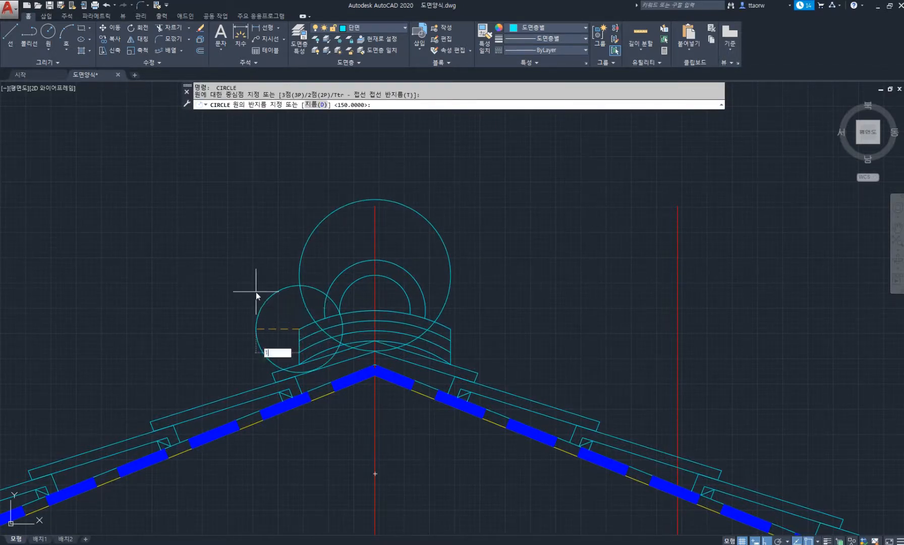
text(100)
key(Return)
key(Return)
click(450, 329)
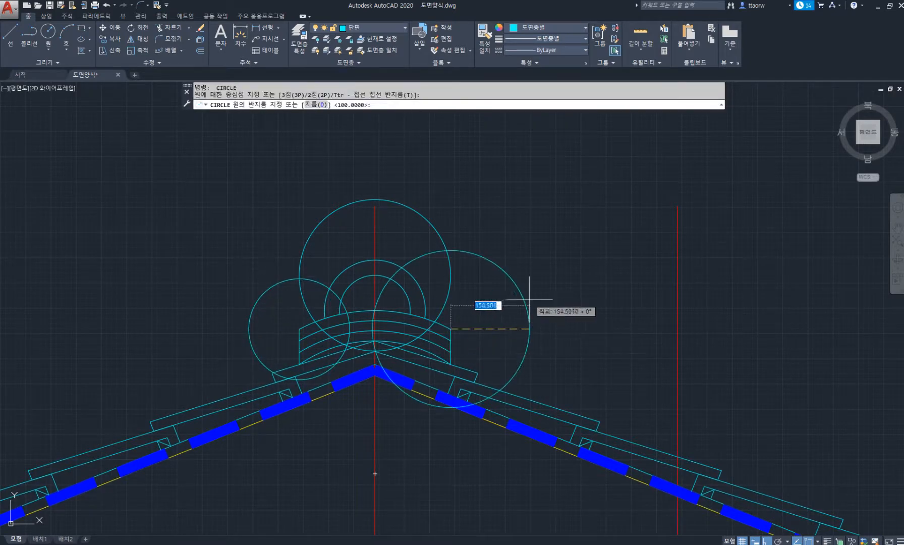
key(Return)
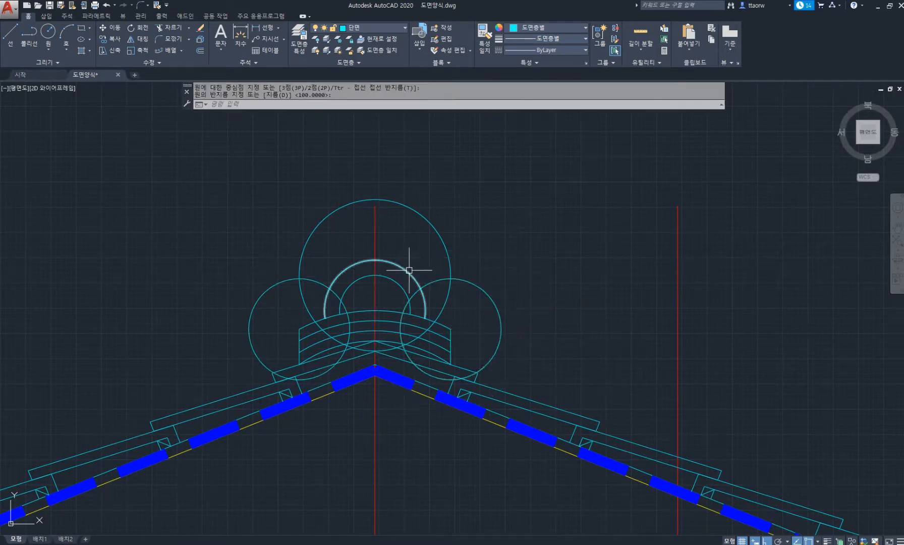
Step: Trim the overlapping parts of the three circles around the ridge so their outer edges form a cloud-shaped outline
text(TR)
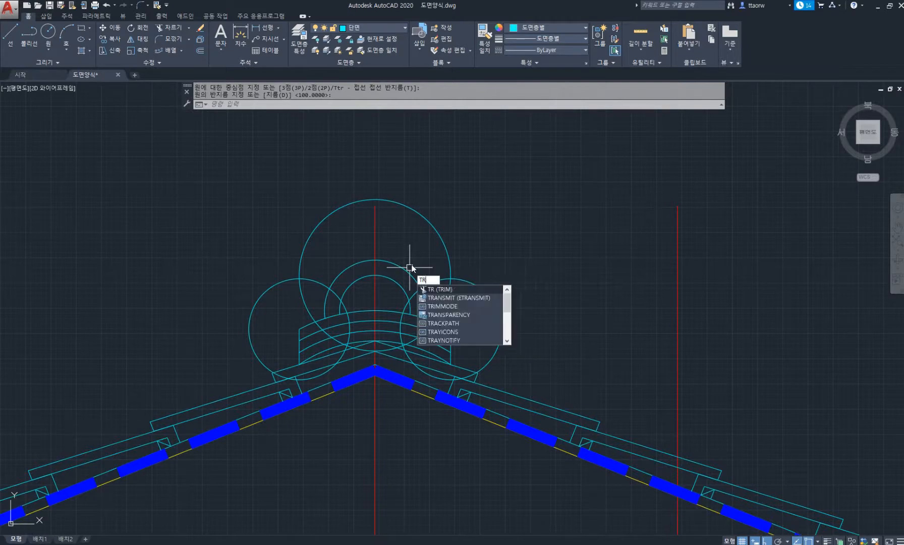
key(Return)
scroll(308, 277, up, 2)
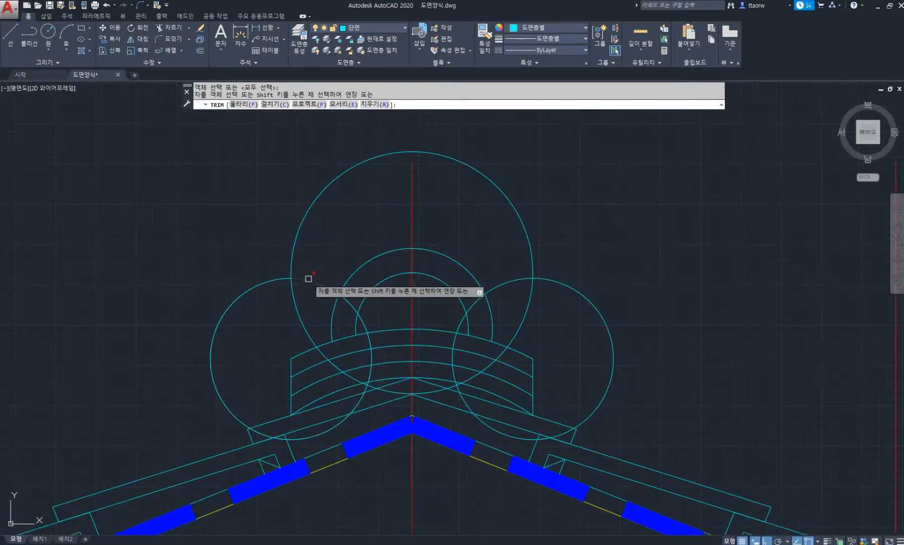
click(296, 299)
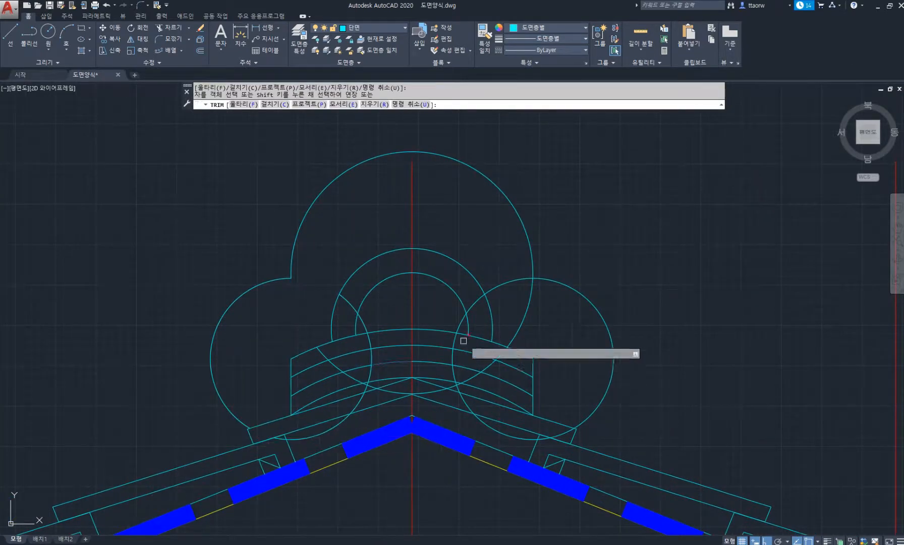
click(525, 318)
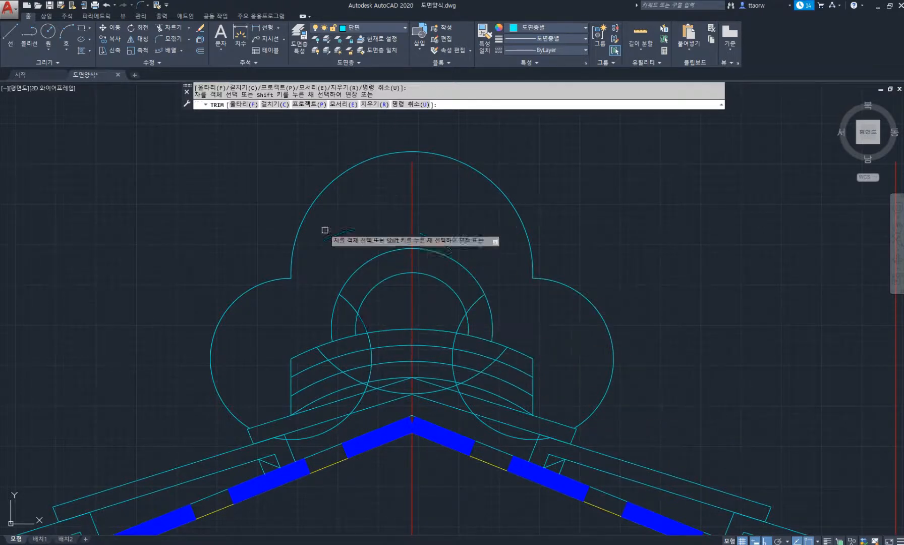
Step: Erase the three leftover circle pieces inside the cloud-shaped outline
click(378, 104)
click(361, 323)
click(333, 360)
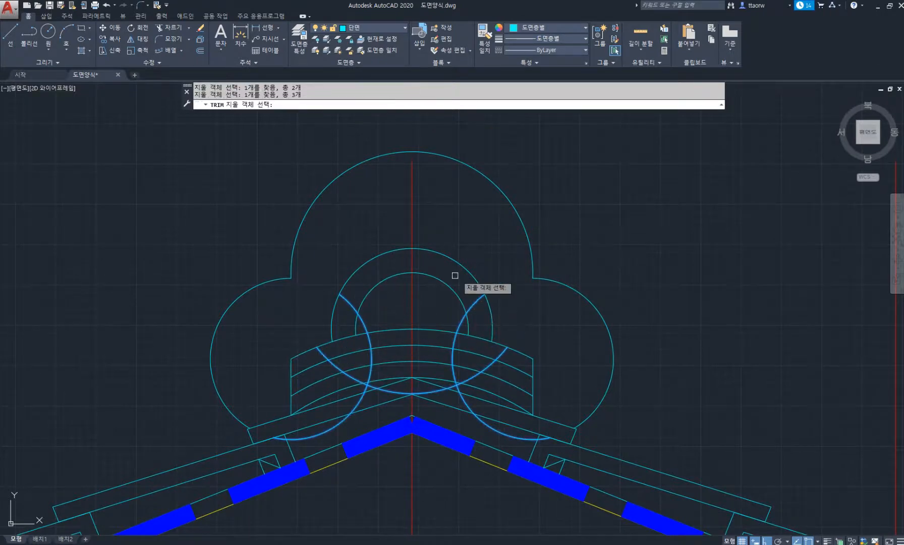
key(Return)
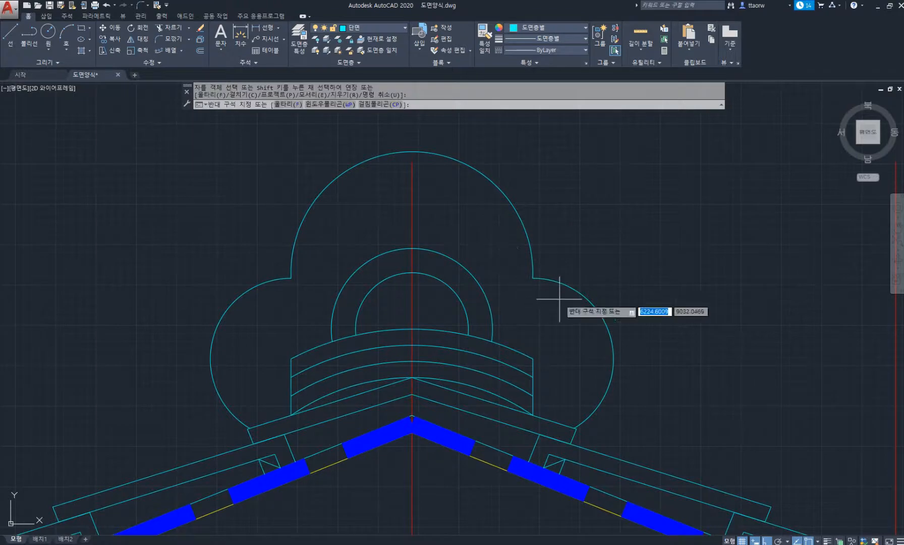
Step: Put the three arcs of the cloud-shaped outline on the 해치 layer
click(505, 247)
click(275, 293)
click(234, 254)
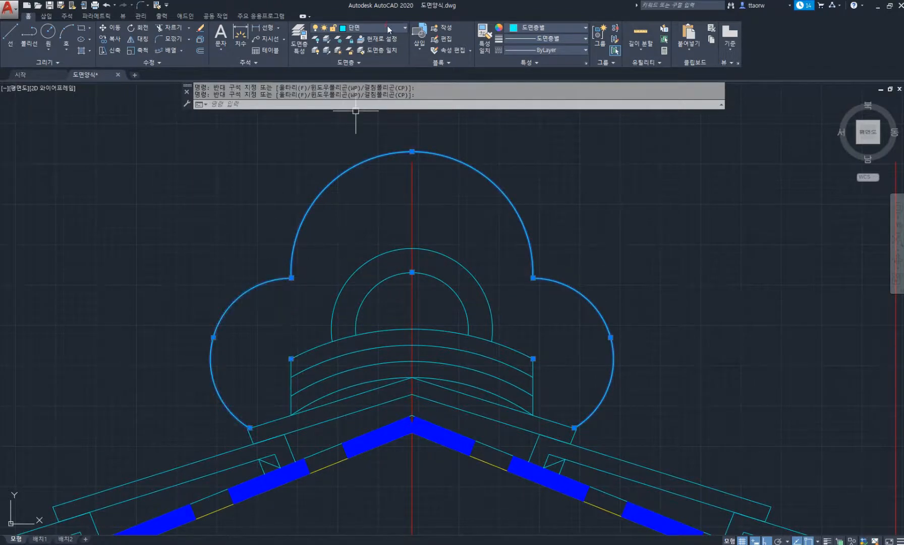
click(388, 28)
click(370, 107)
key(Escape)
key(Escape)
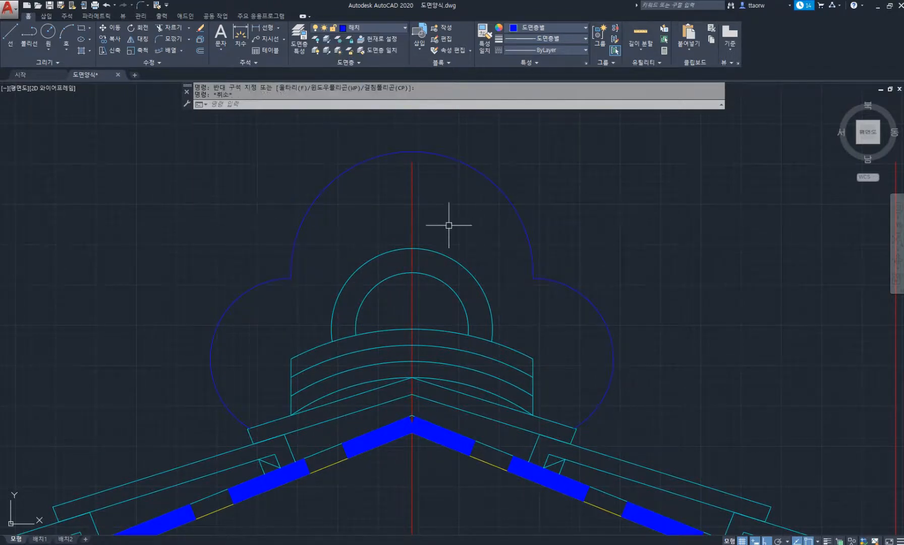
Step: Offset the cyan upper line of the ceiling below the roof 6 upward
scroll(444, 222, down, 5)
middle_drag(492, 274, 373, 228)
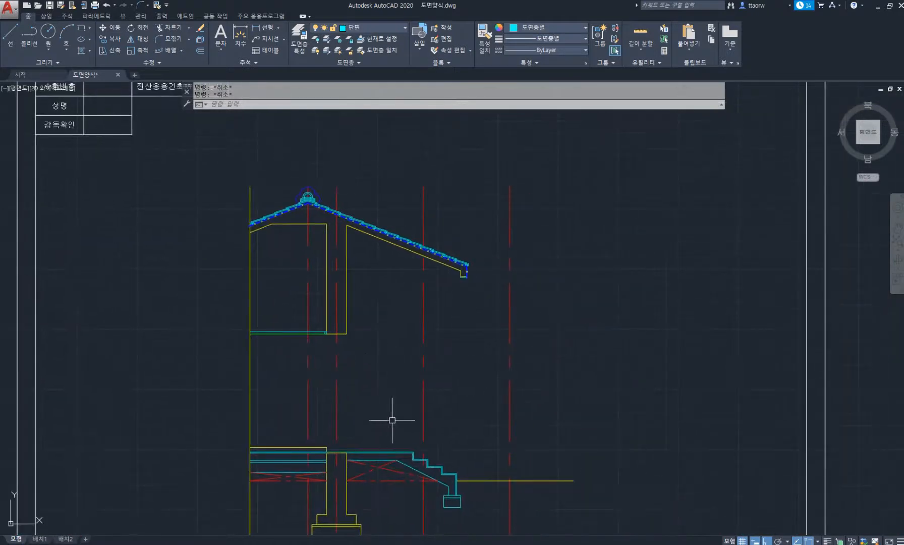
scroll(269, 282, up, 4)
scroll(328, 381, up, 2)
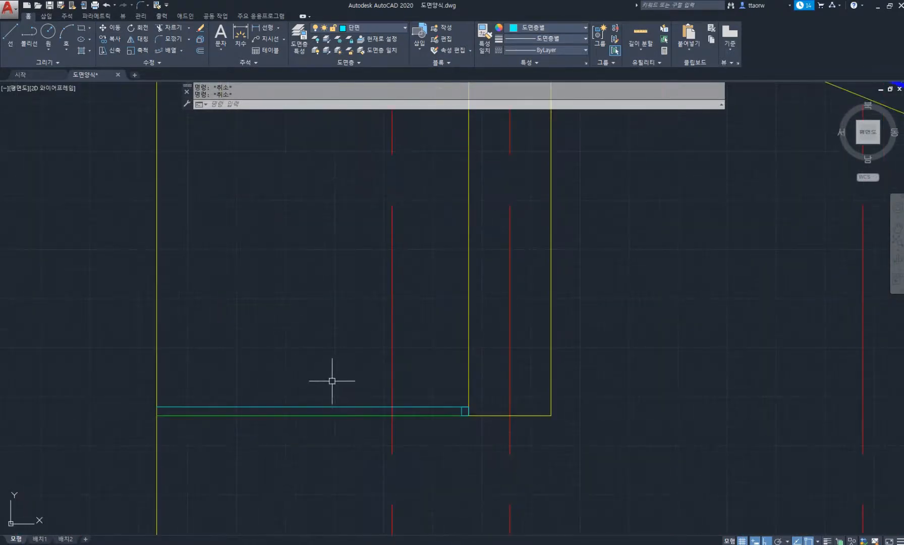
key(Return)
key(Return)
click(346, 407)
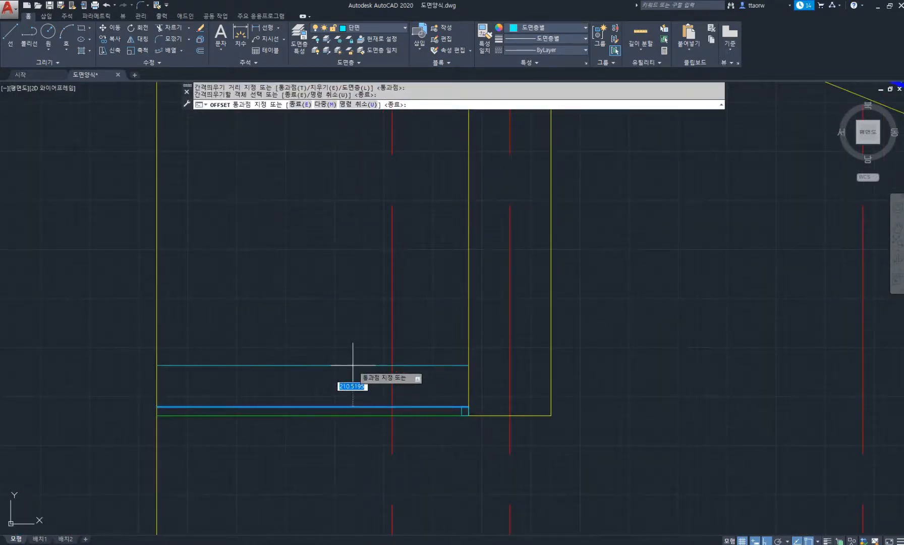
text(6)
key(Return)
key(Escape)
Step: Draw a 45 by 45 square above the ceiling lines, against the inner face of the wall
scroll(358, 407, up, 4)
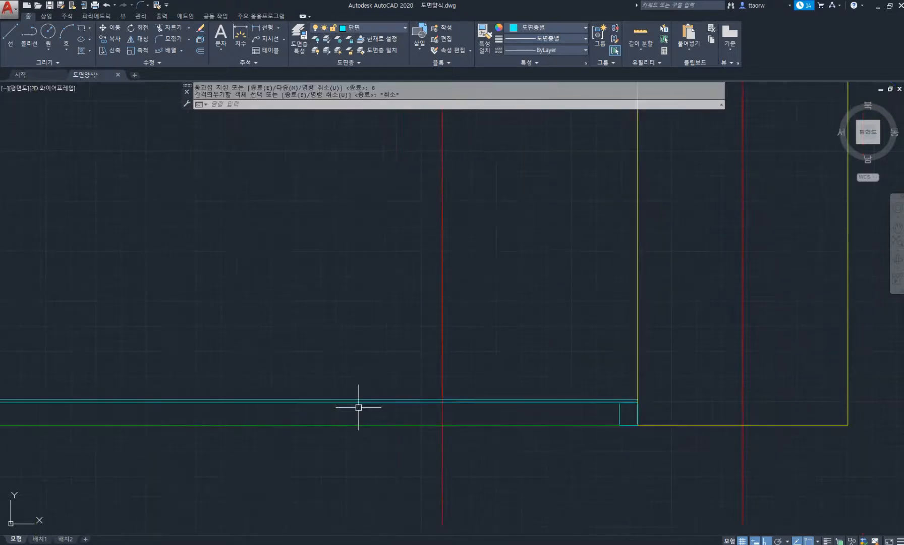
key(Return)
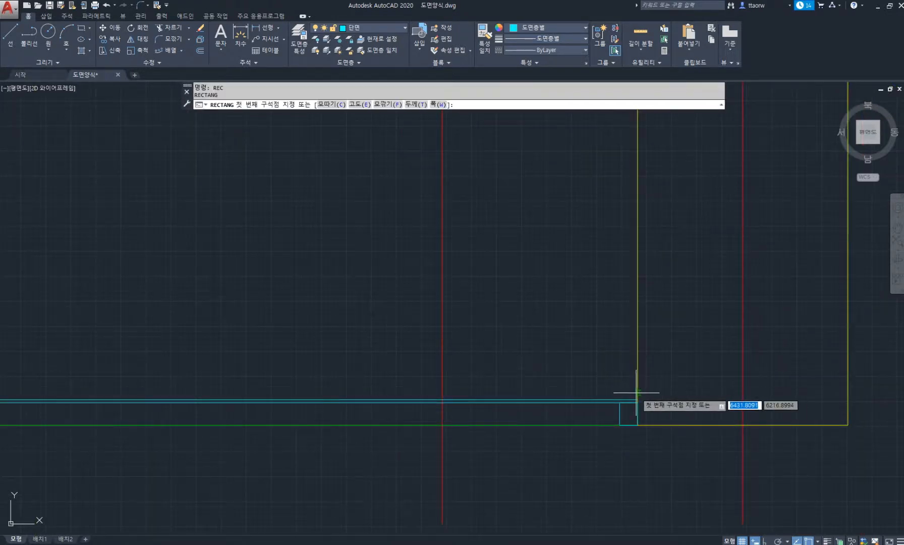
click(638, 399)
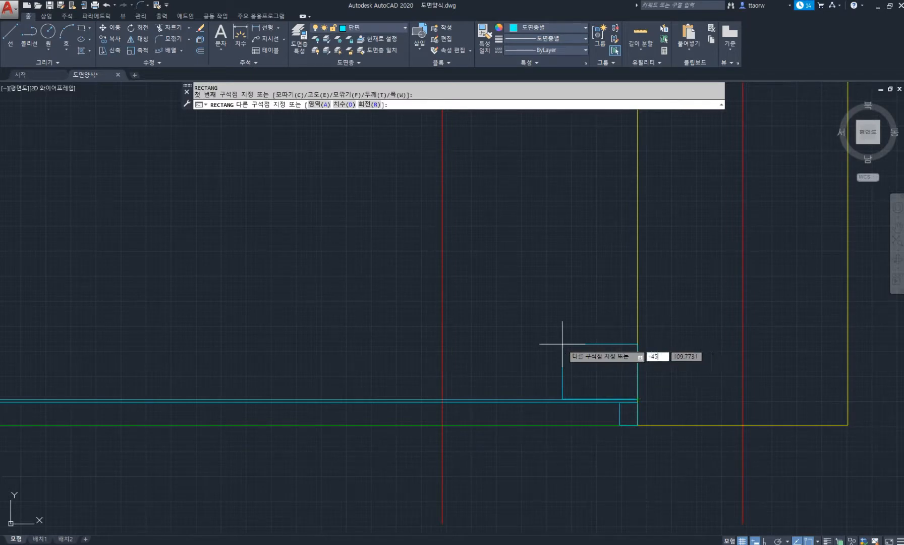
key(Tab)
text(45)
key(Return)
Step: Draw a diagonal across the square from its upper wall-side corner to the opposite lower corner
scroll(642, 404, up, 4)
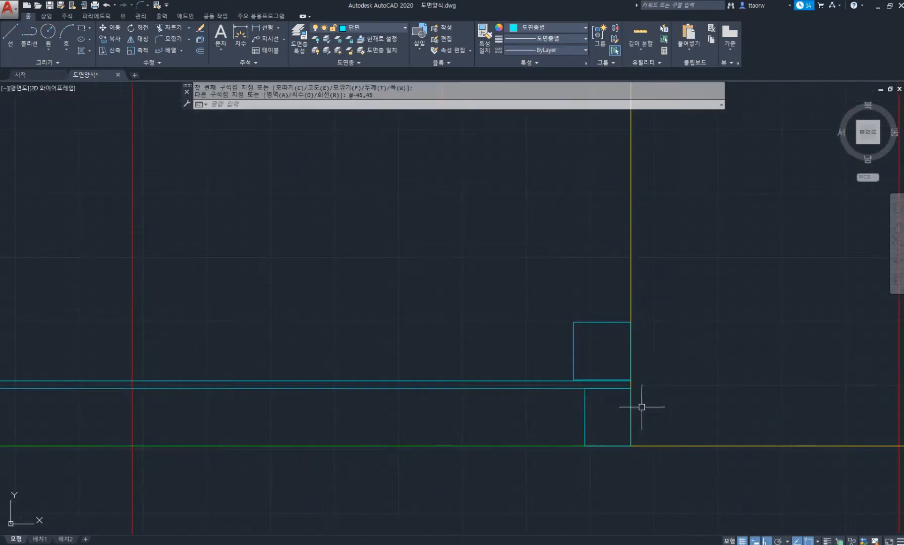
text(l)
key(Return)
scroll(631, 318, up, 4)
click(631, 322)
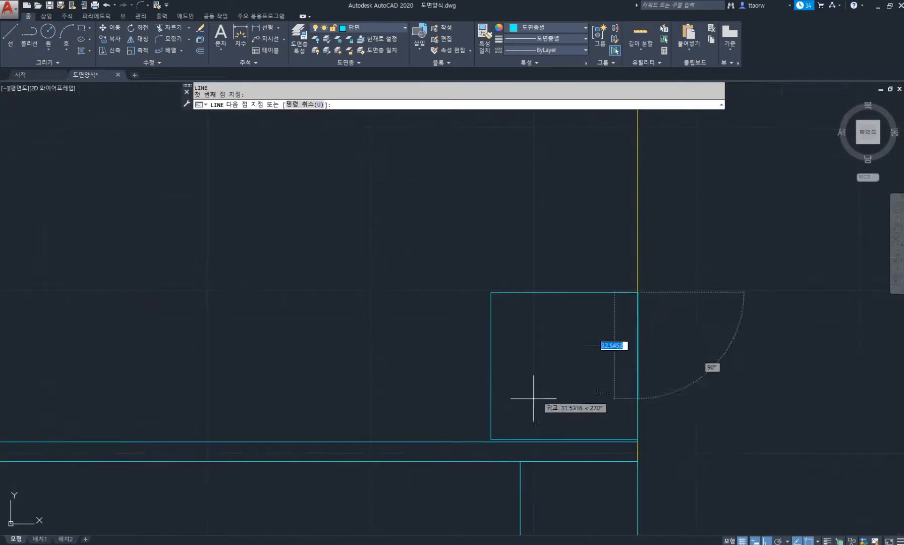
click(574, 380)
key(Return)
Step: Move the square and its diagonal down so the lower wall-side corner meets the end of the upper ceiling line
middle_drag(568, 402, 492, 366)
scroll(523, 358, up, 2)
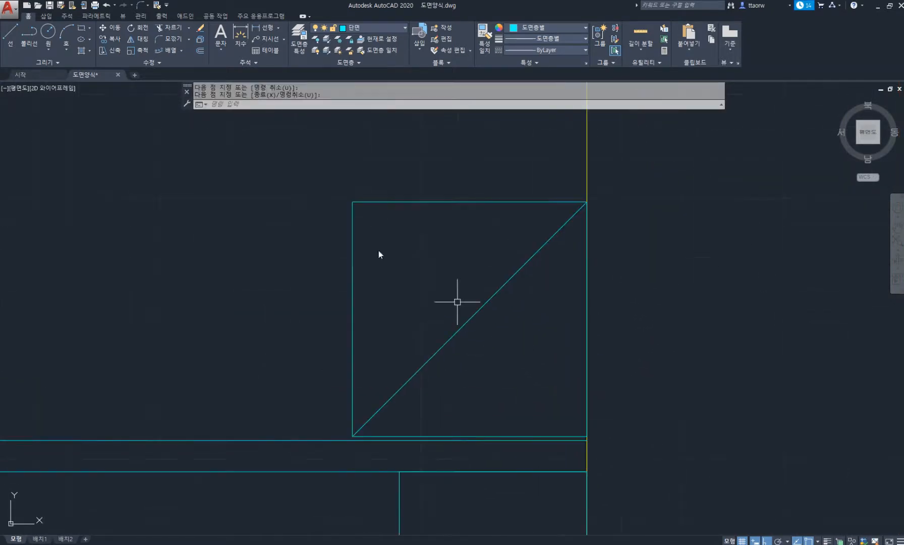
text(m)
key(Return)
click(265, 167)
click(677, 459)
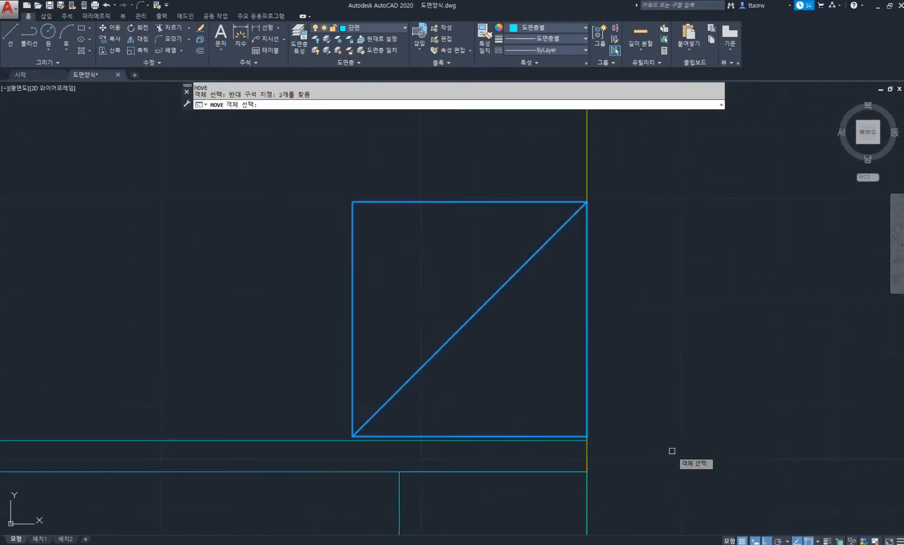
key(Return)
click(586, 436)
click(587, 440)
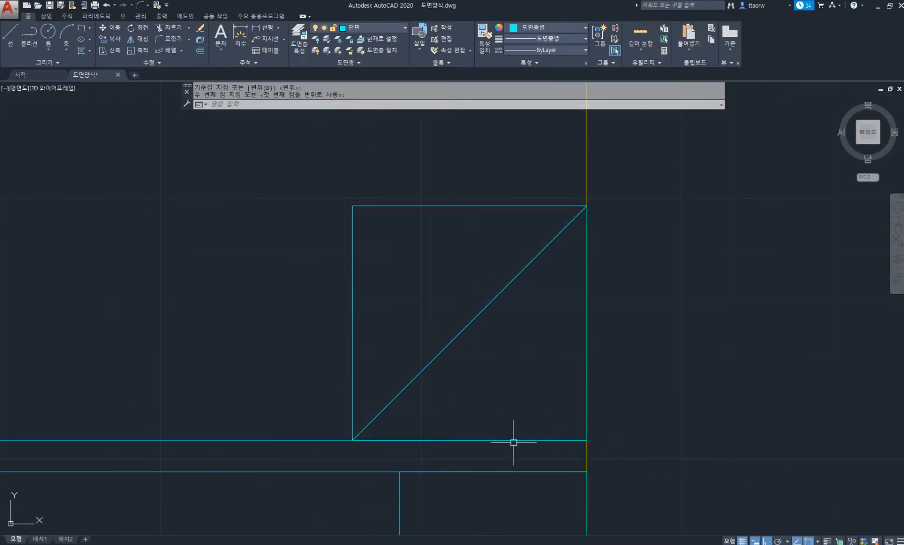
scroll(514, 442, down, 6)
key(Escape)
key(Escape)
Step: Offset the cyan line under the square upward to the level of the square's top edge
middle_drag(444, 371, 490, 359)
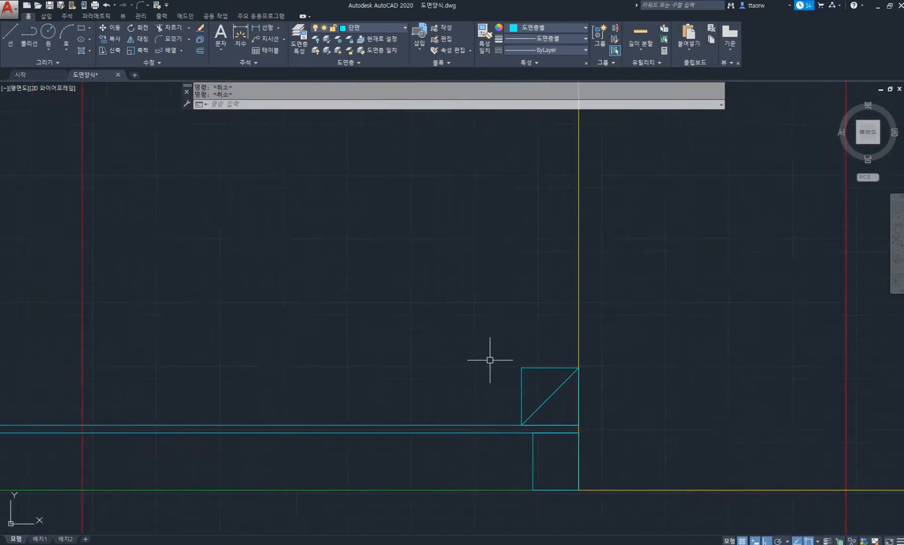
text(o)
key(Return)
key(Return)
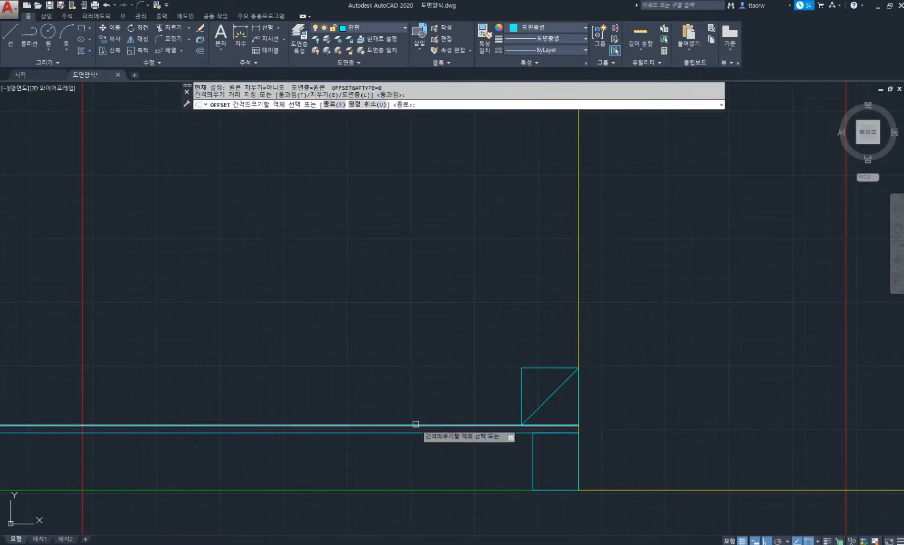
click(414, 426)
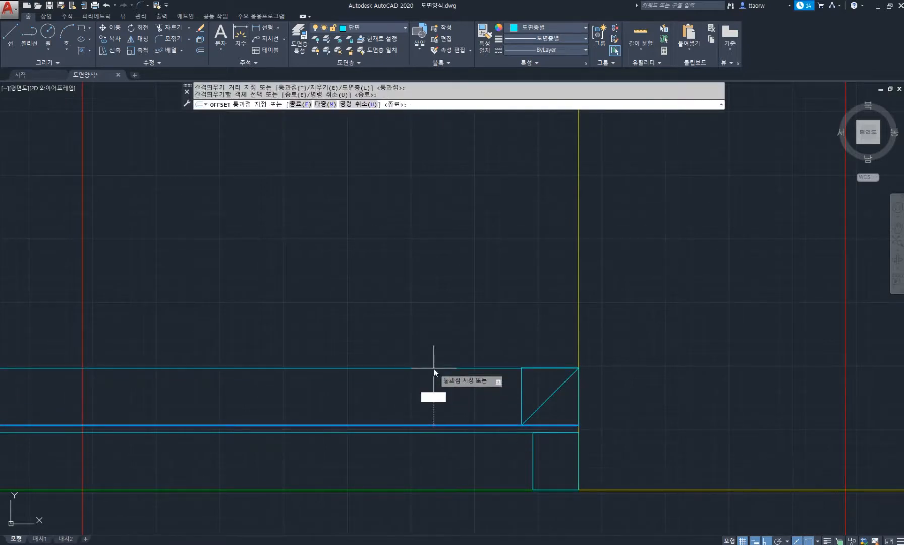
click(434, 372)
key(Escape)
key(Escape)
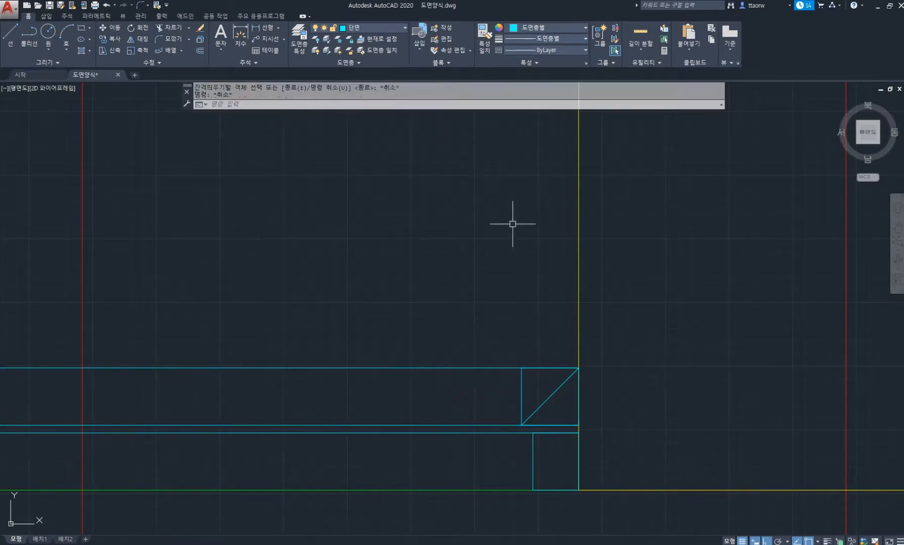
Step: Match the properties of the new top line to those of the green bottom ceiling line
click(480, 46)
click(425, 493)
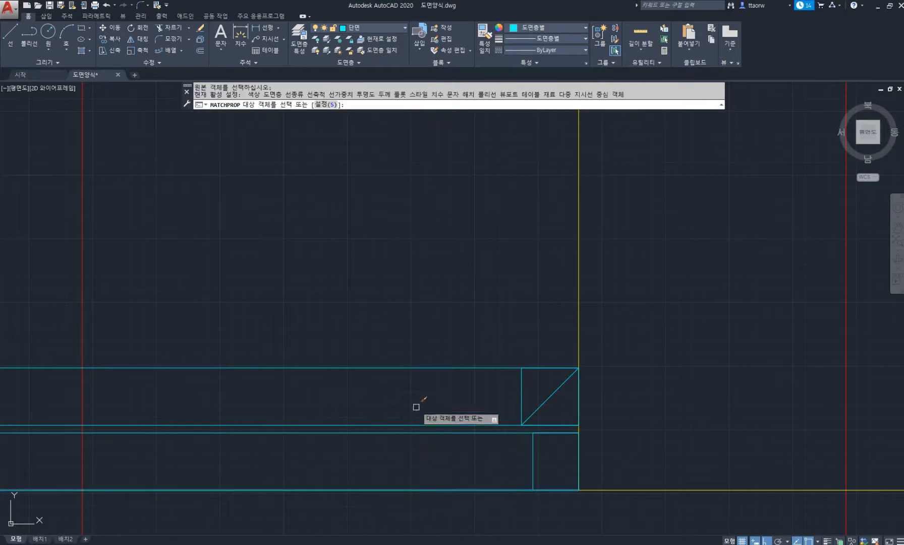
click(422, 392)
click(363, 329)
key(space)
Step: Array the square and its diagonal along the green top line as the path, spaced 450 apart
scroll(497, 362, down, 1)
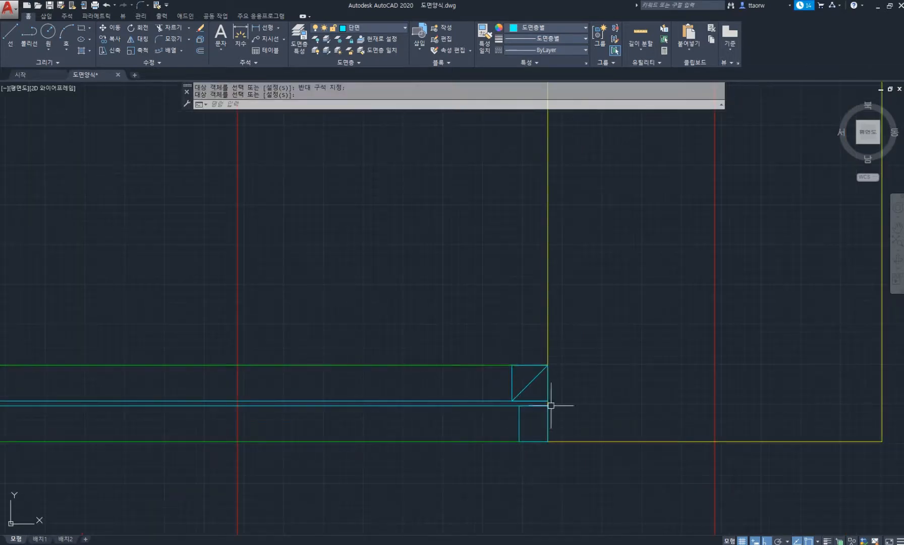
click(162, 54)
drag(463, 317, 575, 417)
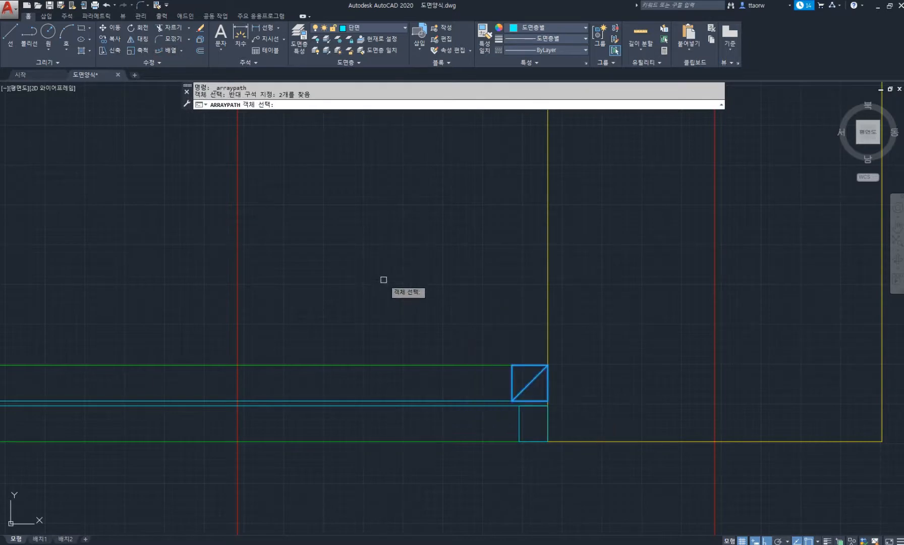
key(space)
click(469, 364)
scroll(352, 277, down, 3)
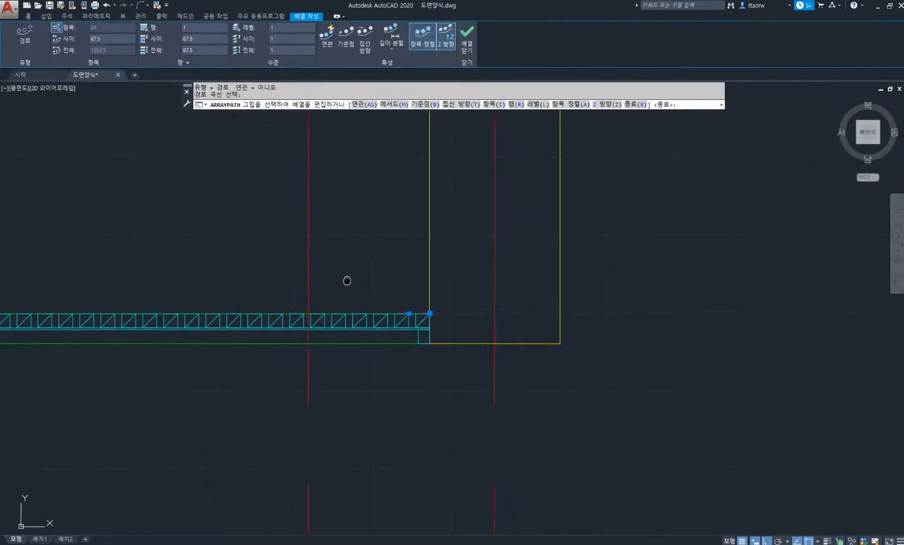
middle_drag(347, 280, 514, 316)
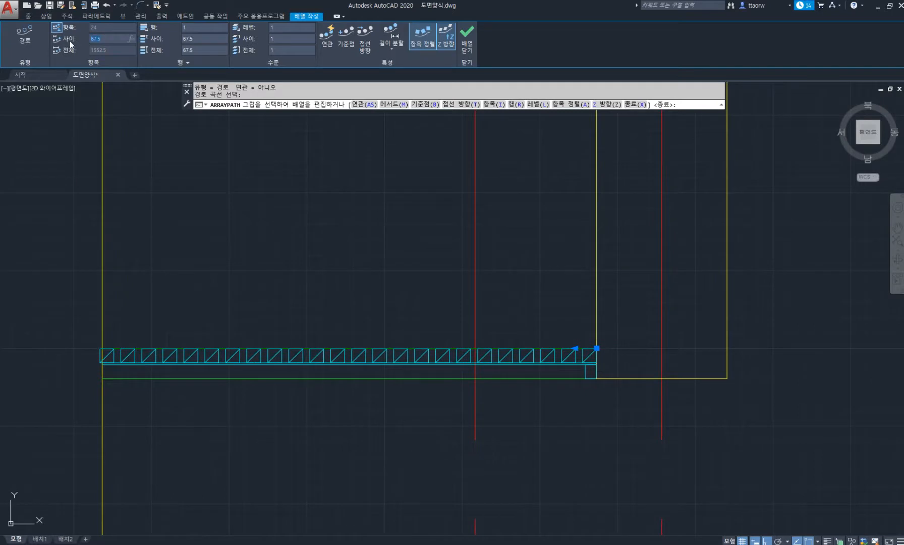
text(450)
key(Return)
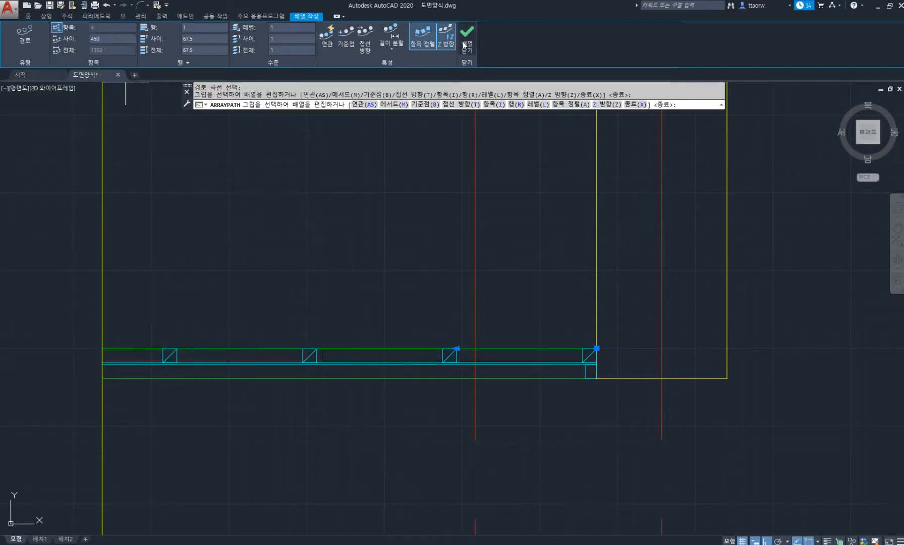
click(470, 36)
Step: Draw a vertical line about 224 long upward from the top midpoint of the second square from the wall
scroll(414, 202, down, 3)
scroll(454, 293, up, 3)
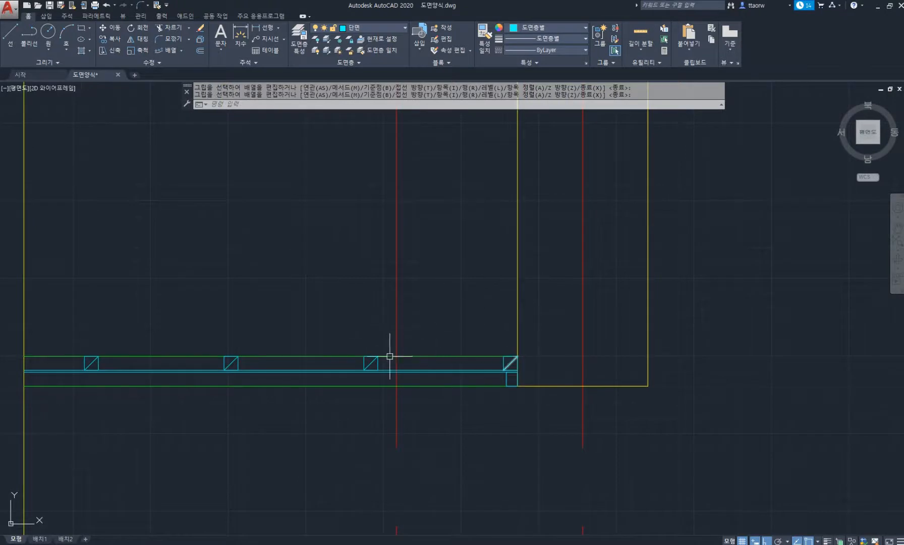
text(l)
key(Return)
click(370, 356)
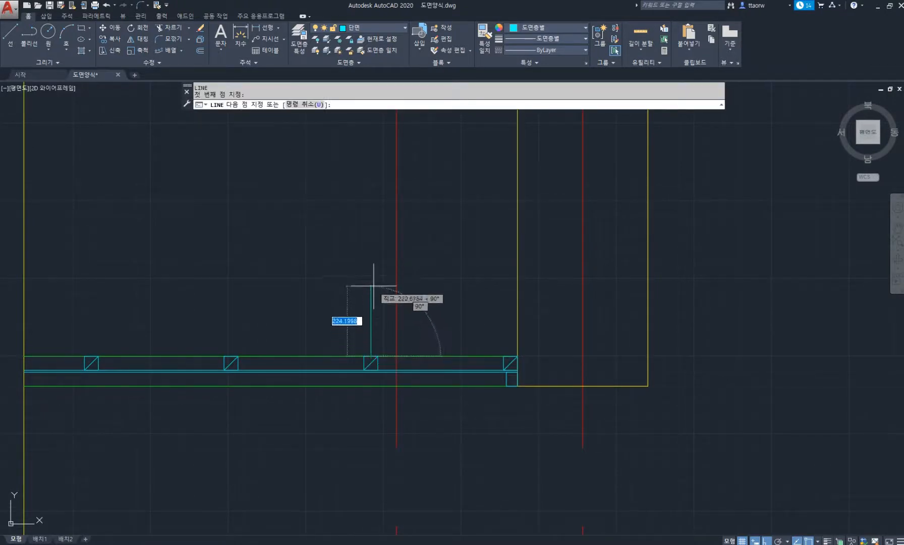
click(371, 286)
Step: Offset the vertical line 45 toward the wall
scroll(383, 322, up, 2)
text(o)
key(Return)
key(Return)
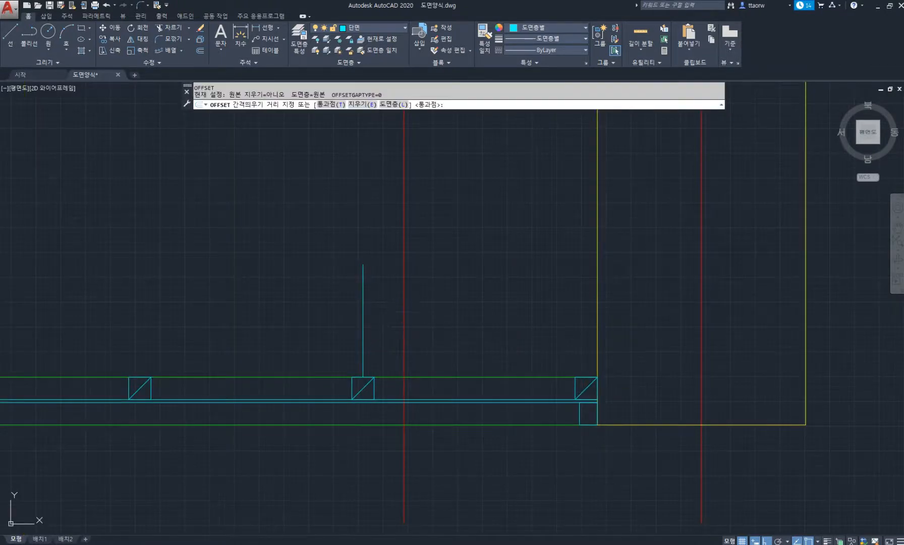
click(363, 323)
text(45)
key(Return)
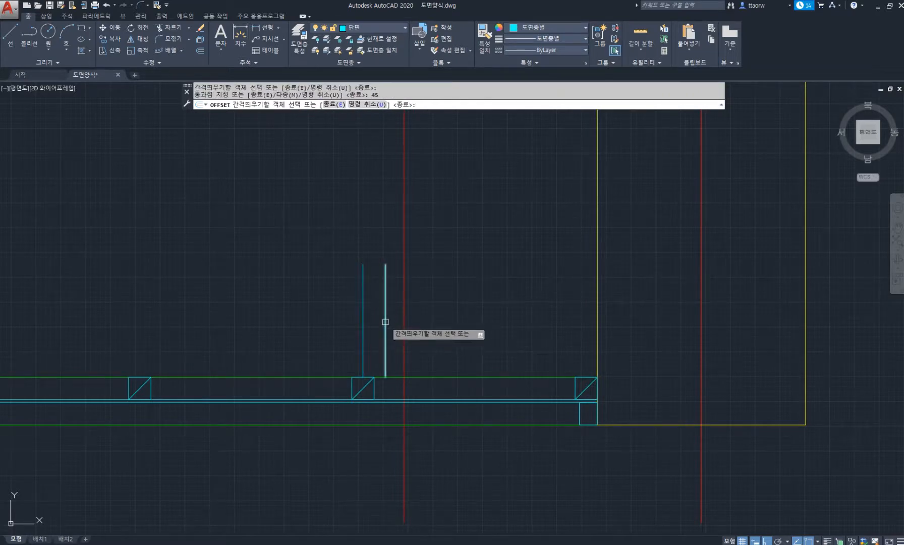
key(Return)
Step: Put both vertical lines above the square on the green 입문지 layer
mouse_move(377, 289)
middle_down()
mouse_move(407, 287)
mouse_move(424, 298)
middle_up()
click(424, 298)
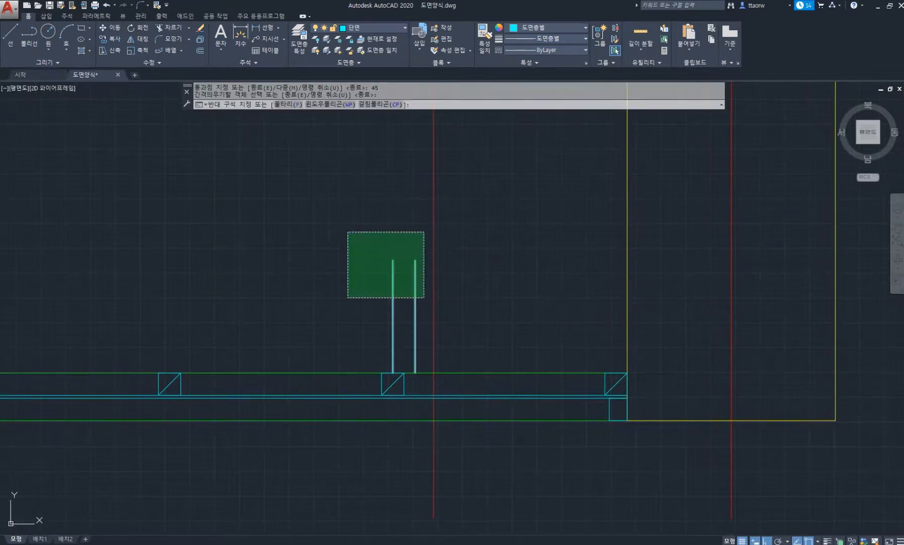
click(347, 232)
click(366, 28)
click(369, 74)
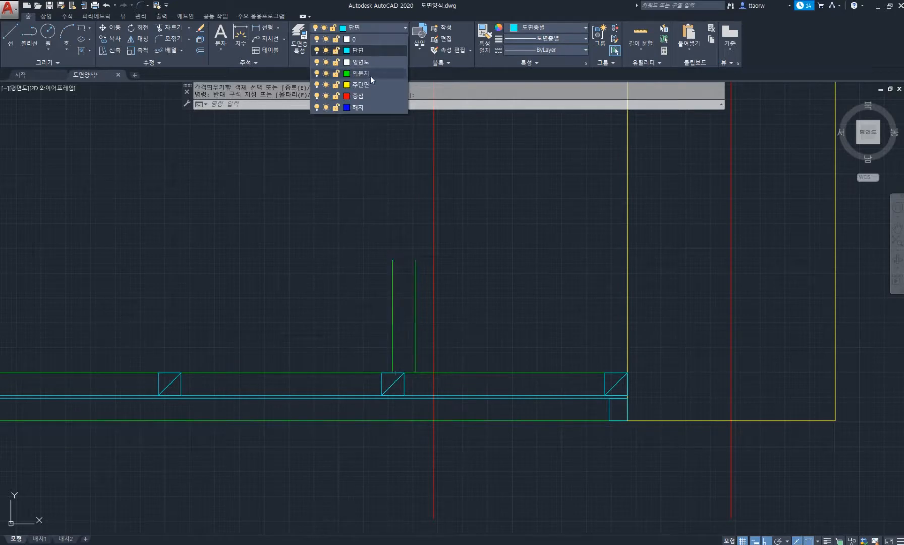
Step: Copy the pair of green vertical lines from the second square from the wall to the fourth square
key(Escape)
key(Escape)
scroll(434, 222, down, 4)
scroll(429, 267, up, 2)
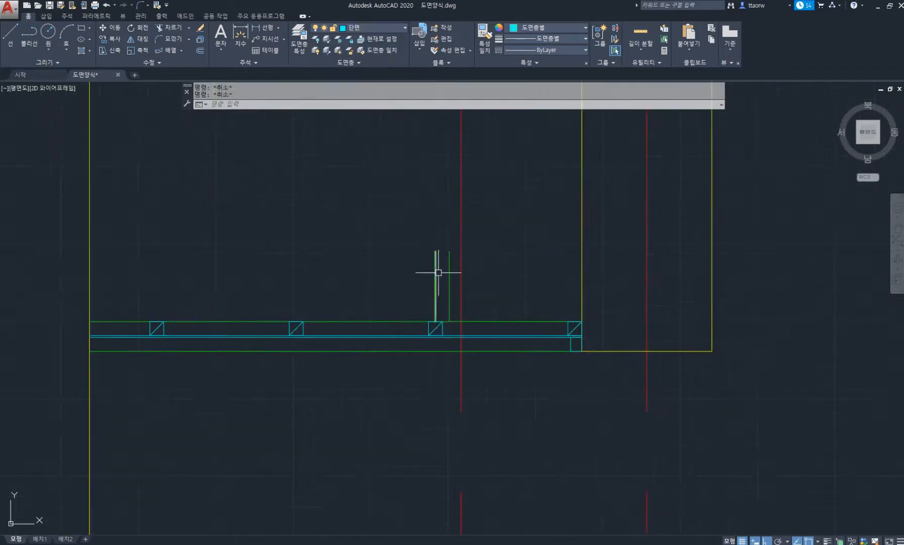
text(co)
key(Return)
click(458, 284)
click(396, 229)
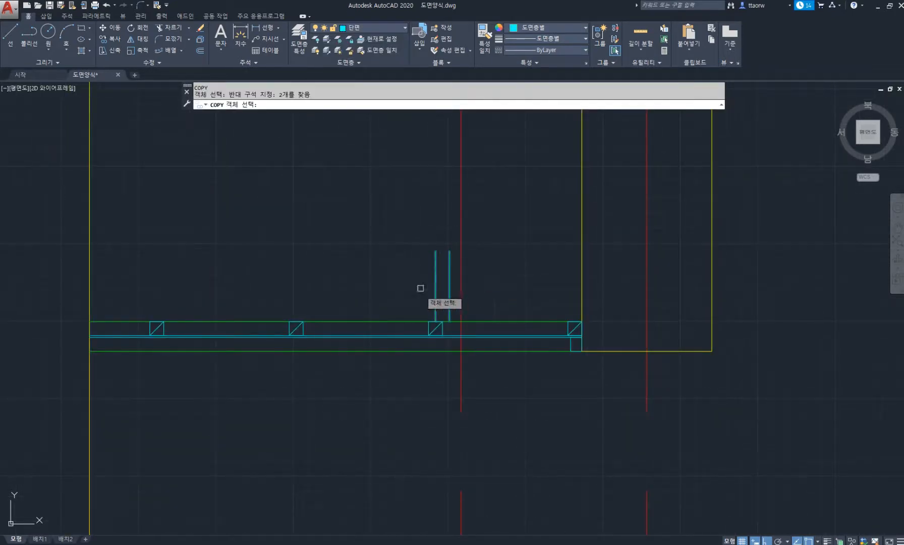
key(Return)
click(428, 321)
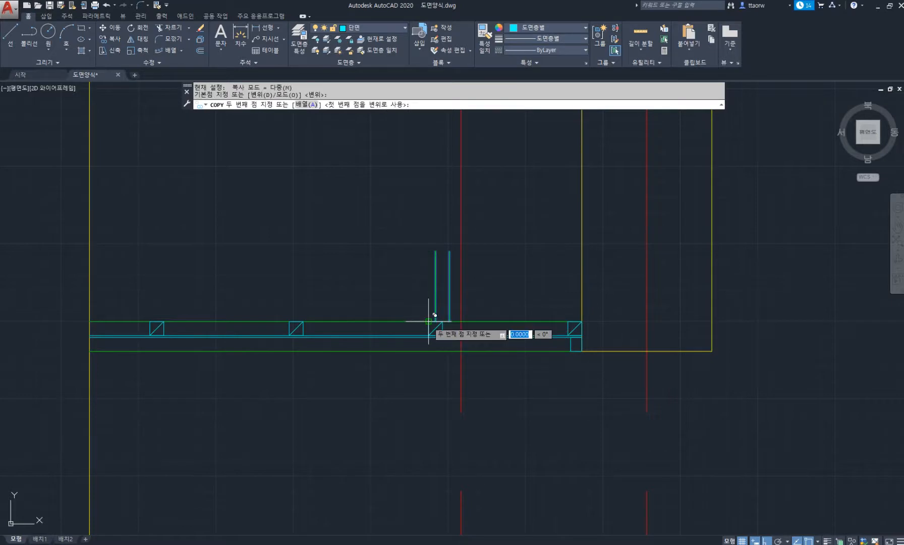
click(149, 321)
key(Return)
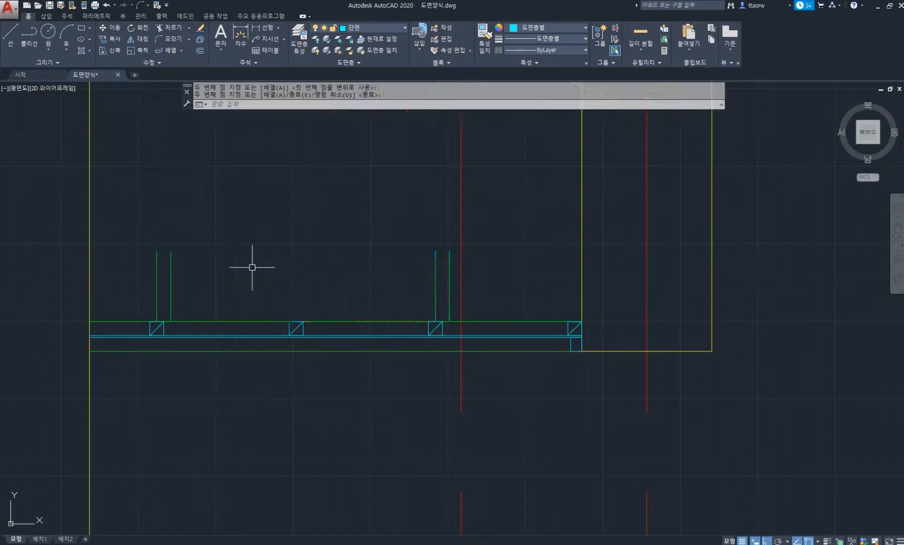
scroll(252, 265, down, 6)
middle_drag(252, 264, 301, 346)
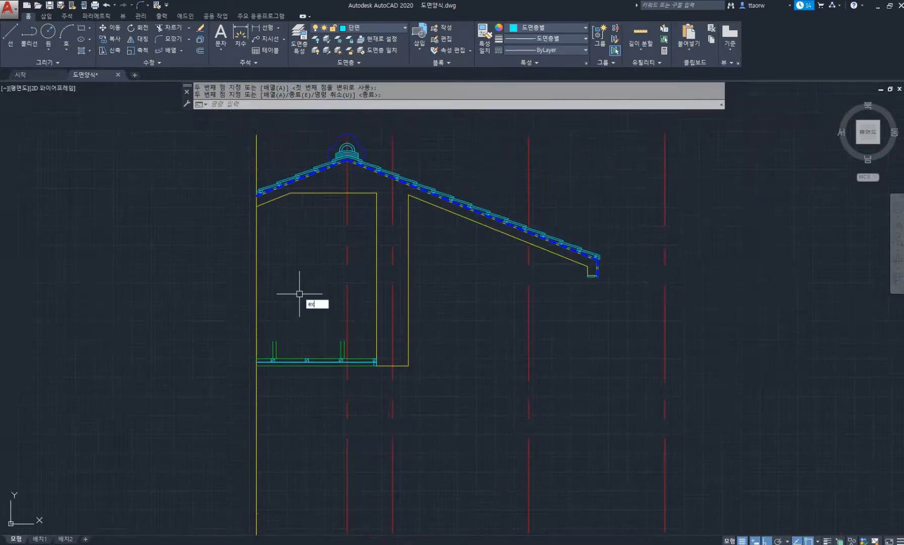
text(ex)
key(Return)
scroll(291, 346, up, 4)
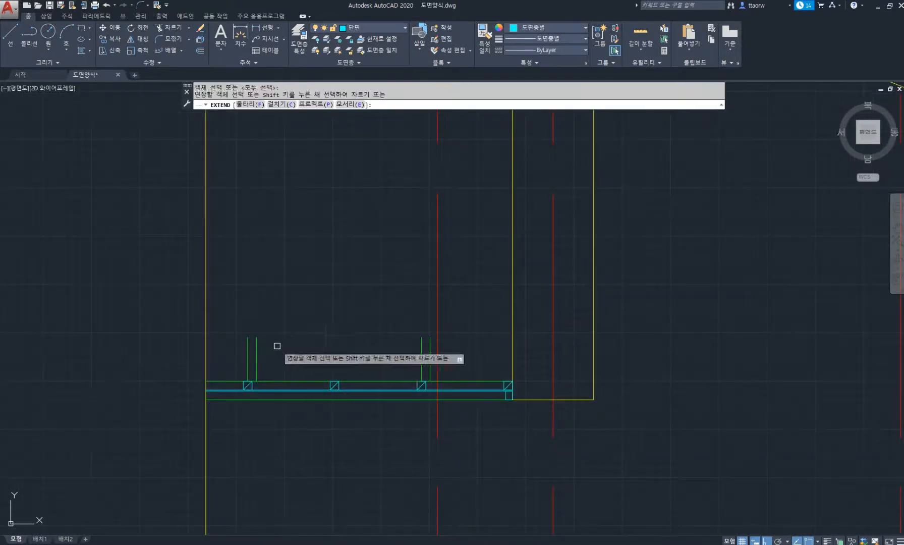
key(Escape)
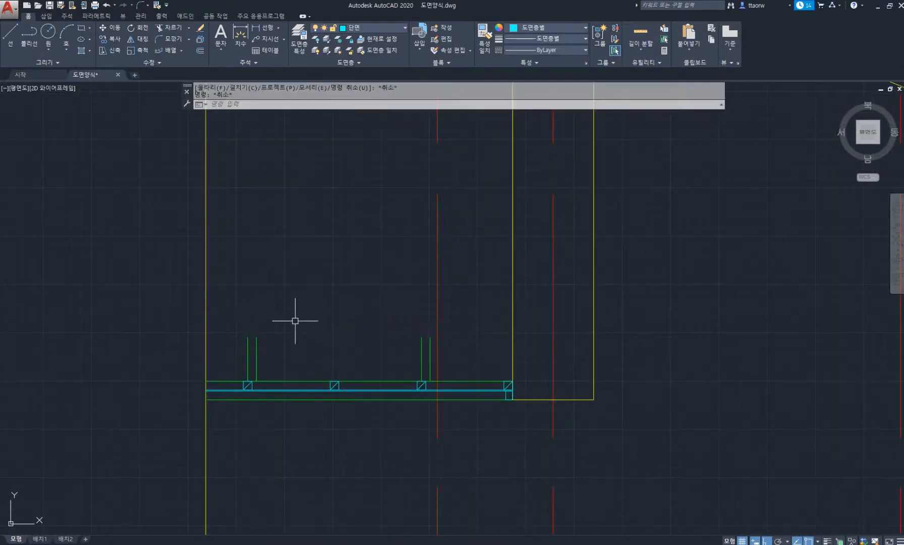
text(ex)
key(Return)
click(275, 312)
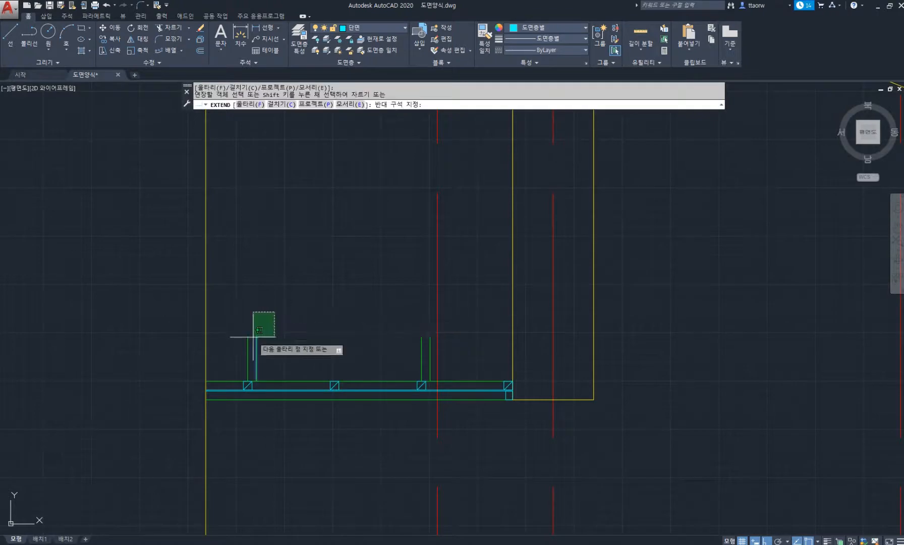
click(239, 337)
click(272, 327)
click(233, 340)
scroll(265, 320, down, 6)
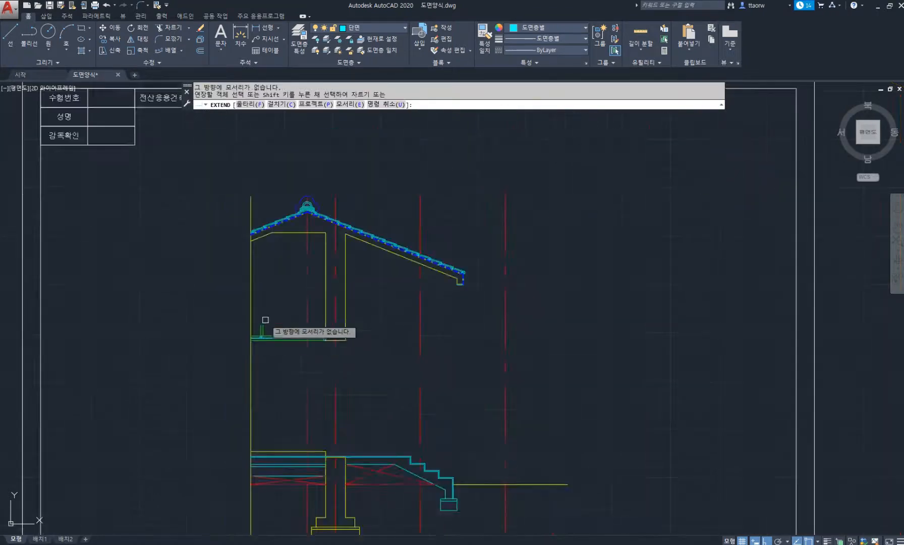
key(Escape)
Step: Extend the copied pair of vertical lines above the fourth square up to the sloped yellow underside of the roof slab
scroll(266, 290, up, 2)
text(ex)
key(Return)
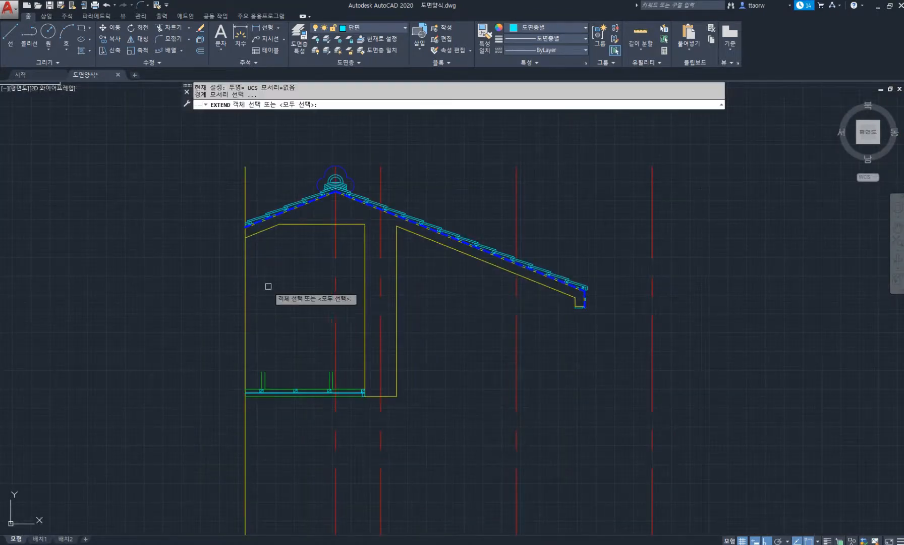
key(Return)
scroll(268, 358, up, 2)
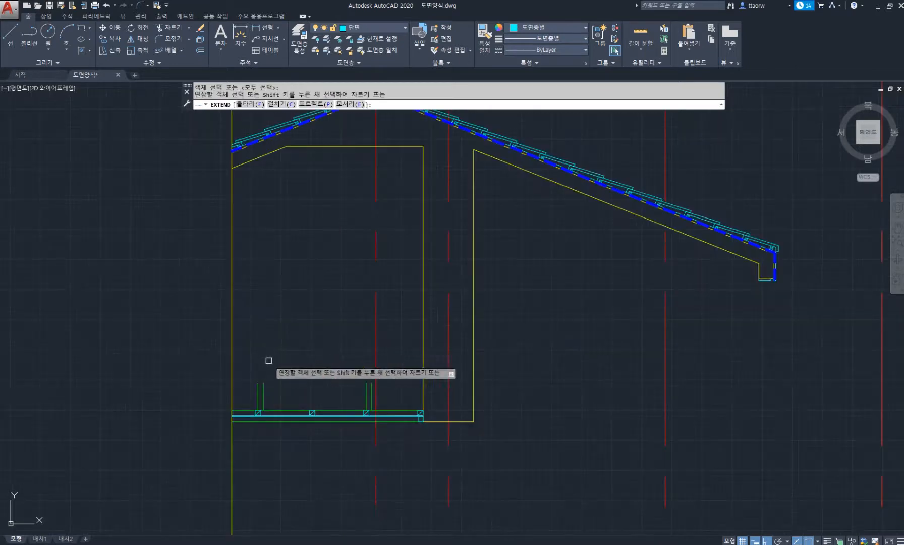
click(277, 364)
click(259, 379)
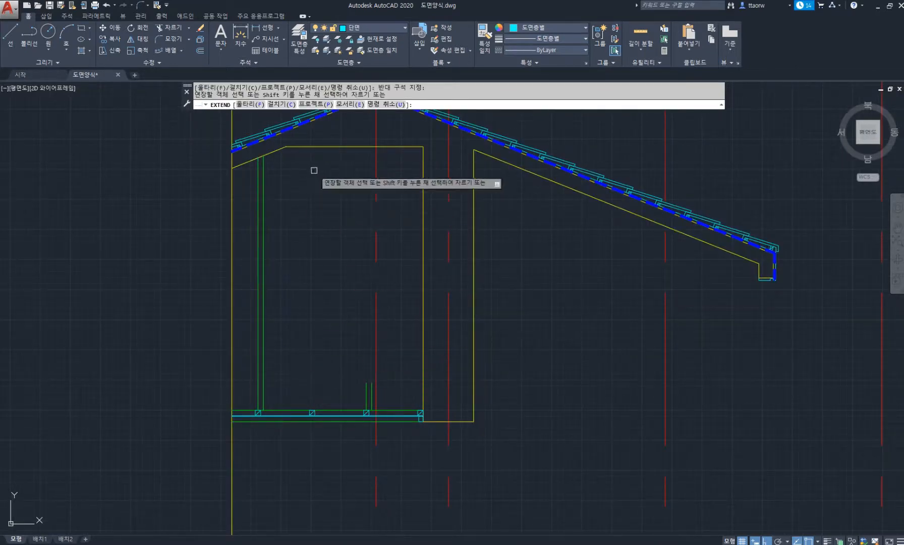
Step: Extend the pair of vertical lines above the second square from the wall up to the horizontal yellow slab line
scroll(370, 375, up, 5)
click(371, 376)
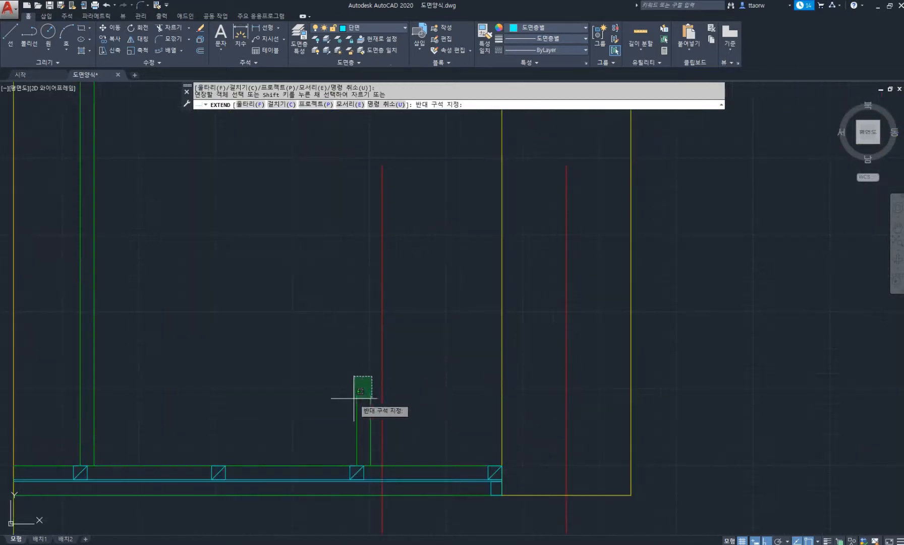
click(339, 402)
scroll(366, 381, down, 4)
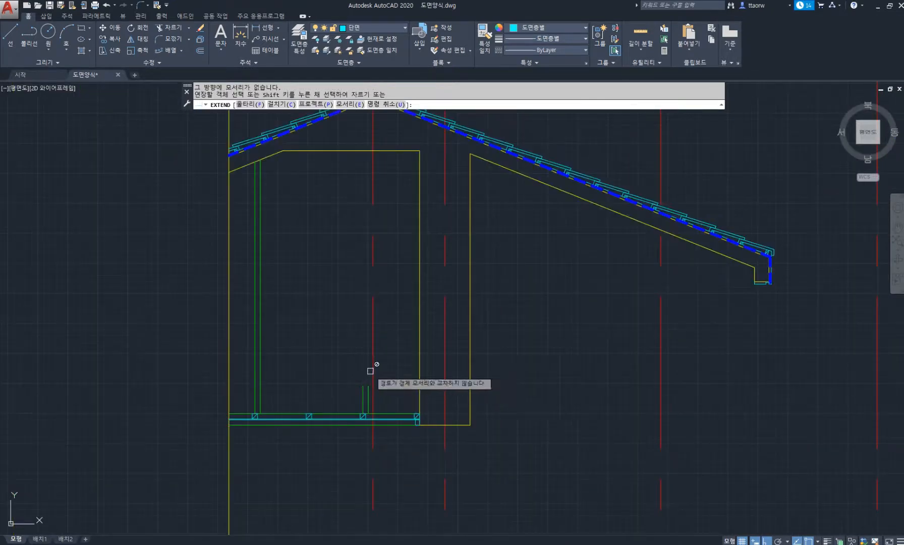
scroll(363, 378, up, 2)
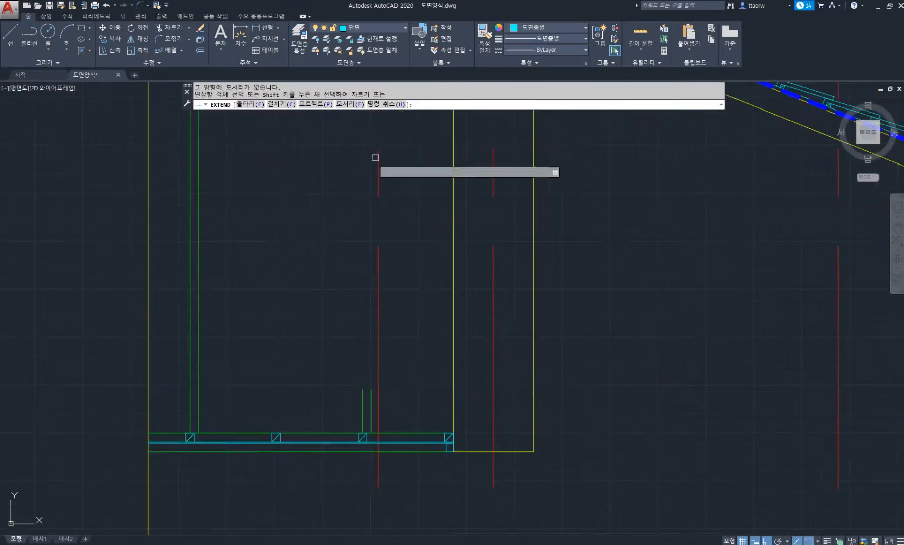
scroll(342, 311, down, 2)
middle_drag(342, 312, 352, 360)
click(384, 374)
click(340, 400)
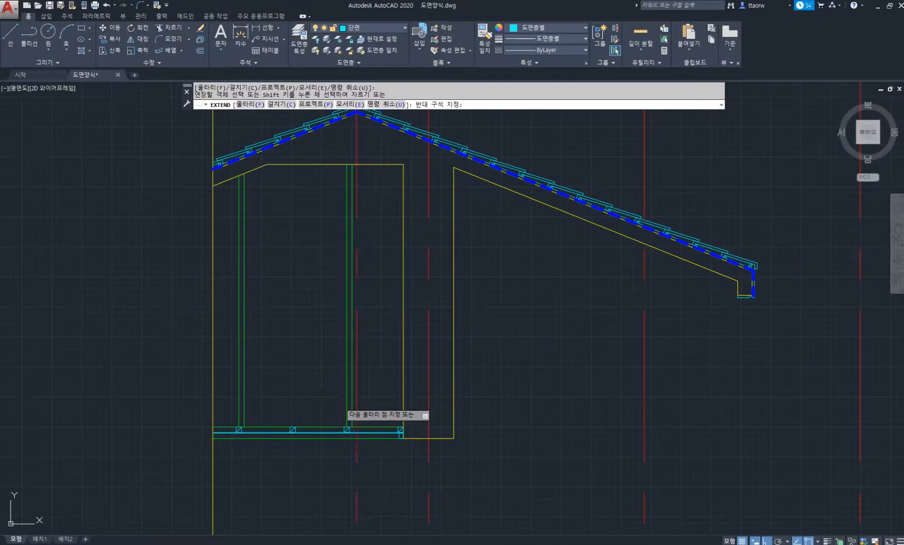
scroll(329, 254, down, 5)
scroll(316, 273, up, 3)
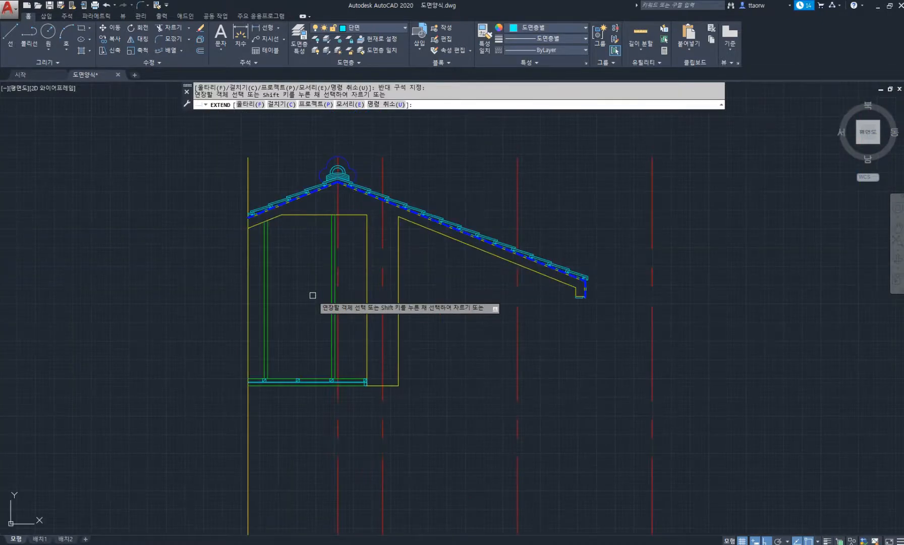
key(Return)
Step: Draw a horizontal brace across both hangers at mid-height as a closed outline about 1041 long and 45 high
scroll(299, 336, up, 4)
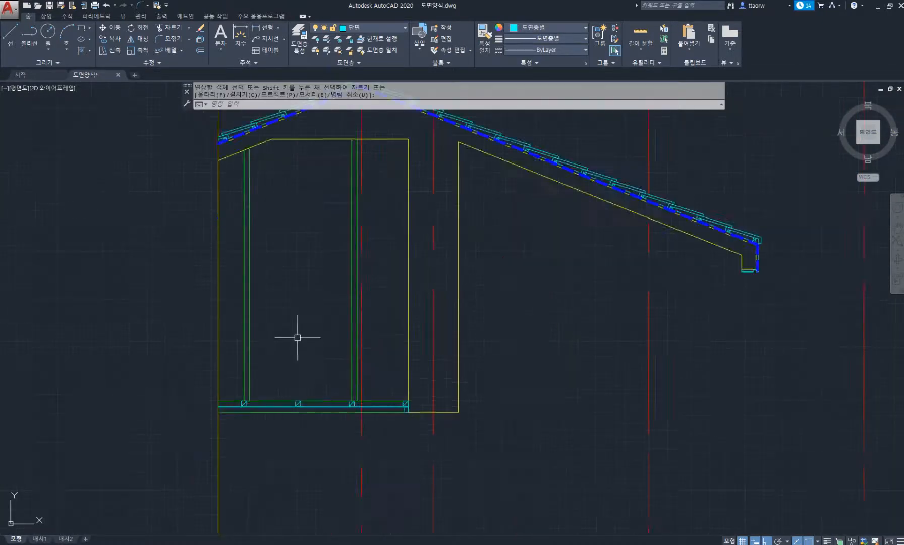
middle_drag(322, 313, 327, 340)
text(l)
key(Return)
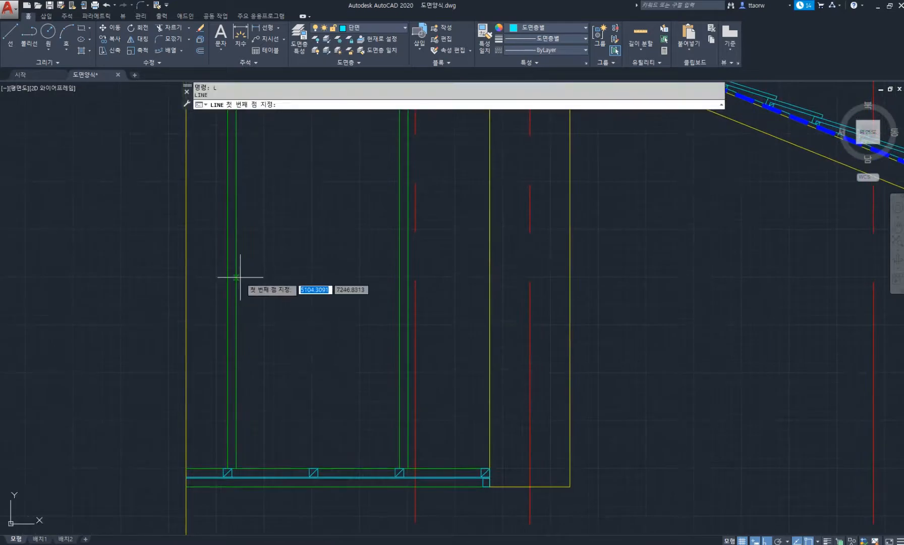
scroll(247, 298, down, 3)
scroll(253, 324, up, 2)
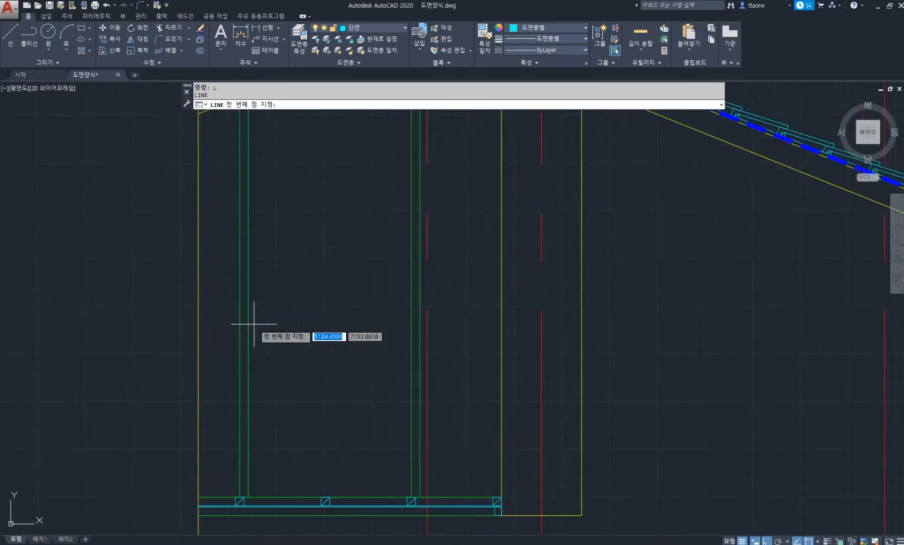
click(229, 320)
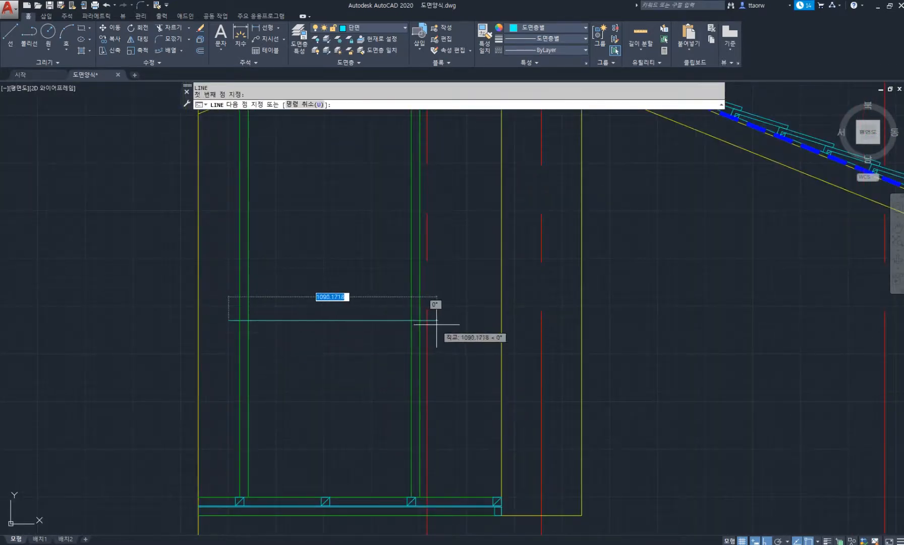
scroll(432, 337, up, 3)
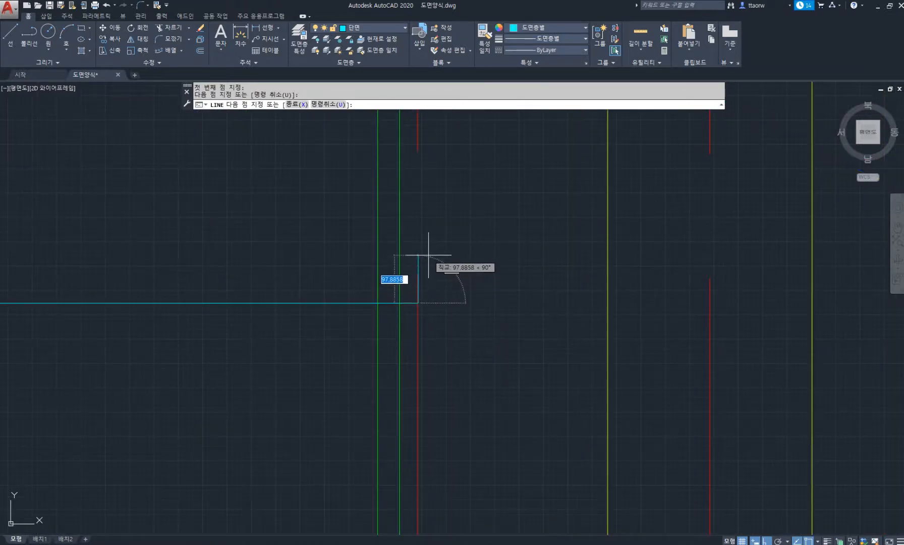
scroll(323, 285, down, 2)
text(45)
key(Return)
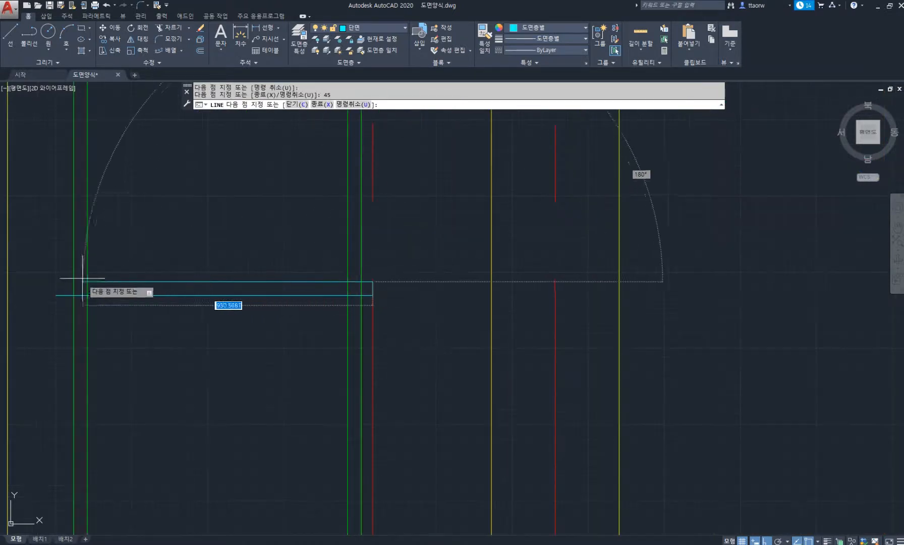
middle_drag(81, 277, 187, 289)
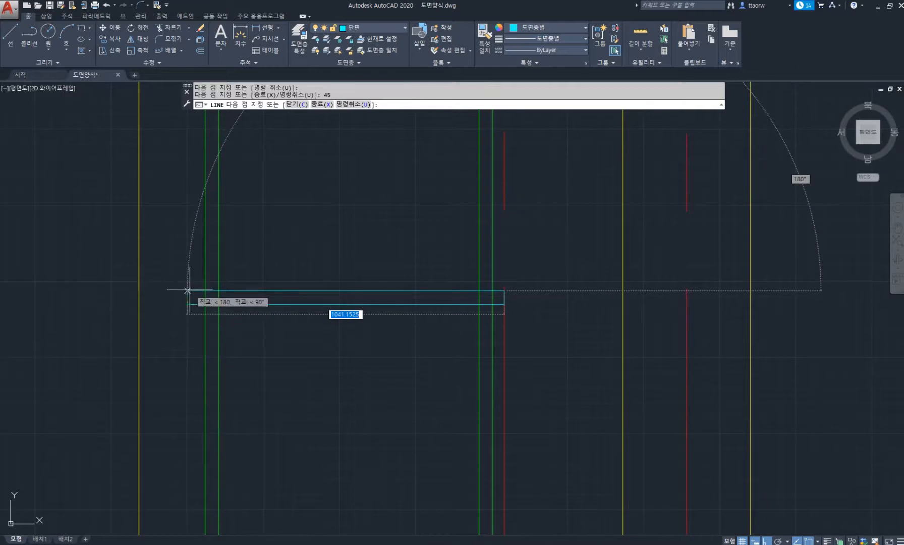
click(188, 290)
key(Return)
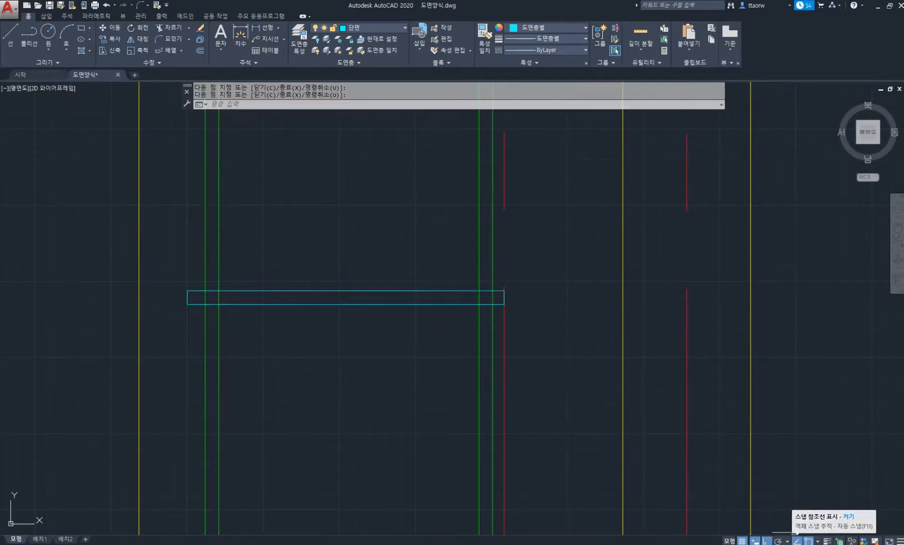
Step: Trim the brace lines where they pass between the vertical lines of both hangers
scroll(188, 294, up, 4)
scroll(187, 294, up, 2)
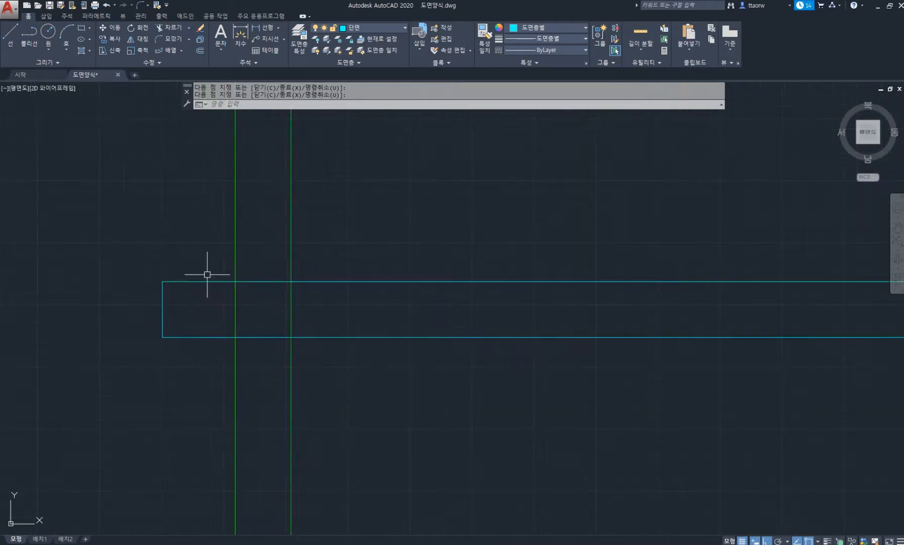
scroll(193, 274, down, 4)
text(tr)
key(Return)
key(Return)
click(223, 252)
click(213, 303)
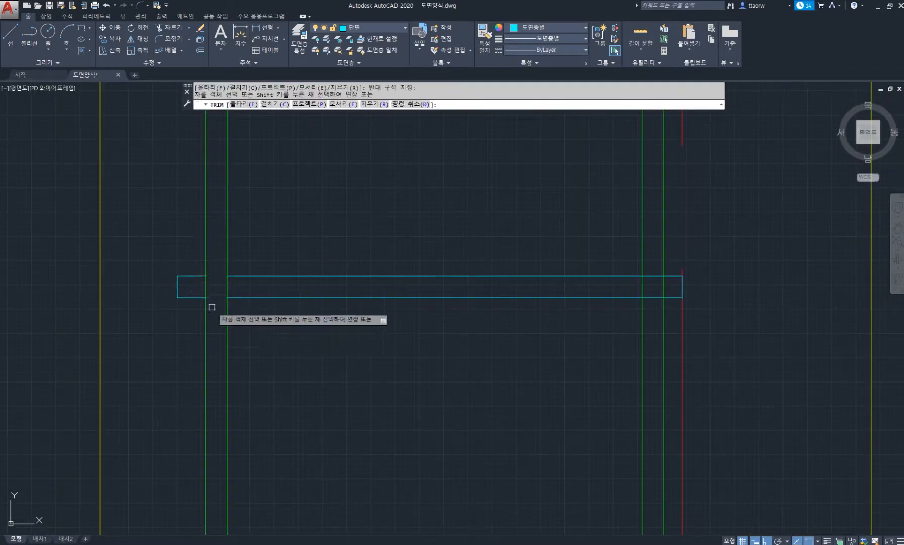
drag(651, 260, 650, 306)
key(Return)
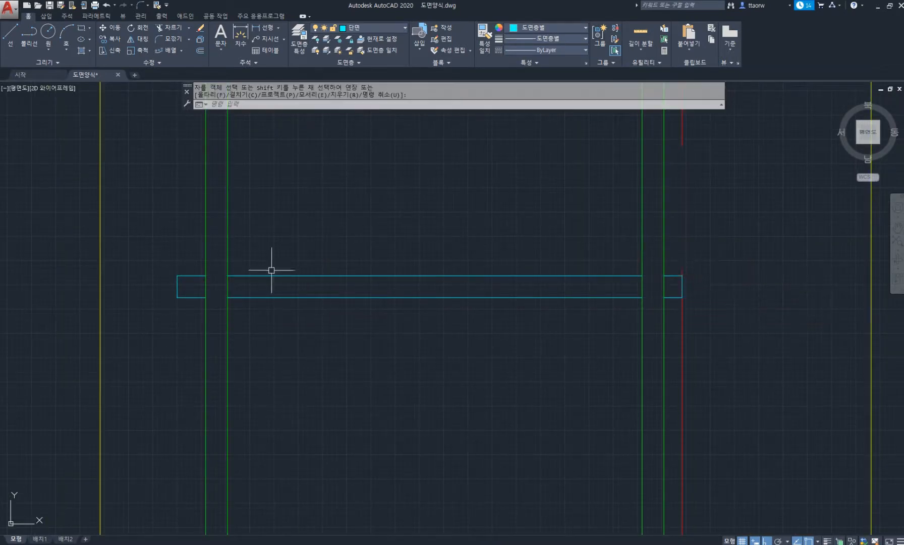
Step: Draw a small cross of two lines inside the hanger farther from the wall, at brace height
scroll(277, 270, down, 4)
scroll(255, 273, up, 8)
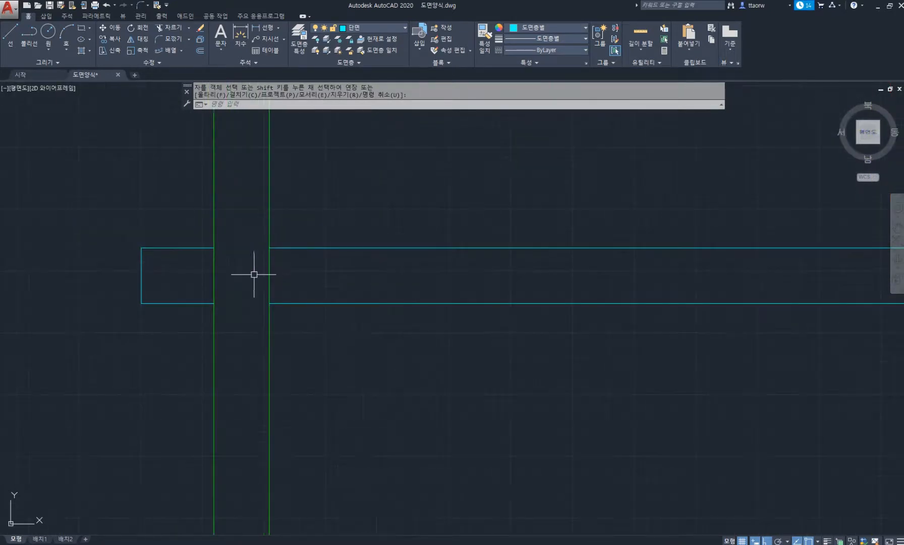
text(l)
key(Return)
click(241, 259)
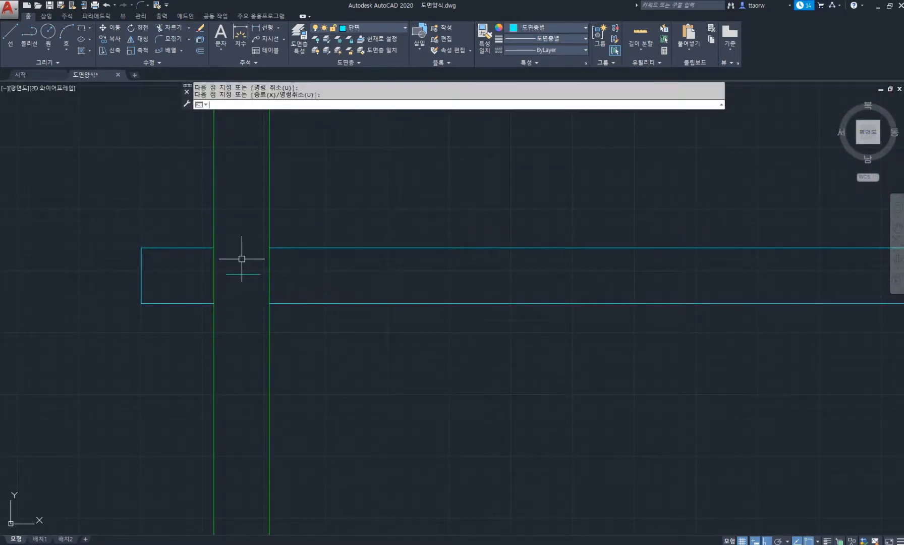
click(243, 288)
key(Return)
Step: Draw a matching small cross inside the hanger nearer the wall, where the brace meets it
scroll(288, 281, down, 4)
middle_drag(713, 275, 485, 258)
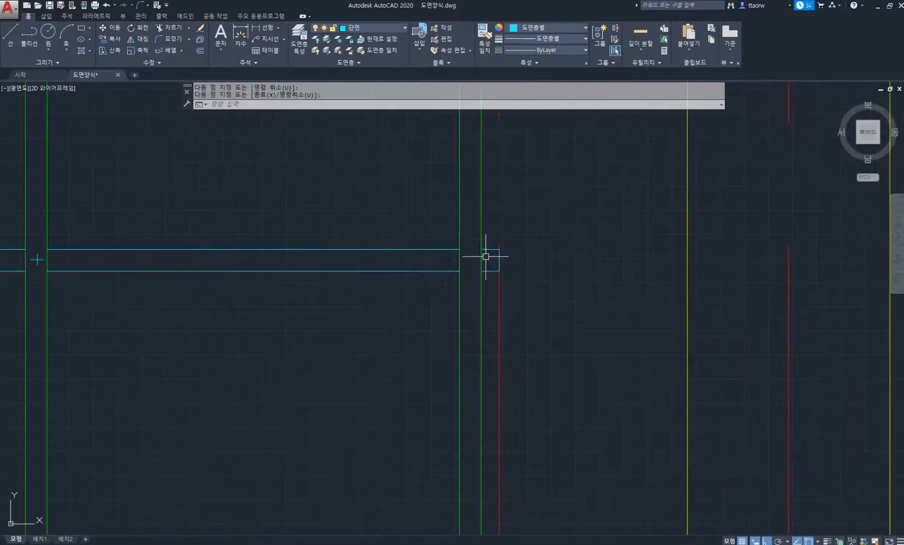
scroll(488, 254, up, 6)
key(Return)
click(416, 254)
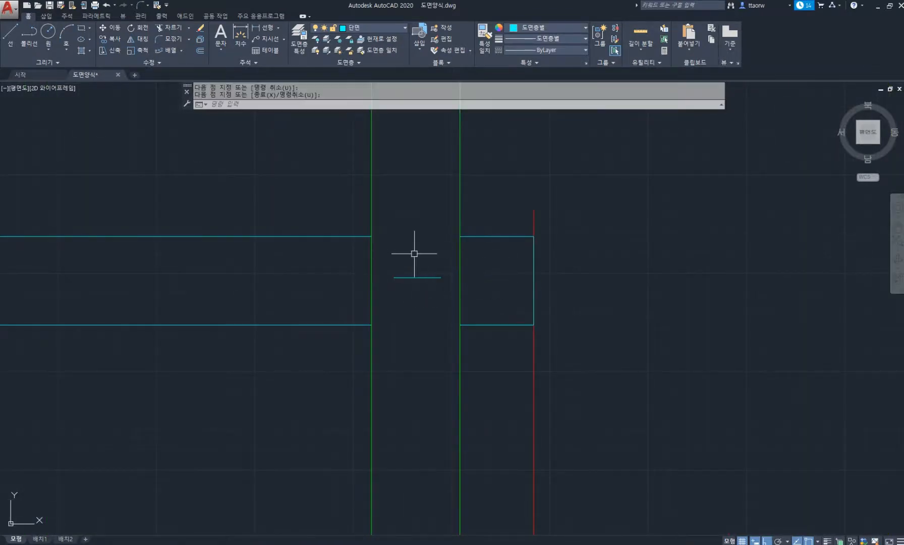
click(416, 298)
key(Return)
scroll(485, 268, down, 5)
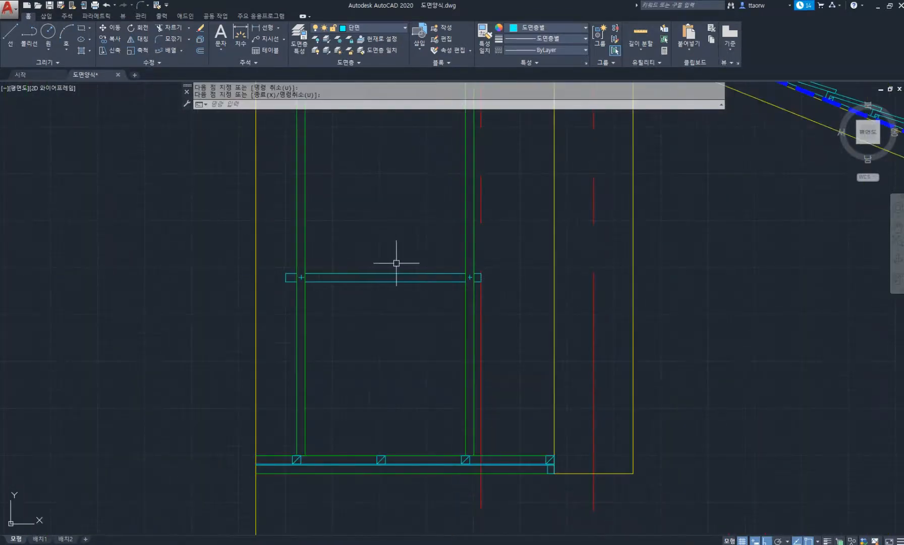
Step: Match the horizontal brace and both crosses to the properties of the green hanger line
text(ma)
key(Return)
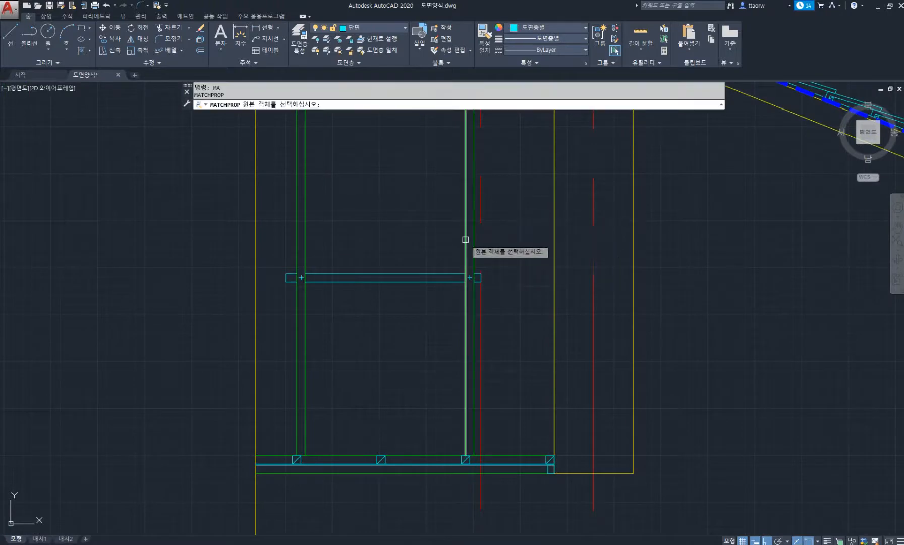
click(465, 241)
click(269, 240)
scroll(494, 278, down, 4)
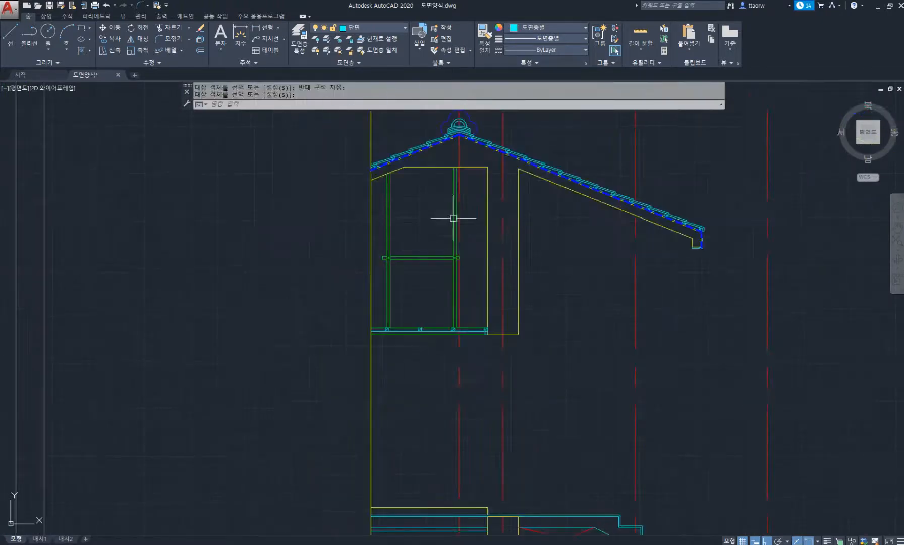
Step: Draw a 60 by 60 square at the upper end of the hanger beneath the sloping soffit line, on the side away from the other hanger
key(Return)
scroll(334, 244, up, 2)
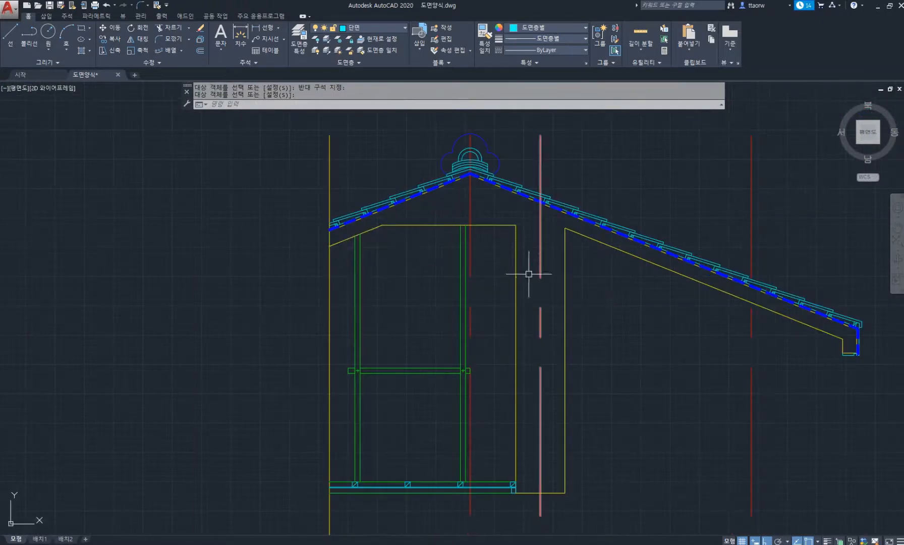
scroll(486, 254, up, 2)
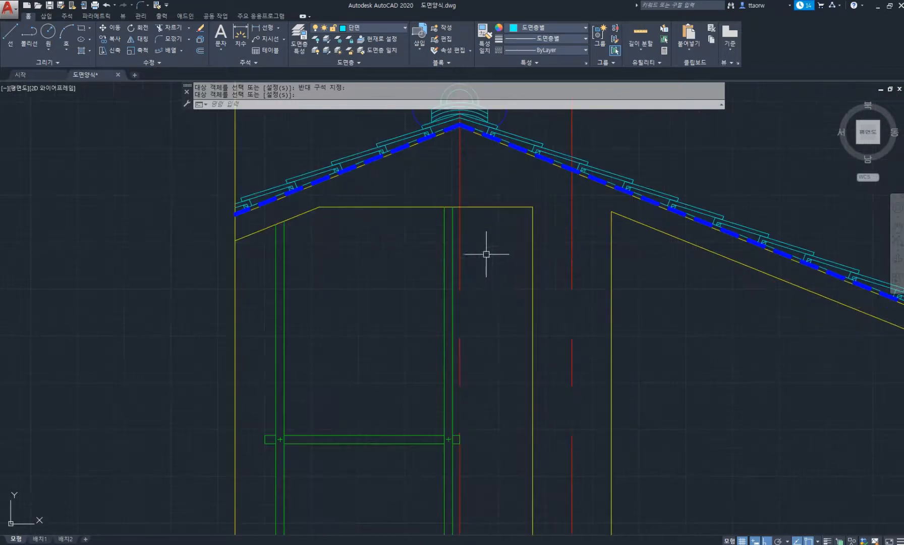
key(Return)
scroll(275, 225, up, 5)
click(281, 226)
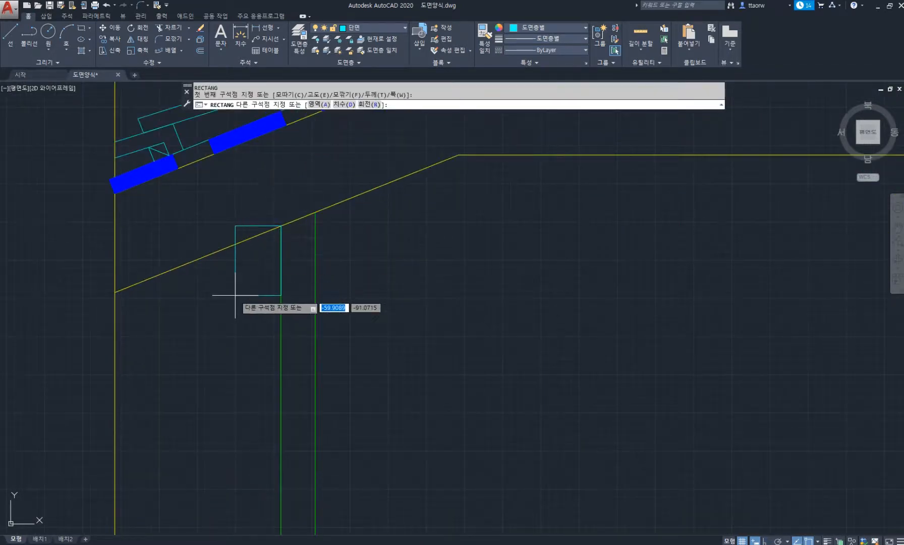
text(-6)
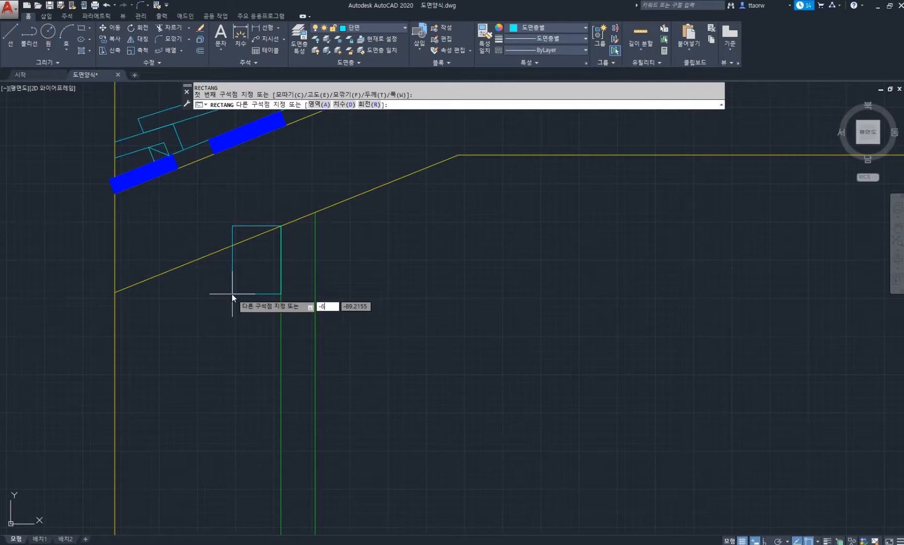
text(0)
key(Tab)
text(-60)
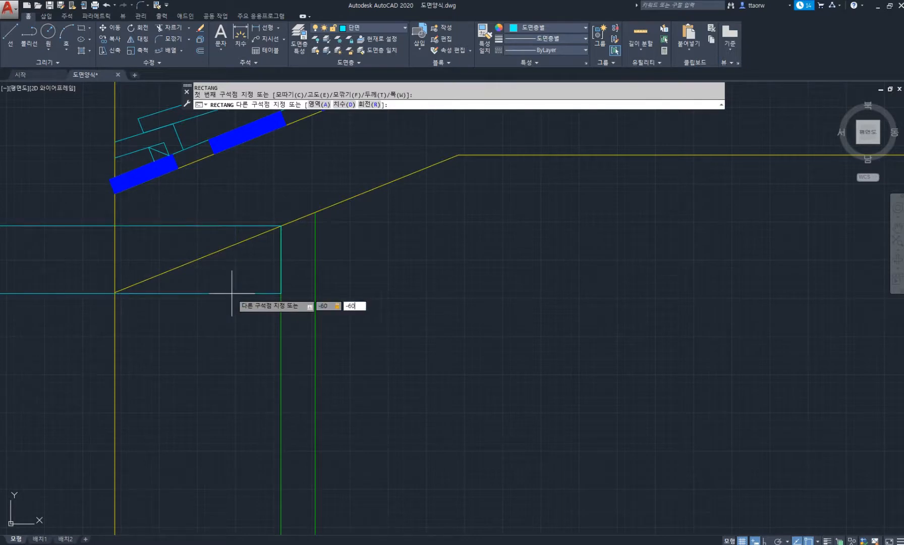
key(Return)
scroll(231, 244, up, 4)
Step: Move the square straight down until its upper outer corner meets the sloping soffit line
text(m)
key(Return)
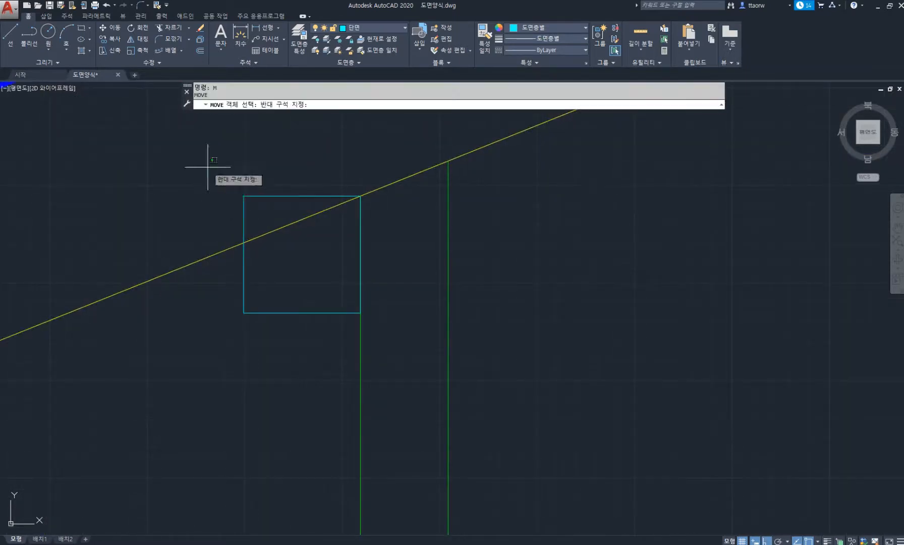
click(207, 168)
click(404, 352)
key(Return)
click(245, 197)
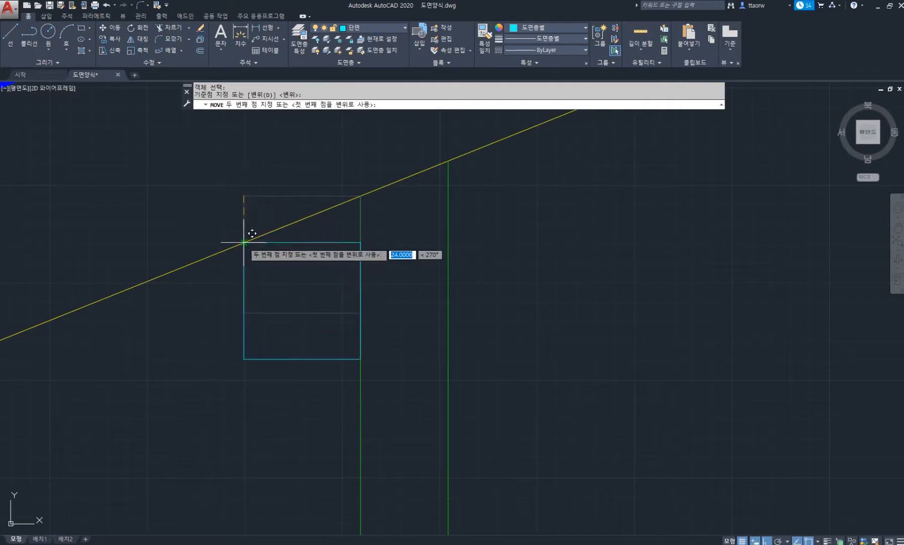
click(243, 243)
Step: Draw a horizontal line through the square that extends past both lines of the hanger
text(l)
key(Return)
click(216, 296)
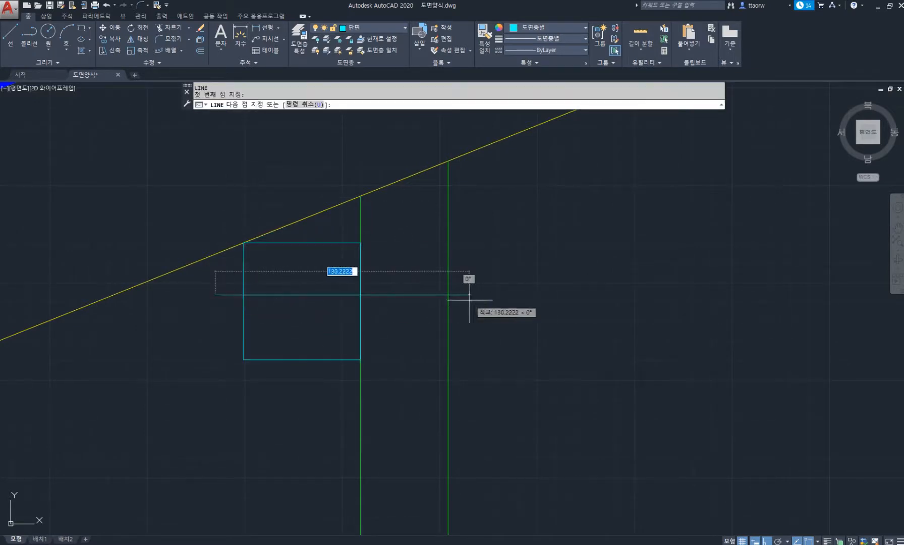
click(492, 302)
middle_drag(303, 142, 319, 192)
key(Return)
Step: Draw a vertical anchor line with a short hook at its upper end, passing down through the square
key(Return)
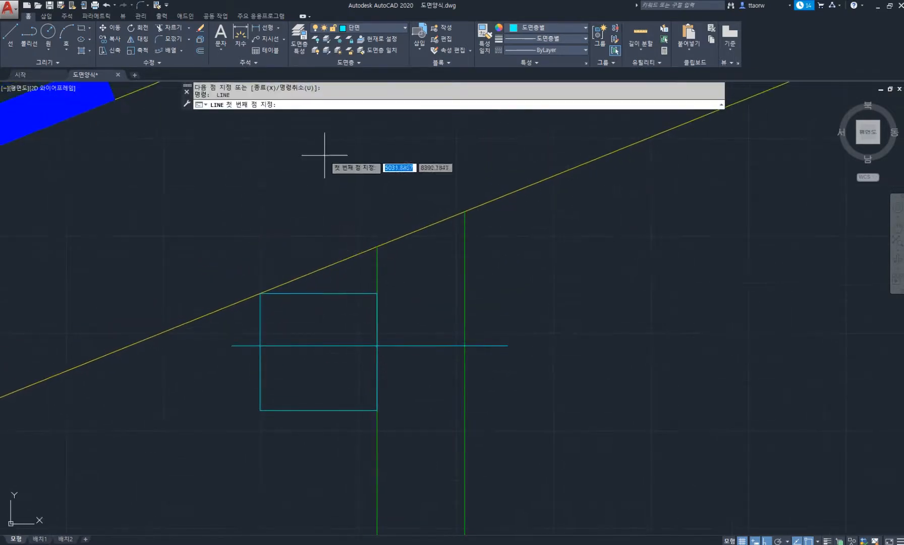
click(327, 153)
click(309, 156)
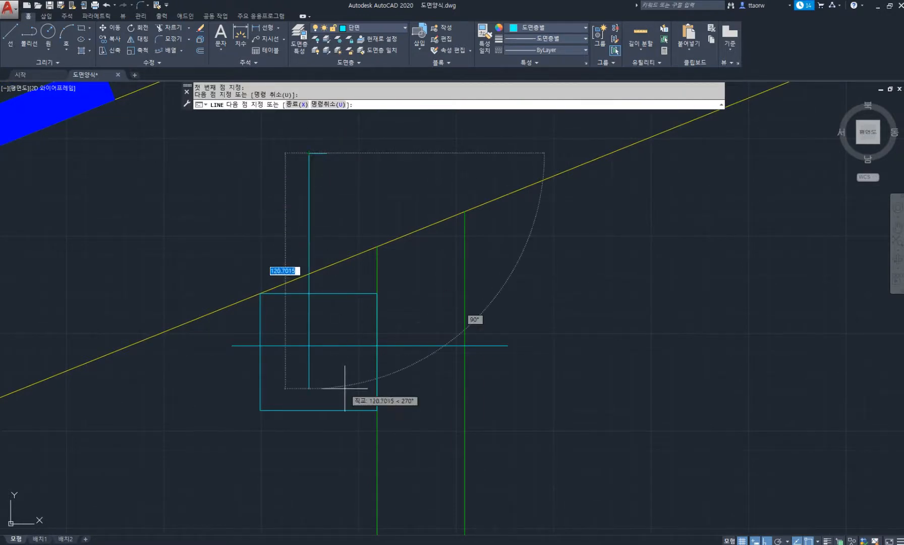
click(309, 473)
key(Return)
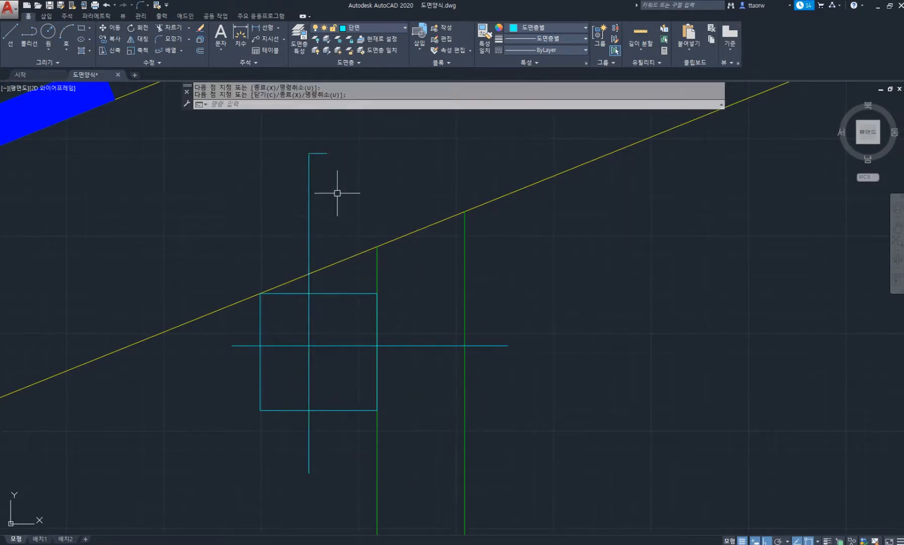
Step: Move the hooked anchor line about 5 horizontally toward the hanger to centre it in the square
text(m)
key(Return)
click(339, 206)
click(261, 121)
key(Return)
click(257, 182)
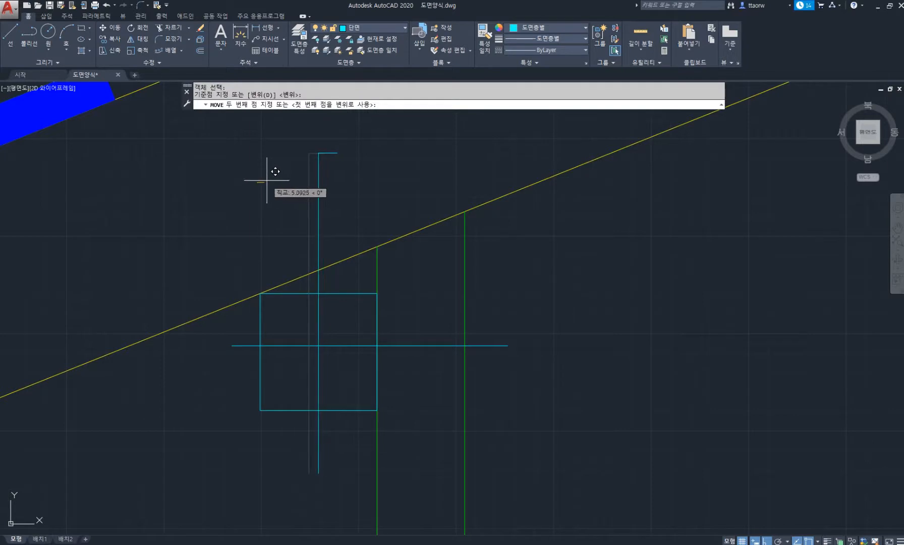
click(266, 181)
scroll(298, 201, down, 3)
scroll(298, 201, down, 3)
Step: Copy the square with its horizontal and hooked anchor lines to the upper end of the other hanger, under the flat soffit
text(c)
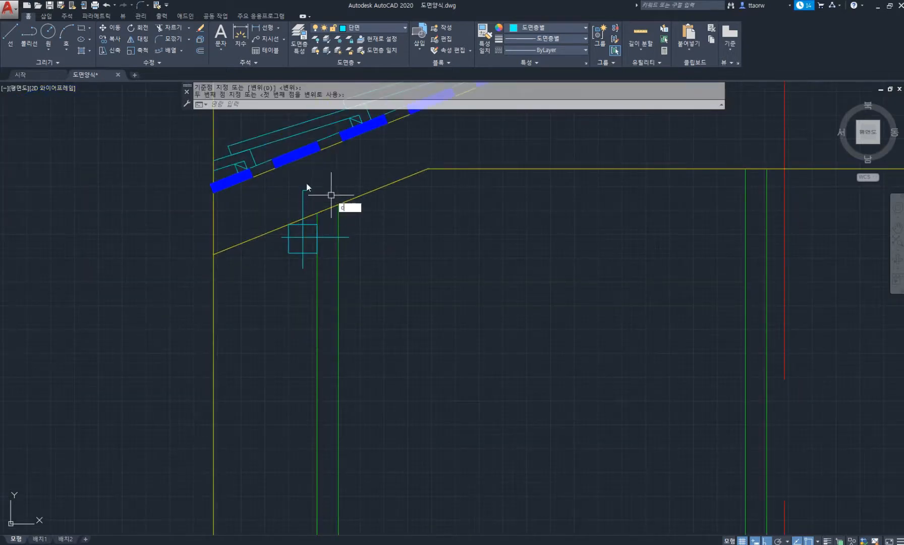
text(o)
key(Return)
click(269, 182)
click(403, 295)
scroll(321, 221, up, 3)
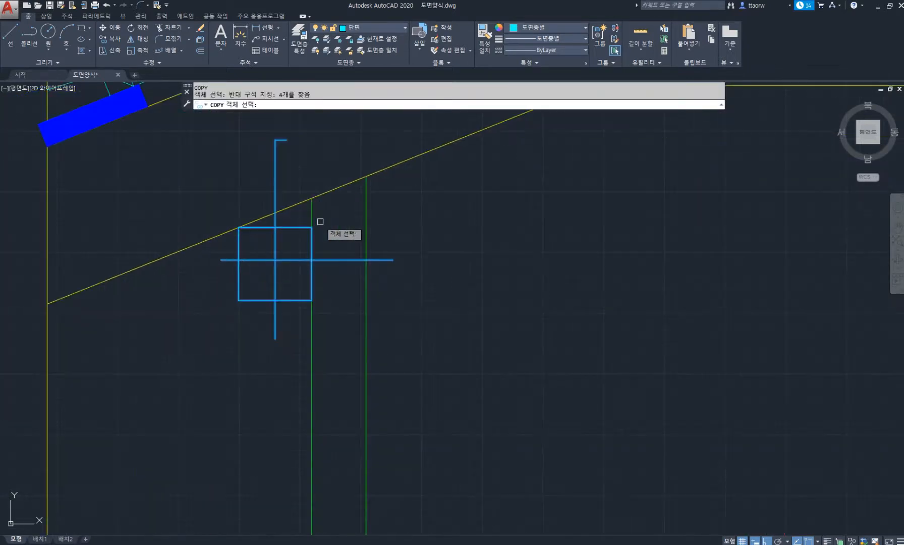
key(Return)
scroll(300, 228, down, 3)
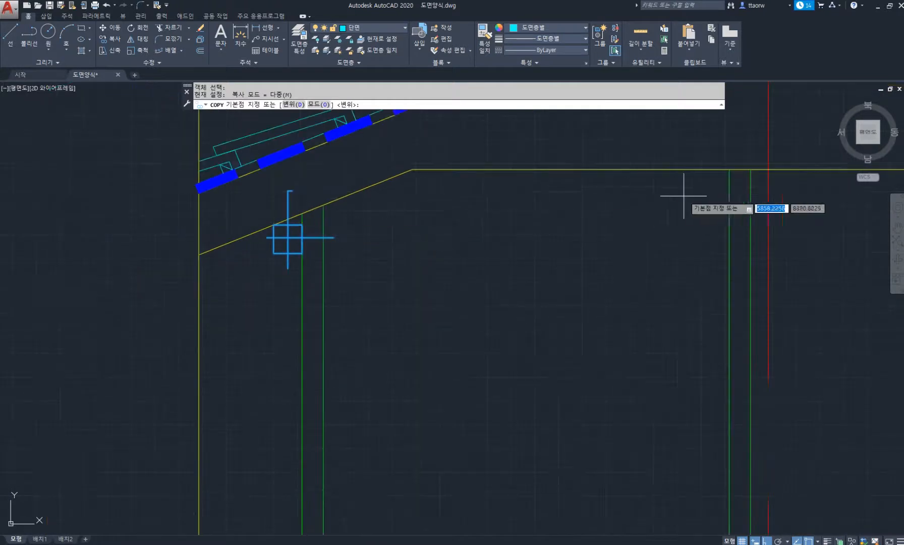
scroll(299, 215, up, 3)
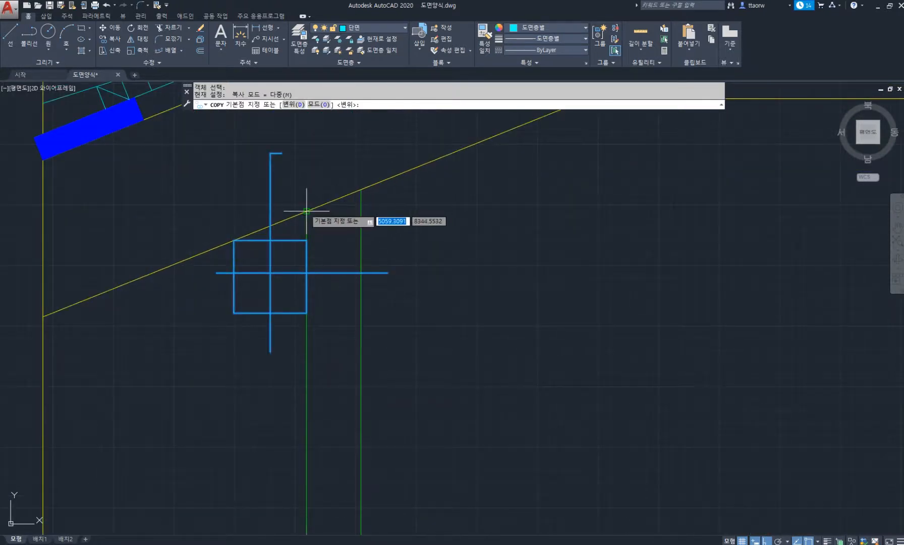
click(307, 240)
scroll(474, 252, down, 3)
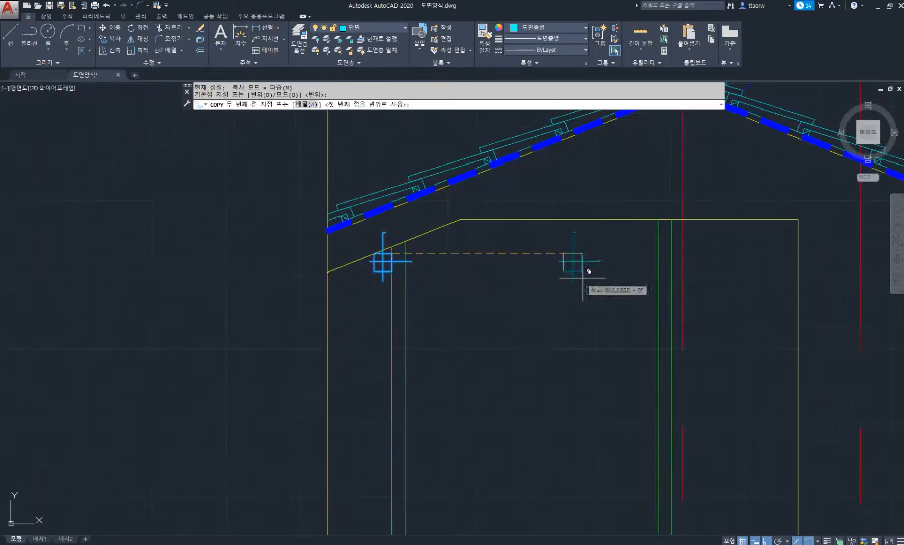
scroll(393, 246, up, 4)
click(389, 206)
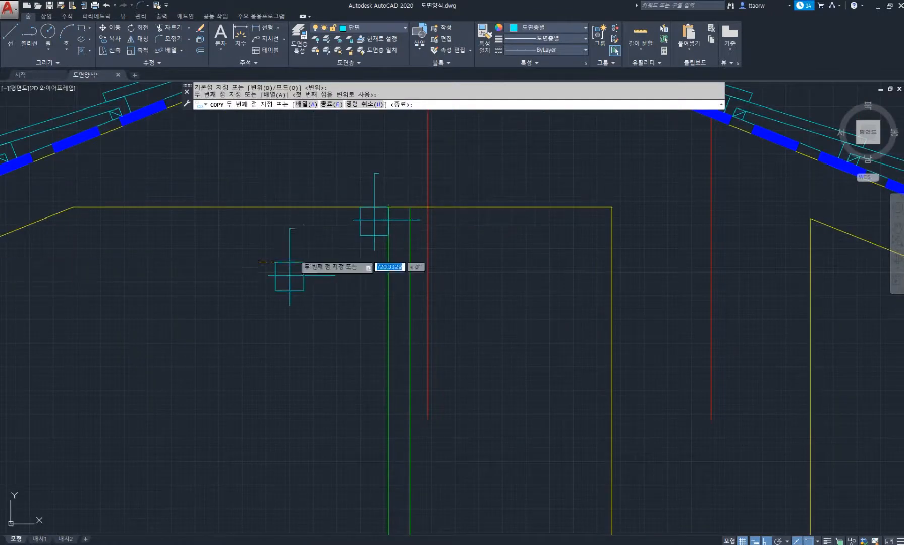
key(Return)
scroll(317, 268, down, 4)
middle_drag(298, 249, 322, 224)
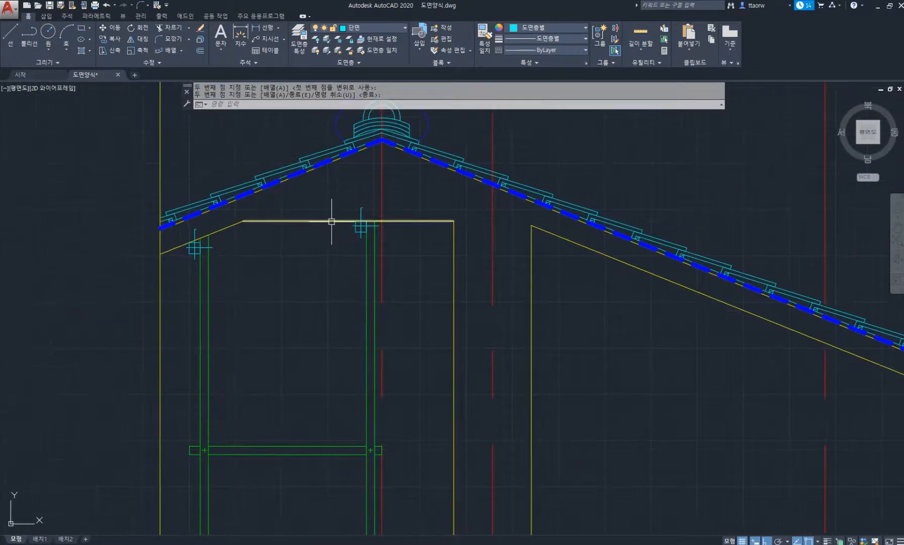
Step: Offset the sloping soffit line, the flat soffit line and the inner wall face 90 toward the ceiling space
text(o)
key(Return)
key(Return)
click(231, 226)
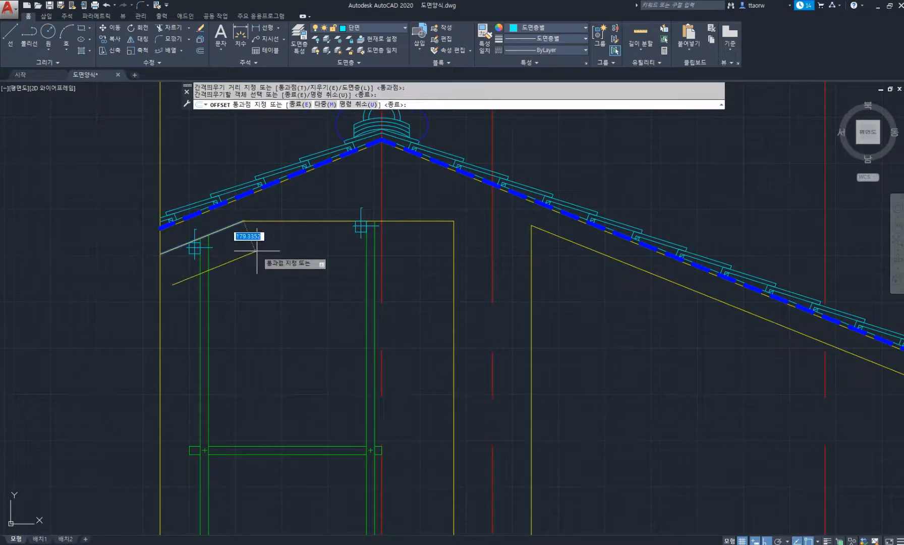
text(90)
key(Return)
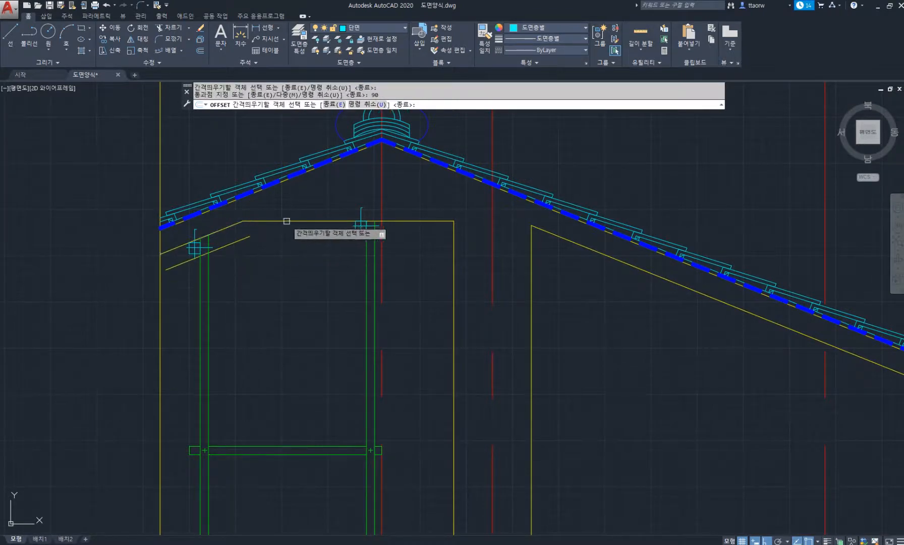
click(289, 221)
text(90)
key(Return)
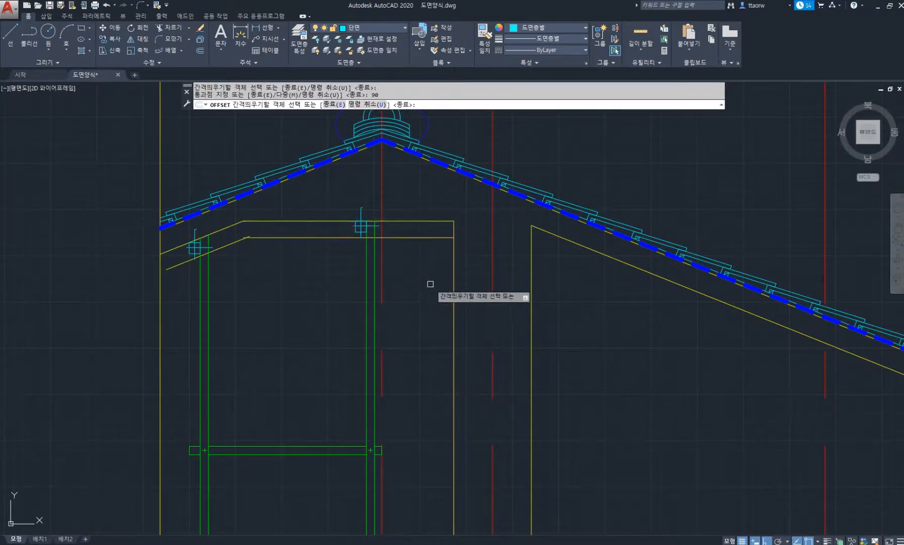
click(454, 298)
text(90)
key(Return)
scroll(399, 282, down, 4)
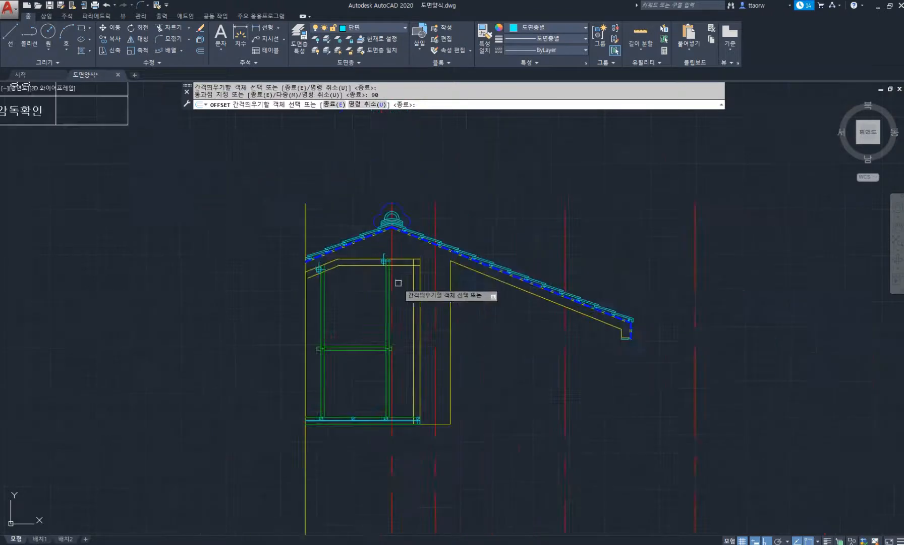
middle_drag(413, 297, 379, 251)
scroll(382, 360, up, 6)
key(Return)
Step: Shorten the offset wall line so its lower end stops at the upper edge of the ceiling framing
click(359, 354)
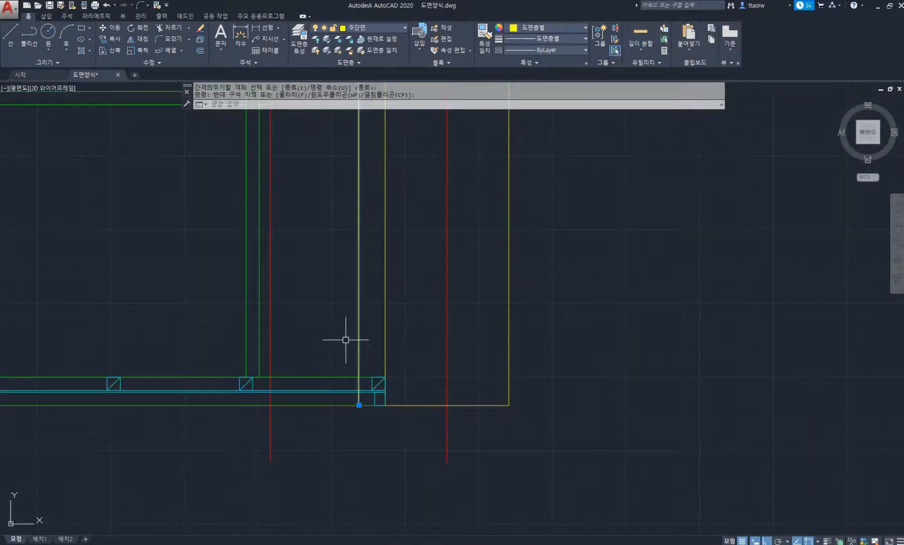
scroll(370, 398, up, 2)
click(341, 417)
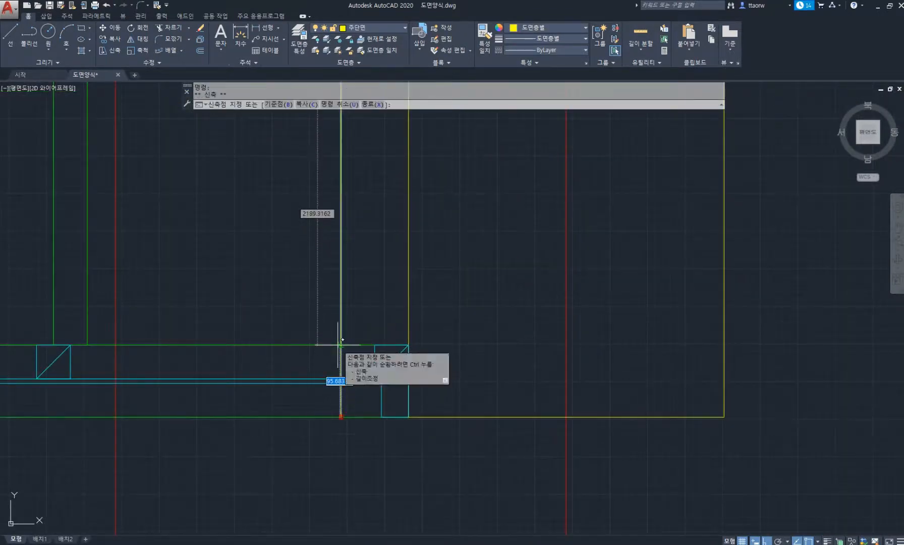
key(Escape)
key(Escape)
scroll(384, 343, down, 8)
middle_drag(313, 195, 340, 255)
scroll(340, 256, up, 2)
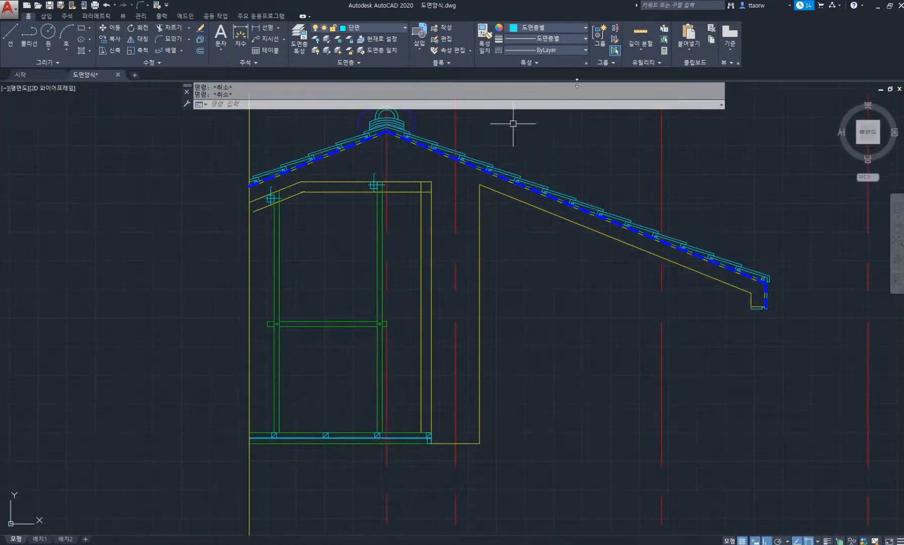
Step: Select the three offset lines and assign them to the 해치 layer
click(586, 62)
middle_drag(334, 223, 390, 212)
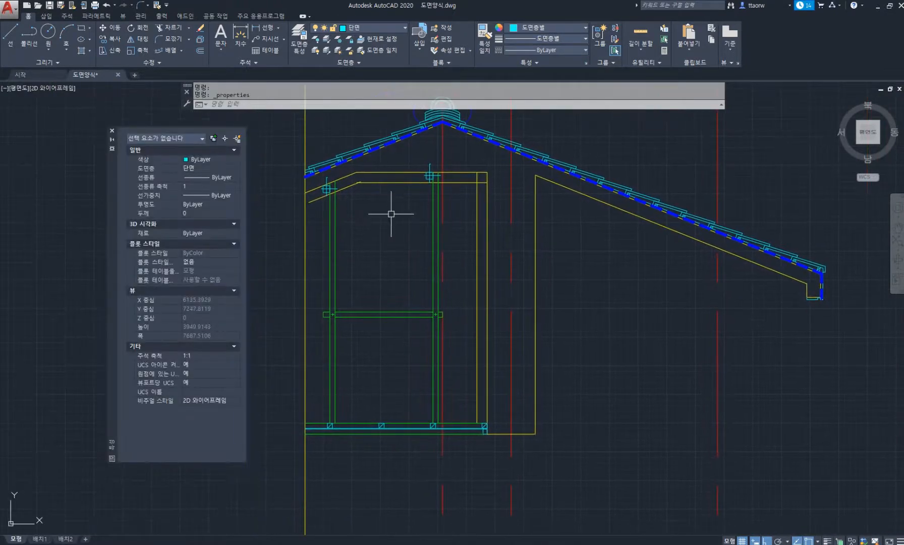
click(389, 205)
click(354, 177)
click(478, 227)
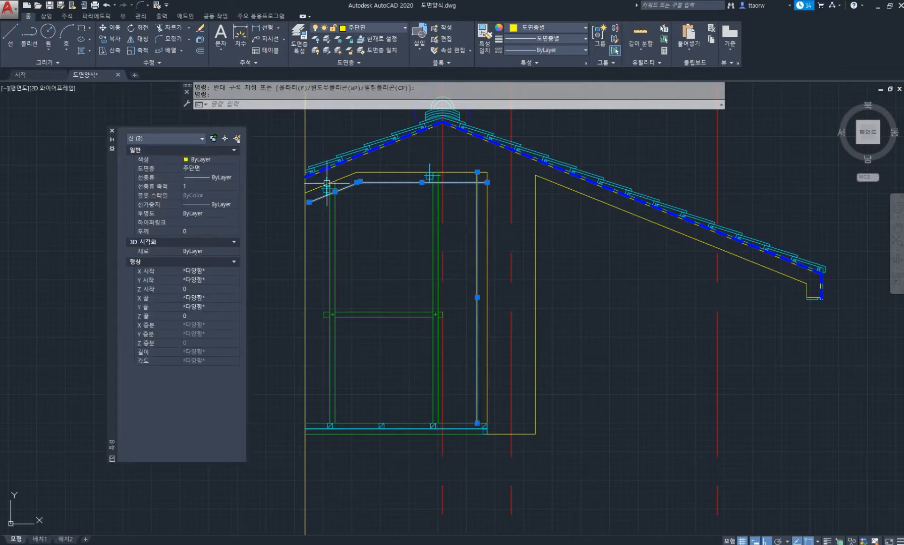
click(227, 168)
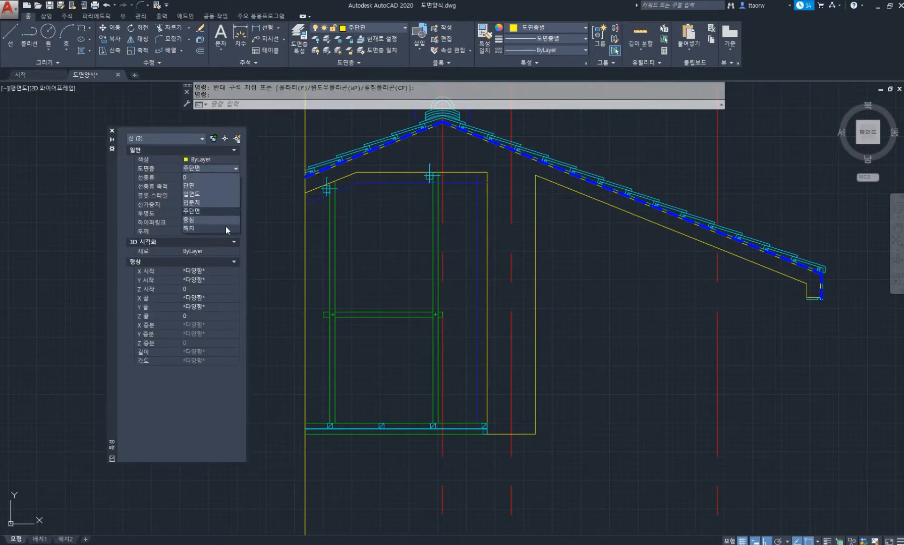
click(225, 226)
Step: Give the three offset lines the BATTING linetype with a linetype scale of 0.2
click(226, 177)
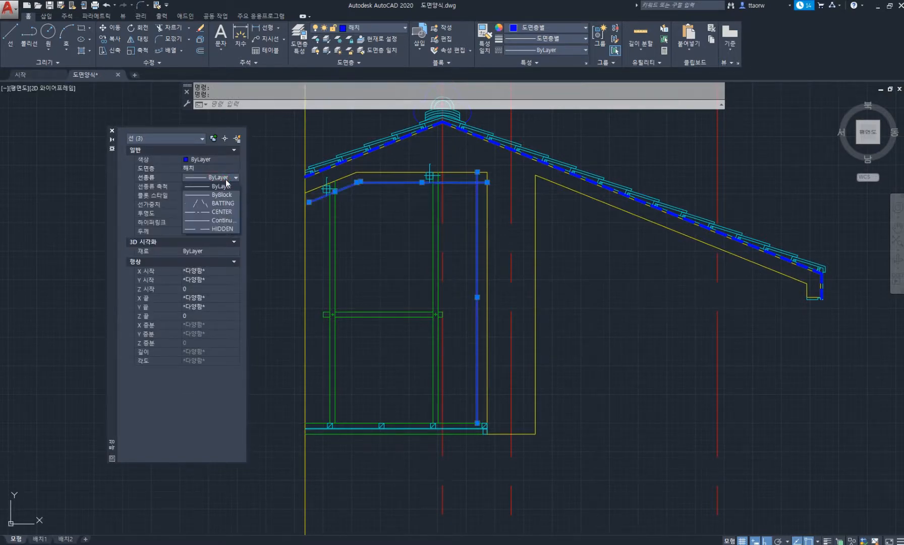
click(227, 204)
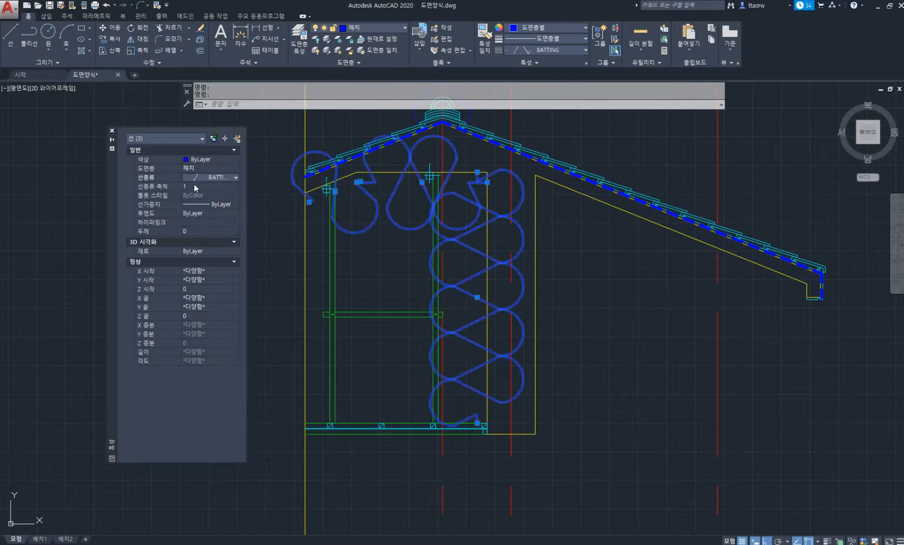
text(0.2)
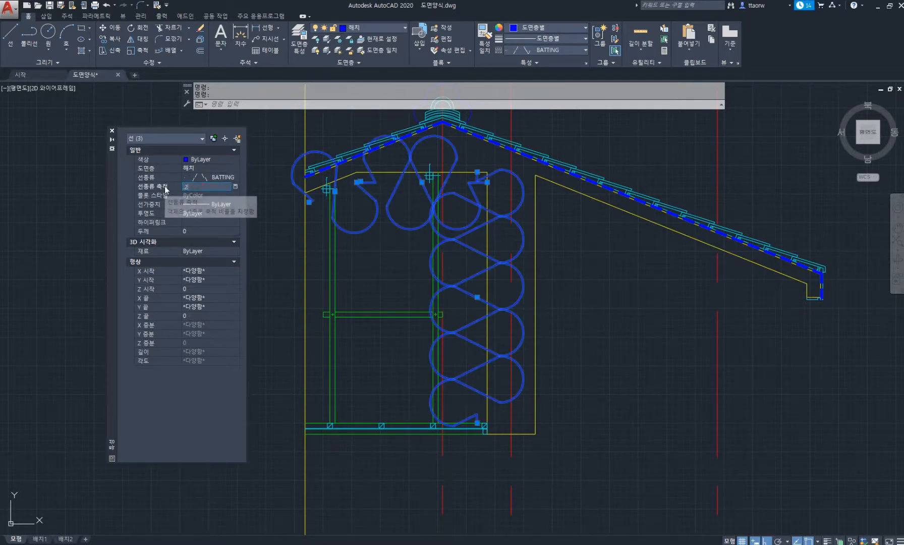
key(Return)
click(112, 131)
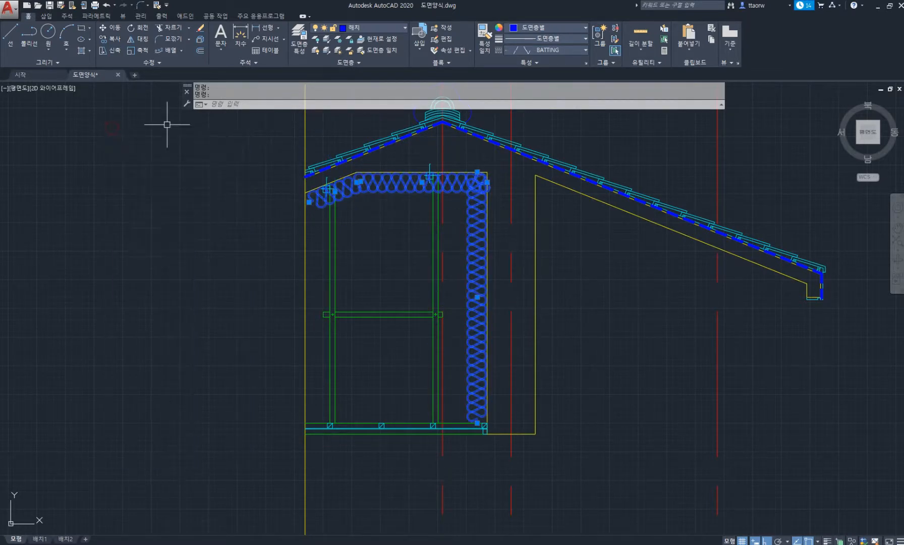
key(Escape)
key(Escape)
Step: Copy the ceiling framing lines with their end members from the wall's lower corner to the inner lower corner of the eave
middle_drag(531, 250, 460, 277)
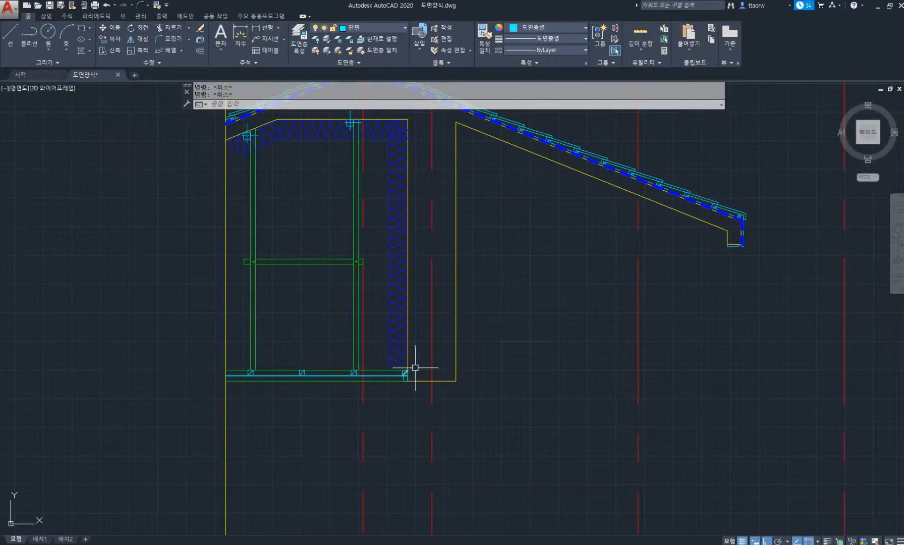
scroll(410, 370, up, 5)
text(co)
key(Return)
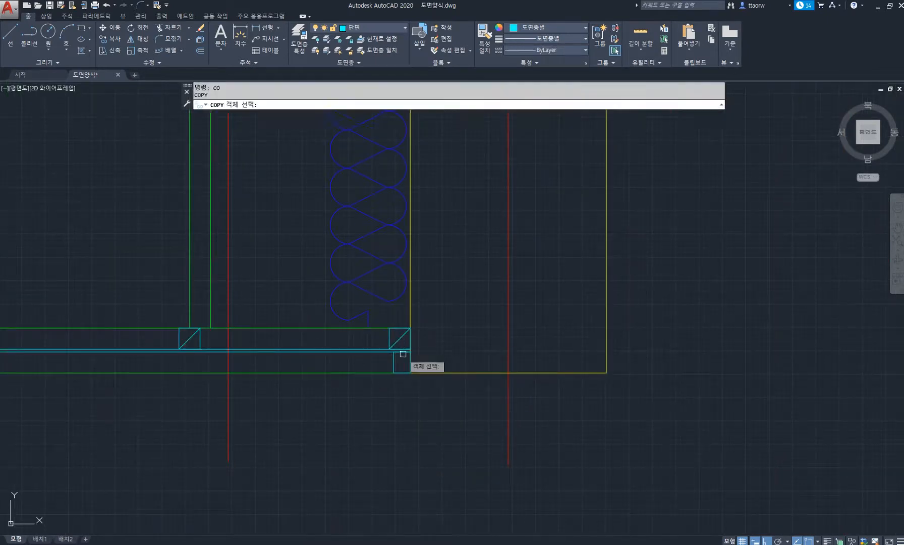
scroll(404, 354, up, 3)
click(420, 440)
click(352, 270)
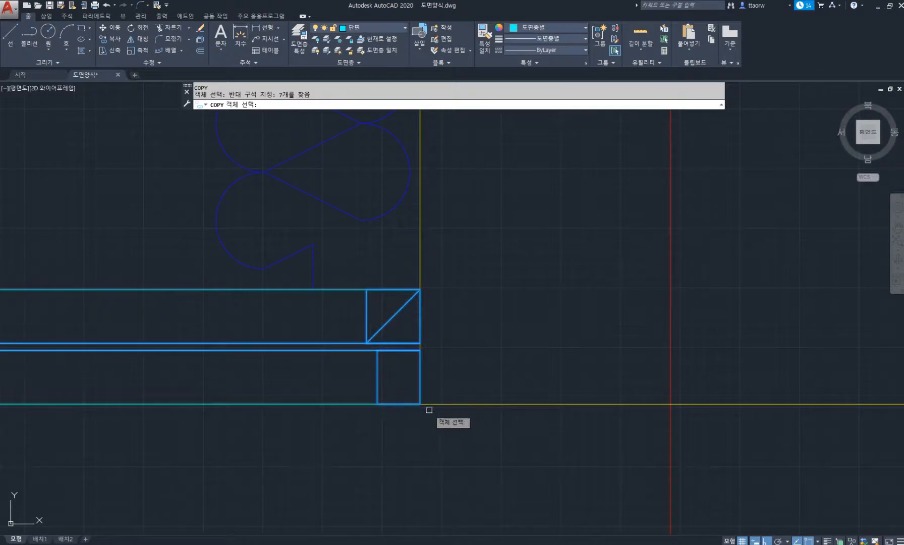
key(Return)
click(420, 404)
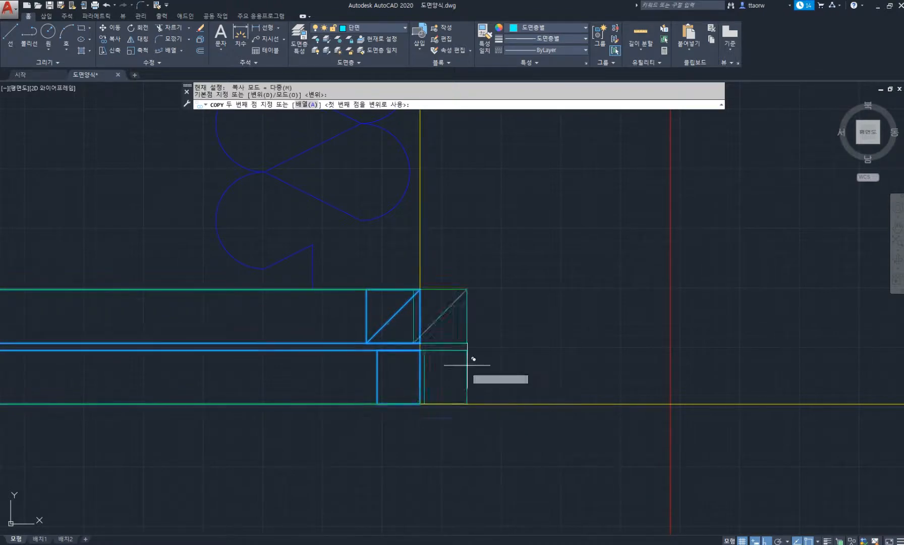
scroll(499, 297, down, 6)
middle_drag(587, 283, 273, 358)
scroll(383, 293, up, 5)
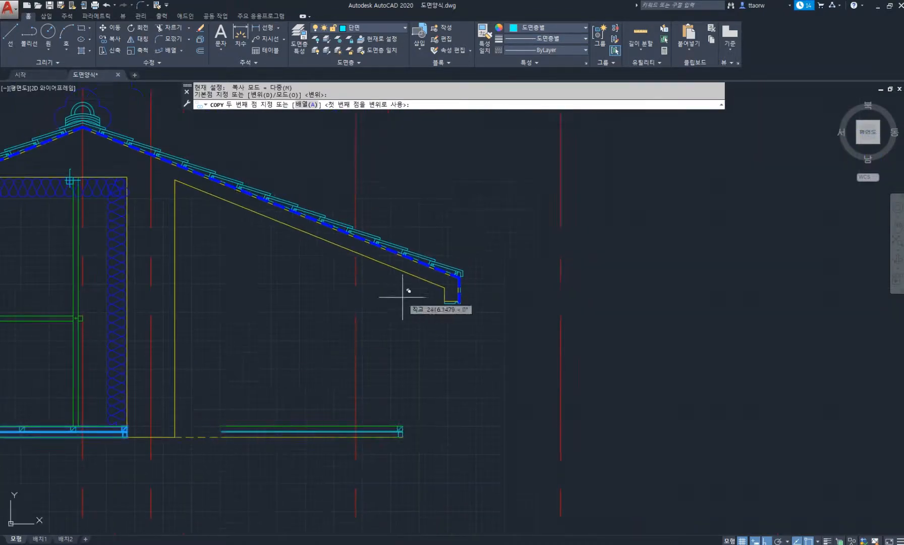
click(468, 303)
key(Return)
Step: Draw a vertical guide line upward from the outer lower corner of the eave past the roof tiles
scroll(286, 305, down, 4)
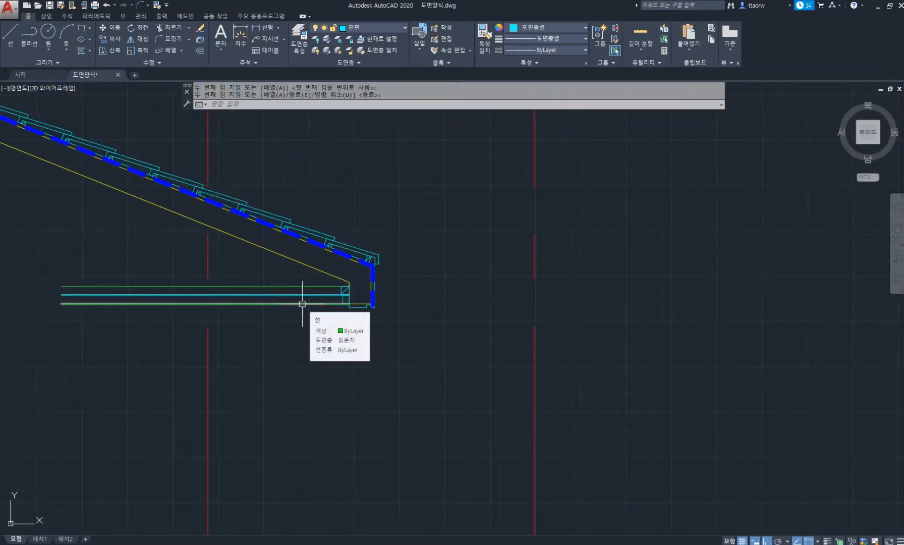
scroll(298, 309, down, 4)
mouse_move(292, 313)
middle_down()
mouse_move(347, 297)
mouse_move(356, 304)
middle_up()
scroll(347, 297, up, 2)
scroll(331, 270, up, 2)
scroll(343, 283, down, 2)
scroll(432, 321, up, 4)
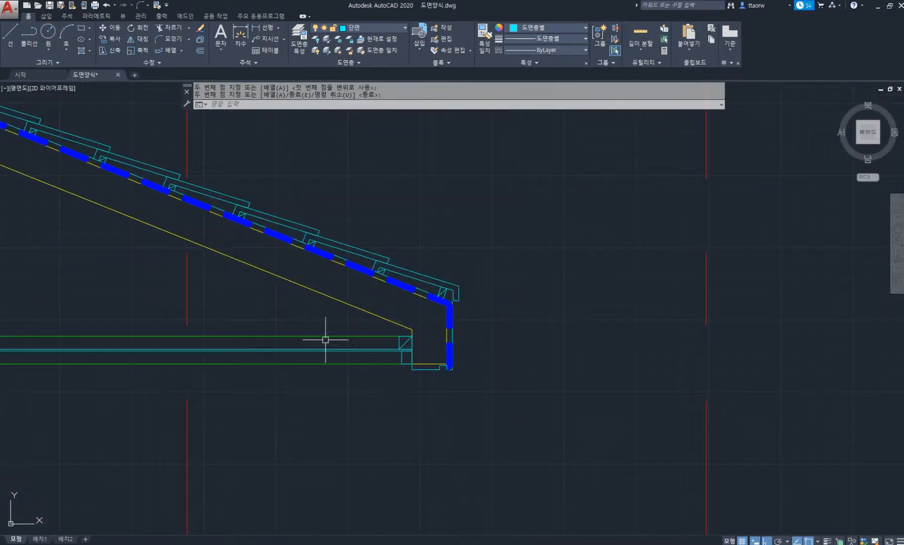
text(l)
key(Return)
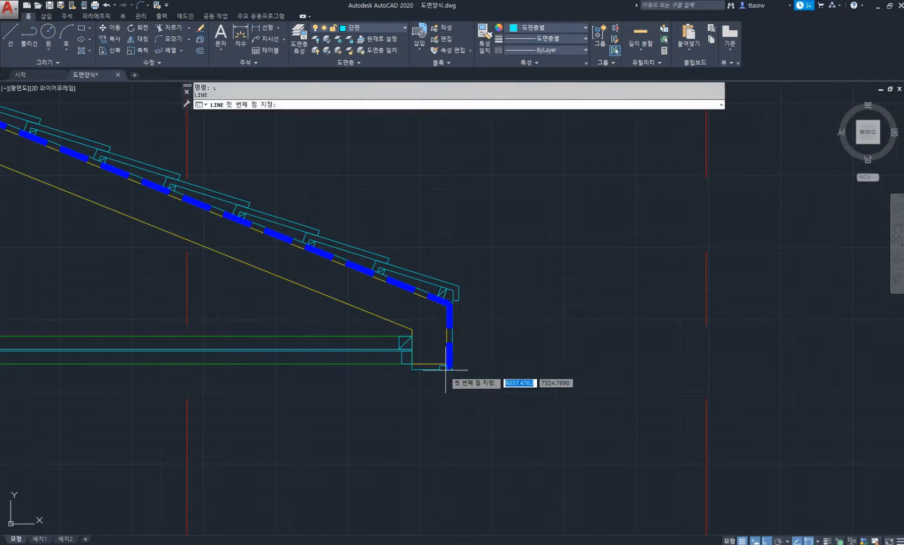
click(453, 369)
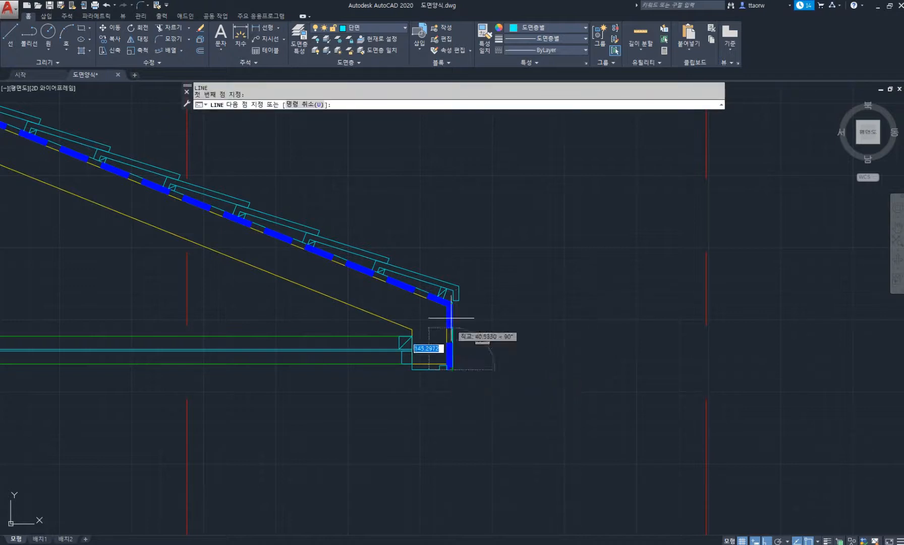
click(453, 171)
key(Return)
Step: Offset the vertical guide line 600 inward from the eave's outer edge
scroll(456, 302, up, 2)
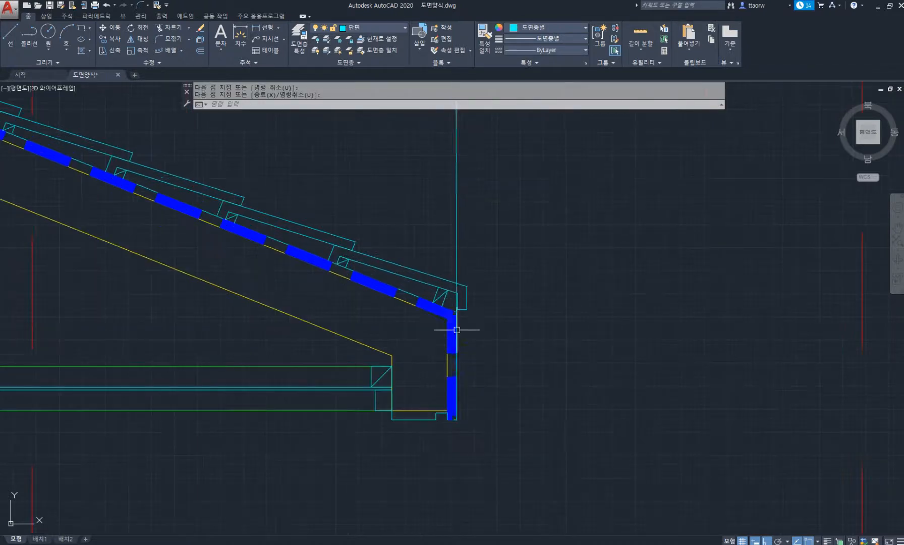
text(o)
key(Return)
key(Return)
click(456, 228)
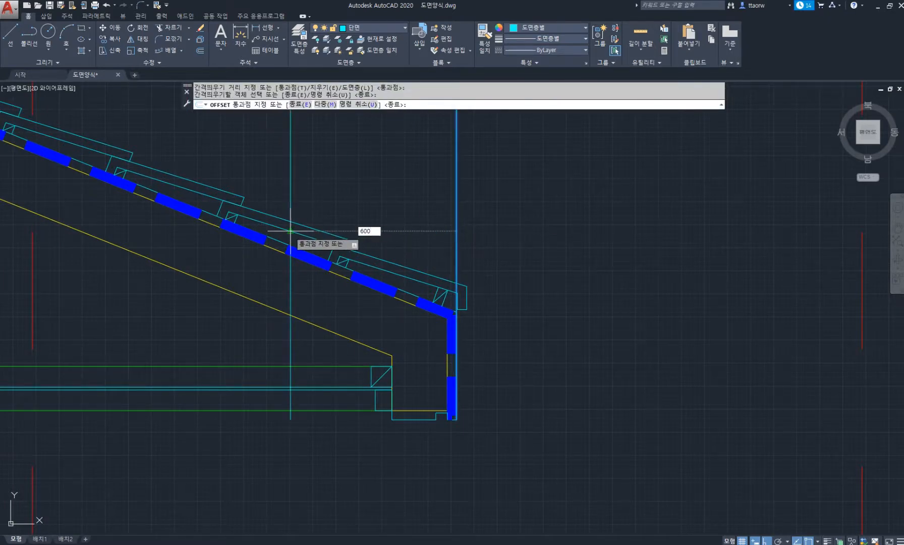
key(Return)
key(Return)
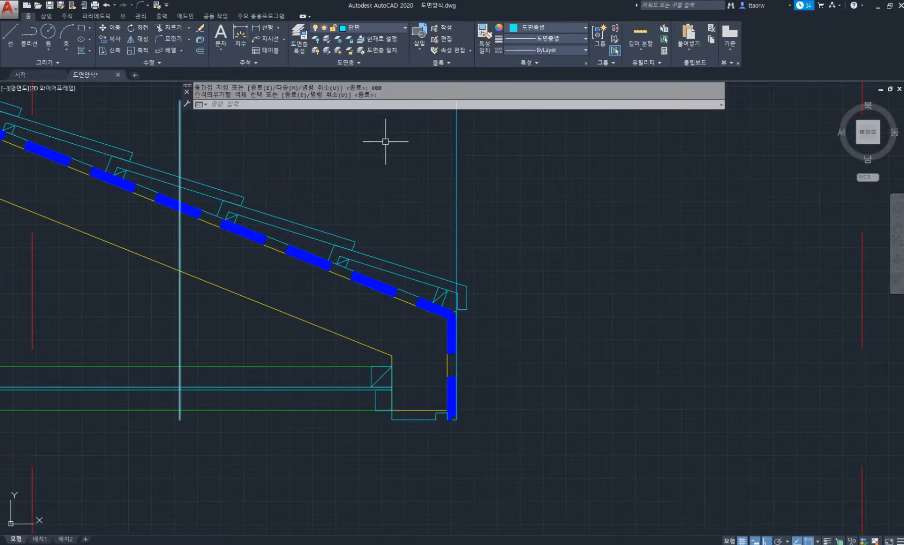
scroll(403, 187, down, 2)
middle_drag(404, 188, 463, 215)
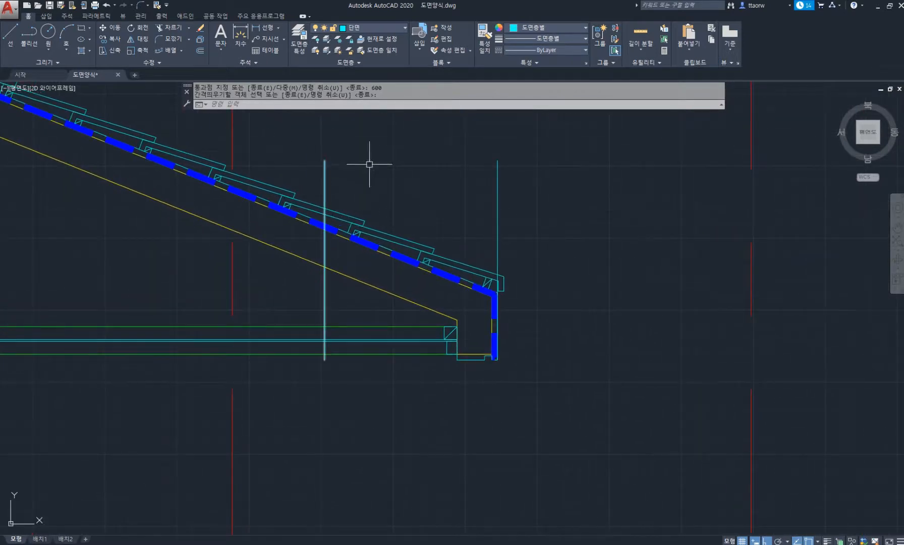
key(Return)
click(324, 184)
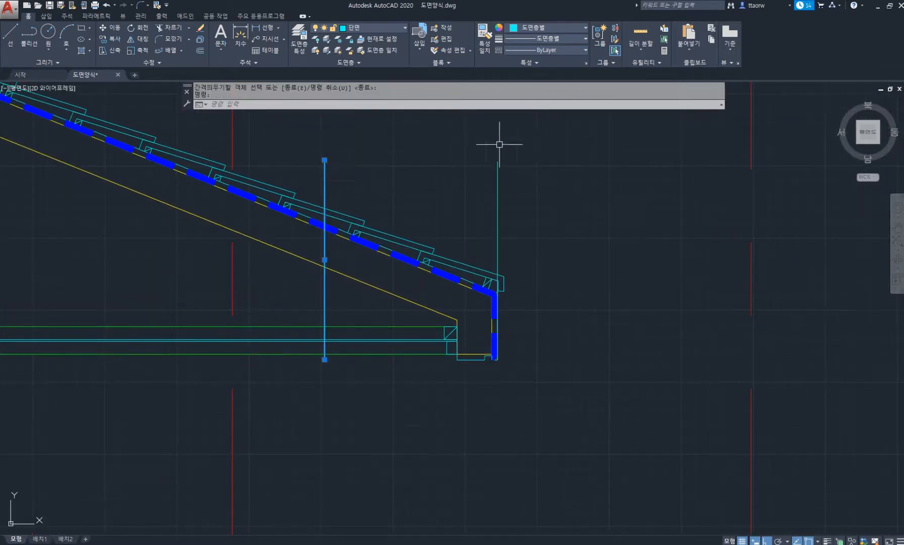
scroll(383, 212, down, 2)
key(Escape)
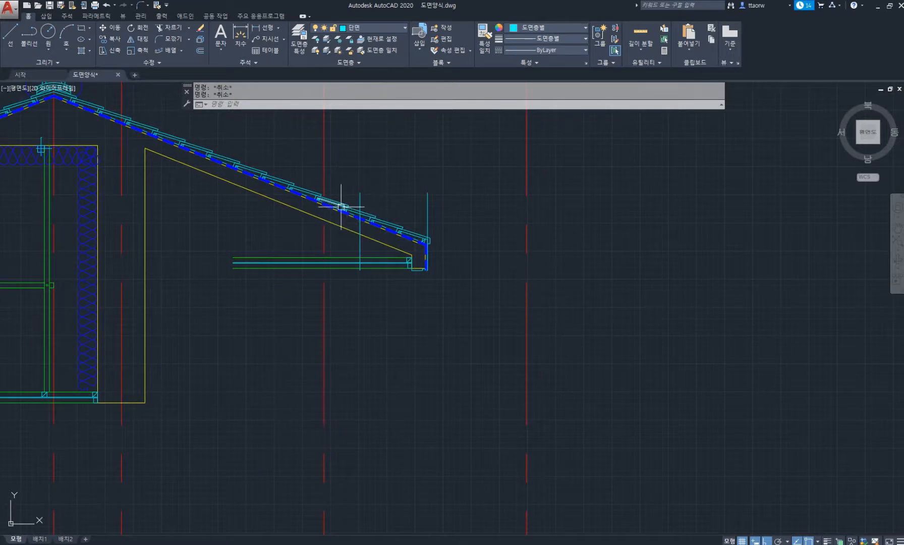
Step: Offset the inner guide line 210 back toward the eave
scroll(116, 180, up, 2)
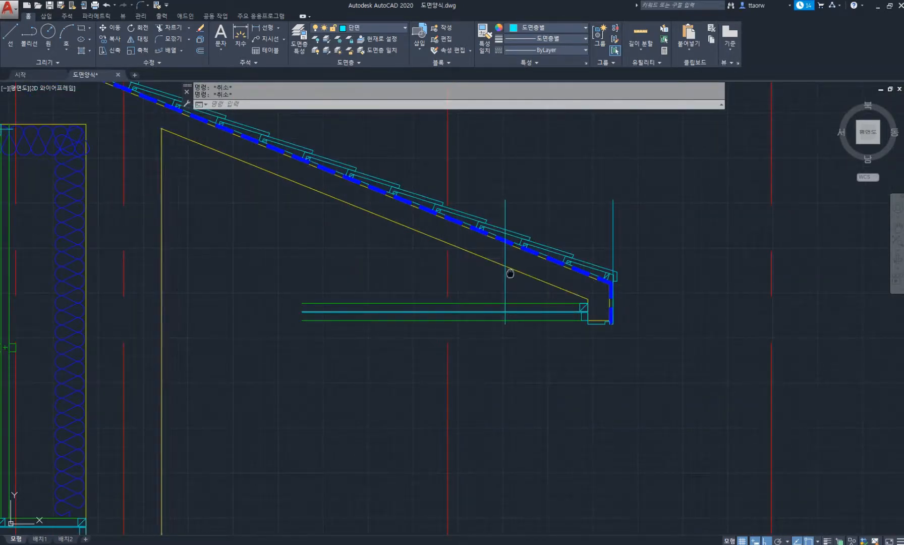
scroll(386, 272, up, 4)
text(o)
key(Return)
key(Return)
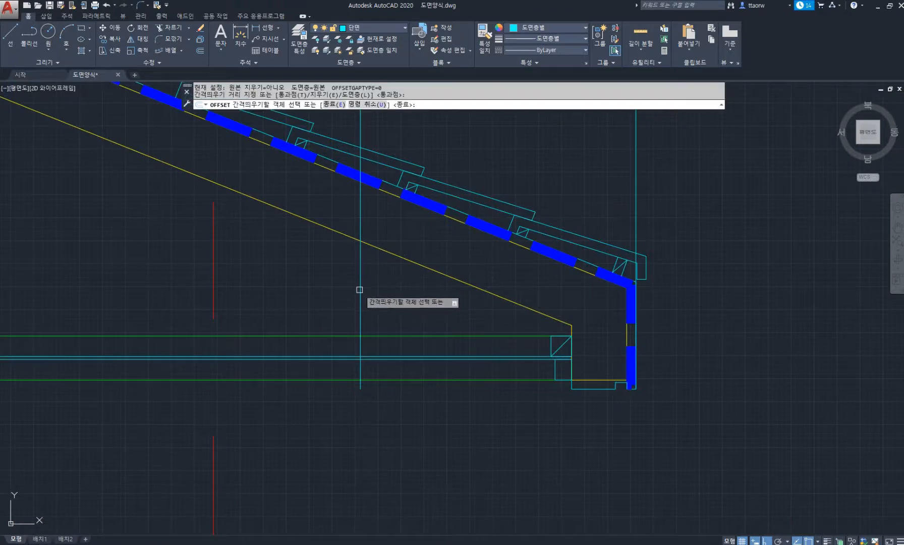
click(360, 289)
click(432, 302)
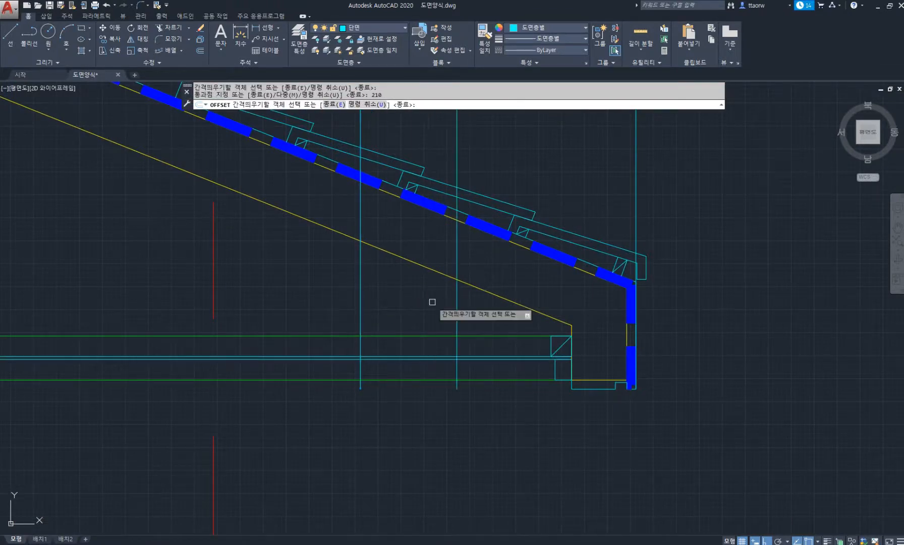
key(Escape)
key(Escape)
middle_drag(482, 312, 399, 287)
Step: Copy the sloping soffit line from its lower end to where the middle guide line meets the ceiling board's lower edge
text(c)
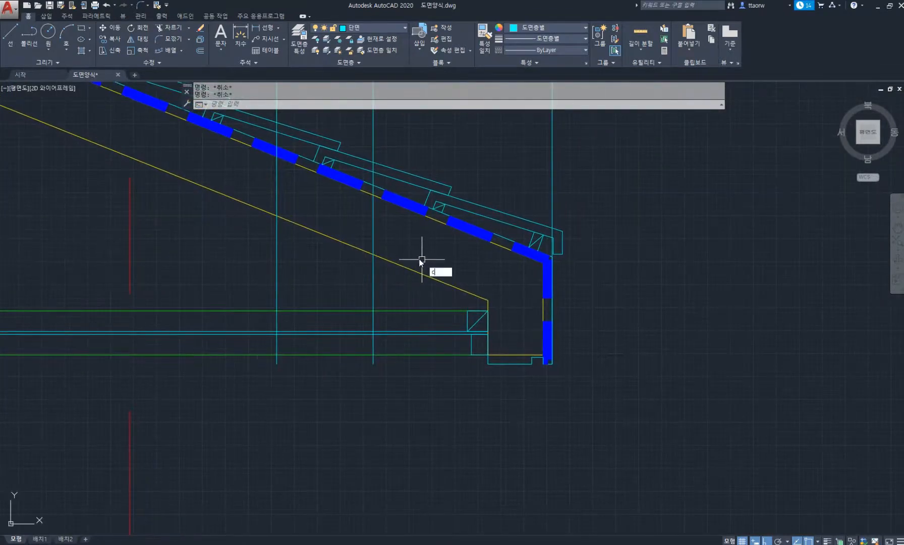
text(o)
key(Return)
click(415, 279)
click(400, 245)
key(Return)
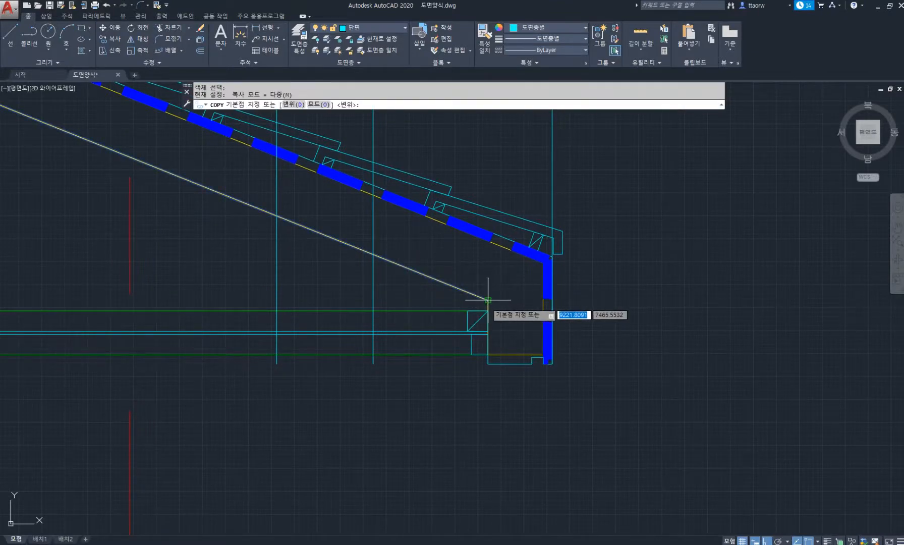
click(488, 300)
scroll(382, 341, up, 4)
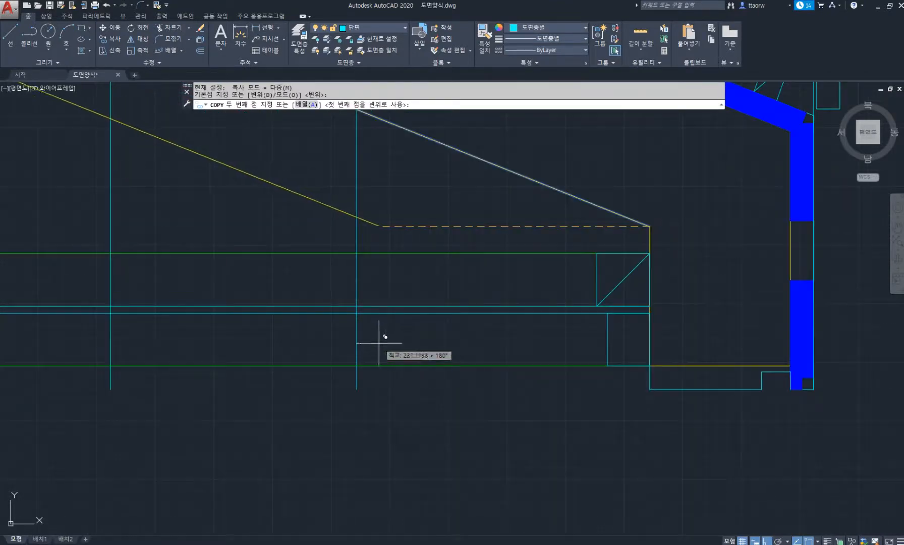
click(356, 312)
key(Return)
scroll(415, 324, down, 2)
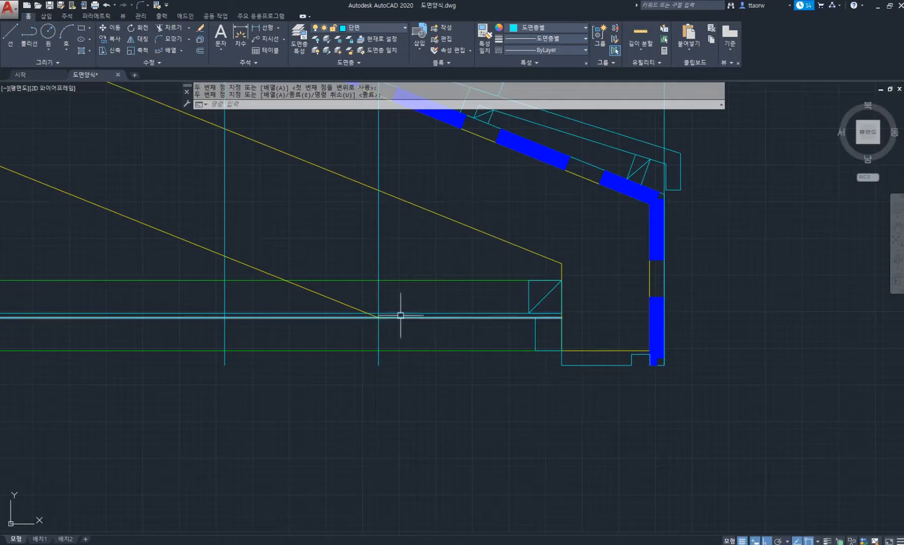
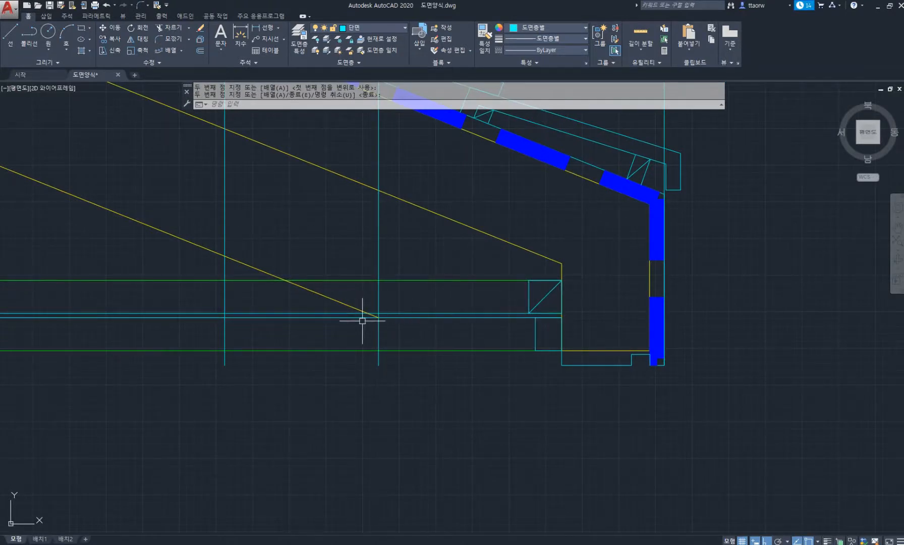
Step: Erase the three vertical guide lines at the eave
scroll(378, 317, down, 2)
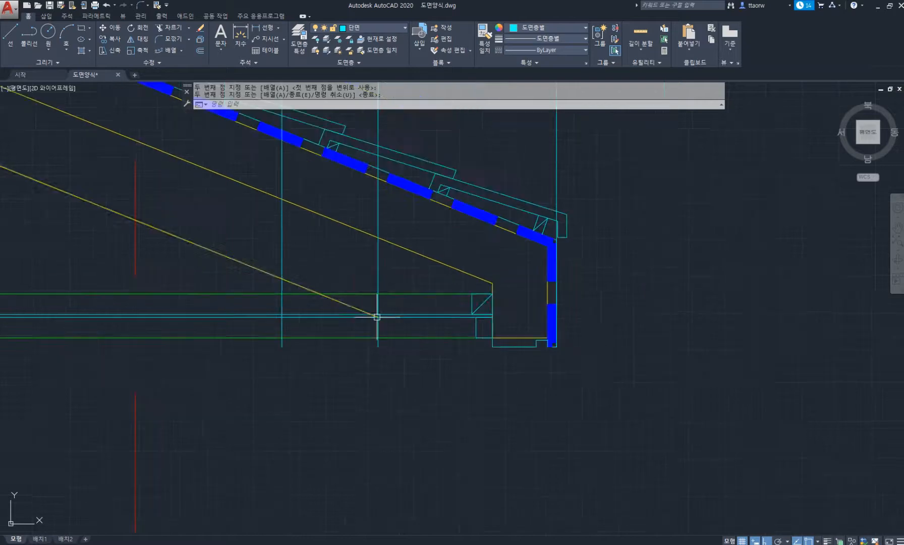
text(e)
key(space)
click(292, 230)
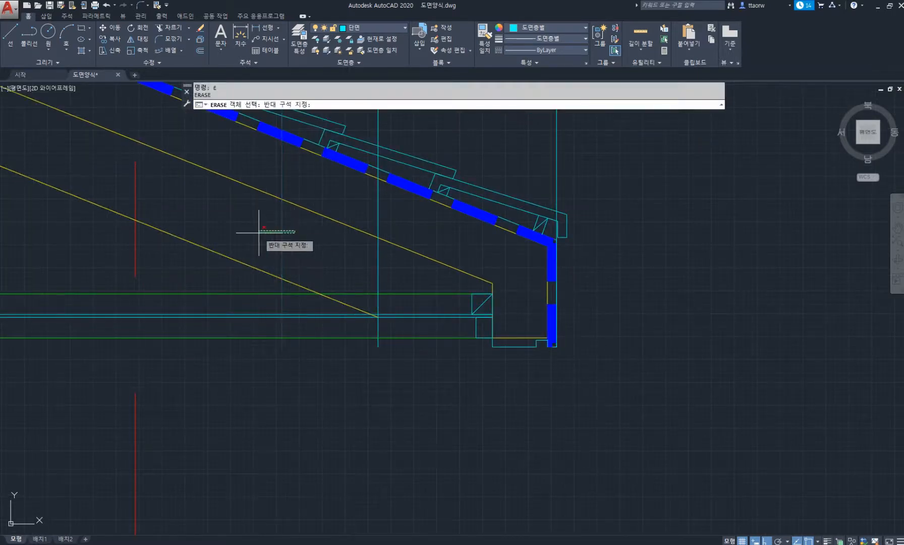
click(258, 232)
click(579, 180)
click(533, 151)
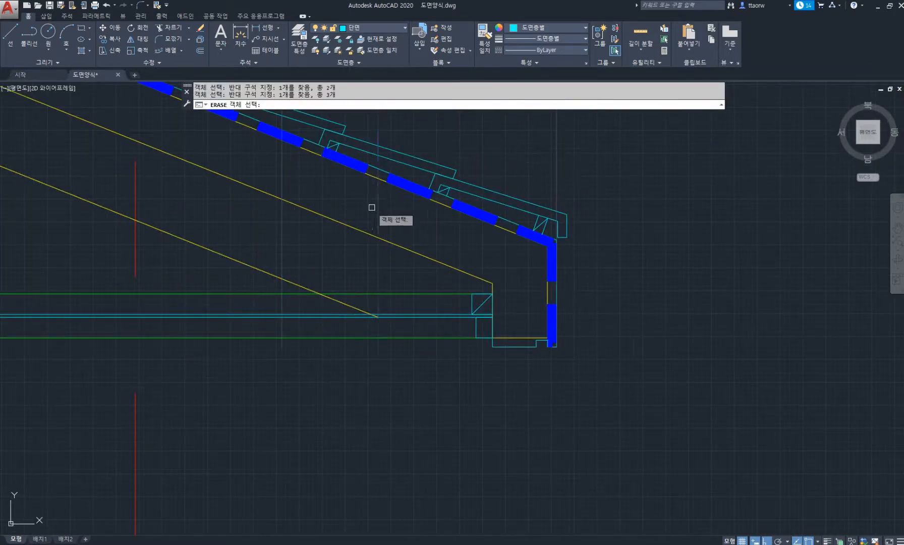
key(space)
Step: Offset the copied sloping line 6 upward, the new line 45 upward, and the copied line 45 downward
scroll(388, 310, up, 4)
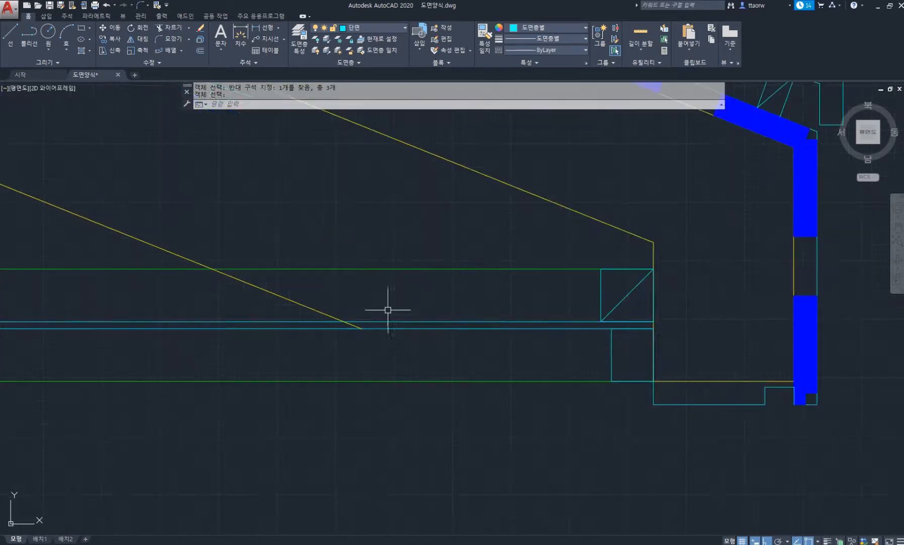
text(o)
key(space)
key(space)
click(329, 315)
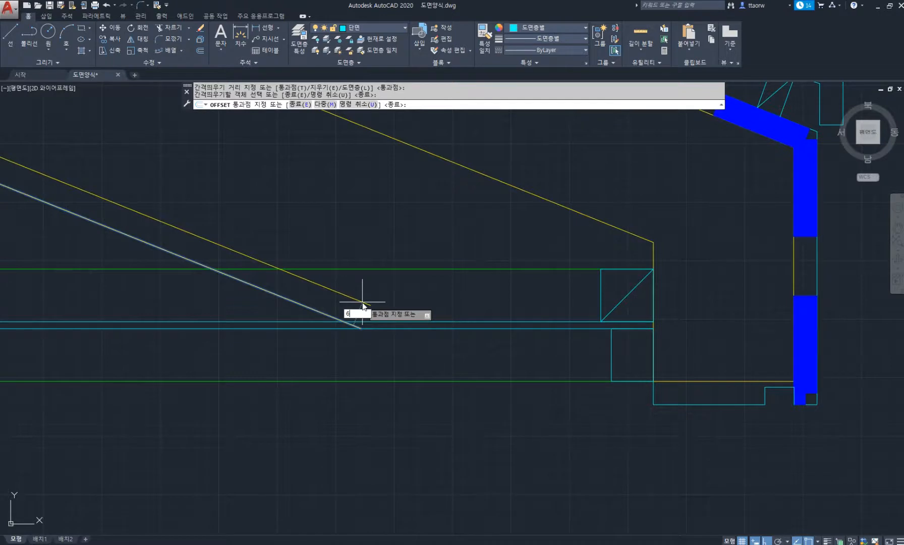
text(6)
key(space)
click(324, 304)
text(4)
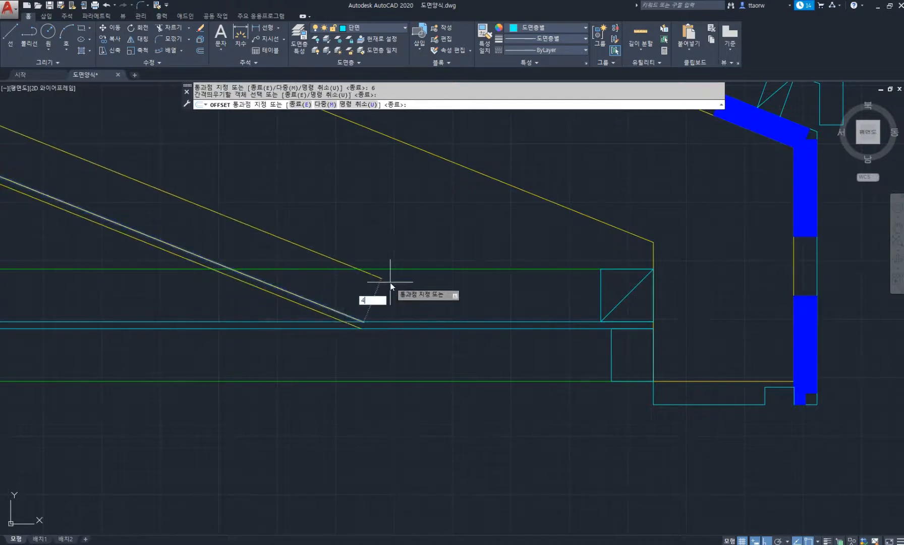
text(5)
key(space)
click(313, 310)
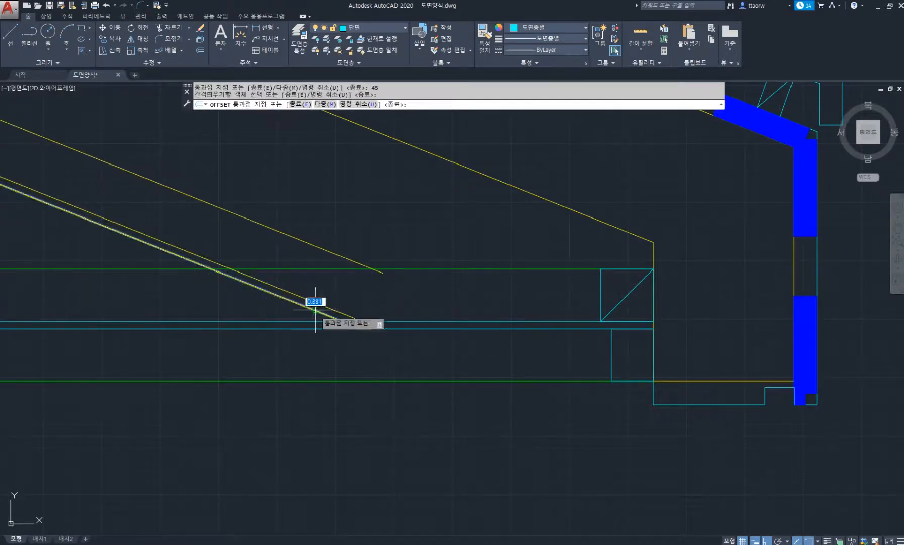
click(289, 356)
key(space)
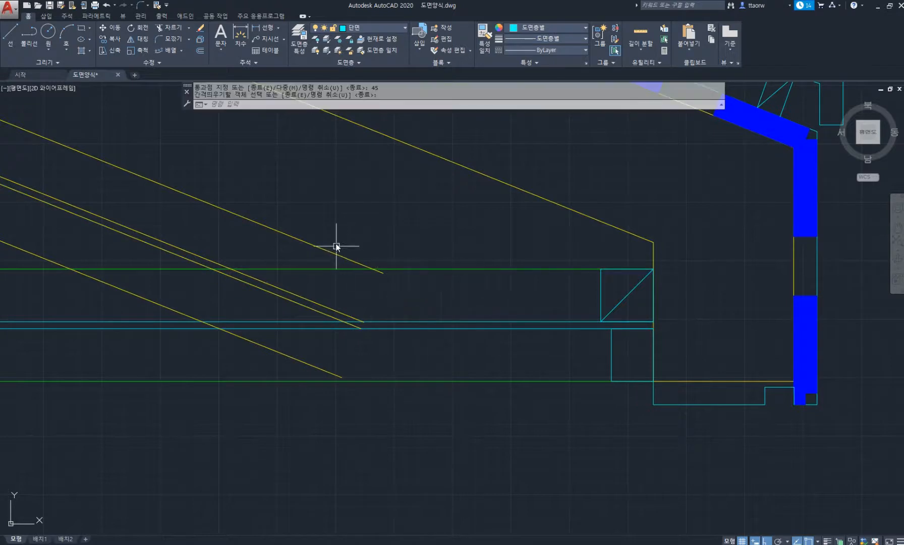
Step: Fillet each of the four sloping lines to its matching horizontal ceiling framing line, using the Multiple option
text(f)
key(space)
click(450, 104)
click(334, 253)
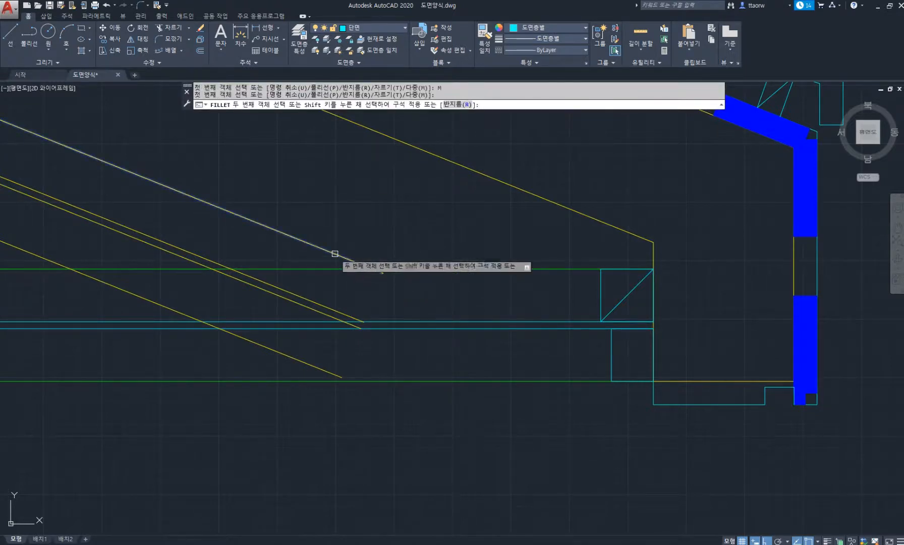
click(394, 269)
click(338, 312)
click(369, 321)
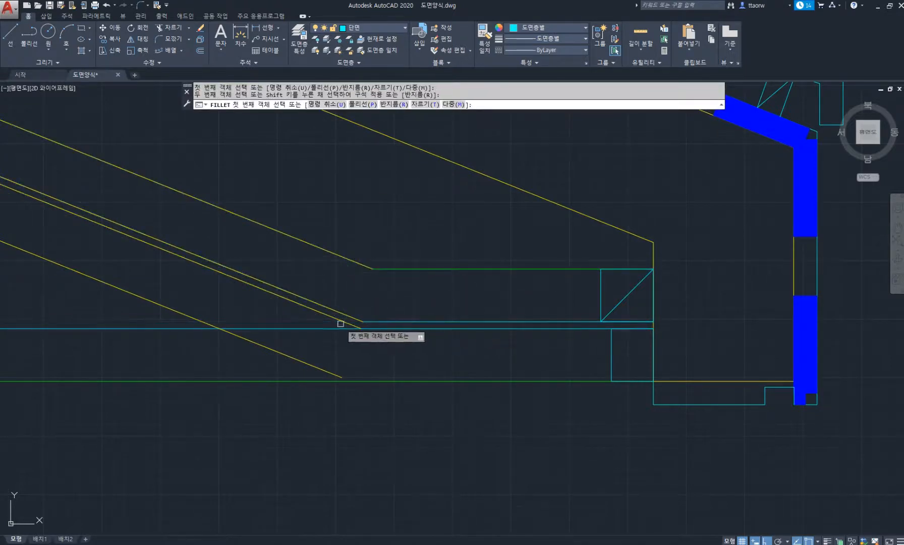
click(339, 320)
click(381, 329)
click(325, 370)
click(383, 381)
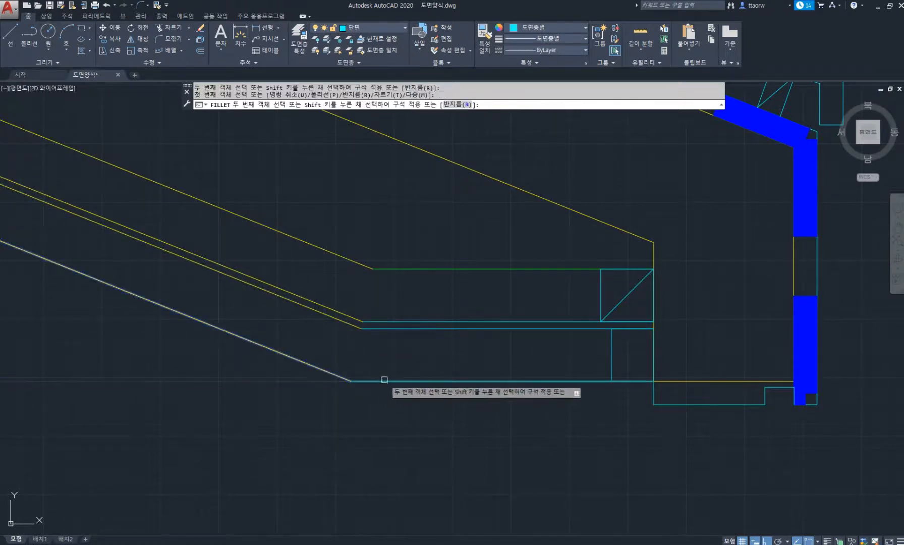
Step: Match the properties of the green horizontal ceiling framing line to the uppermost and lowermost sloping ceiling lines
scroll(381, 356, down, 5)
click(484, 35)
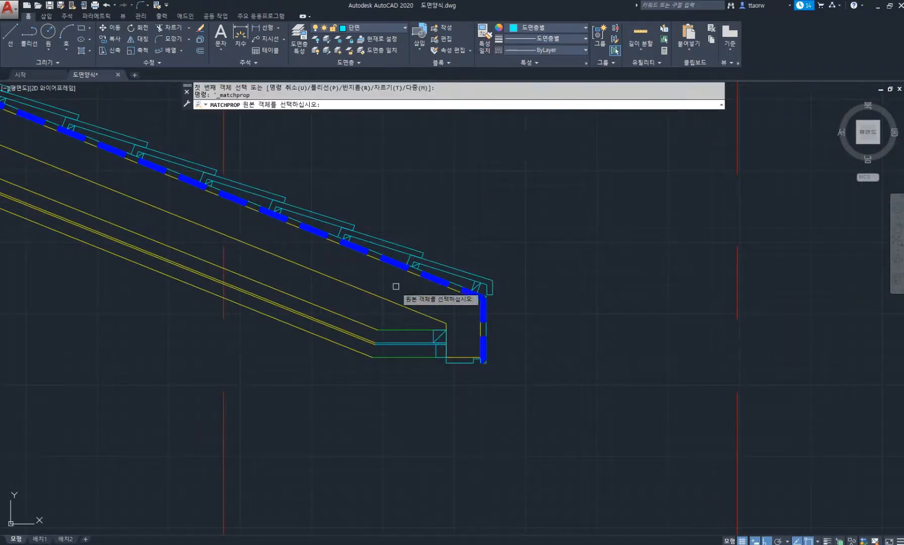
click(395, 329)
click(362, 322)
scroll(353, 339, up, 4)
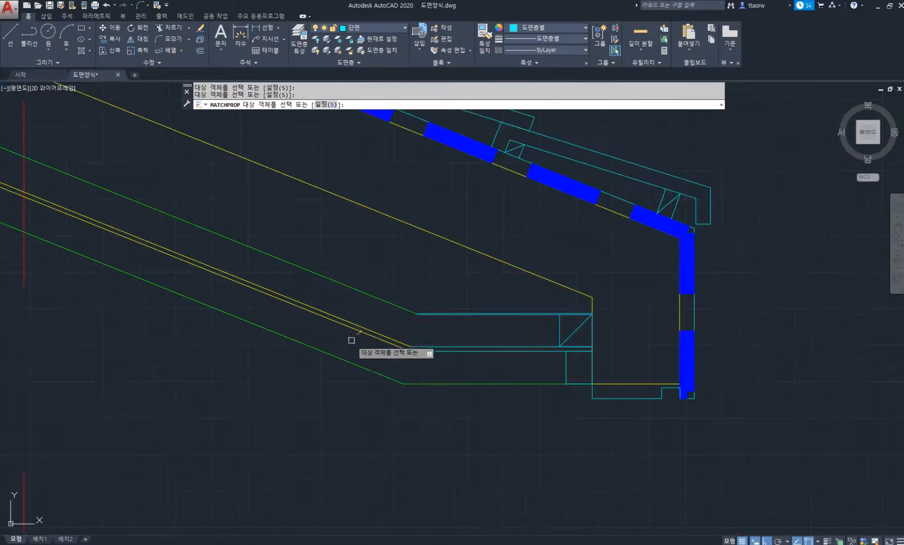
key(Return)
Step: Match the properties of the cyan horizontal ceiling board line to the two middle sloping lines
click(484, 35)
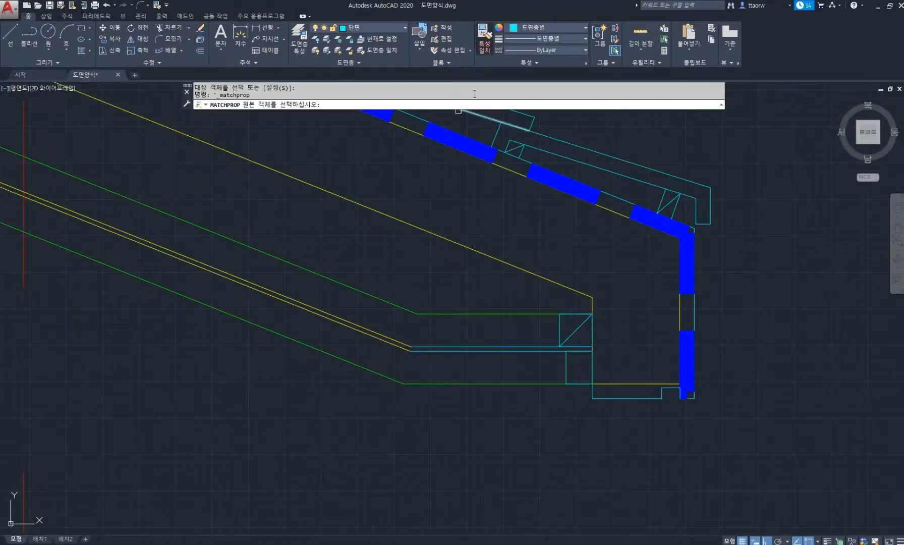
click(445, 347)
click(370, 337)
key(Return)
scroll(409, 326, down, 2)
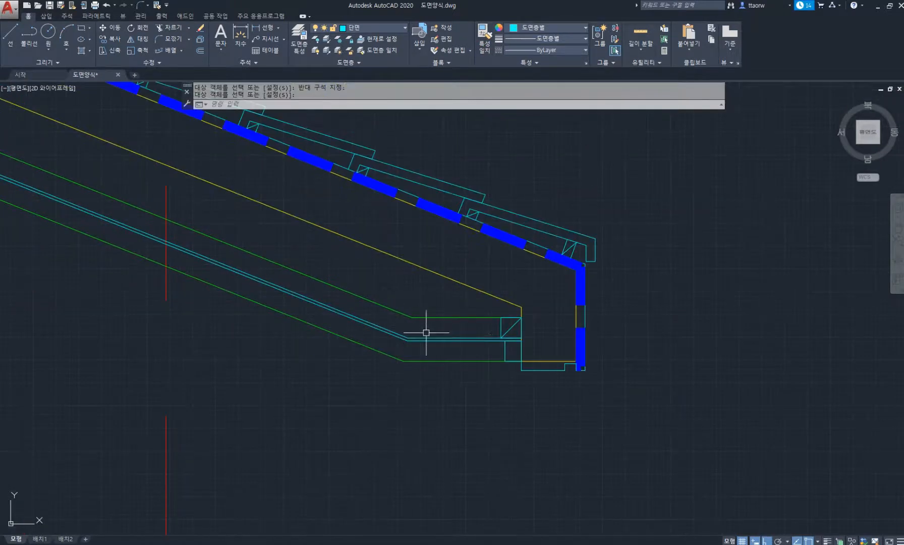
Step: Copy the crossed square batten at the eave from its upper-left corner to the bend in the upper green framing line
scroll(467, 328, up, 2)
text(co)
key(space)
click(503, 290)
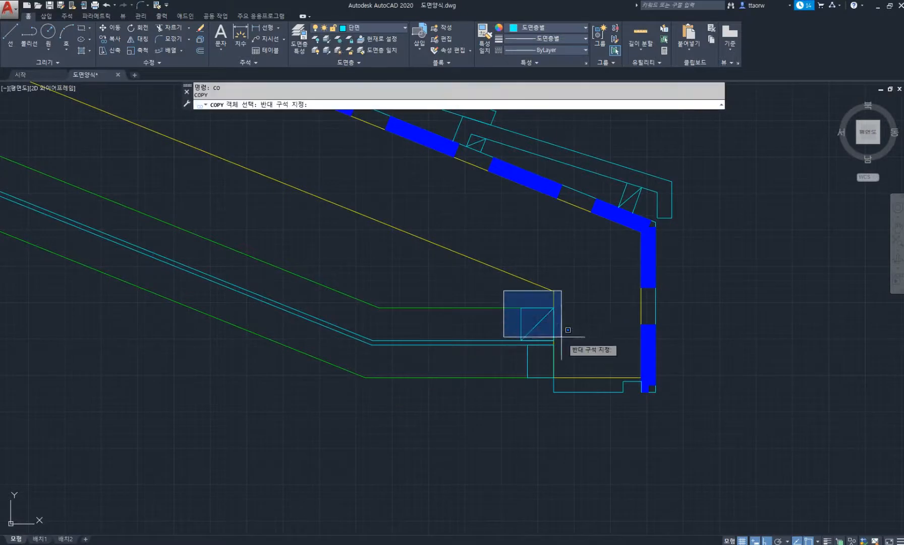
click(575, 344)
scroll(517, 322, up, 4)
key(space)
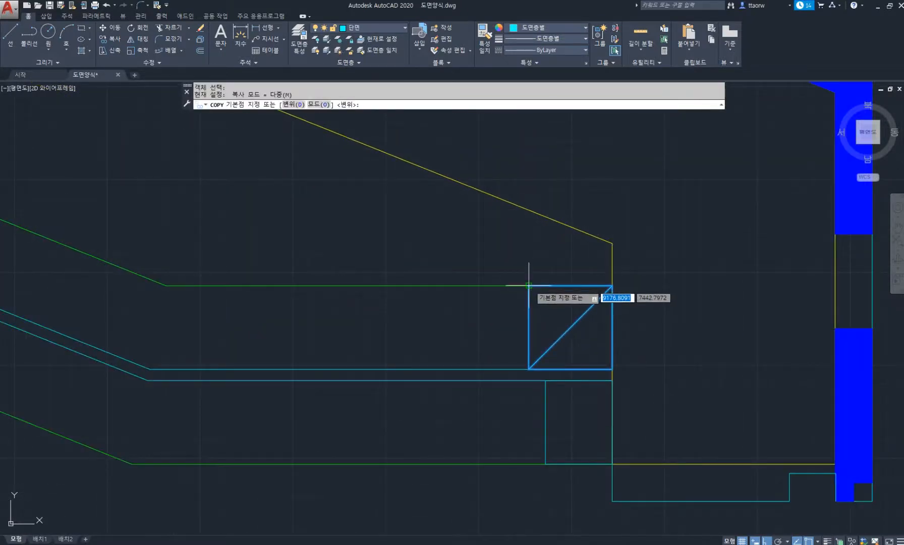
click(529, 286)
click(167, 284)
key(space)
scroll(168, 284, down, 2)
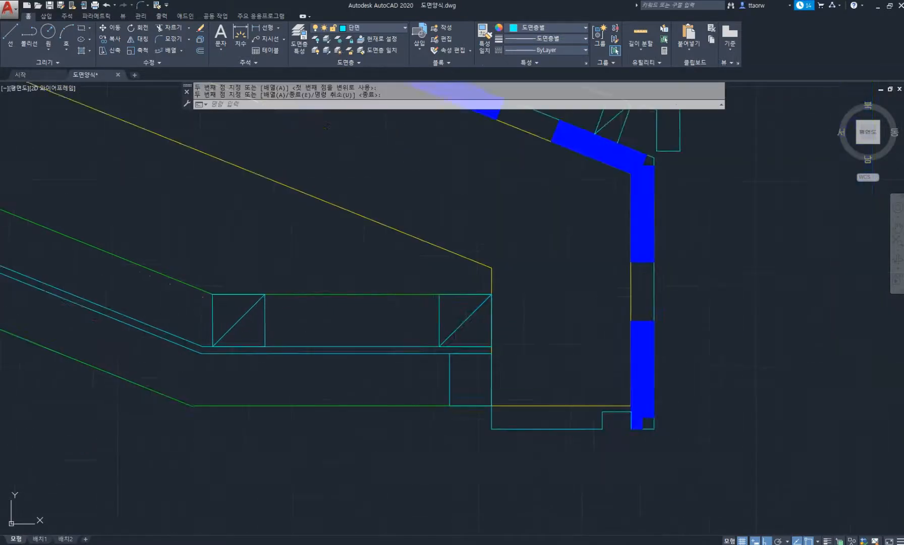
Step: Mirror the copied batten about the line joining the bends of the framing and ceiling board lines, keeping the original
scroll(353, 313, up, 2)
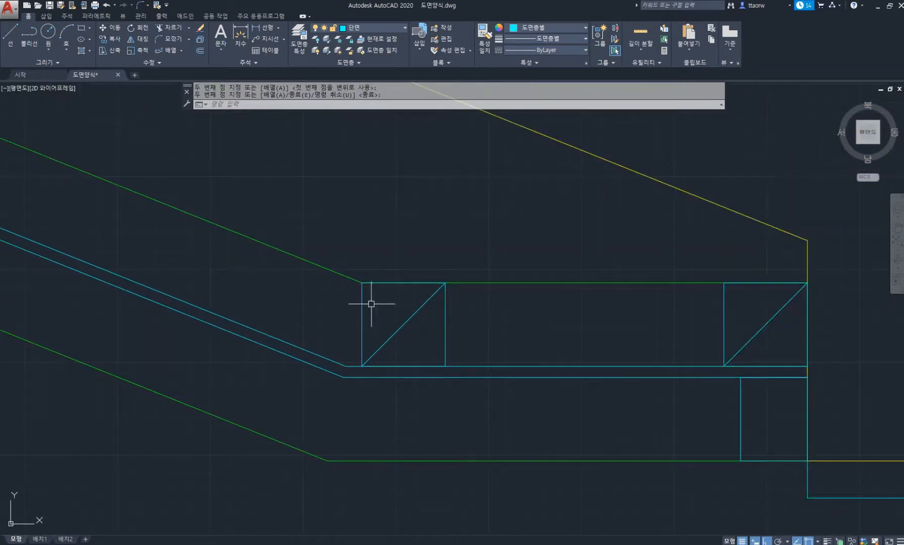
click(138, 42)
click(348, 250)
click(503, 404)
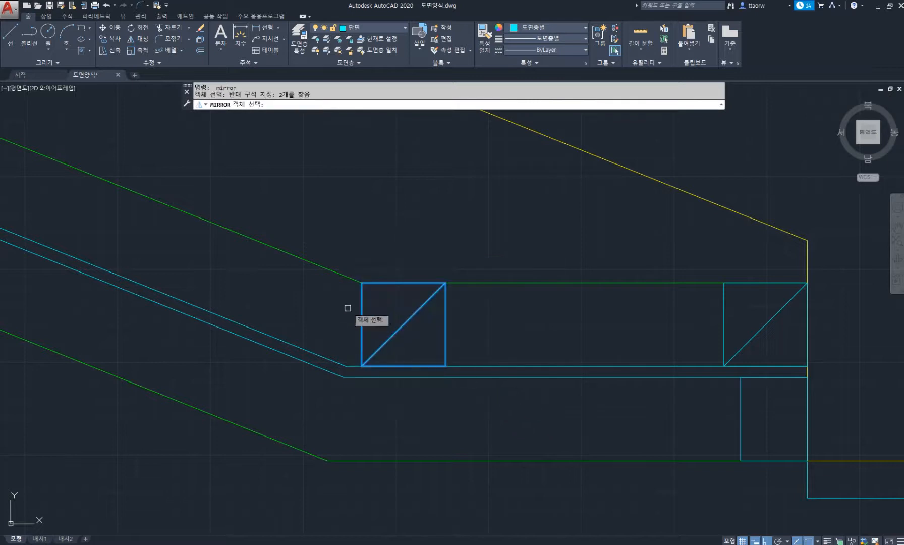
key(space)
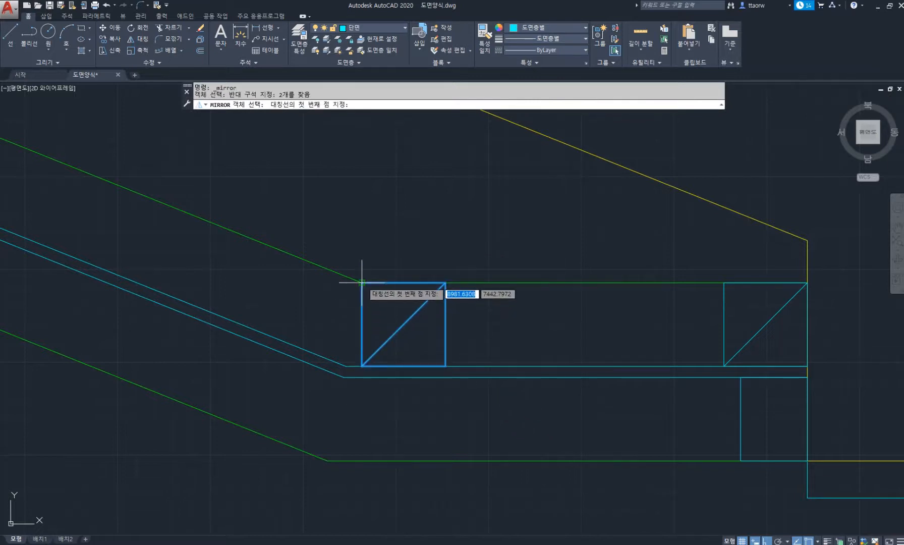
click(362, 283)
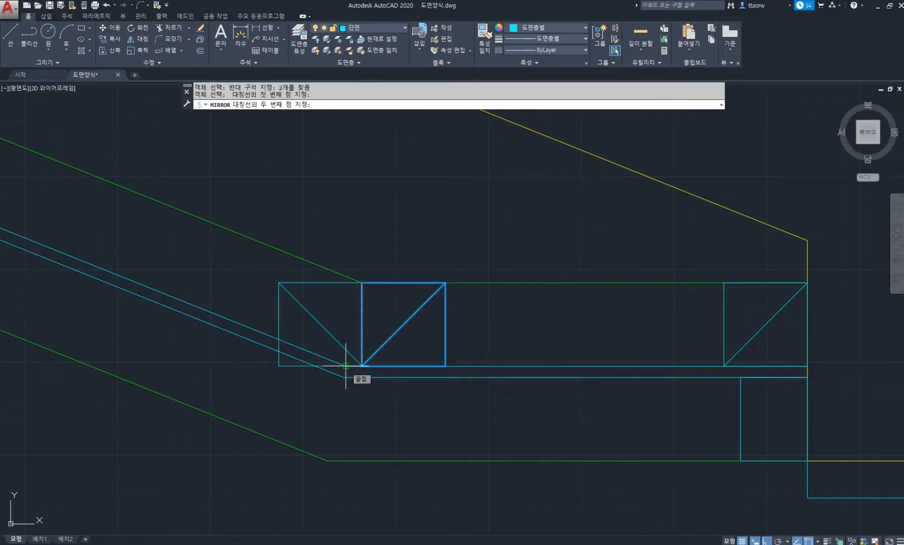
click(346, 366)
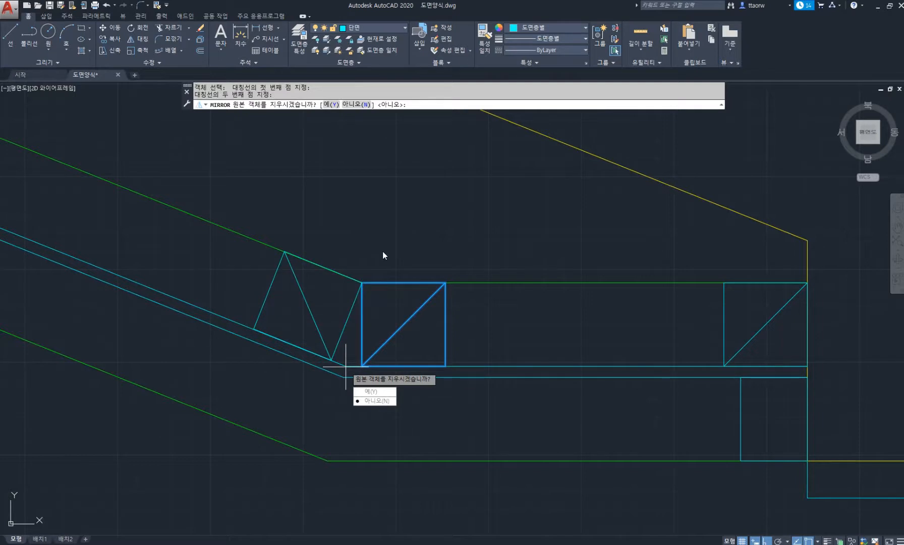
key(space)
scroll(323, 390, down, 2)
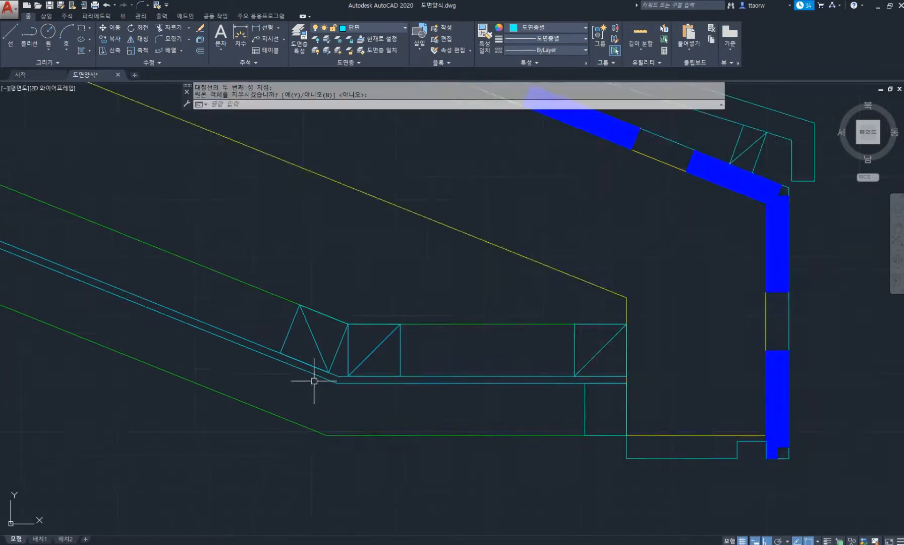
Step: Create a path array of the tilted batten along the upper sloping framing line with 450 item spacing
middle_drag(309, 416, 369, 416)
click(172, 56)
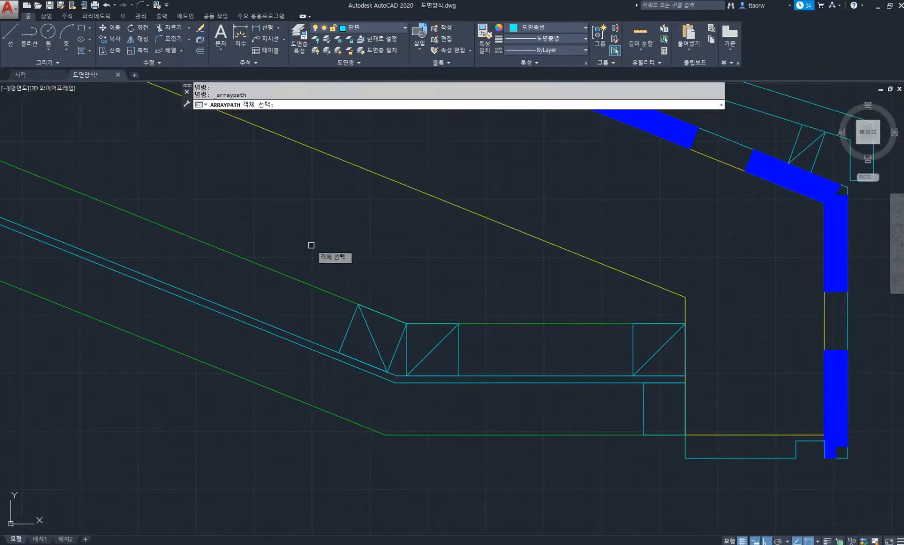
click(303, 246)
click(425, 384)
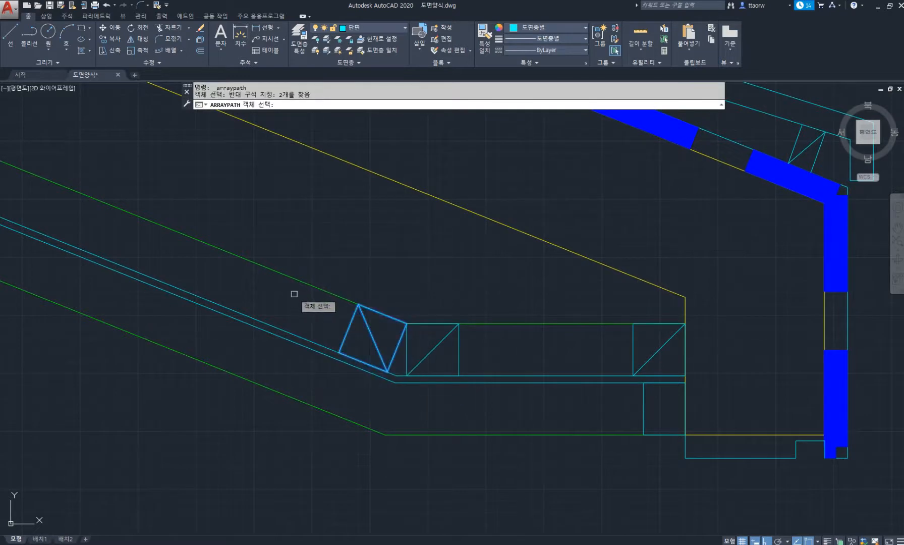
key(space)
click(307, 284)
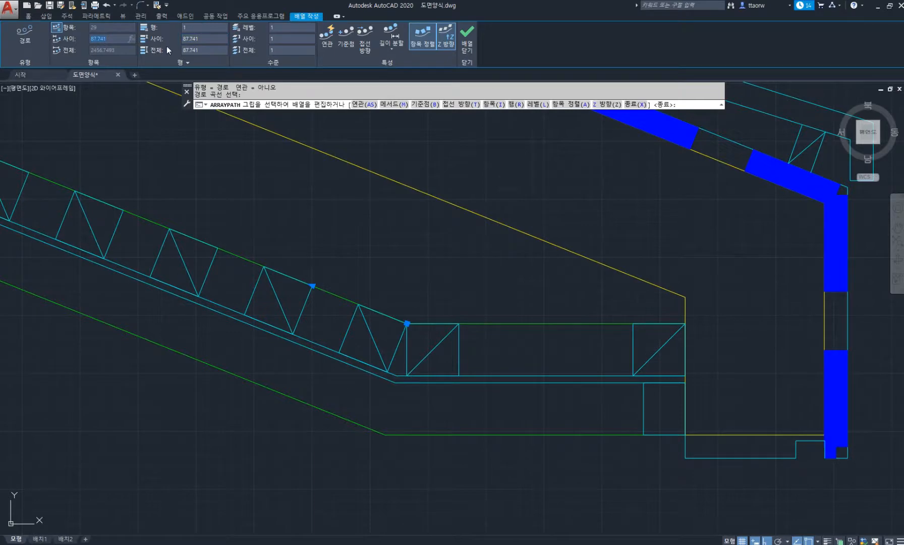
text(450)
key(Return)
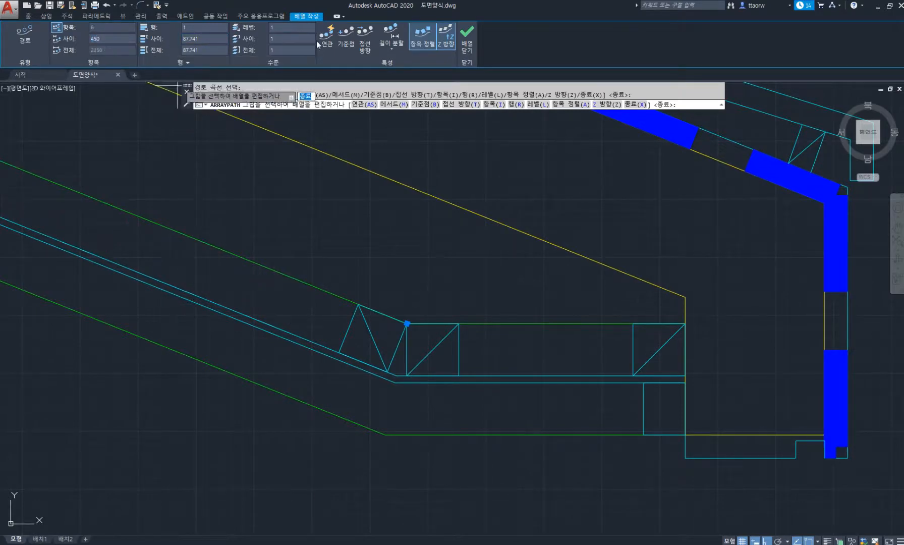
click(466, 43)
Step: Move the uppermost arrayed batten so its lower-left corner meets the vertical wall line on the ceiling board's upper line
scroll(480, 187, down, 5)
scroll(309, 173, down, 2)
middle_drag(207, 125, 370, 257)
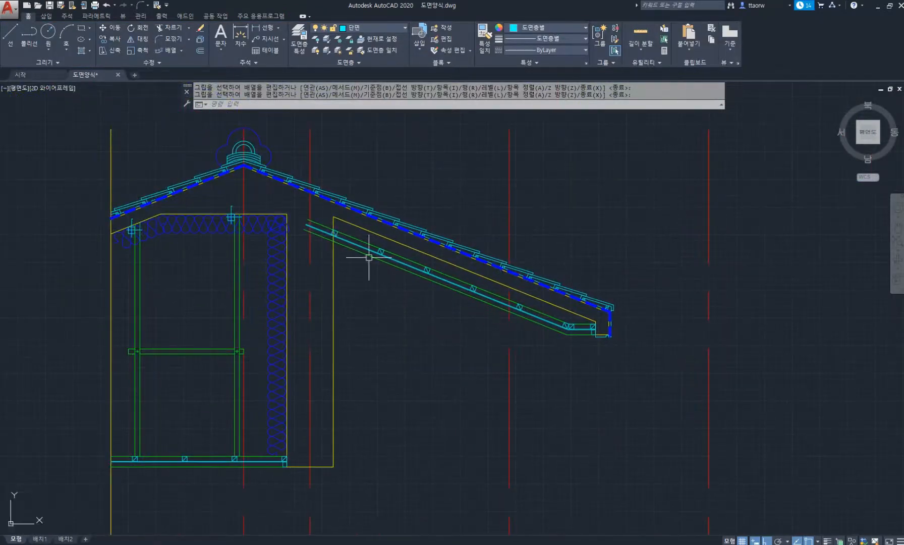
scroll(335, 229, up, 5)
scroll(351, 240, up, 4)
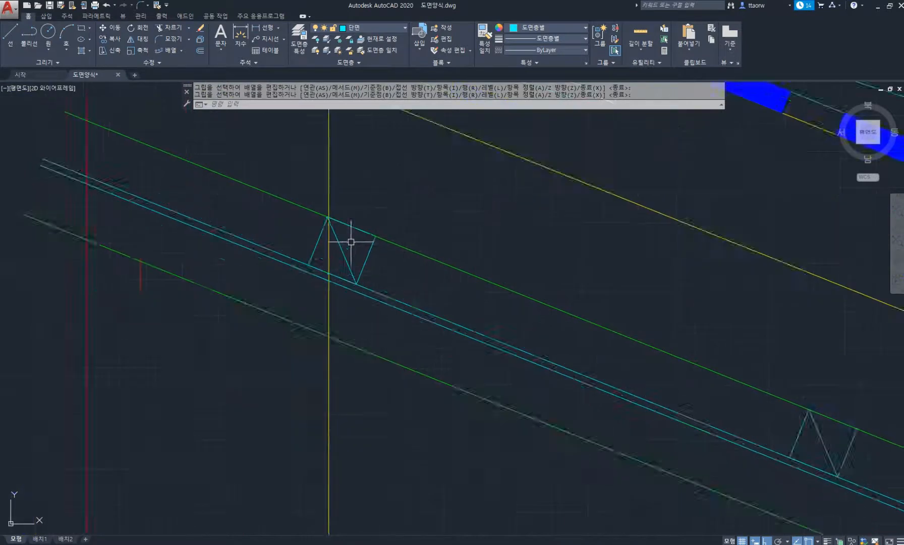
key(Return)
click(271, 165)
click(468, 336)
key(Return)
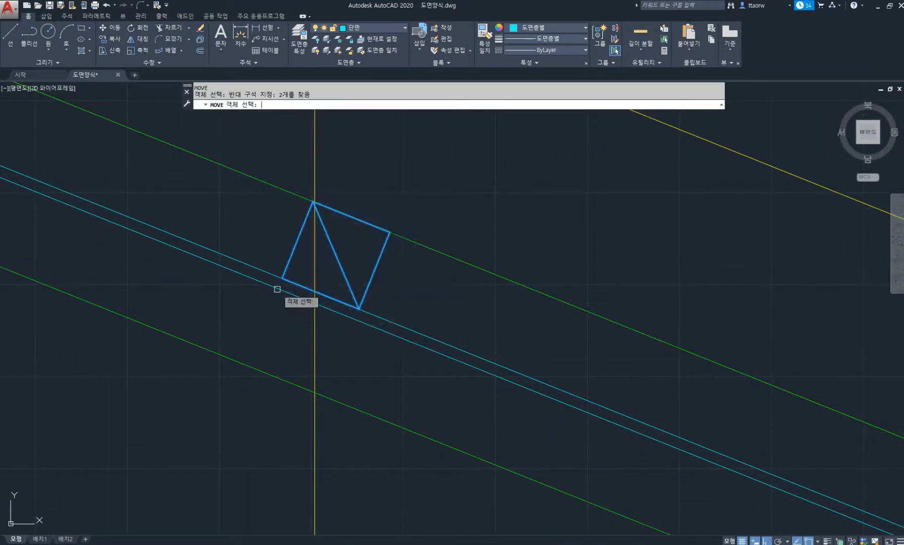
click(283, 278)
click(314, 289)
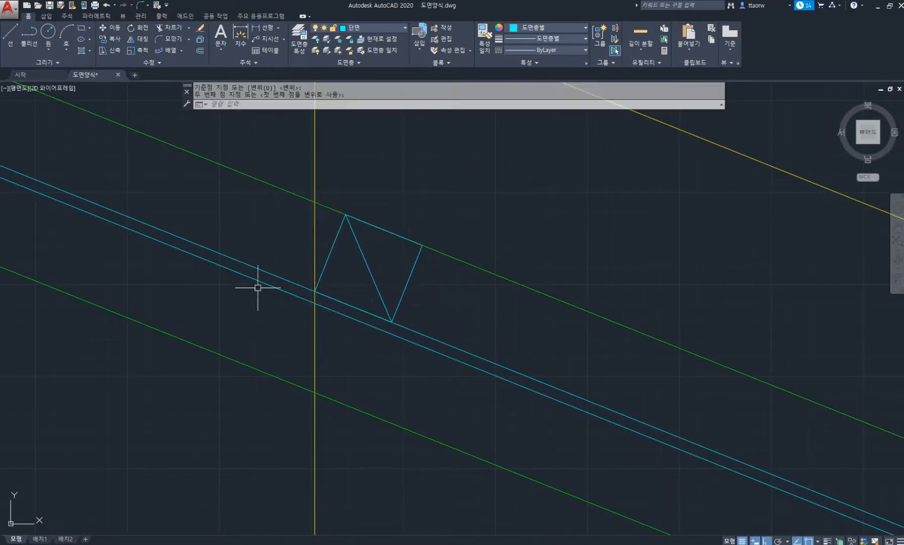
Step: Trim the four sloping ceiling lines where they extend past the vertical wall line
scroll(224, 284, down, 2)
text(r)
key(Return)
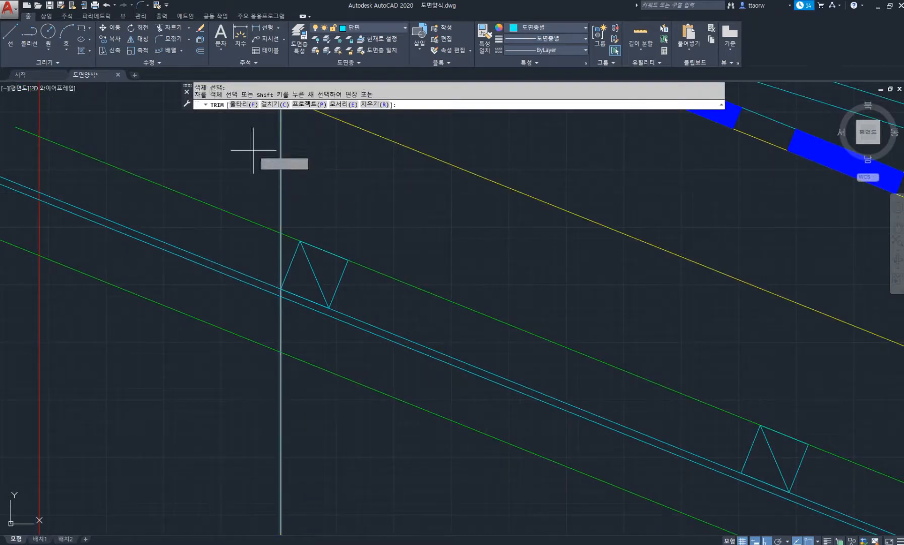
click(250, 151)
click(251, 207)
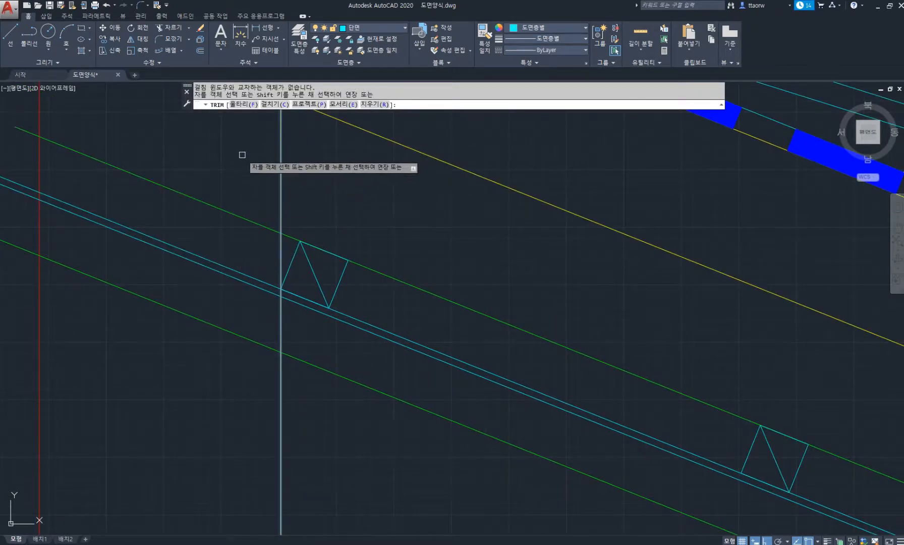
click(241, 152)
click(164, 353)
scroll(192, 334, down, 3)
key(Return)
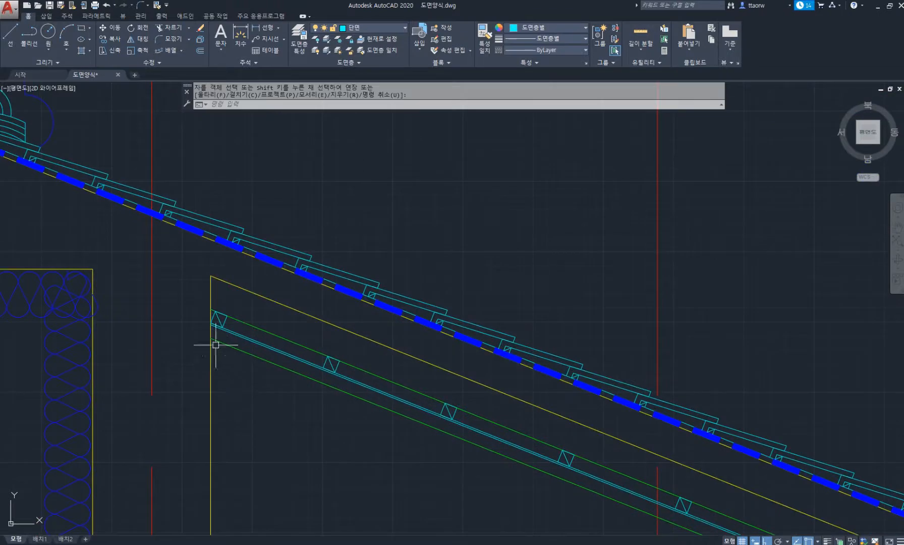
Step: Draw a line from the lower sloping line's end at the wall perpendicular to the ceiling board's lower line
scroll(216, 343, up, 6)
text(l)
key(Return)
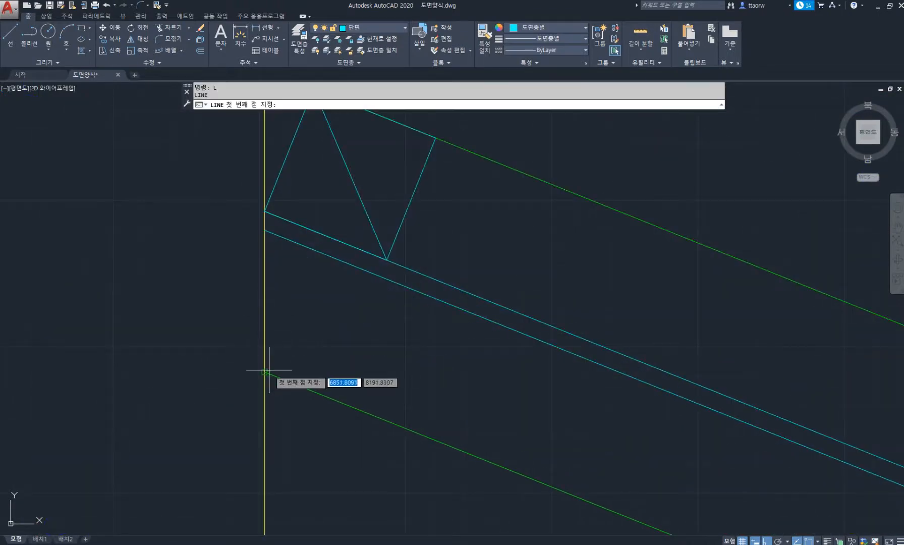
click(264, 372)
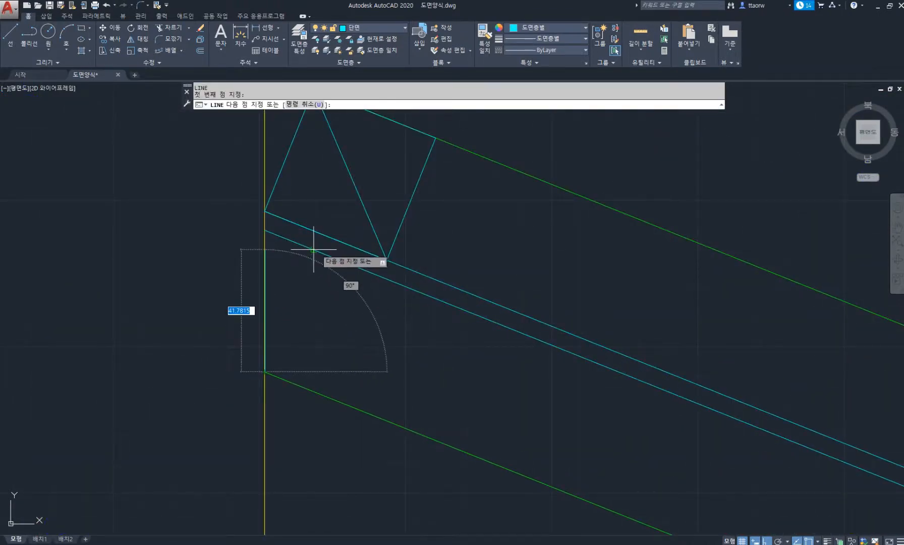
click(315, 248)
key(Return)
middle_drag(365, 314, 318, 276)
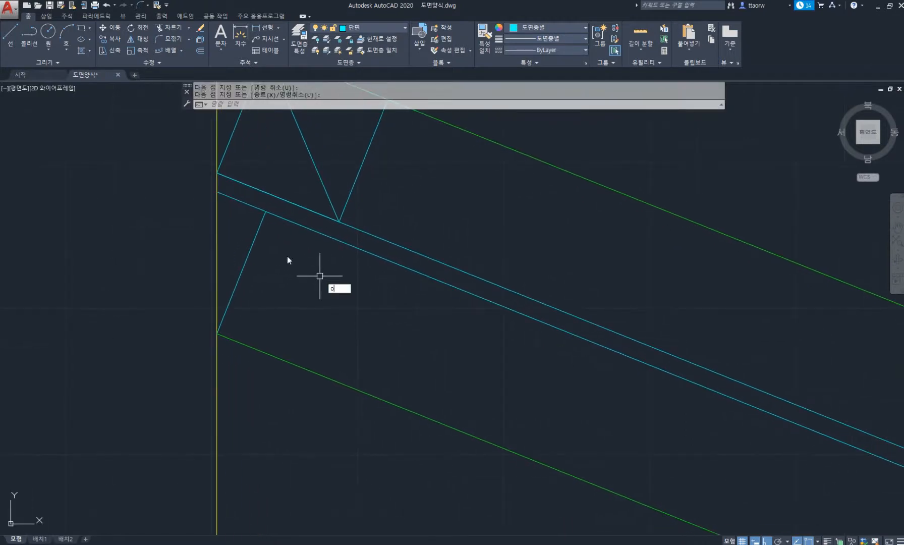
Step: Offset the perpendicular line 36 down the slope, away from the wall
text(o)
key(Return)
key(Return)
click(251, 252)
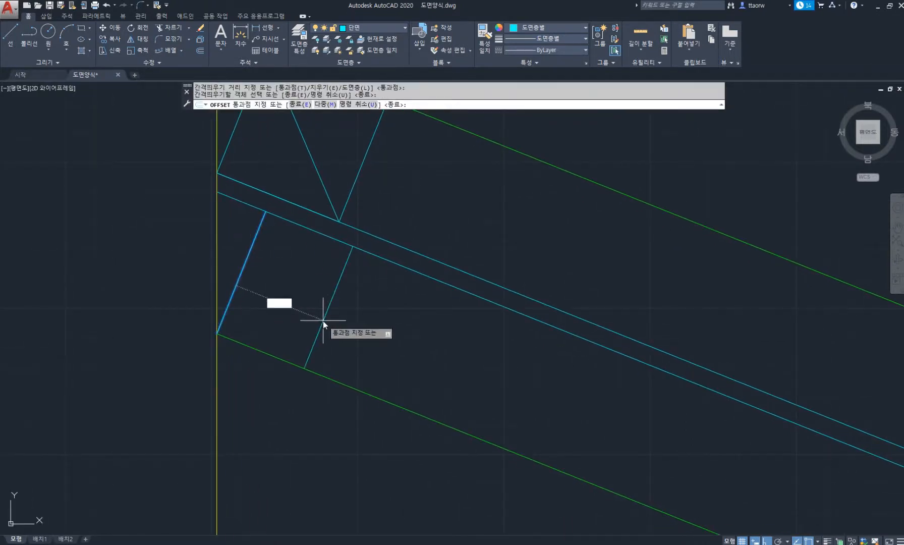
text(36)
key(Return)
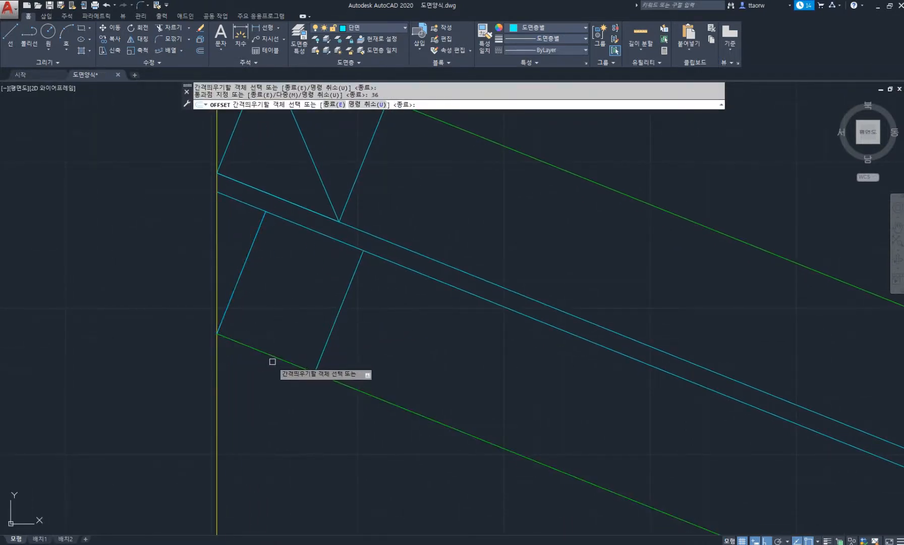
key(Escape)
Step: Draw a line joining the lower ends of the two perpendicular lines to close the batten outline at the wall
text(l)
key(Return)
click(315, 372)
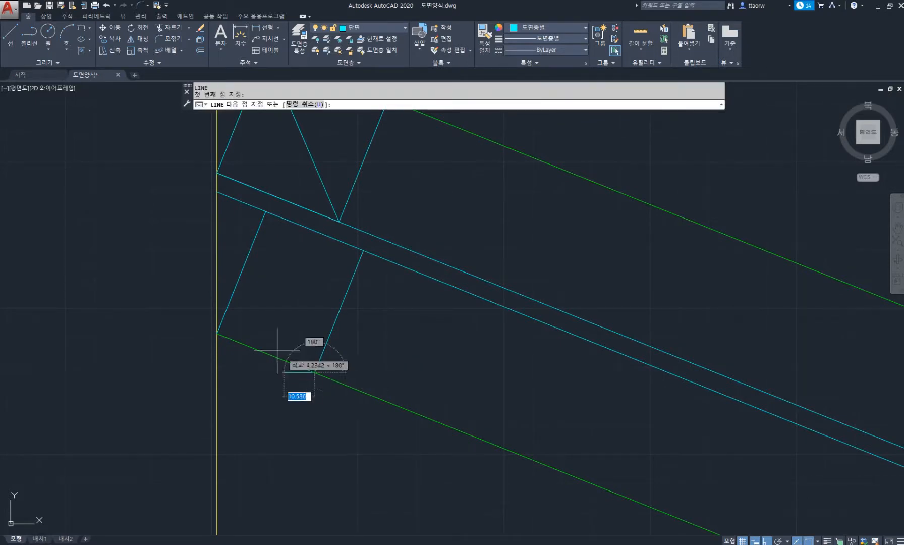
click(217, 334)
key(Return)
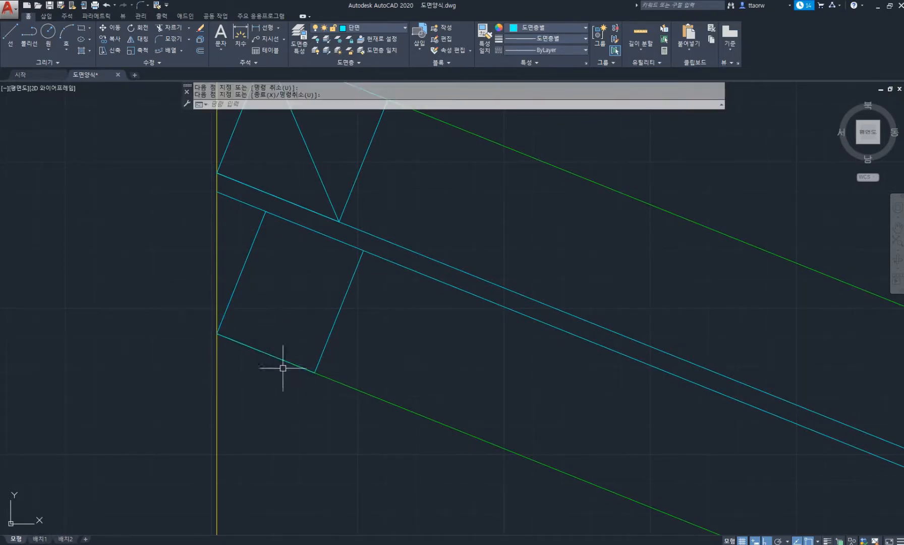
click(257, 348)
scroll(257, 292, down, 3)
key(Escape)
key(Escape)
scroll(251, 288, down, 4)
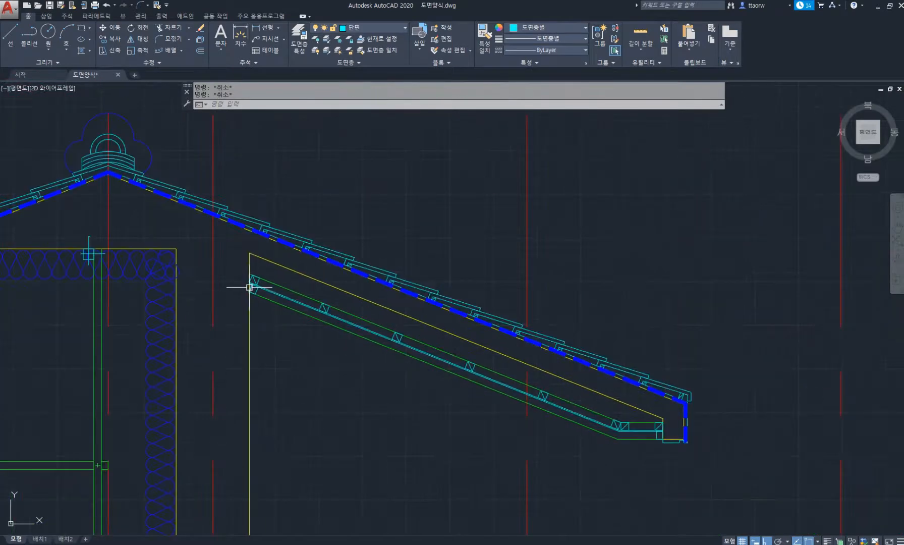
middle_drag(463, 367, 383, 298)
scroll(336, 222, down, 2)
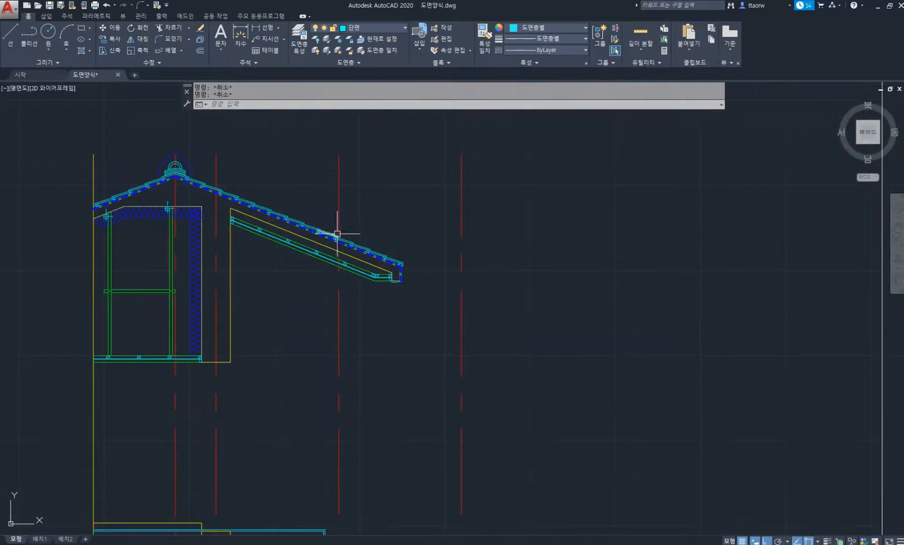
middle_drag(331, 258, 387, 251)
middle_drag(415, 304, 444, 268)
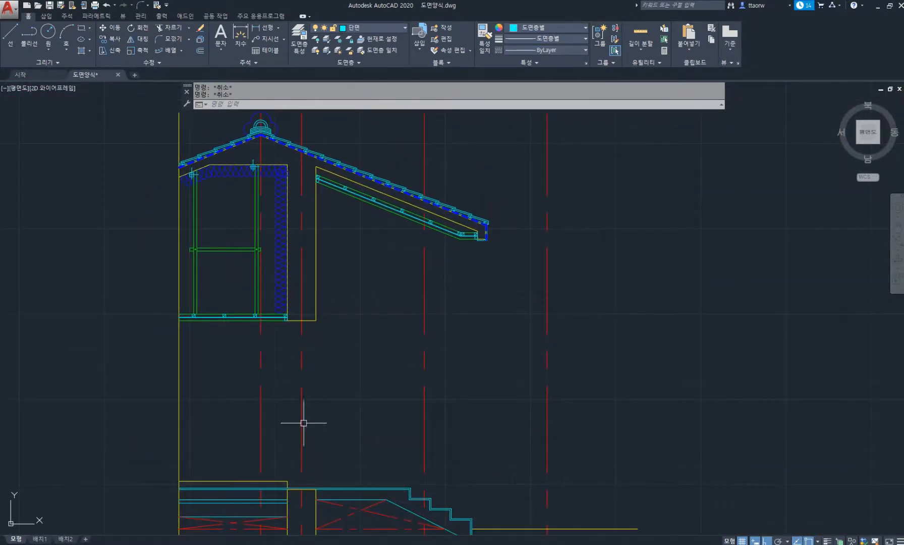
middle_drag(303, 444, 293, 382)
scroll(293, 382, up, 2)
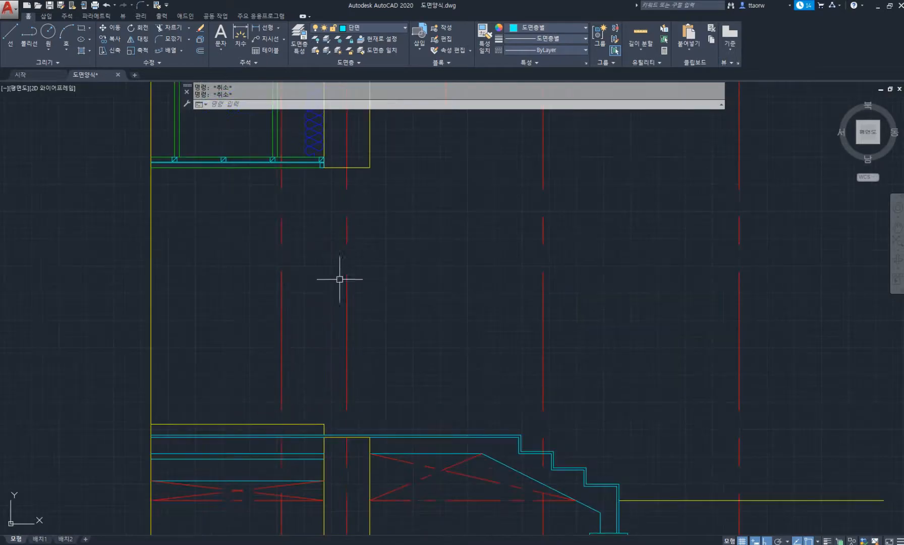
Step: Consult the entrance door in the Acrobat Reader floor plan and, back in AutoCAD, draw a 2100 vertical line up from the floor line along the wall axis
click(285, 544)
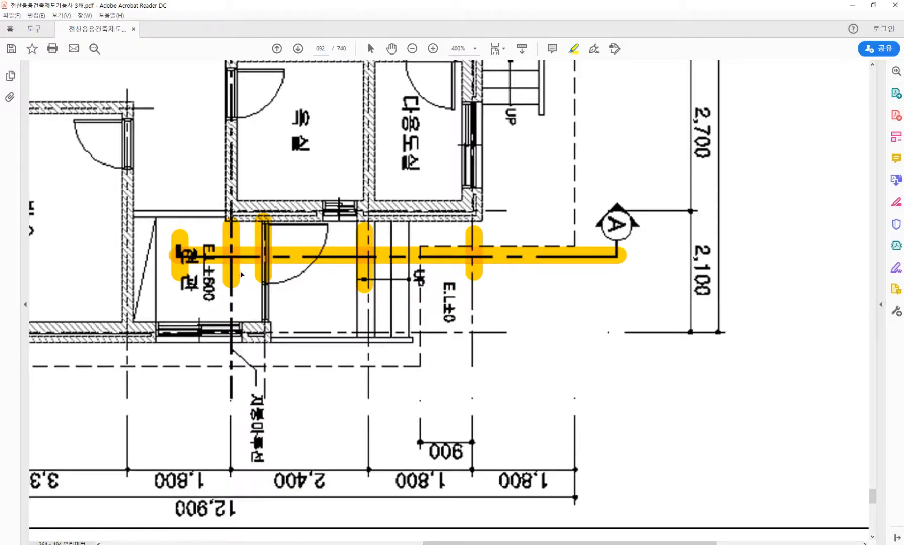
ctrl+scroll(242, 274, up, 1)
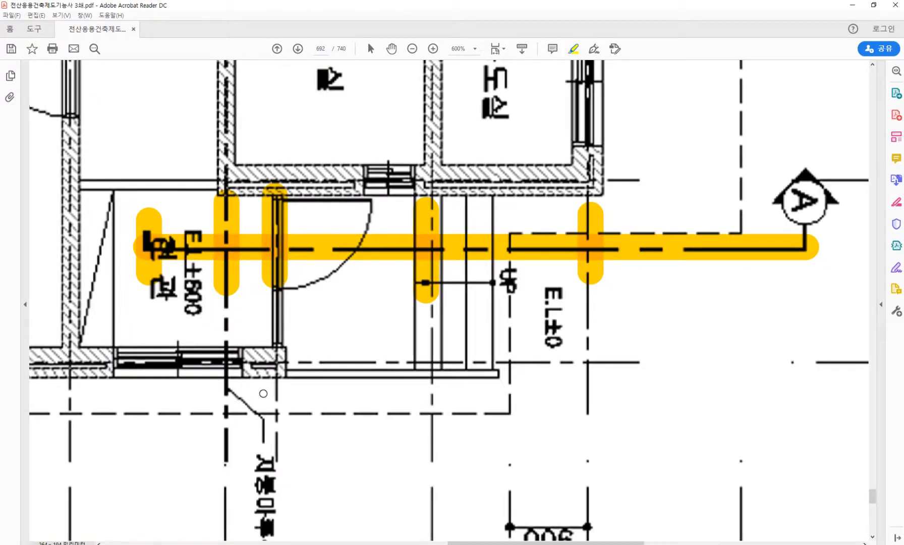
key(alt+Tab)
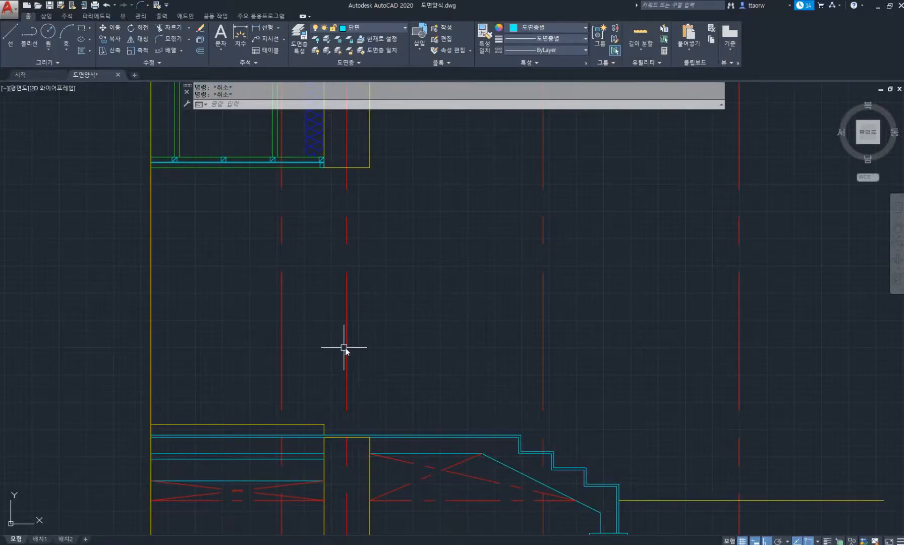
scroll(344, 418, up, 2)
text(l)
key(Return)
click(349, 446)
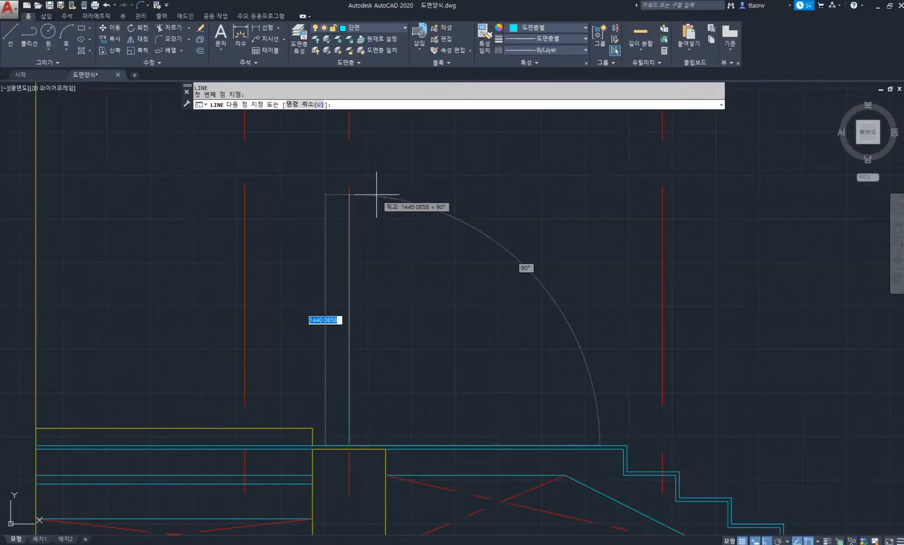
middle_drag(376, 195, 356, 253)
text(2100)
key(Return)
key(Return)
scroll(375, 216, down, 2)
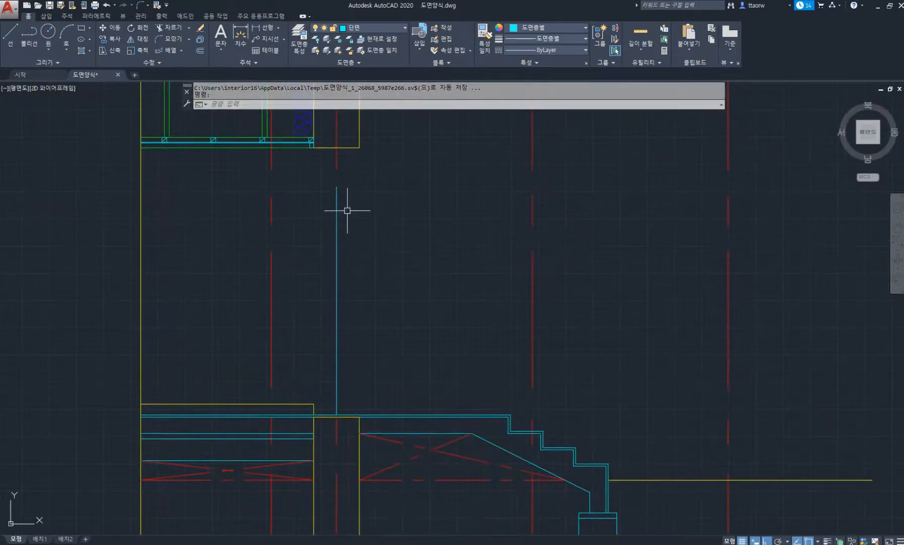
Step: Draw a 120 by 45 rectangle extending left and down from the top end of the 2100 vertical line
scroll(337, 186, up, 4)
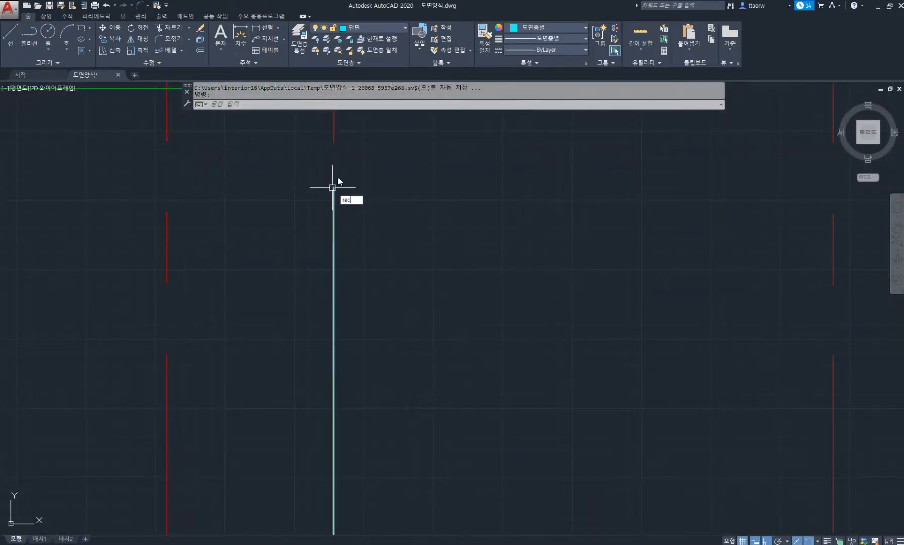
text(rec)
key(Return)
click(333, 188)
middle_drag(294, 207, 273, 232)
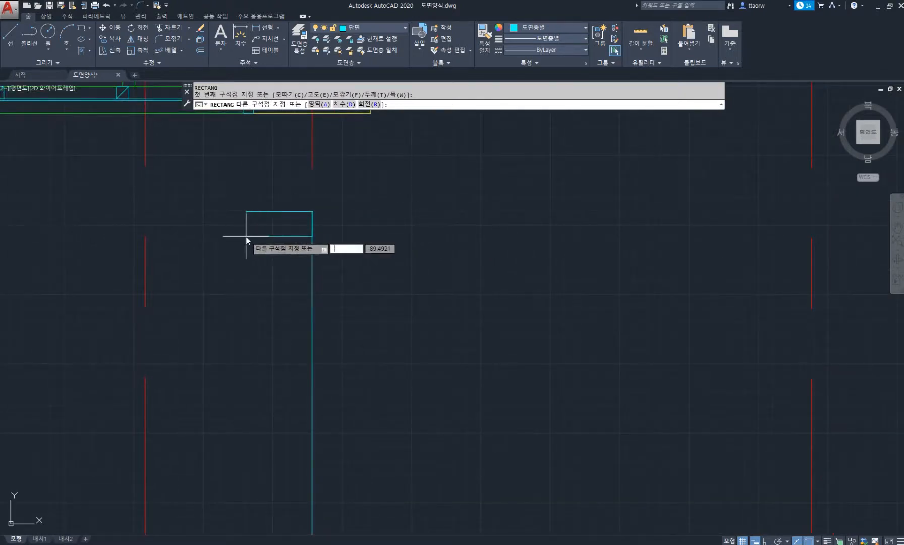
key(Tab)
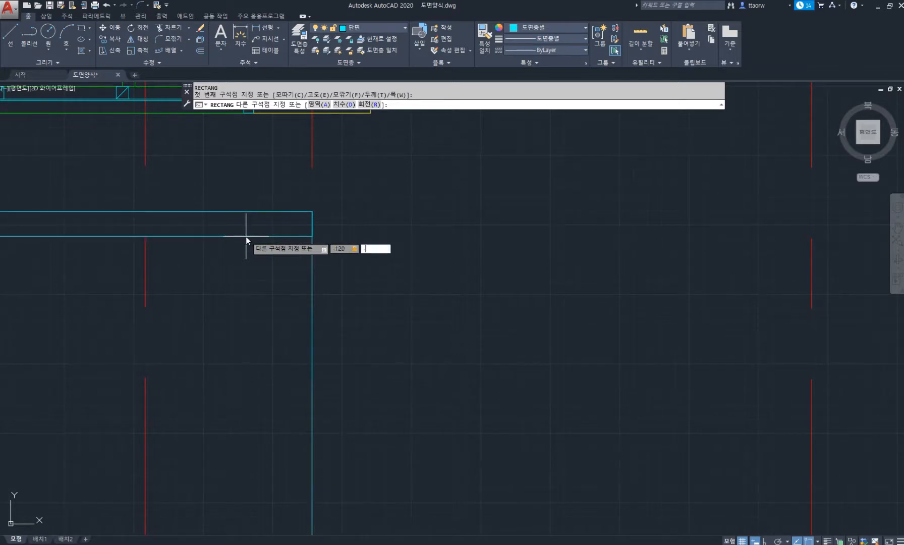
key(Return)
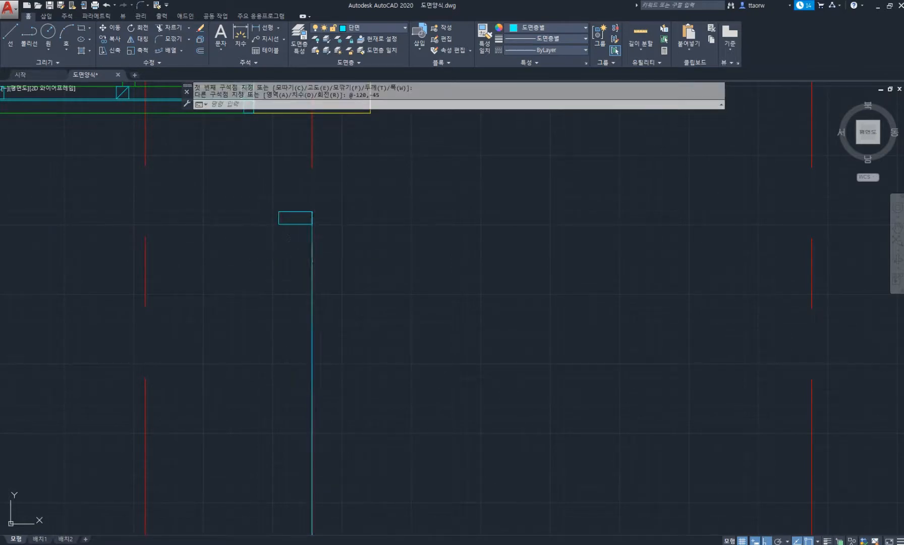
key(Escape)
key(Escape)
Step: Start moving the 120 by 45 rectangle at the top of the vertical line
key(space)
click(260, 188)
click(357, 245)
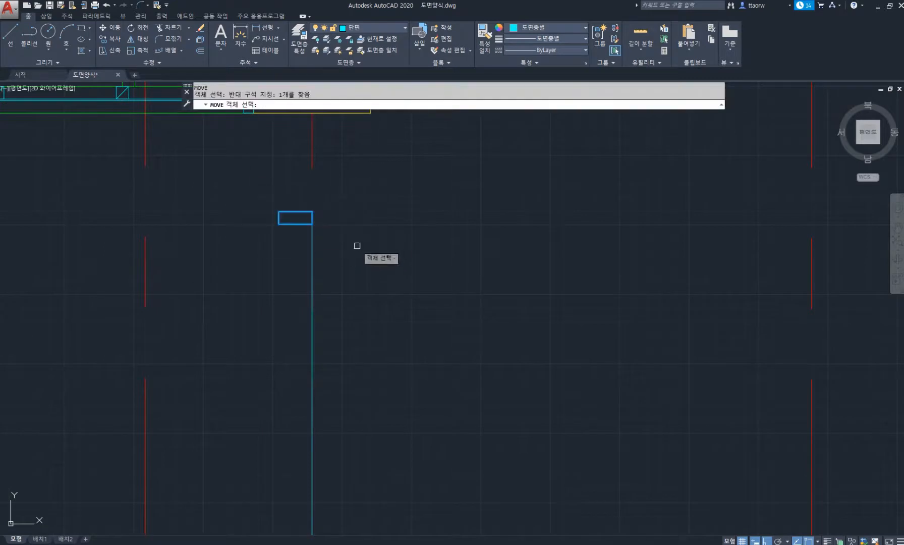
Step: Move the small frame rectangle and its vertical line, excluding the red centerline, so the rectangle's top midpoint lies on the centerline
click(301, 242)
click(327, 175)
click(315, 145)
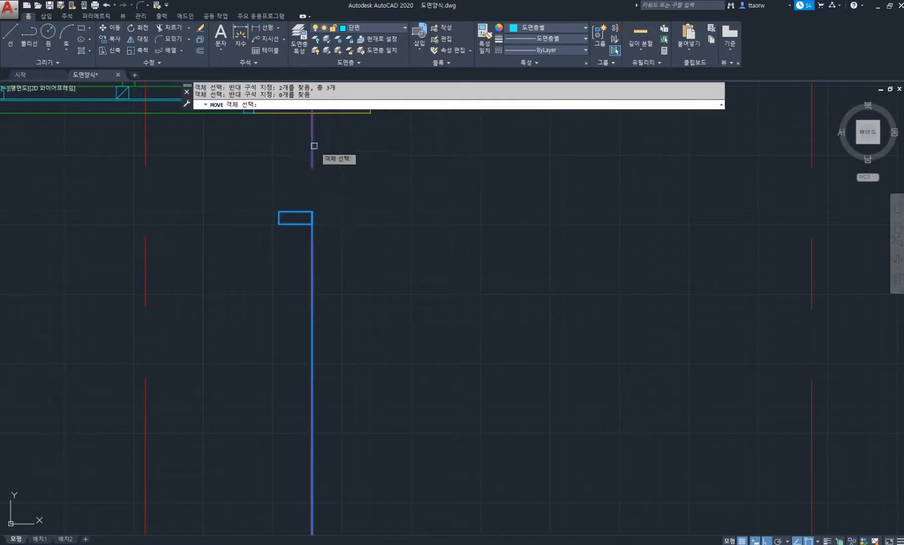
shift+click(268, 133)
scroll(306, 179, up, 2)
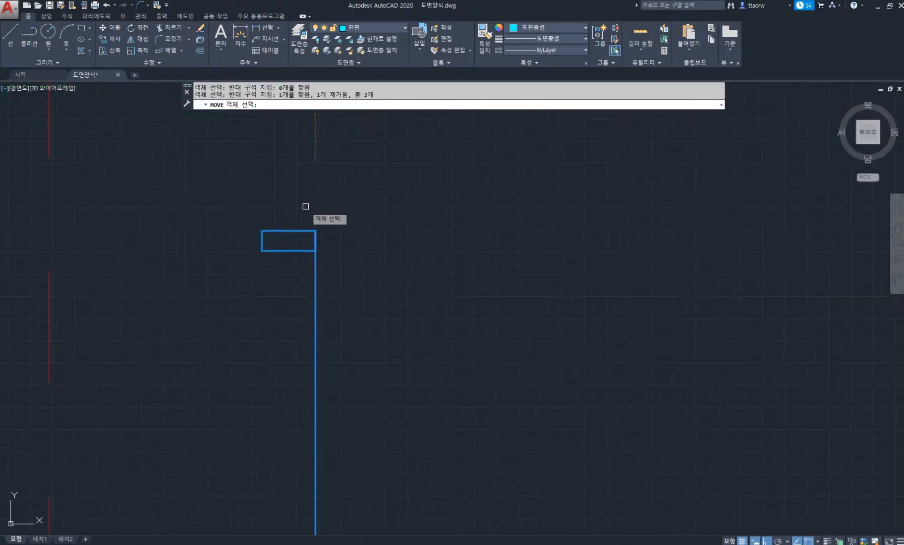
key(space)
click(288, 230)
click(315, 230)
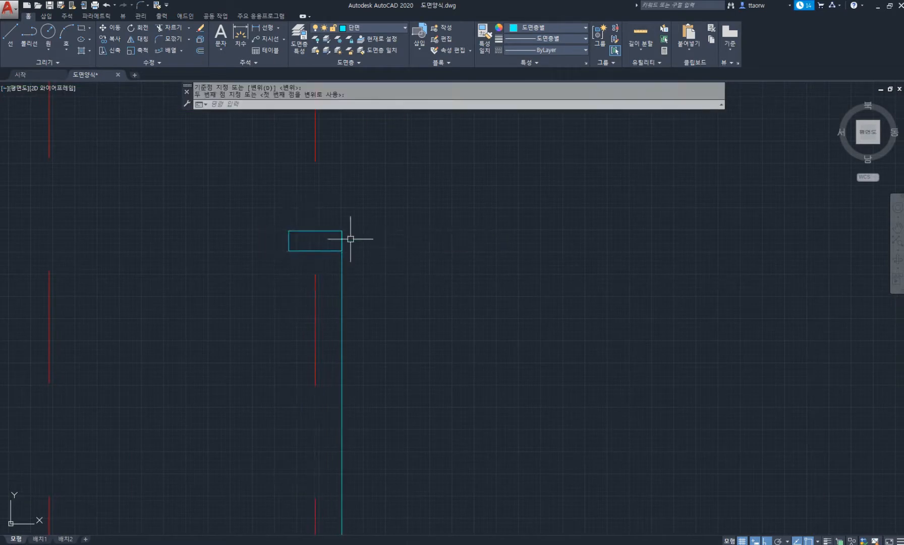
Step: Draw a rectangle 36 wide and 120 high downward and to the left from the frame rectangle's lower right corner
scroll(349, 238, down, 4)
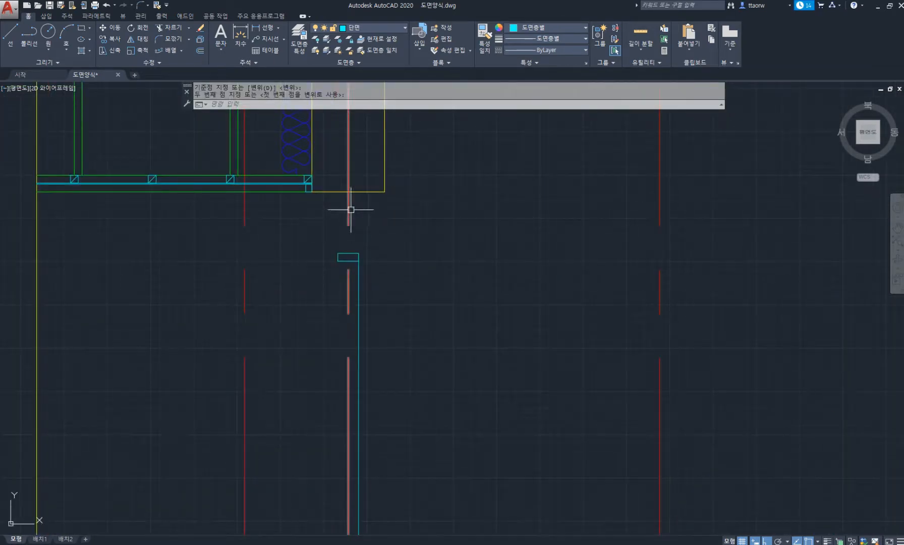
scroll(373, 266, down, 4)
scroll(327, 268, up, 2)
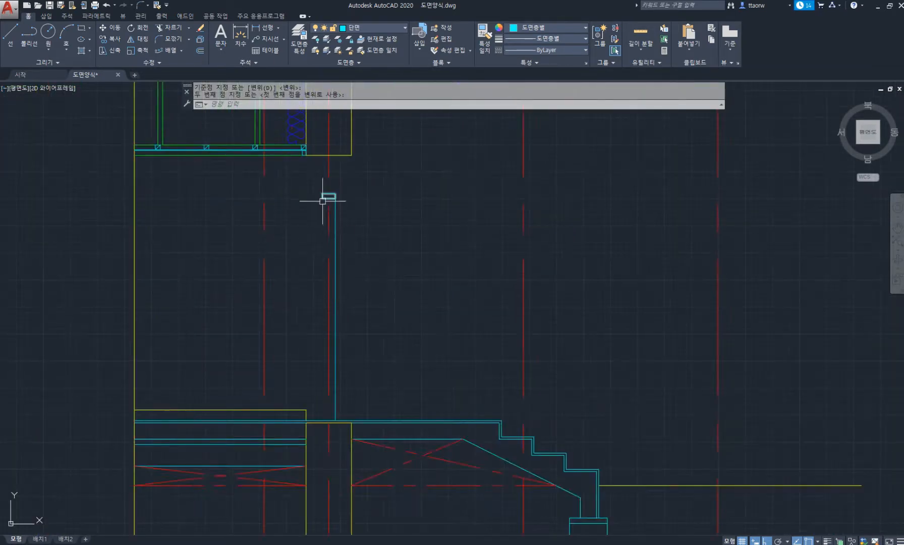
scroll(332, 192, up, 3)
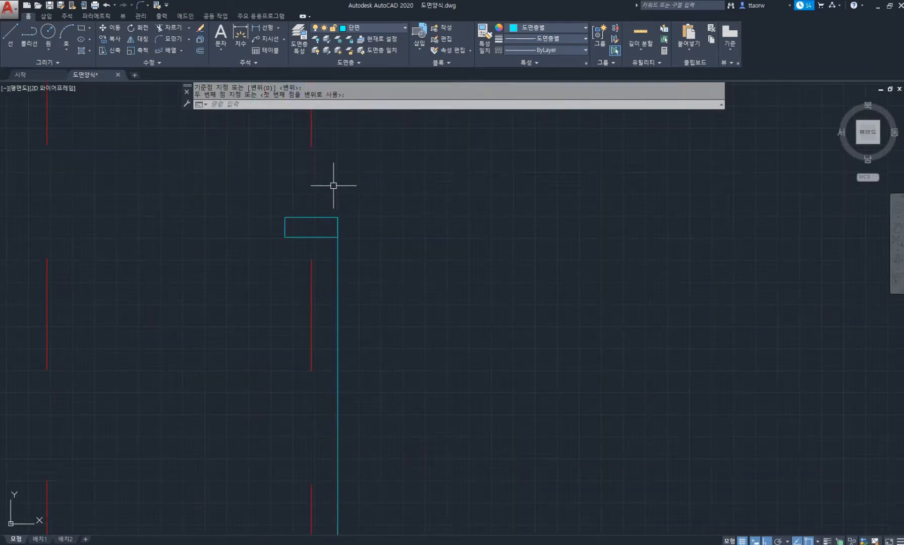
text(rec)
key(Return)
scroll(330, 231, up, 2)
click(348, 246)
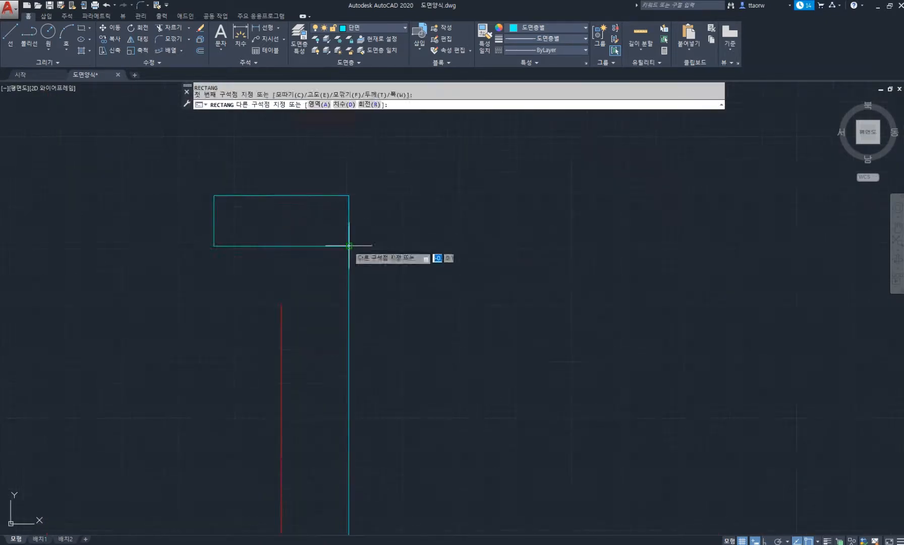
text(-)
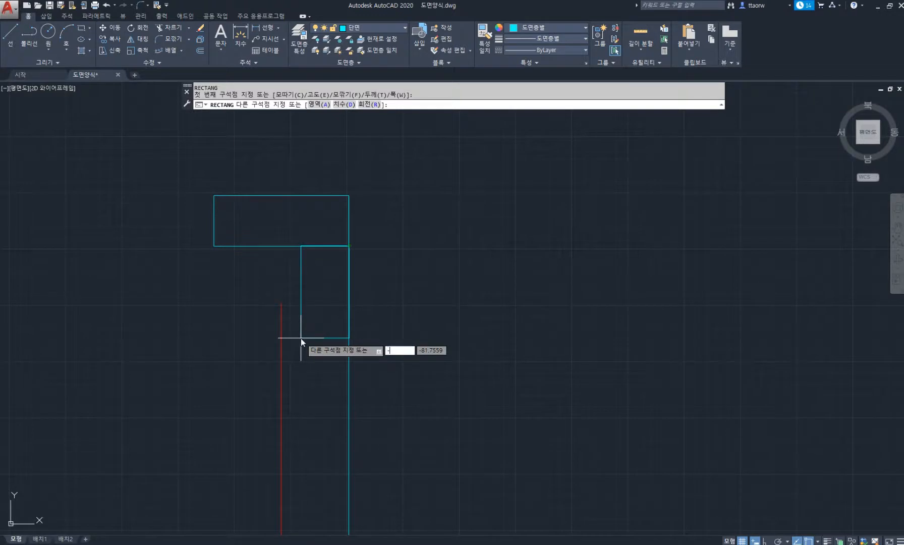
text(36)
key(Tab)
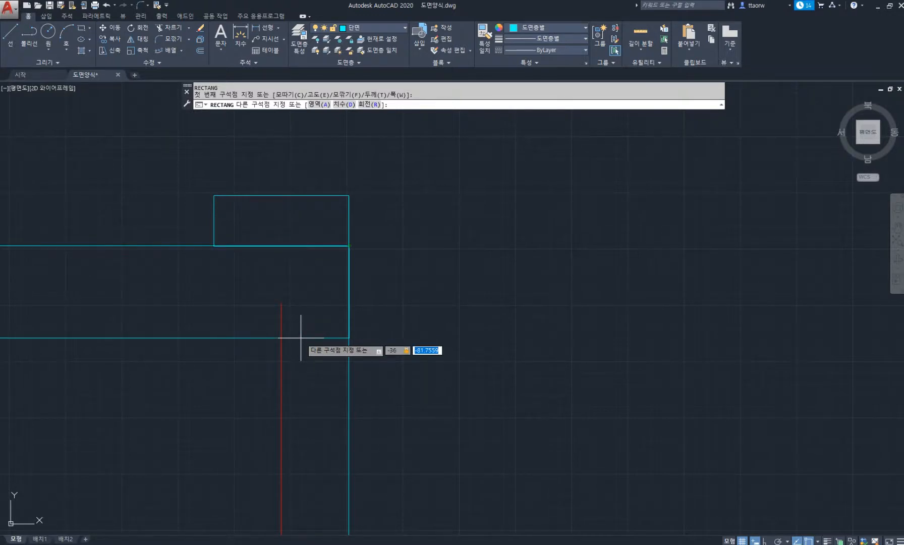
text(-120)
key(Return)
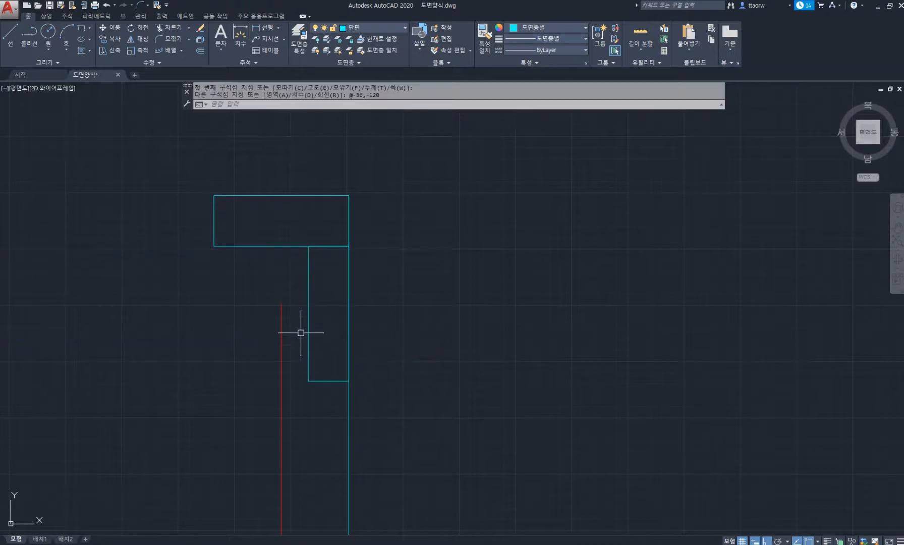
text(m)
key(Return)
click(309, 261)
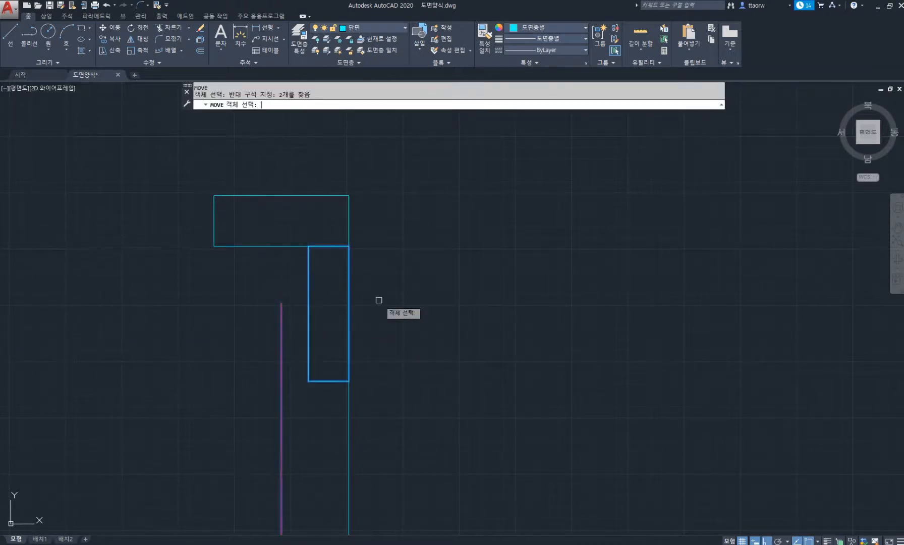
key(Return)
key(Escape)
Step: Move the 36 by 120 rectangle straight up by 15 so it overlaps the frame rectangle
text(m)
key(Return)
click(334, 394)
click(302, 376)
key(Return)
click(418, 373)
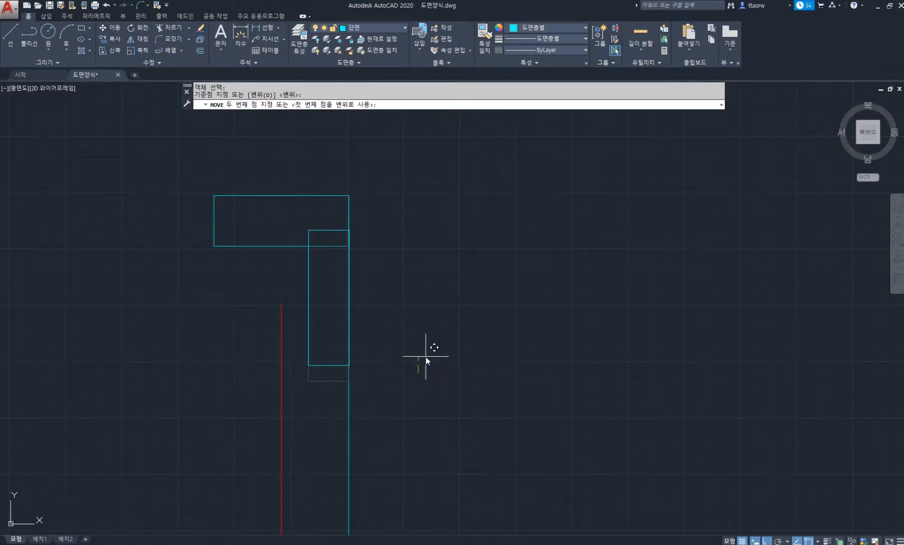
text(15)
key(Return)
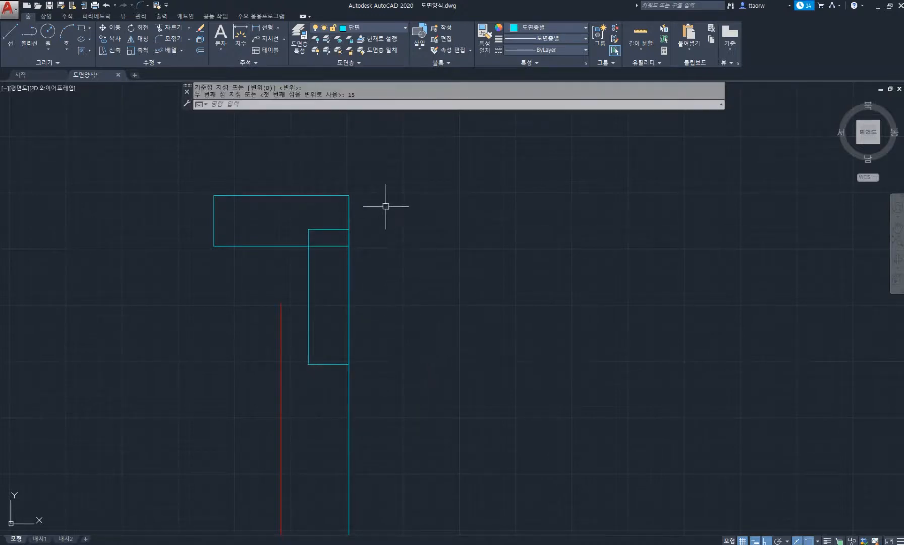
Step: Trim away the frame rectangle's edge segments lying inside the overlapping 36 by 120 rectangle
text(t)
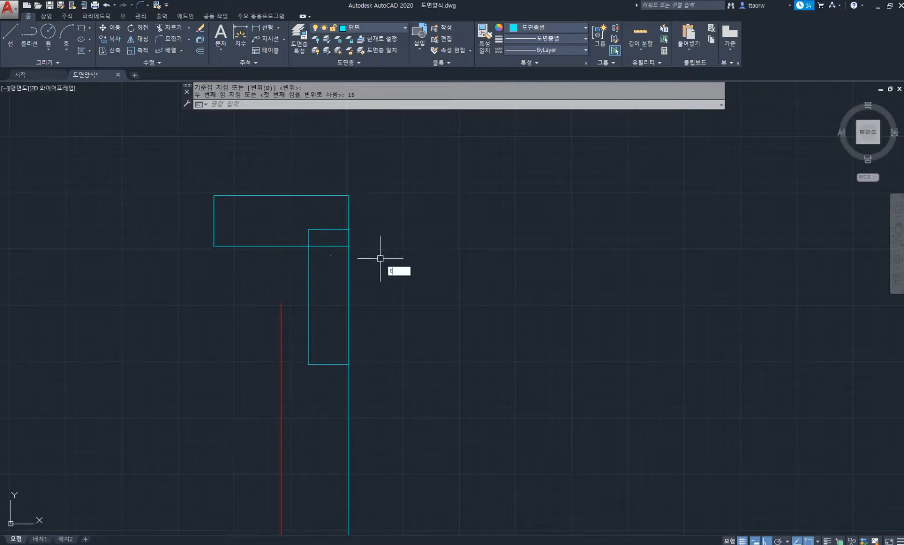
text(r)
key(Return)
key(Return)
click(335, 257)
click(317, 233)
key(Return)
Step: Copy the 36 by 120 door rail rectangle from its lower right corner to the foot of the vertical line at floor level
scroll(337, 264, down, 4)
middle_drag(343, 273, 329, 233)
text(co)
key(Return)
click(327, 247)
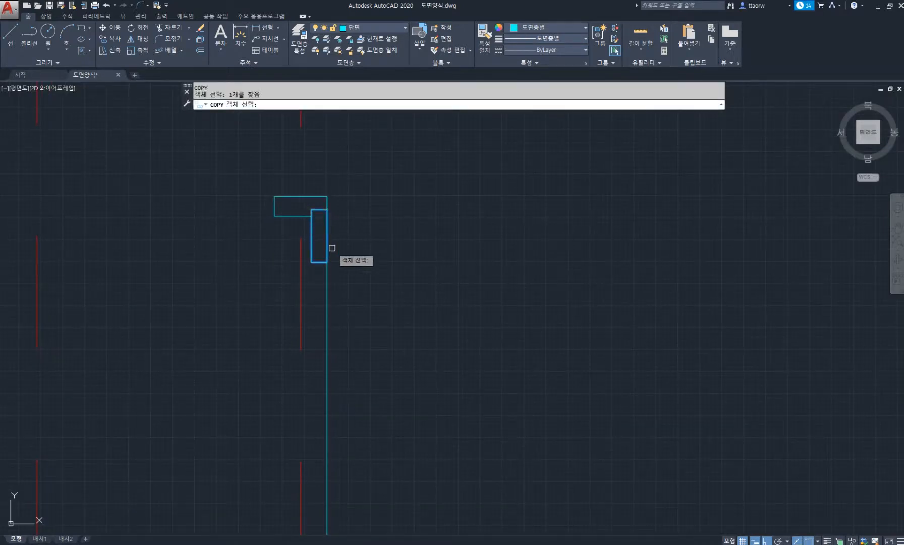
key(Return)
click(327, 262)
scroll(339, 323, down, 3)
scroll(309, 396, up, 5)
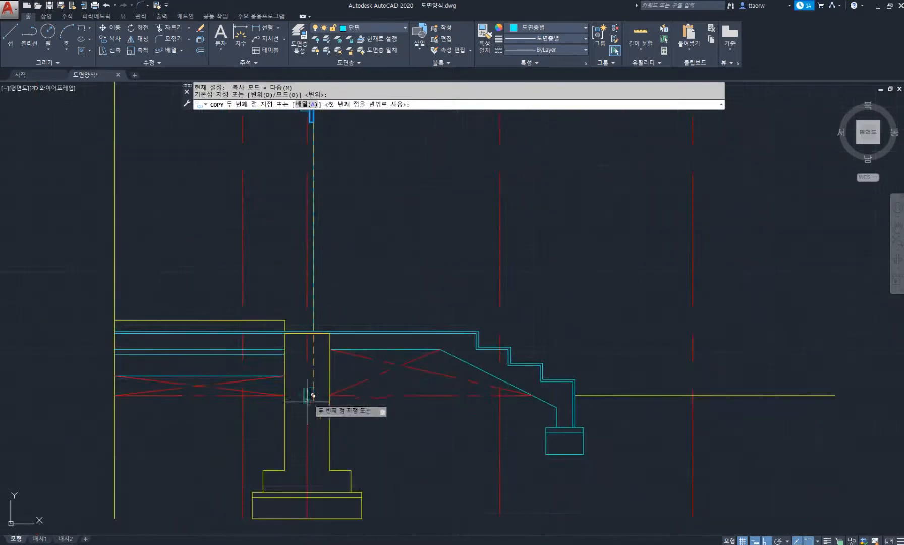
click(327, 249)
Step: Place another copy of the door rail rectangle midway down the vertical line and end the copying
scroll(350, 163, down, 4)
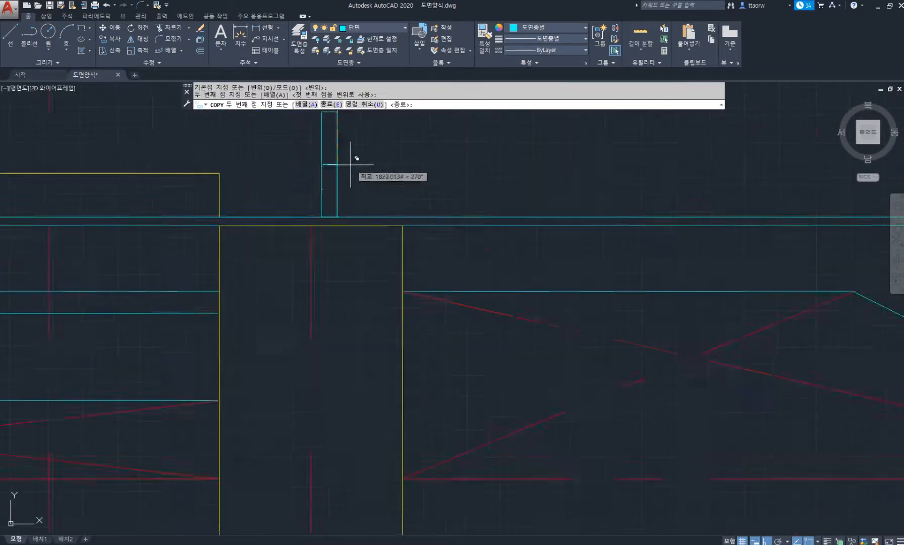
middle_drag(342, 179, 332, 389)
scroll(334, 367, down, 3)
scroll(339, 333, up, 2)
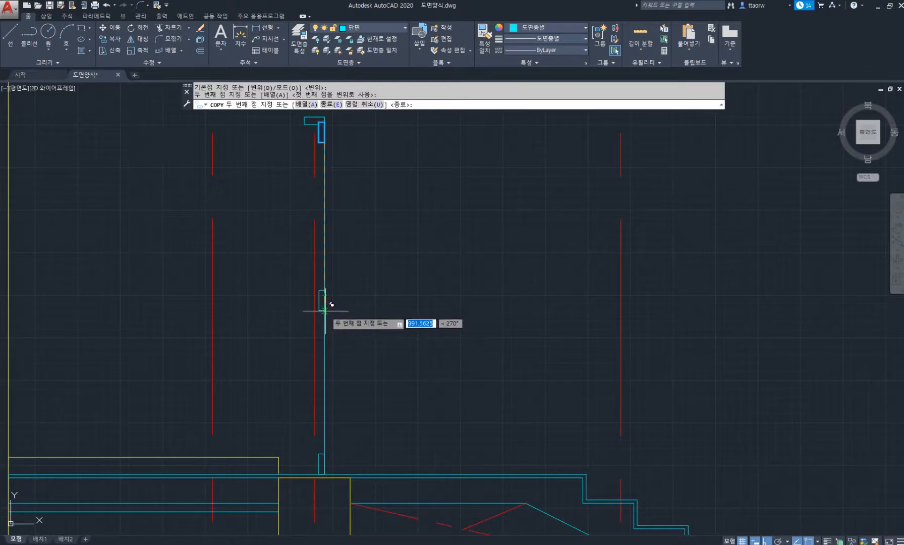
key(Escape)
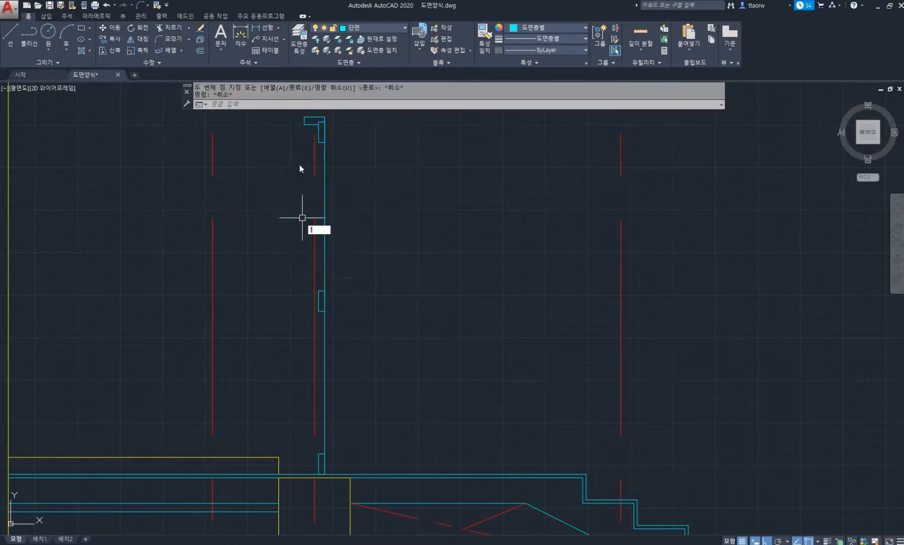
Step: Draw vertical lines joining the edge midpoints of the top, middle and bottom door rail rectangles
text(l)
key(Return)
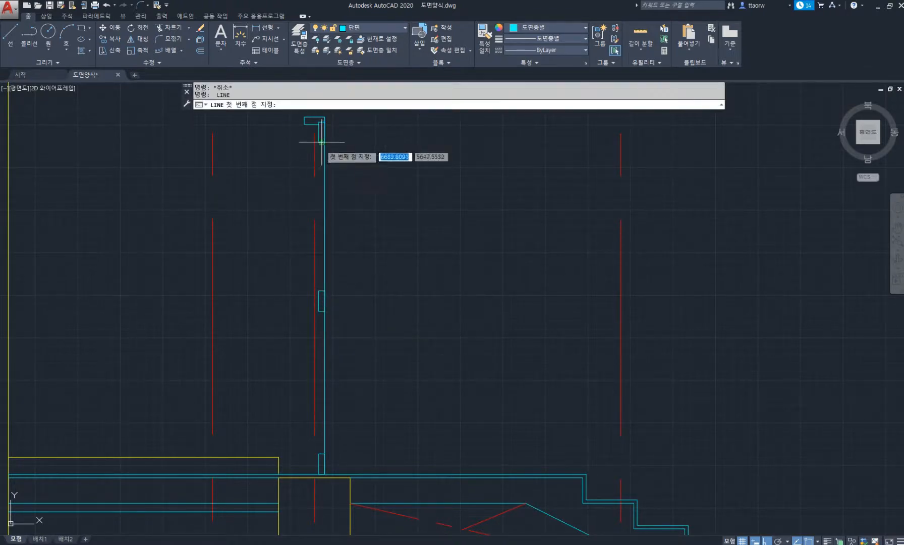
click(321, 142)
click(321, 291)
key(space)
key(space)
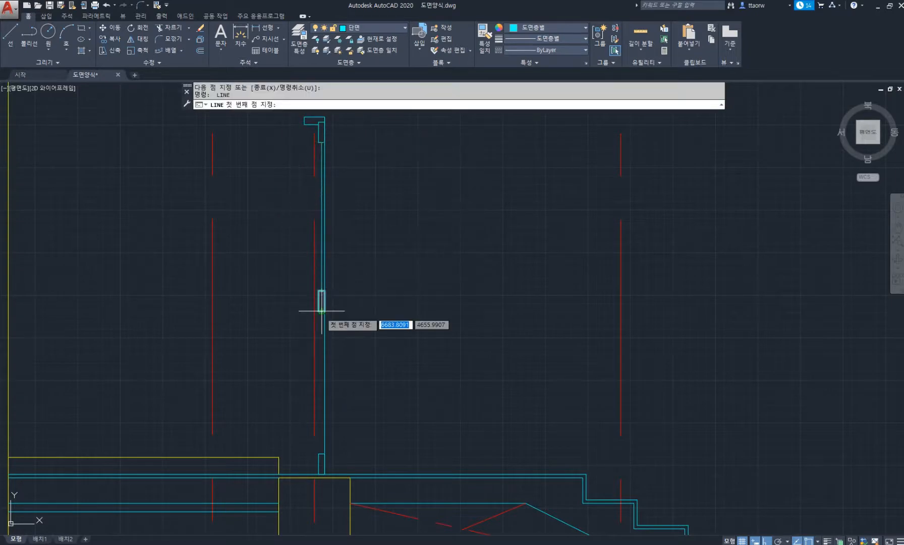
click(322, 310)
click(313, 446)
key(space)
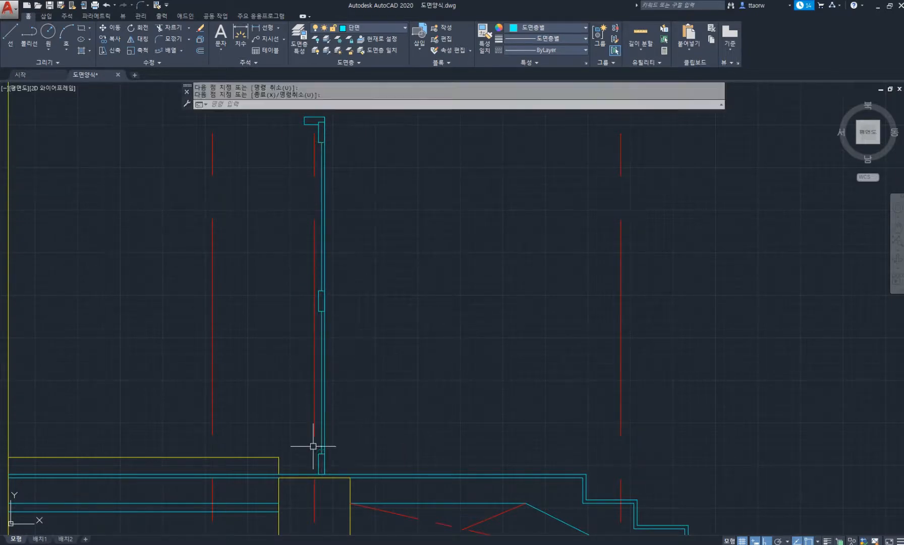
Step: Draw a vertical line joining the left corners of the door rails, and another from the head frame's left side down to the floor
key(space)
click(320, 454)
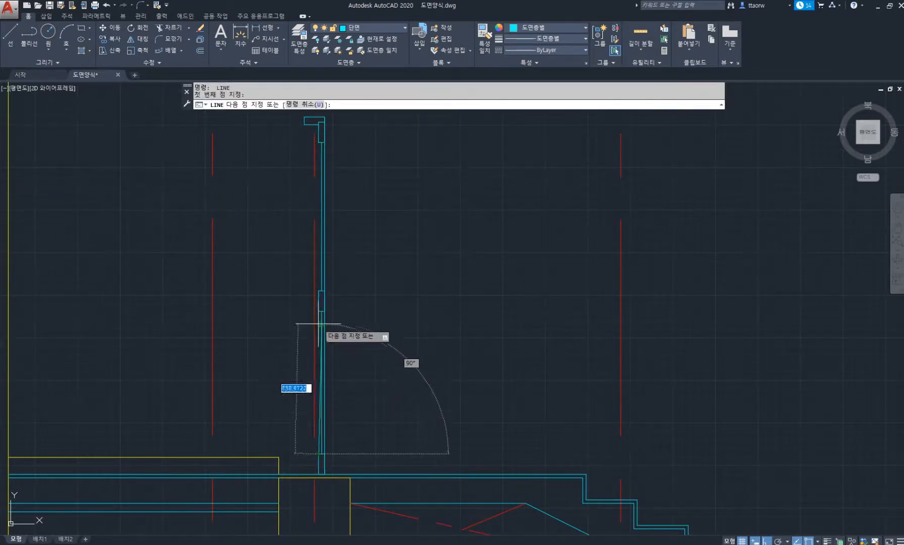
click(318, 146)
key(space)
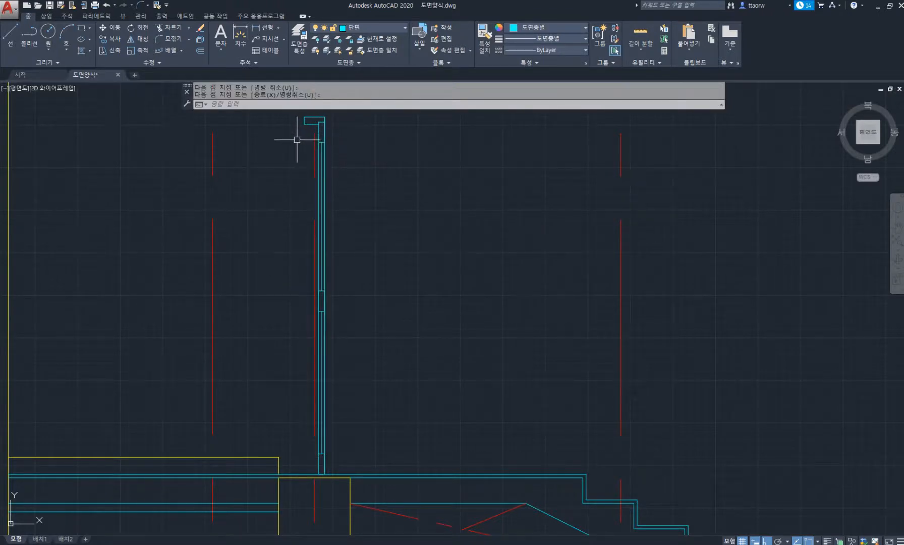
key(space)
click(304, 118)
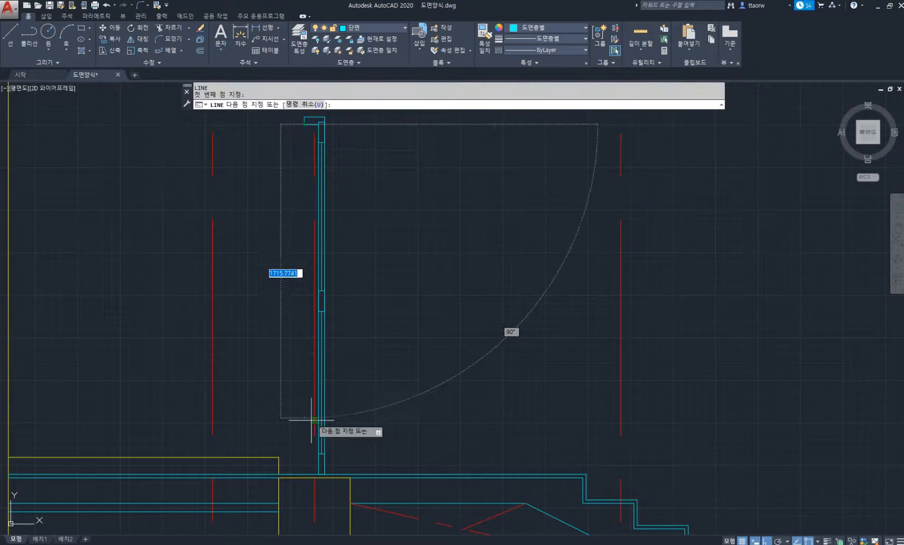
click(304, 474)
key(space)
Step: Copy the notched head frame from its upper right corner straight up to the underside of the yellow beam
middle_drag(307, 179, 304, 391)
scroll(309, 310, up, 4)
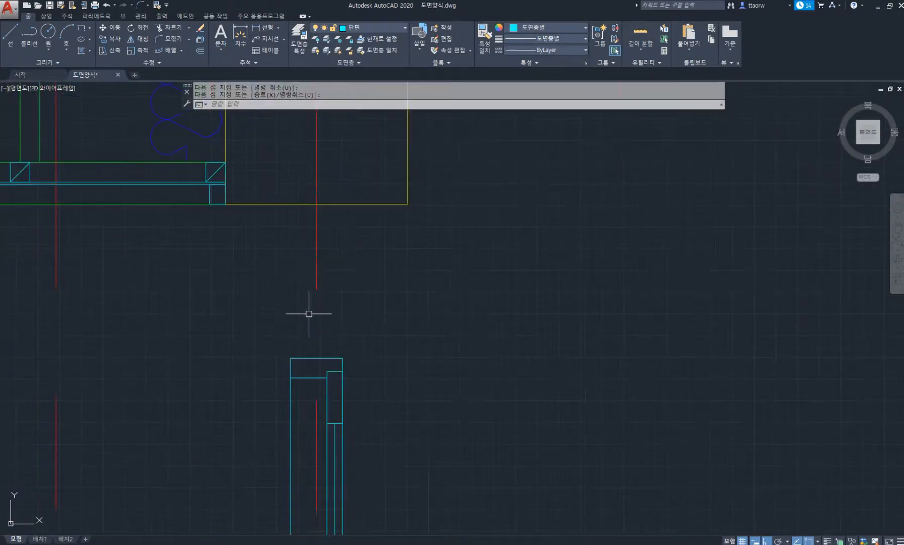
key(space)
click(315, 358)
key(space)
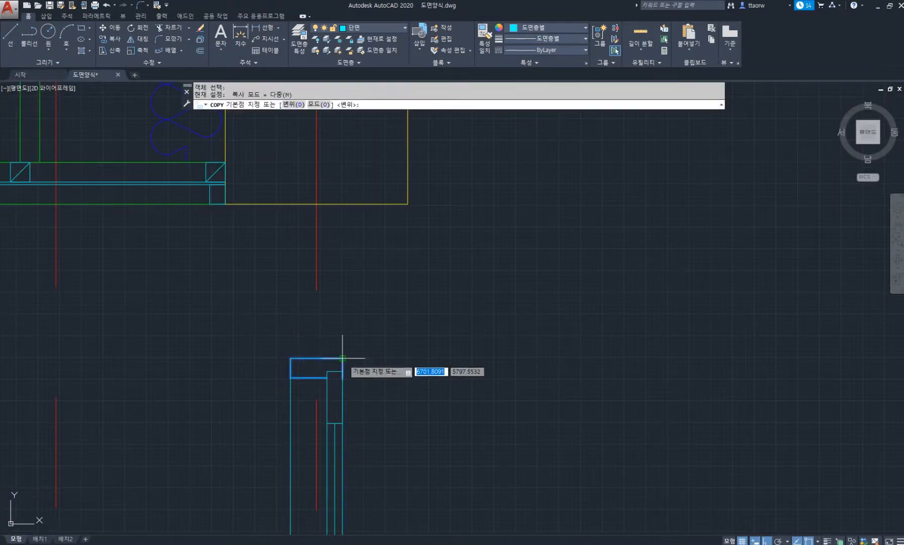
click(342, 359)
click(343, 204)
key(space)
Step: Stretch the copied frame's open bottom endpoint to its lower right corner to close the rectangle
scroll(327, 218, up, 4)
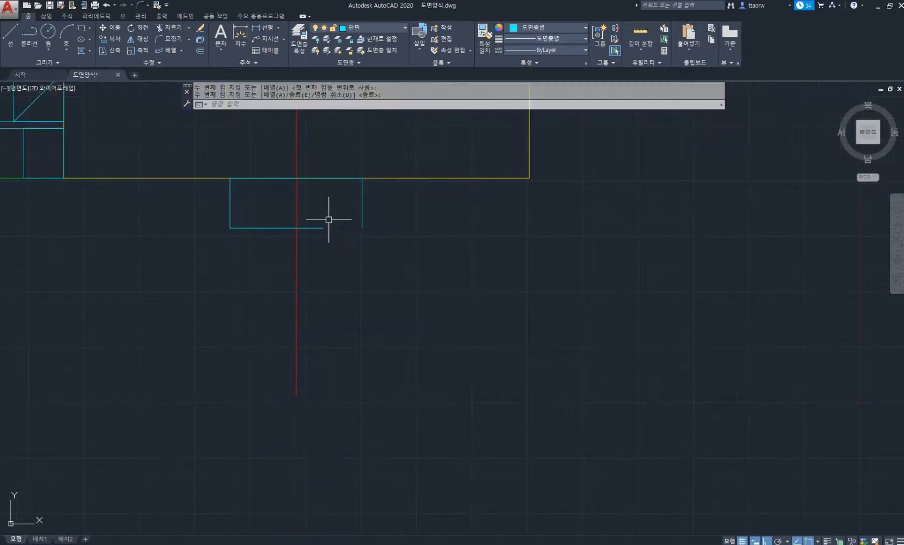
click(321, 222)
click(320, 219)
click(323, 228)
click(363, 228)
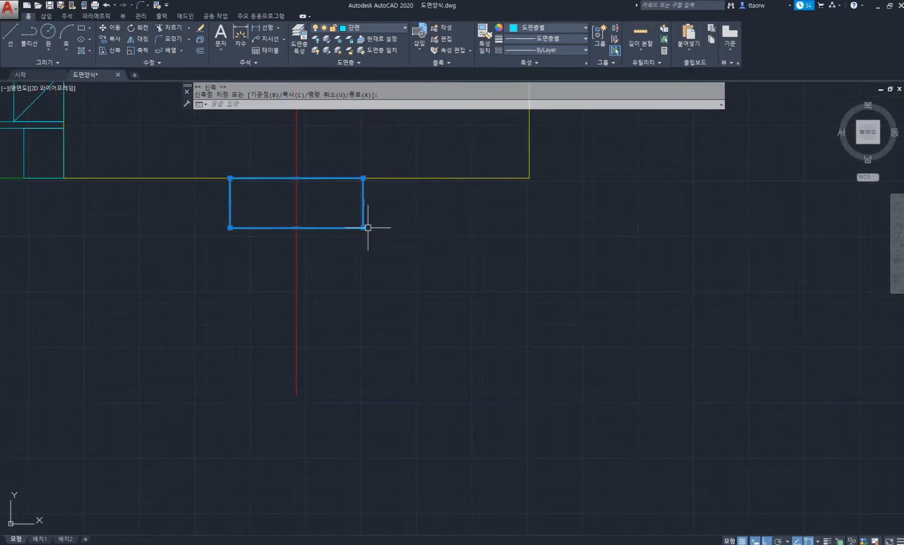
key(Escape)
key(Escape)
Step: Copy the closed frame rectangle under the beam down onto the top of the door's head frame
scroll(367, 252, down, 4)
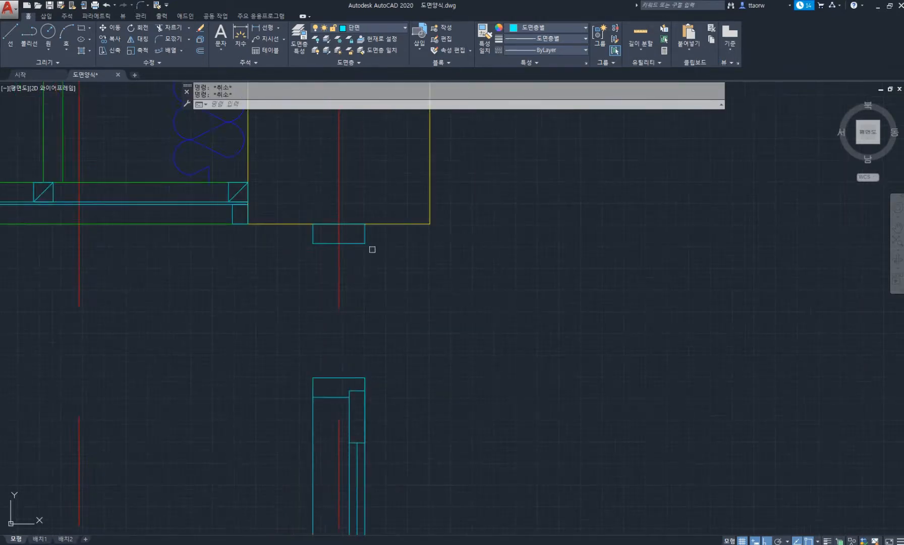
text(co)
key(space)
click(372, 250)
click(357, 234)
key(space)
click(365, 244)
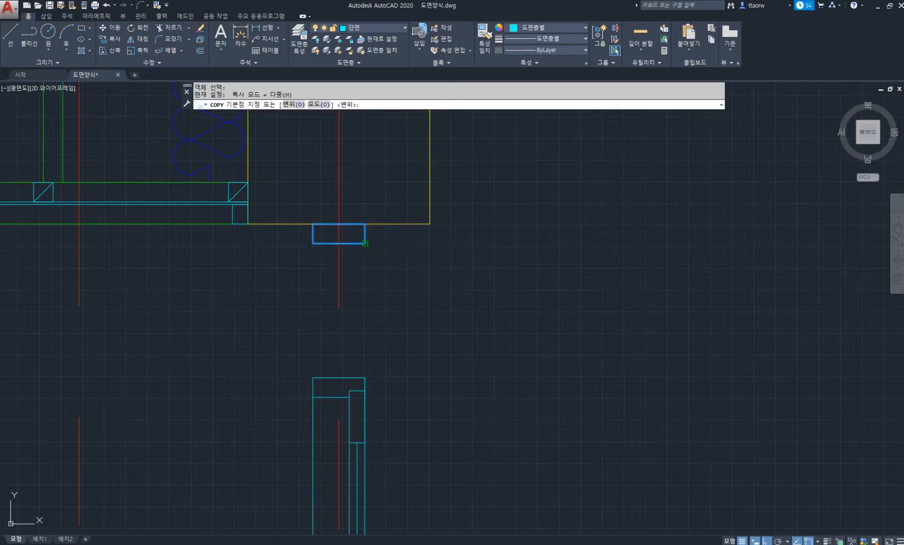
click(365, 377)
key(space)
Step: Draw the left and right vertical side lines between the upper frame under the beam and the lower copied frame
text(l)
key(space)
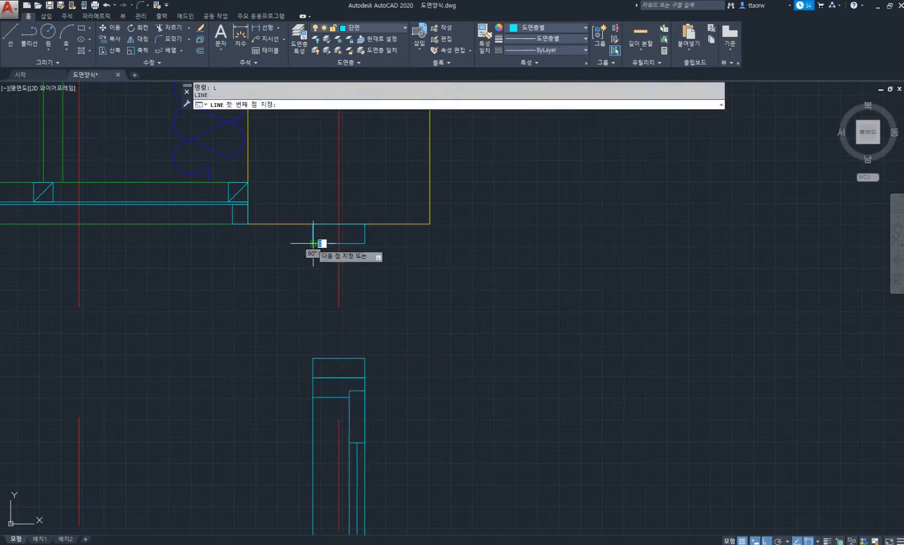
click(313, 359)
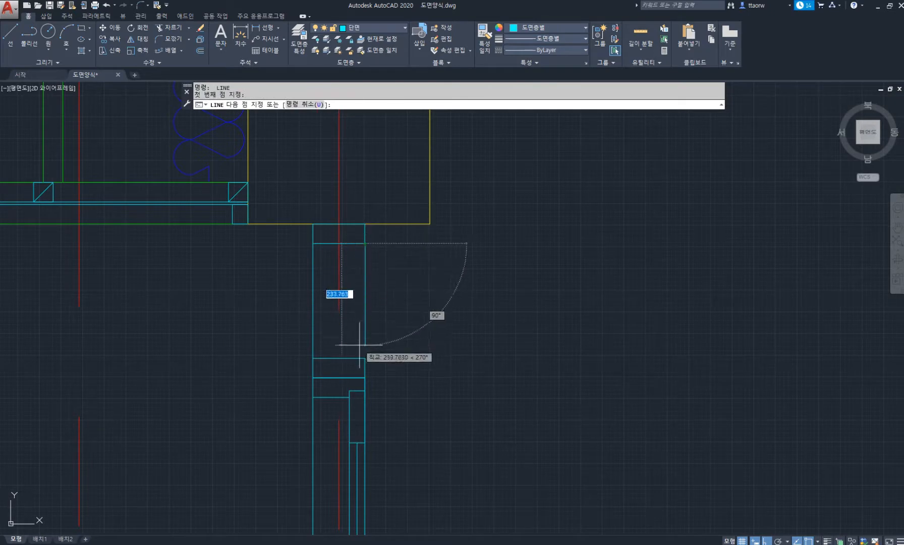
click(365, 358)
key(space)
Step: Draw a vertical line between the midpoints of the upper and lower transom frames
text(l)
key(space)
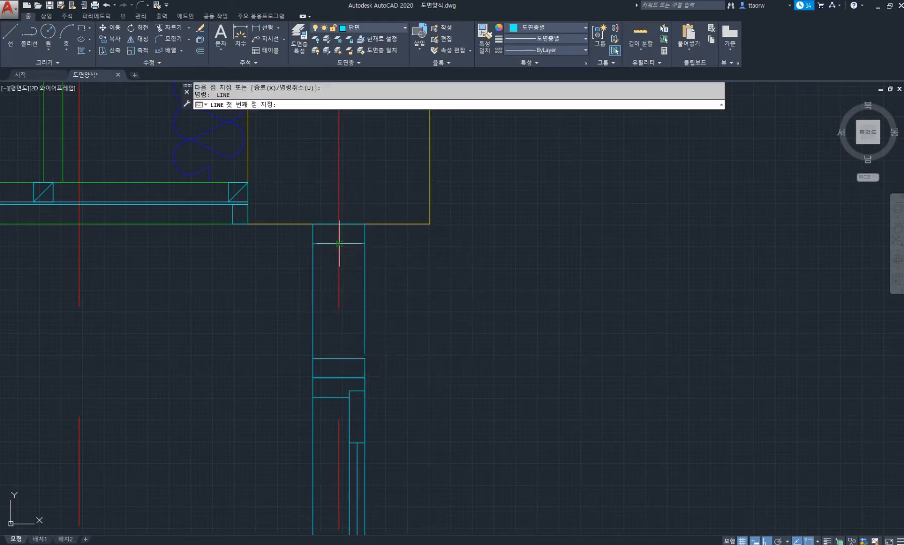
click(338, 243)
click(338, 358)
key(space)
Step: Stretch the transom's right side line down to the lower frame's upper right corner
click(366, 345)
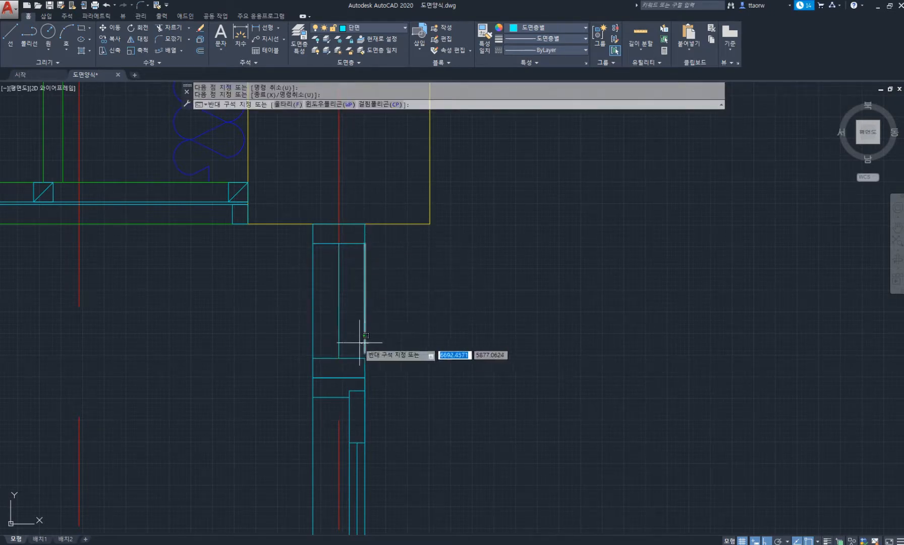
scroll(363, 348, up, 4)
click(361, 347)
key(Escape)
key(Escape)
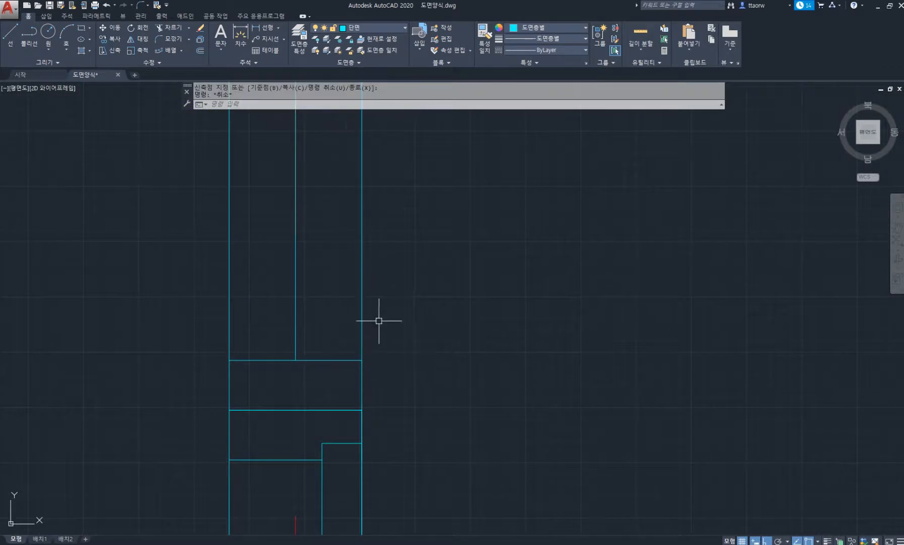
Step: Assign the vertical side lines of the transom, door frame and door leaf to the green layer
scroll(379, 307, down, 6)
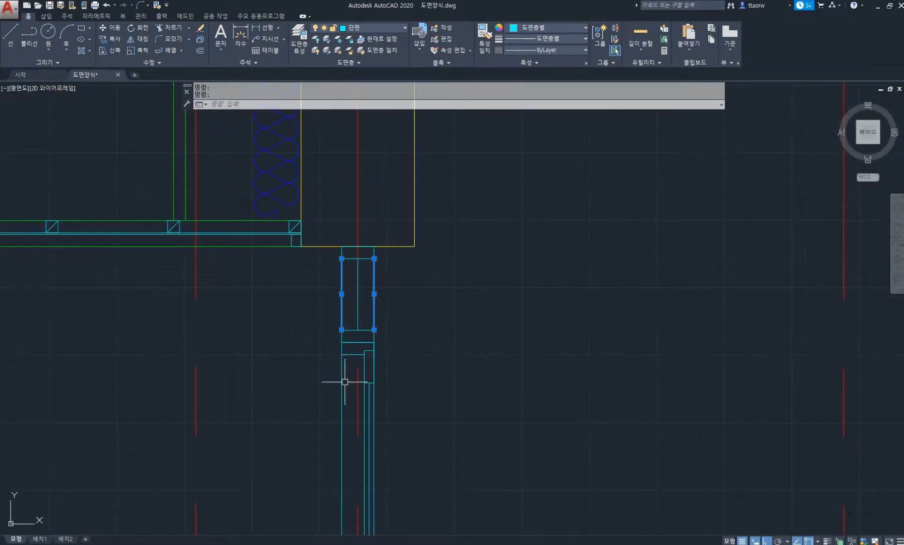
scroll(377, 404, down, 5)
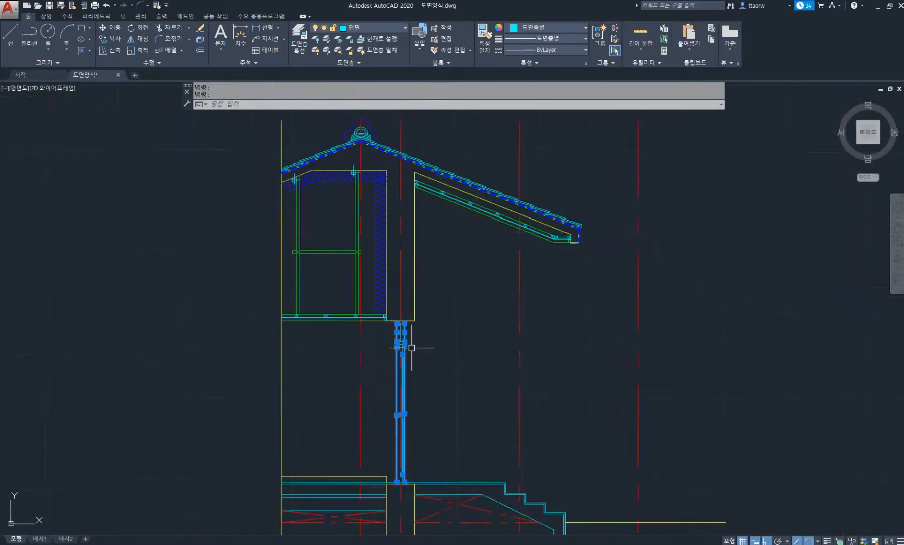
click(371, 29)
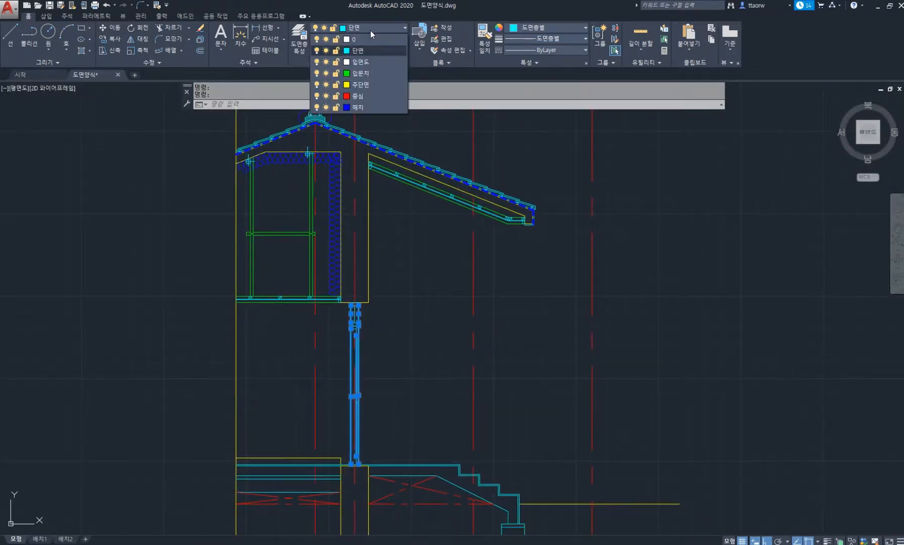
click(363, 73)
key(Escape)
key(Escape)
Step: Draw the handle's upper outline from the middle rail's right edge: outward, straight up, and 20 across
scroll(370, 410, up, 8)
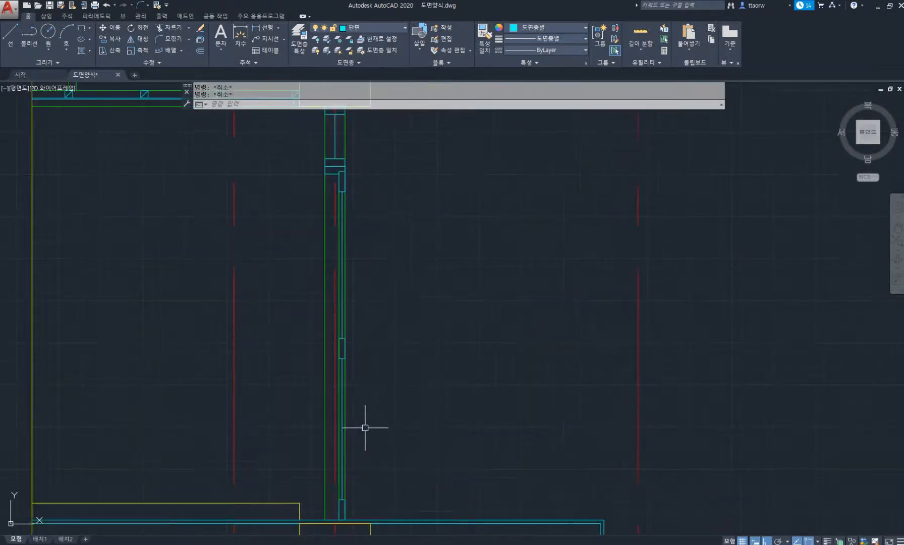
scroll(348, 357, up, 4)
scroll(326, 311, up, 6)
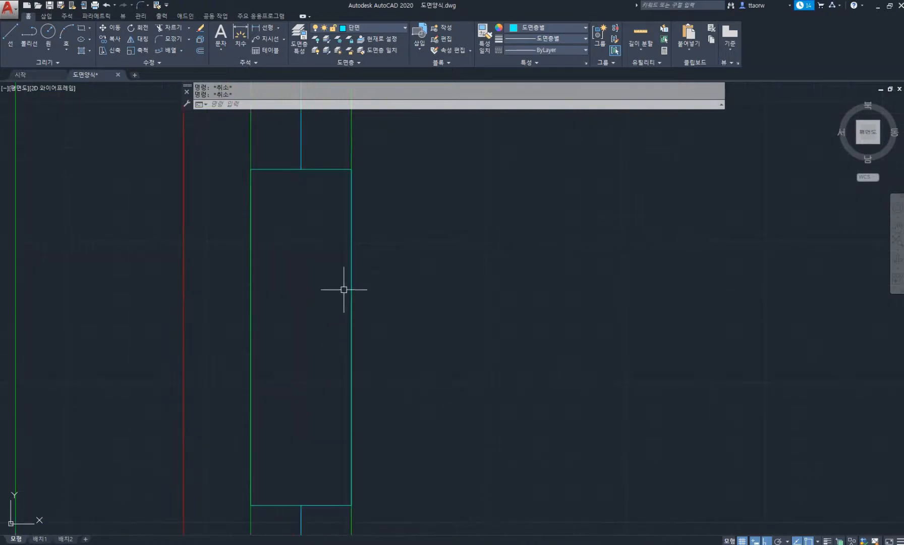
scroll(344, 267, down, 6)
text(l)
key(space)
click(347, 267)
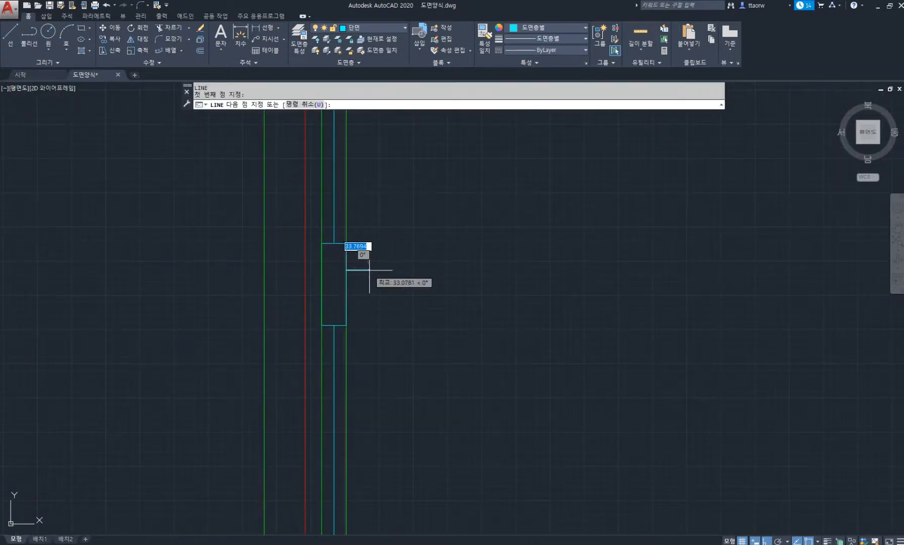
click(374, 270)
click(373, 169)
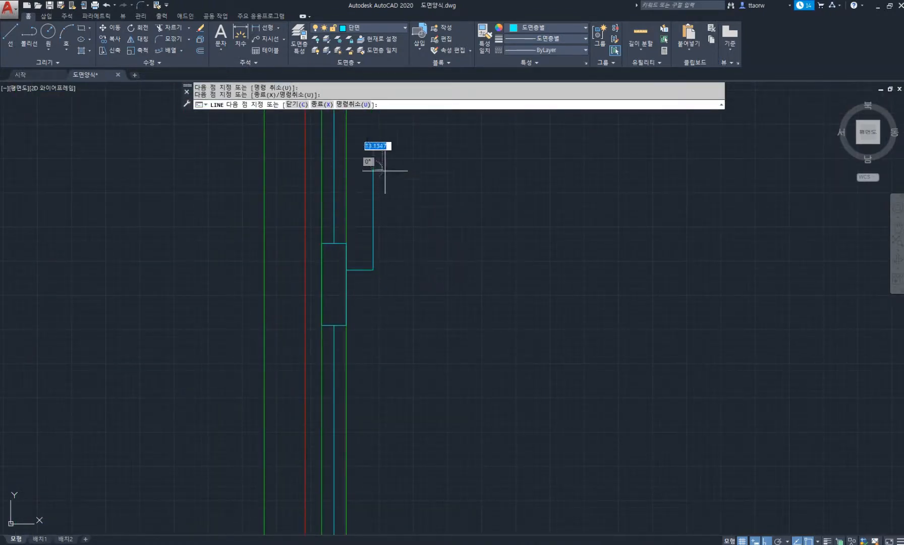
text(20)
key(Return)
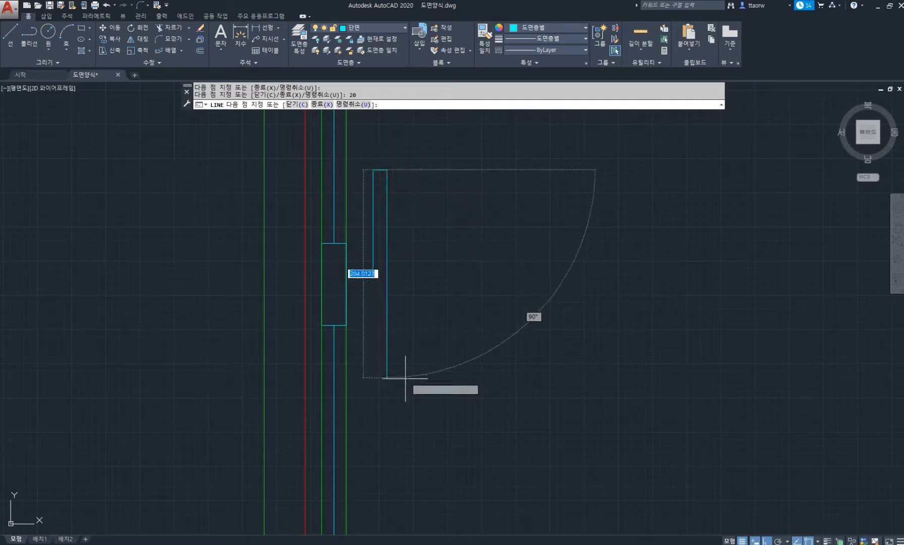
Step: Complete the handle outline with its long outer side downward, a 20 bottom edge, the inner side and the return to the middle rail
click(406, 408)
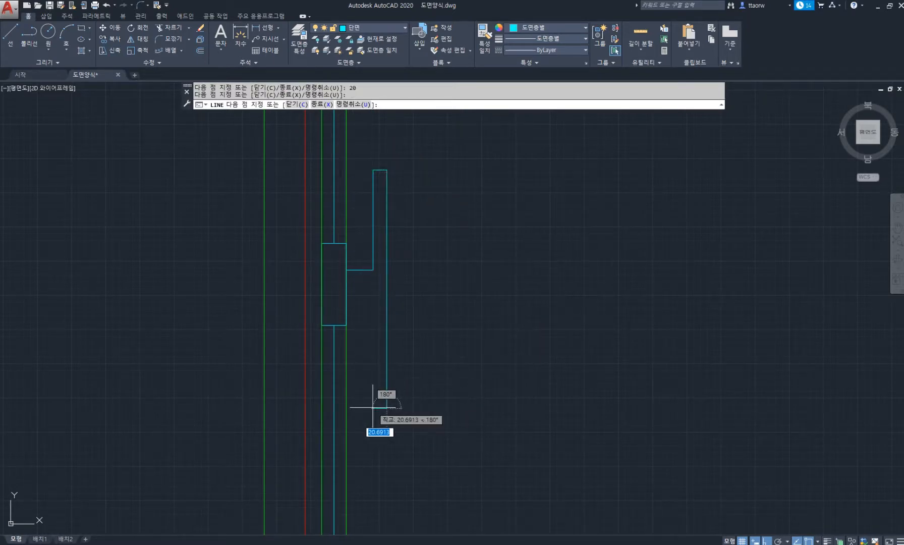
text(20)
key(Return)
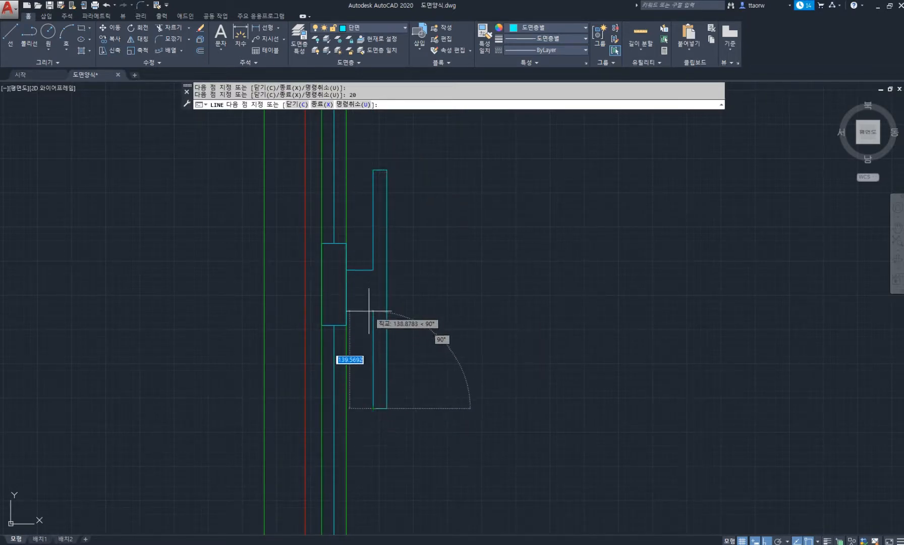
click(373, 298)
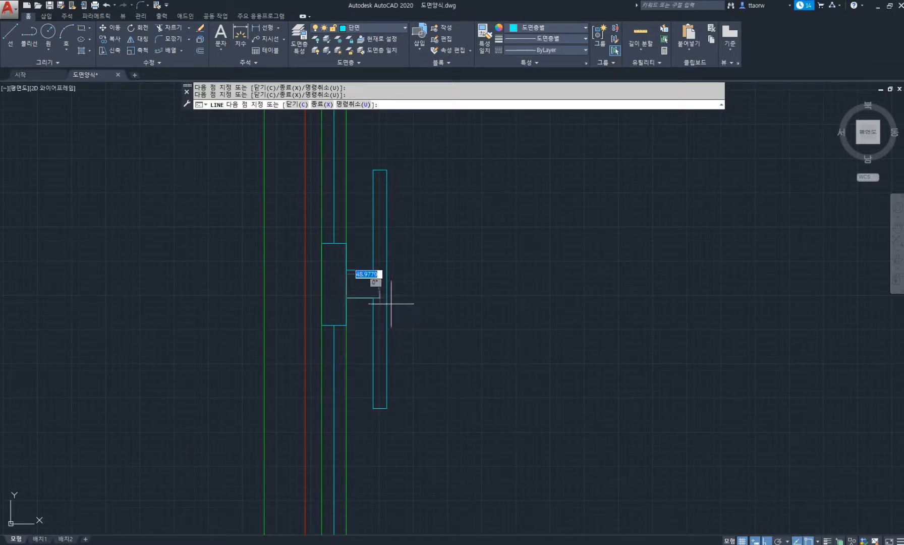
key(Return)
scroll(424, 341, down, 2)
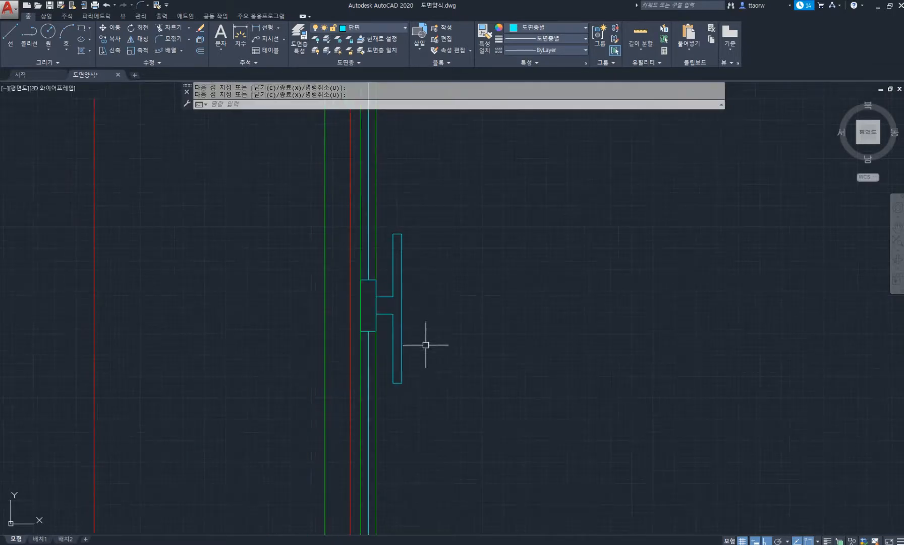
Step: Stretch the handle's lower end upward by about 21 to shorten the grip
text(s)
key(Return)
click(426, 396)
click(383, 372)
key(Return)
click(459, 391)
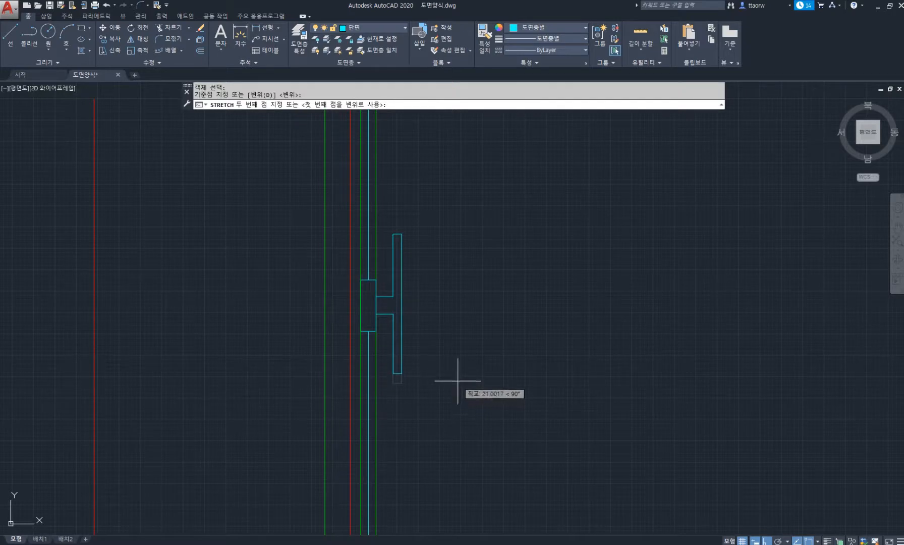
click(458, 381)
scroll(454, 353, down, 4)
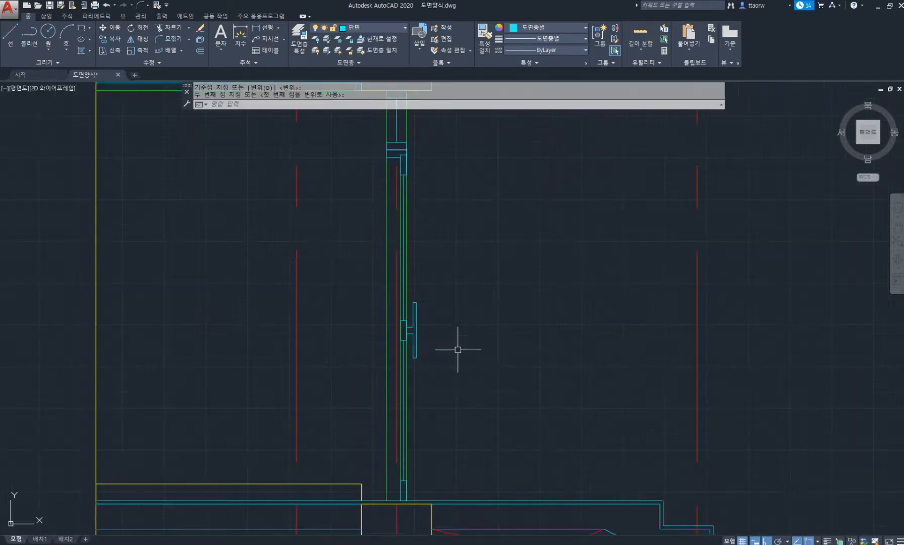
Step: Mirror the handle about the door leaf's vertical centre line, keeping the original
scroll(432, 341, up, 4)
text(mi)
key(Return)
click(435, 415)
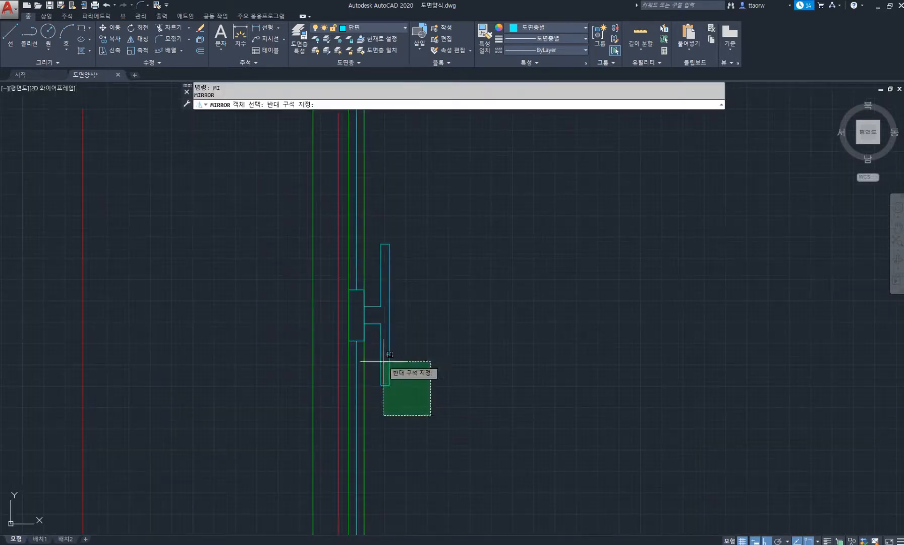
click(376, 239)
key(Return)
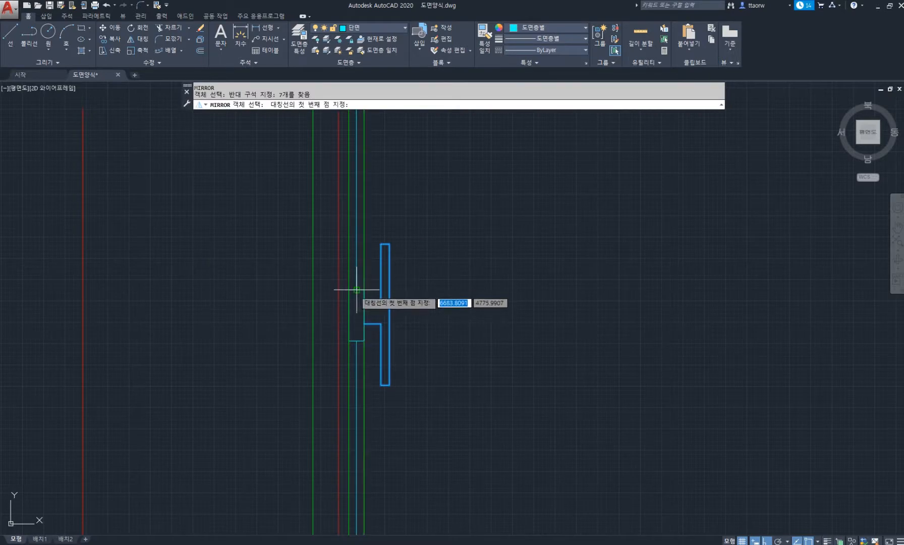
scroll(357, 290, up, 2)
click(357, 289)
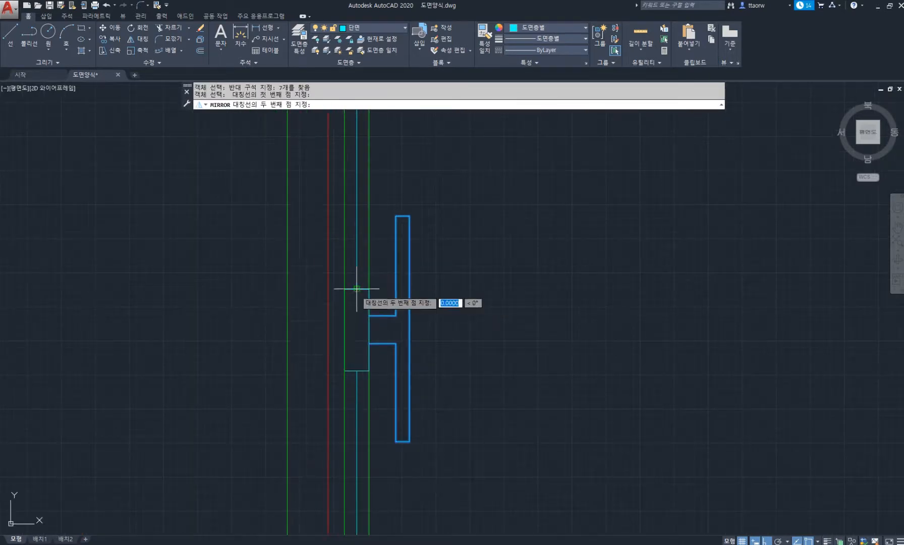
click(358, 232)
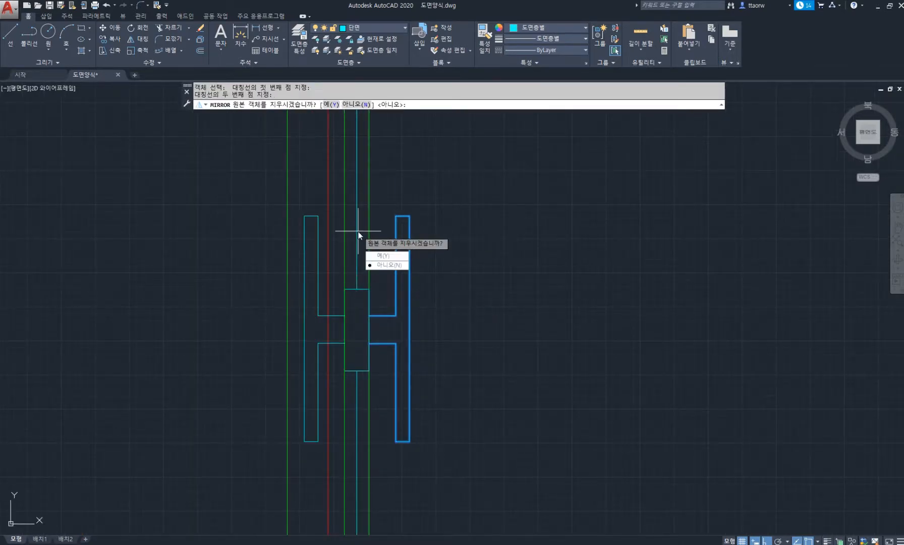
key(Return)
scroll(410, 309, down, 5)
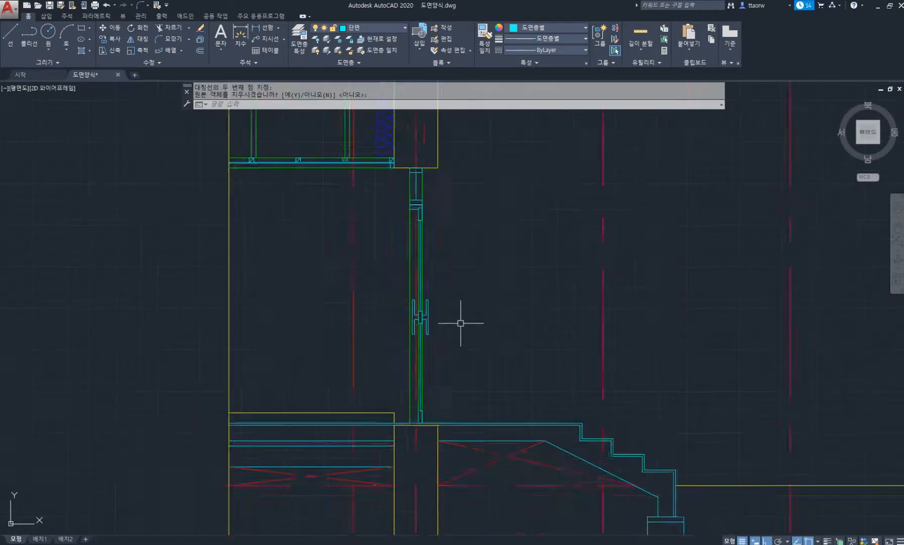
Step: Switch to the PDF in Acrobat Reader to examine the entrance on the floor plan, and return to AutoCAD
mouse_move(465, 319)
middle_down()
mouse_move(478, 326)
mouse_move(438, 318)
middle_up()
scroll(431, 272, up, 1)
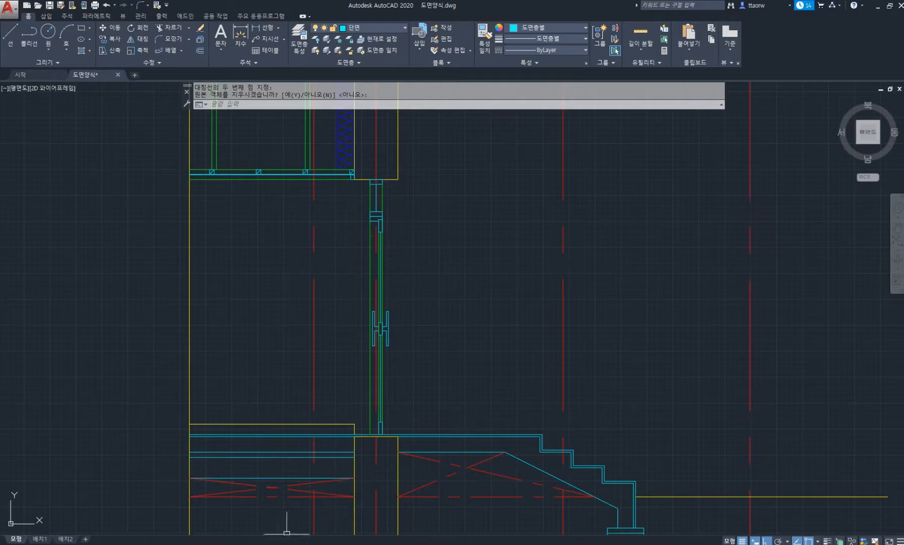
key(alt+Tab)
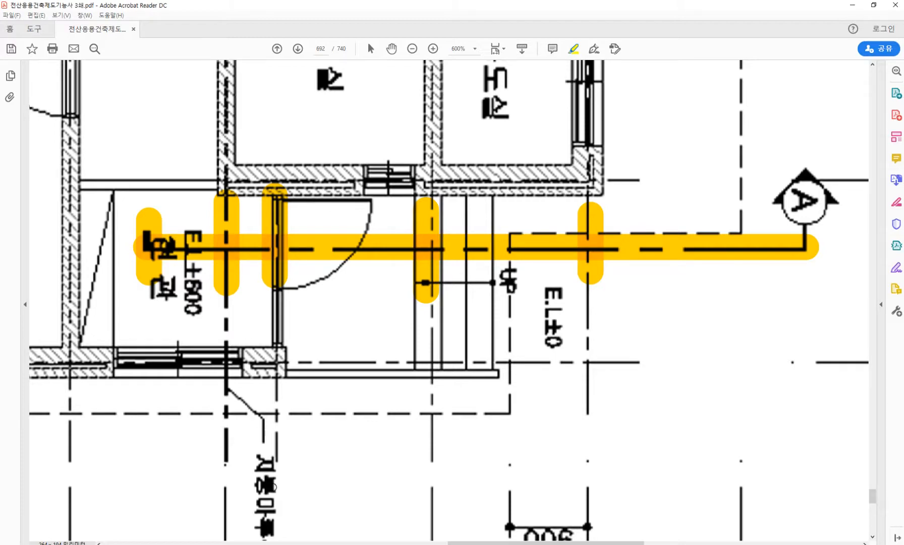
click(286, 544)
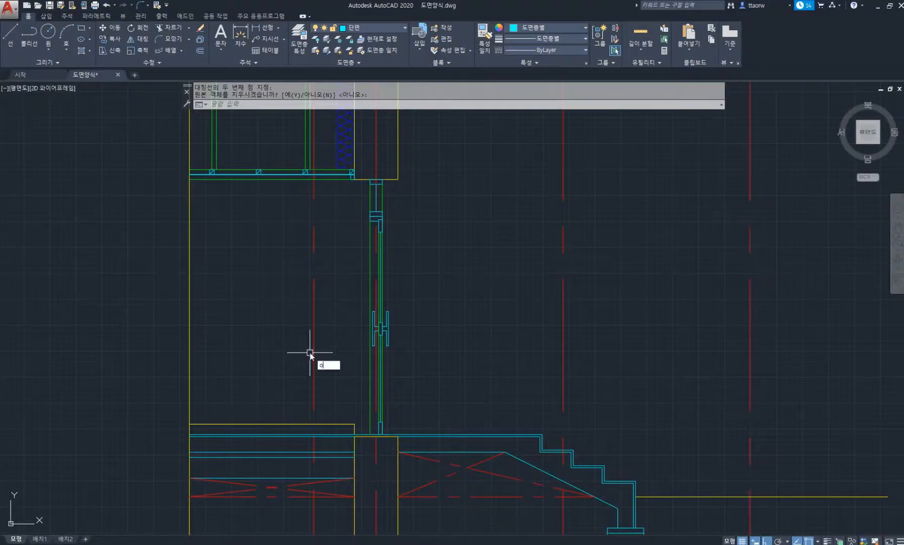
Step: Offset the red axis line inside the entrance 120 to the left
key(Return)
key(Return)
click(313, 351)
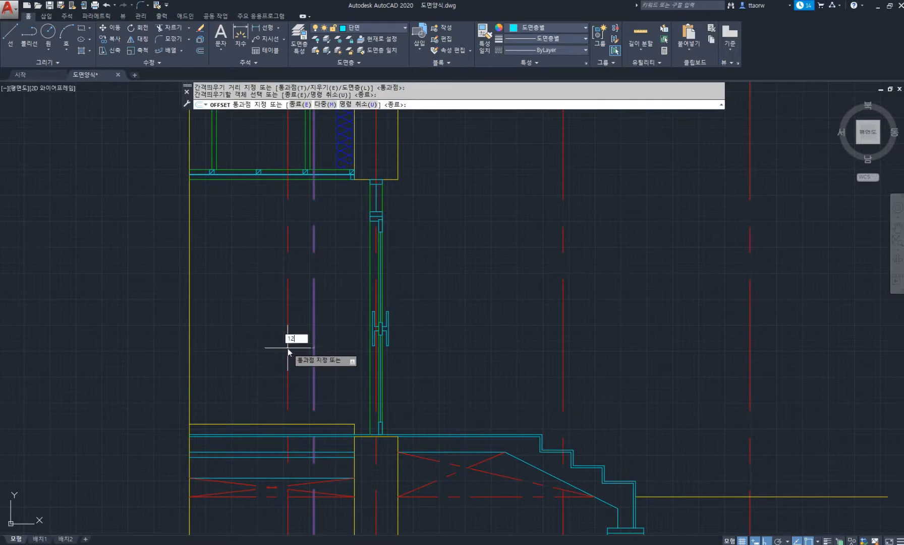
text(120)
key(Return)
key(Return)
Step: Draw a vertical line along the offset axis from the entrance floor up to the ceiling
scroll(302, 422, up, 2)
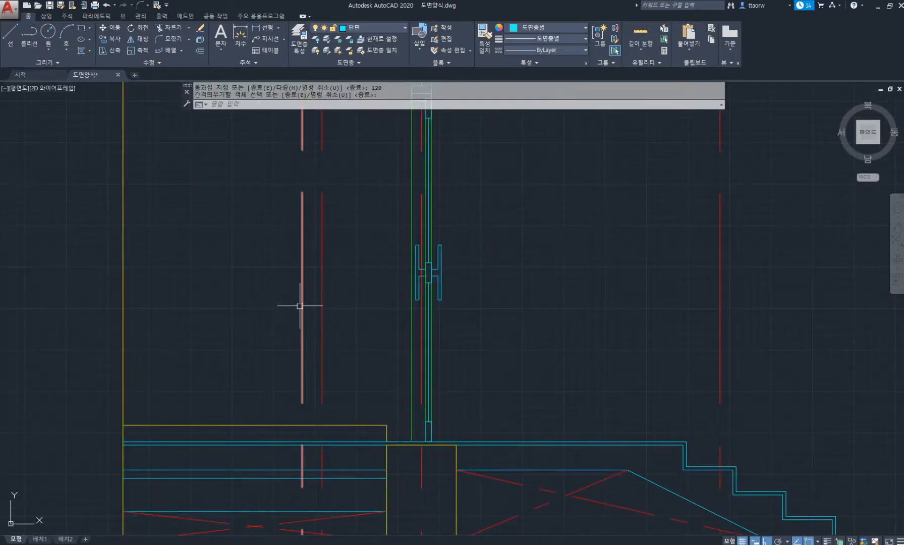
text(l)
key(Return)
scroll(303, 430, down, 5)
click(302, 378)
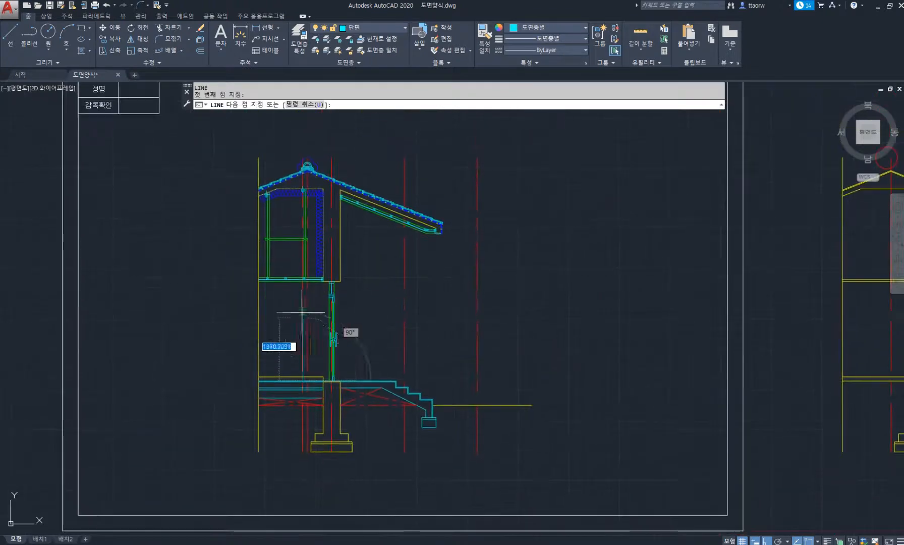
scroll(303, 313, up, 6)
key(Escape)
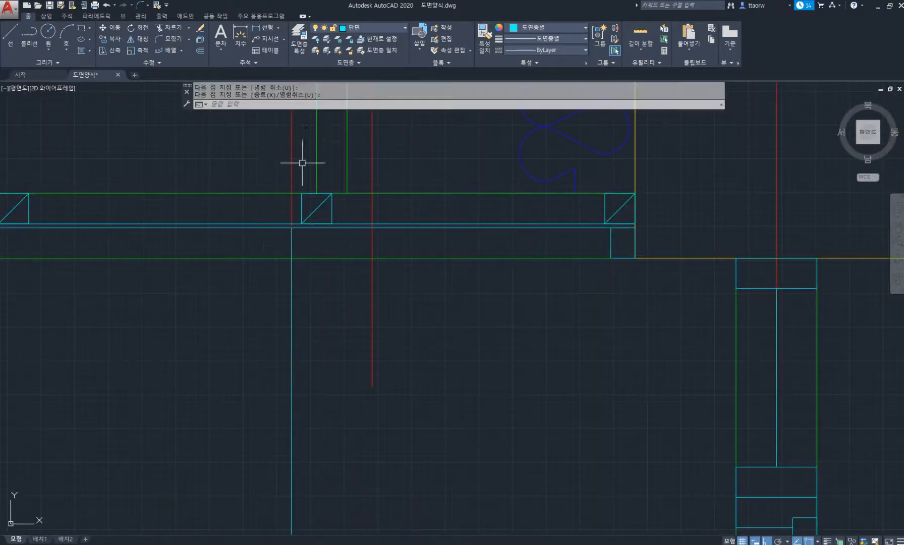
Step: Remove the offset axis and match the new vertical wall line to the green ceiling line's properties
scroll(306, 202, down, 2)
scroll(328, 225, down, 2)
scroll(328, 225, down, 2)
middle_drag(344, 228, 381, 209)
text(ma)
key(space)
click(371, 215)
click(364, 222)
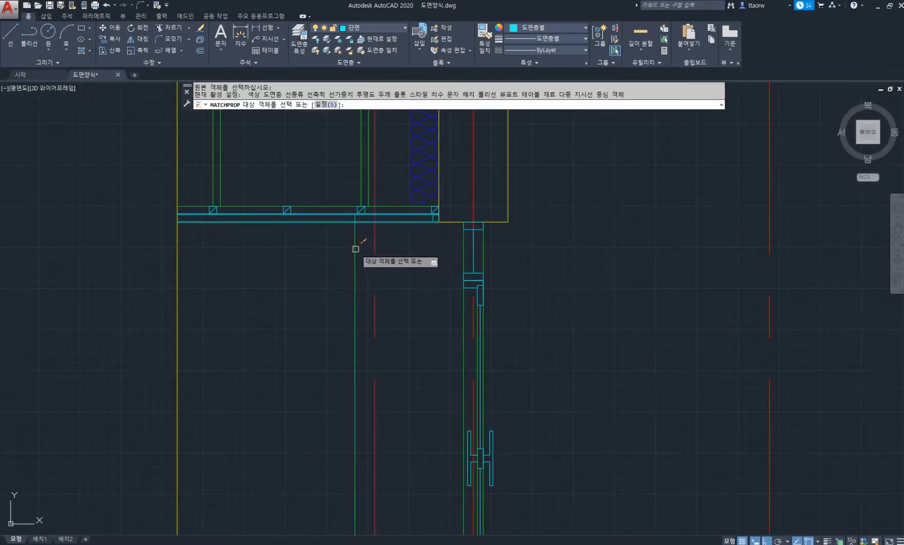
click(356, 249)
key(space)
Step: Trim the yellow raised floor line at the new wall line and delete its leftover pieces beside the foundation wall
scroll(323, 277, down, 4)
middle_drag(364, 376, 354, 297)
scroll(329, 317, up, 4)
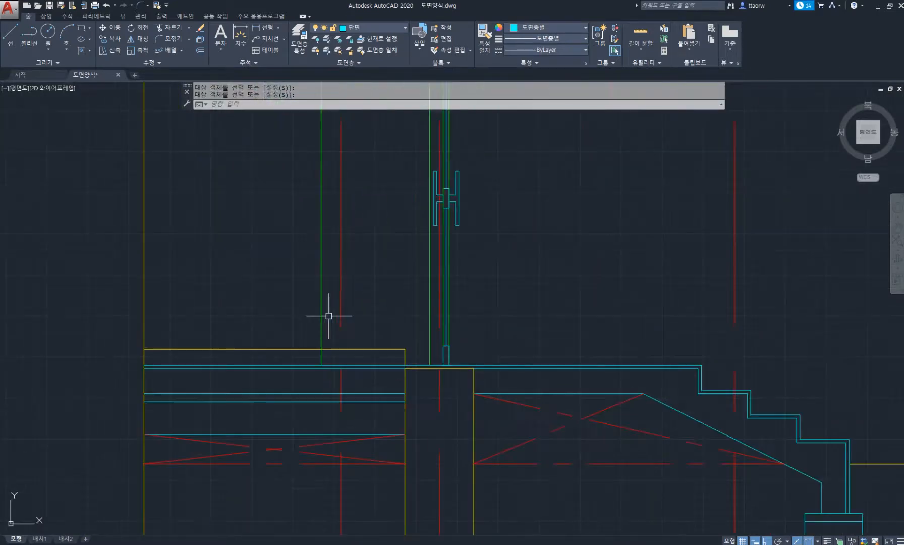
text(tr)
key(space)
key(space)
click(333, 347)
key(space)
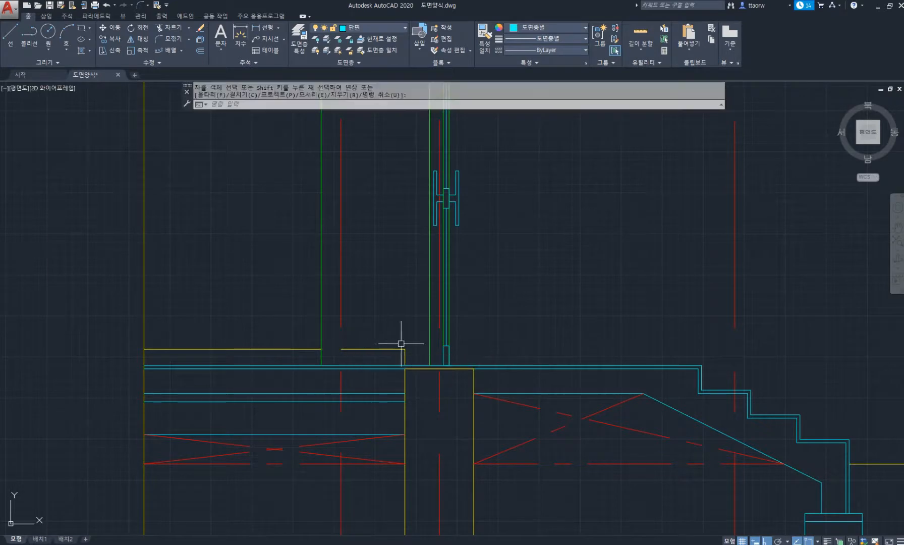
click(410, 339)
click(387, 354)
key(Delete)
Step: Match the shortened yellow floor line to the green wall line's properties
middle_drag(302, 313, 361, 306)
text(ma)
key(space)
click(385, 317)
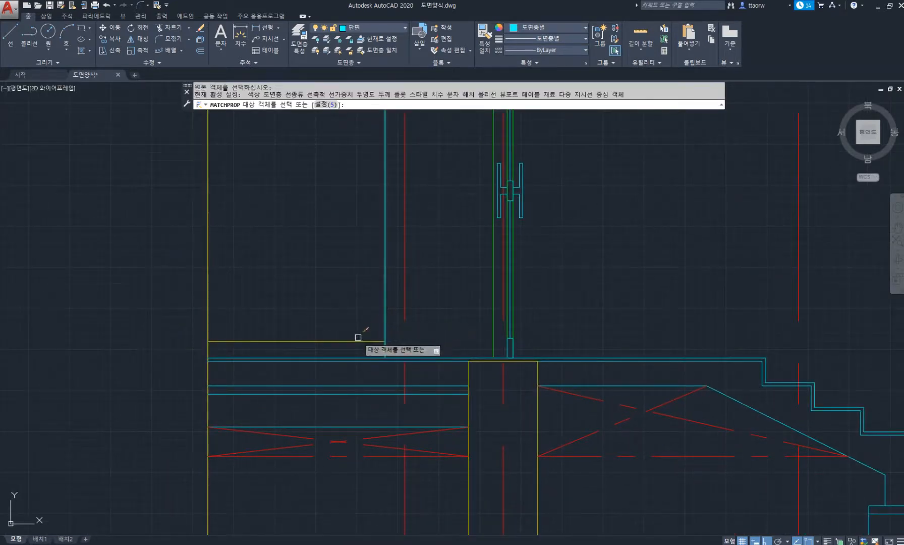
click(360, 342)
key(space)
middle_drag(299, 273, 359, 262)
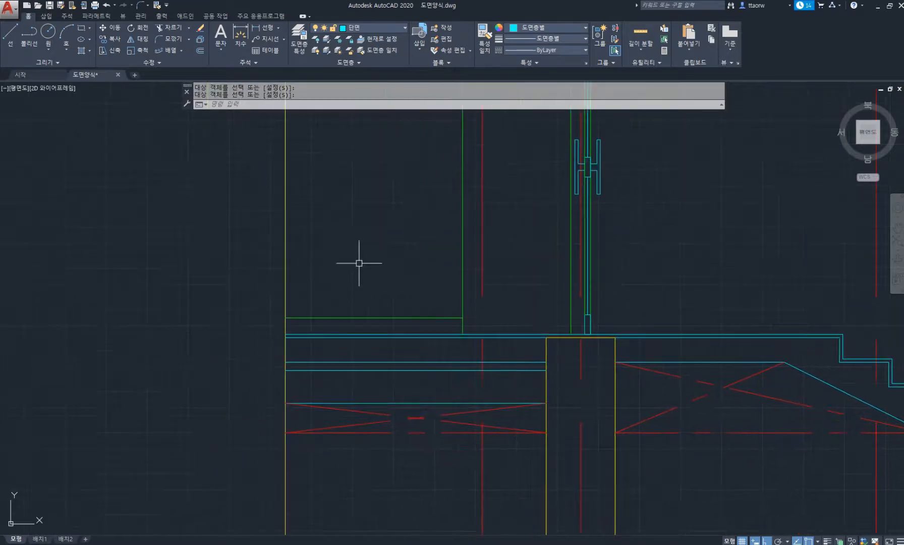
Step: Copy the green raised floor line to a position slightly below itself, between the yellow wall and the green wall line
scroll(336, 309, up, 2)
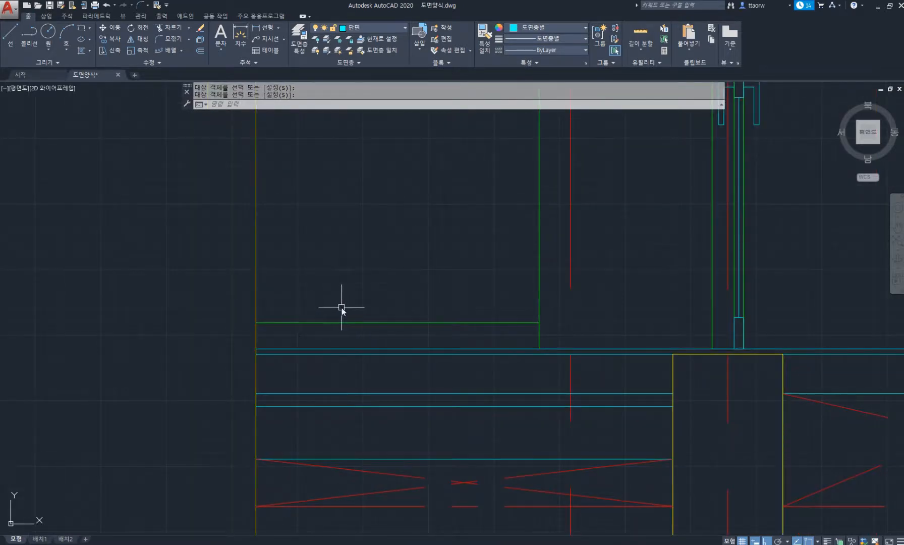
text(co)
key(space)
click(347, 322)
key(space)
click(385, 241)
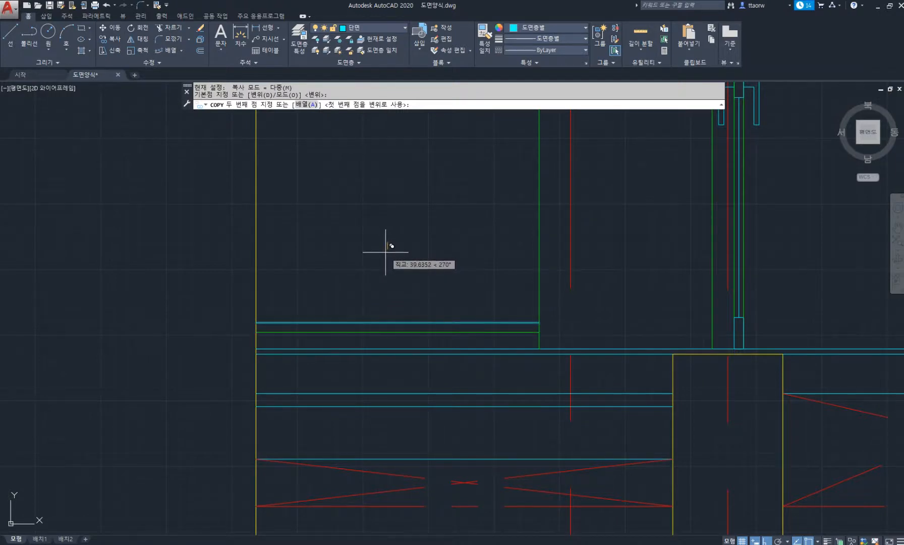
click(386, 253)
key(Escape)
Step: Draw an explanatory profile outside the yellow wall: a short floor-level base line with a 200 by 100 rectangle on it
middle_drag(320, 307, 482, 275)
text(l)
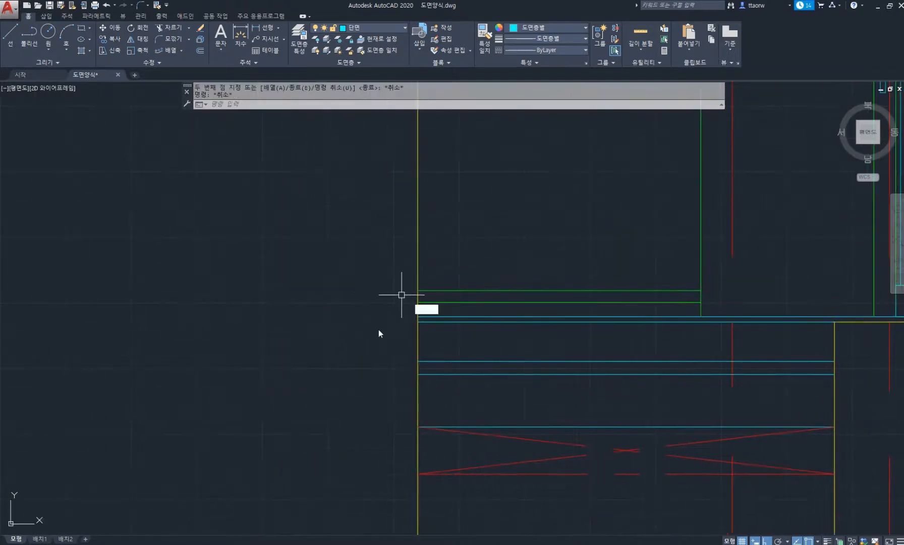
key(space)
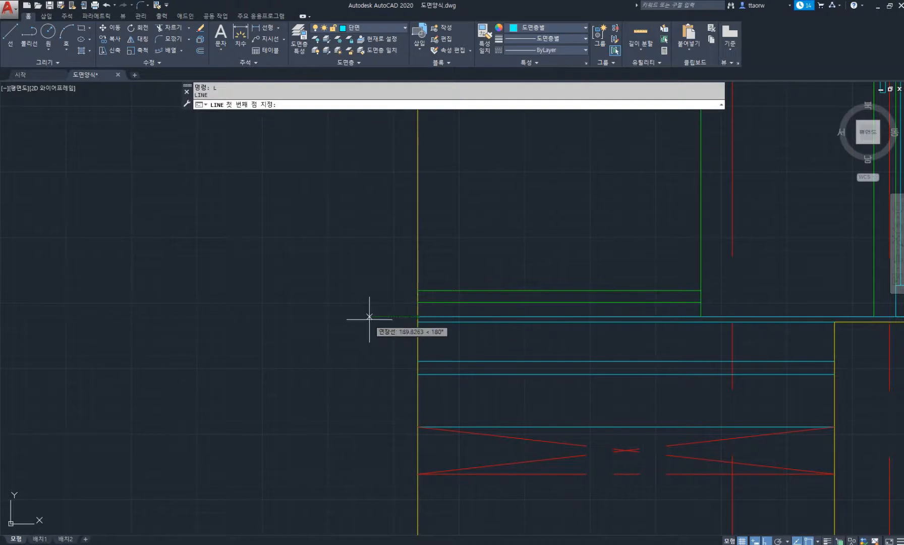
click(346, 317)
click(264, 317)
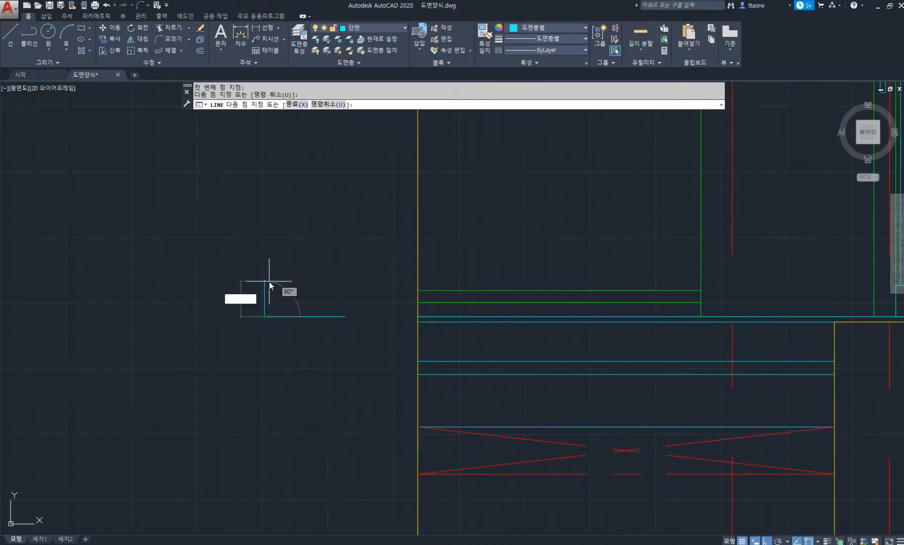
text(100)
key(Return)
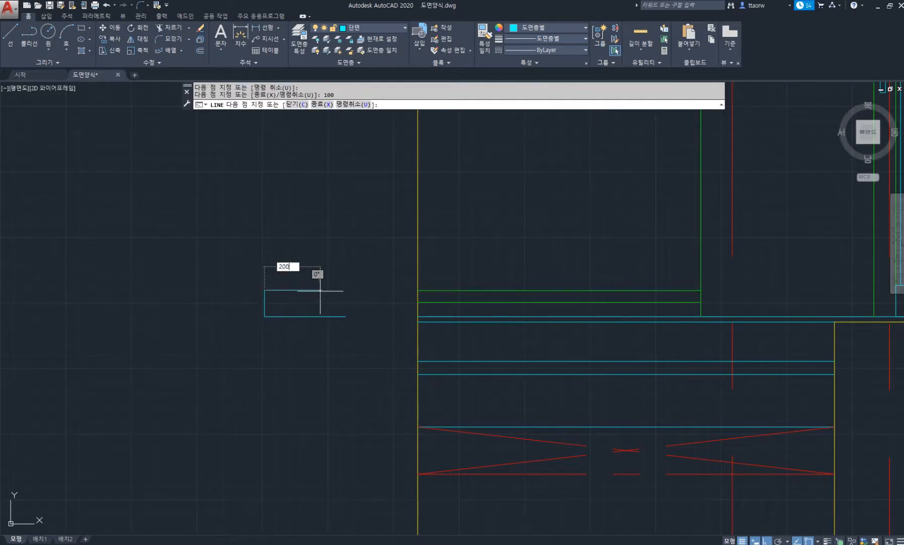
key(Return)
click(317, 316)
key(Return)
scroll(275, 301, up, 4)
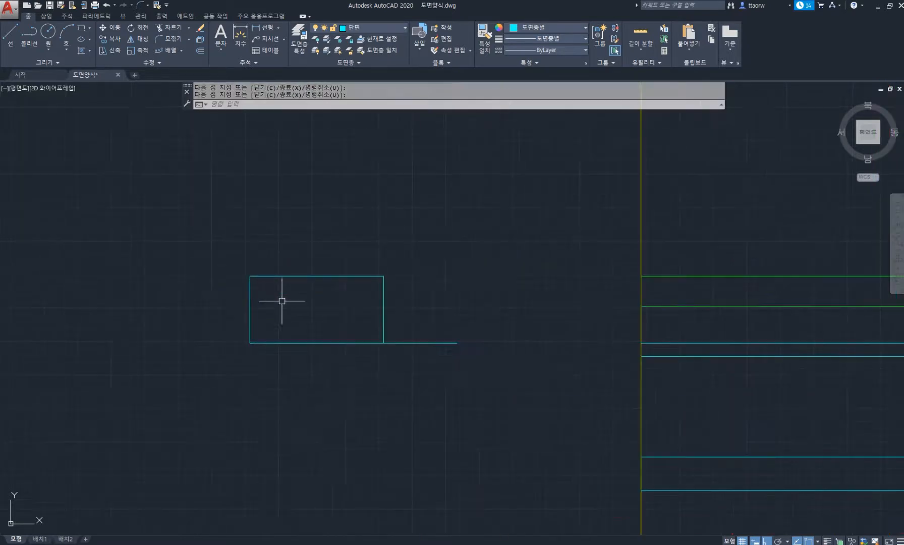
Step: Draw a horizontal line across the rectangle between the midpoints of its two sides
key(Return)
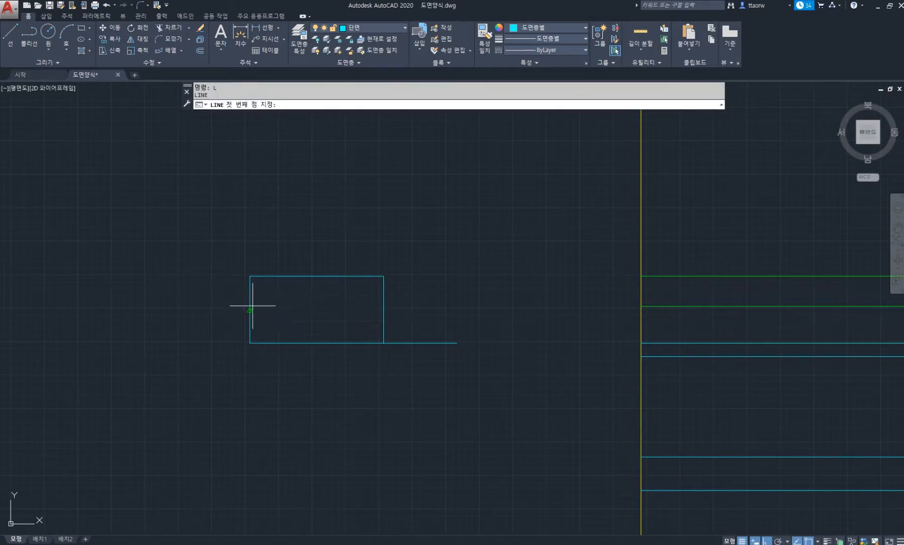
click(249, 309)
click(384, 309)
key(Return)
Step: Cut the rectangle's upper-left corner by drawing a short diagonal line and trimming the corner pieces beyond it
scroll(256, 278, up, 4)
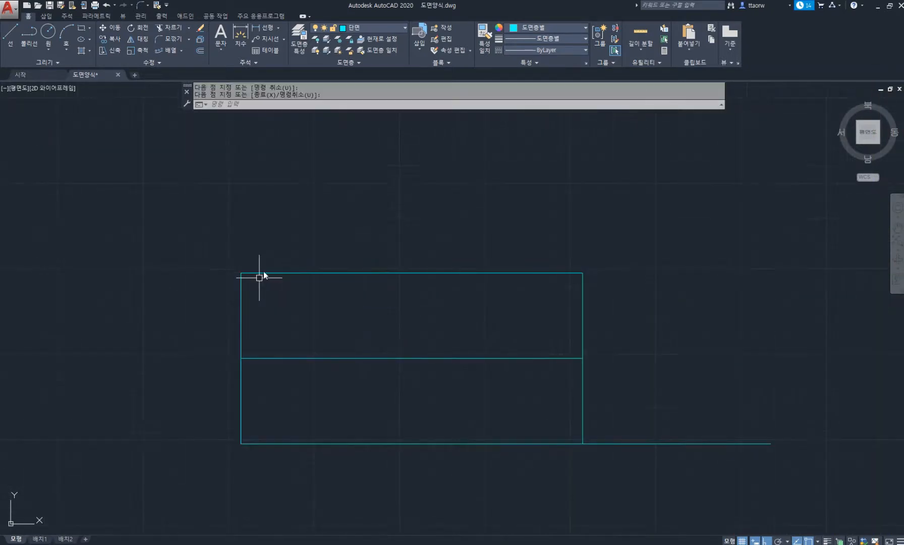
key(Return)
click(264, 273)
click(242, 290)
key(Return)
text(tr)
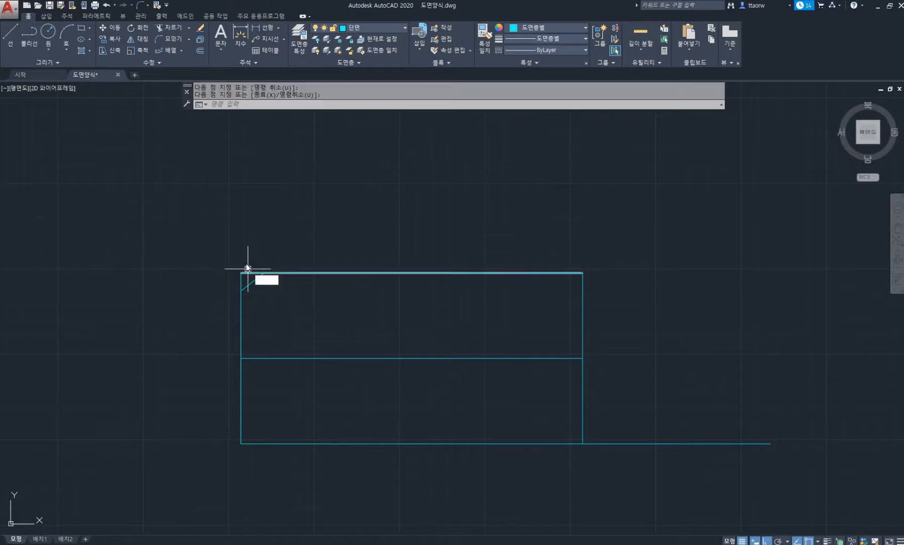
key(Return)
key(Return)
click(246, 263)
click(238, 280)
key(Return)
Step: Extend the base of the sketch profile with a horizontal line running outward from the rectangle's lower-left corner
scroll(314, 303, down, 4)
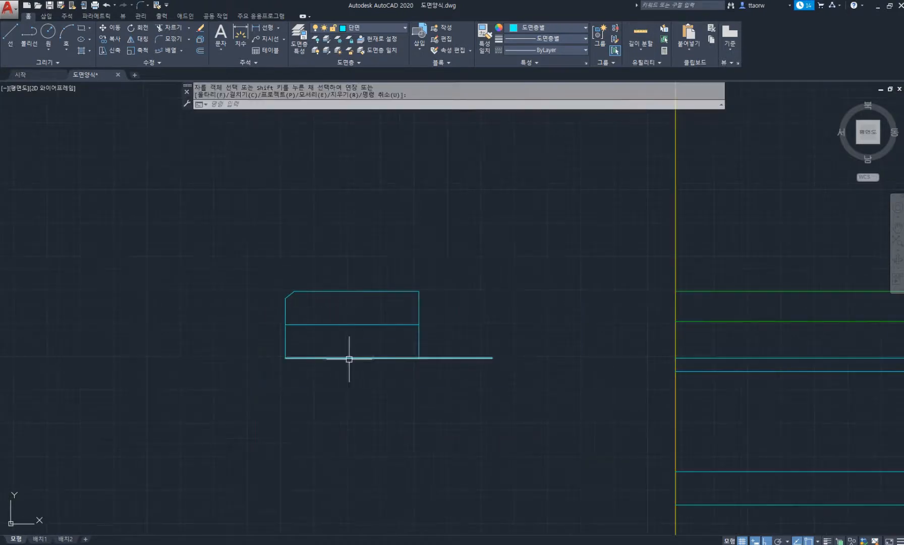
text(l)
key(Return)
click(286, 357)
click(147, 358)
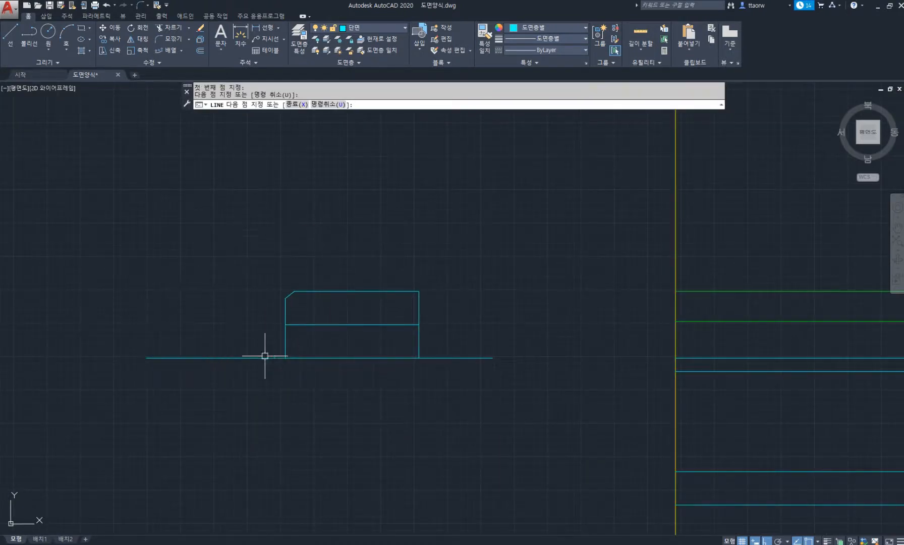
key(Return)
Step: Shorten the rectangle's left edge so that it ends at the horizontal middle line
scroll(283, 356, up, 2)
click(287, 359)
click(286, 360)
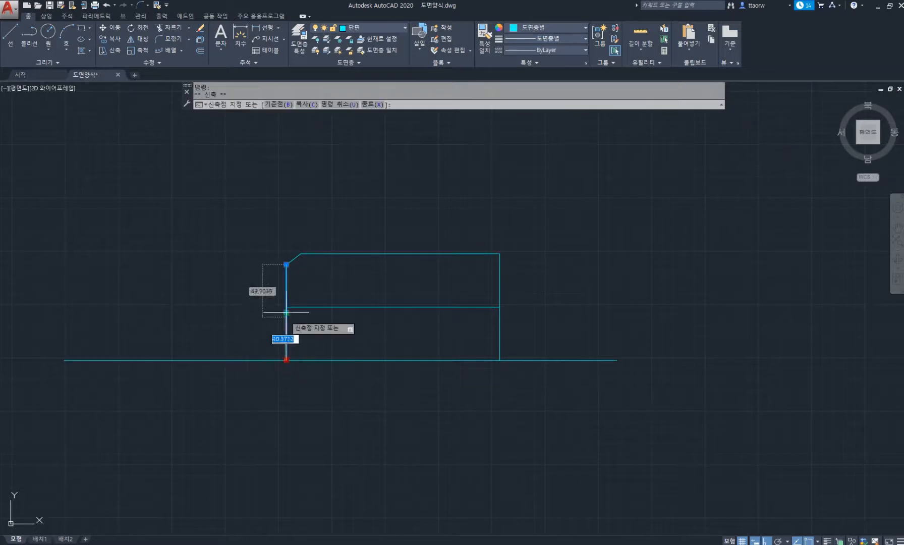
click(291, 302)
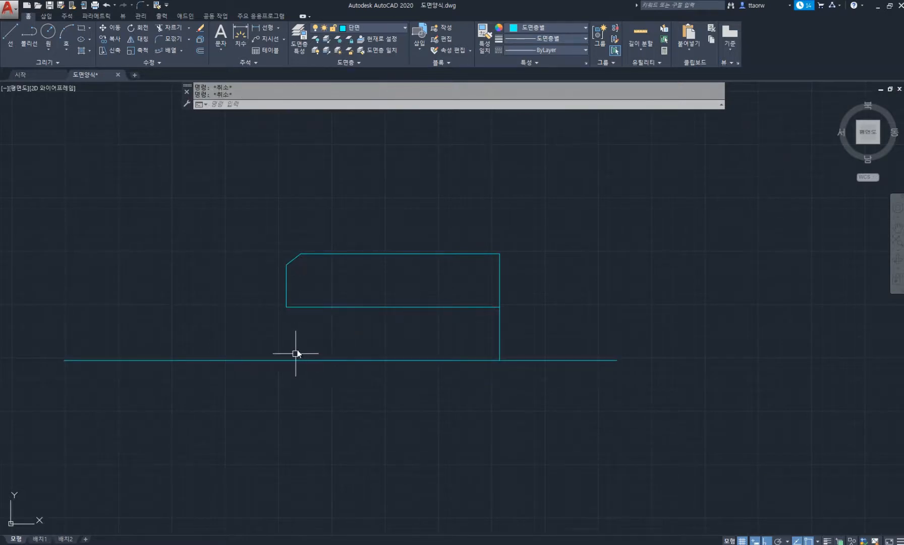
Step: Draw a support 20 wide under the upper block, slightly inset from its left edge and reaching the base line
text(l)
key(Return)
click(303, 360)
click(304, 307)
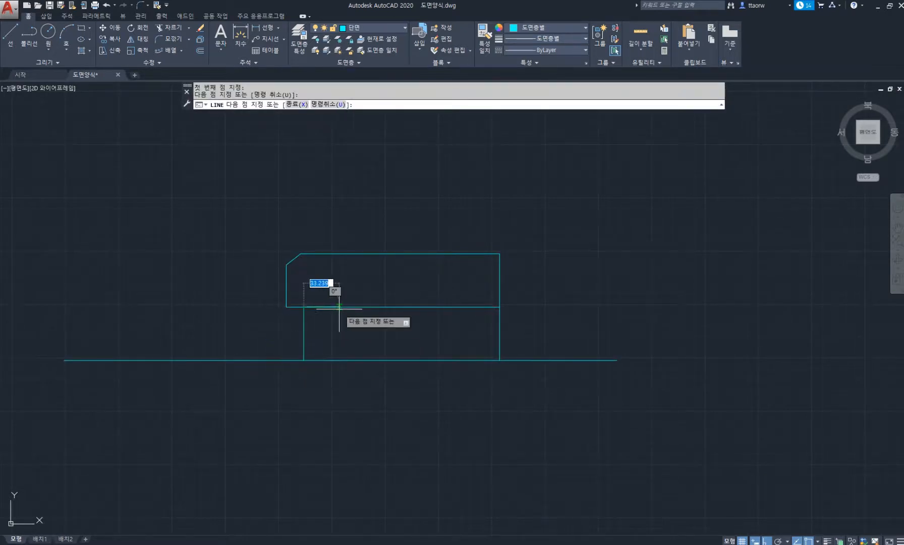
text(20)
key(Return)
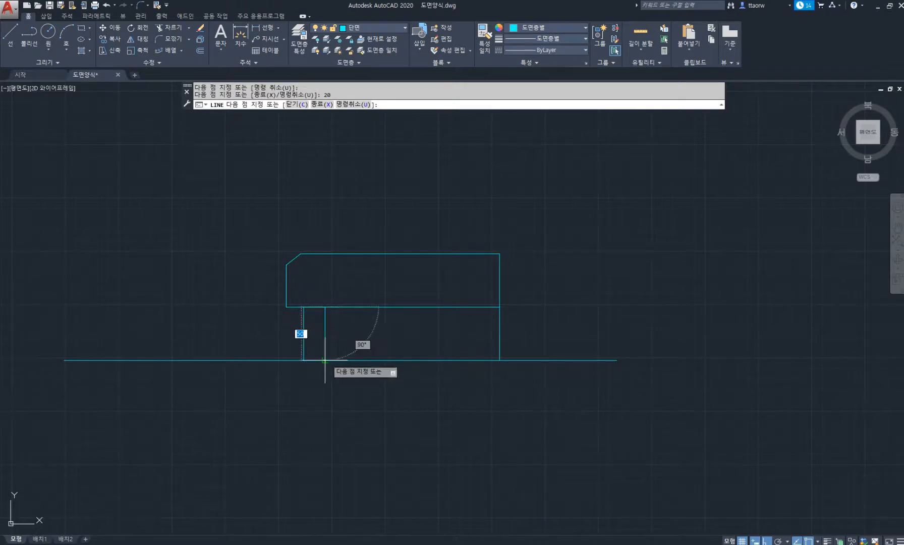
click(348, 360)
key(Return)
scroll(350, 329, down, 4)
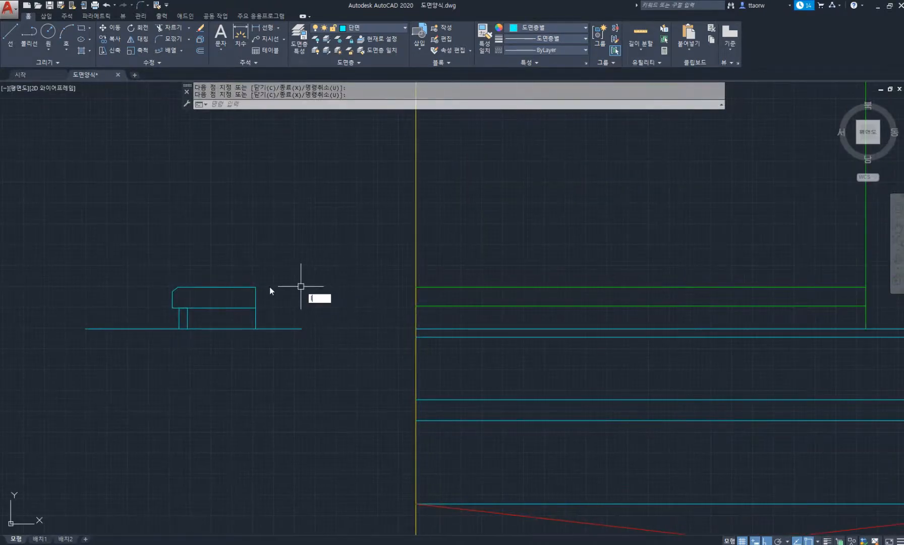
key(space)
click(256, 288)
key(Escape)
key(Escape)
key(space)
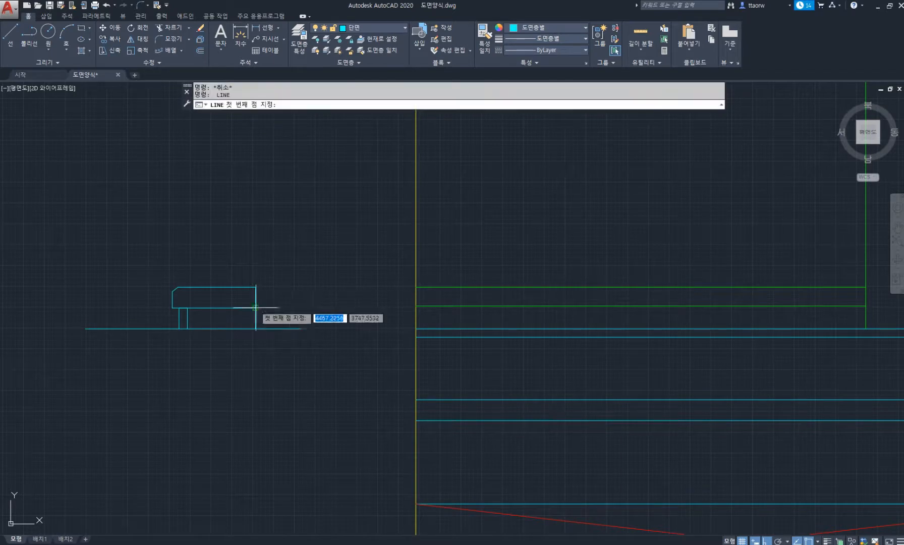
click(255, 308)
key(Escape)
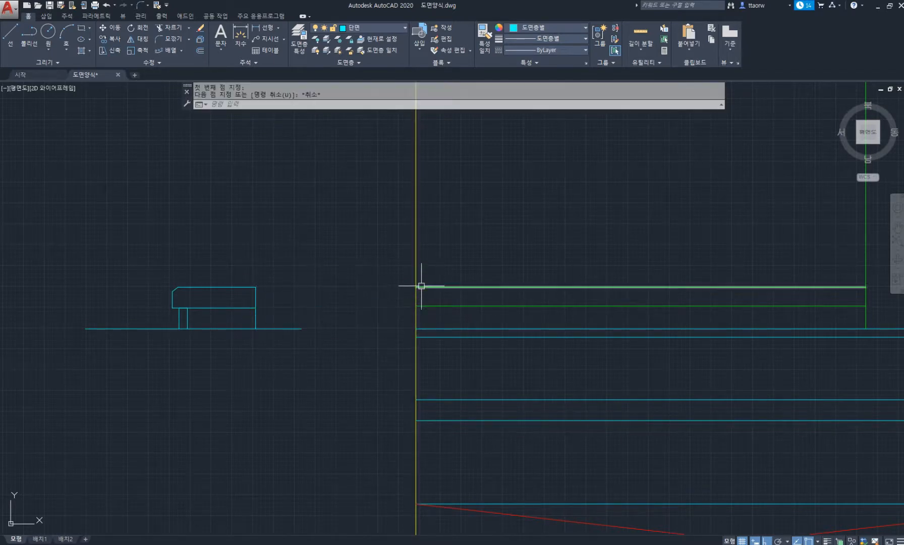
scroll(333, 294, up, 2)
middle_drag(497, 305, 341, 314)
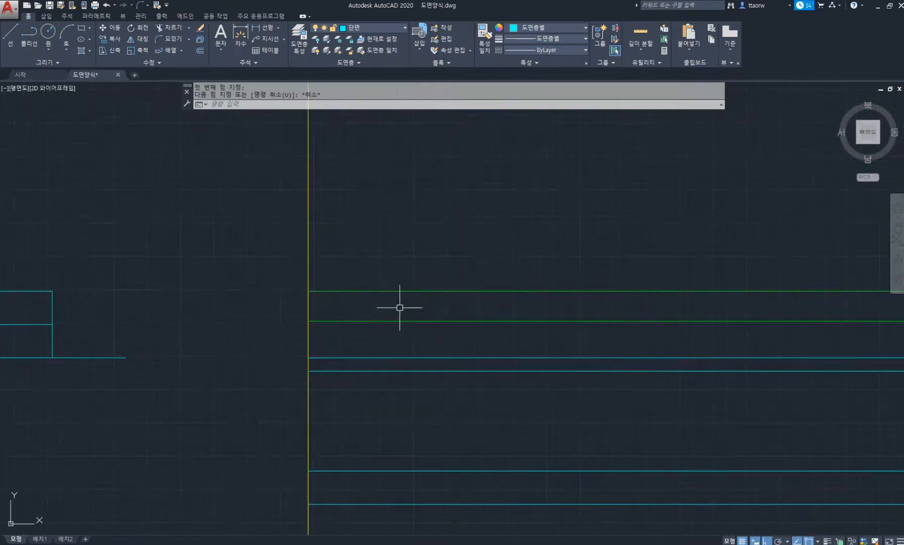
scroll(216, 309, down, 2)
middle_drag(216, 309, 298, 299)
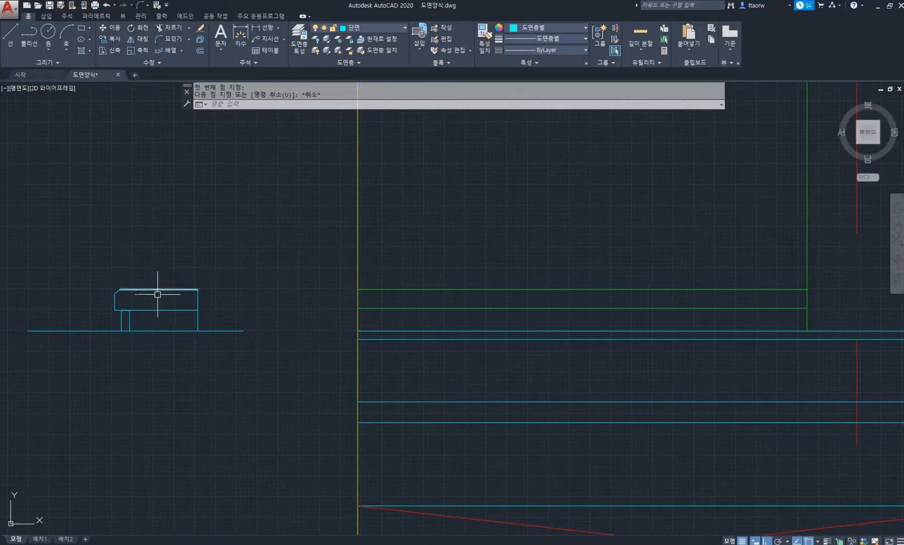
text(o)
key(Return)
click(403, 290)
key(Escape)
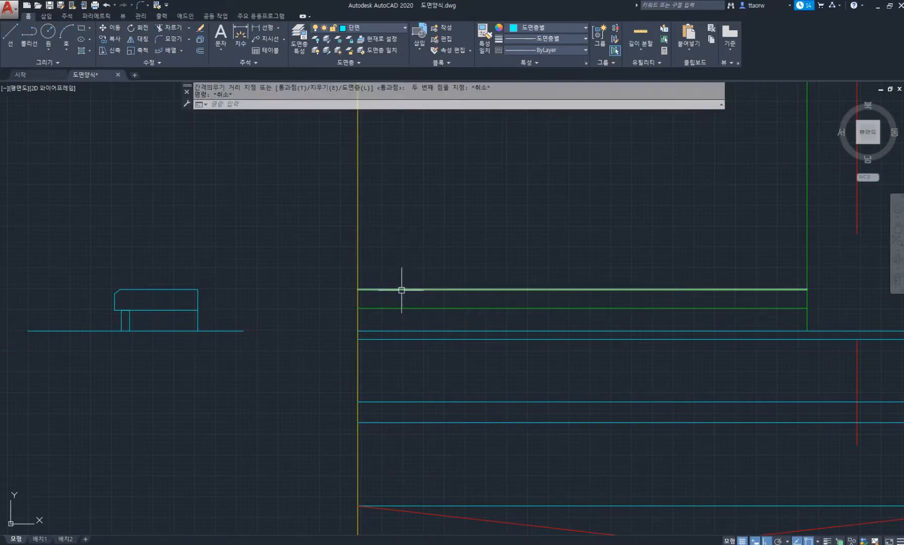
Step: Copy the upper green raised floor line slightly downward, keeping the copy between the two green floor lines
key(Return)
click(436, 297)
click(418, 269)
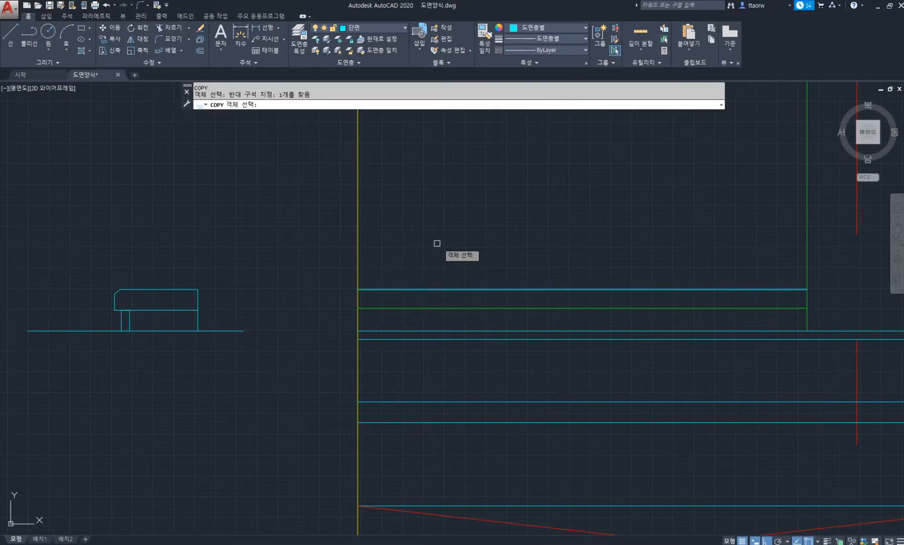
key(Return)
click(457, 238)
click(457, 242)
key(Return)
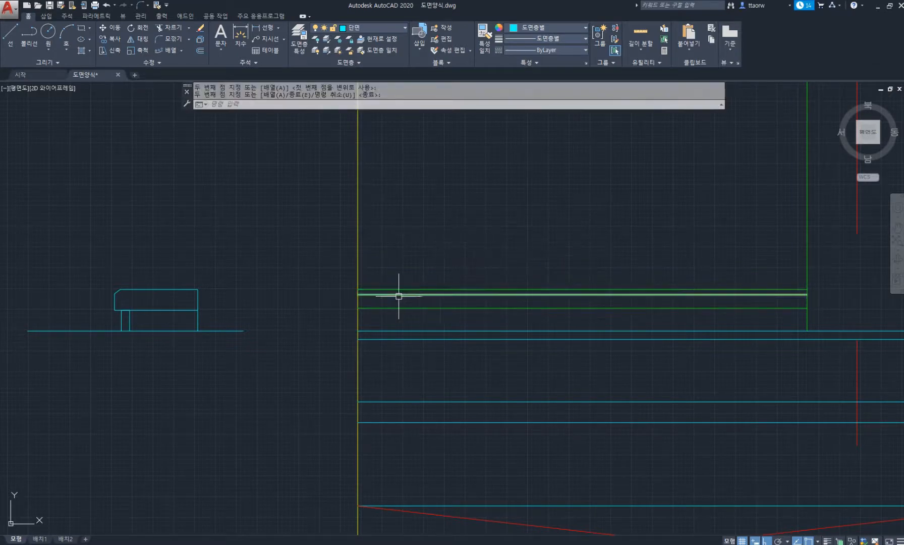
Step: Assign the newly copied middle line to the blue 해치 layer
click(398, 294)
click(390, 28)
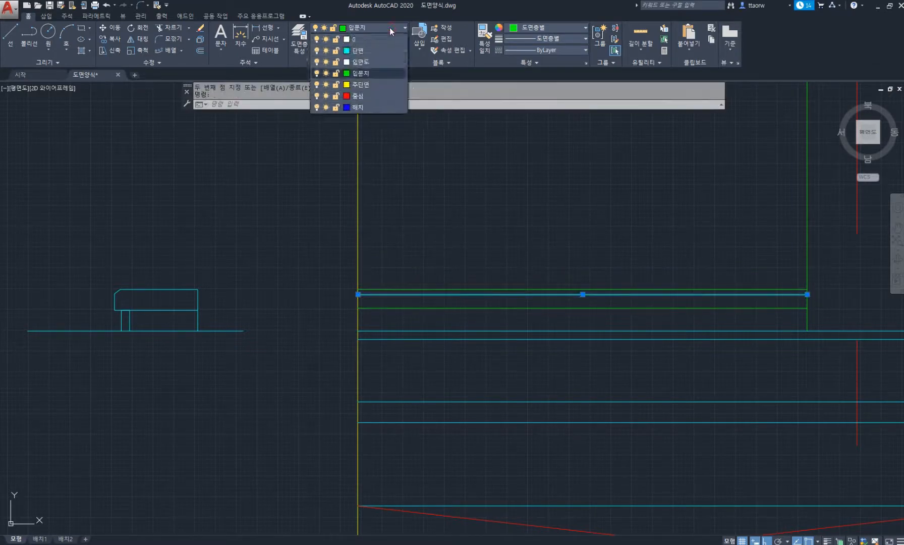
click(382, 105)
key(Escape)
key(Escape)
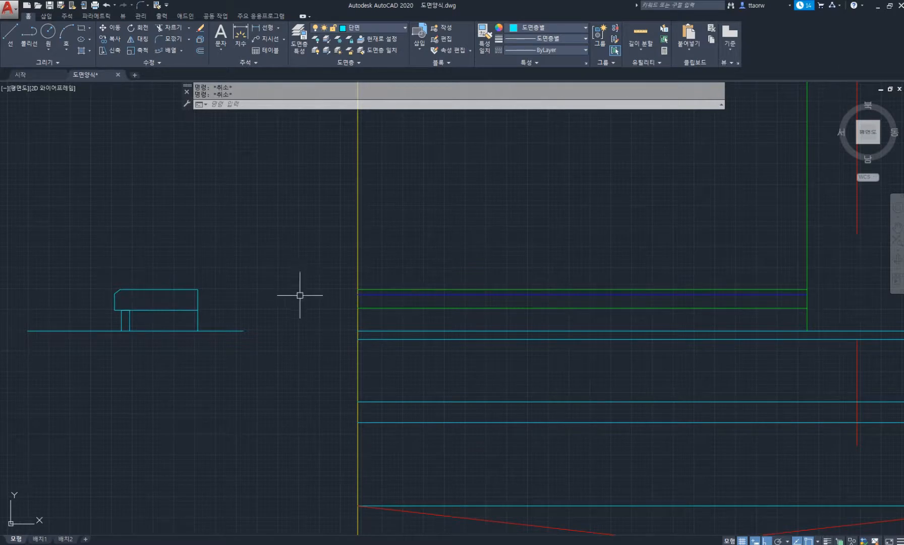
scroll(300, 295, up, 2)
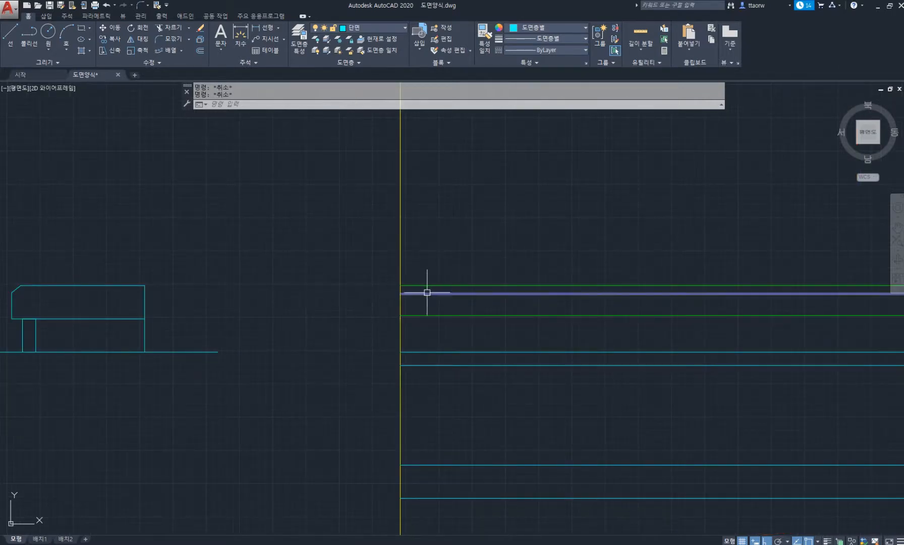
text(l)
key(Return)
click(16, 295)
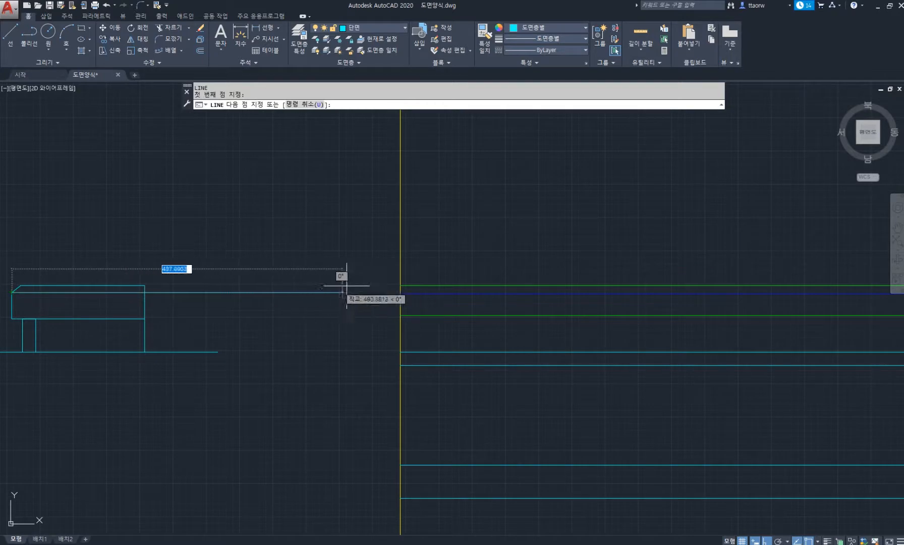
key(Escape)
Step: Erase the whole explanatory profile sketch outside the yellow wall
scroll(323, 287, down, 4)
text(e)
key(Return)
click(305, 334)
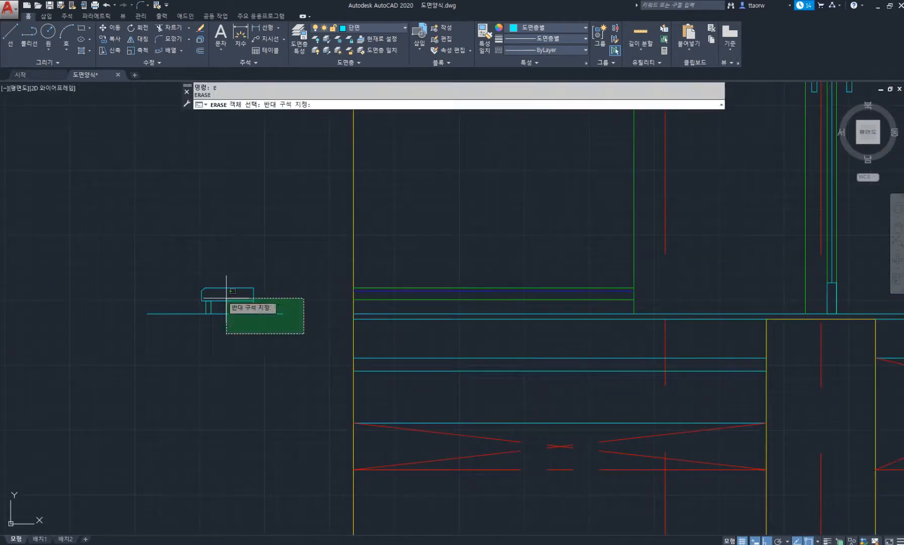
click(170, 250)
key(Return)
Step: Offset the upper green raised floor line upward by 180
middle_drag(533, 260, 228, 283)
middle_drag(423, 291, 459, 325)
text(o)
key(Return)
key(Return)
click(300, 344)
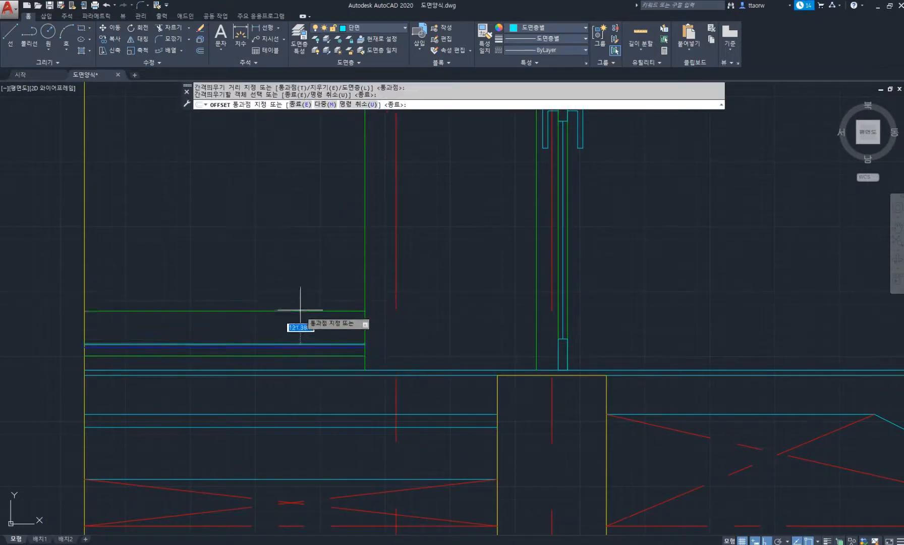
key(Return)
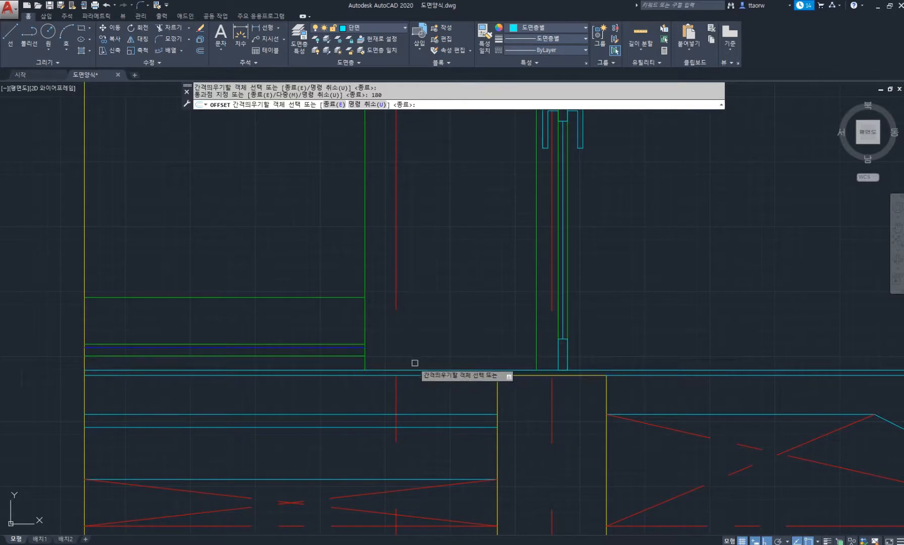
key(Escape)
key(Escape)
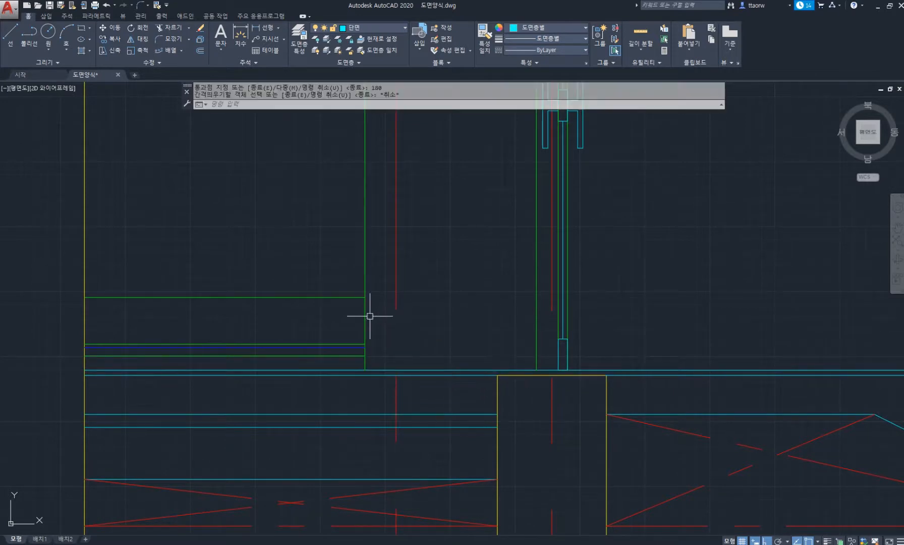
Step: Make the green elevation line's layer current and draw a line 180 up from the entrance floor, then across to the green door frame line
click(379, 40)
click(335, 297)
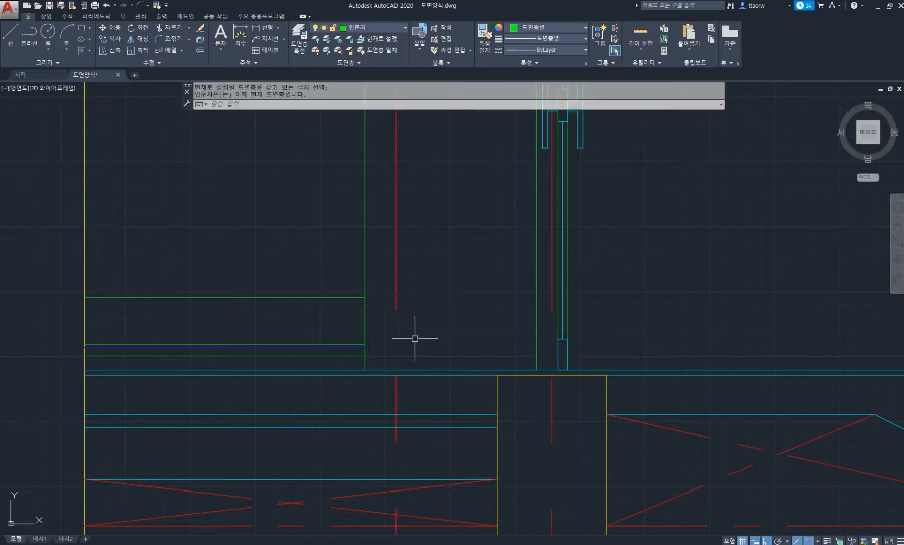
key(Return)
click(365, 370)
text(1)
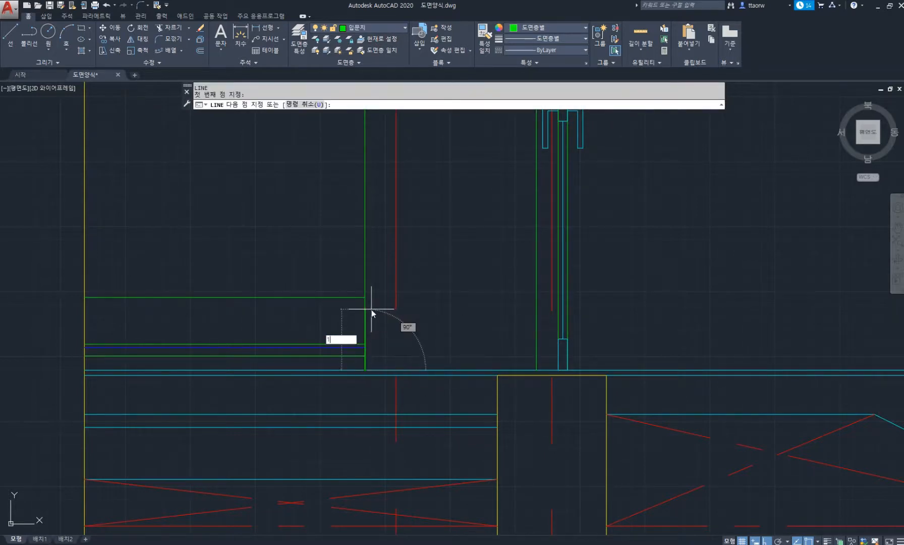
text(80)
key(Return)
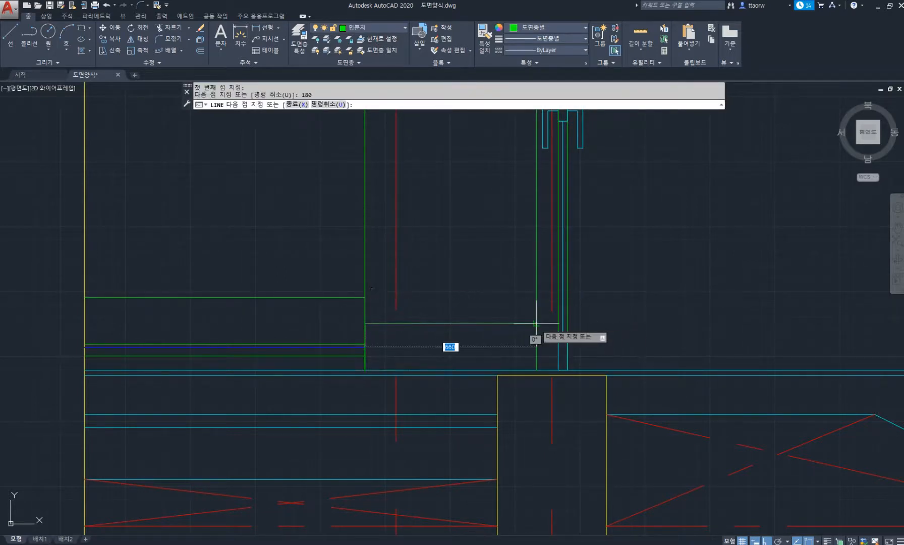
click(536, 323)
key(Return)
scroll(333, 323, down, 2)
scroll(353, 333, up, 5)
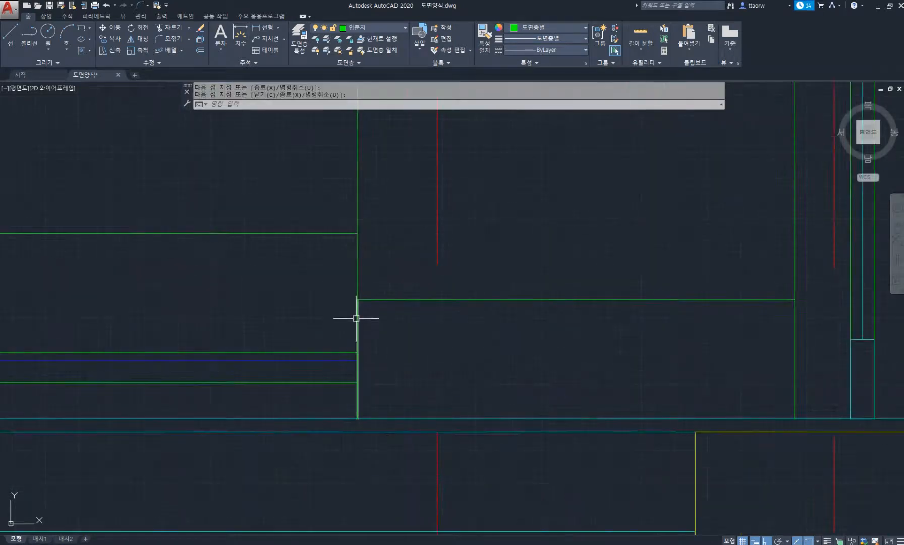
key(Return)
click(358, 316)
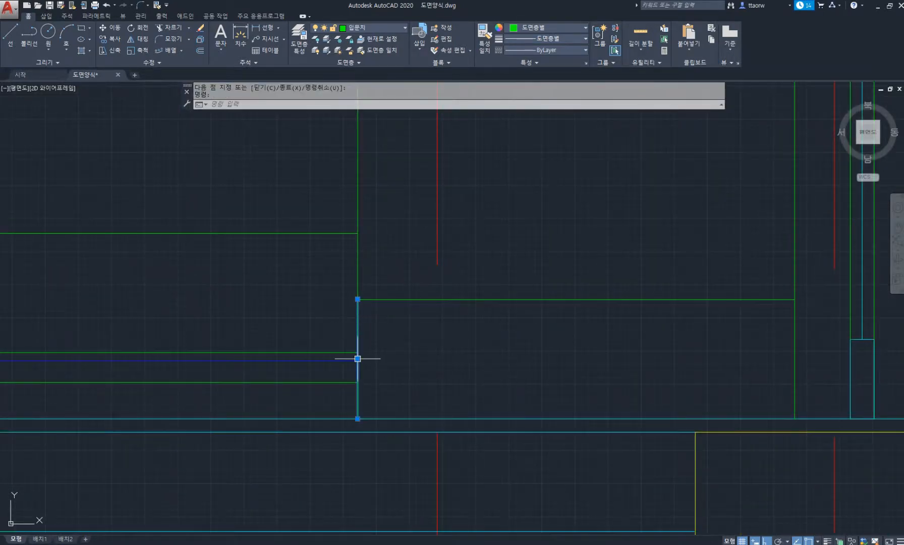
click(358, 358)
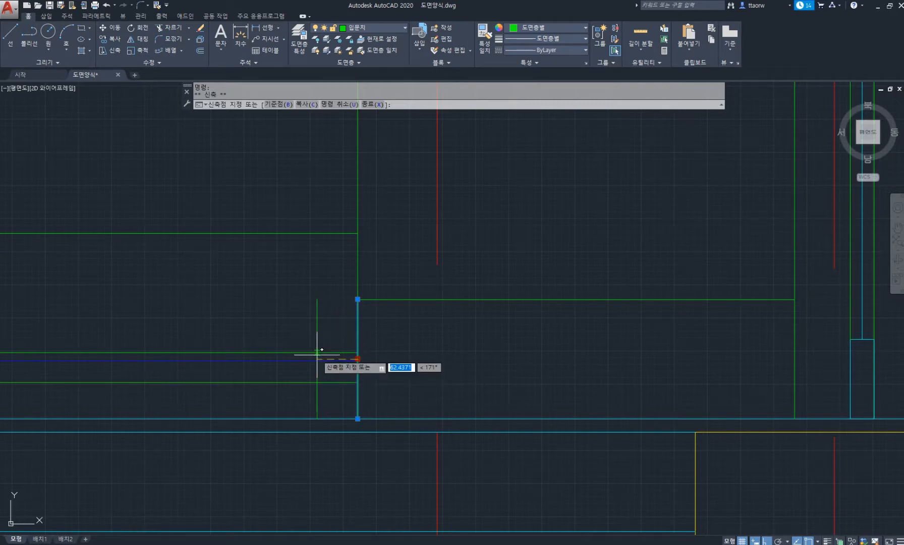
key(Escape)
key(Escape)
Step: Switch to the floor plan in Acrobat Reader, examine the entrance and porch along section line A, and return to AutoCAD
scroll(352, 327, down, 5)
scroll(336, 285, down, 5)
scroll(312, 269, up, 1)
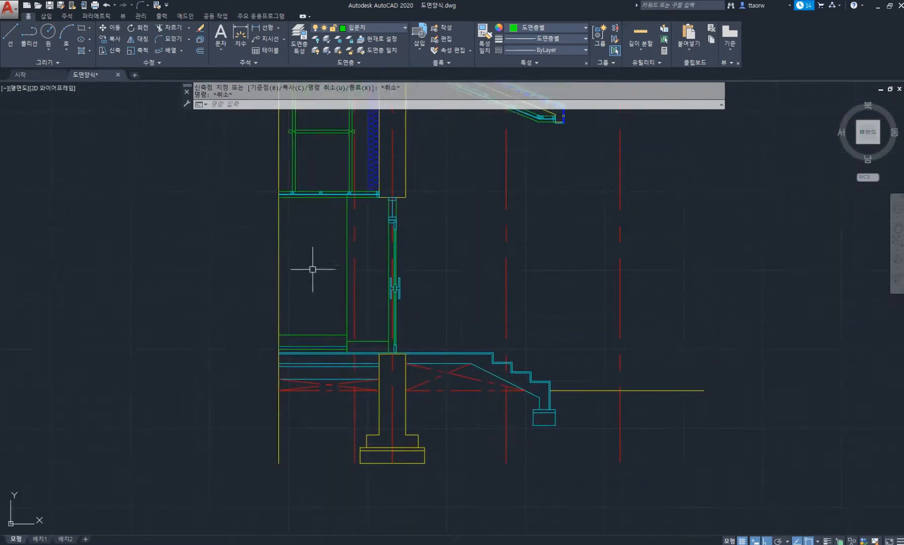
click(320, 544)
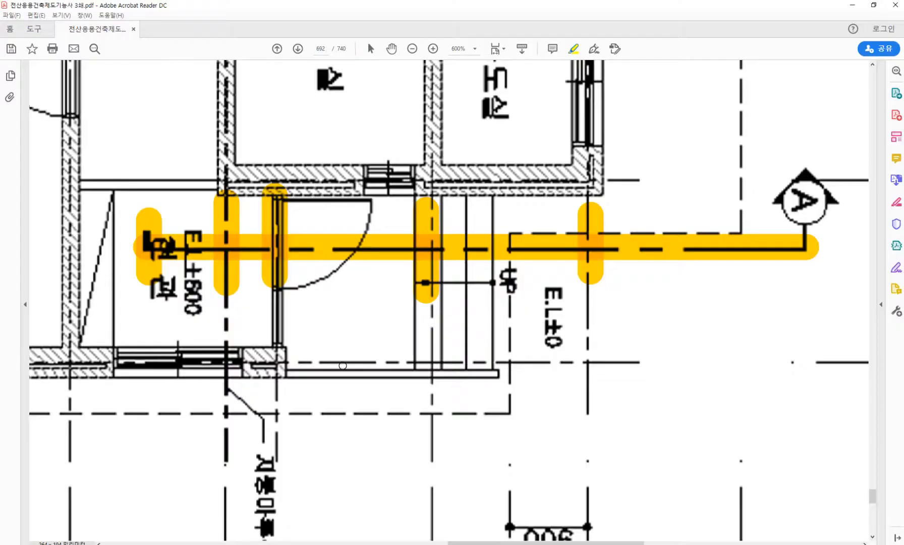
ctrl+scroll(336, 264, down, 3)
scroll(317, 168, up, 3)
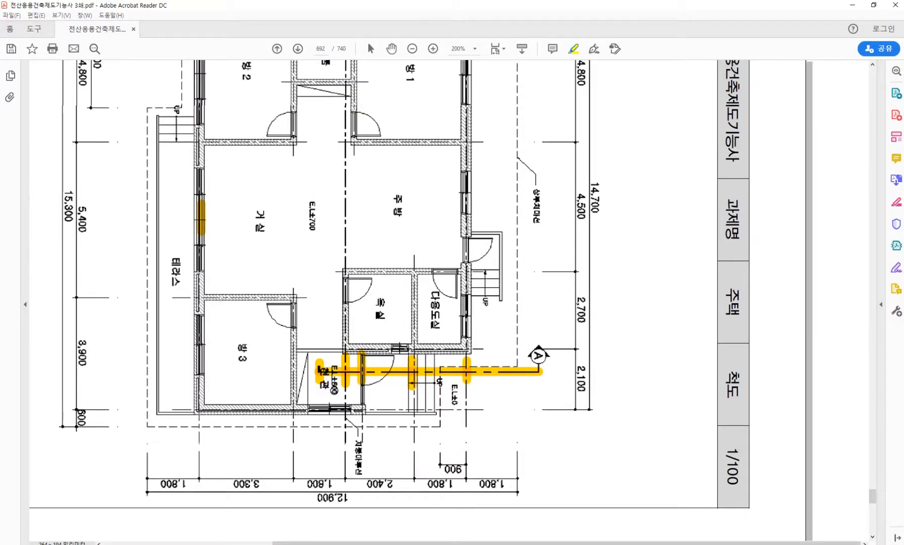
ctrl+scroll(335, 388, up, 2)
key(alt+Tab)
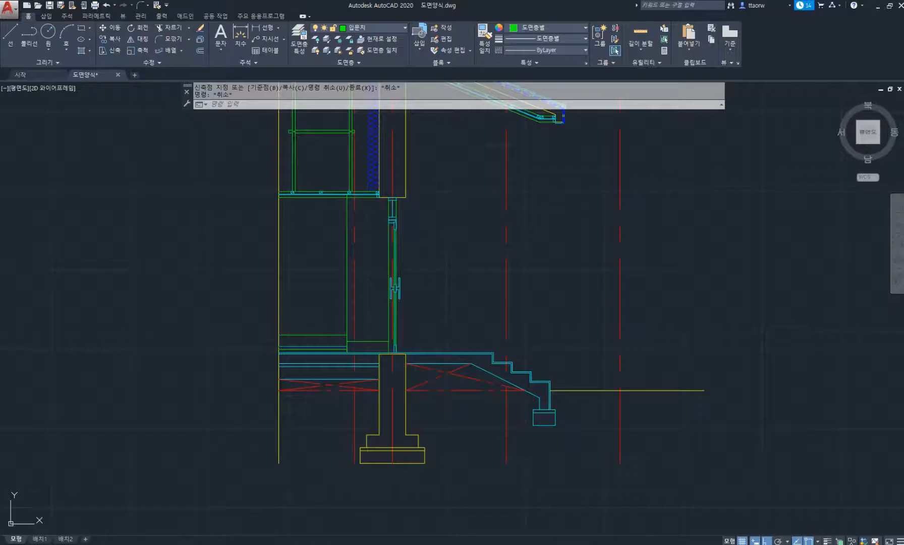
Step: Draw a horizontal green line from the lower outer corner of the upper yellow wall outward past the outermost red axis line
middle_drag(433, 261, 357, 311)
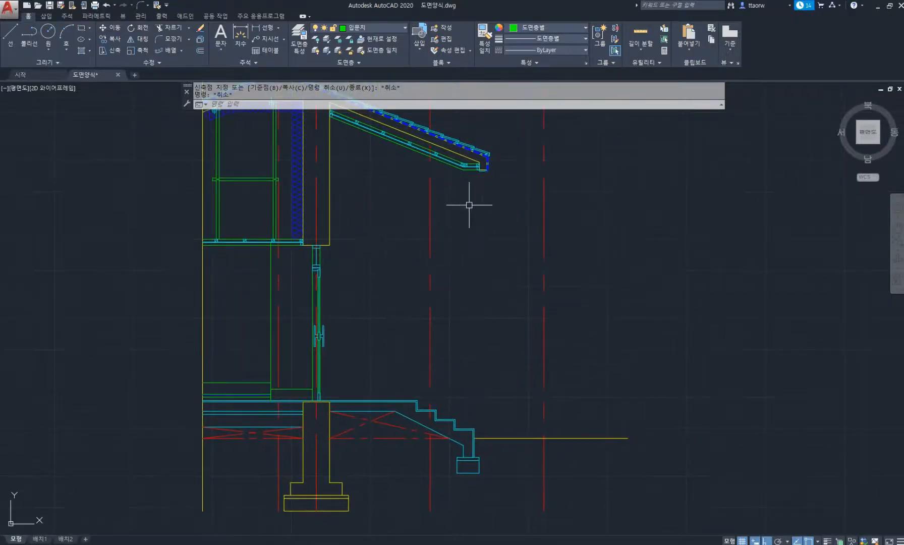
middle_drag(482, 292, 424, 302)
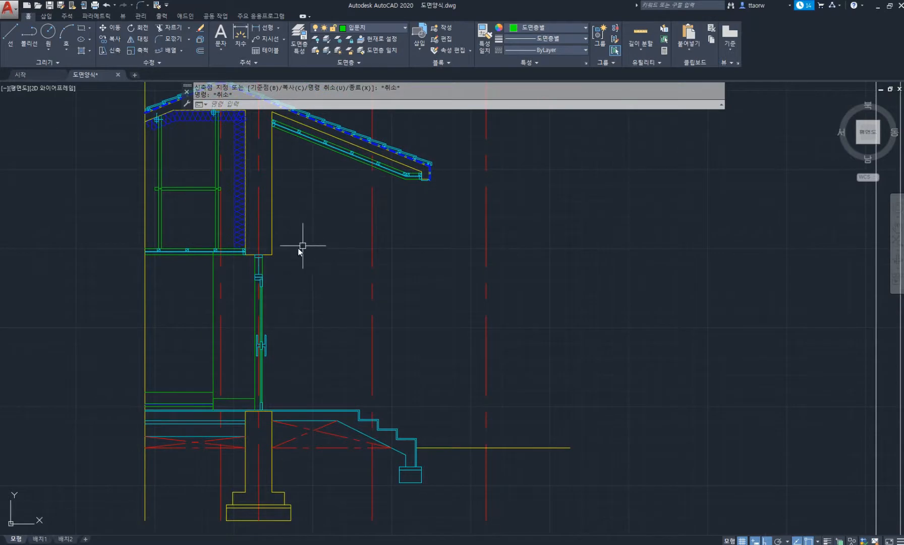
key(l)
key(Return)
click(536, 258)
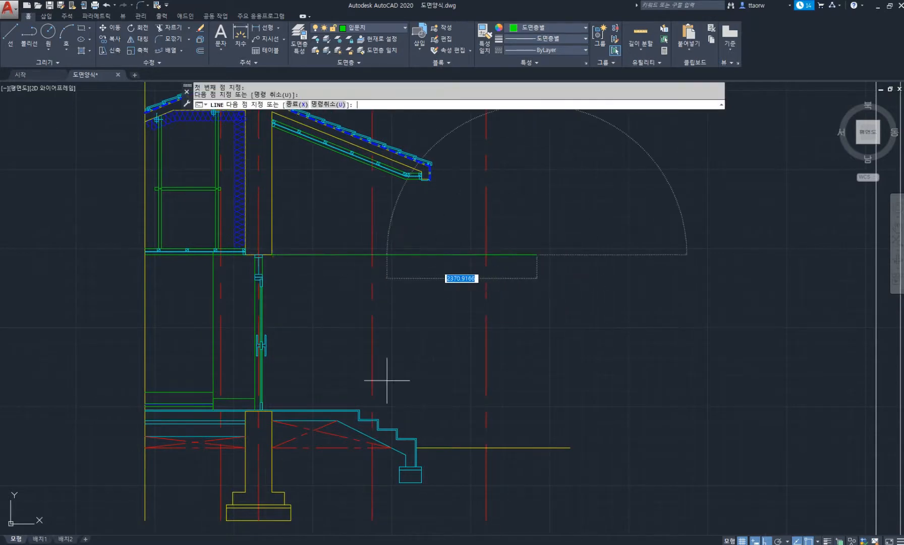
click(387, 380)
key(Return)
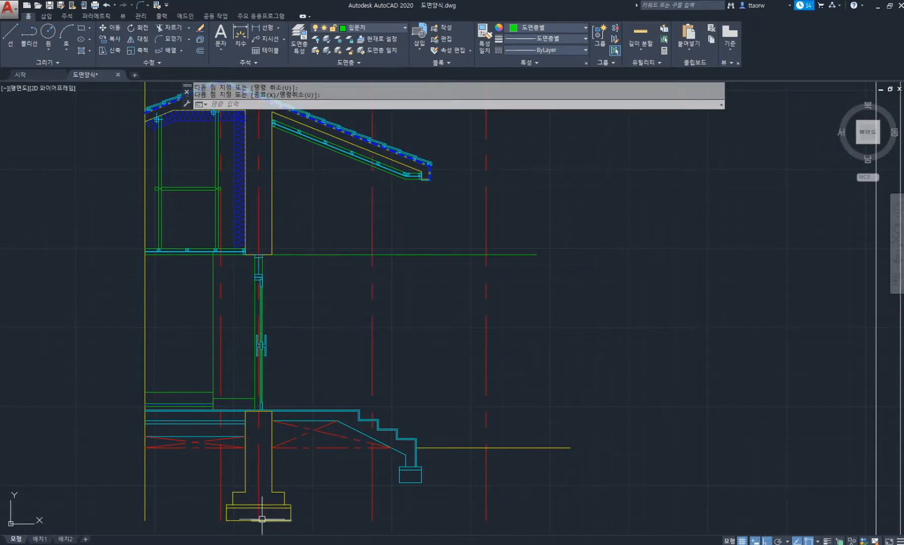
Step: Check the outer wall in the floor plan PDF and offset the outermost red axis line outward by 210
key(alt+Tab)
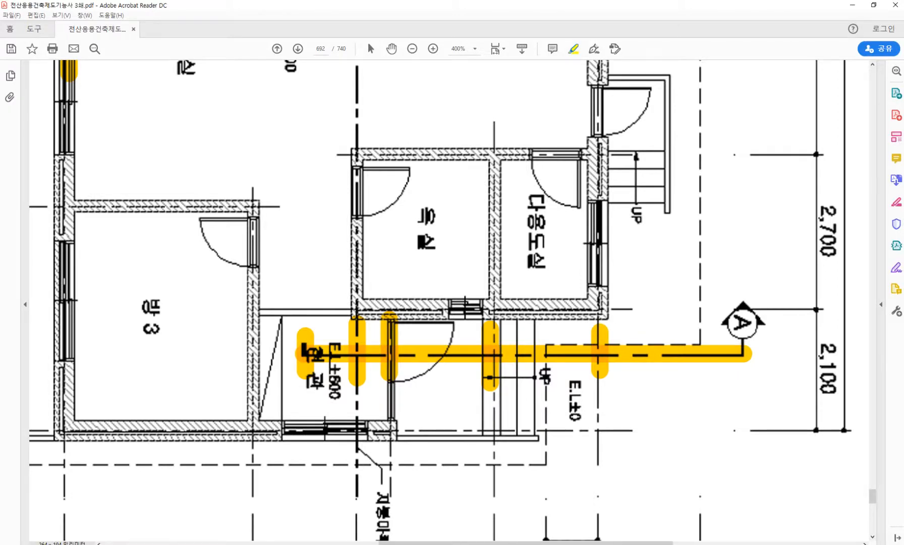
key(alt+Tab)
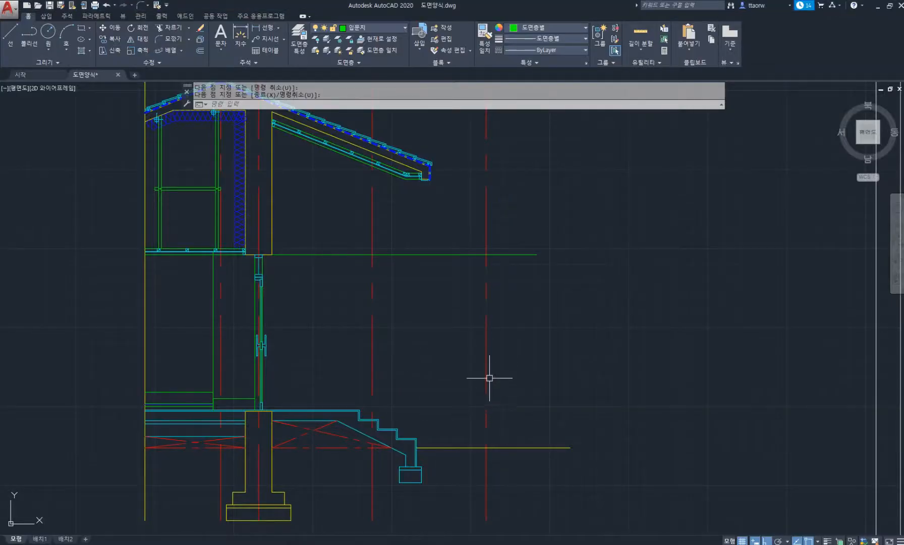
text(o)
key(Return)
key(Return)
click(486, 374)
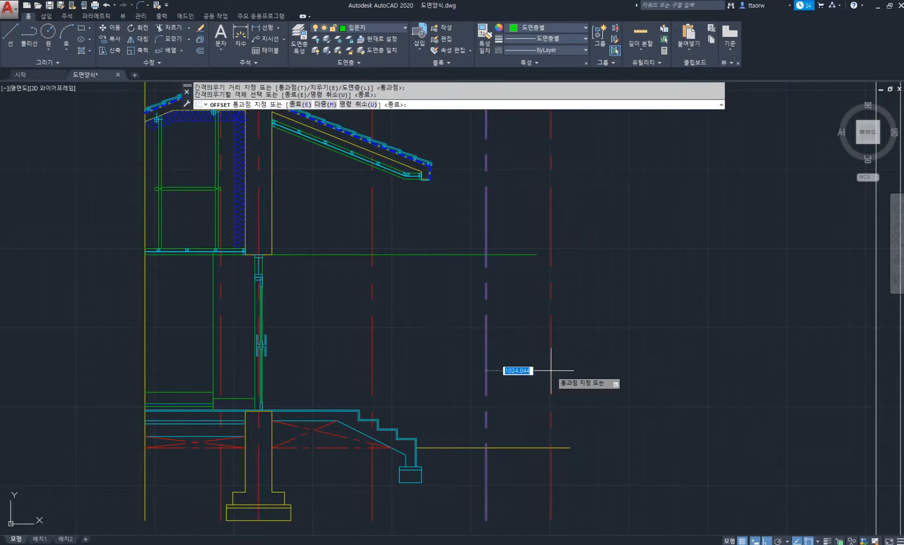
text(21)
key(Return)
key(Return)
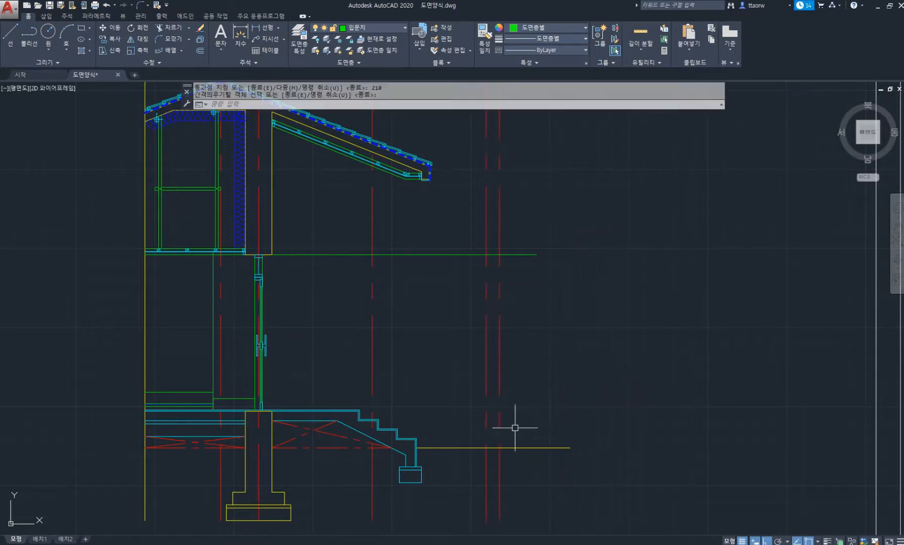
Step: Draw a vertical green line along the offset axis from the yellow ground line up past the horizontal green line
text(l)
key(Return)
click(500, 448)
click(536, 192)
key(Return)
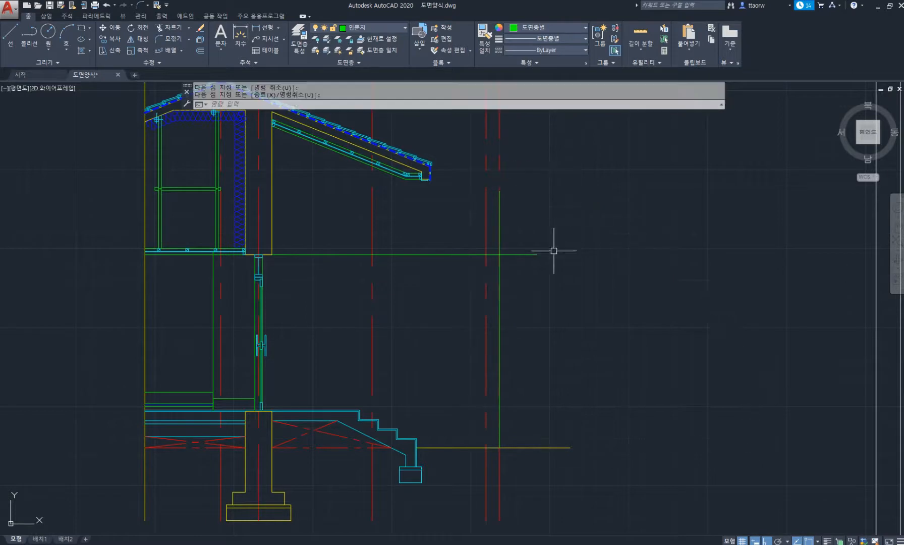
Step: Trim the horizontal green line's overhang beyond the new vertical line and erase the red offset guide line
text(tr)
key(Return)
key(Return)
click(518, 256)
key(Return)
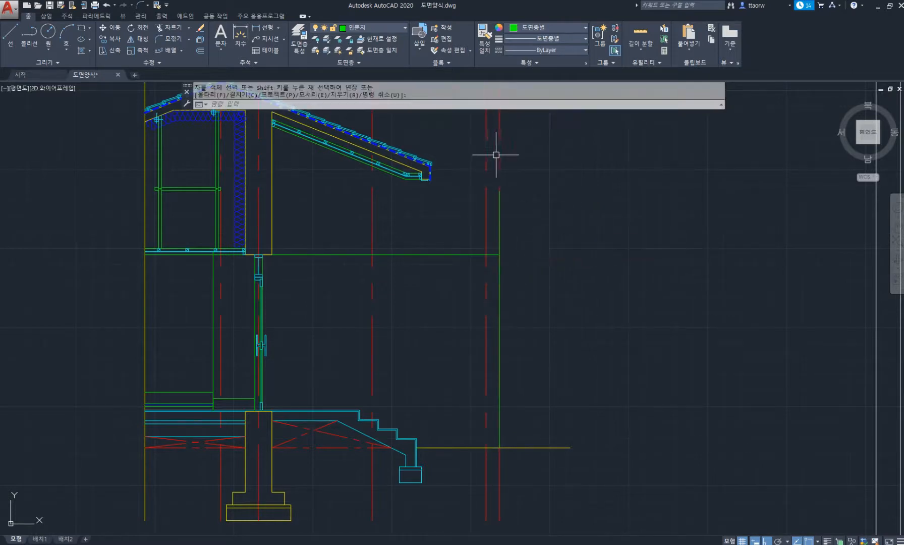
click(501, 161)
key(Delete)
middle_drag(465, 240, 403, 281)
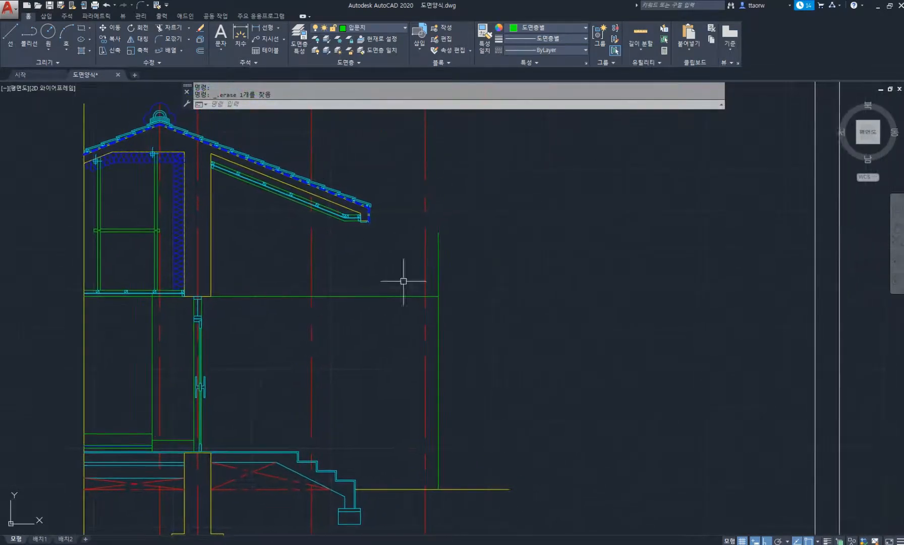
scroll(266, 452, up, 2)
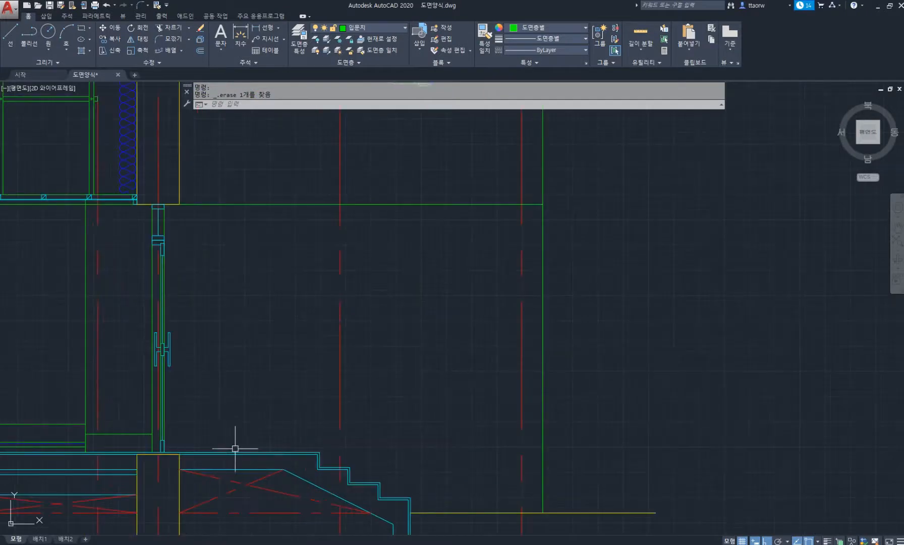
middle_drag(235, 448, 256, 428)
text(l)
key(space)
key(space)
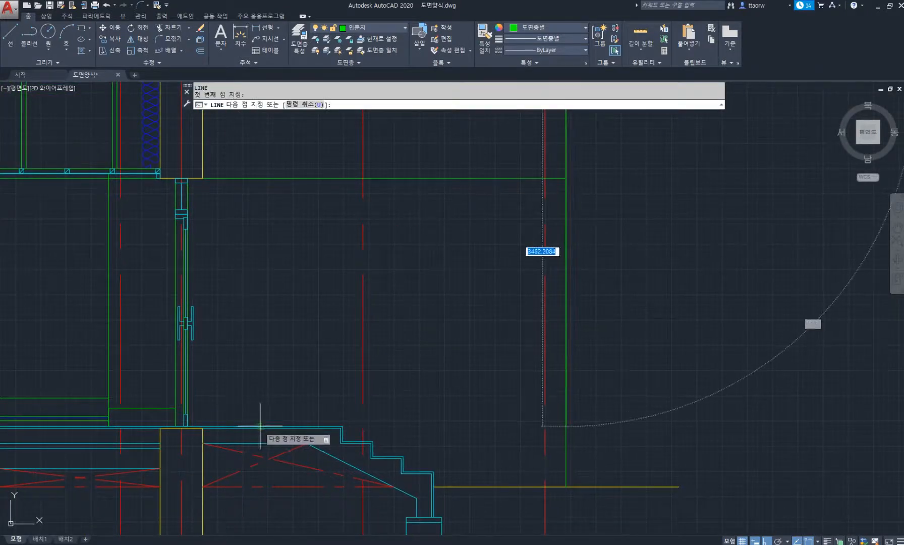
key(Escape)
key(Escape)
Step: Offset the cyan top line of the entrance porch floor slightly upward
text(o)
key(space)
key(space)
click(275, 427)
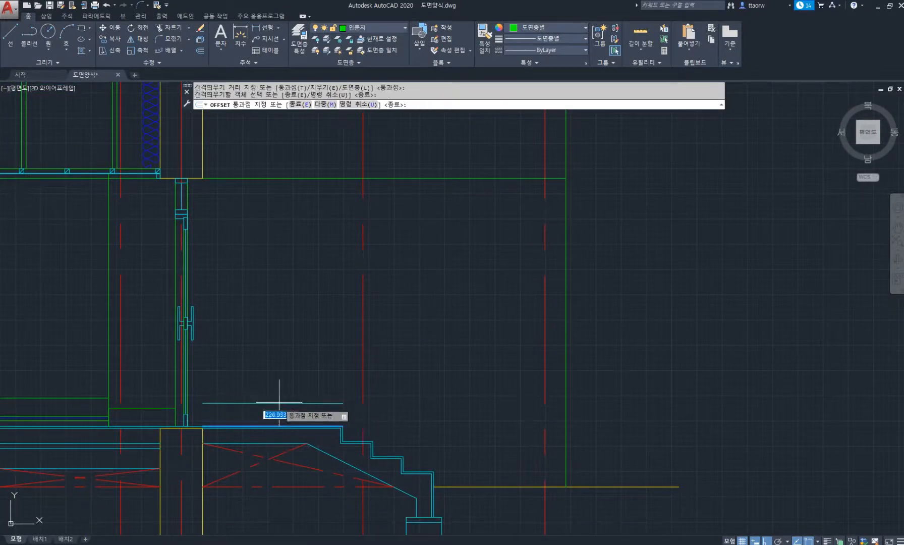
key(space)
key(Escape)
key(Escape)
Step: Stretch the new porch line's ends to the vertical green wall line and to the outer face of the door
click(285, 416)
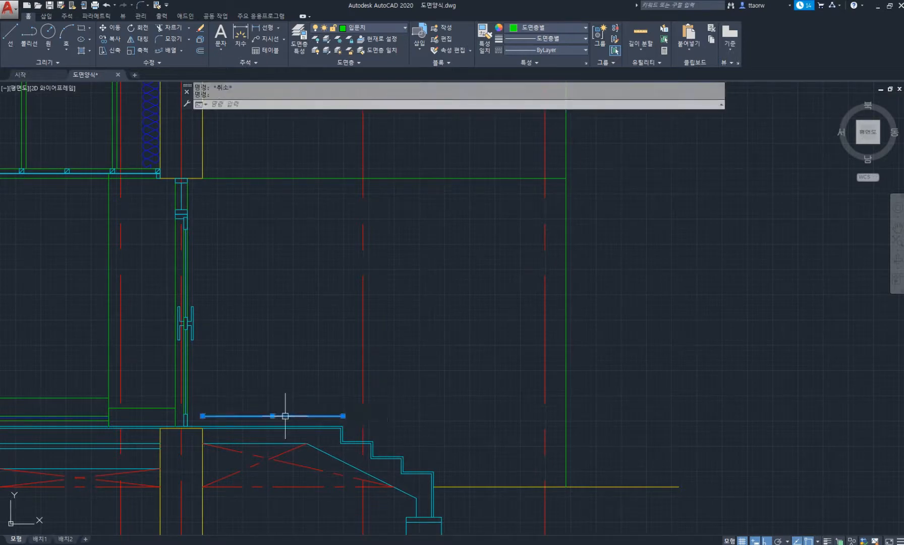
click(343, 415)
click(565, 417)
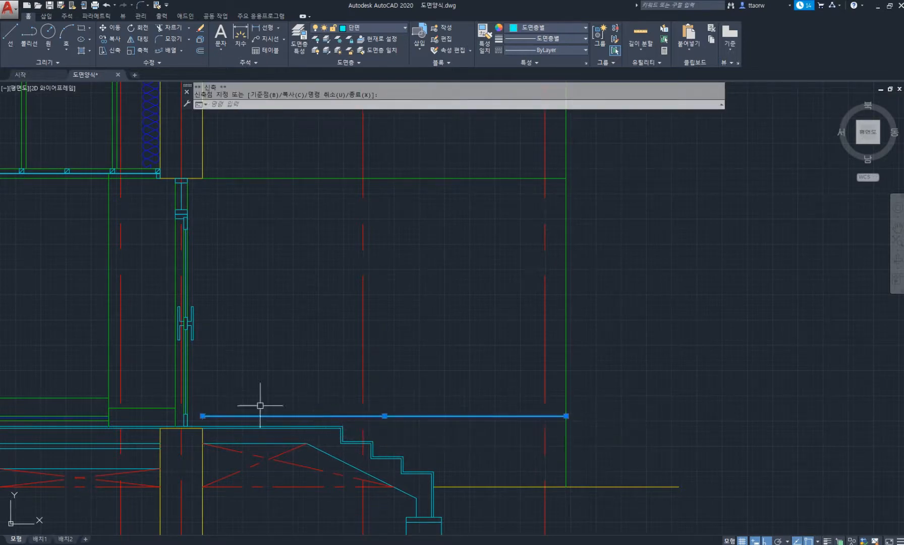
scroll(196, 417, up, 4)
click(190, 408)
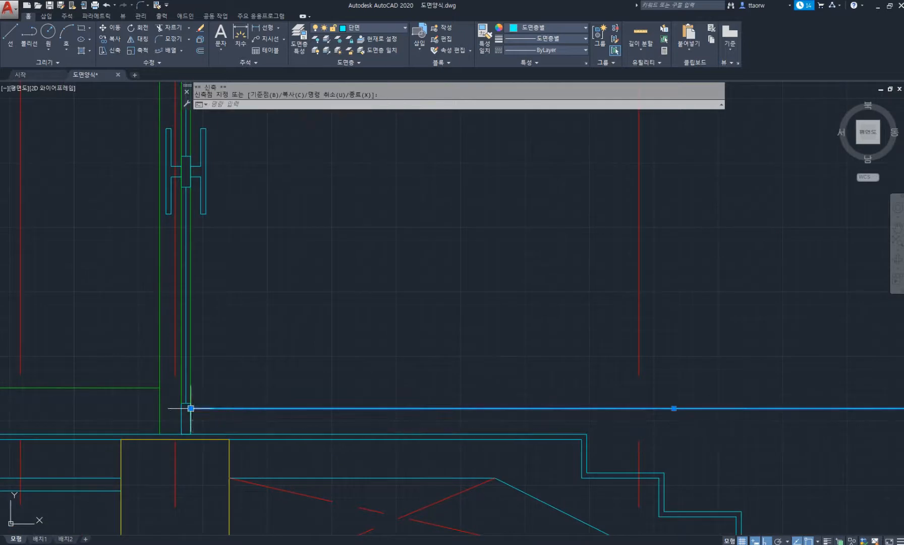
key(Escape)
key(Escape)
Step: Match the stretched cyan porch line's properties to the vertical green wall line
scroll(327, 337, down, 3)
text(ma)
key(space)
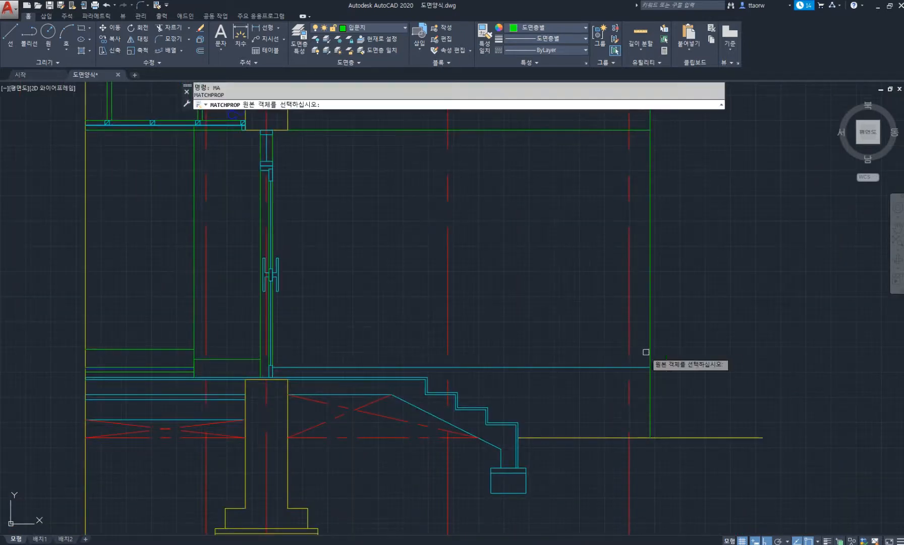
click(650, 354)
key(Return)
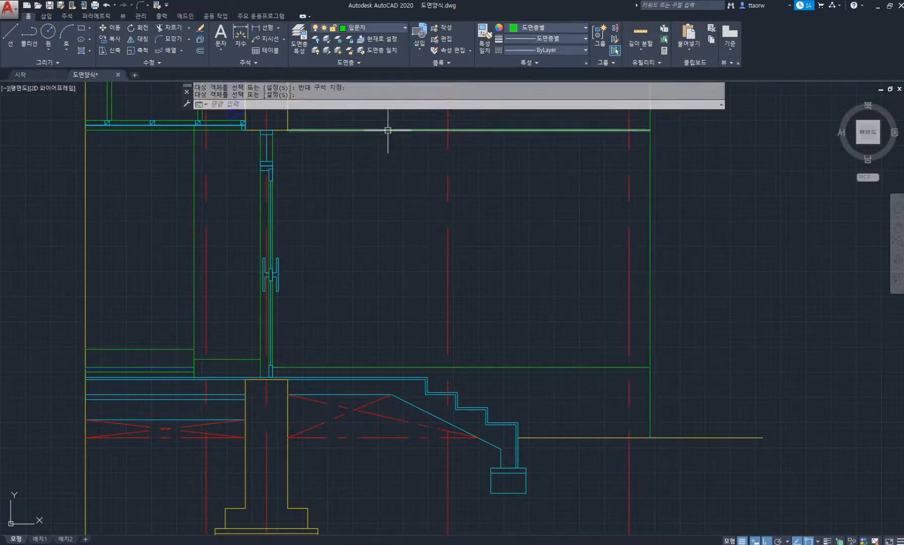
Step: Check the eaves distance in the floor plan PDF and offset the outermost red axis line outward by 1800
scroll(390, 156, down, 5)
scroll(362, 301, up, 2)
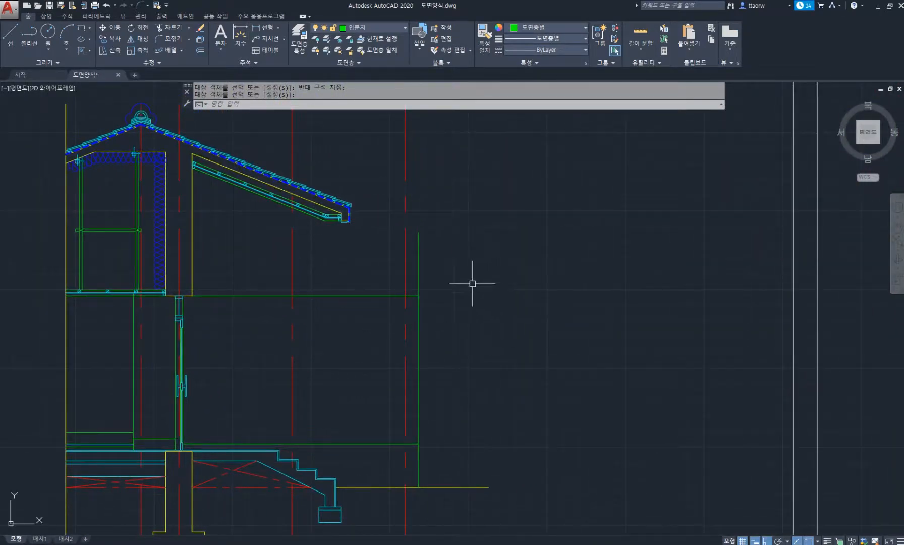
key(alt+Tab)
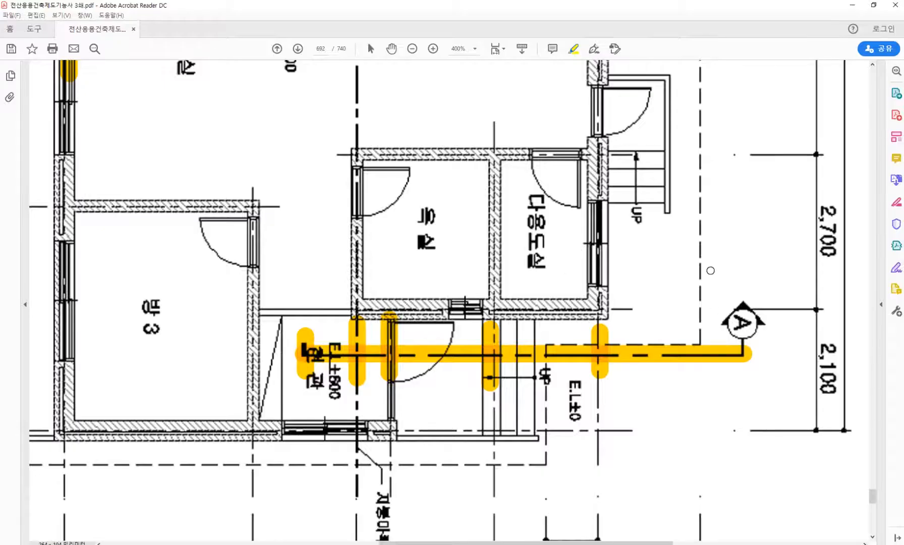
scroll(650, 286, down, 3)
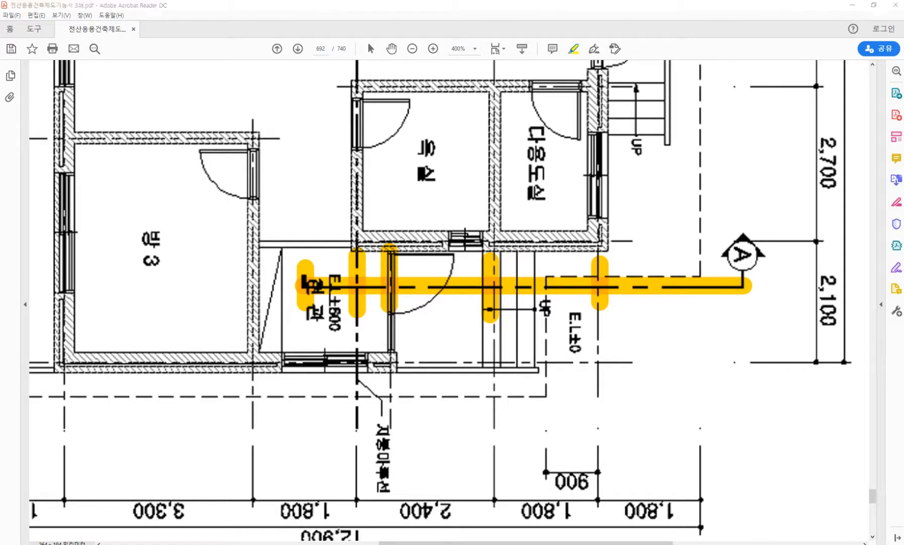
key(alt+Tab)
text(o)
key(space)
key(space)
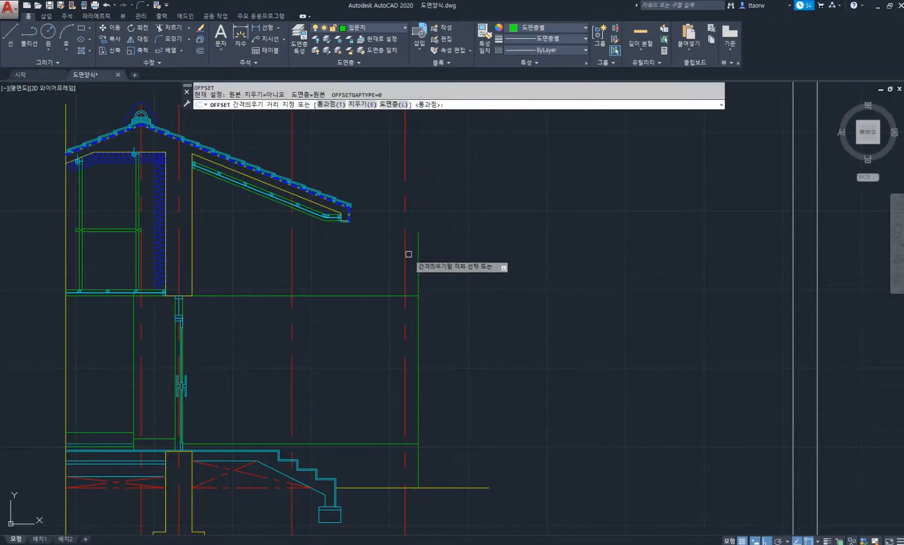
click(406, 256)
text(1800)
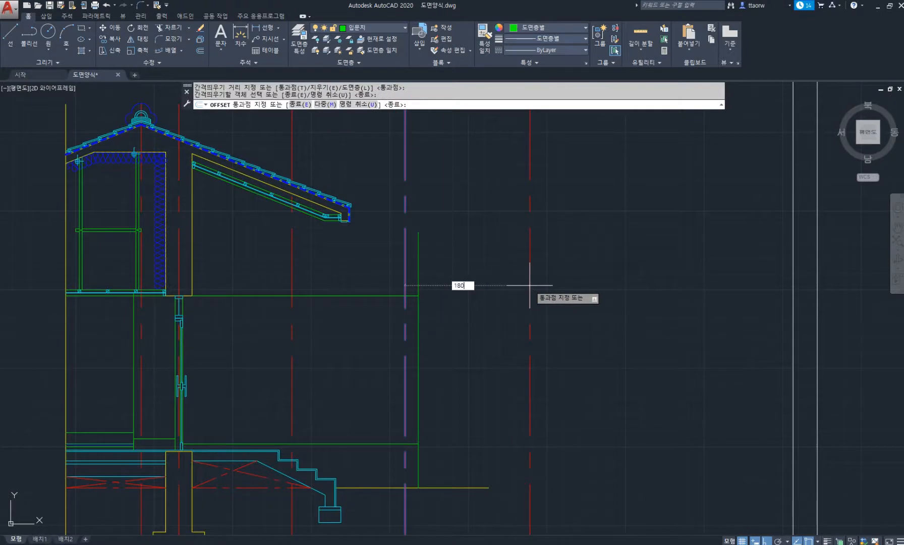
key(space)
key(Escape)
key(Escape)
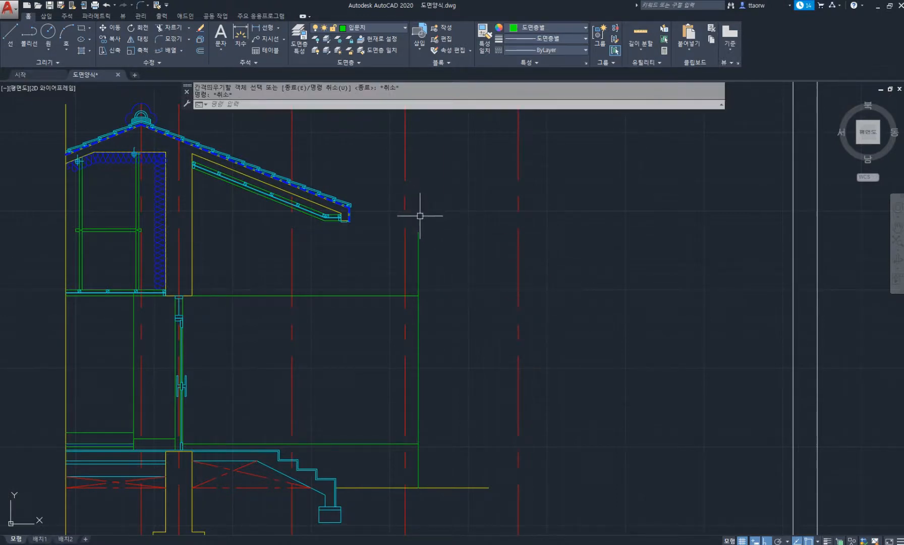
Step: Copy the sloped yellow slab line from its upper end at the wall to the outer top corner of the eaves end
scroll(420, 216, up, 4)
middle_drag(201, 195, 430, 281)
text(co)
key(space)
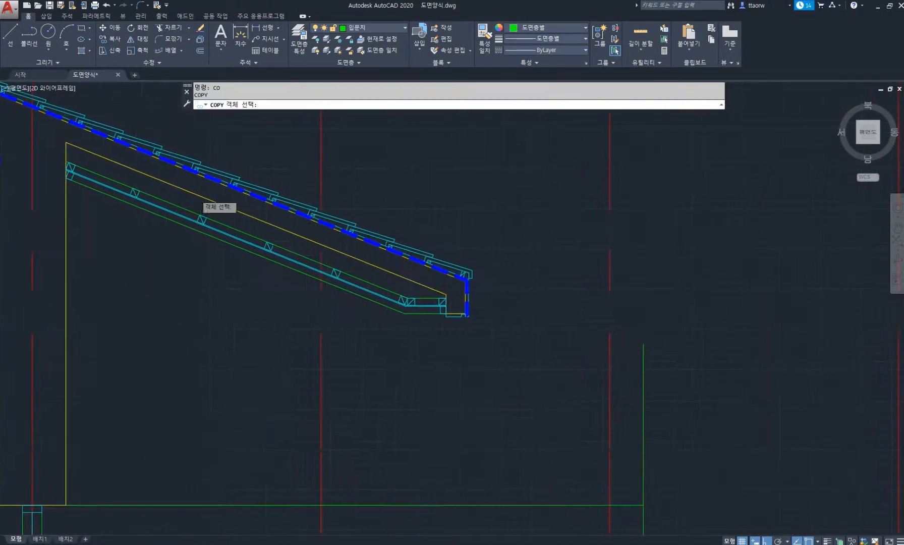
click(329, 248)
key(space)
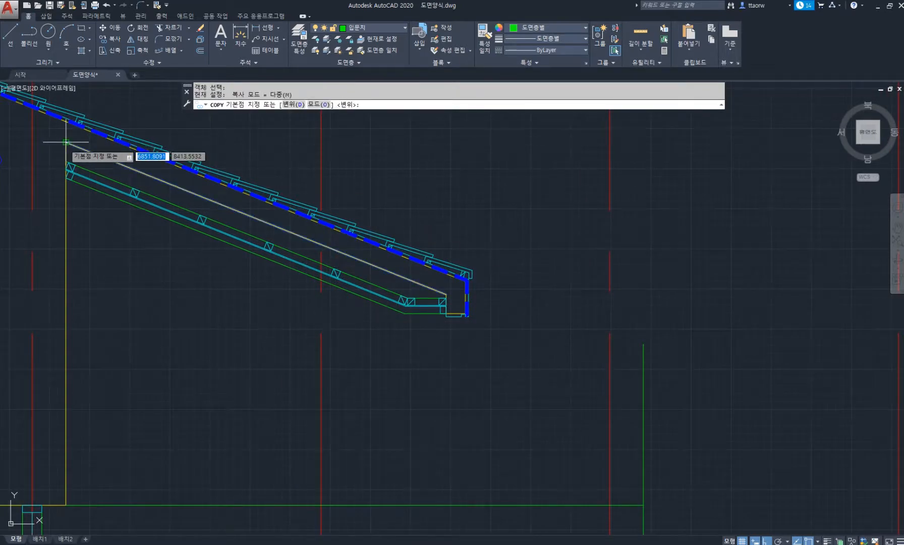
click(66, 142)
scroll(466, 288, up, 6)
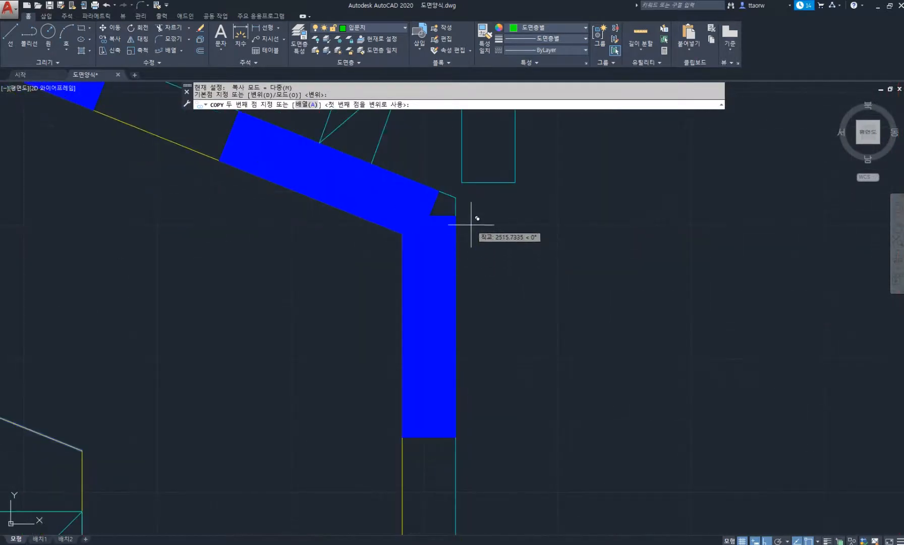
click(456, 198)
scroll(324, 249, down, 11)
key(Escape)
key(Escape)
Step: Extend the copied sloped line to the outermost red axis line
middle_drag(581, 339, 423, 294)
text(ㅌ)
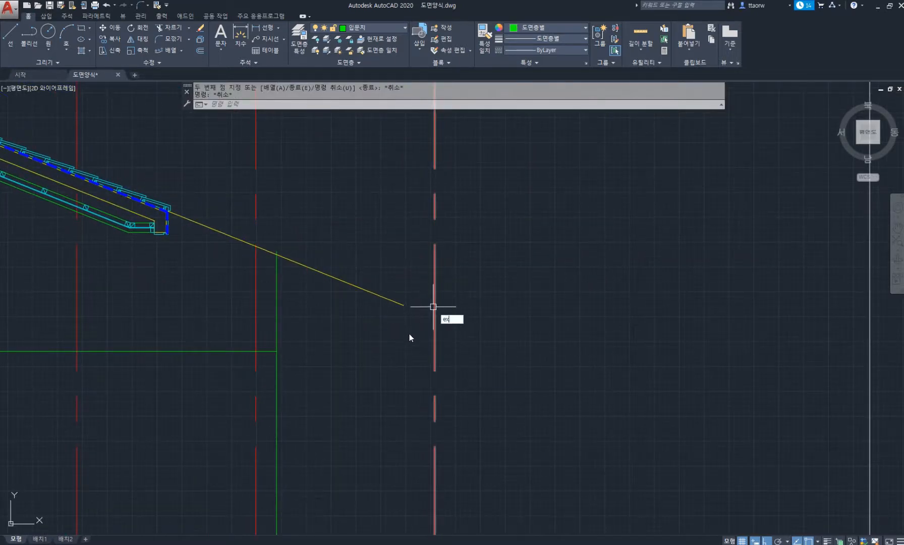
key(Return)
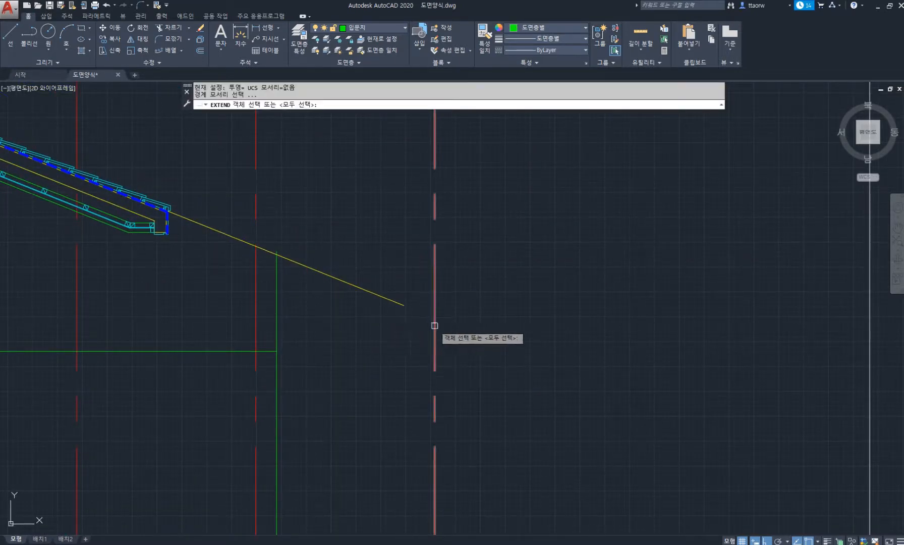
key(Return)
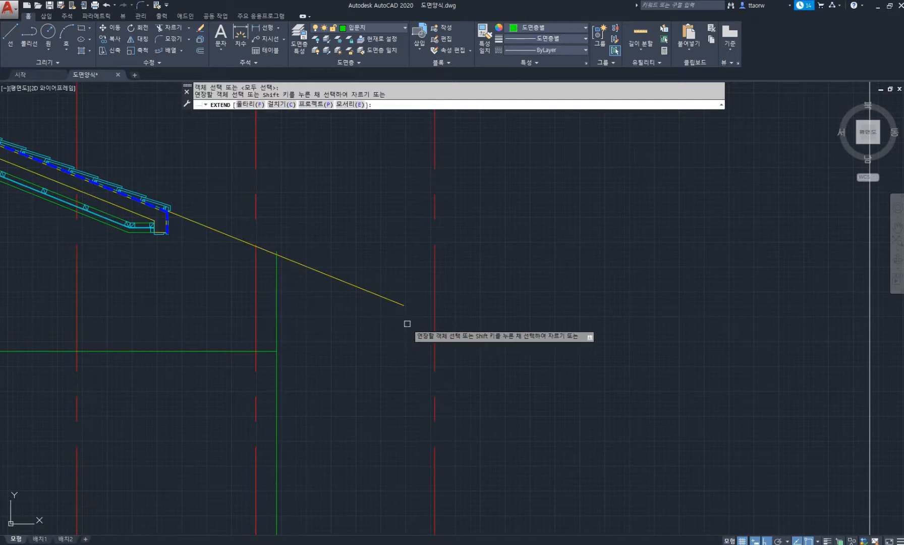
click(401, 304)
key(Return)
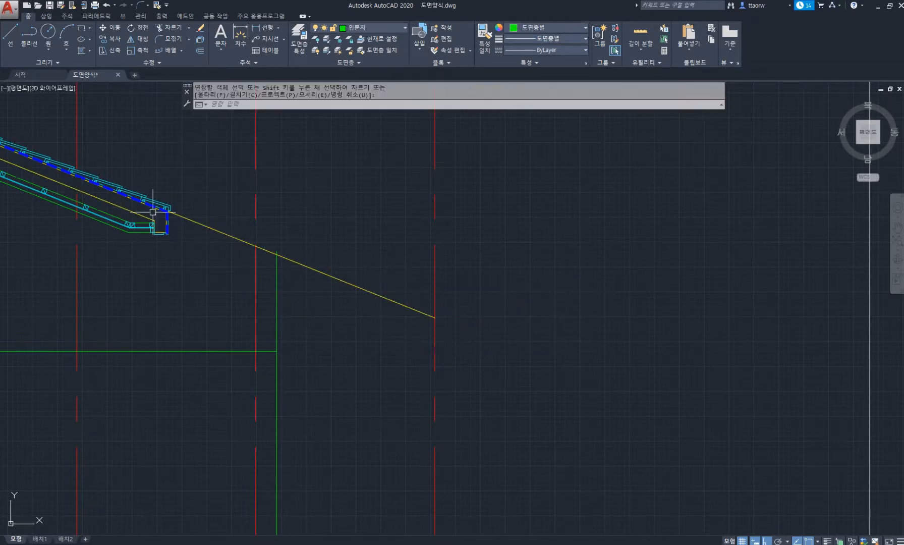
Step: From the extended line's lower end, draw the eaves end with segments 230 down, 600 back toward the wall and 230 up
scroll(153, 212, up, 4)
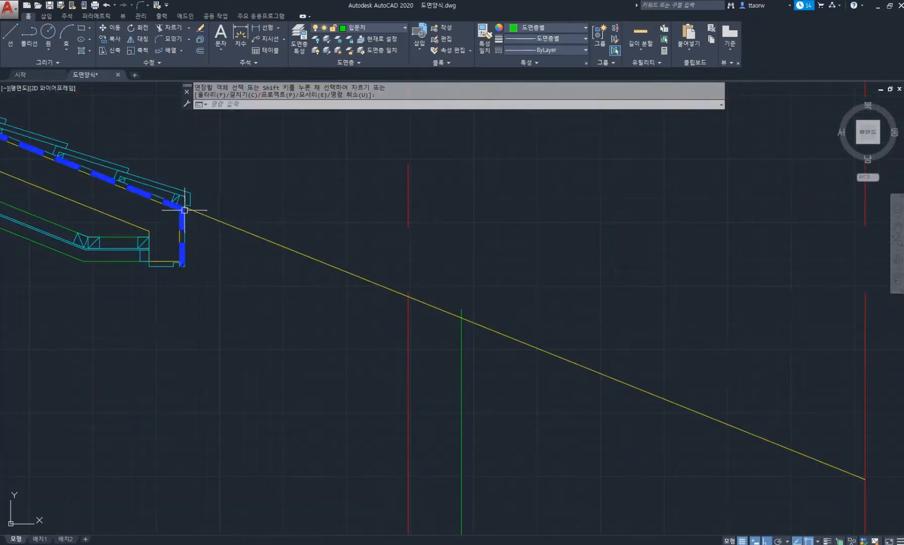
scroll(186, 270, down, 4)
text(l)
key(Return)
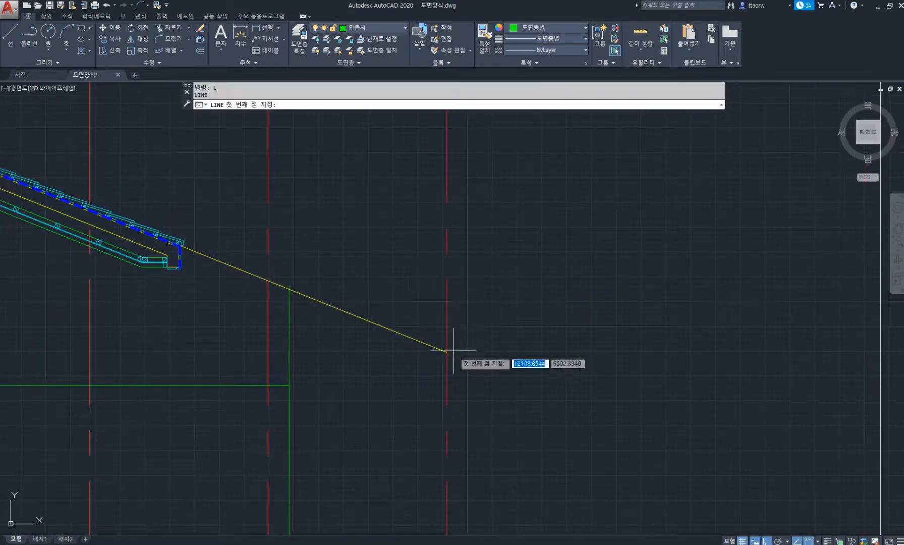
click(447, 352)
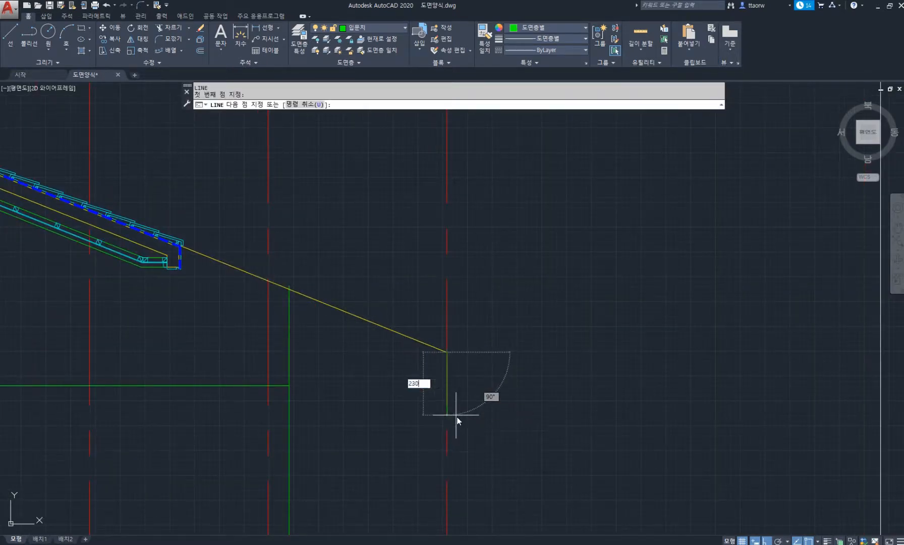
key(Return)
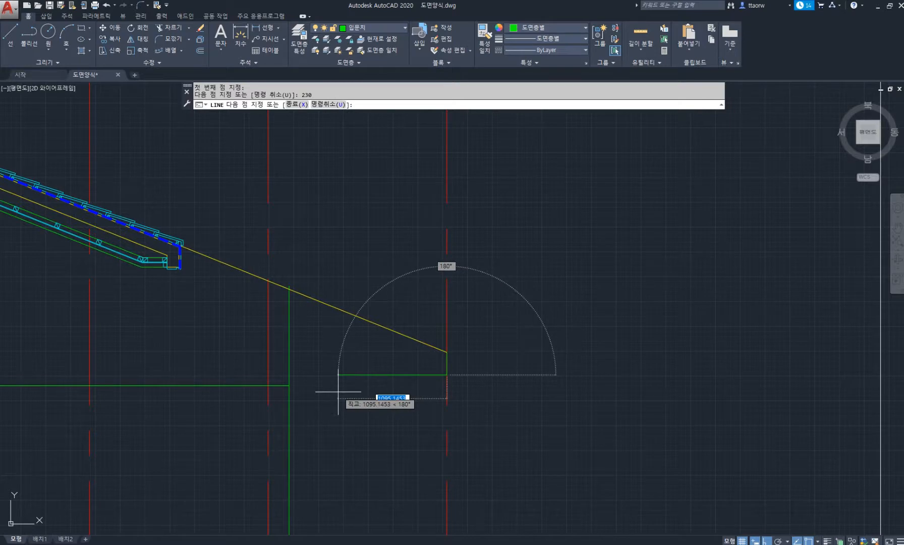
text(00)
key(Return)
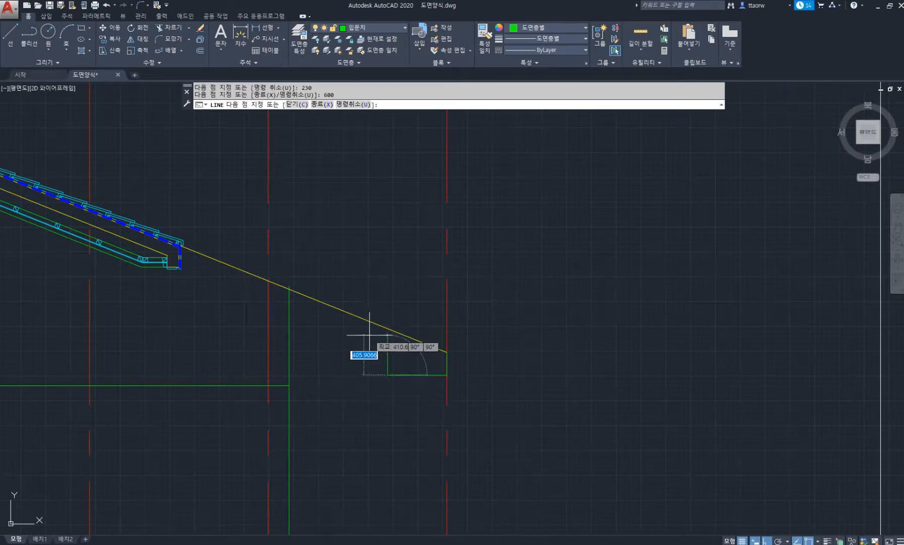
text(230)
key(Return)
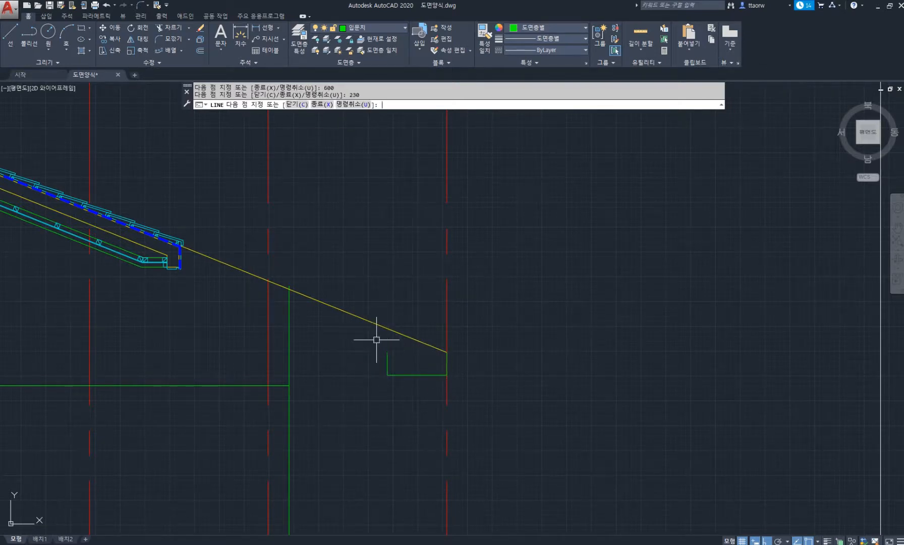
key(Return)
scroll(414, 356, up, 2)
text(co)
key(Return)
click(415, 330)
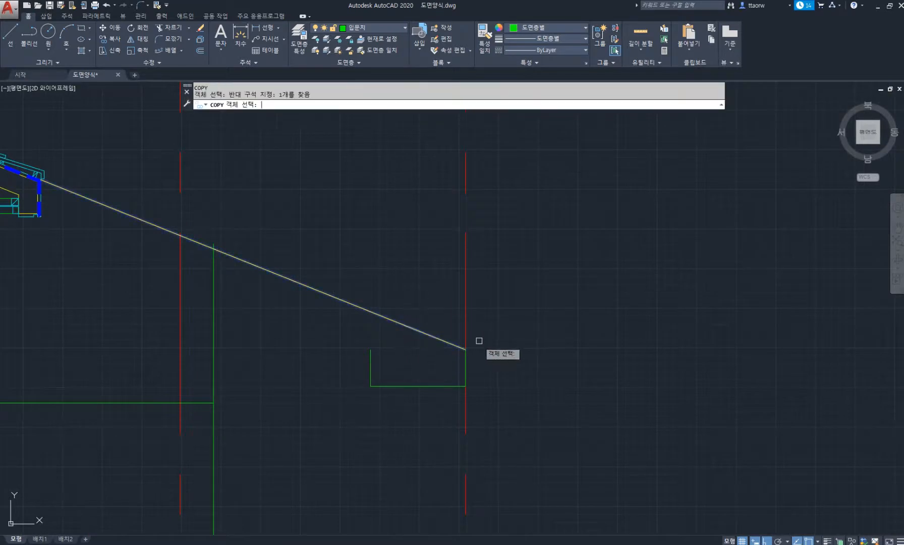
key(Return)
click(463, 351)
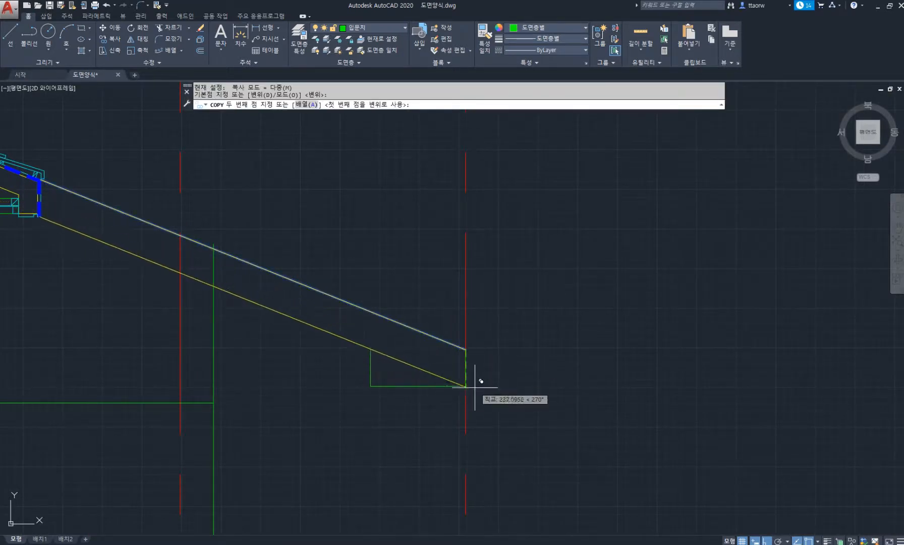
key(Escape)
Step: Draw a line from the top of the inner 230 segment to the lower corner of the sectioned eaves end
text(l)
key(Return)
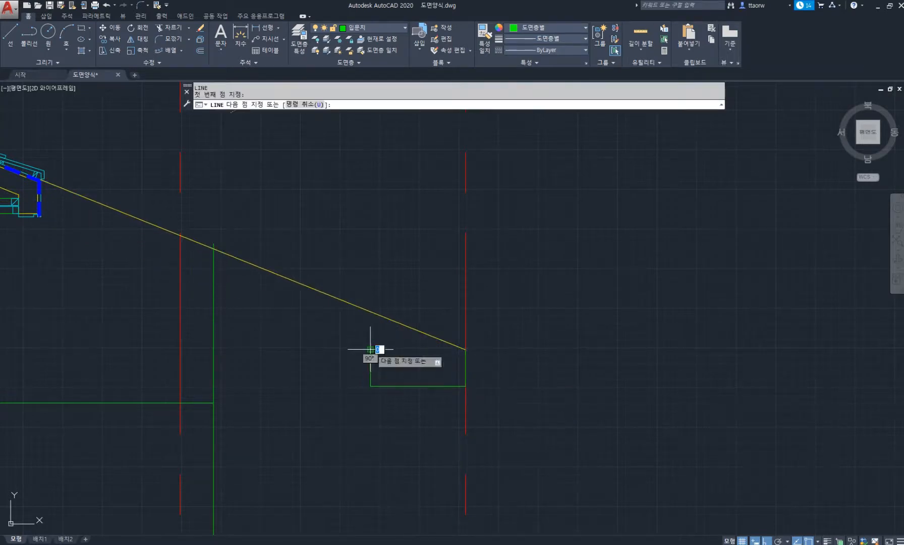
click(370, 349)
click(39, 216)
key(Return)
Step: Shorten the vertical green wall line so its top end meets the lower sloped eaves line
middle_drag(269, 248, 366, 260)
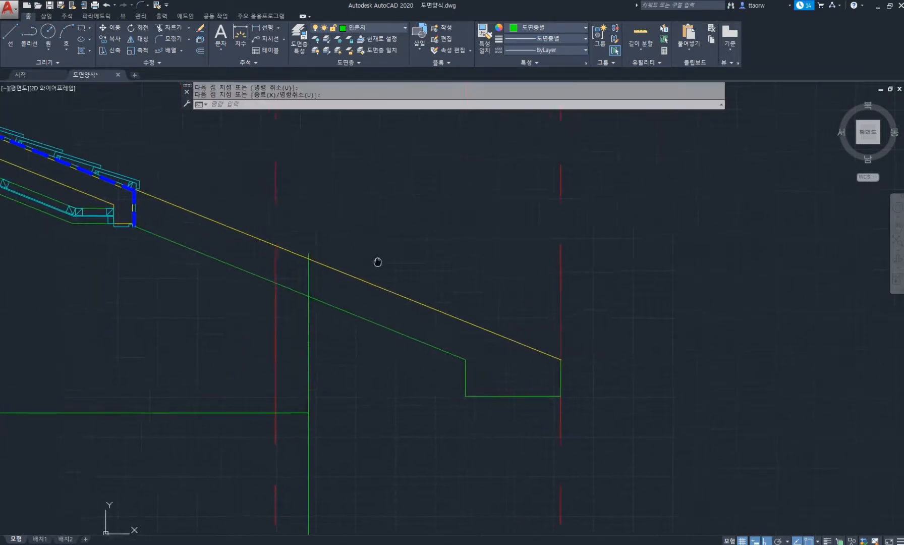
click(311, 270)
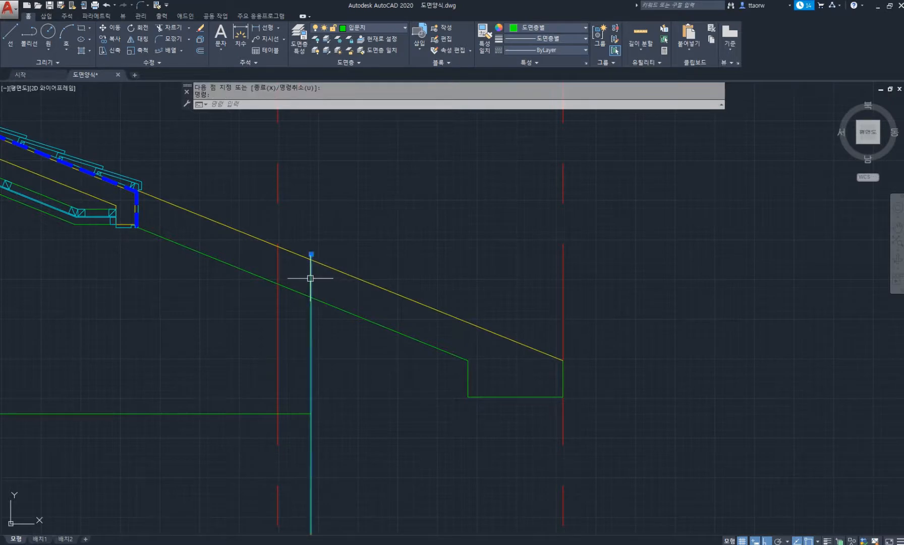
click(311, 255)
click(309, 298)
key(Escape)
key(Escape)
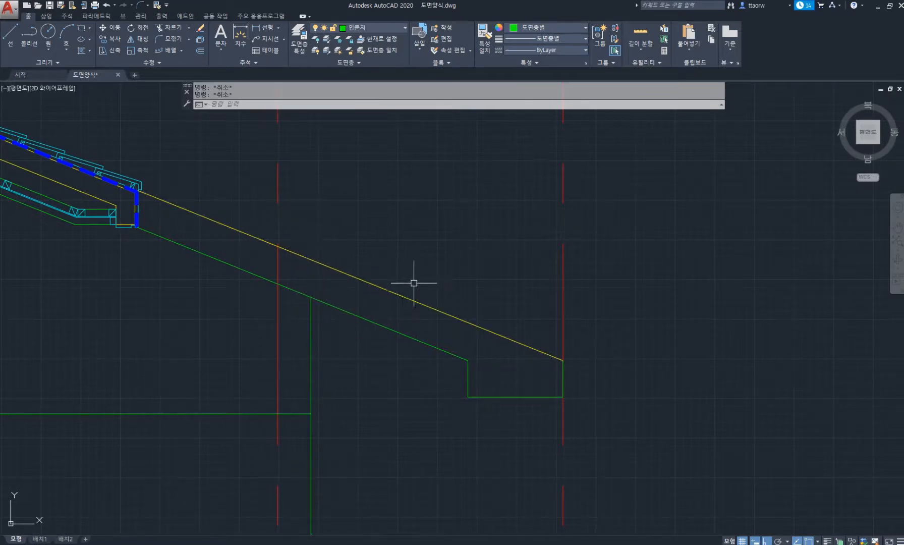
Step: Match the yellow sloped line's properties to the green bottom line of the new eaves end
text(ma)
key(space)
click(493, 397)
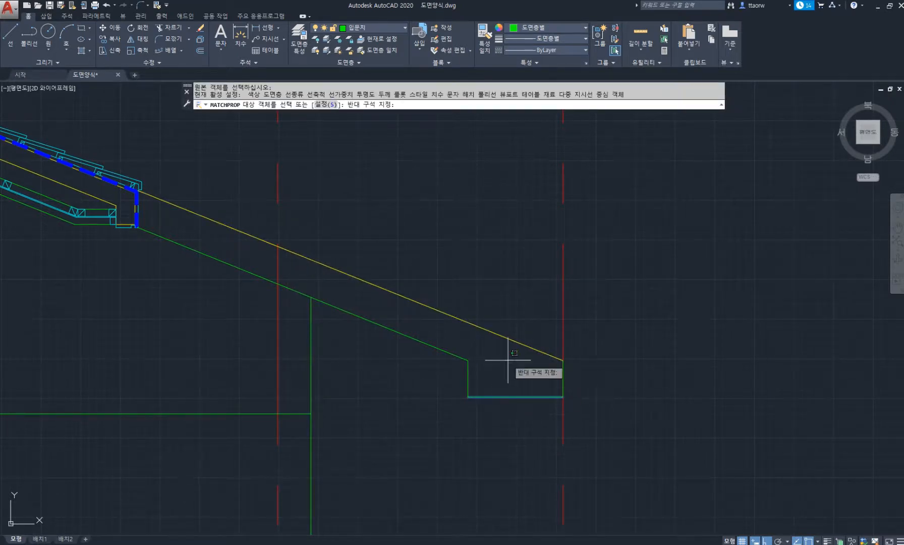
click(497, 334)
key(Return)
Step: Offset the upper sloped eaves line upward by 60
middle_drag(431, 265, 428, 275)
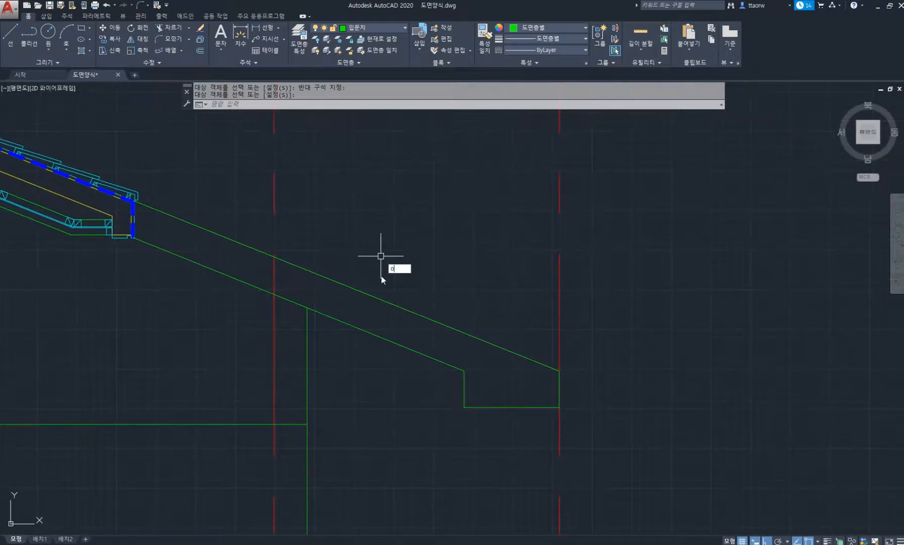
text(o)
key(space)
key(space)
click(378, 297)
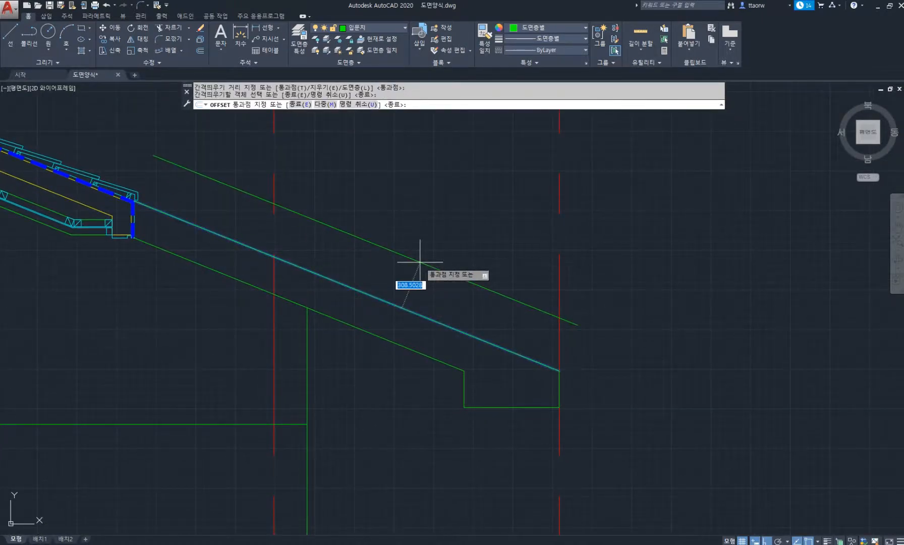
text(60)
key(Return)
key(Return)
scroll(596, 364, up, 6)
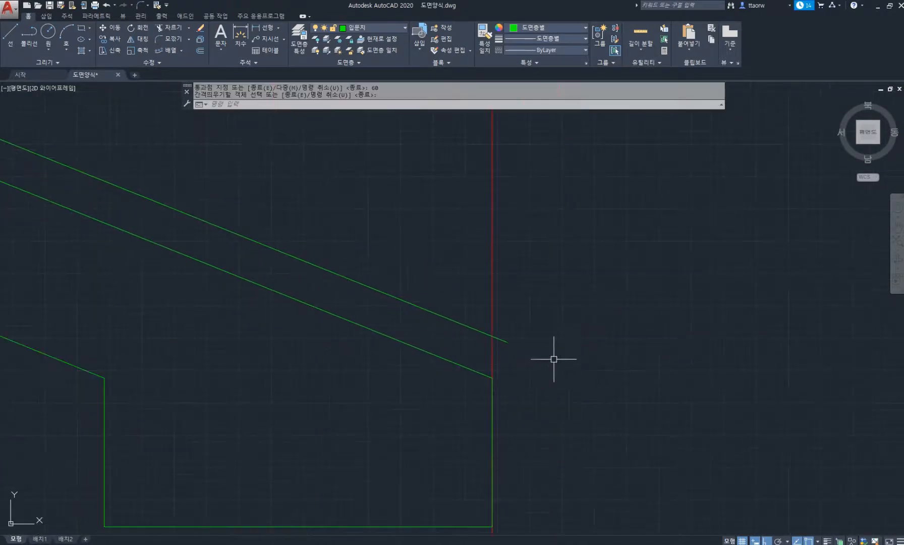
Step: Close the roof edge from the offset line's lower end with segments 50 down, 20 inward and on to the sloped line below
scroll(502, 359, up, 4)
text(l)
key(space)
click(501, 318)
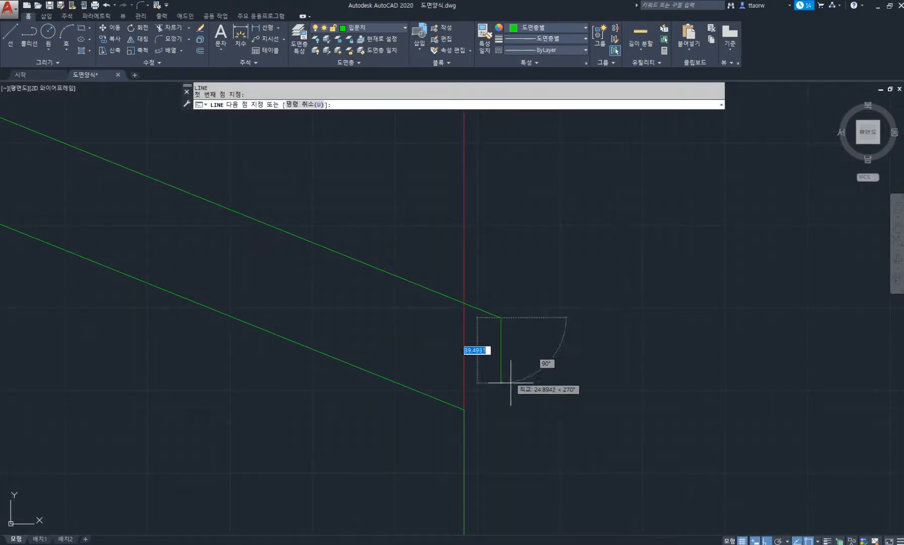
text(50)
key(Return)
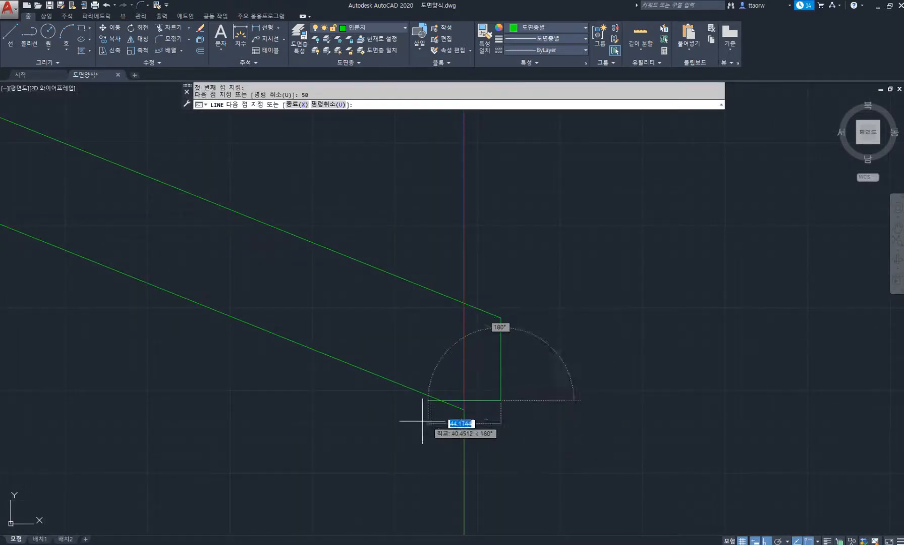
text(20)
key(Return)
click(415, 389)
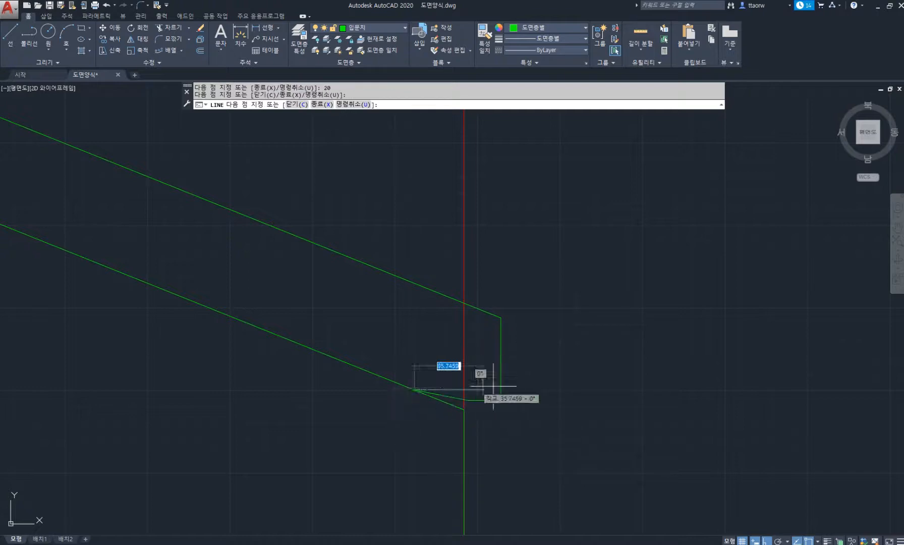
key(Return)
Step: Erase the outermost red axis line at the eaves end
scroll(525, 377, down, 10)
click(545, 323)
click(476, 265)
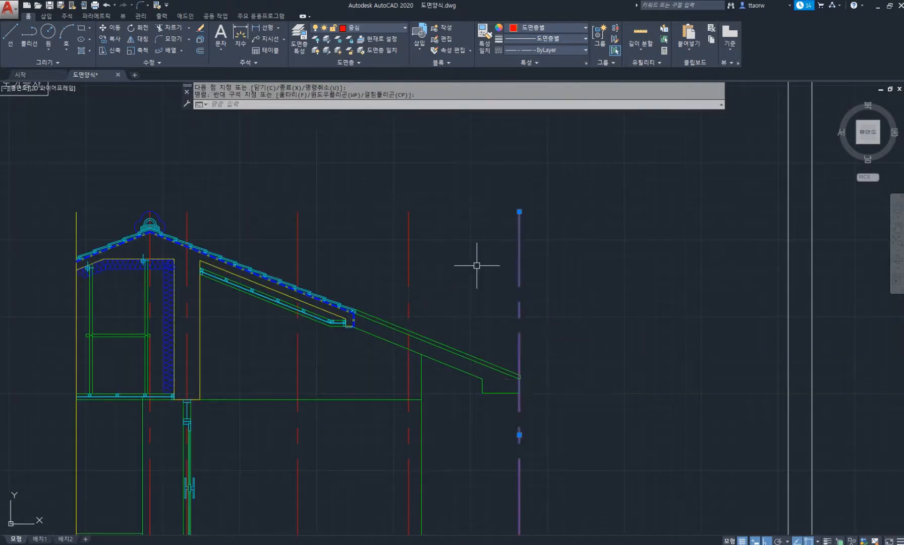
key(Delete)
Step: Stretch the outer end of the yellow ground line horizontally past the new eaves end
scroll(474, 262, down, 5)
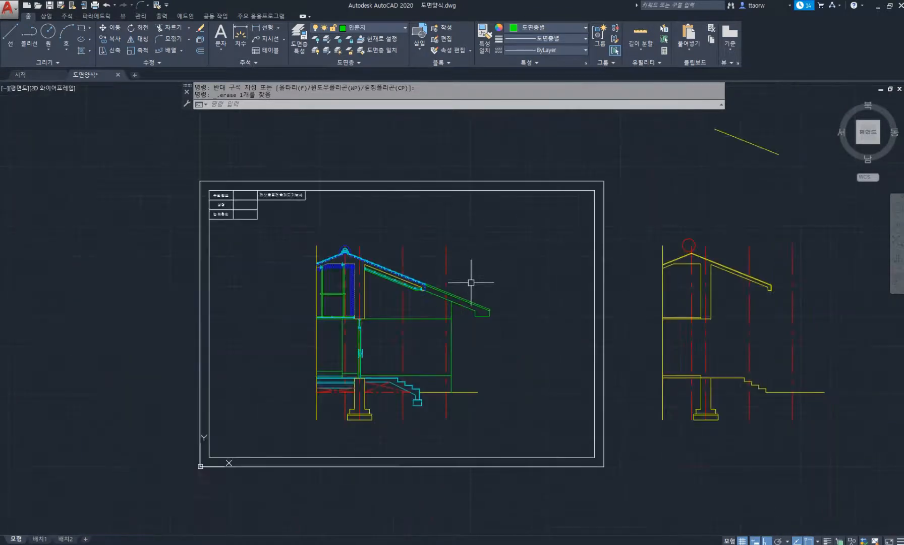
scroll(471, 278, up, 5)
middle_drag(458, 313, 458, 291)
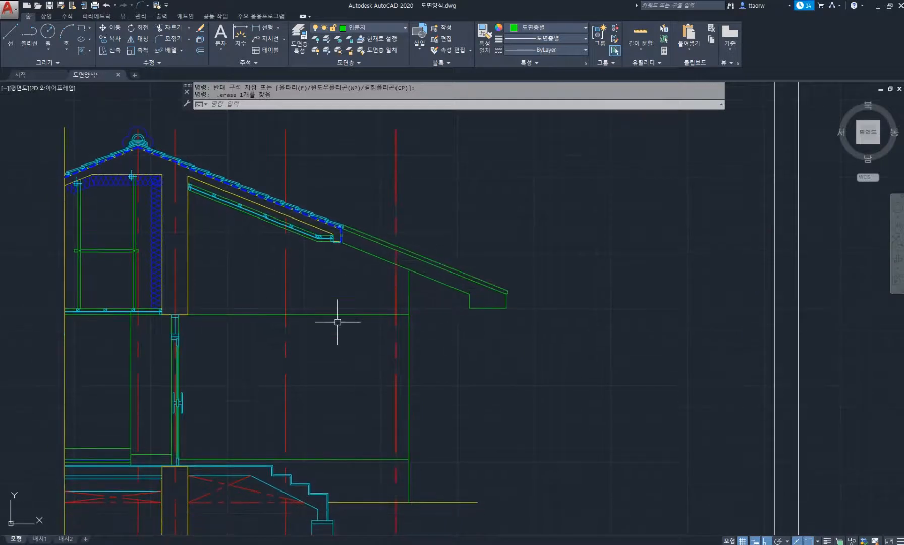
mouse_move(417, 401)
middle_down()
mouse_move(419, 392)
mouse_move(447, 389)
middle_up()
middle_drag(323, 402, 370, 401)
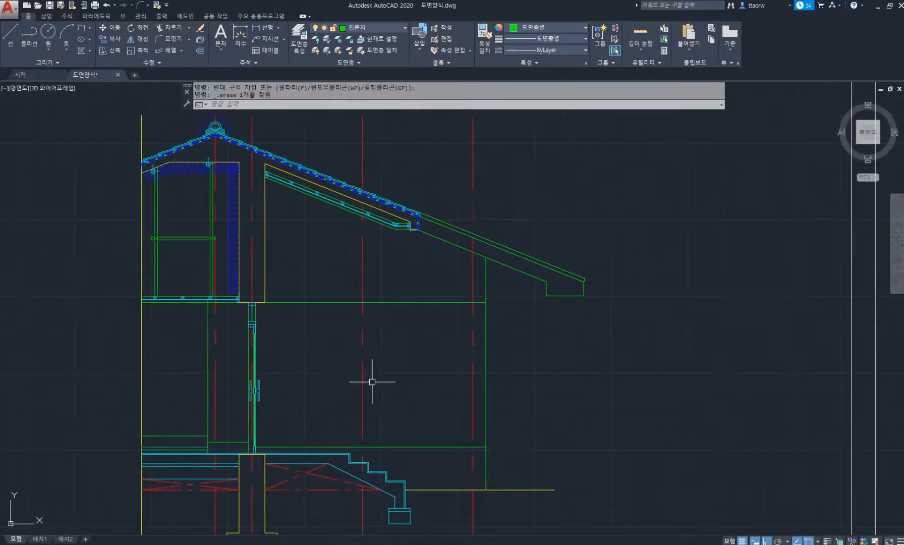
click(555, 490)
click(555, 490)
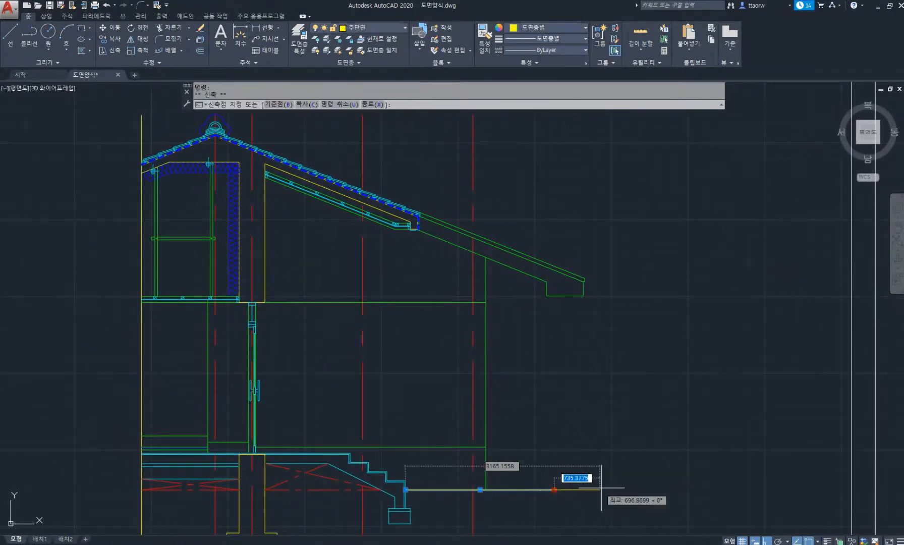
click(637, 490)
key(Escape)
Step: Consult the utility room's outside stairs in the floor plan PDF and draw their 600-high outline from the ground line back to the outer wall line
click(303, 544)
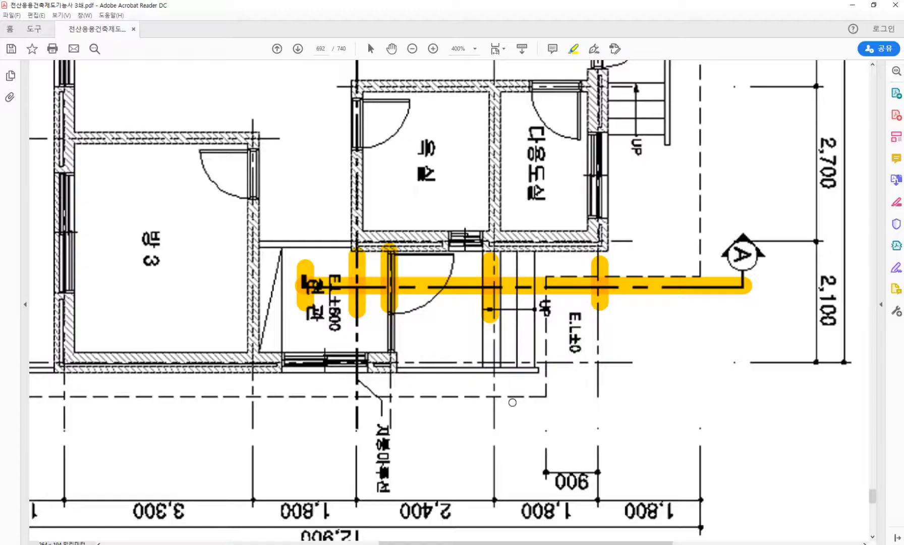
scroll(713, 249, up, 3)
scroll(713, 249, up, 1)
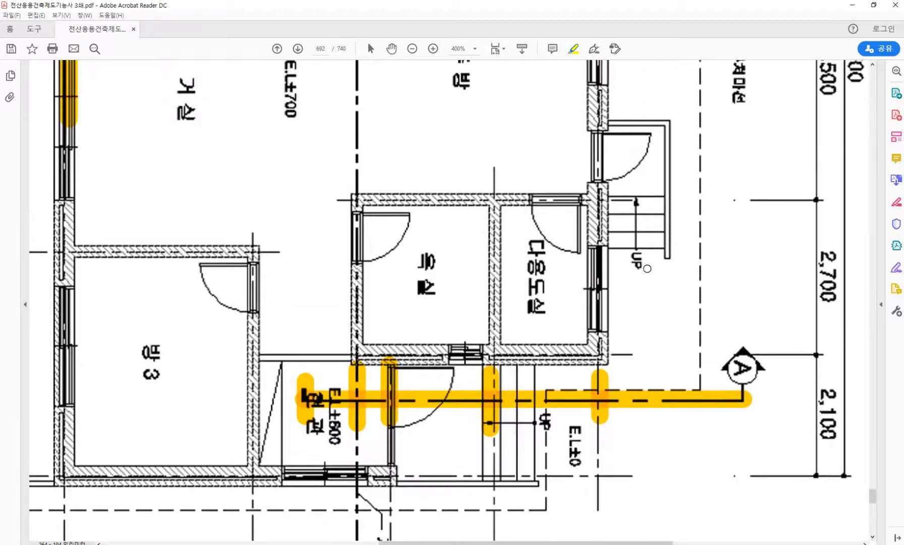
key(alt+Tab)
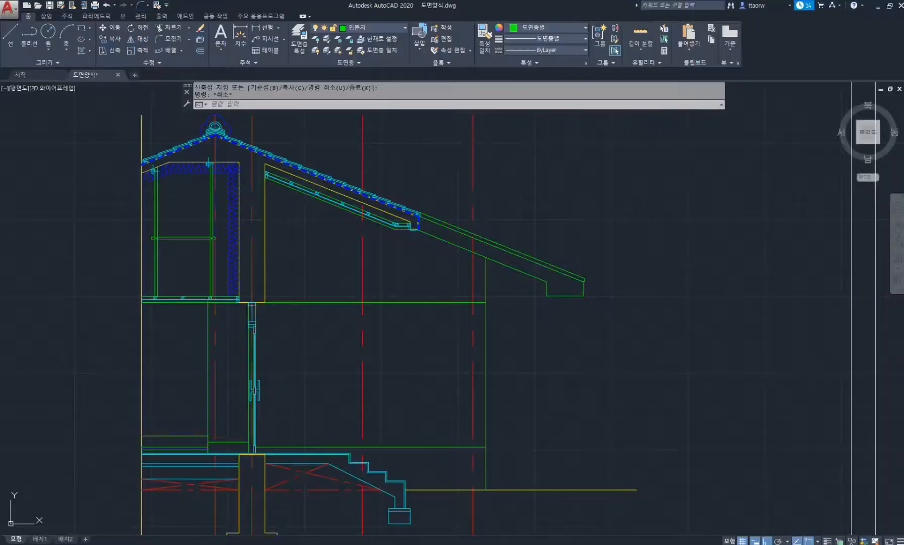
scroll(576, 422, up, 2)
text(l)
key(Return)
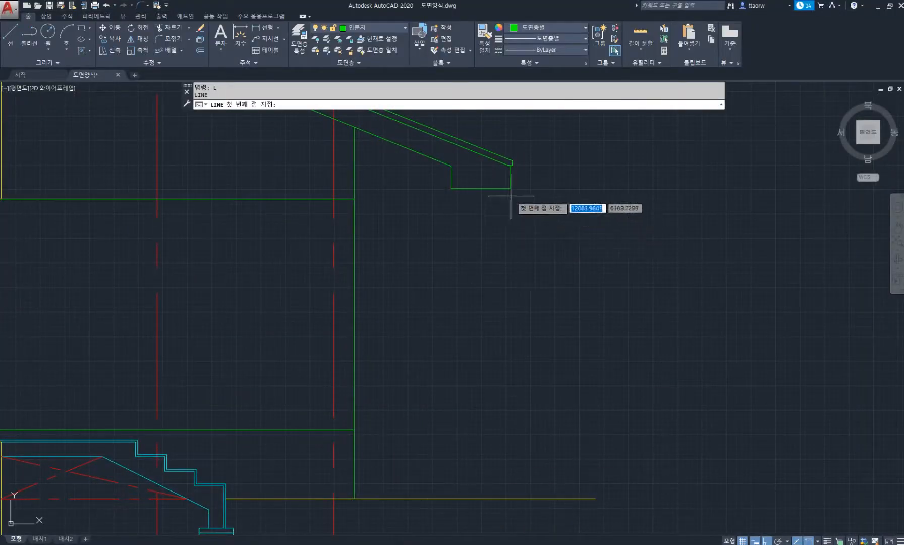
click(459, 499)
text(60)
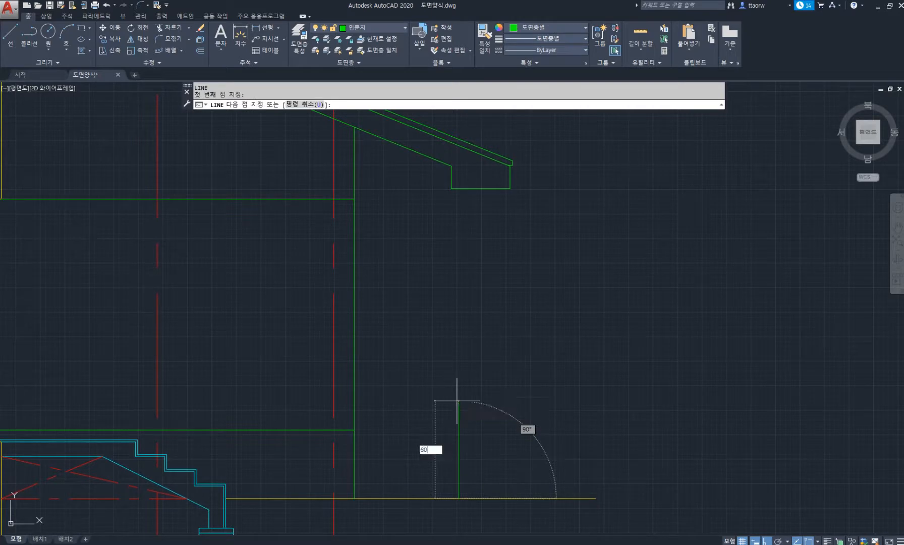
text(0)
key(Return)
click(354, 439)
key(Return)
Step: Offset the stair outline's upper edge downward three times in succession at 150 spacing to form the step lines
text(o)
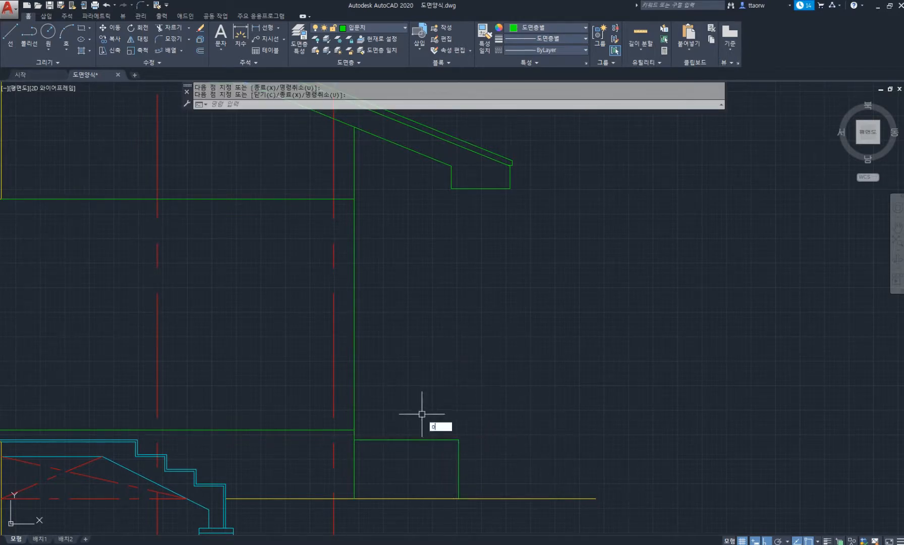
key(Return)
key(Return)
click(416, 440)
text(150)
key(Return)
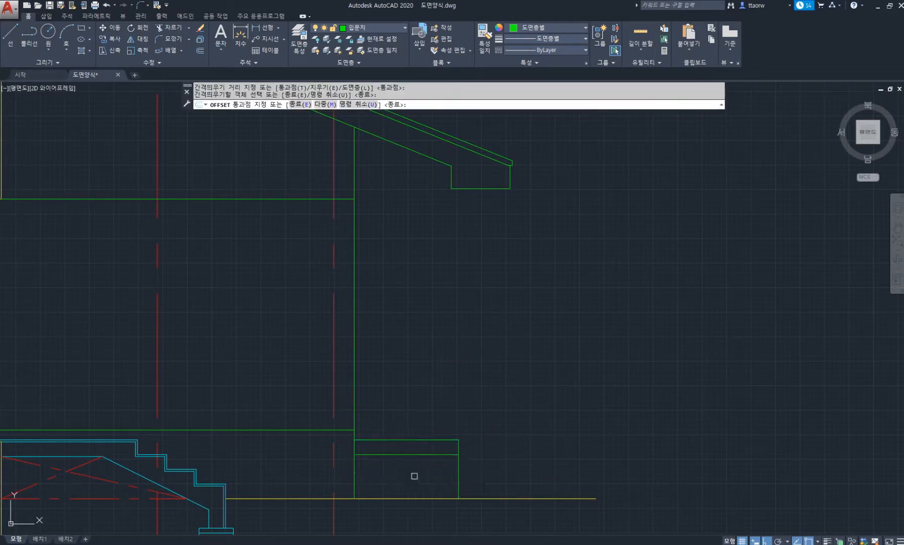
click(413, 454)
text(150)
key(Return)
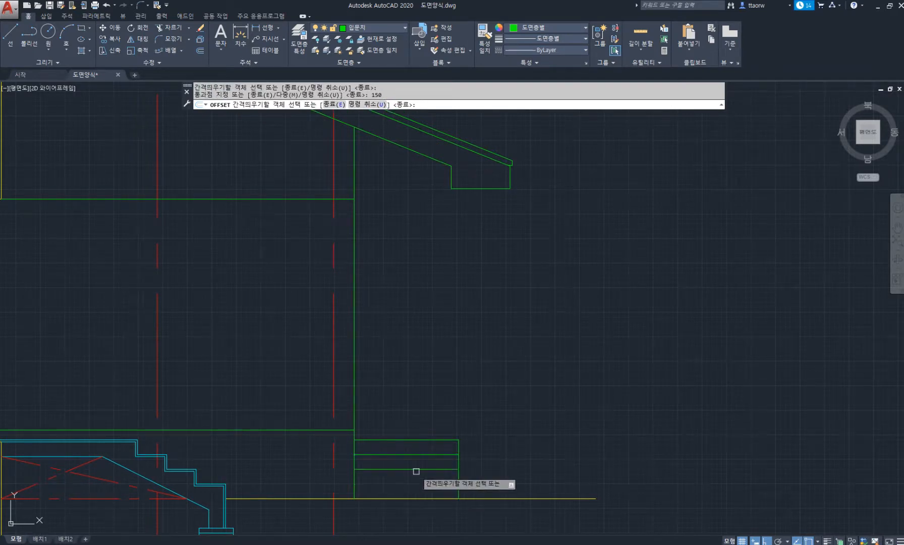
click(414, 470)
text(150)
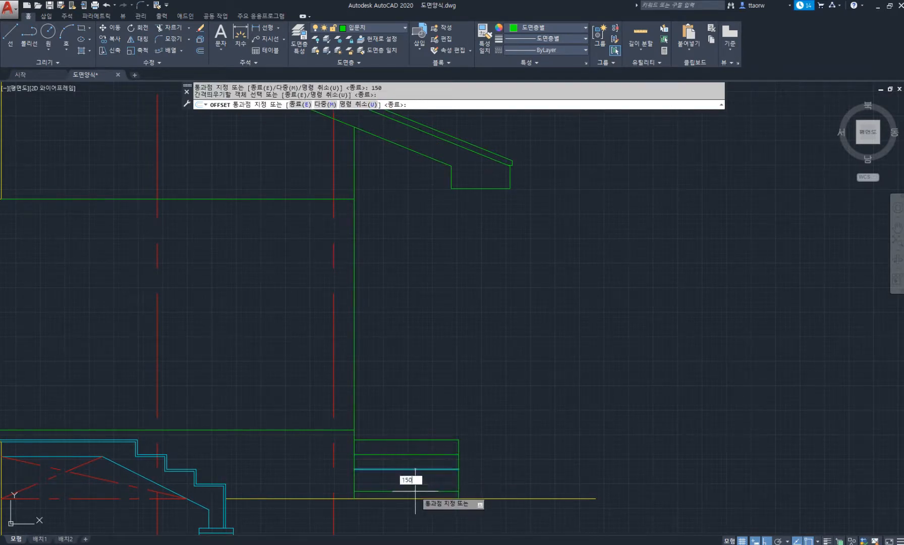
key(Return)
key(Escape)
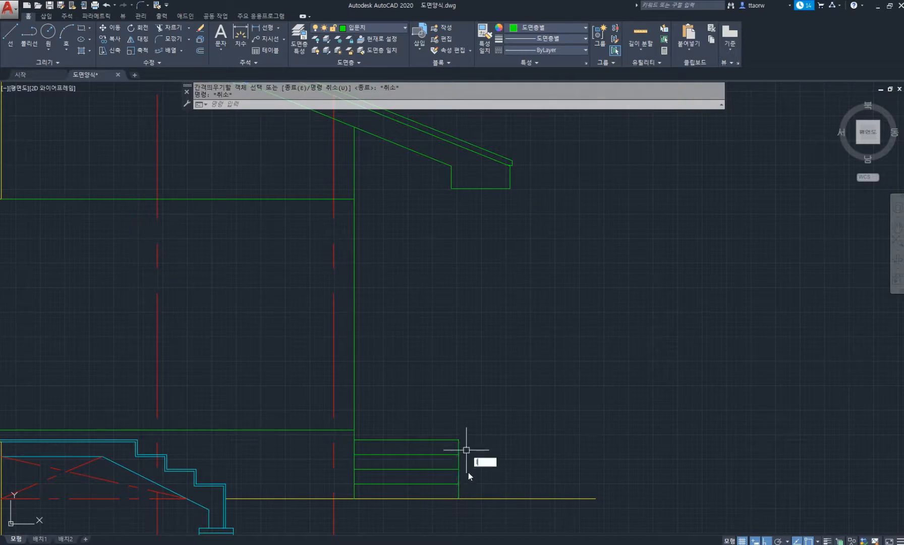
Step: Draw the stair side wall's outer part from the lowest step line's outer end: 900 up, 140 outward and down to the ground line
text(l)
key(Return)
click(459, 484)
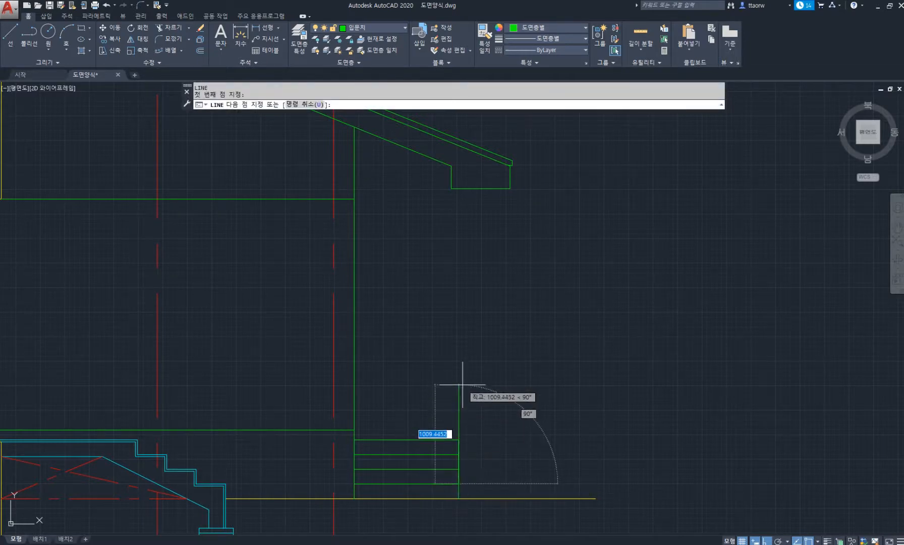
text(900)
key(Return)
middle_drag(510, 398, 477, 387)
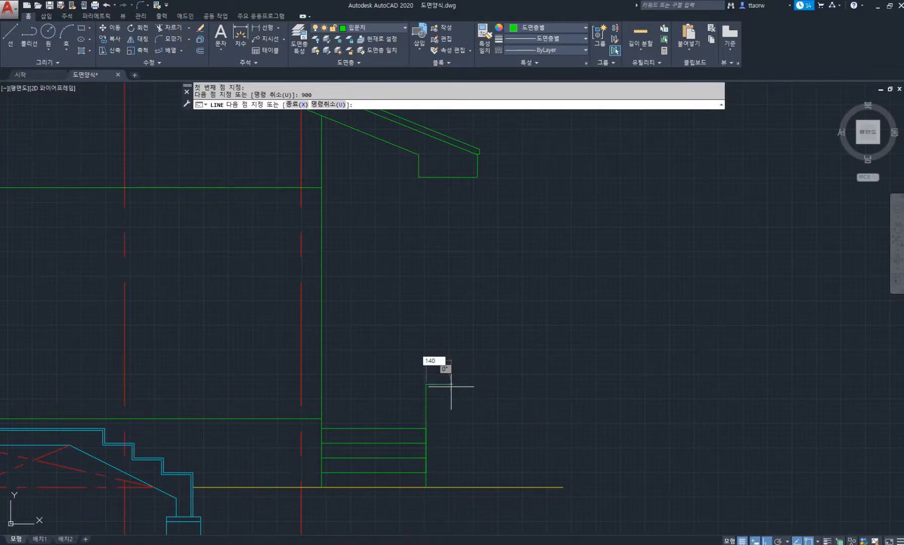
key(Return)
click(441, 486)
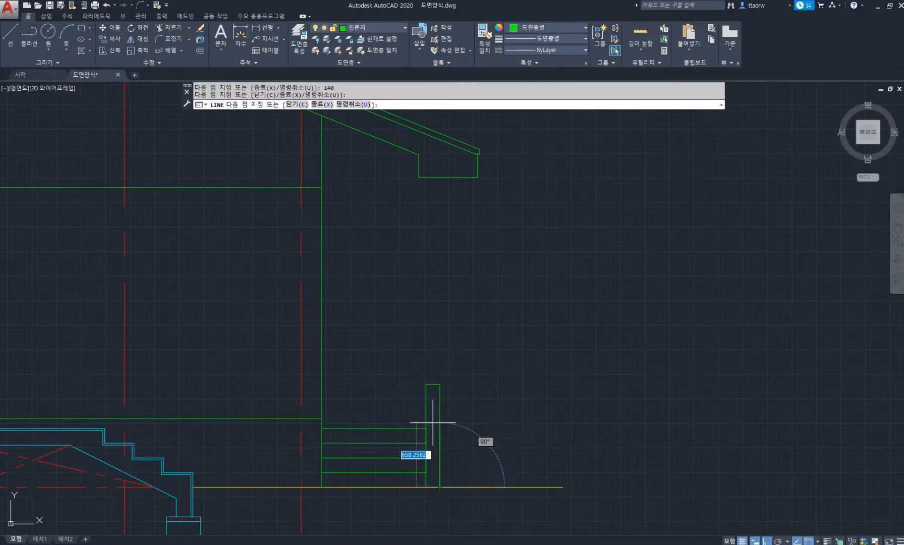
key(Return)
Step: Draw a line 900 up from the stair outline's upper outer corner and horizontally back to the outer wall line
key(Return)
click(426, 429)
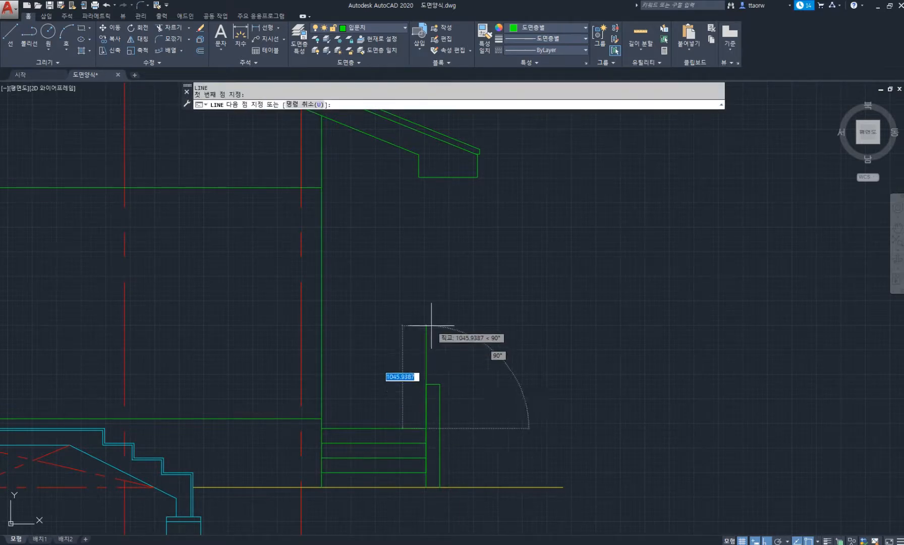
text(900)
key(Return)
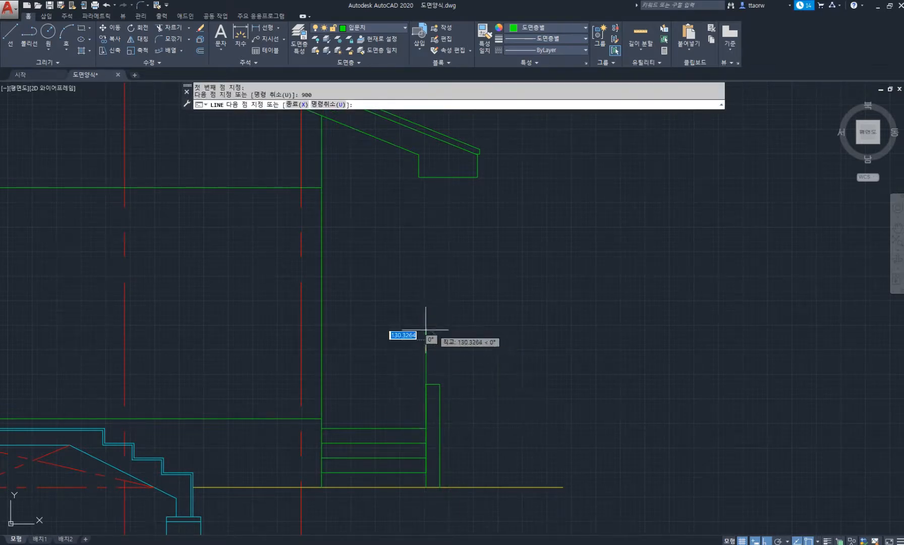
click(322, 340)
key(Return)
Step: Extend the new upper edge 140 outward and drop it vertically to the lower side wall section's upper edge
key(Return)
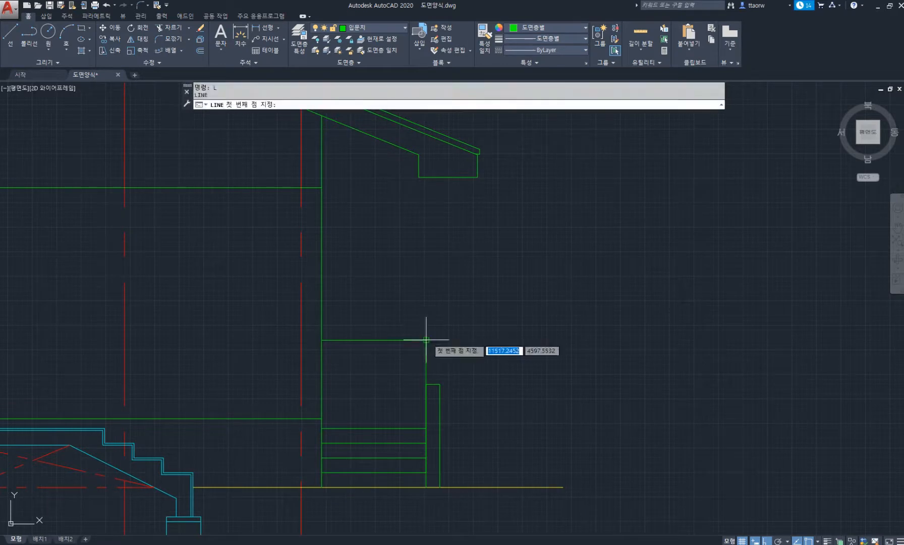
click(426, 341)
text(140)
key(Return)
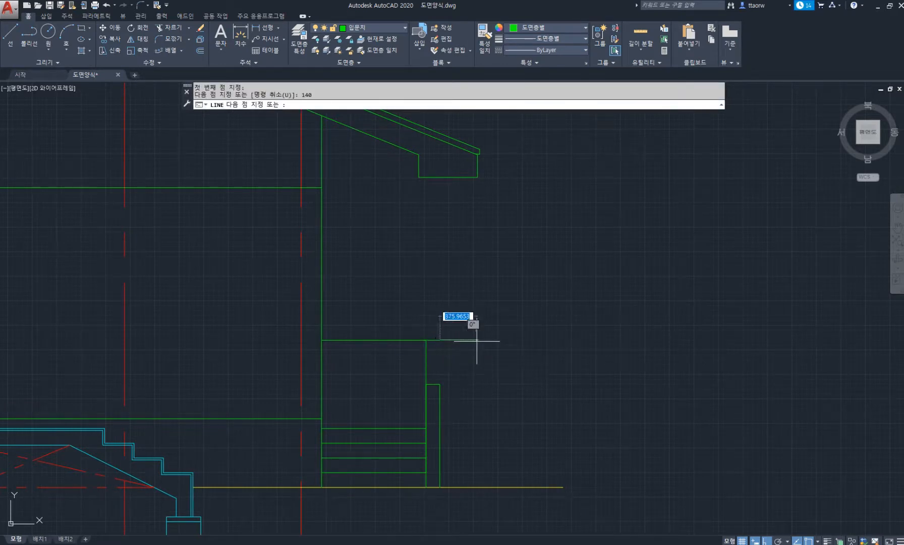
click(444, 384)
click(426, 384)
key(Return)
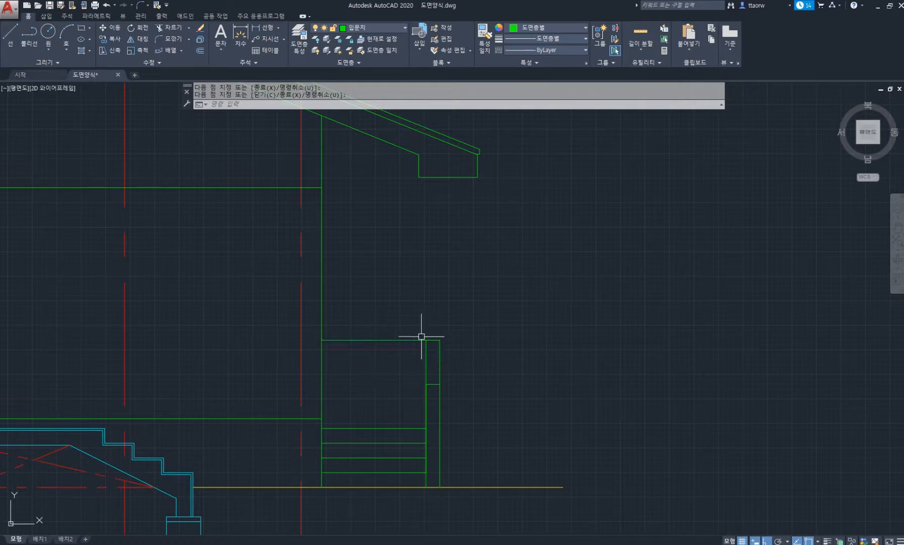
Step: Examine the bathroom window beside the porch and its position relative to the porch steps in the floor plan PDF
scroll(447, 365, down, 2)
middle_drag(462, 366, 501, 391)
scroll(501, 390, down, 2)
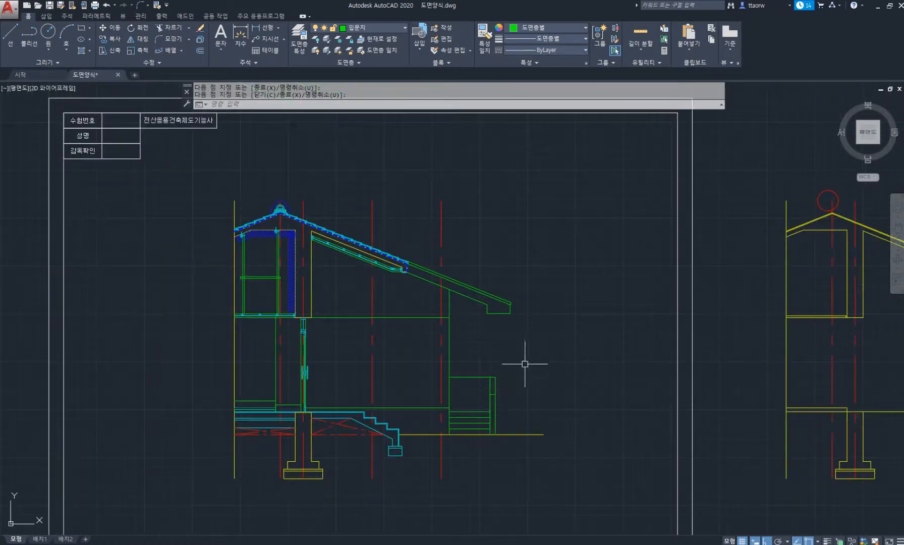
scroll(354, 328, up, 2)
key(alt+Tab)
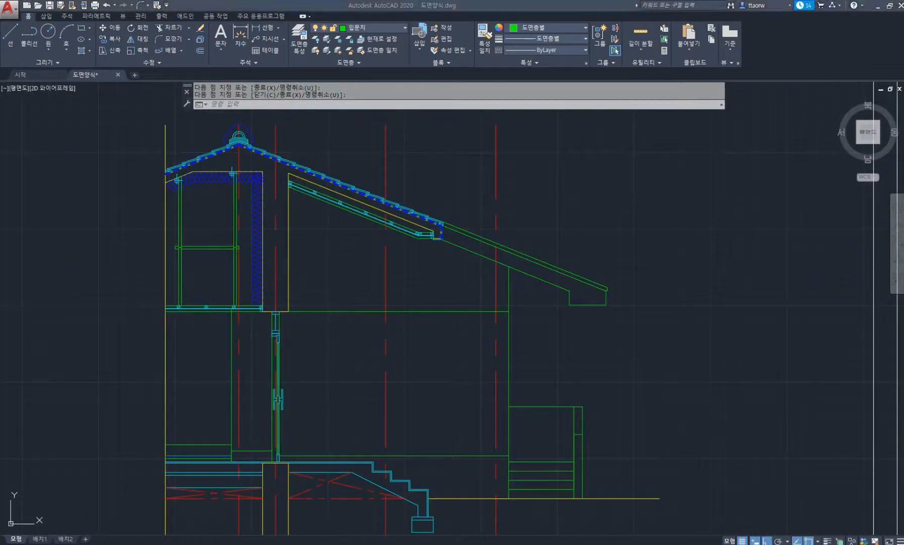
ctrl+scroll(530, 414, up, 2)
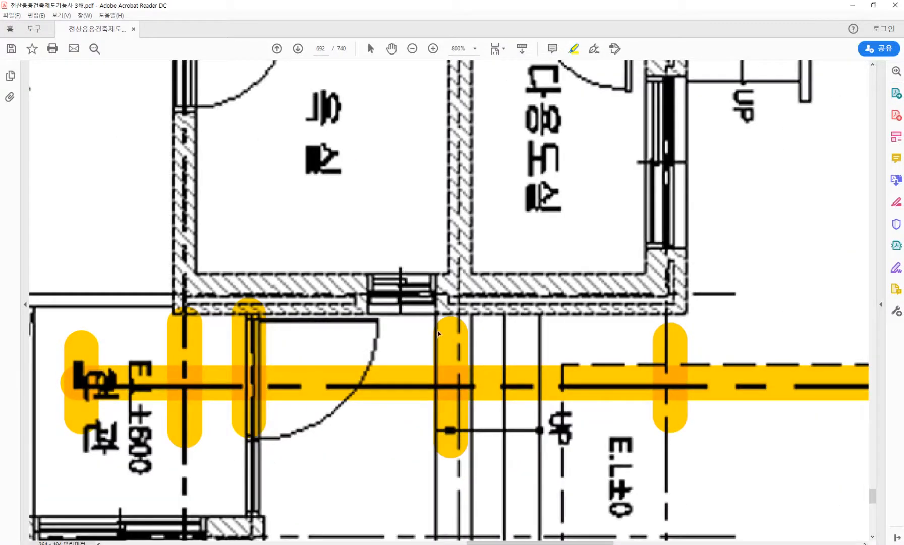
ctrl+scroll(370, 314, down, 2)
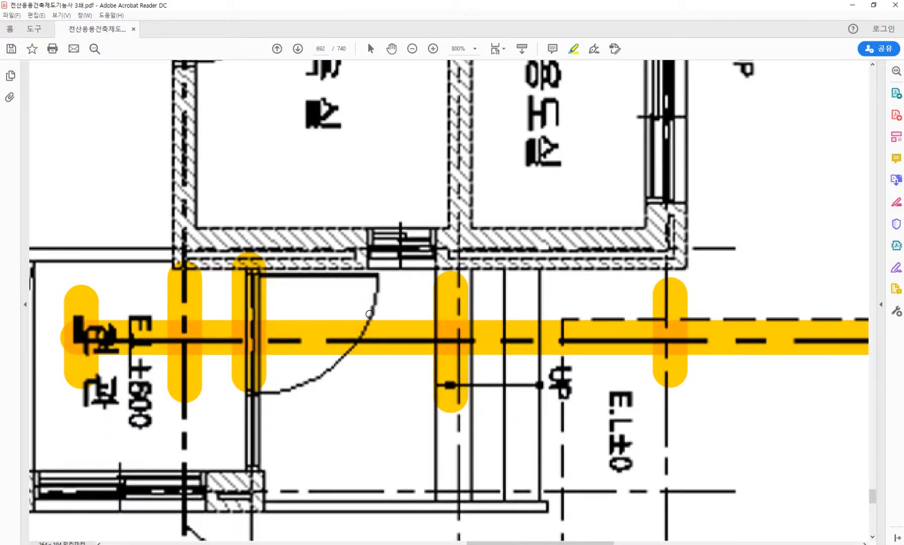
scroll(461, 420, down, 1)
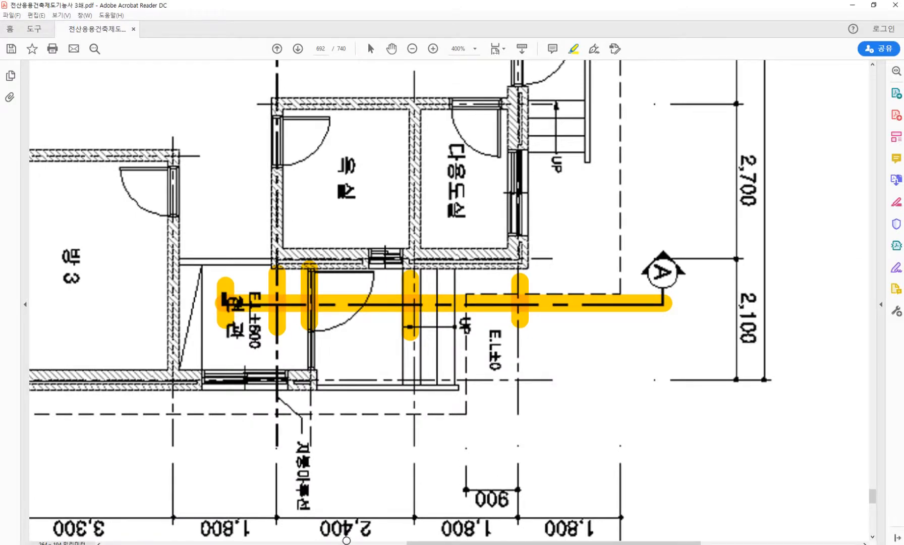
key(alt+Tab)
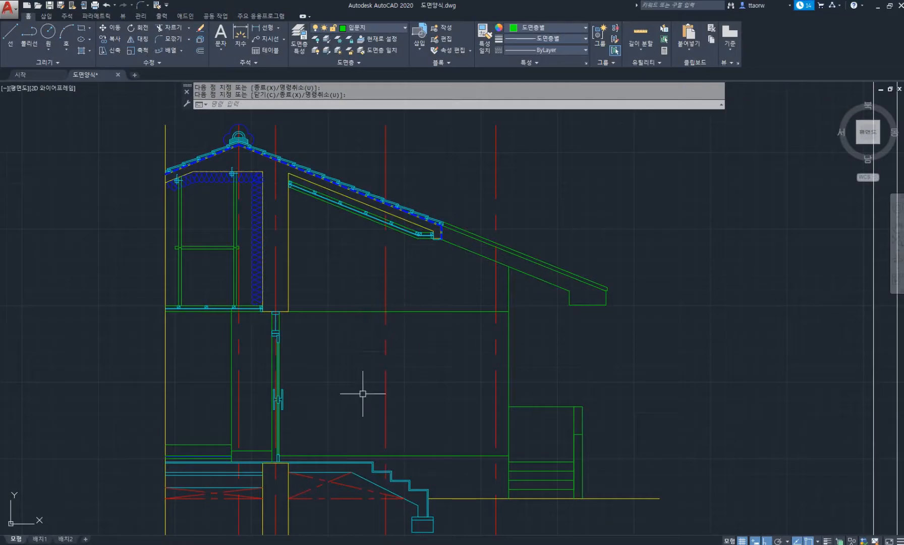
Step: Draw a vertical helper line from the top porch step's edge up to the green horizontal line behind the porch
key(Return)
click(373, 455)
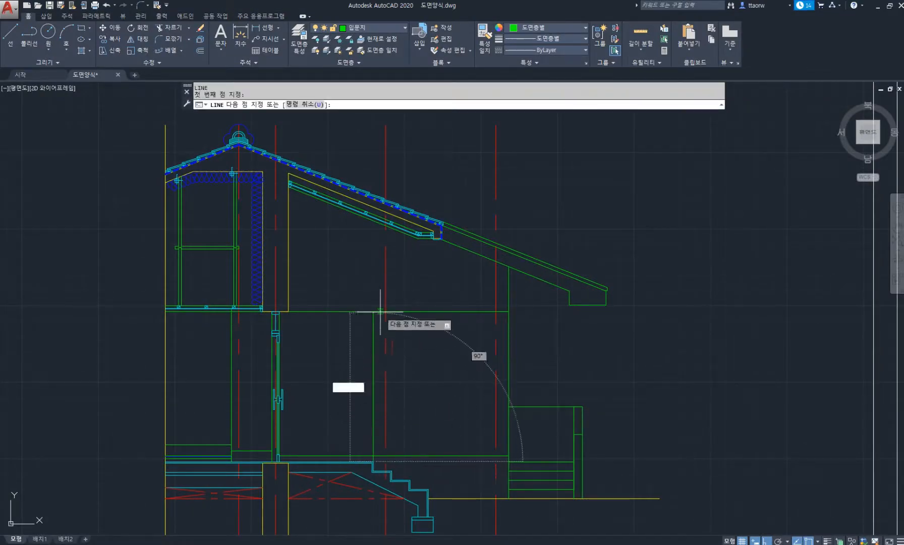
scroll(374, 311, up, 5)
key(Escape)
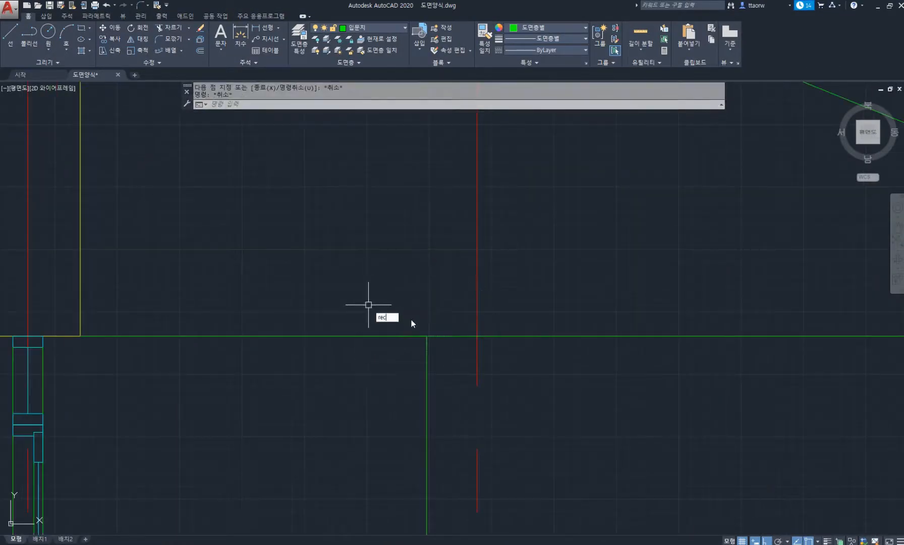
Step: Draw a 600 by 600 window rectangle inward and downward from the helper line's upper end
key(Return)
click(427, 336)
middle_drag(342, 412, 370, 323)
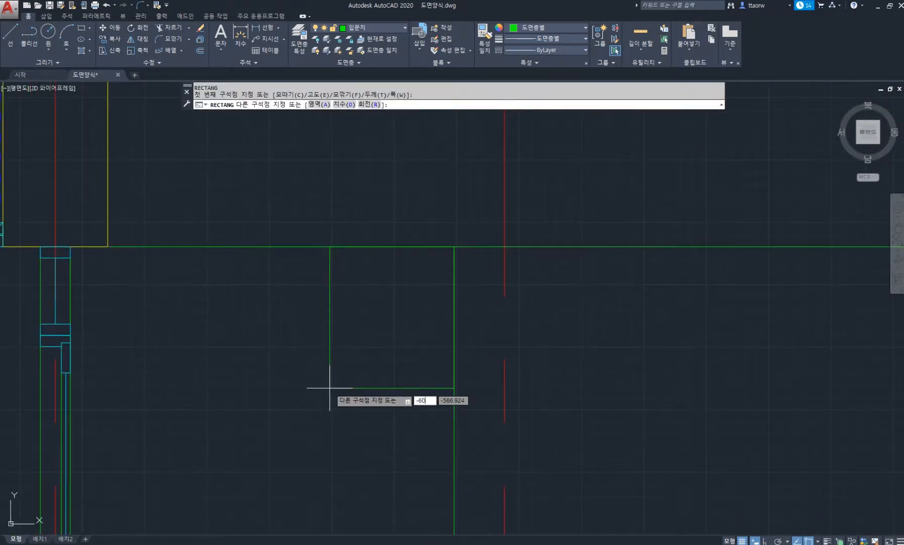
text(-600)
key(Tab)
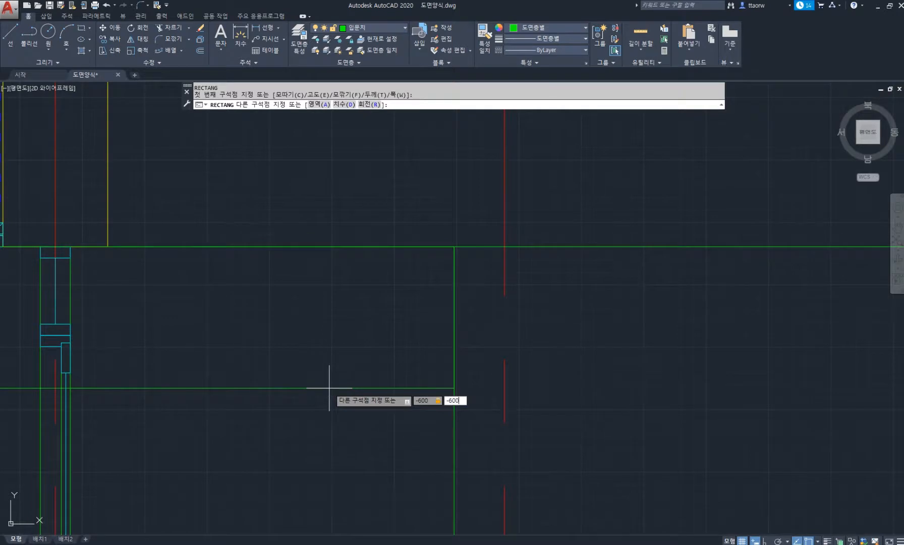
key(Return)
Step: Erase the vertical helper line used to position the window
scroll(343, 381, down, 3)
text(e)
key(Return)
click(384, 407)
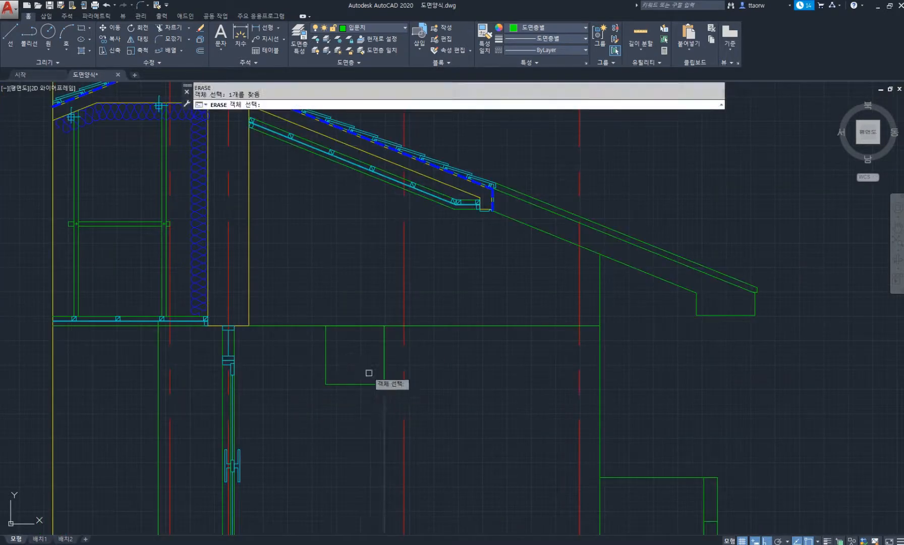
key(Return)
Step: Offset the window rectangle inward by 30 and the resulting rectangle inward by a further 45
scroll(344, 327, up, 3)
text(o)
key(Return)
key(Return)
click(356, 325)
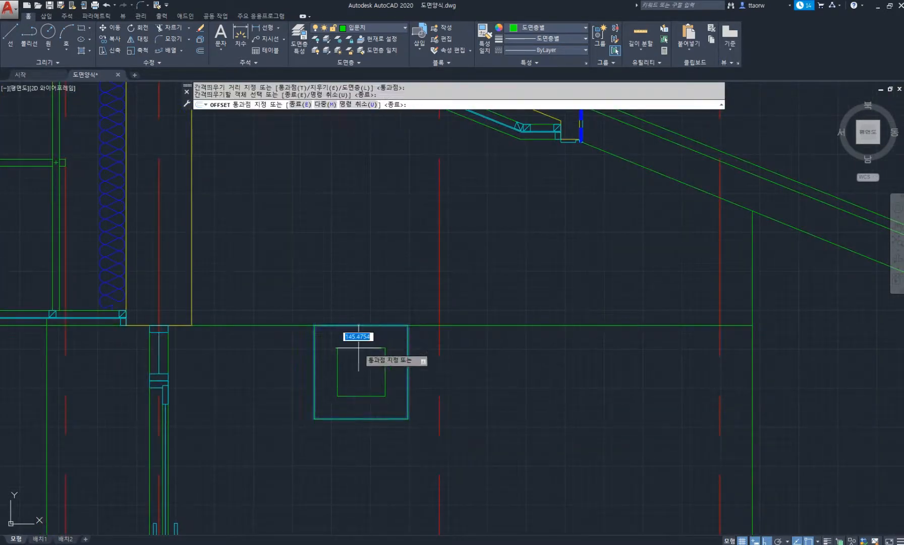
key(Return)
click(359, 330)
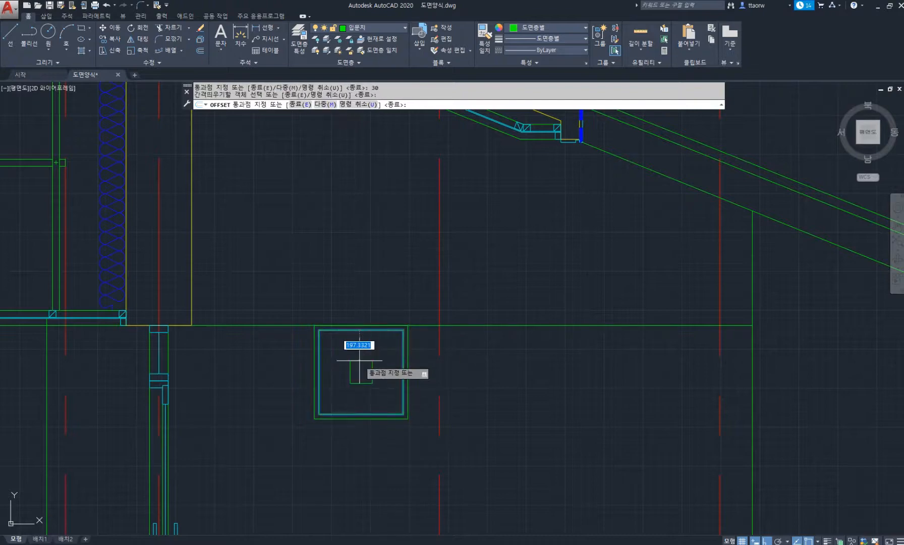
text(45)
key(Return)
key(Escape)
key(Escape)
Step: Draw a vertical centre line across the window between the middle rectangle's upper and lower edge midpoints
scroll(364, 354, up, 2)
text(l)
key(Return)
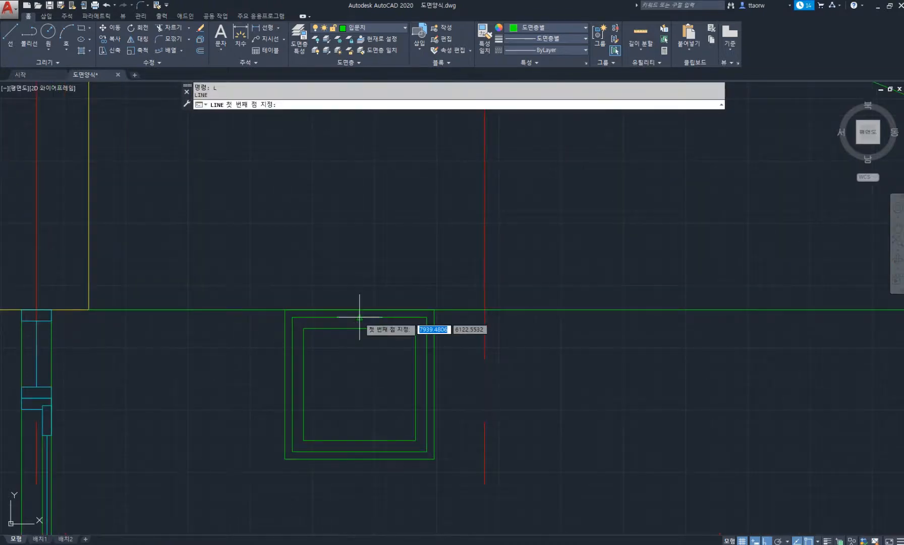
click(360, 318)
click(360, 452)
key(Escape)
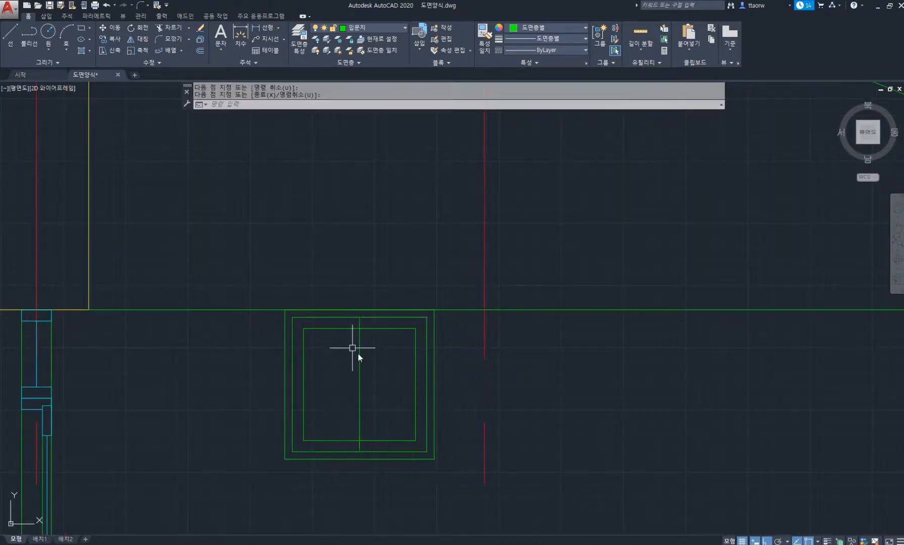
Step: Offset the window's centre line by 22.5 to each side and erase the original centre line
text(o)
key(Return)
key(Return)
click(361, 363)
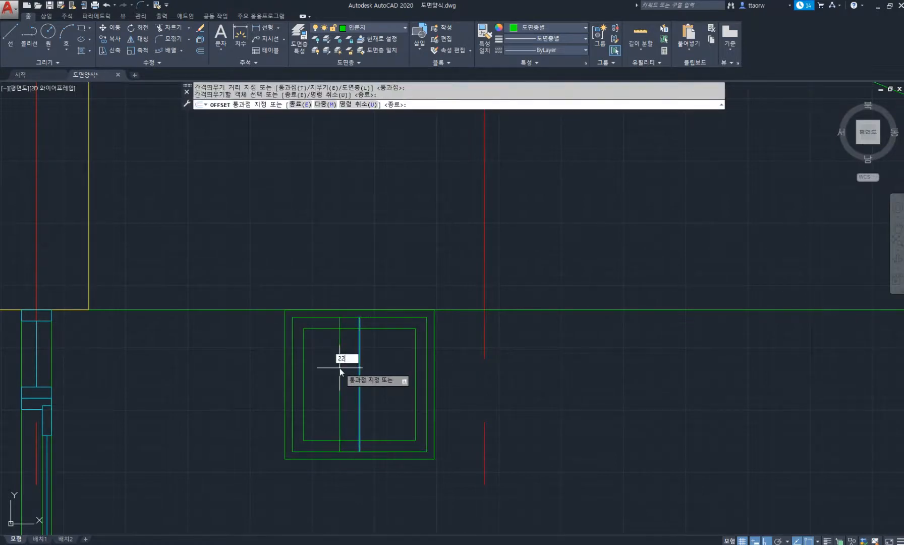
text(22.5)
key(Return)
click(360, 368)
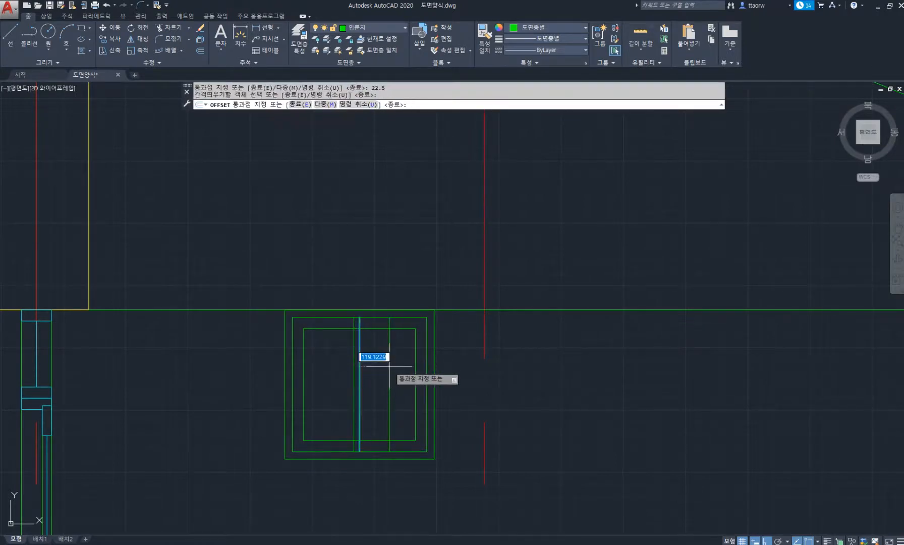
key(Escape)
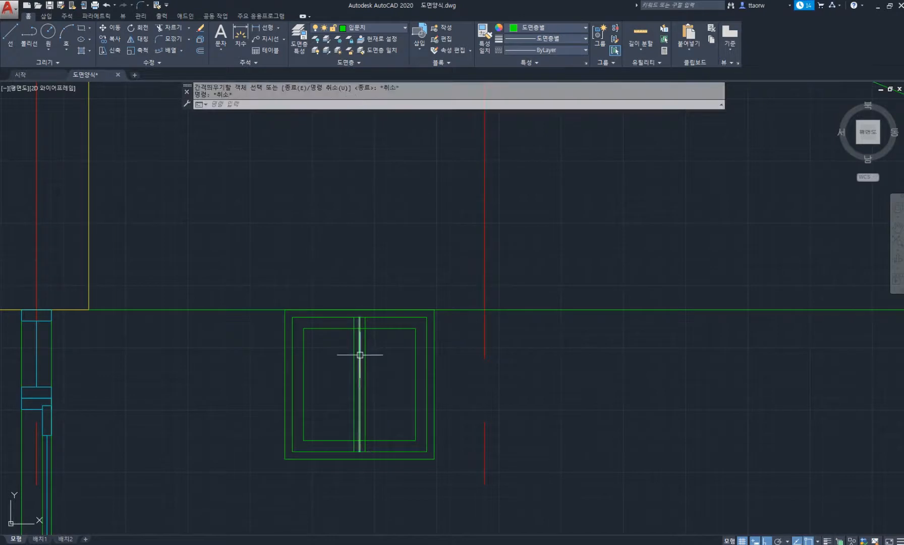
click(359, 355)
scroll(361, 350, up, 2)
Step: Trim the inner rectangle between the two mullion lines and cut the right mullion line back to the inner rectangle
text(tr)
key(Return)
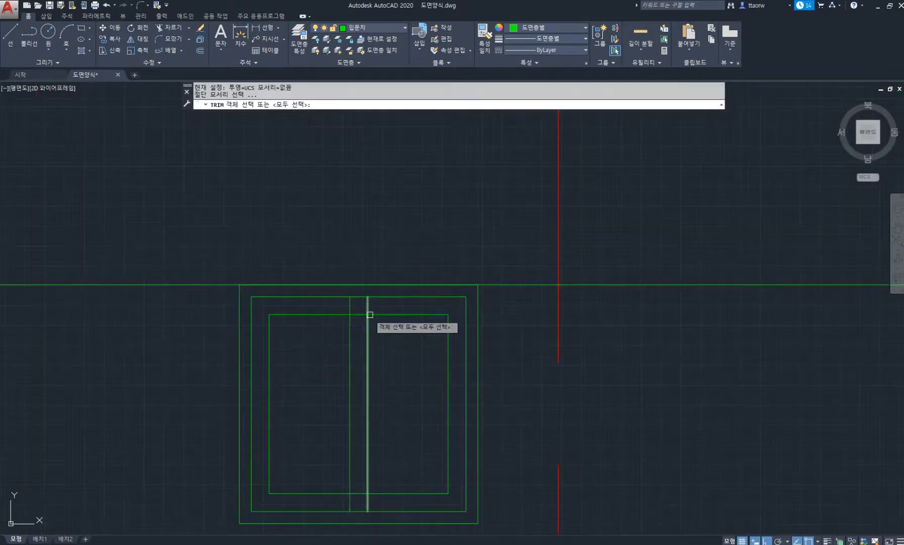
key(Return)
click(359, 493)
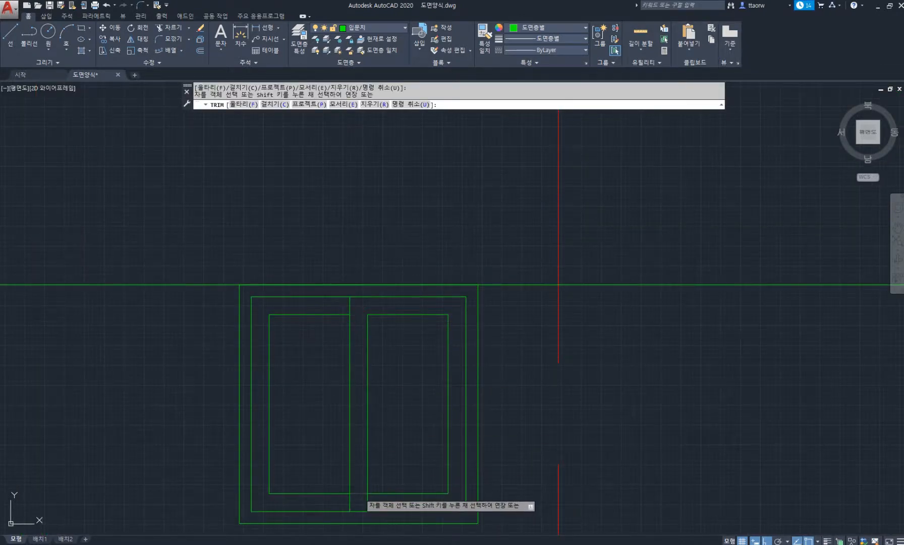
click(371, 503)
click(362, 501)
scroll(363, 501, down, 4)
middle_drag(363, 398, 367, 317)
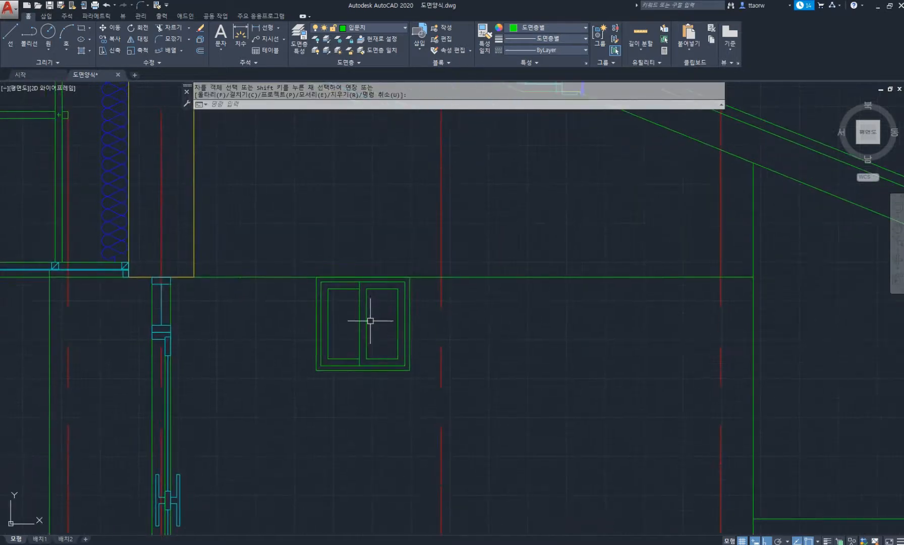
key(Escape)
key(Escape)
Step: Draw a rectangle 600 wide and 150 high directly below the window, starting from its lower-left corner
key(Return)
click(316, 371)
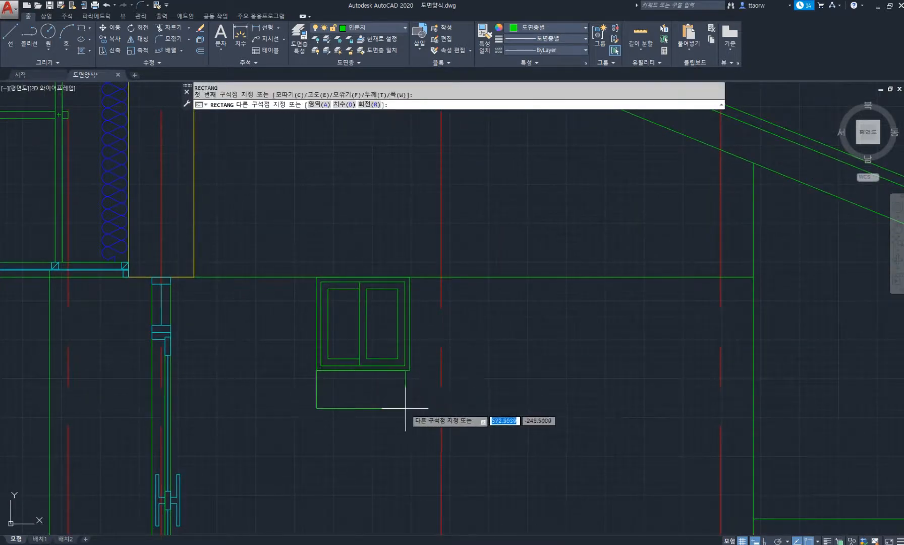
text(600)
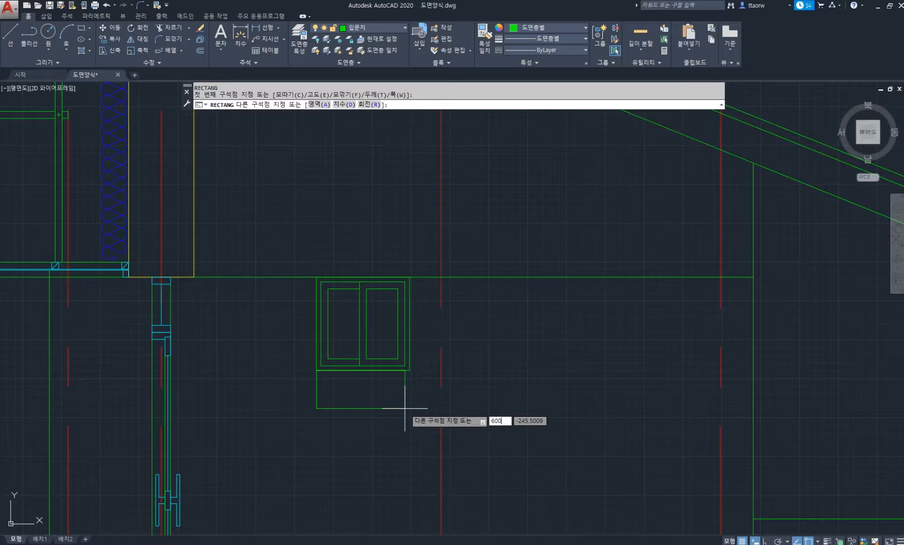
key(Tab)
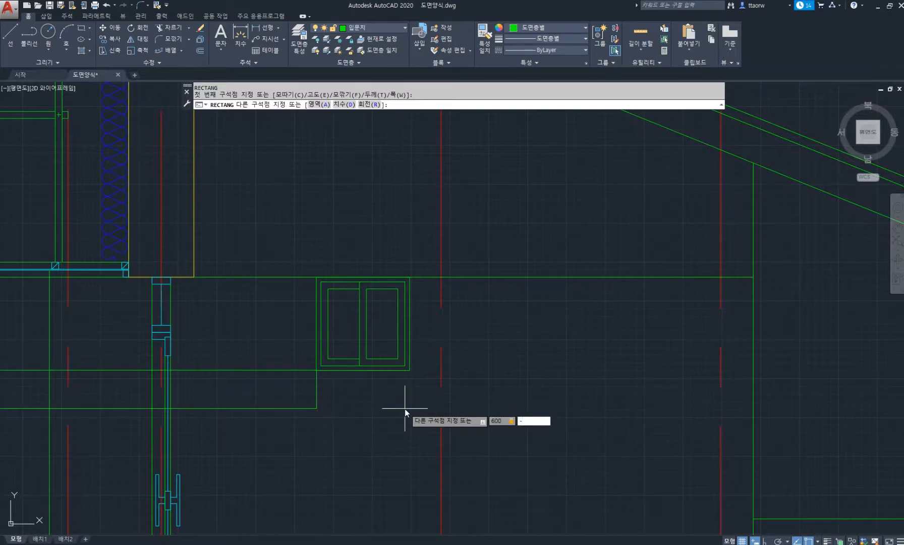
text(-150)
key(Return)
scroll(335, 384, up, 4)
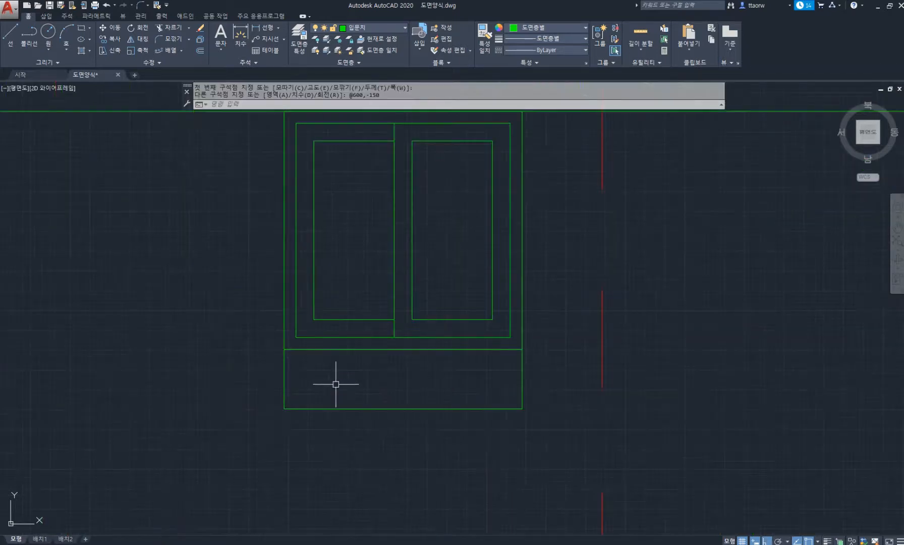
Step: Draw a horizontal line across the rectangle below the window, 50 beneath its upper edge
key(Return)
click(291, 350)
text(5)
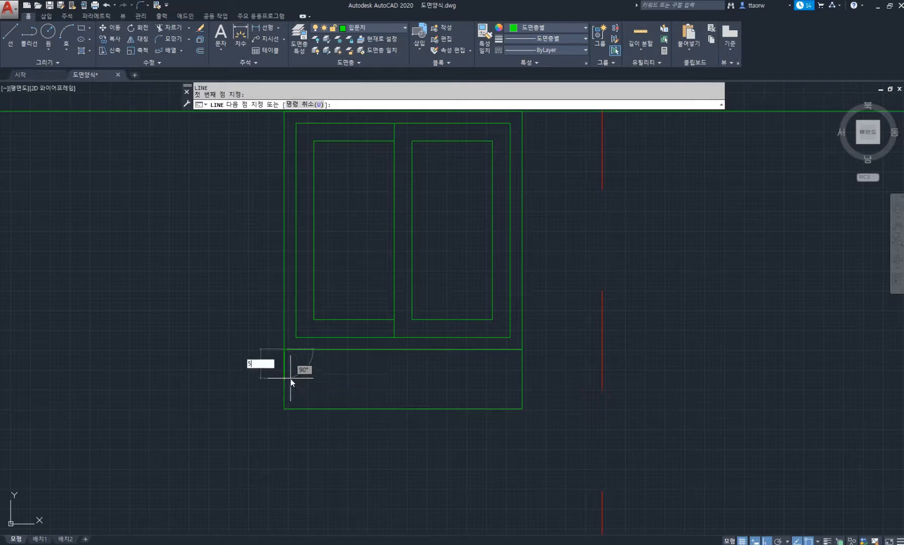
text(0)
key(Return)
click(521, 369)
key(Return)
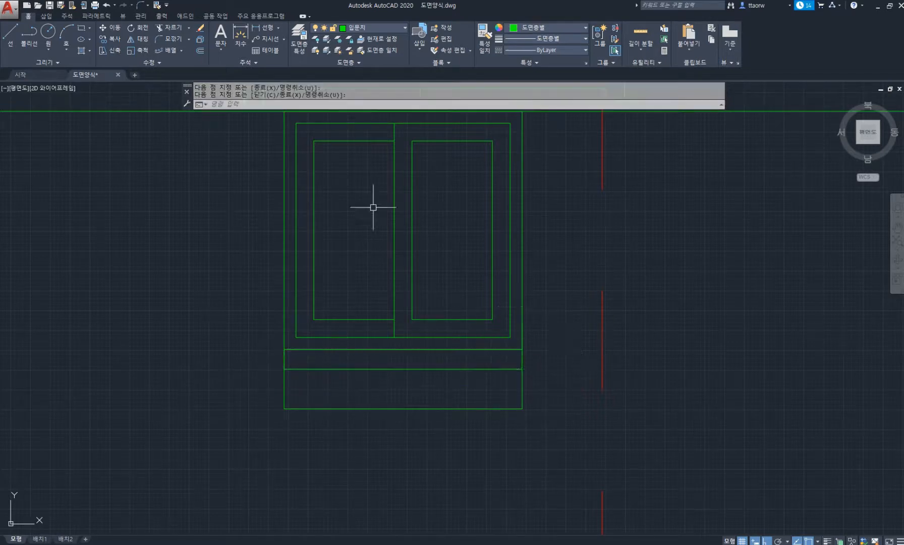
Step: Draw a horizontal opening arrow with a half arrowhead pointing right in the lower part of the left pane
scroll(351, 186, up, 2)
key(Return)
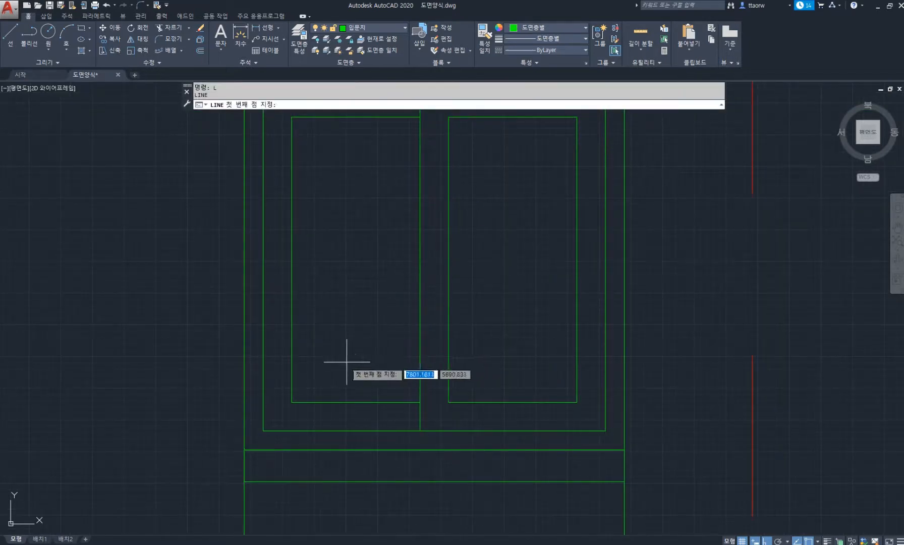
click(333, 355)
click(405, 354)
key(F8)
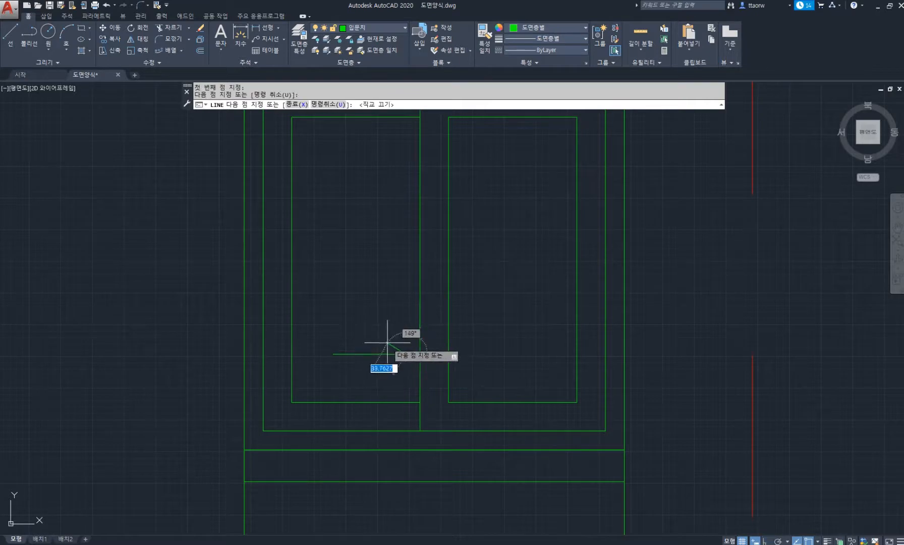
click(385, 342)
key(Return)
Step: Draw a glass symbol in the left pane's upper part: one long diagonal line with a short parallel line on each side
key(l)
key(Return)
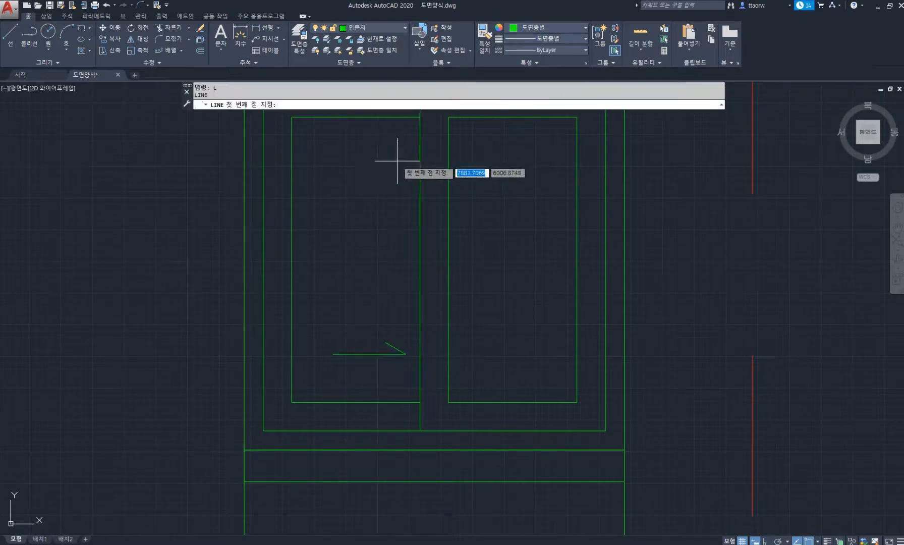
click(395, 163)
key(Return)
key(Return)
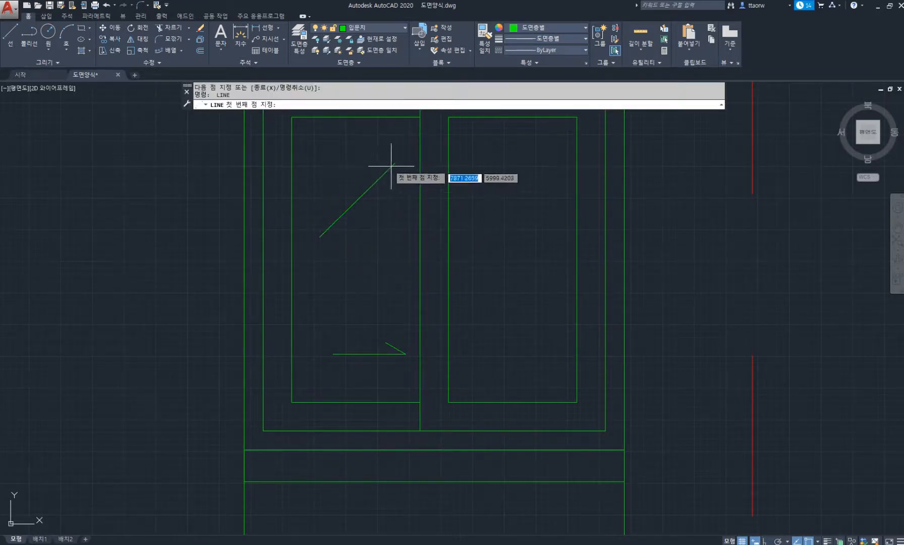
click(386, 159)
scroll(363, 184, up, 5)
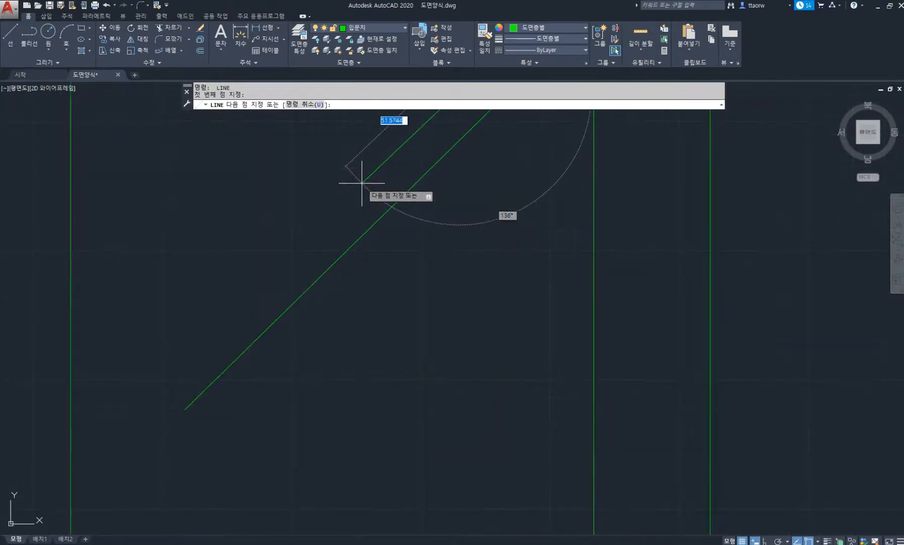
click(365, 182)
key(Return)
key(Return)
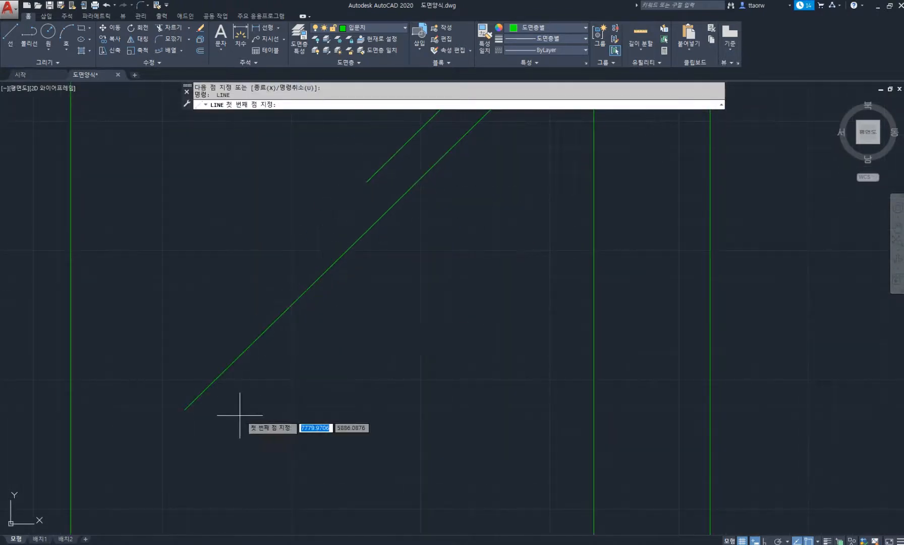
click(211, 427)
click(323, 316)
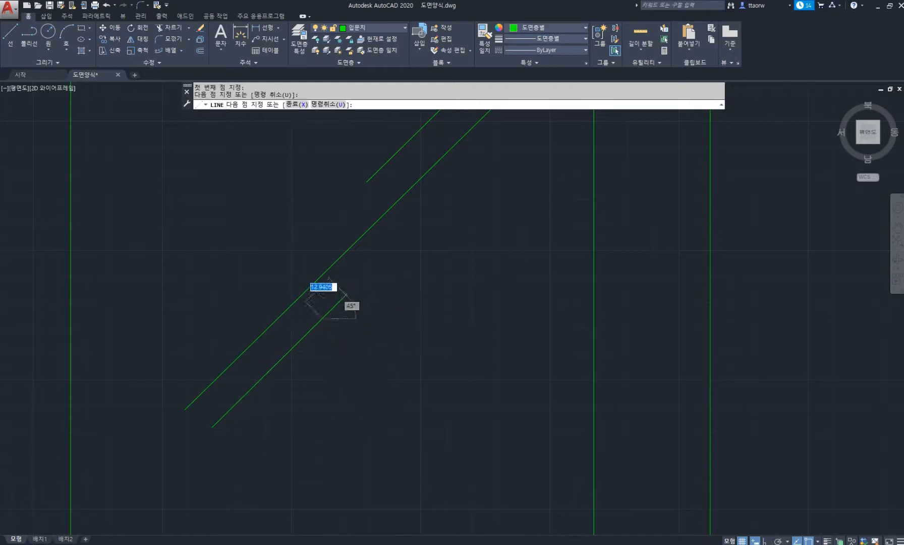
scroll(350, 296, down, 4)
key(Return)
Step: Assign the opening arrow and the diagonal glass lines to the 해치 layer
click(381, 255)
click(329, 390)
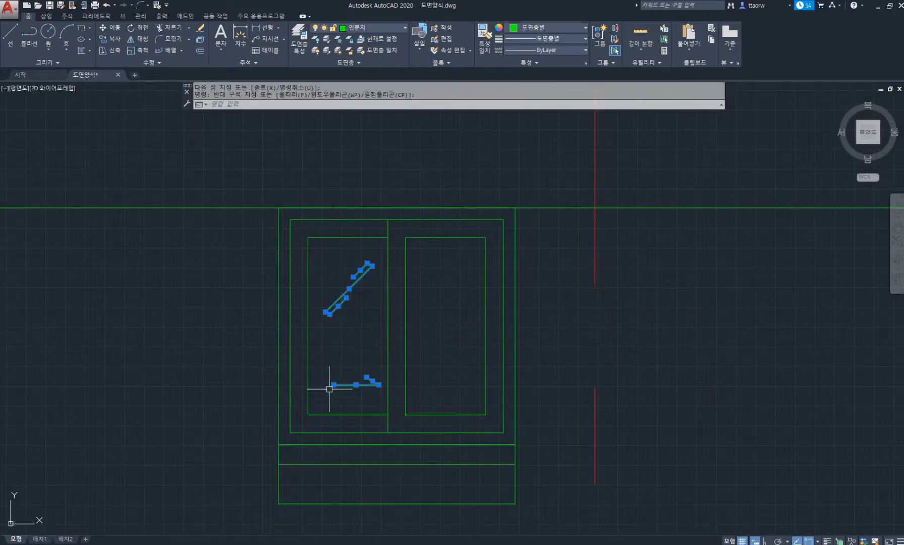
click(380, 30)
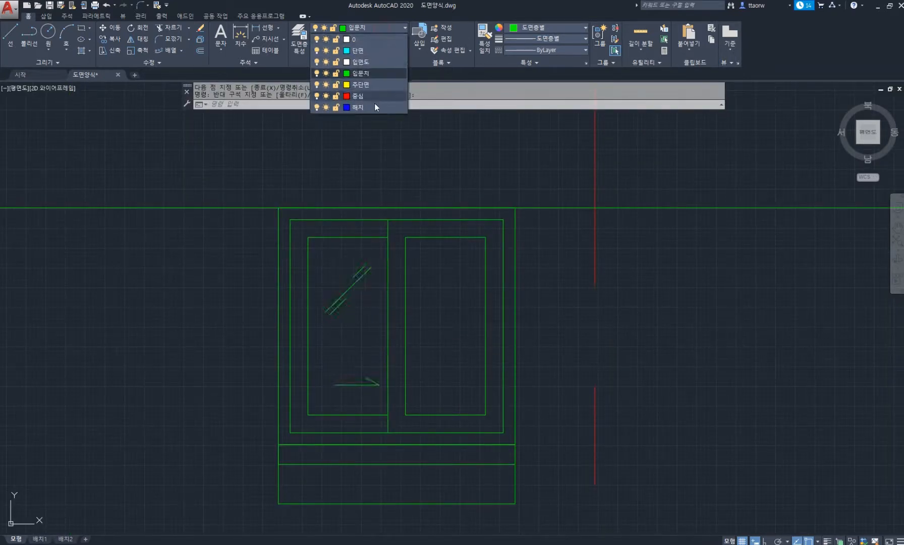
click(374, 103)
key(Escape)
key(Escape)
Step: Mirror the opening arrow about the window's vertical centre into the right pane, keeping the original
text(mi)
key(Return)
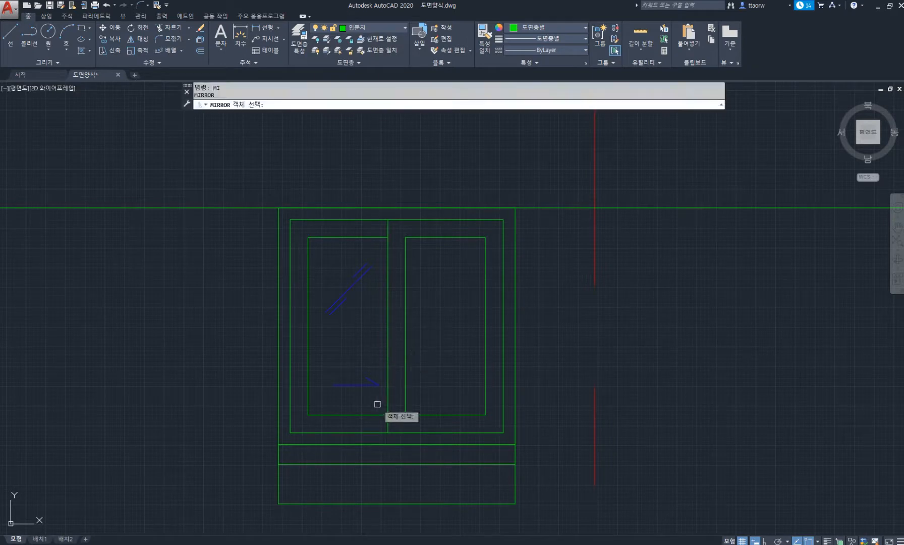
click(378, 405)
click(353, 368)
middle_drag(399, 369, 358, 297)
key(Return)
click(354, 362)
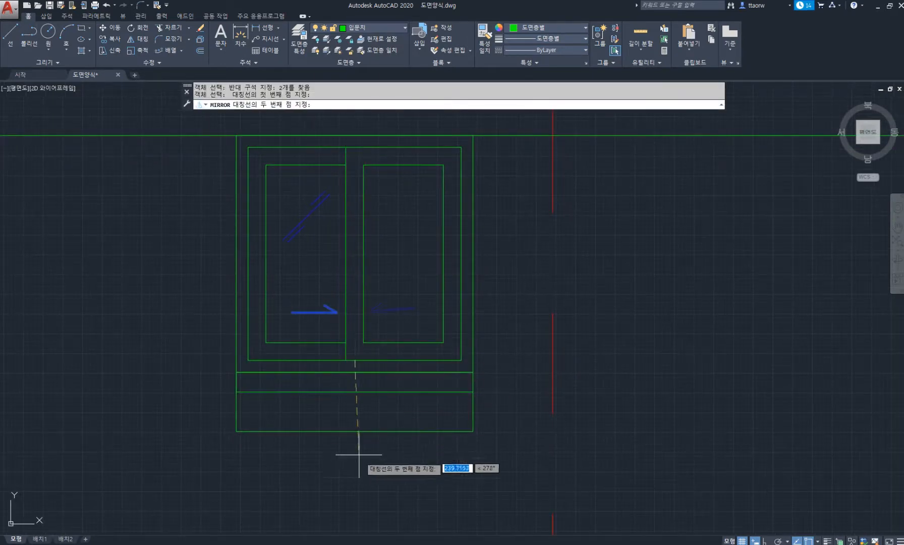
click(359, 460)
key(Return)
Step: Copy the diagonal glass lines horizontally from the left pane into the right pane
text(co)
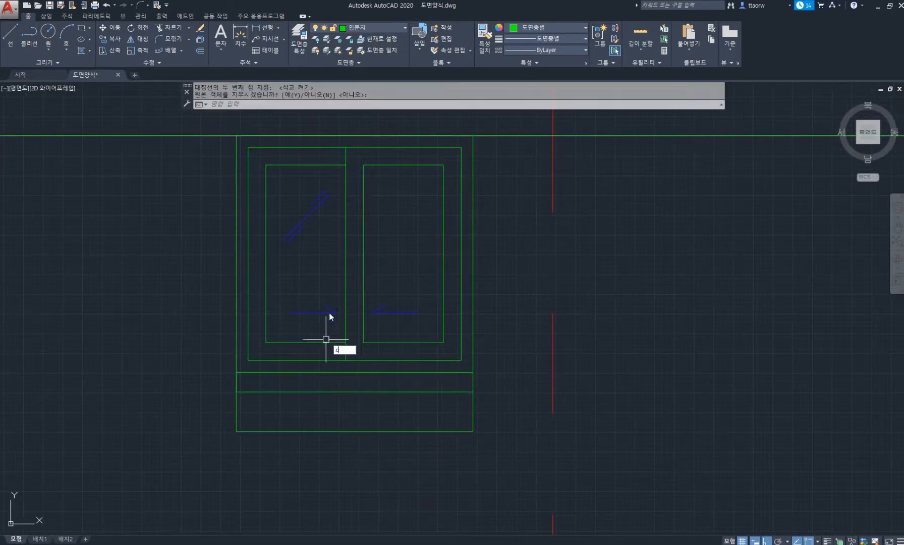
key(Return)
click(343, 259)
click(265, 169)
key(Return)
click(280, 490)
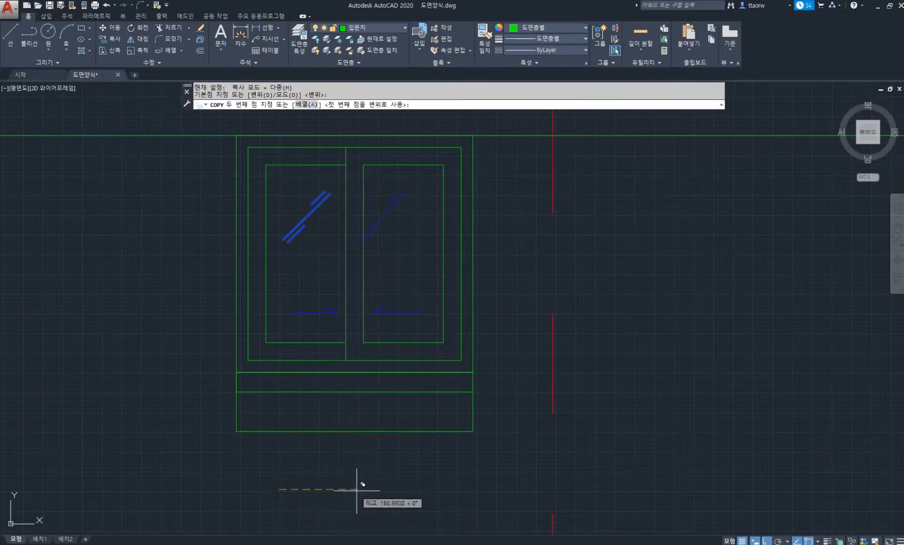
click(376, 489)
key(Return)
Step: Copy the title block's 감독확인 text beside the ground line, onto the wall, under the roof, above the ridge and twice below the footing
scroll(399, 445, down, 10)
middle_drag(410, 413, 393, 389)
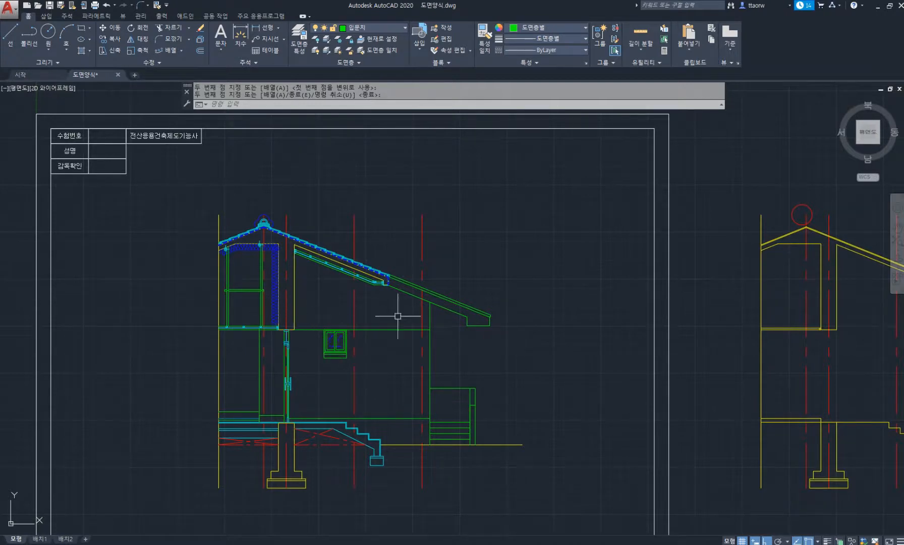
middle_drag(385, 328, 378, 298)
middle_drag(284, 280, 324, 296)
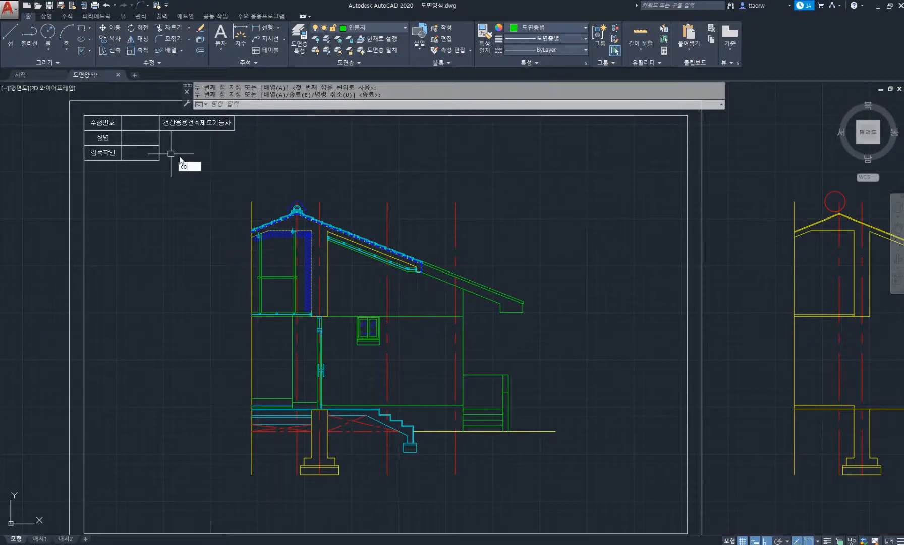
key(Return)
click(108, 151)
key(Return)
click(122, 151)
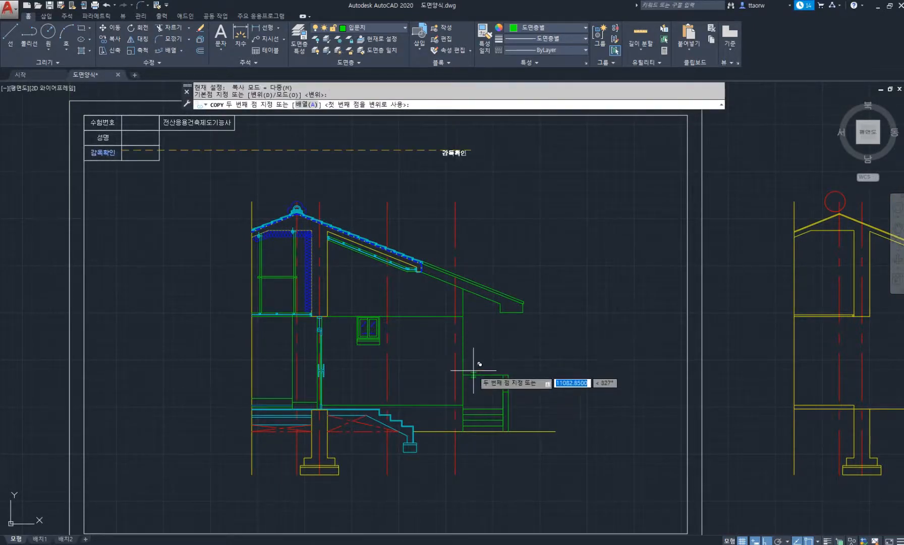
scroll(482, 360, up, 2)
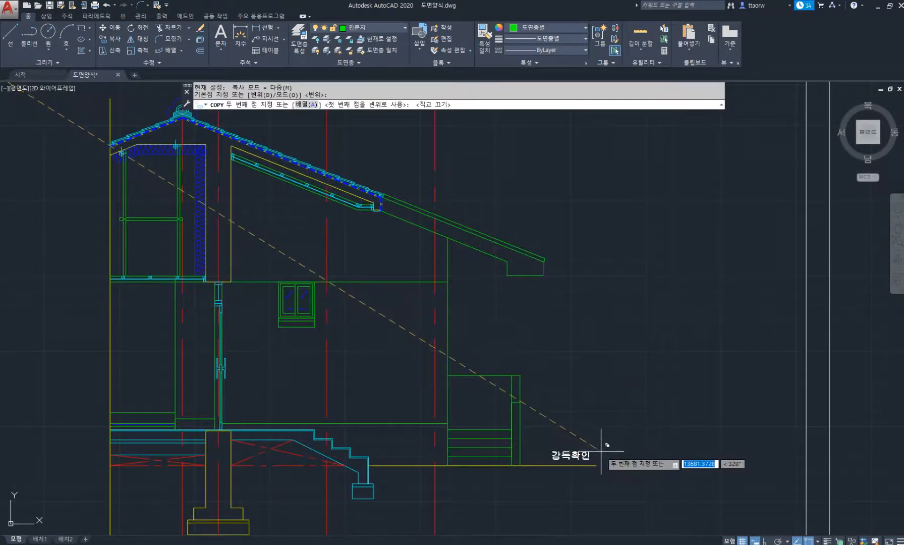
click(601, 451)
click(348, 357)
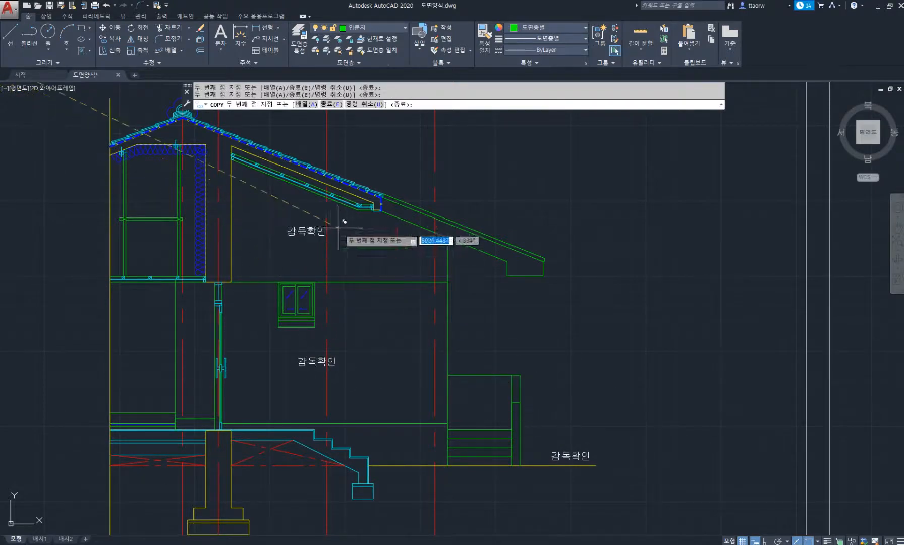
click(345, 221)
scroll(348, 225, down, 2)
scroll(372, 369, down, 2)
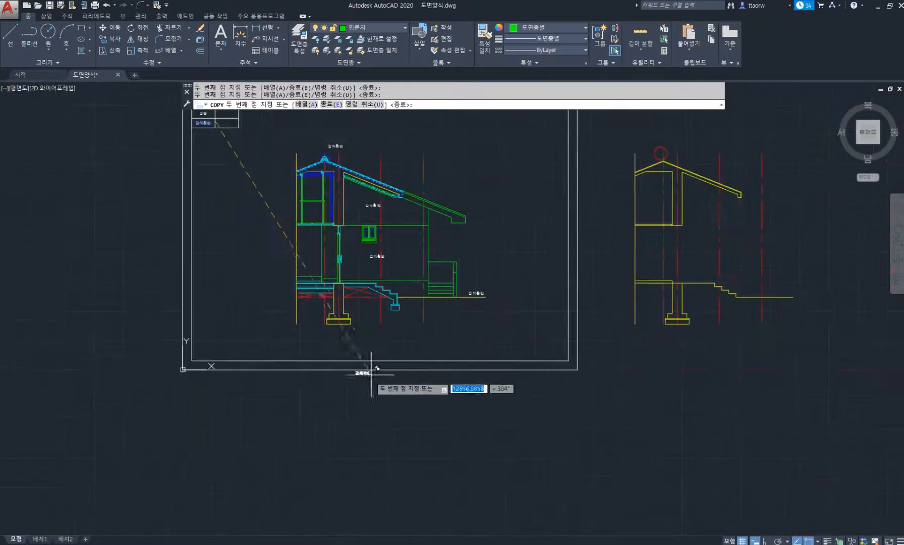
scroll(393, 334, up, 4)
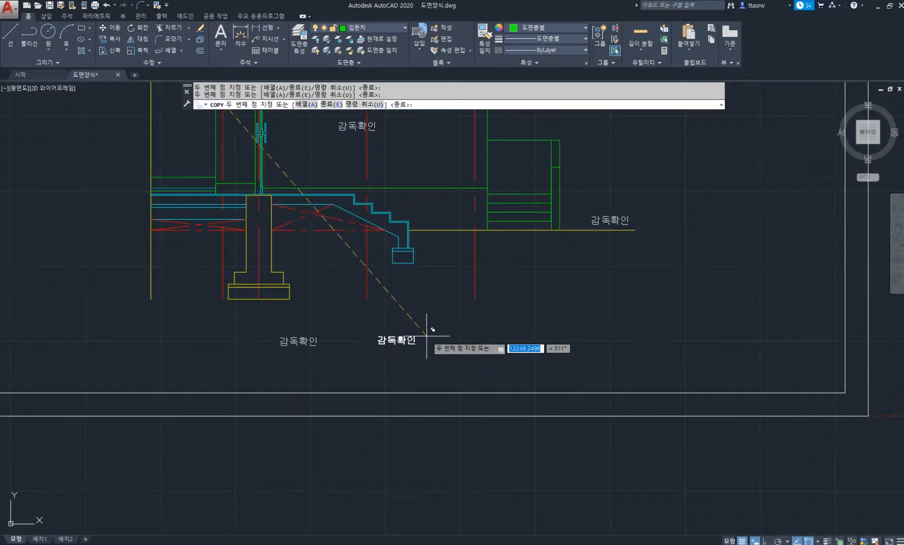
key(Return)
Step: Change the text directly below the footing to "A부분 단면 상세도" and widen its text frame to about 3712 so it fits one line
click(305, 341)
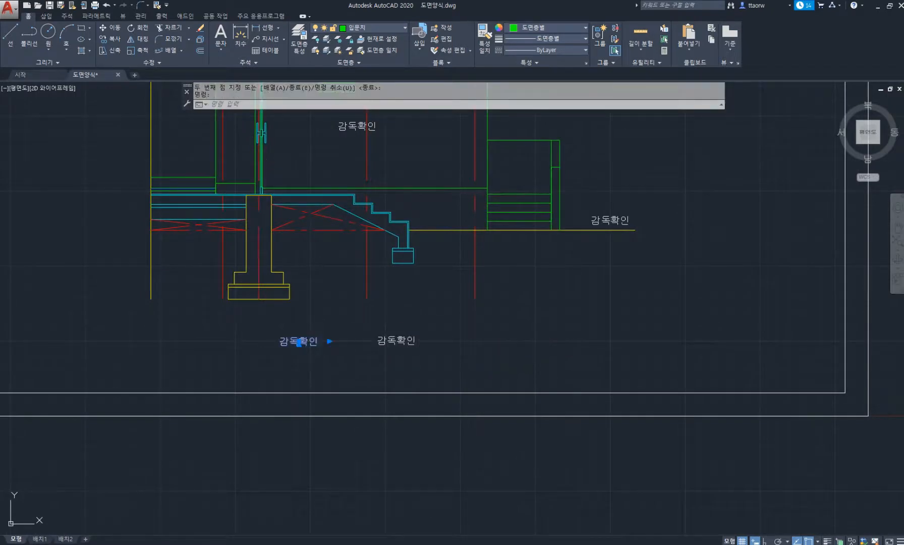
double_click(299, 341)
click(330, 337)
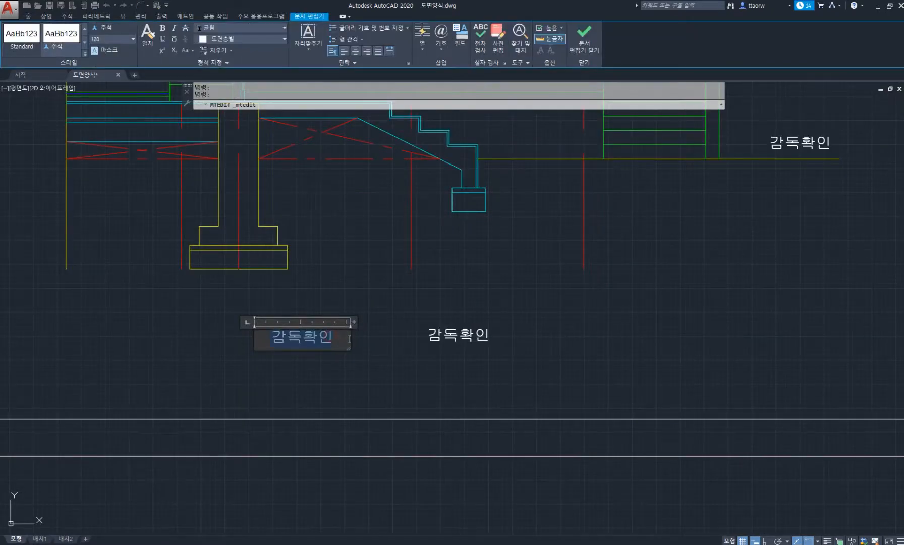
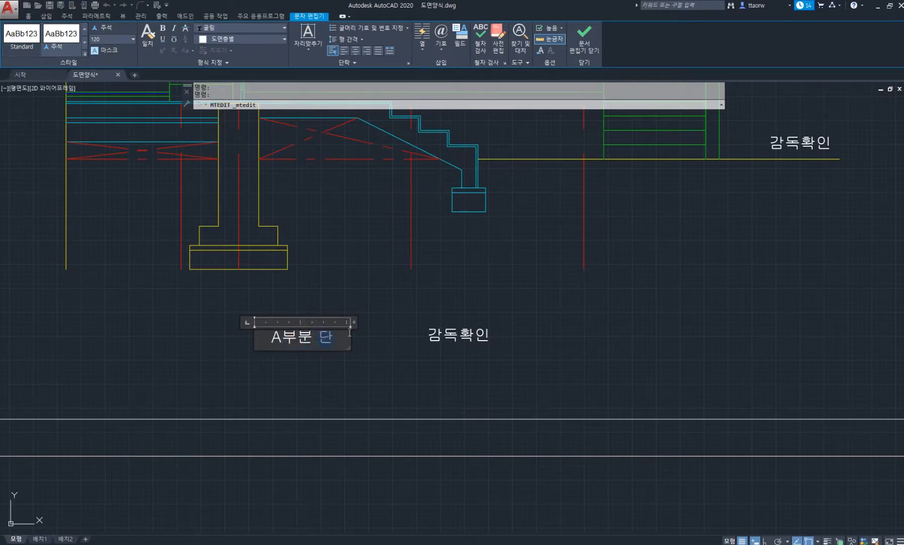
key(Return)
text(상)
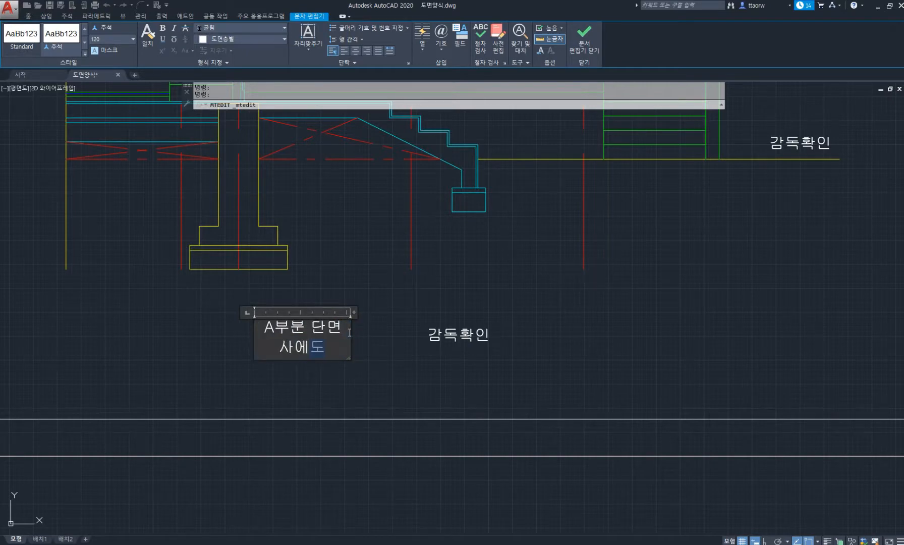
key(BackSpace)
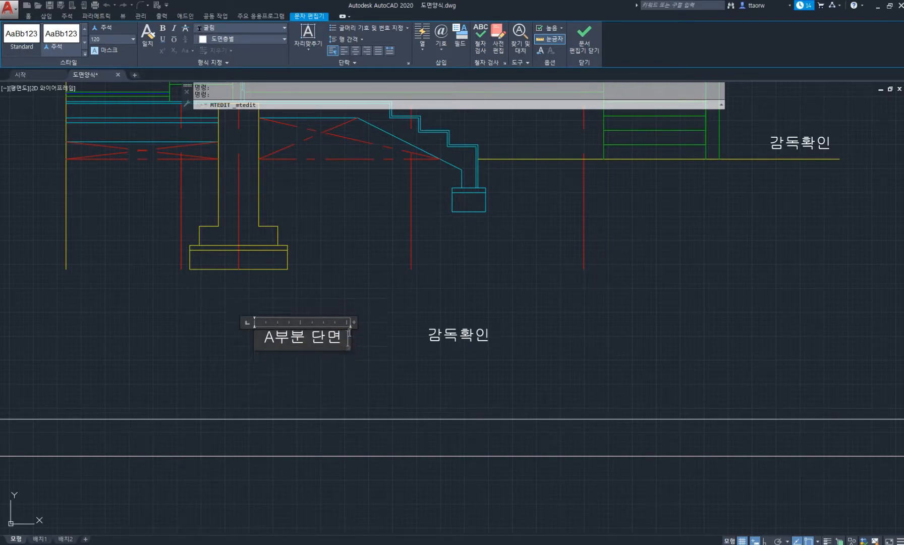
text(상세도)
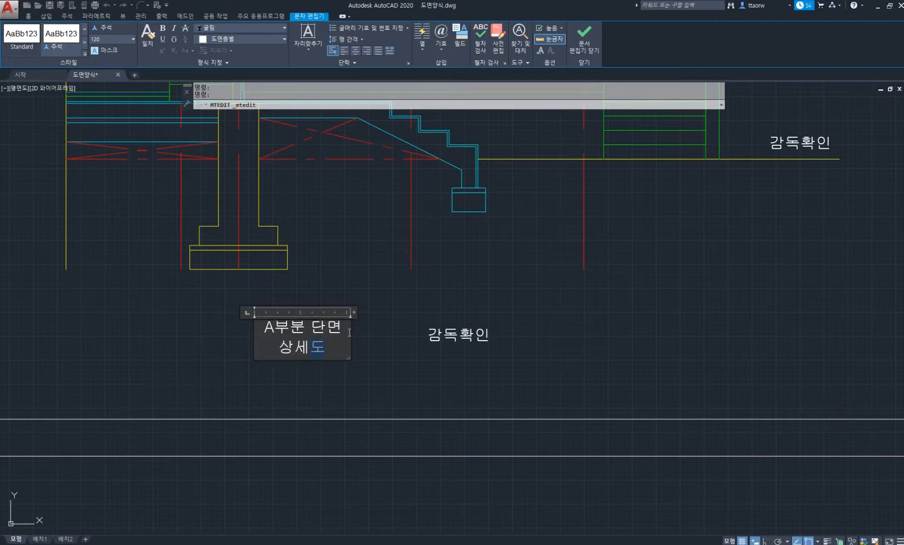
drag(352, 314, 483, 316)
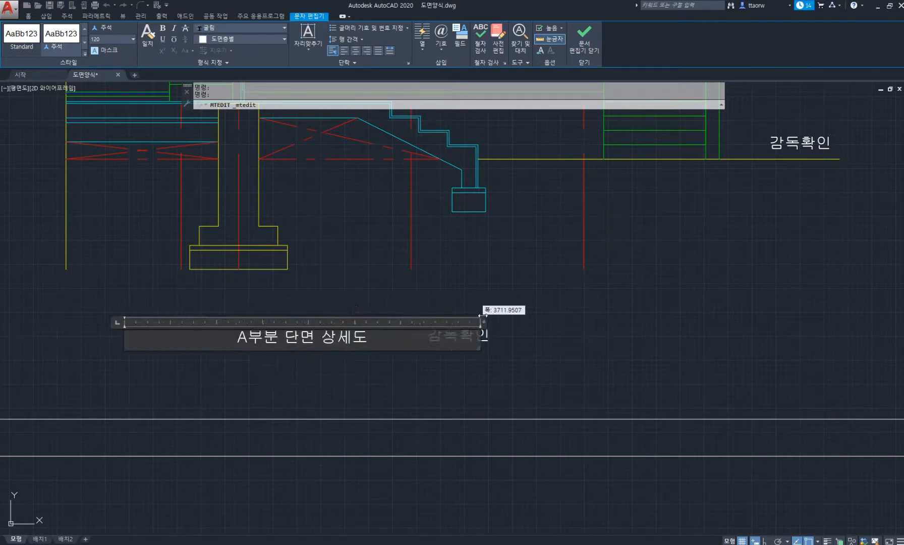
Step: Set the text height of the whole A부분 단면 상세도 title to 240 and finish editing
drag(369, 337, 214, 271)
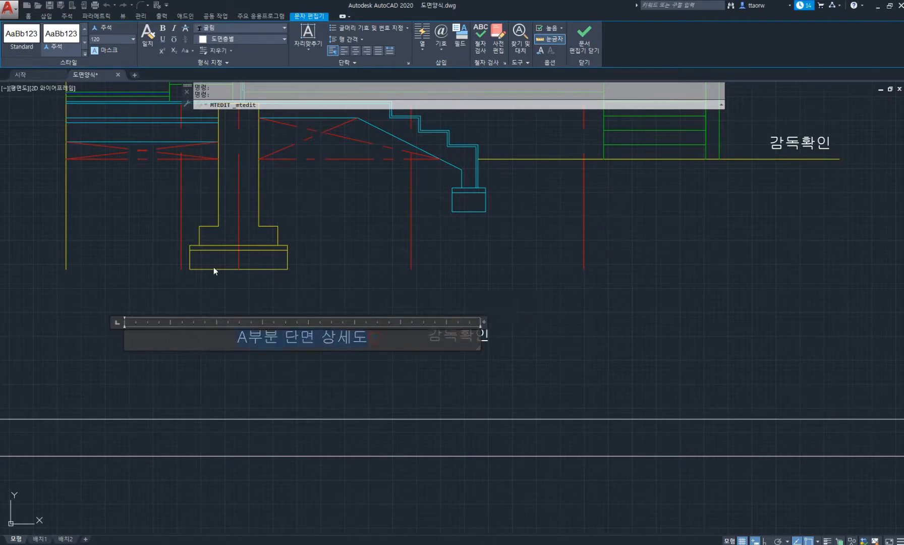
click(103, 41)
text(240)
key(Return)
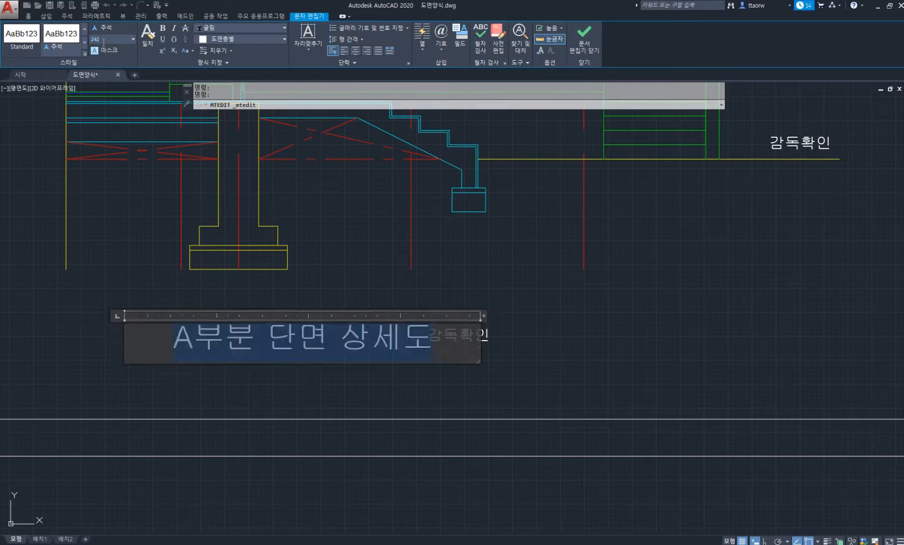
click(585, 38)
Step: Move the 감독확인 text that overlaps the title's end clear to its right and change it to "SCALE: 1/40"
click(472, 313)
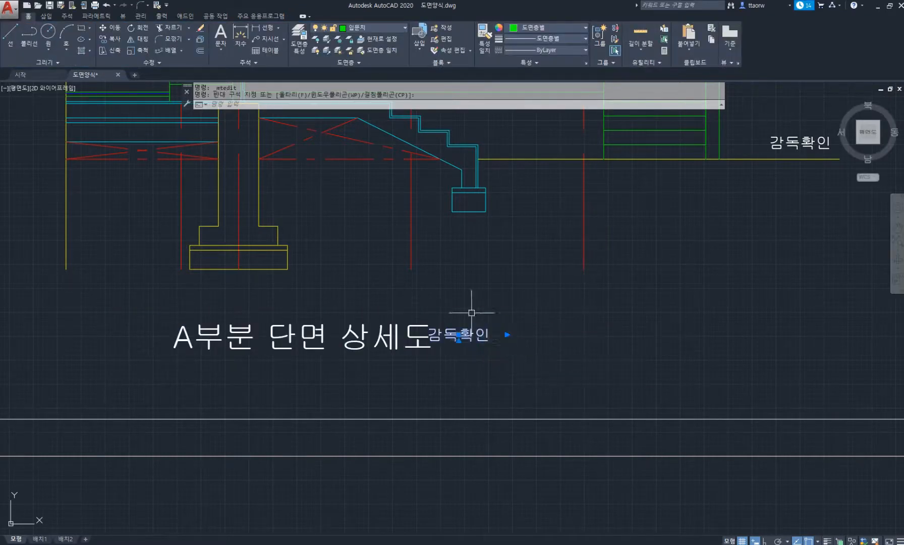
click(459, 337)
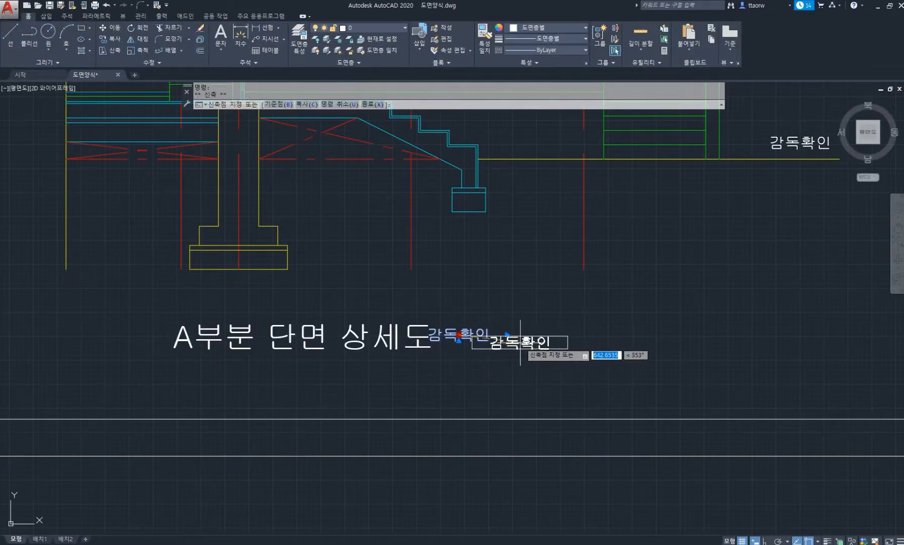
click(531, 343)
double_click(528, 343)
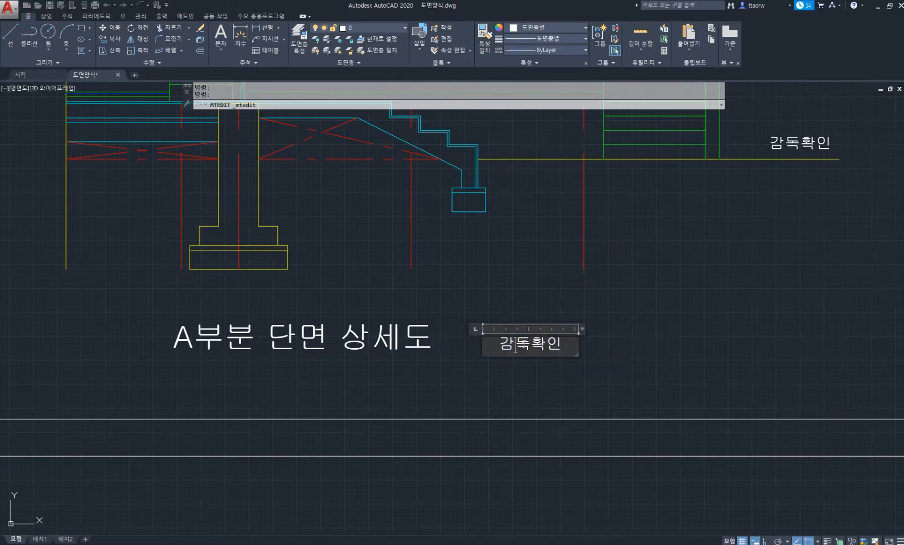
text(ㄴㅊ)
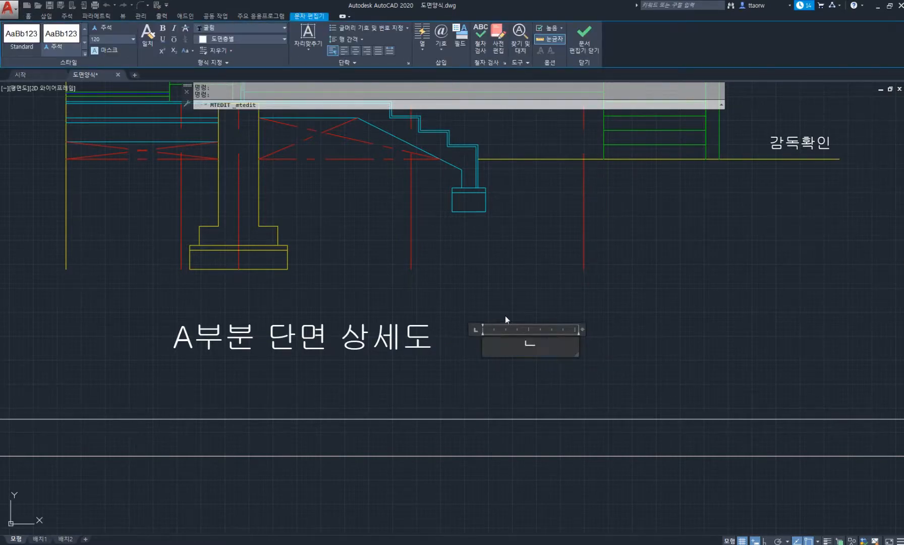
key(BackSpace)
key(BackSpace)
text(SCALE)
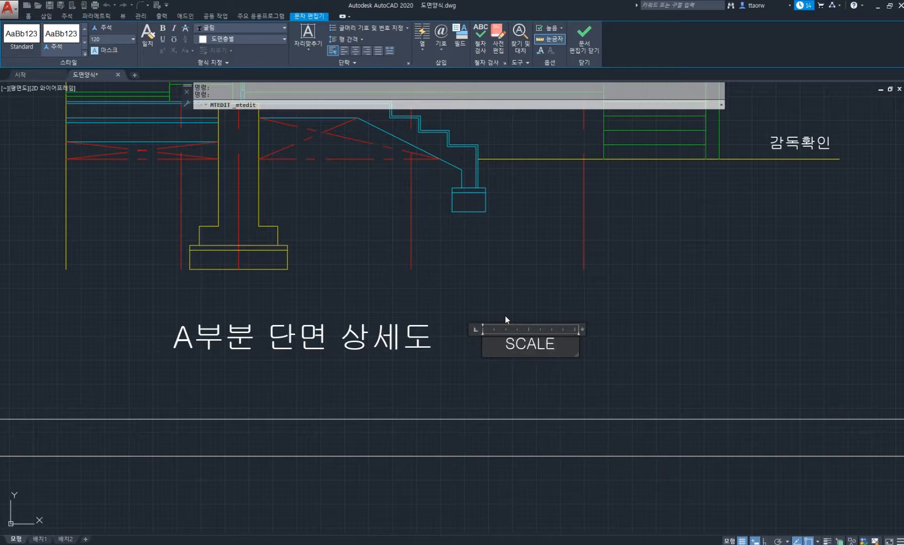
text(: 1/40)
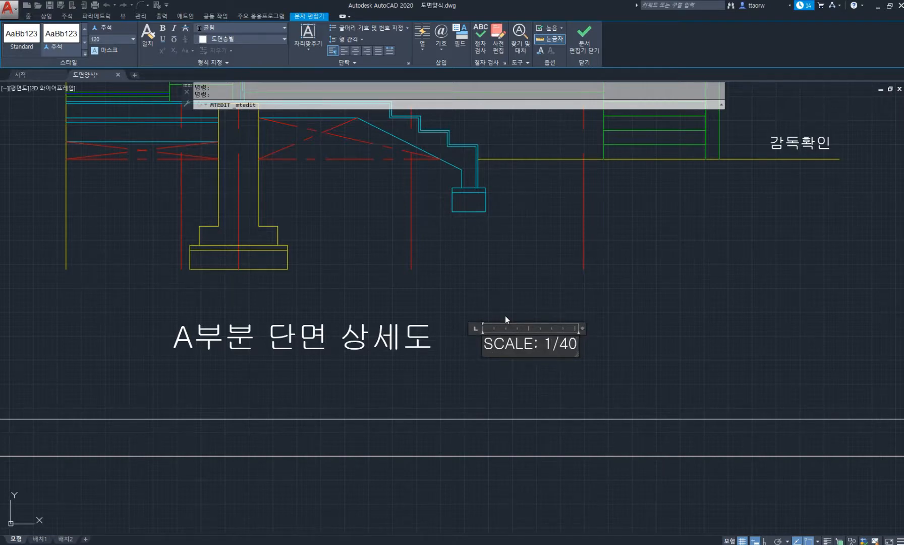
click(646, 326)
Step: Draw a rectangular frame around the A부분 단면 상세도 title, leaving the scale text outside
text(R)
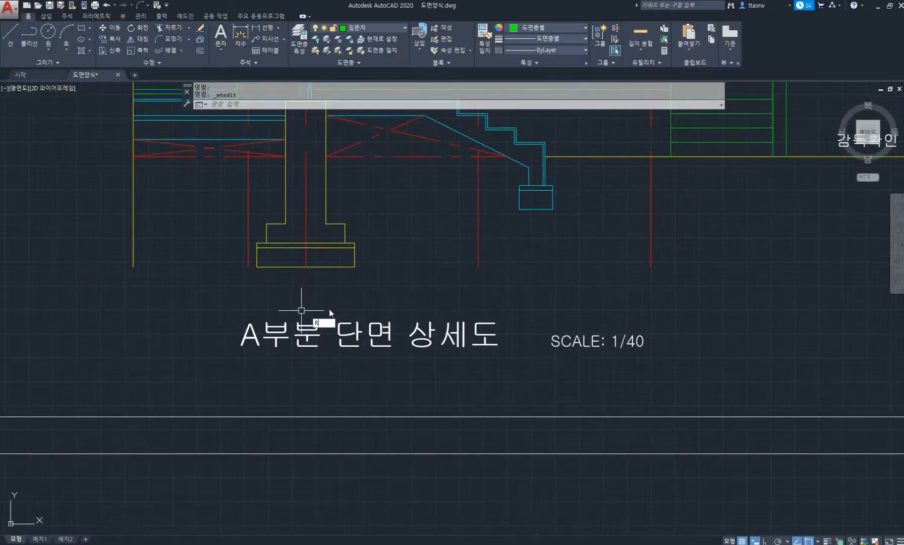
text(EC)
key(space)
click(190, 357)
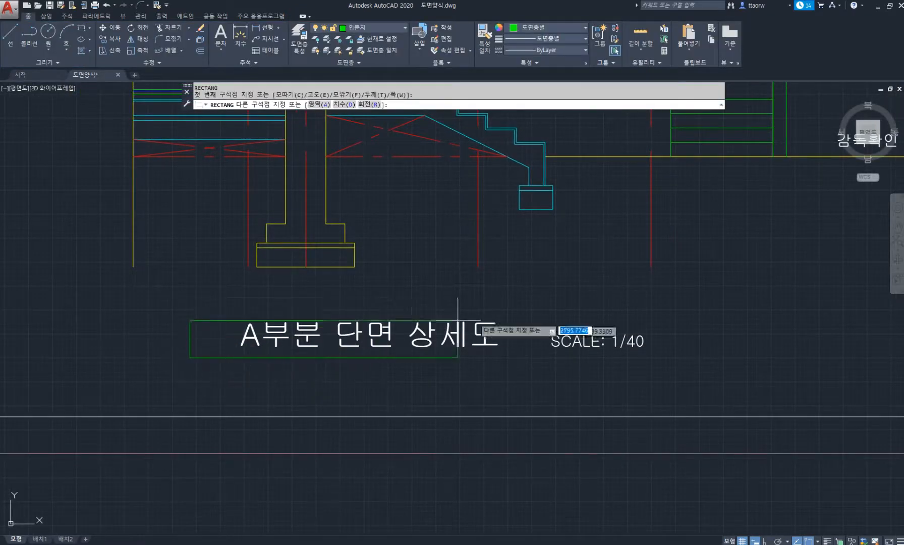
click(538, 311)
Step: Examine the whole section drawing within its sheet border, including the title, annotation texts and roof eaves
scroll(581, 338, down, 5)
middle_drag(581, 347, 501, 398)
middle_drag(521, 366, 469, 410)
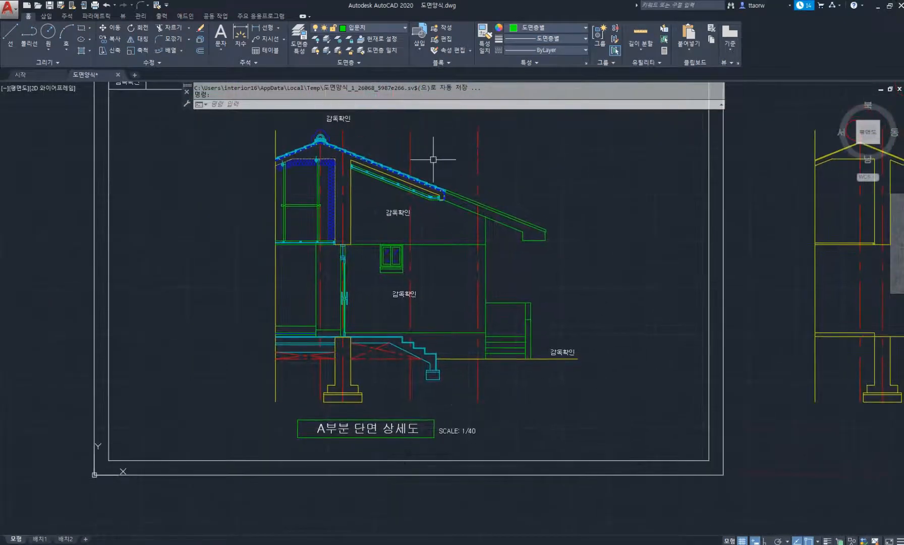
scroll(402, 185, down, 2)
scroll(461, 206, up, 2)
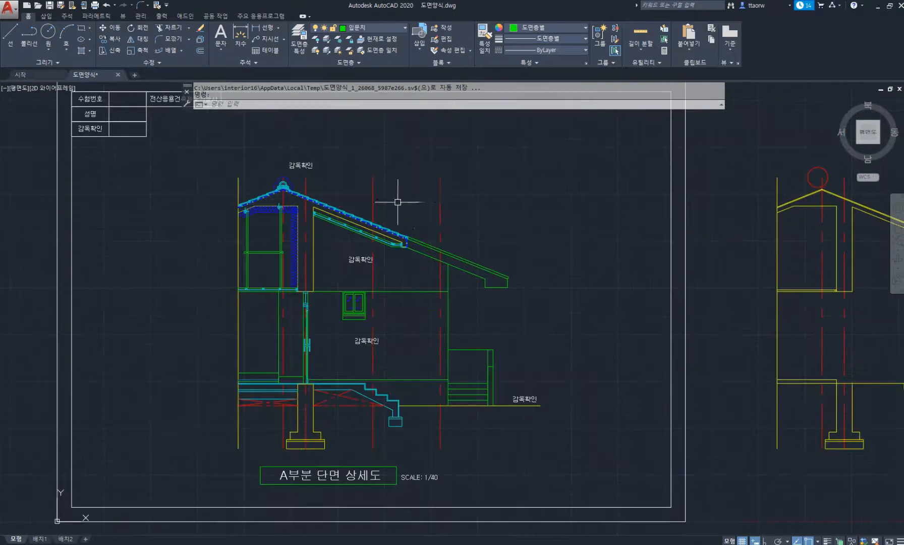
middle_drag(403, 198, 342, 212)
scroll(348, 227, down, 2)
scroll(295, 233, up, 1)
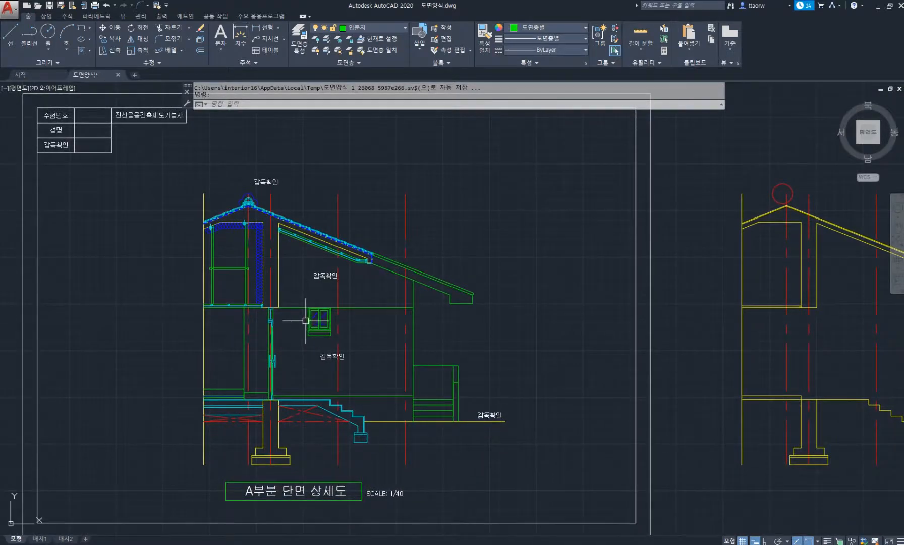
Step: Draw a 230 × 230 gutter rectangle outward from the lower outer corner of the far roof eave
scroll(467, 305, up, 7)
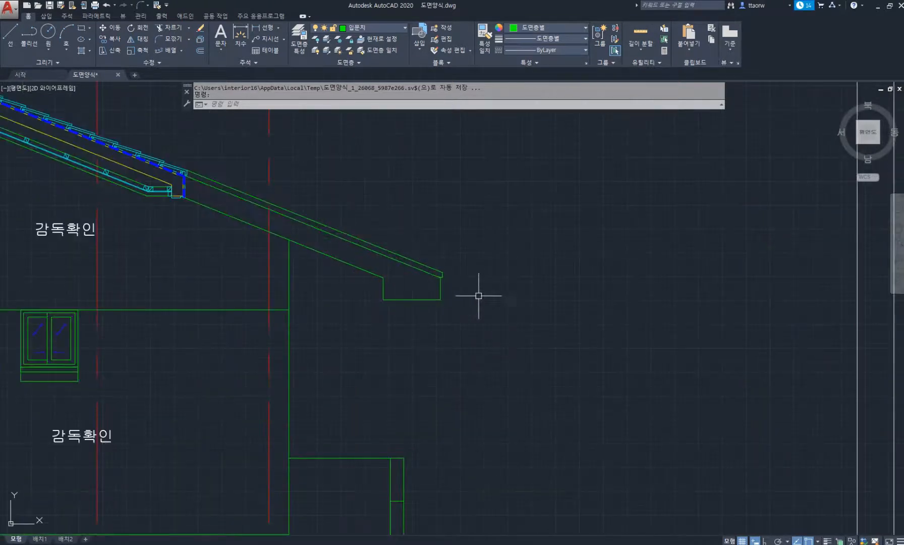
text(C)
key(Return)
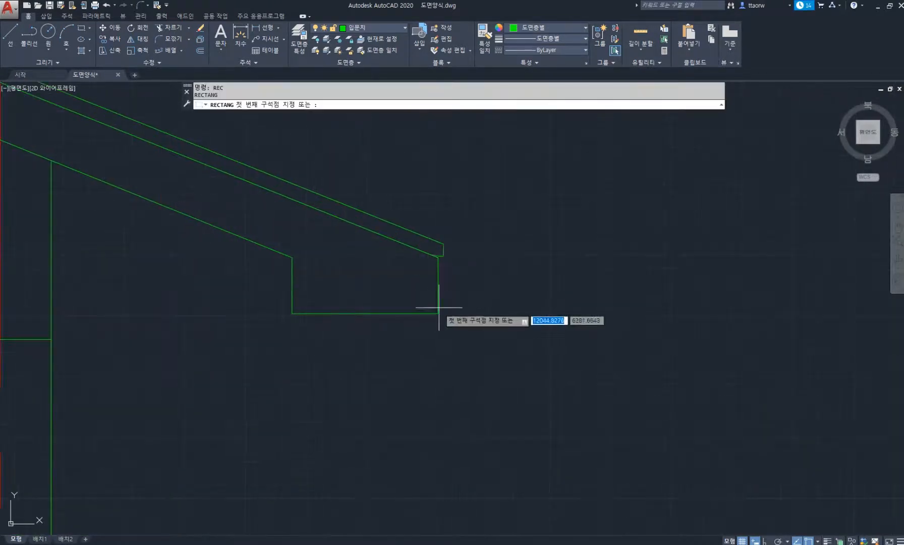
click(439, 313)
text(2)
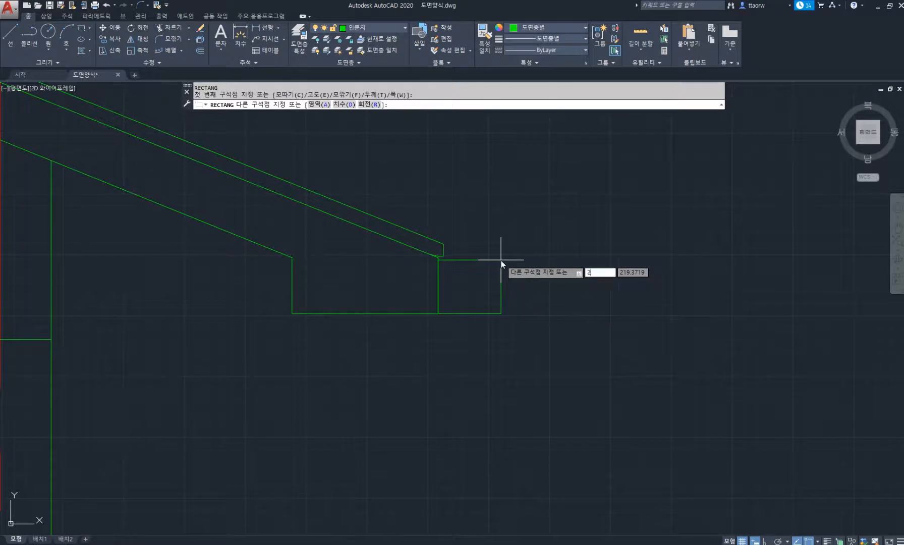
text(30)
key(Tab)
text(230)
key(Return)
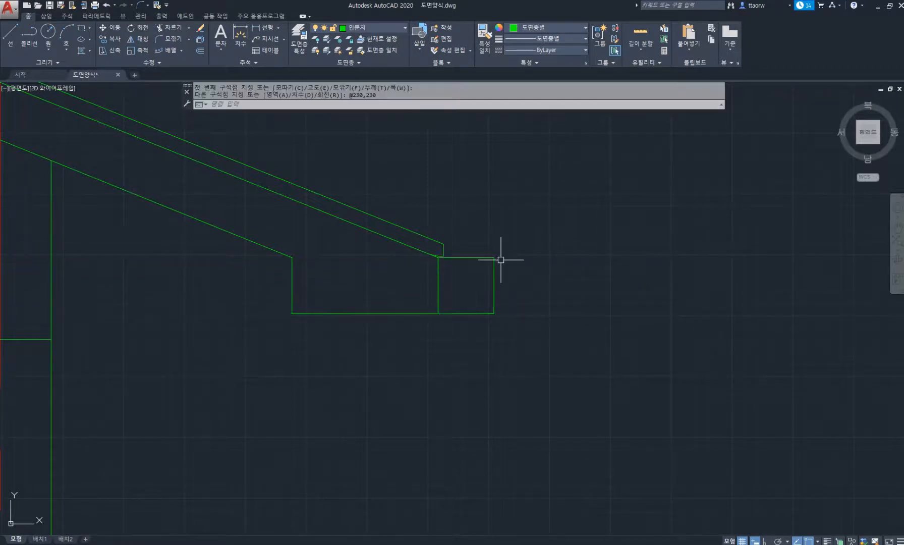
Step: Copy the gutter square by its lower-left corner to the lower outer corner of the entrance roof's cut eave
text(co)
key(Return)
click(523, 231)
click(472, 266)
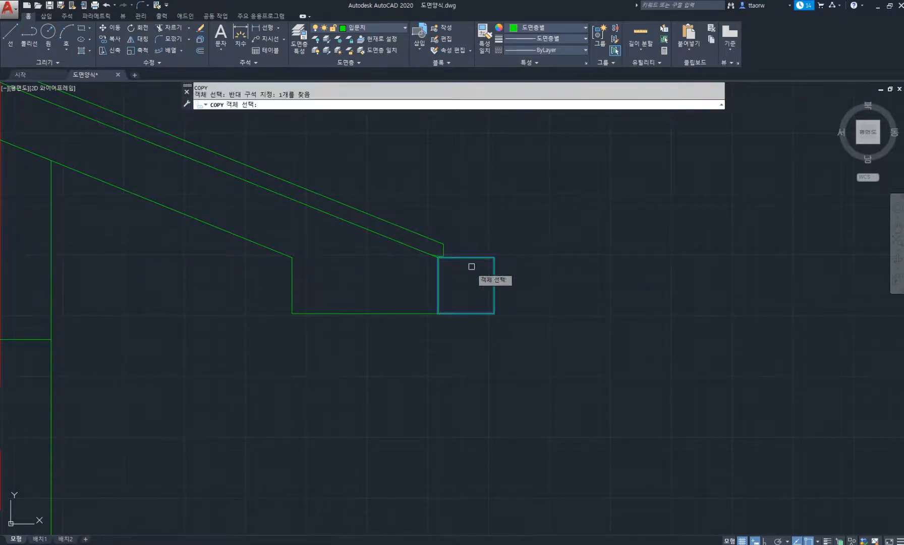
key(Return)
click(438, 312)
scroll(332, 263, down, 4)
scroll(379, 238, down, 2)
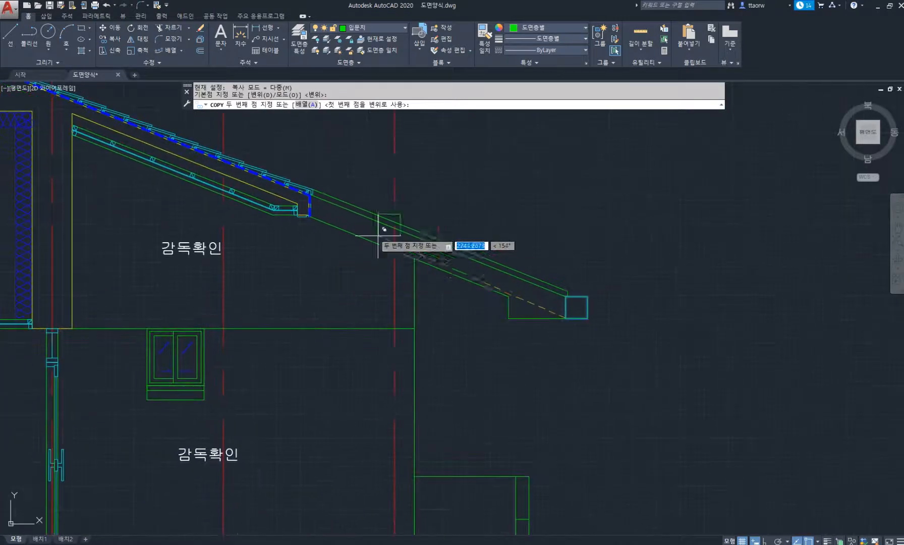
scroll(323, 202, up, 6)
click(271, 262)
key(Return)
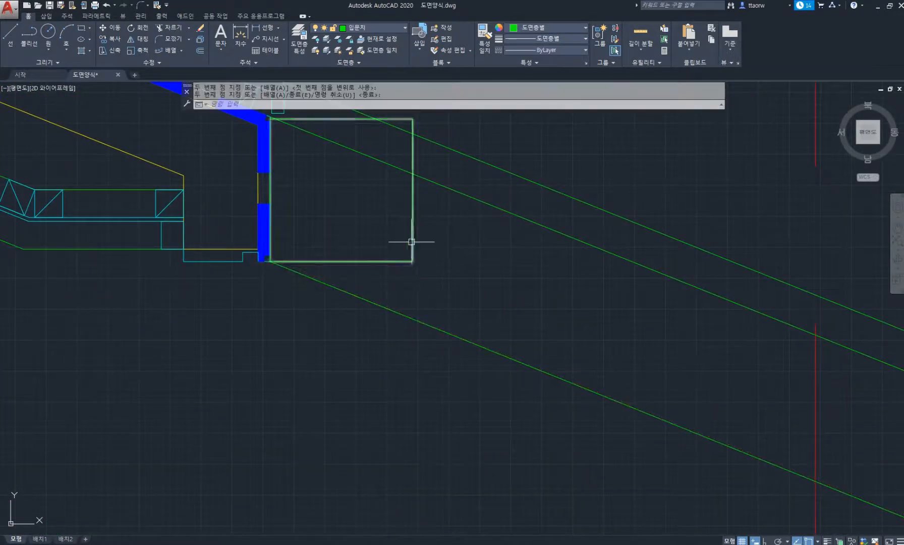
Step: Trim away the sloping roof lines that cross the inside of the copied gutter square
middle_drag(395, 232, 414, 275)
text(tr)
key(Return)
key(Return)
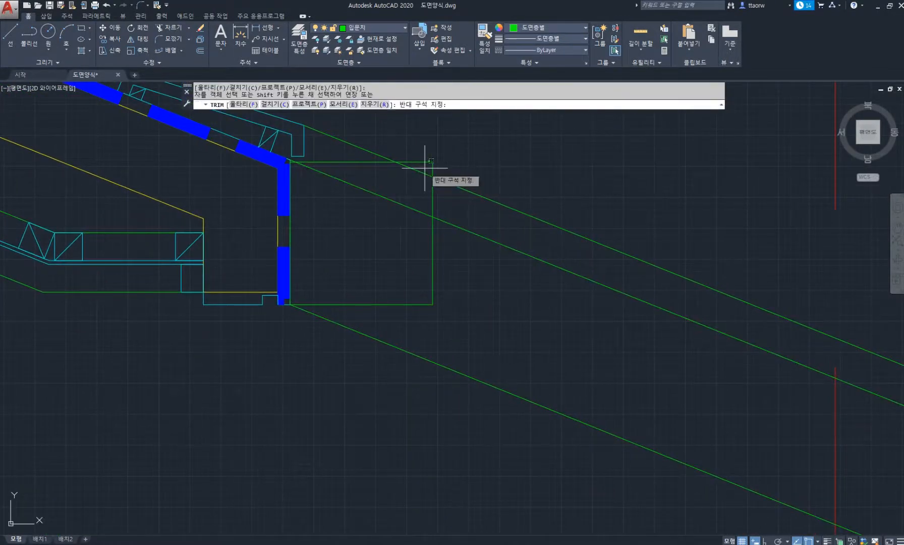
scroll(303, 236, down, 5)
key(Escape)
middle_drag(418, 281, 404, 256)
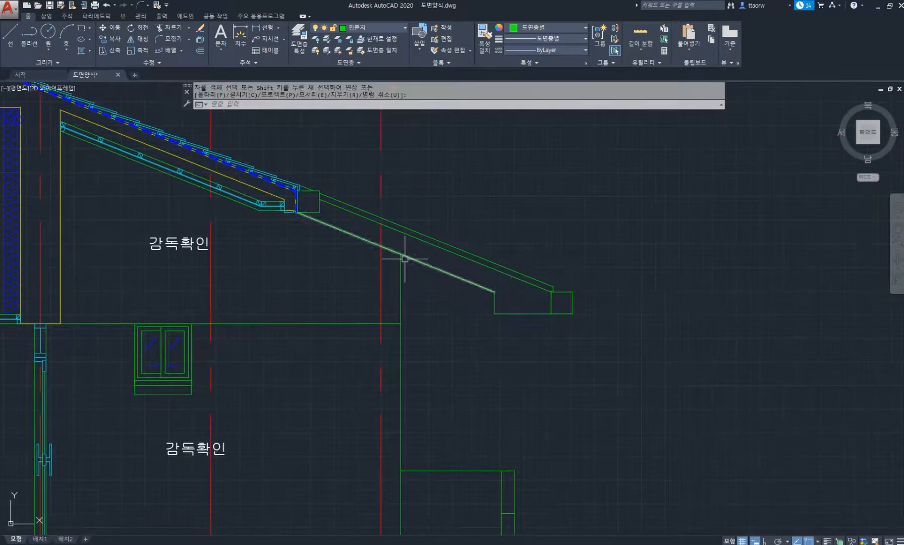
key(Escape)
key(Escape)
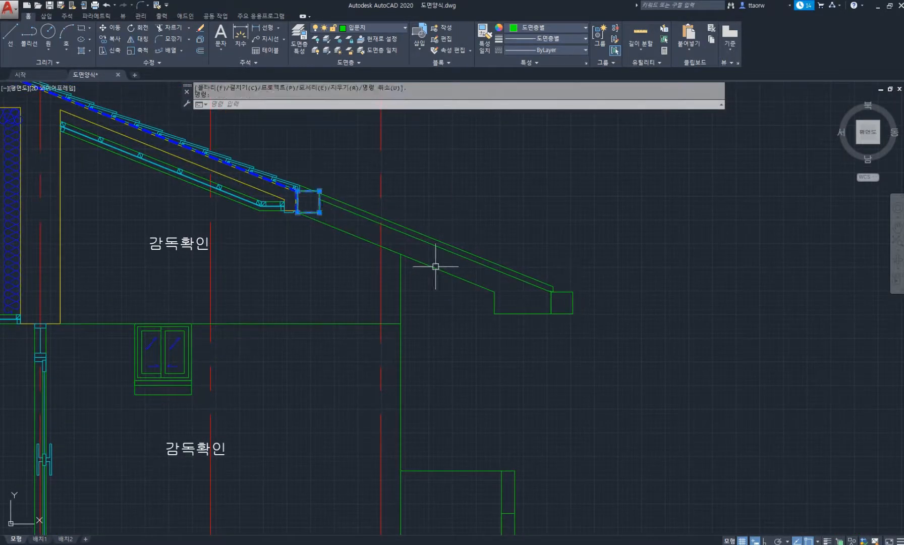
Step: Draw the downpipe's inner edge as a polyline from the far gutter's underside, sloping back to the wall and down to the porch parapet top
middle_drag(464, 288, 426, 243)
scroll(429, 248, up, 2)
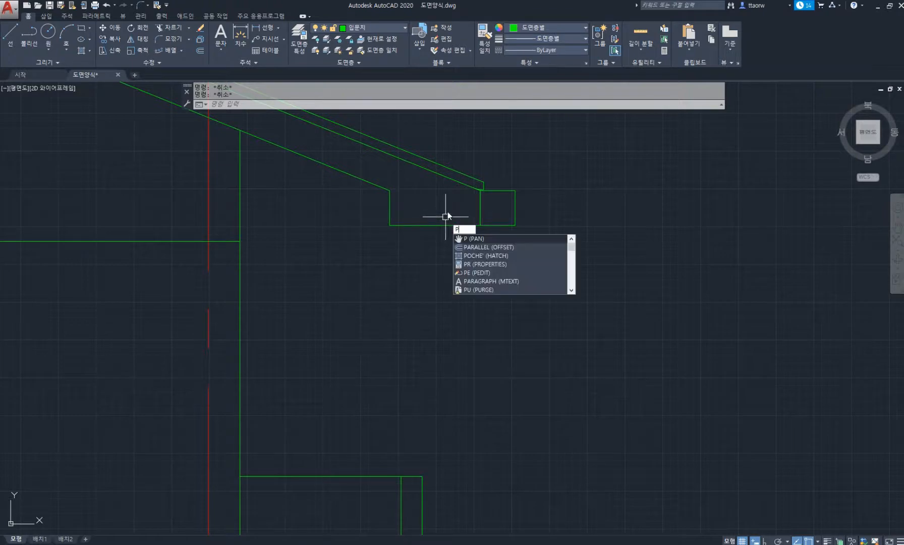
text(L)
key(Return)
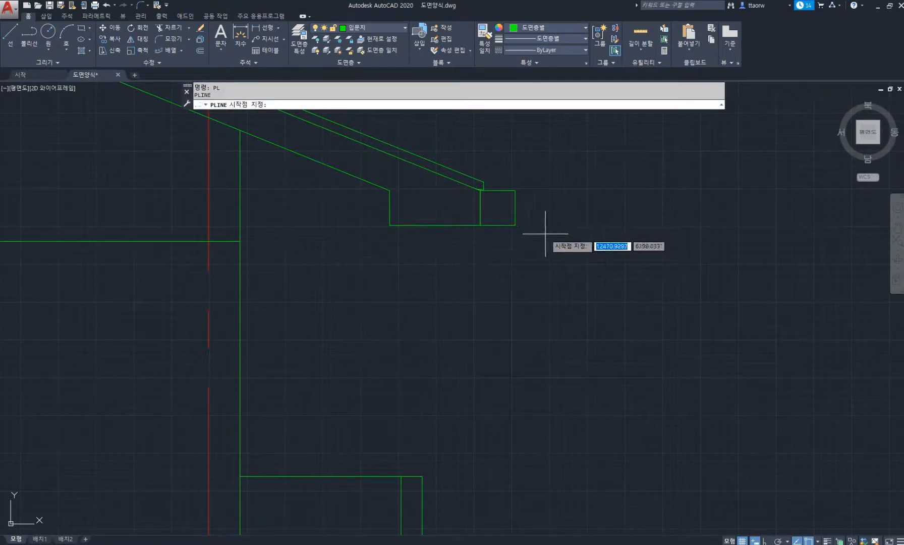
scroll(505, 232, up, 4)
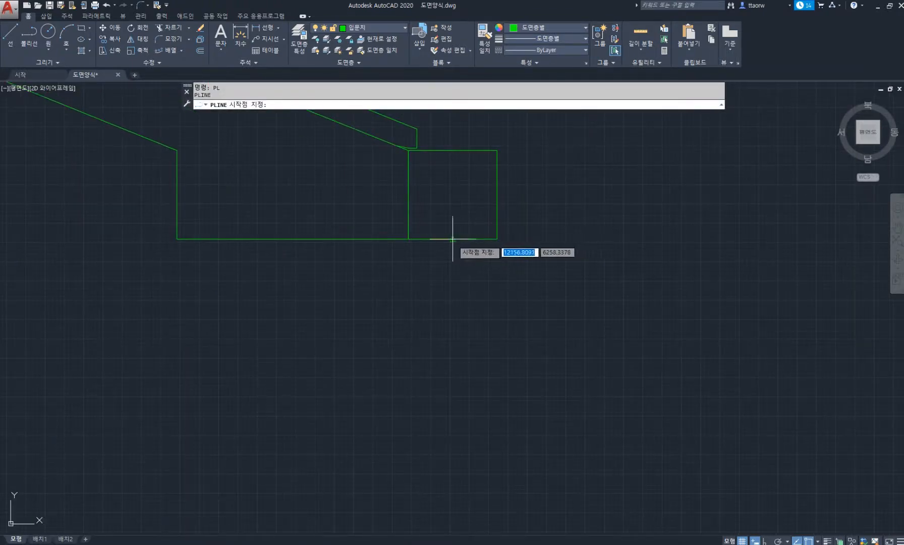
click(439, 238)
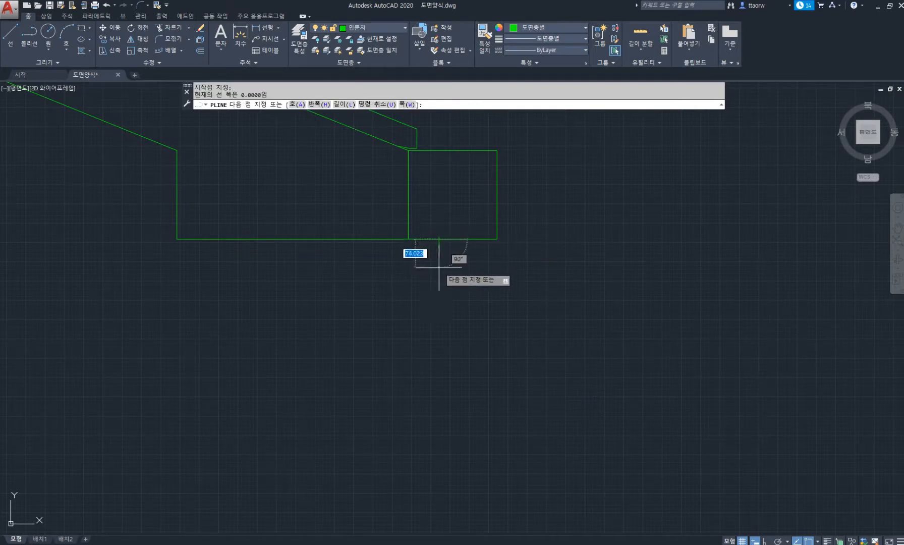
key(F8)
click(439, 256)
scroll(439, 260, down, 4)
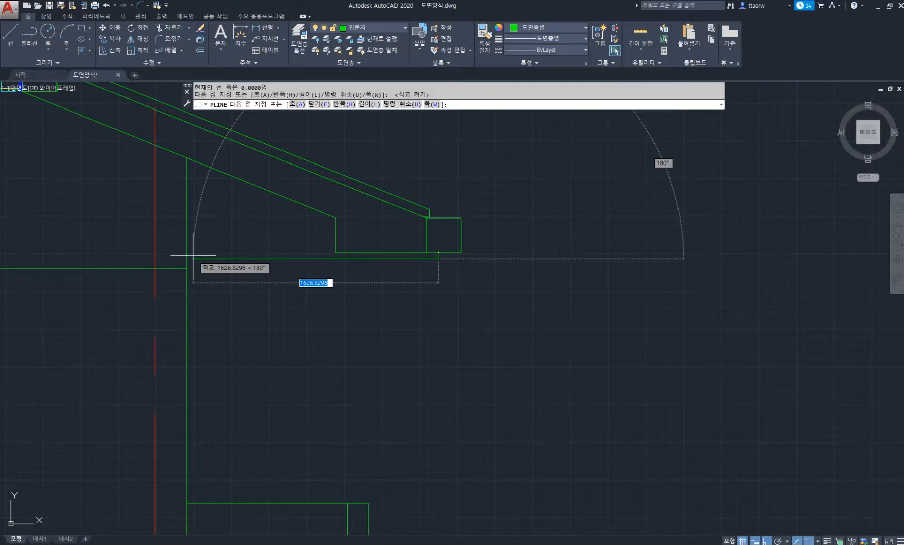
key(F8)
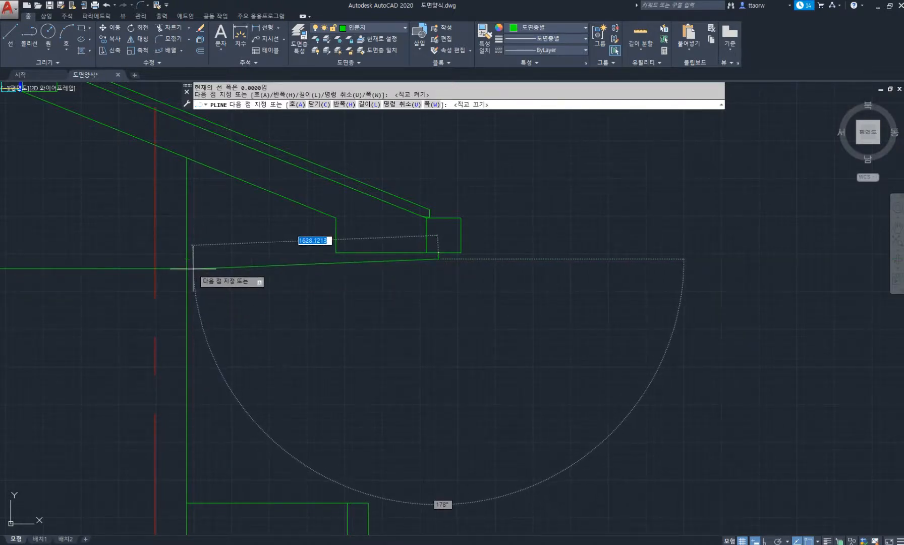
click(192, 269)
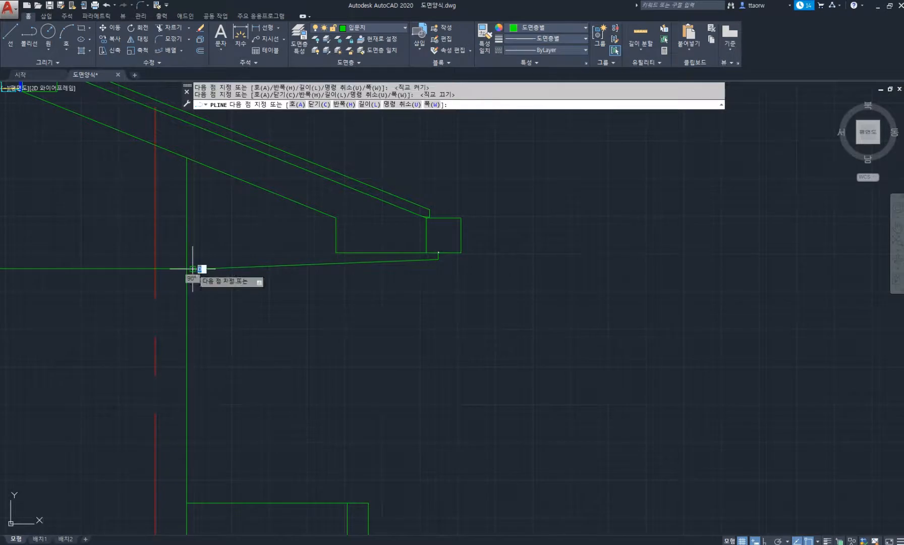
click(192, 502)
key(Return)
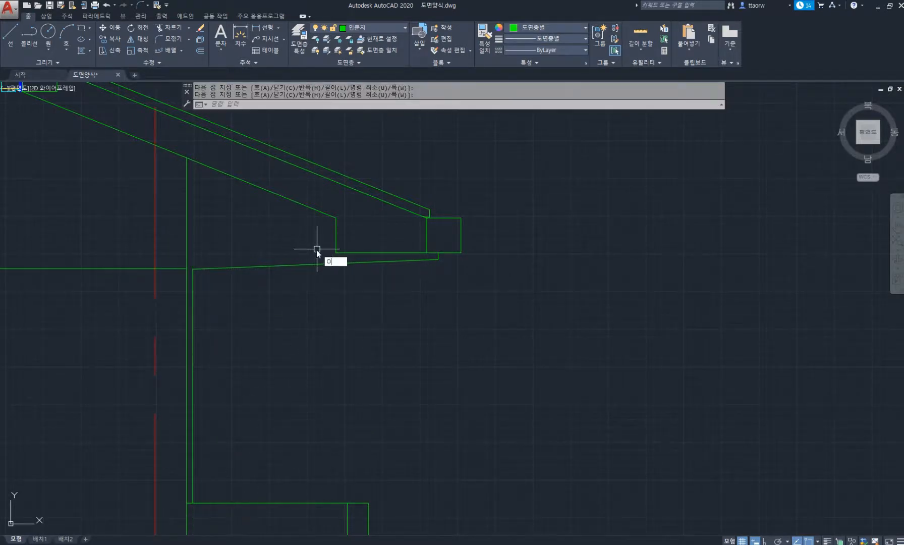
Step: Offset the downpipe polyline 90 outward, away from the wall, to form the pipe's second edge
text(o)
key(Return)
key(Return)
click(307, 264)
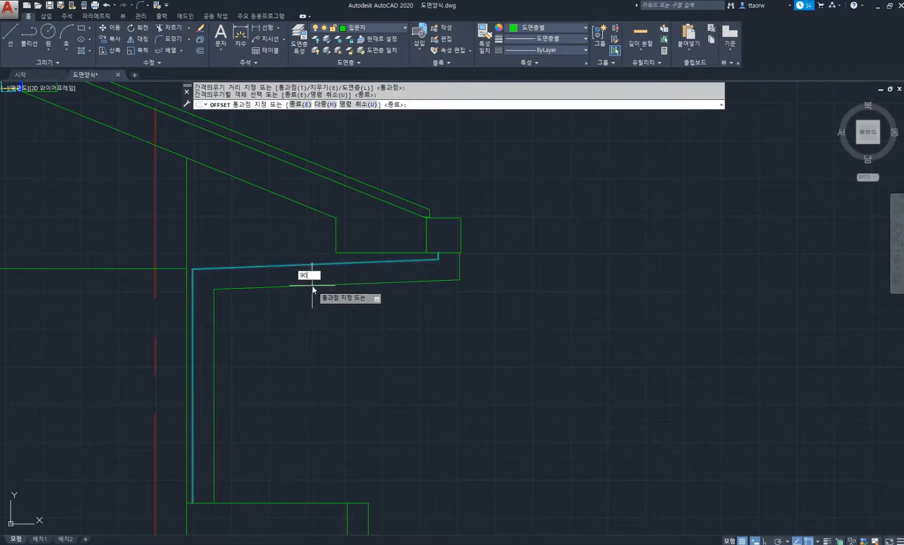
key(Return)
key(Escape)
Step: Draw diagonal joint lines between the inner and outer corners at both bends of the downpipe
key(Return)
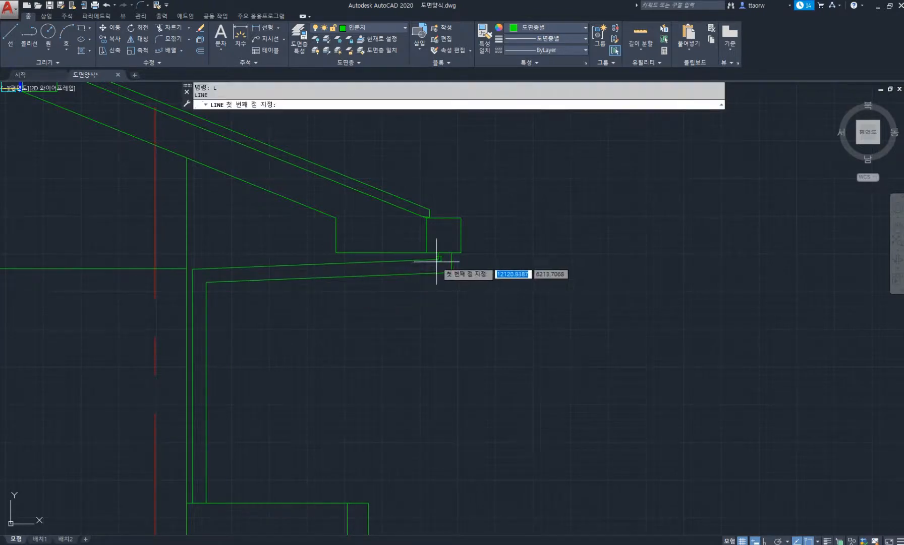
click(438, 260)
click(452, 272)
key(Return)
key(Return)
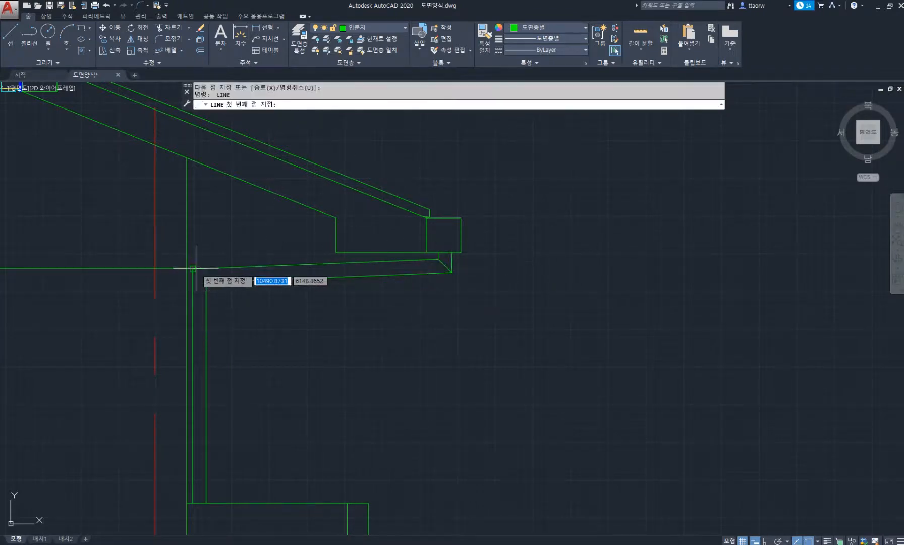
click(193, 269)
click(206, 282)
key(Return)
Step: Draw a horizontal bracket line from the wall across the downpipe to its outer edge, just below the upper bend
scroll(180, 293, up, 2)
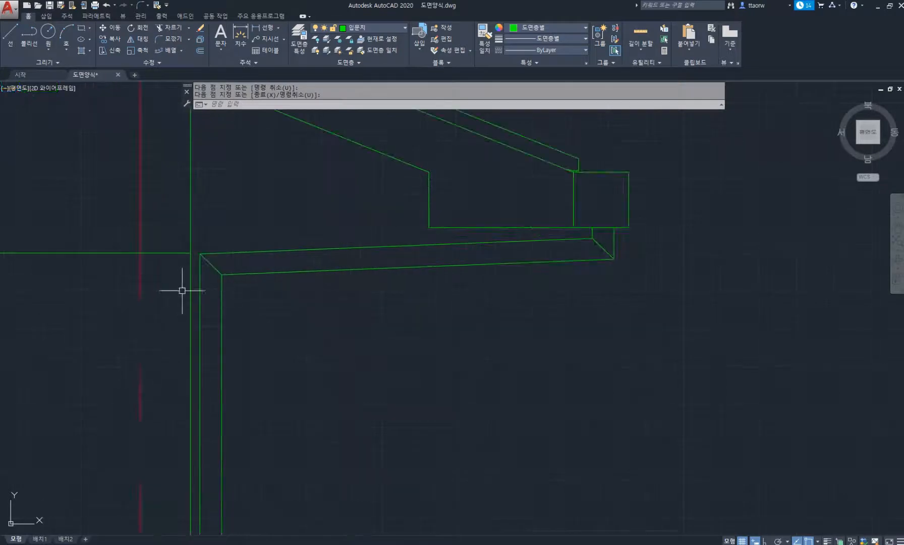
key(Return)
click(191, 294)
click(221, 295)
key(Return)
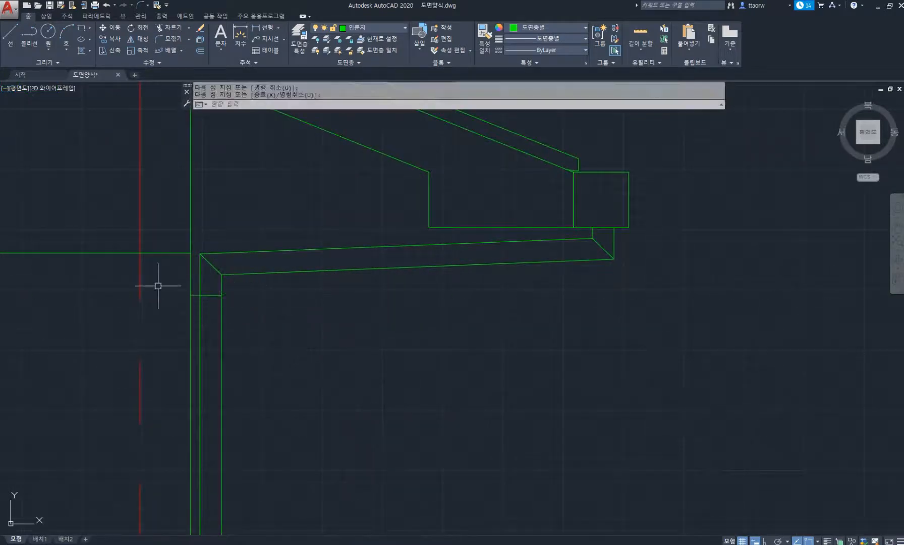
Step: Offset the bracket line 20 downward to give the pipe bracket its thickness
text(o)
key(Return)
key(Return)
click(209, 295)
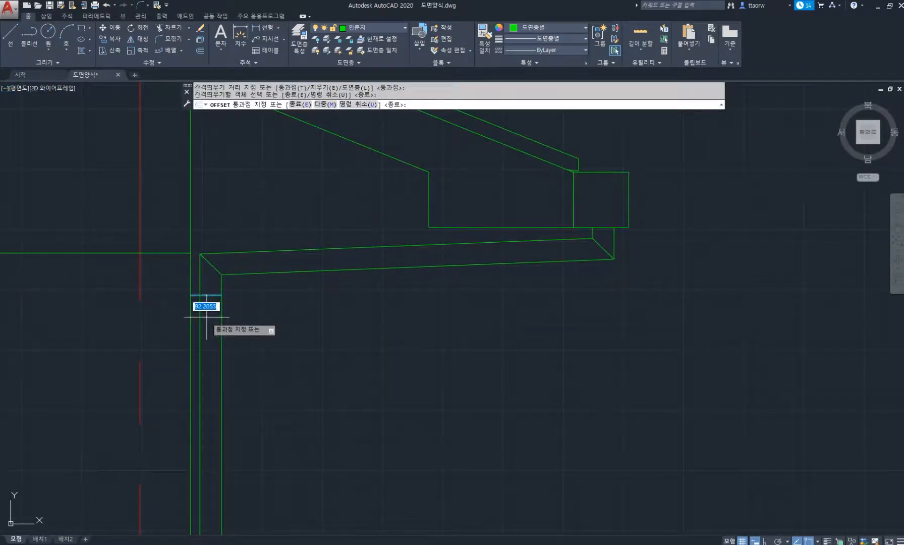
text(20)
key(Return)
key(Return)
Step: Copy the pair of bracket lines straight down to the lower part of the downpipe, just above the porch parapet
scroll(268, 309, down, 2)
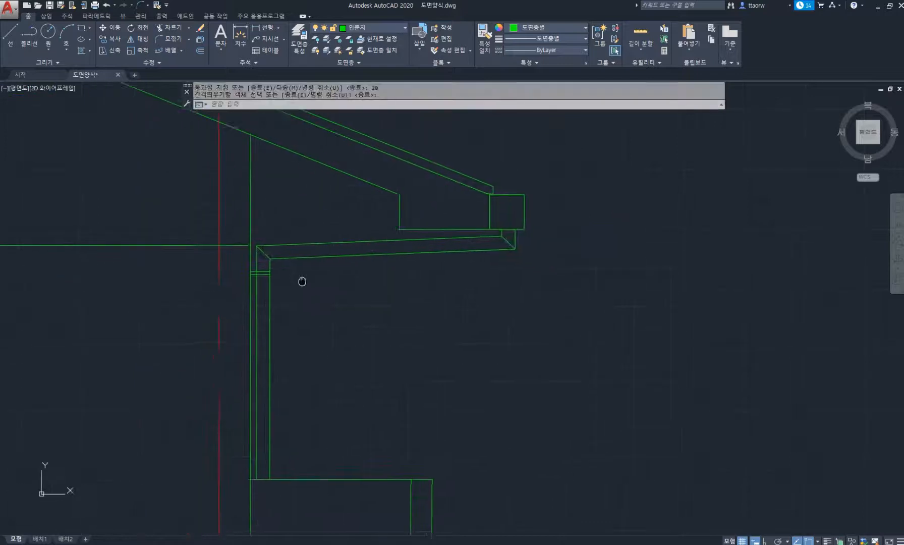
text(co)
key(Return)
click(264, 270)
key(Return)
click(365, 281)
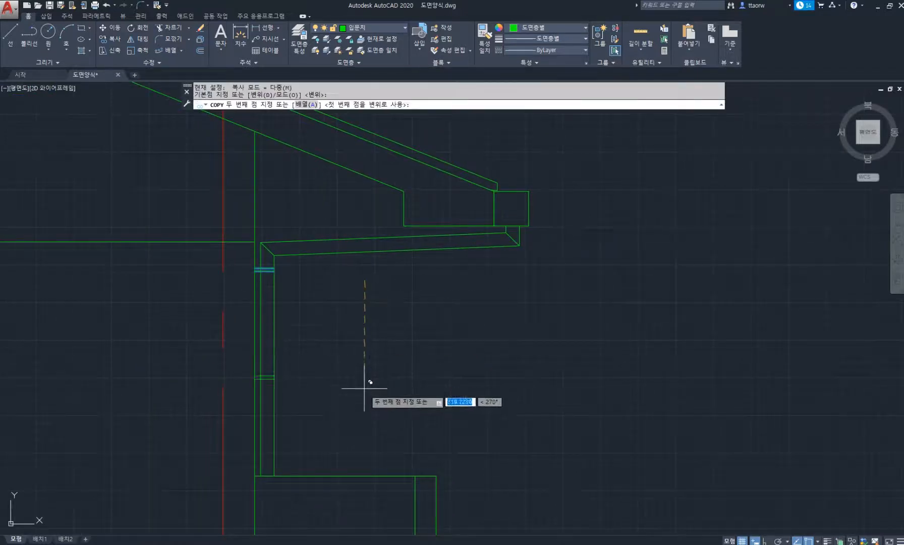
key(F8)
click(370, 415)
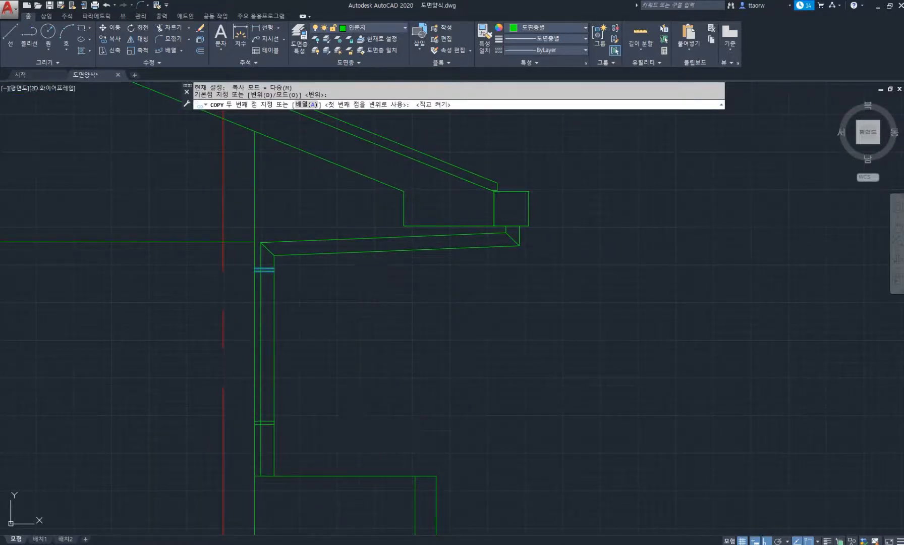
scroll(378, 385, down, 5)
key(Return)
middle_drag(374, 371, 396, 367)
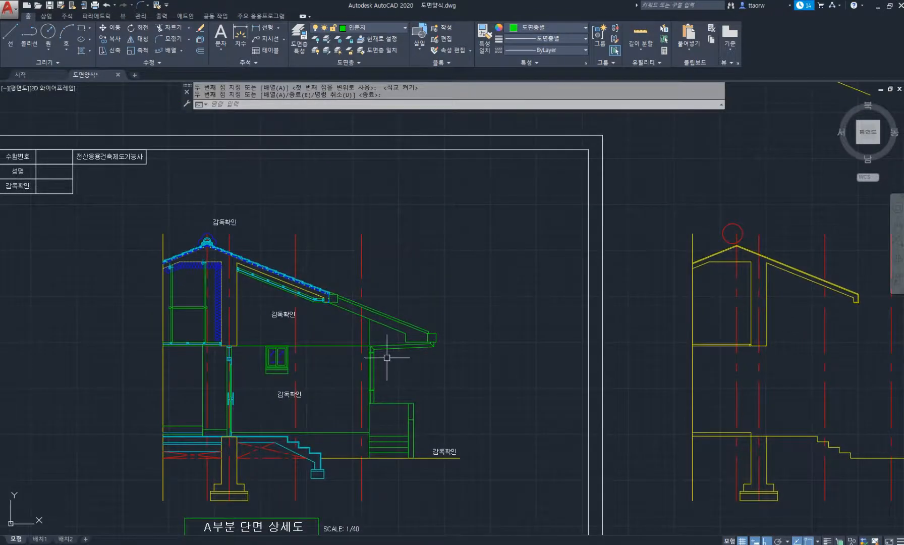